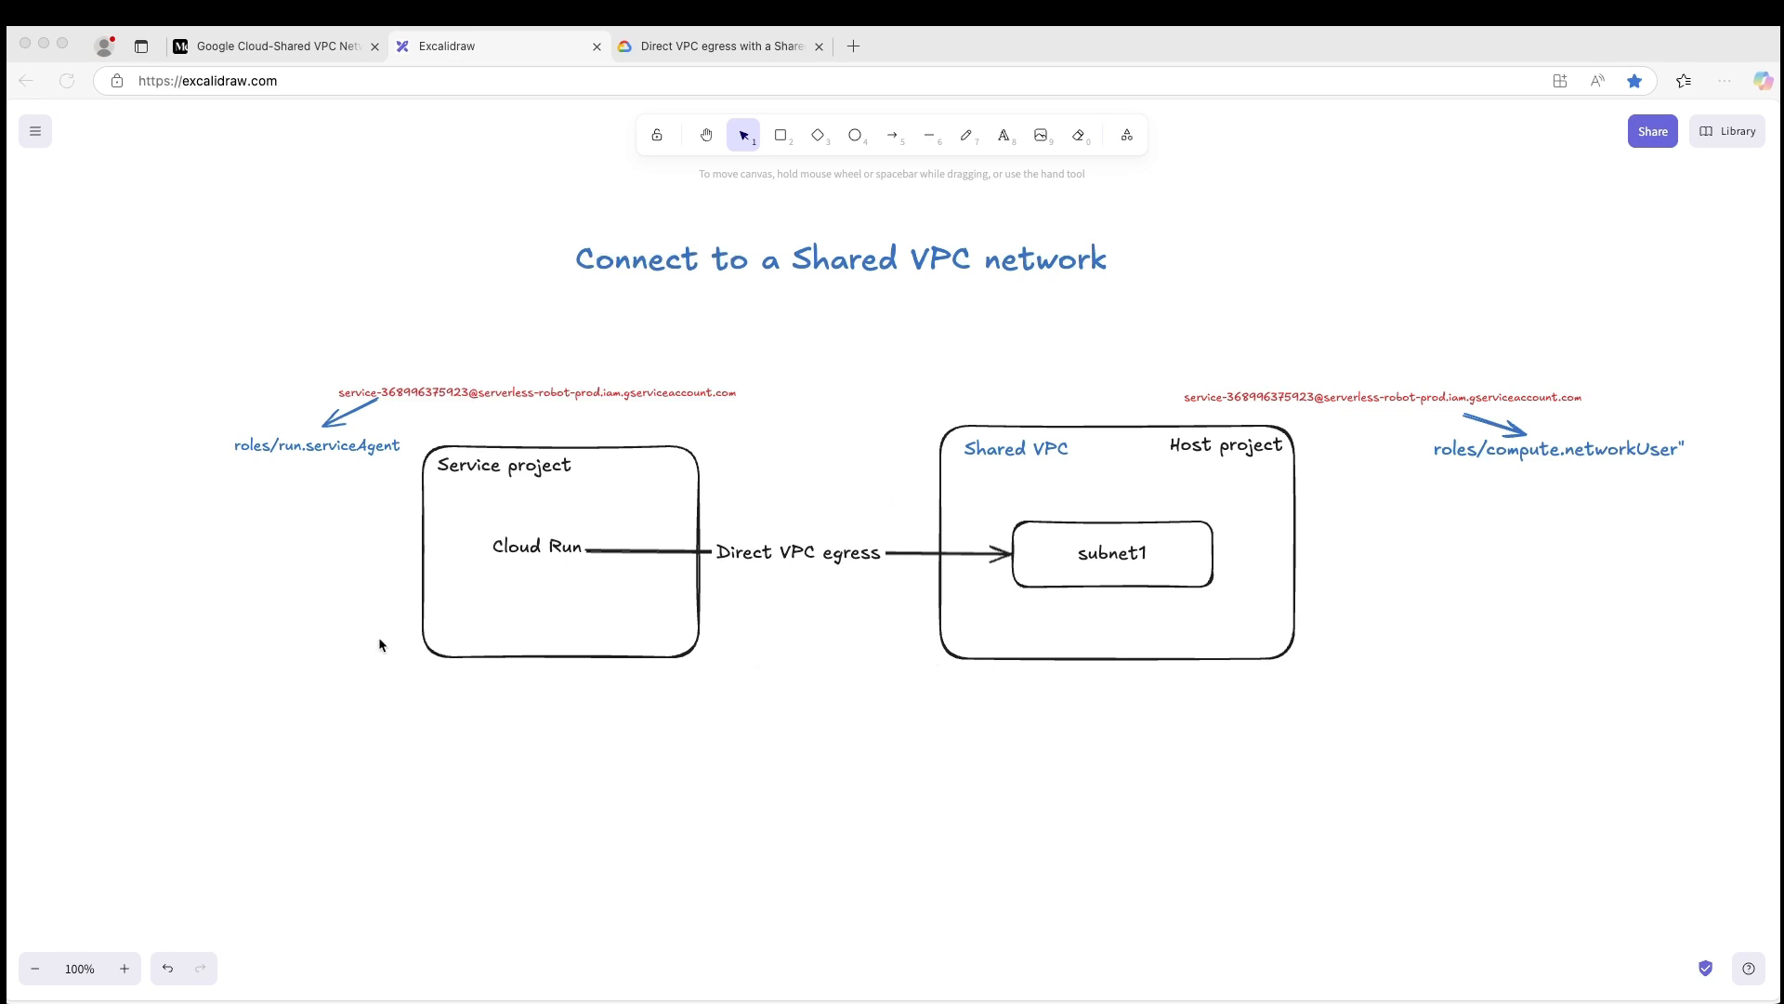
scroll(379, 639, "down", 1)
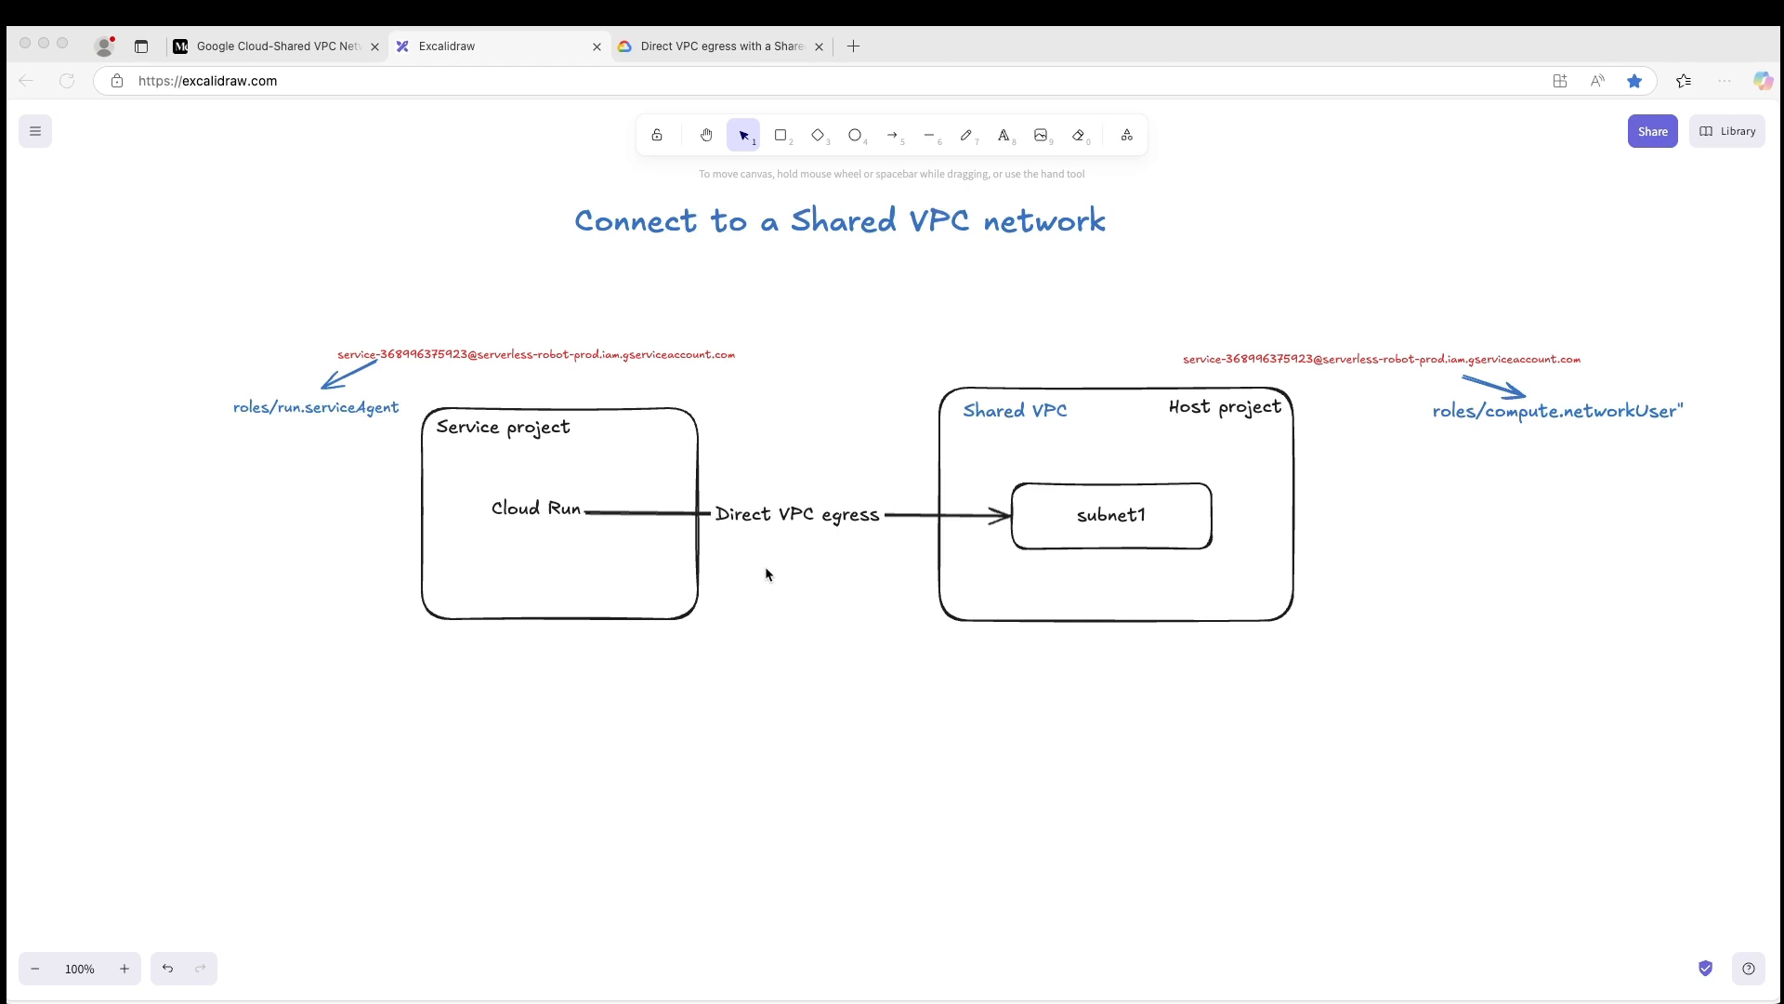
scroll(766, 566, "down", 1)
scroll(766, 566, "up", 1)
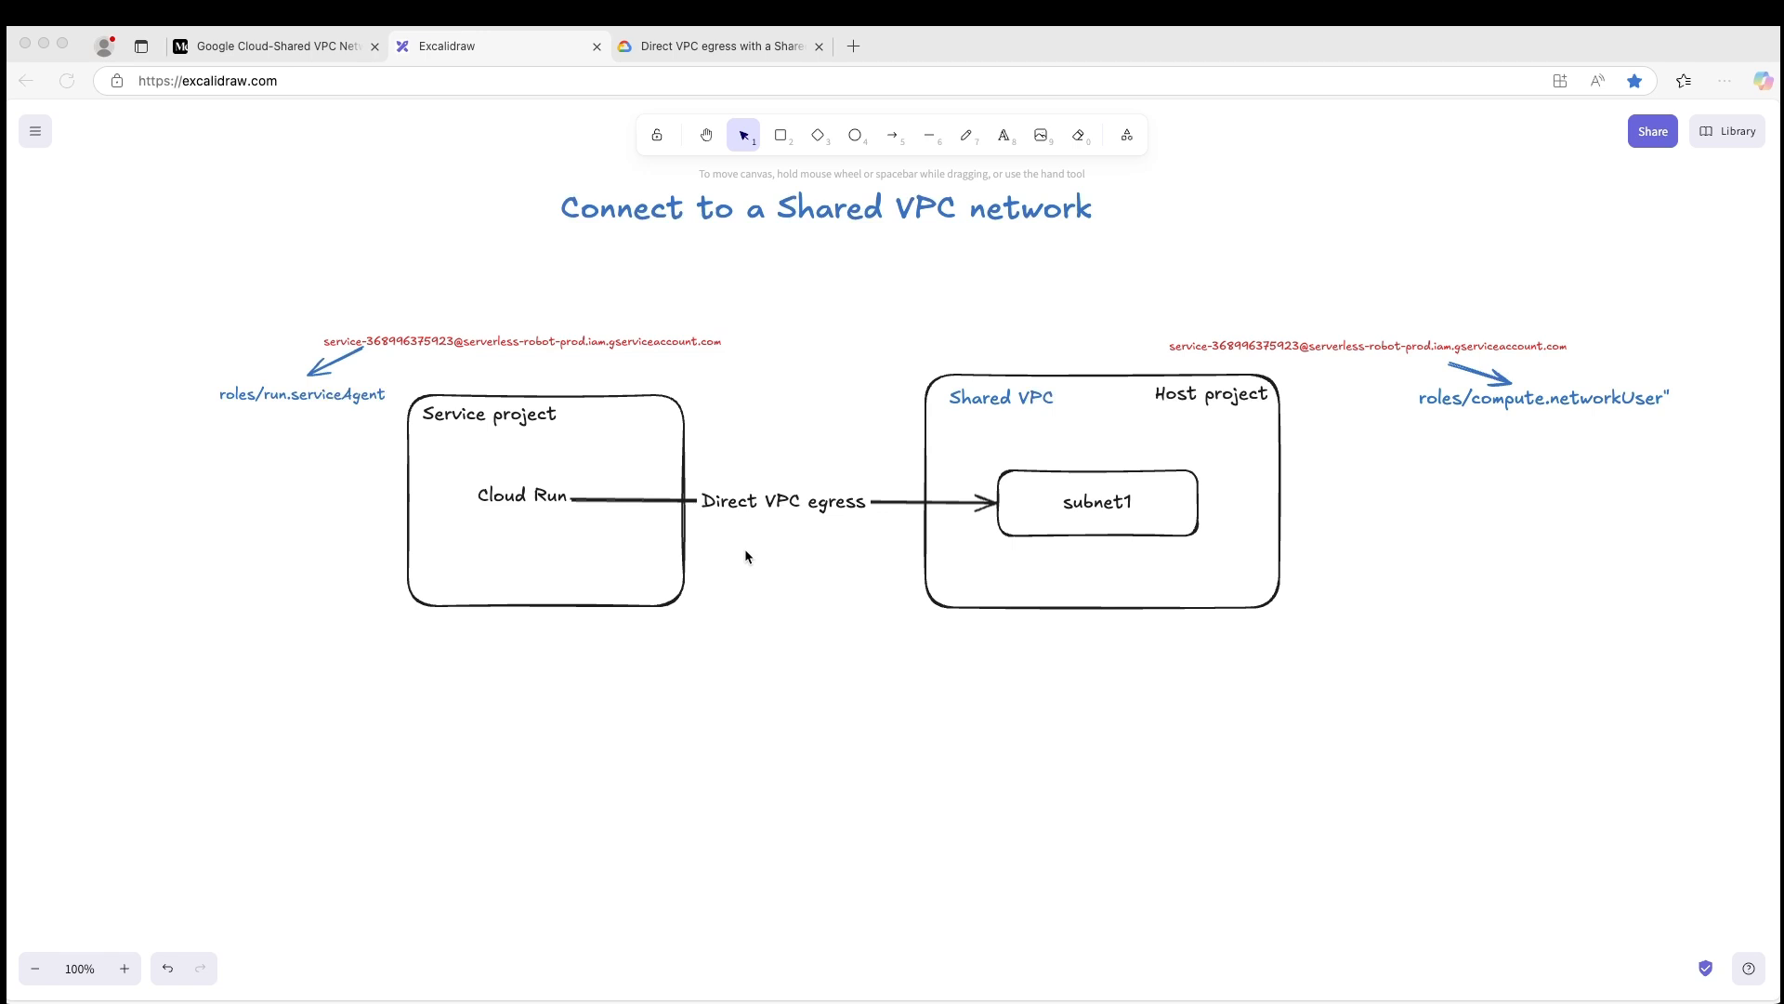
scroll(745, 556, "down", 1)
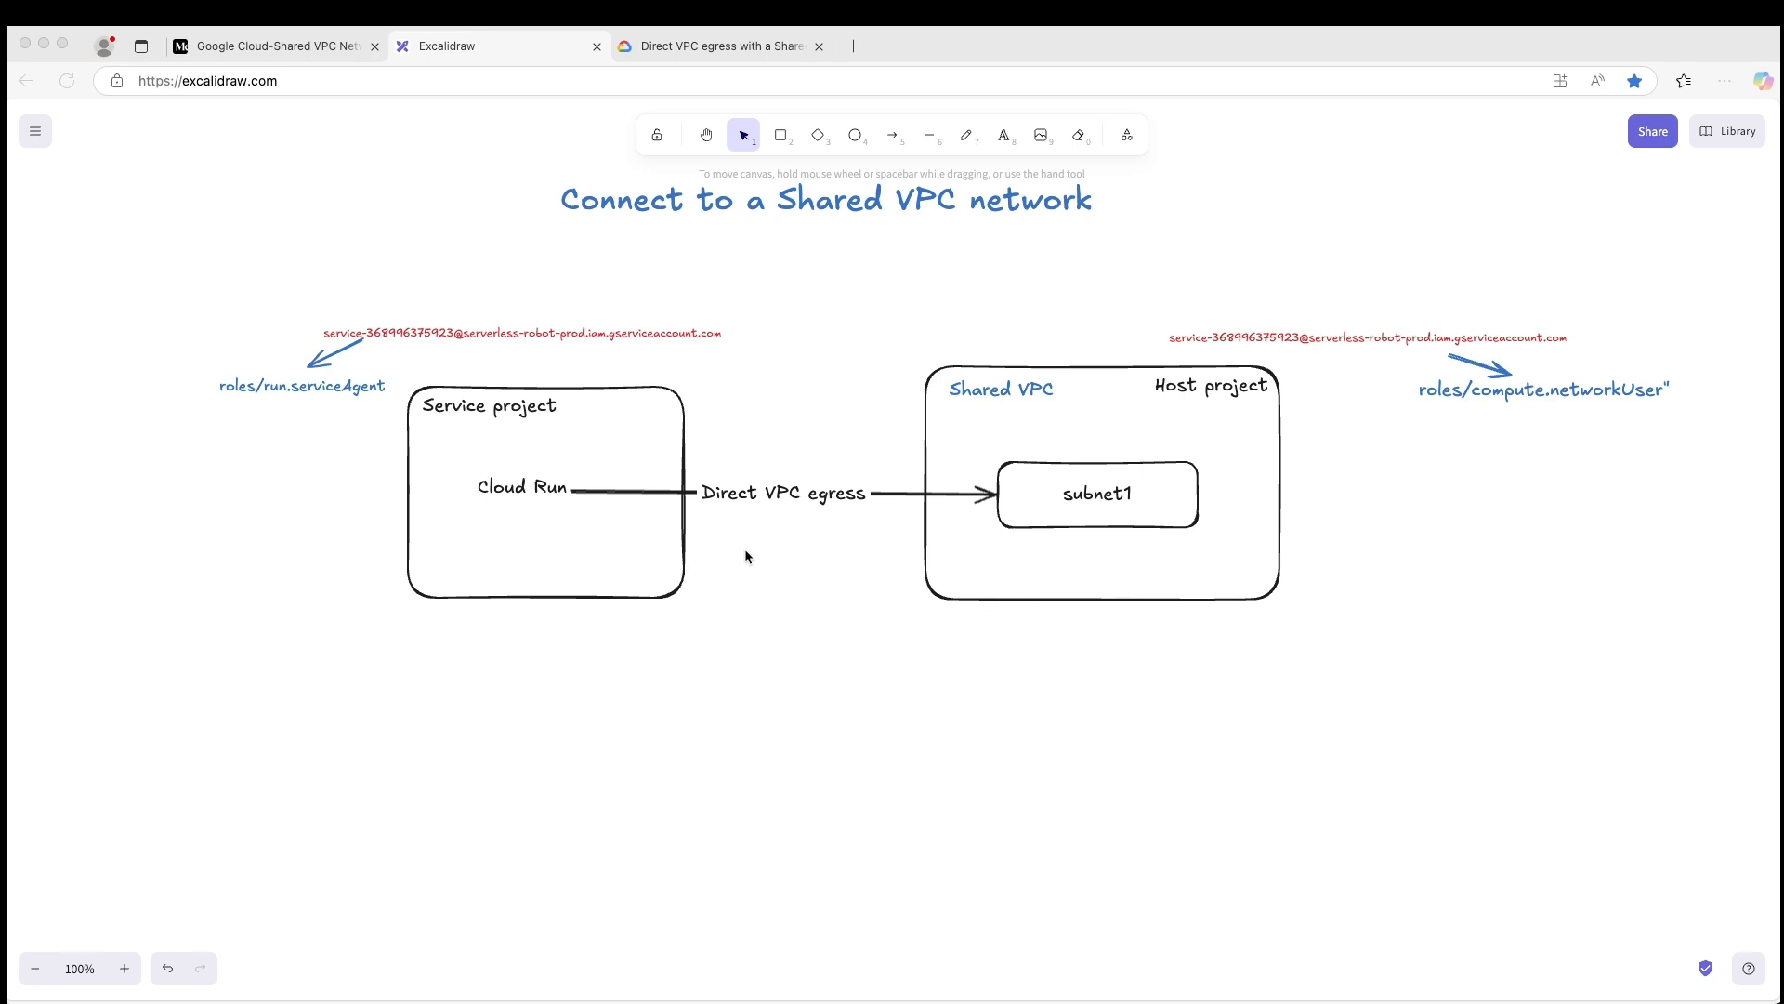
scroll(746, 556, "up", 1)
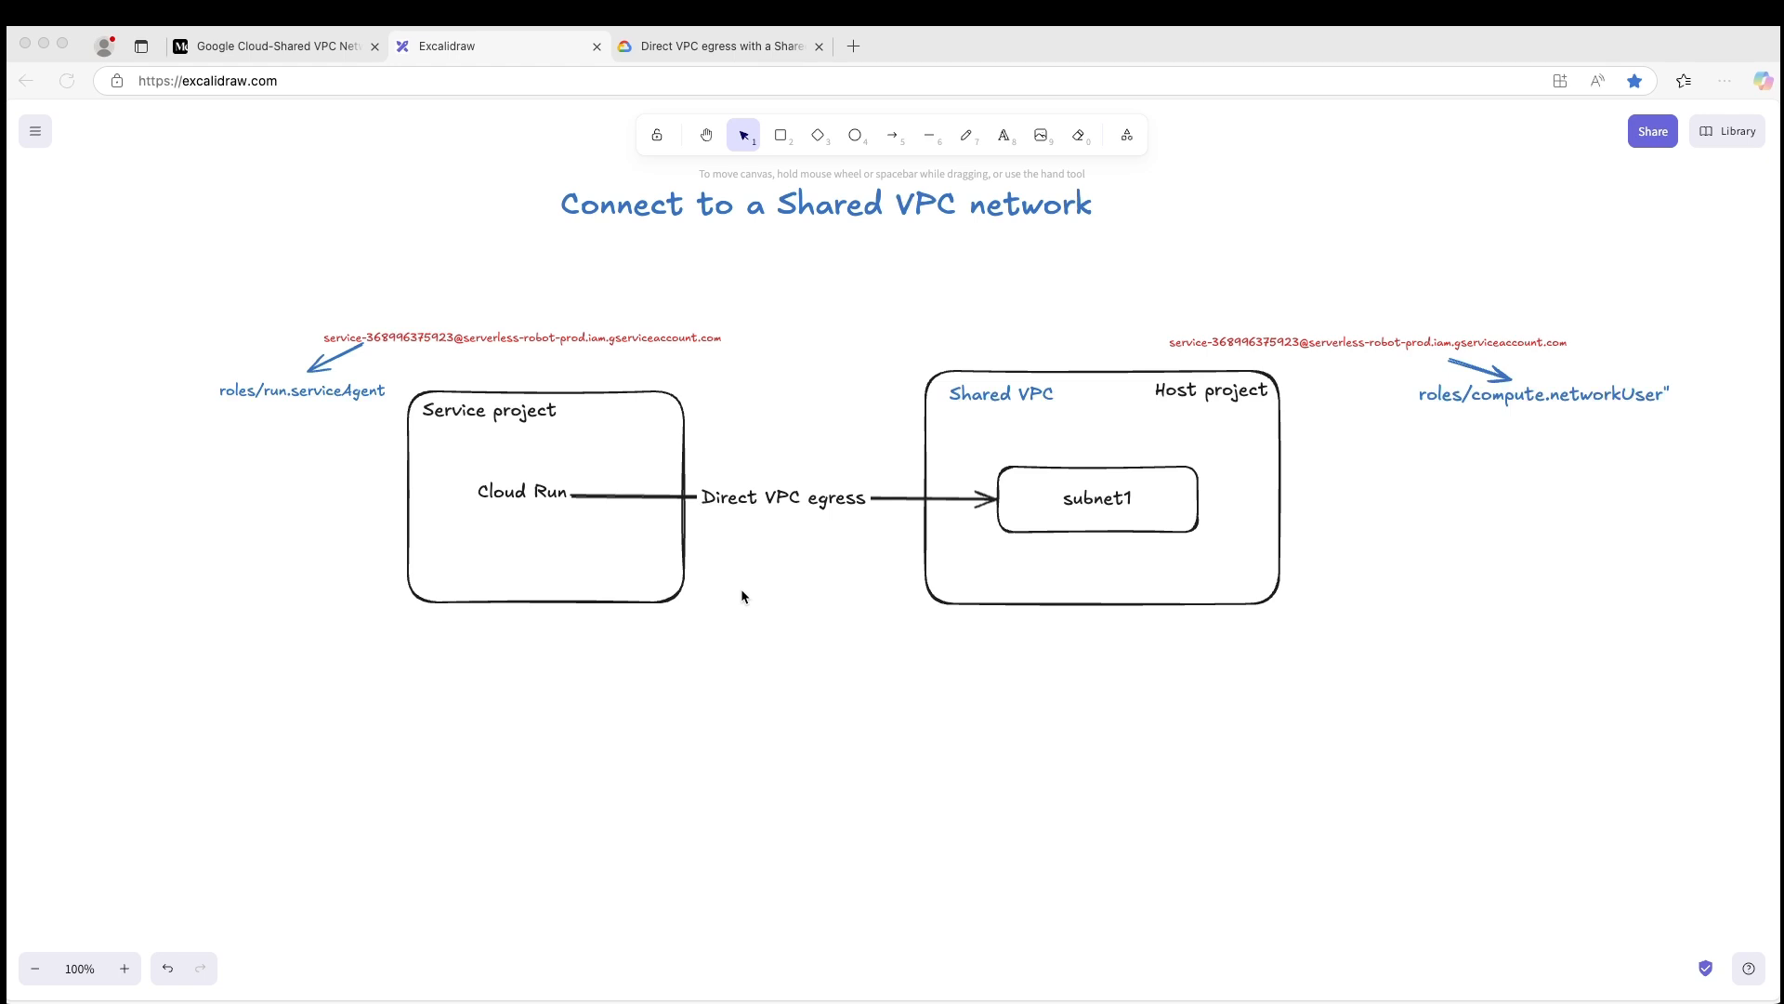
scroll(742, 593, "down", 1)
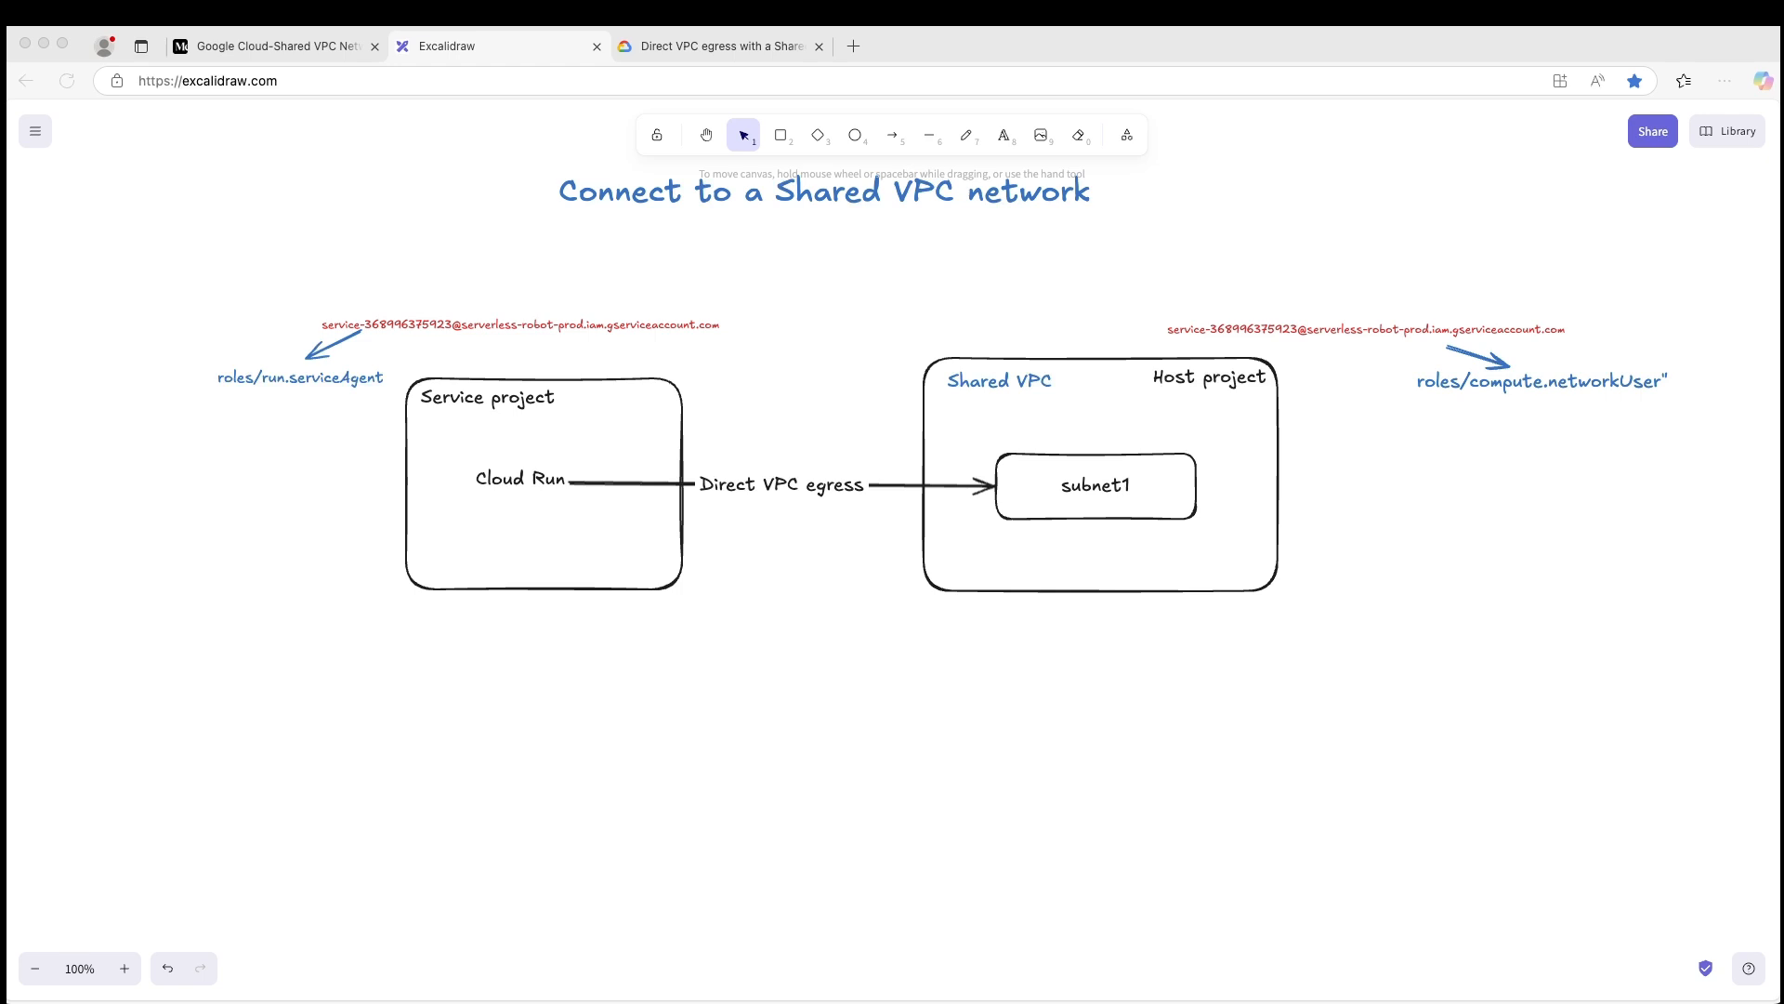
- Switch to the Firefox window with the Google Cloud console, enlarge it and show the IAM page of projectA
left_click_drag(7, 302, 1305, 217)
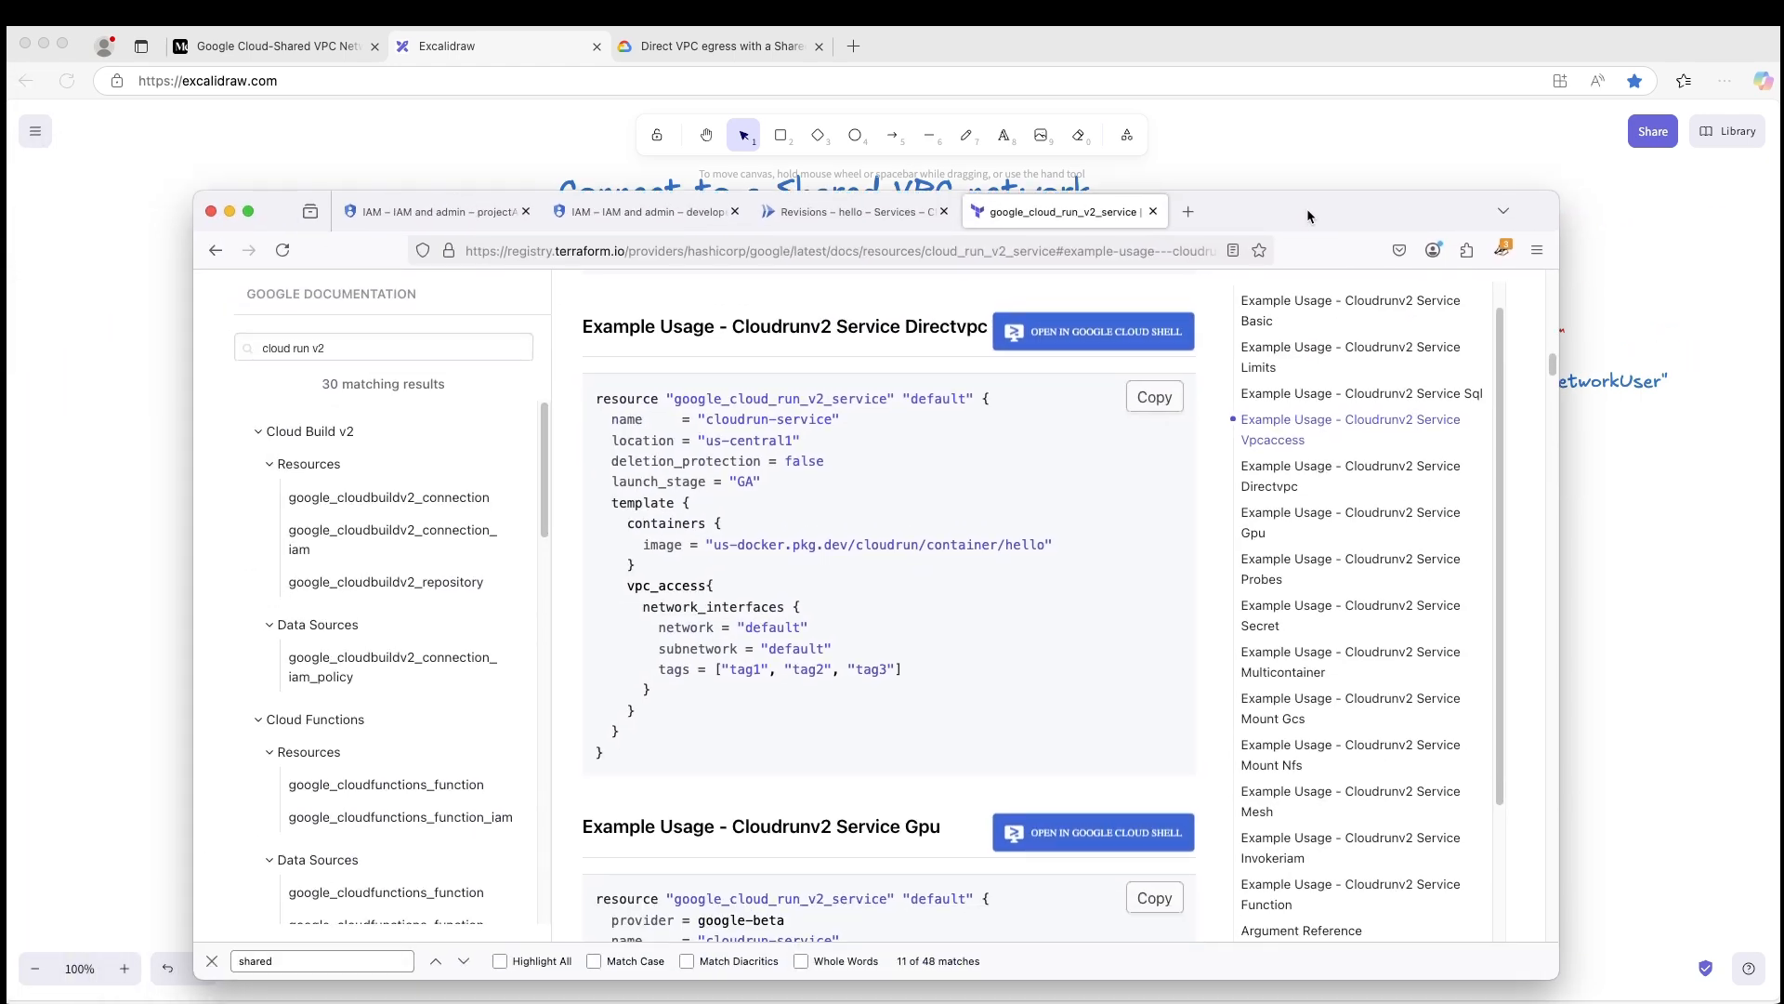
double_click(1307, 208)
left_click(232, 44)
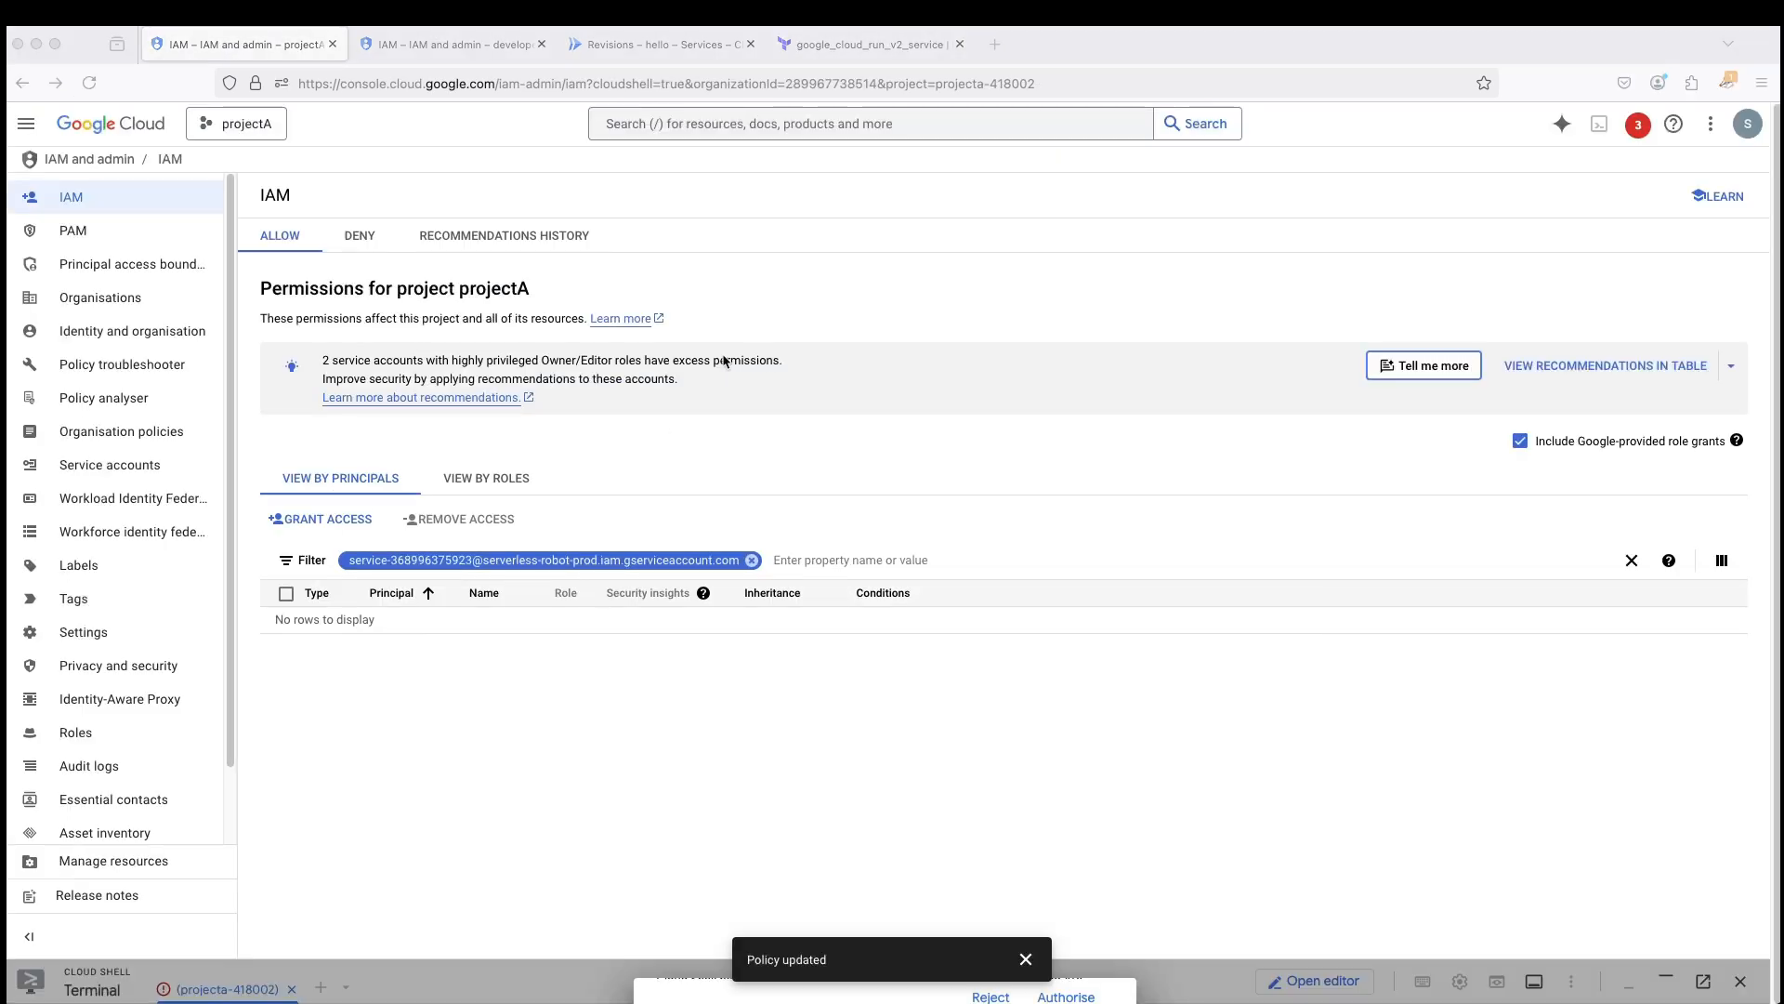
- Close the developer-project IAM page, discarding unsaved information, and return to the IAM page of projectA
left_click(542, 45)
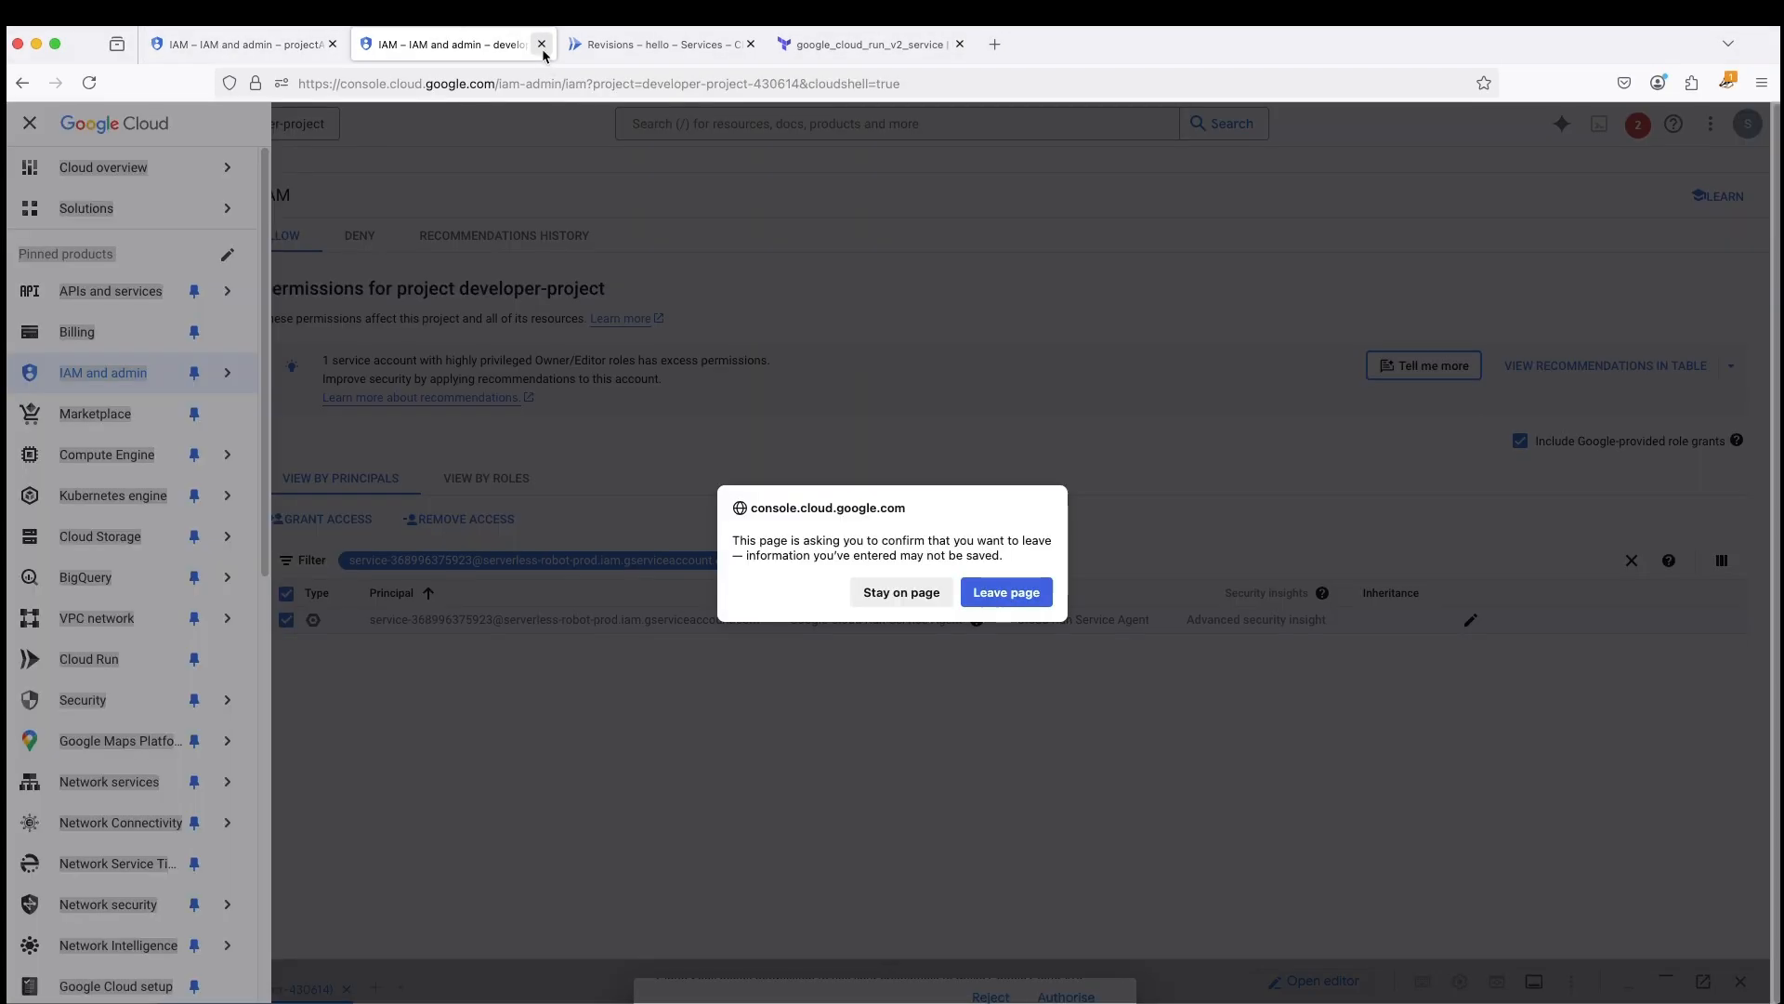
left_click(1006, 592)
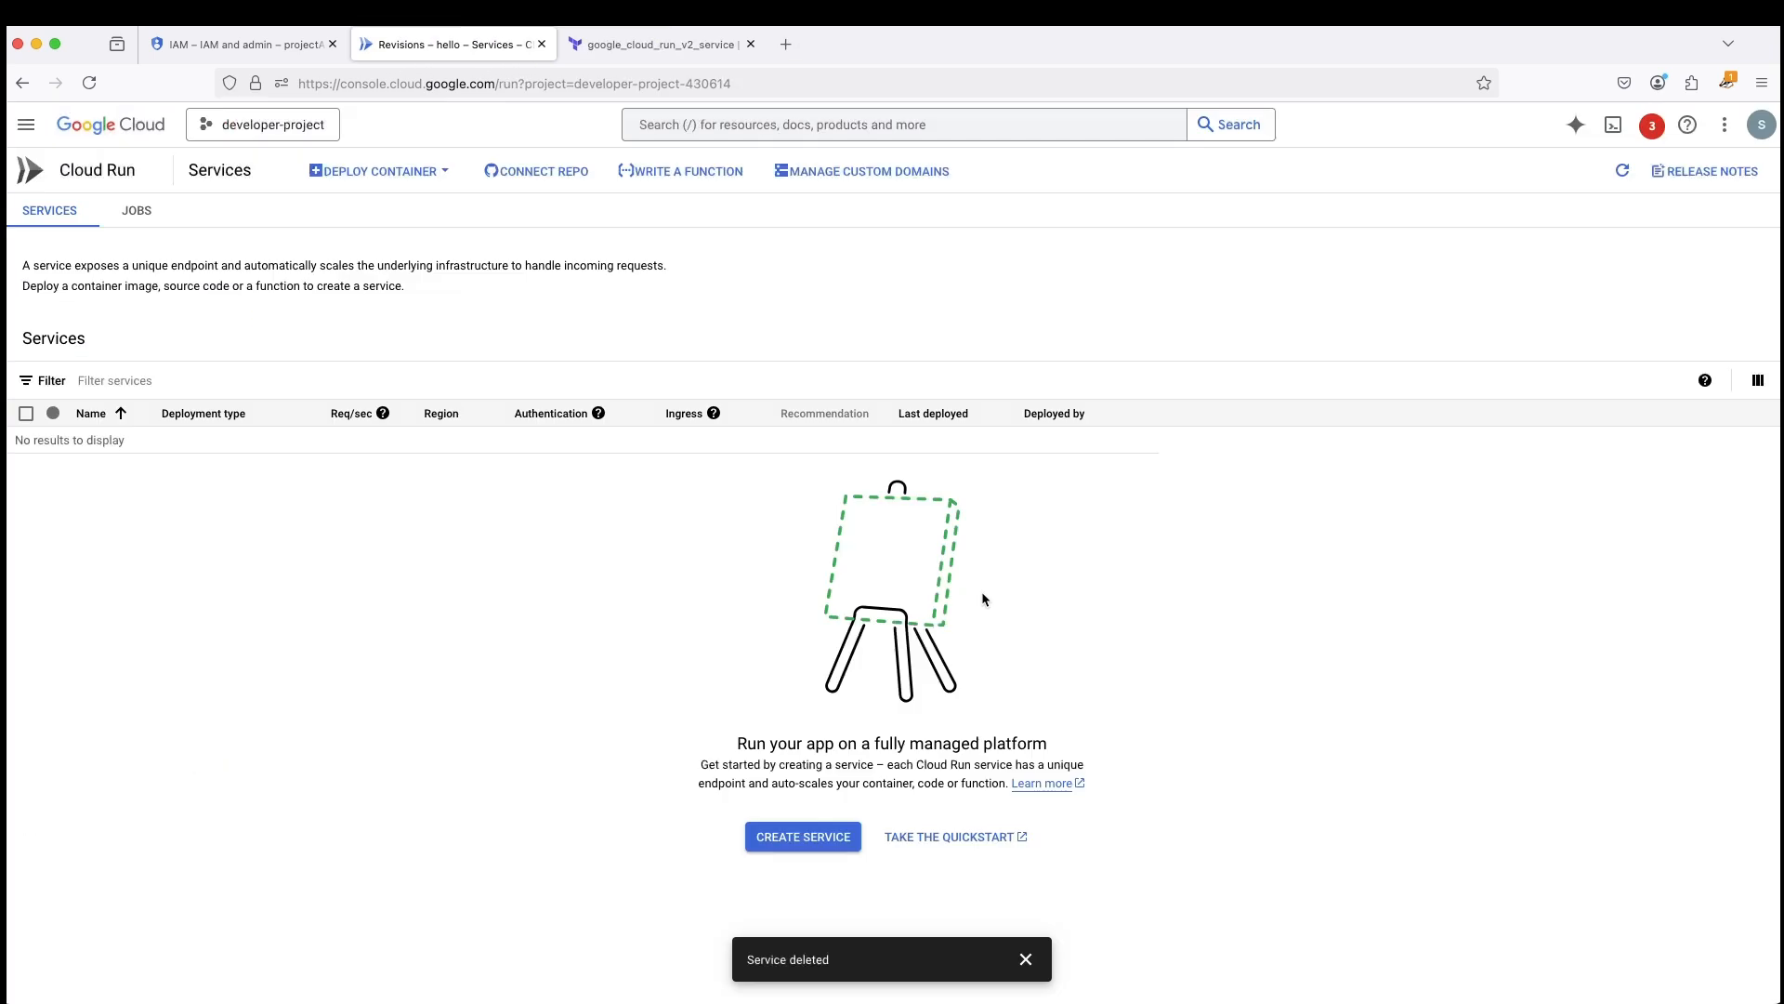
left_click(230, 46)
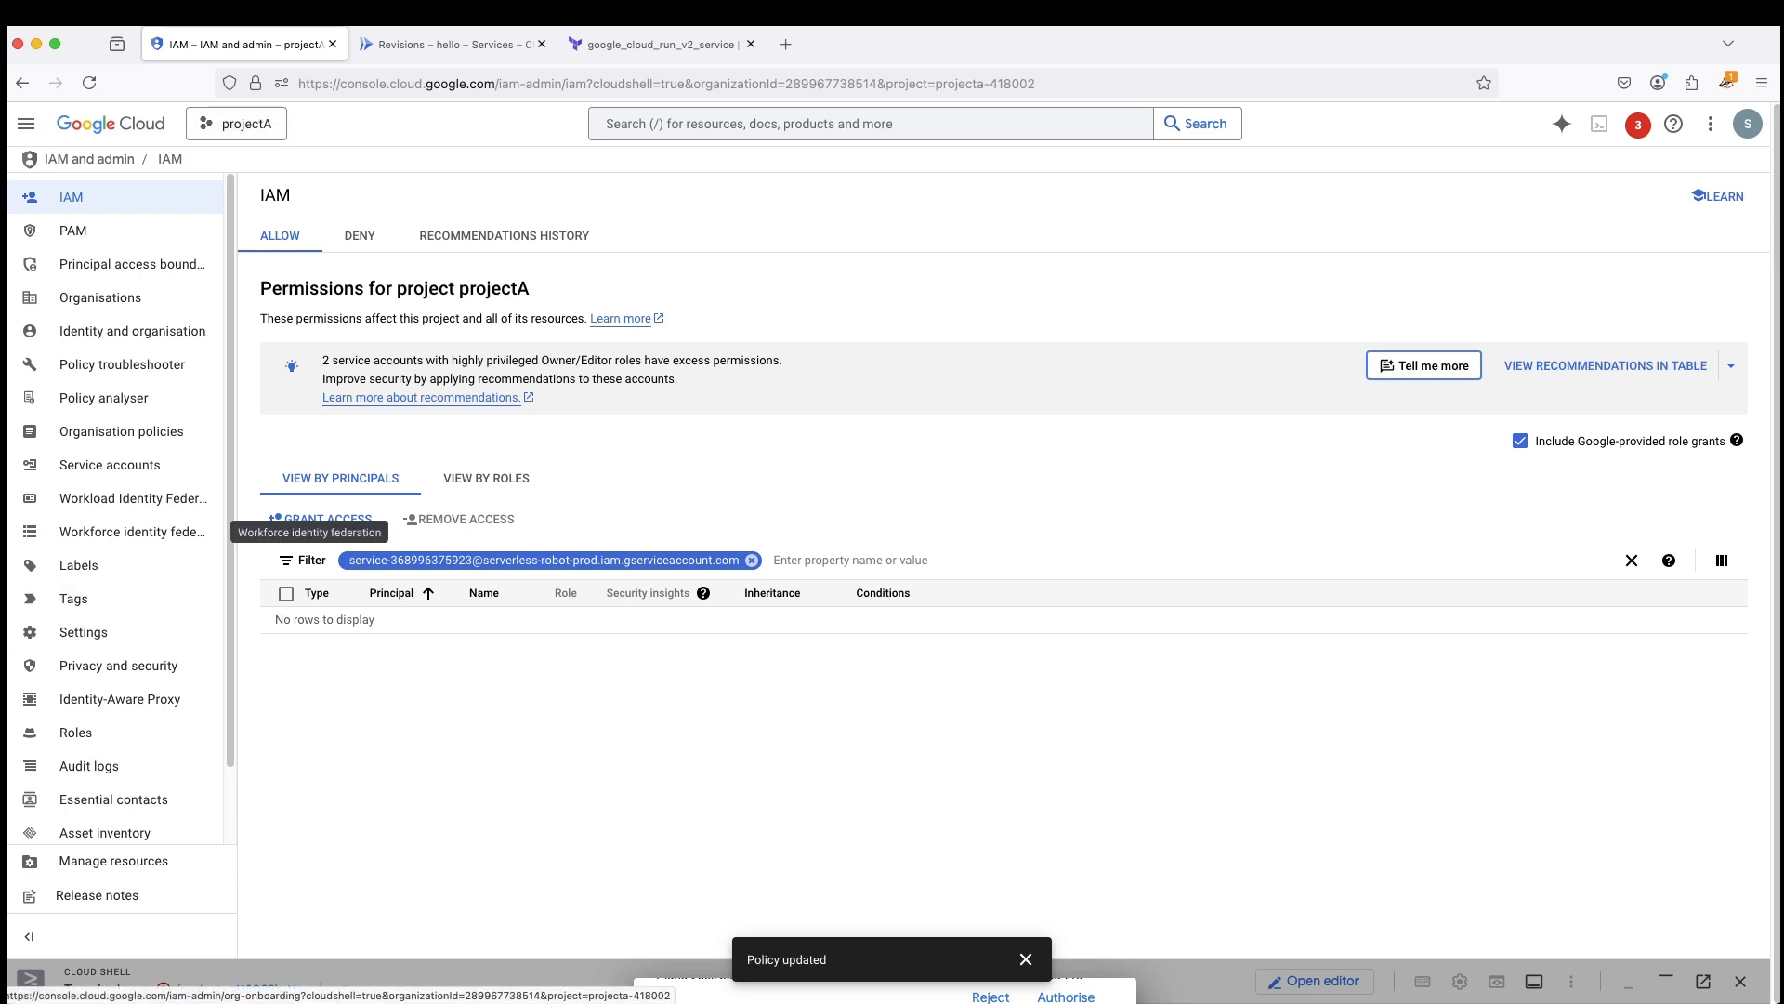
- Open the Shared VPC details of the host project projectA and dismiss the policy notification
left_click(26, 136)
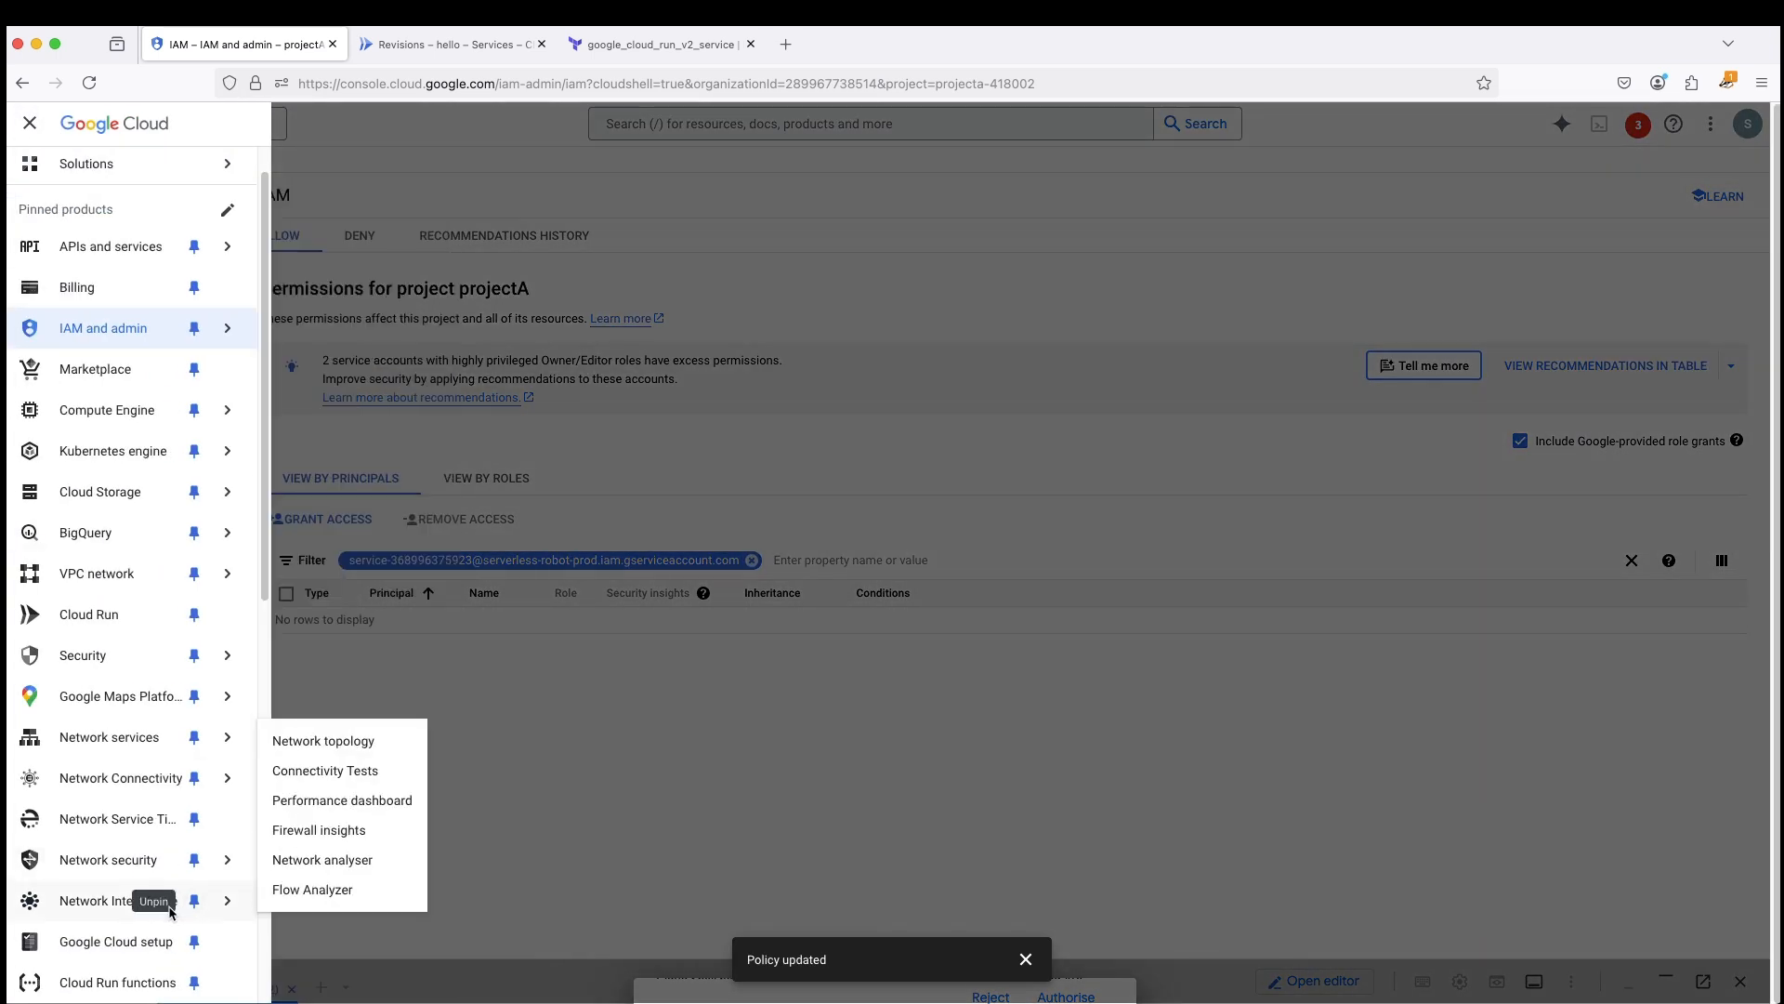
scroll(161, 723, "down", 2)
scroll(161, 724, "down", 5)
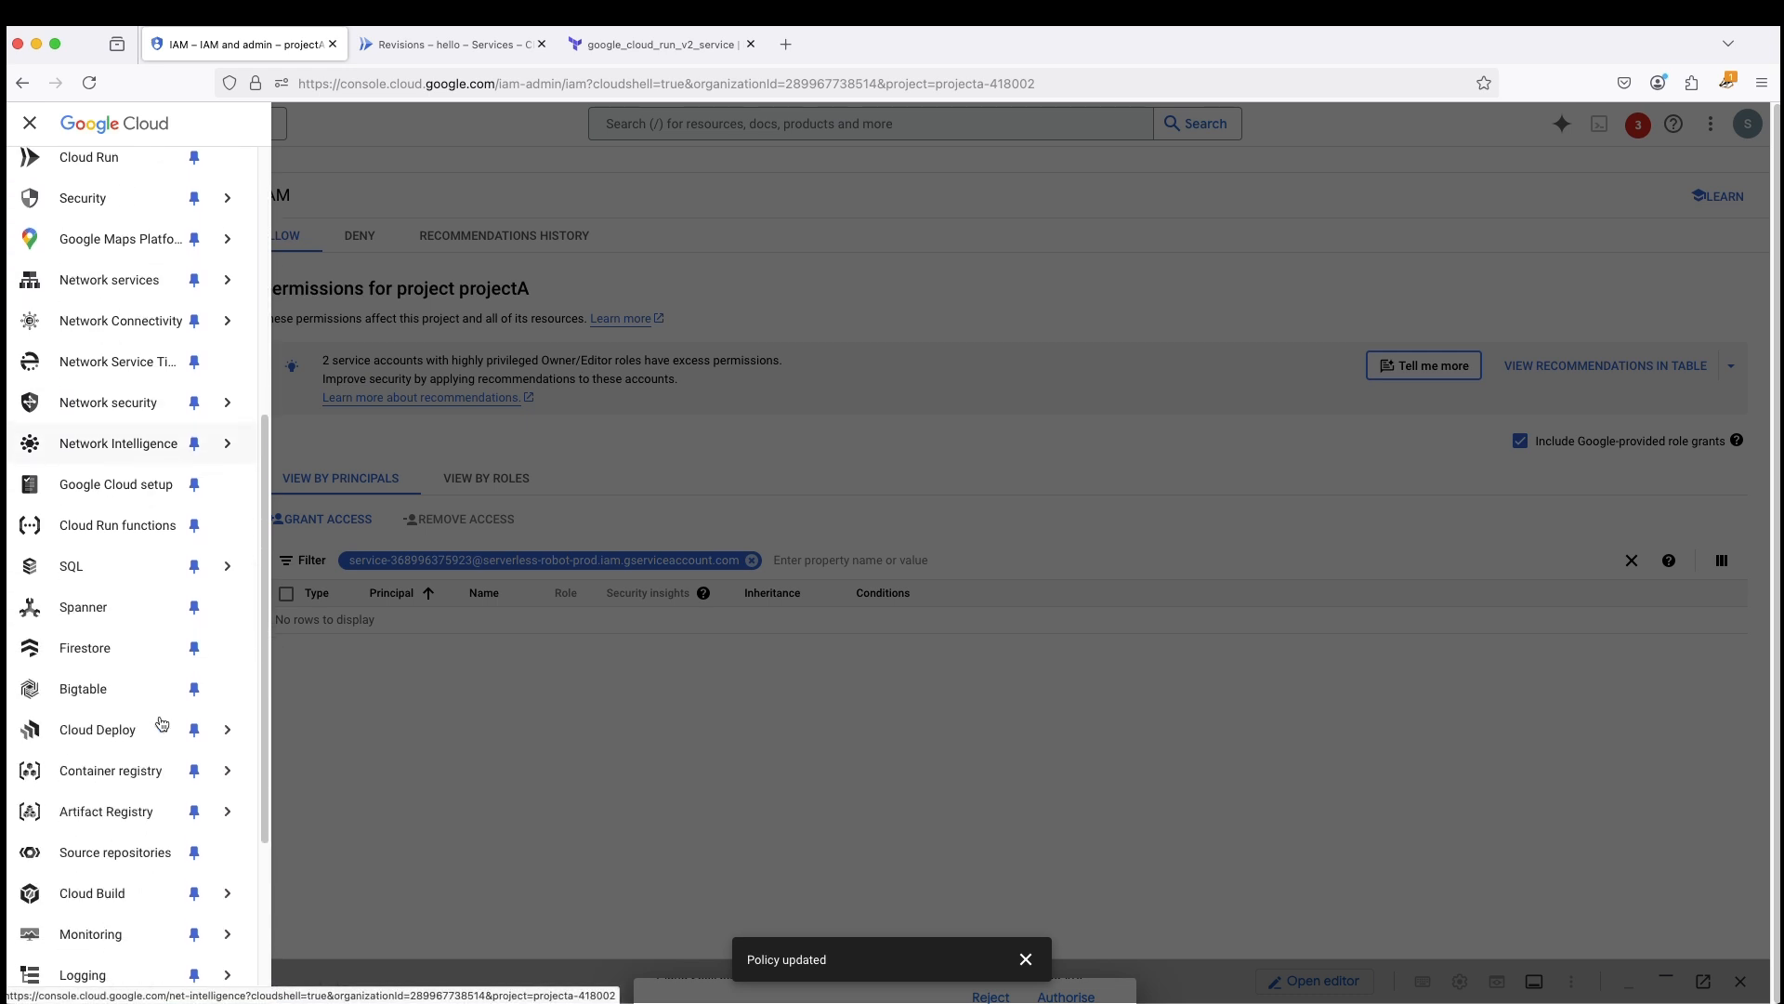
scroll(161, 724, "up", 3)
scroll(186, 464, "up", 2)
mouse_move(139, 409)
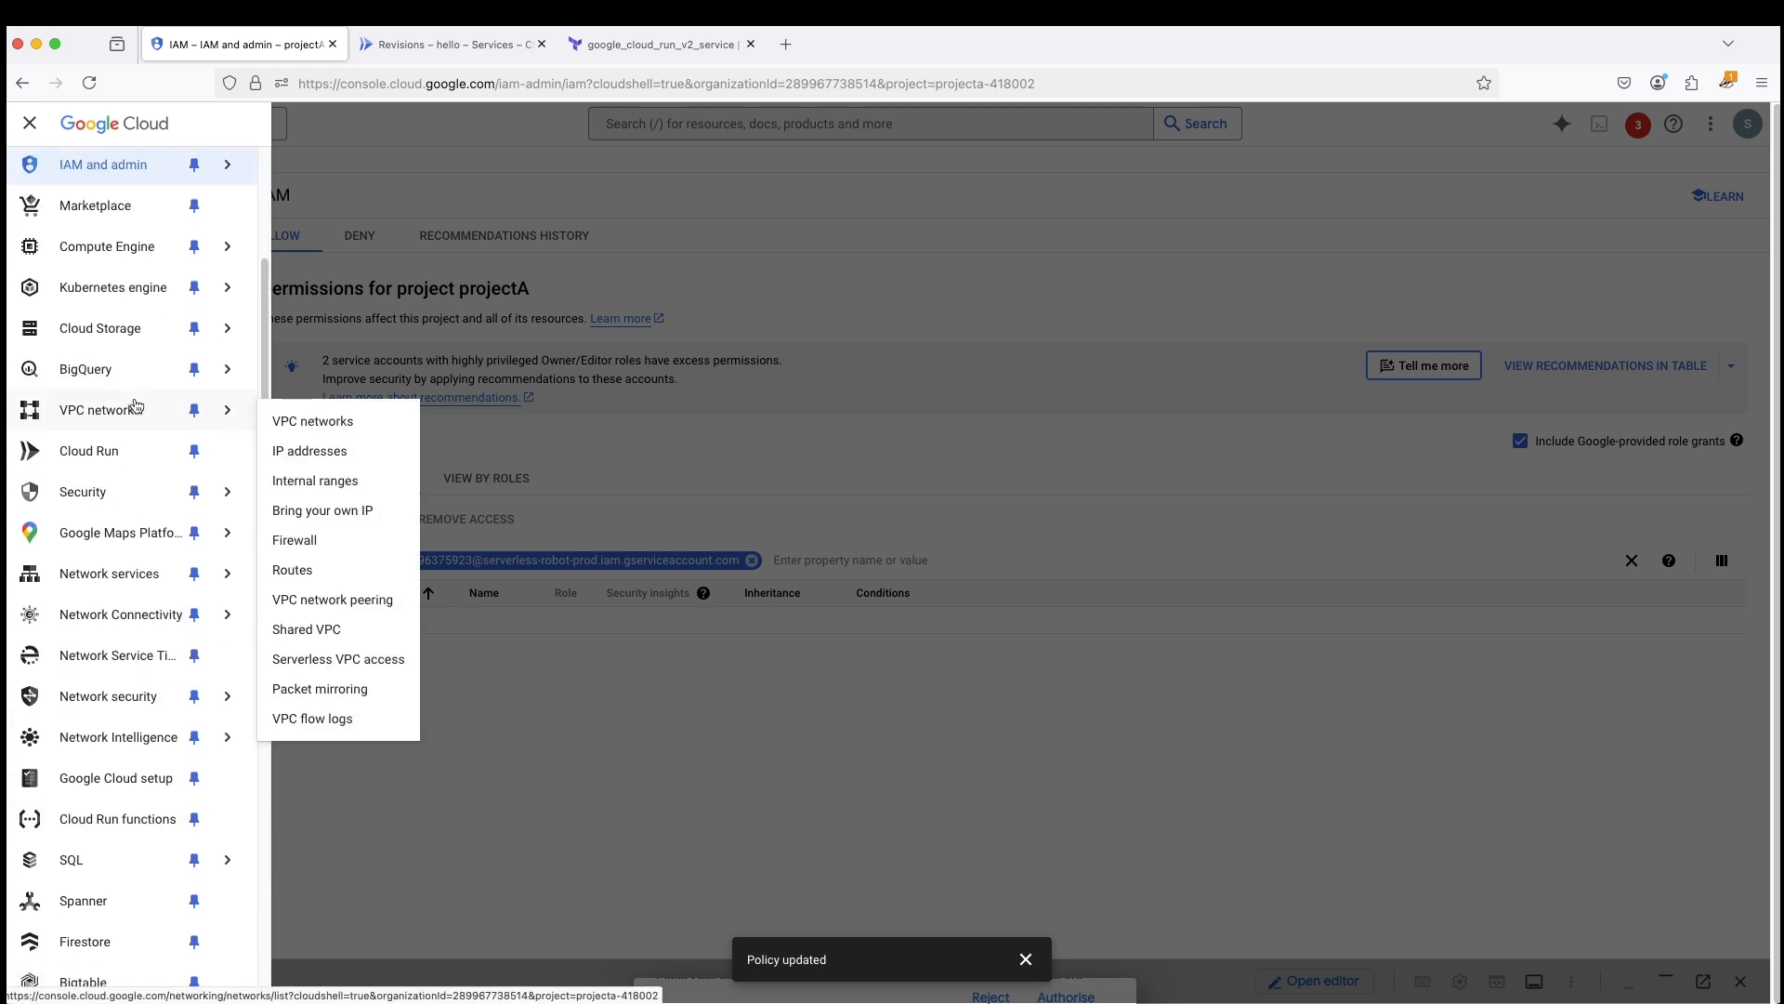
left_click(307, 629)
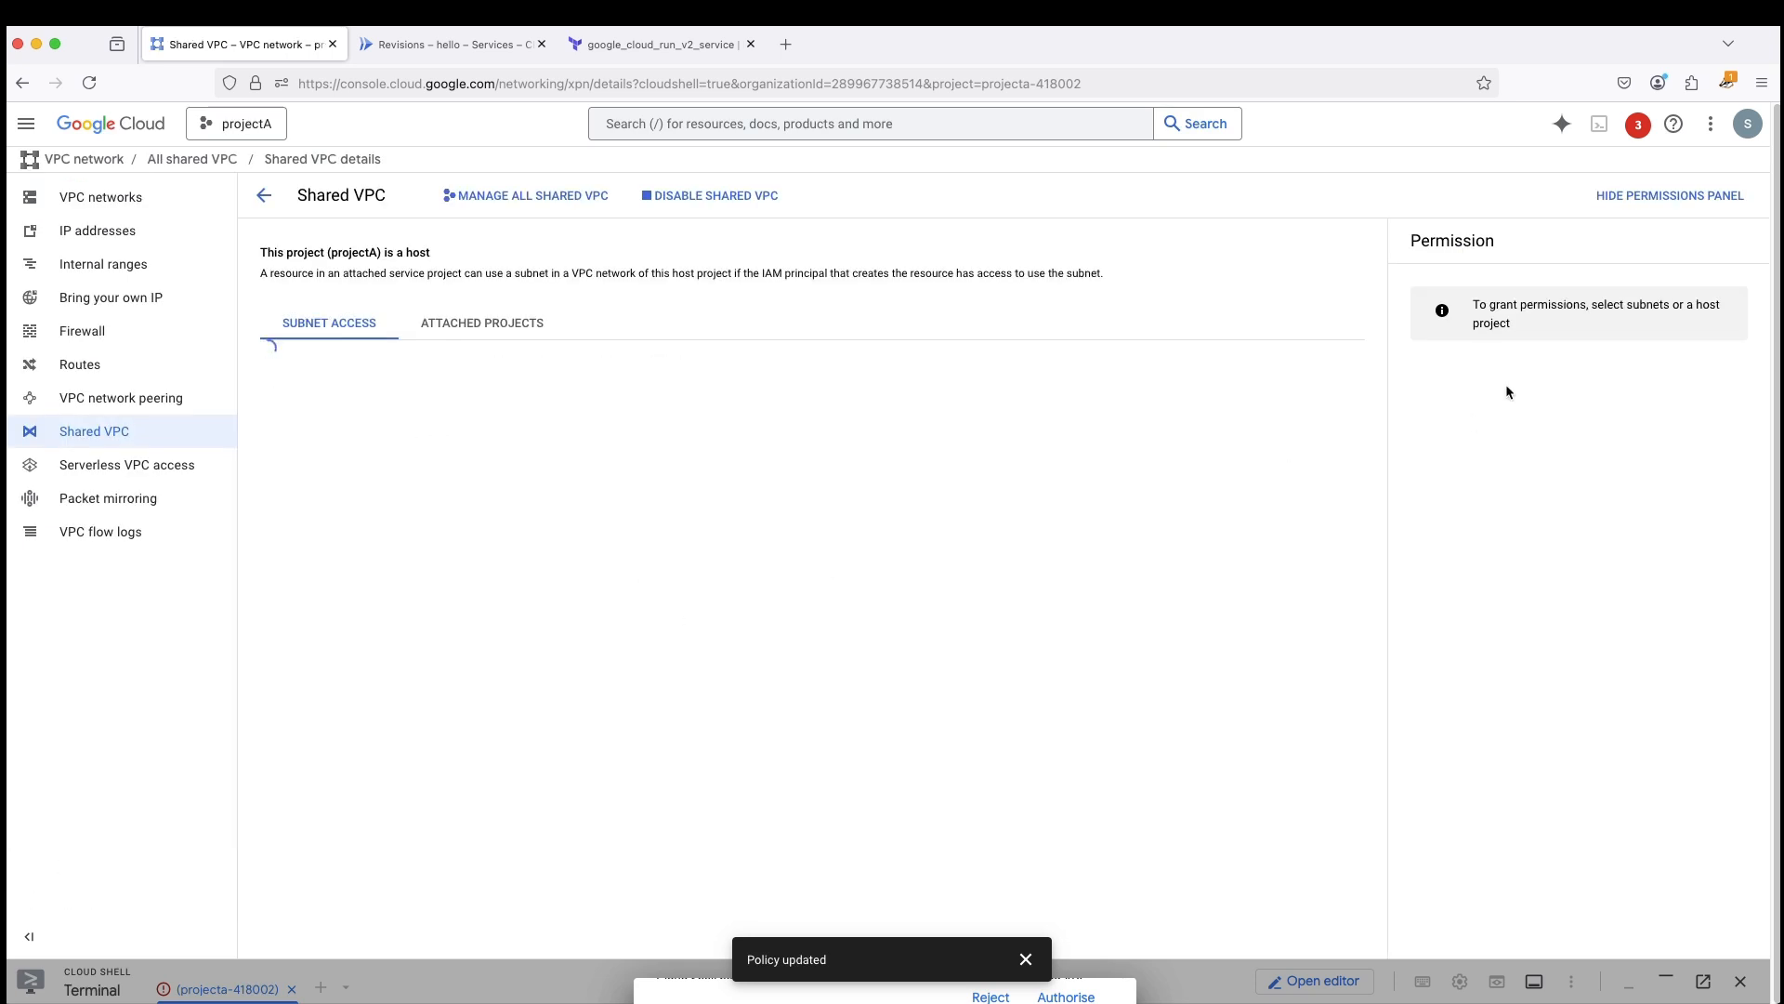
left_click(1026, 959)
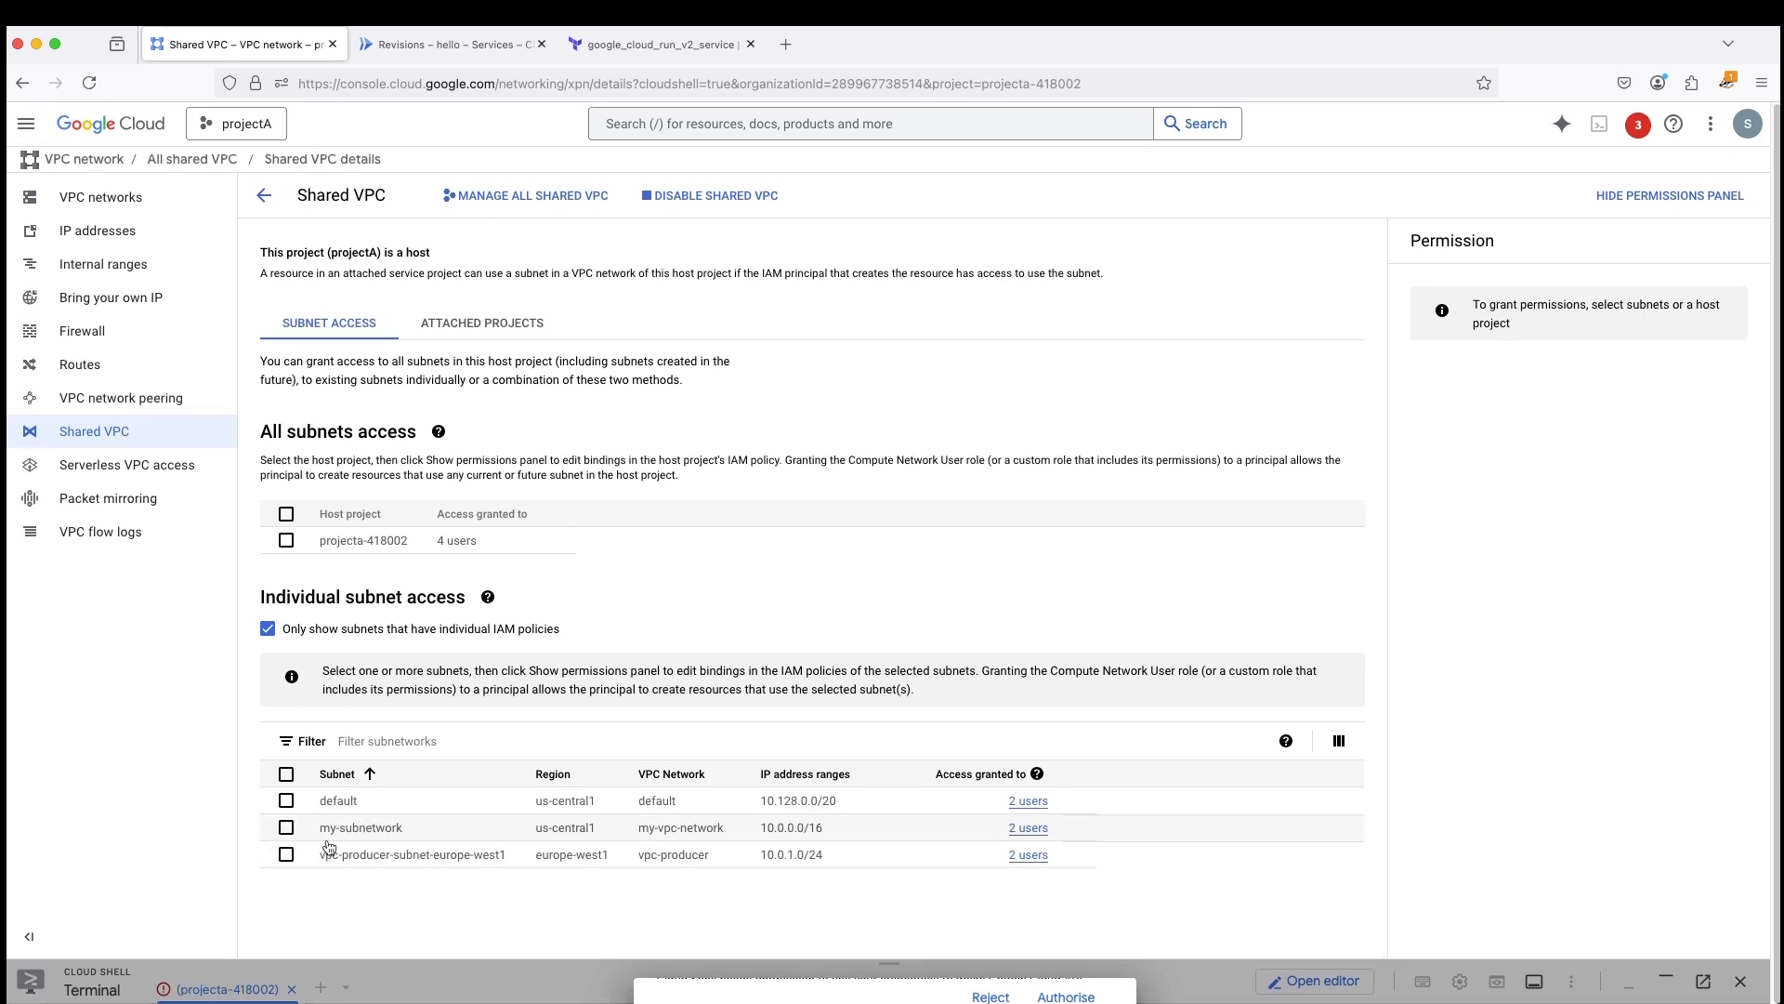
- List all individual subnets, including those without their own IAM policies, sort them by name in descending order and review their access grants
left_click(269, 630)
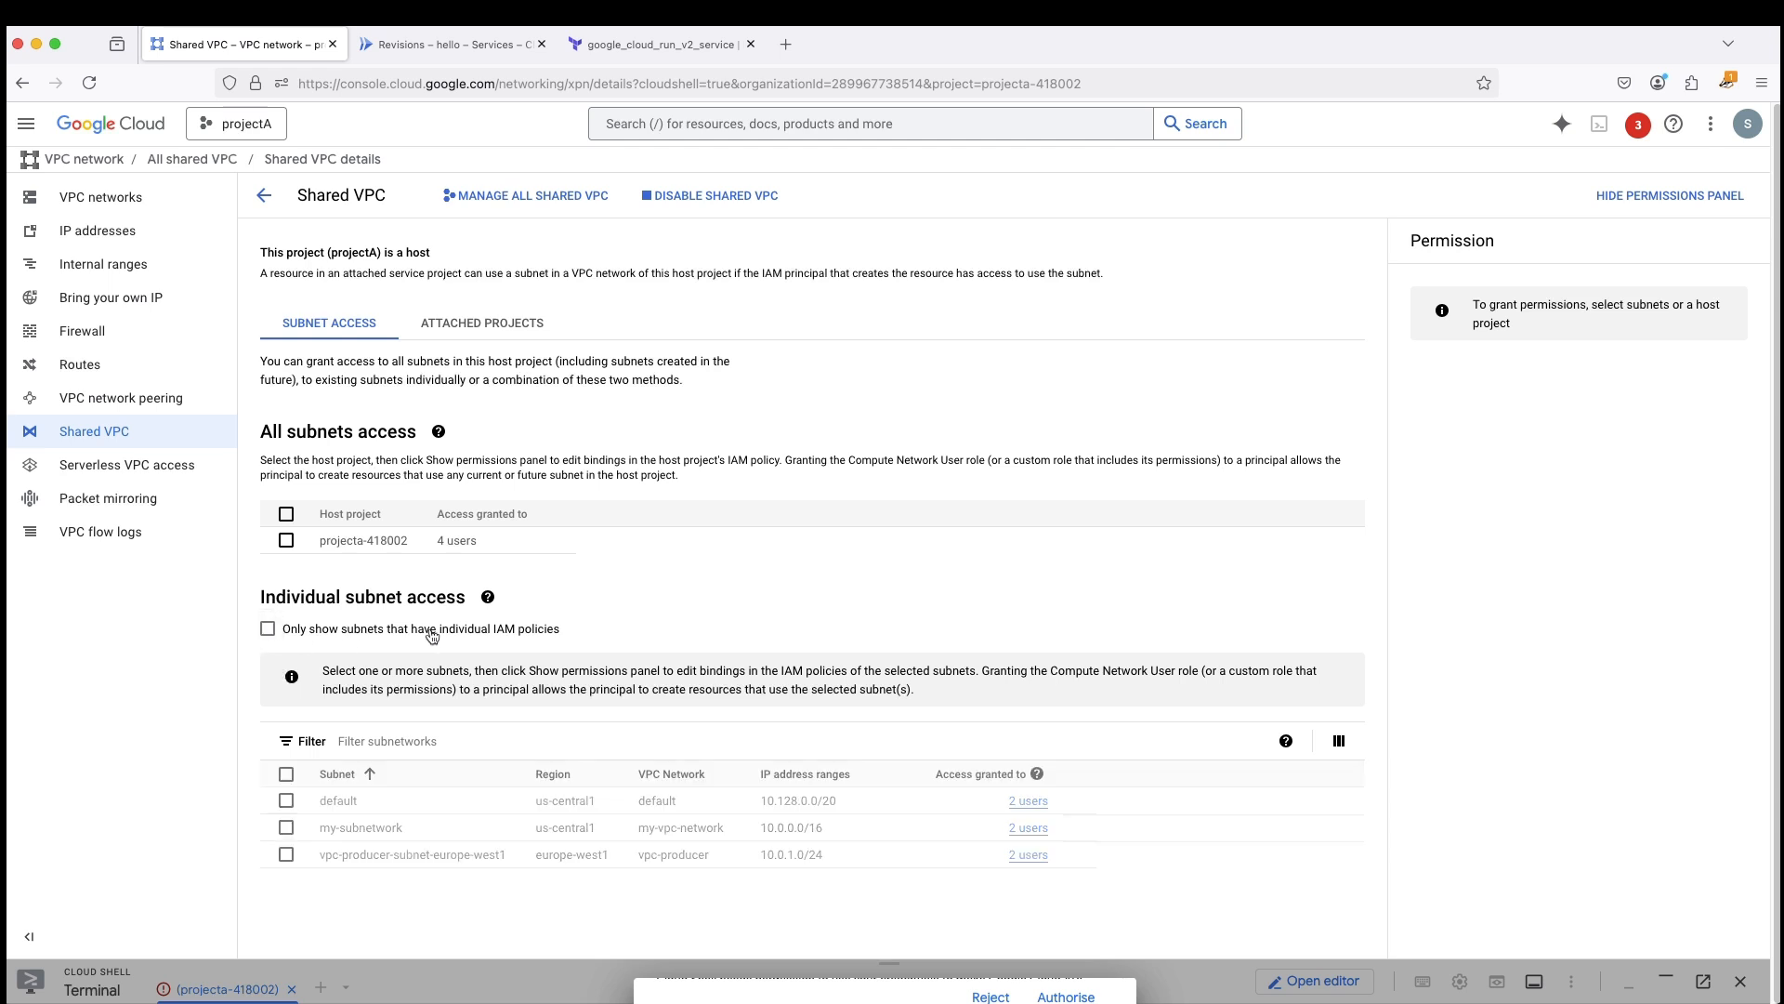
scroll(492, 668, "down", 1)
left_click(344, 681)
scroll(346, 684, "down", 1)
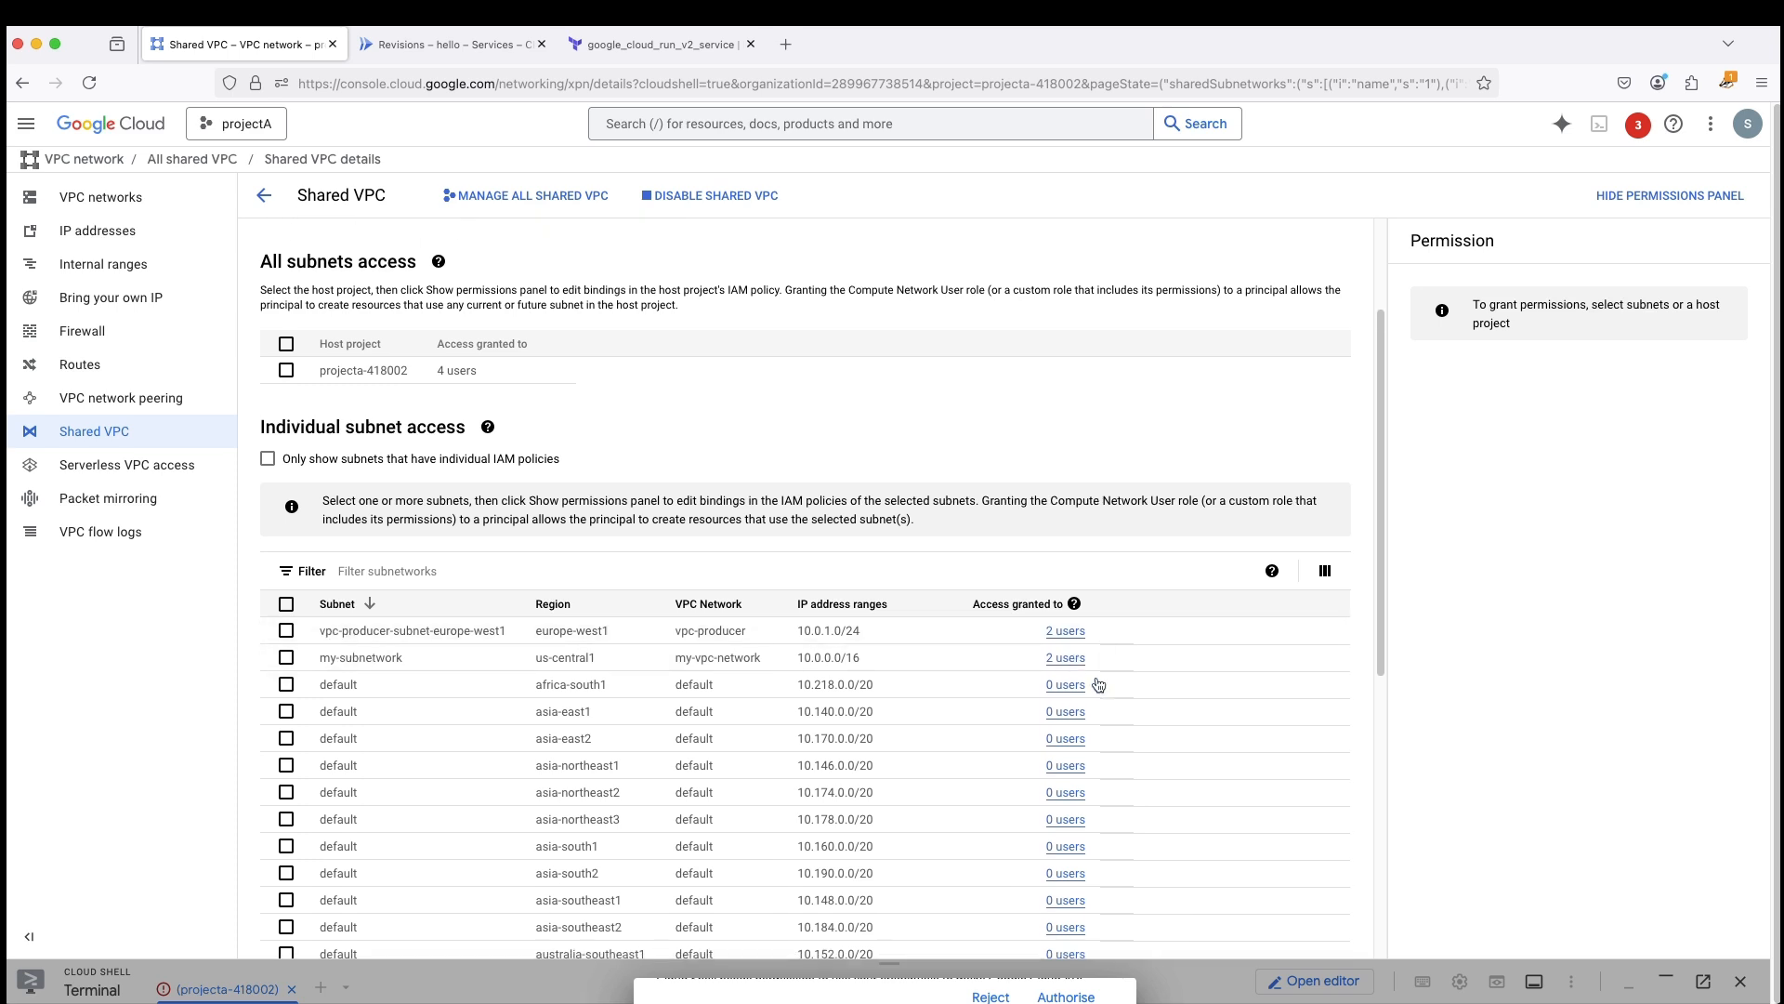
scroll(469, 465, "up", 1)
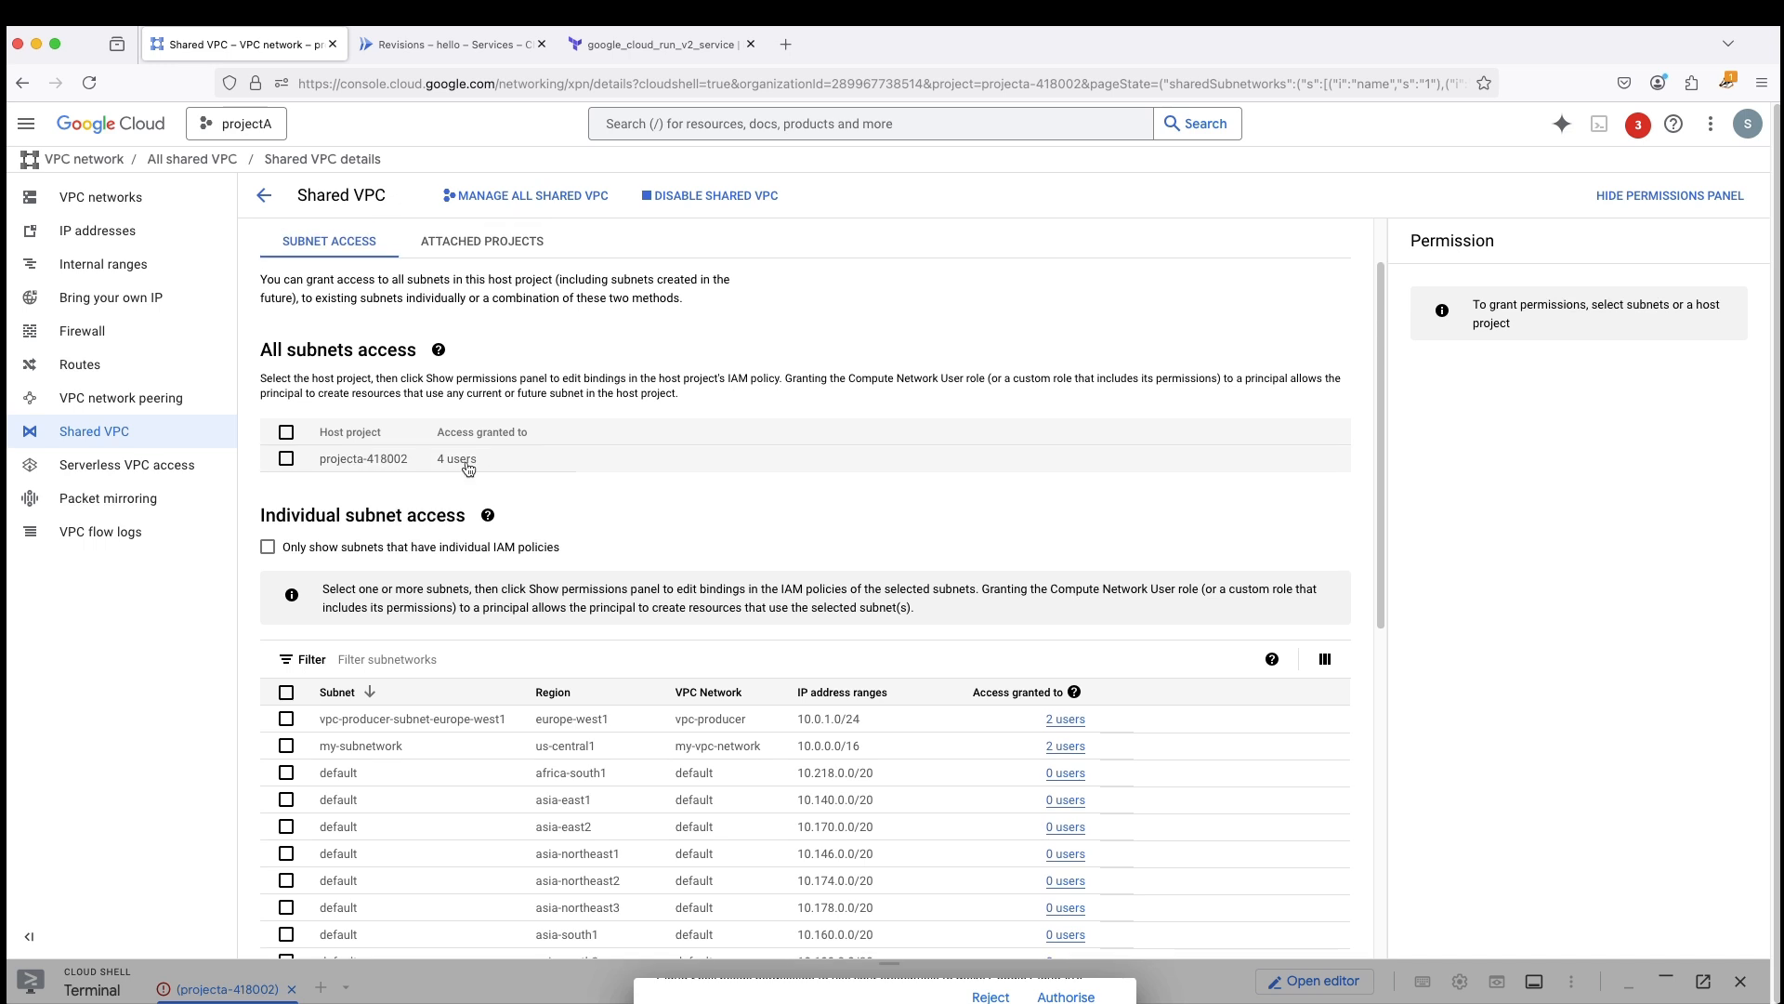
scroll(469, 469, "up", 2)
- Examine the service projects attached to the Shared VPC and developer-project's Cloud Run services, and return to the host project's subnet access
left_click(485, 281)
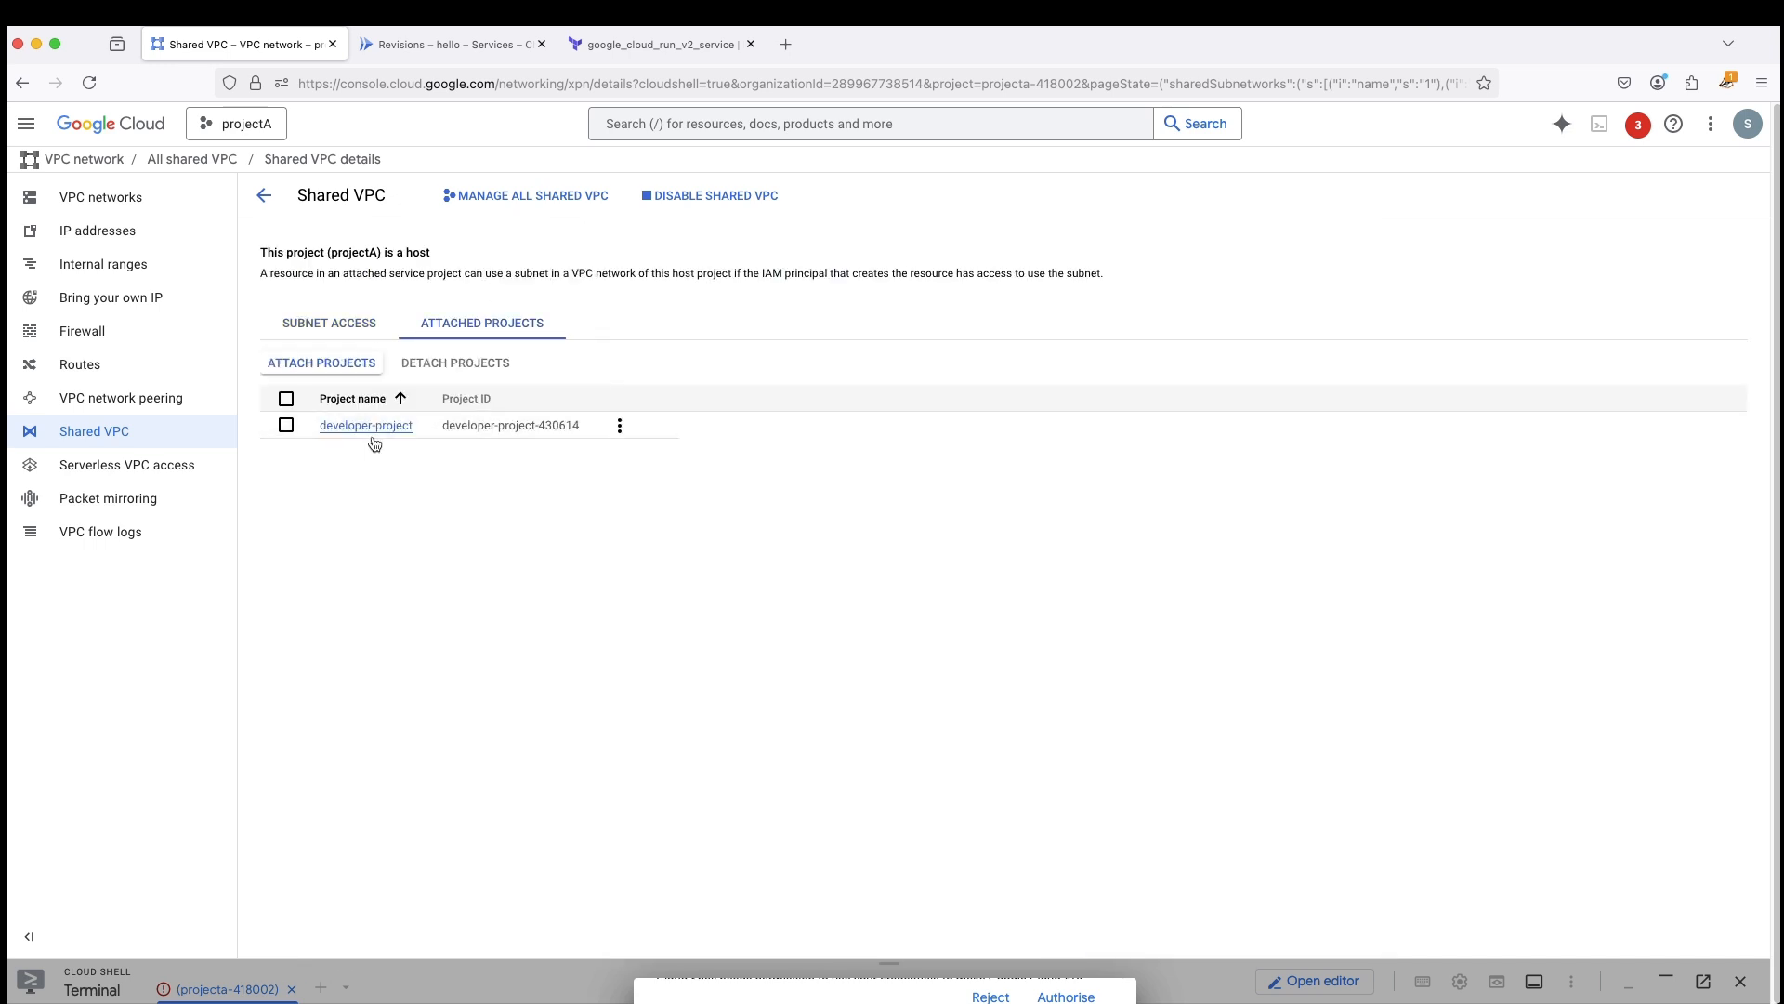
left_click(449, 47)
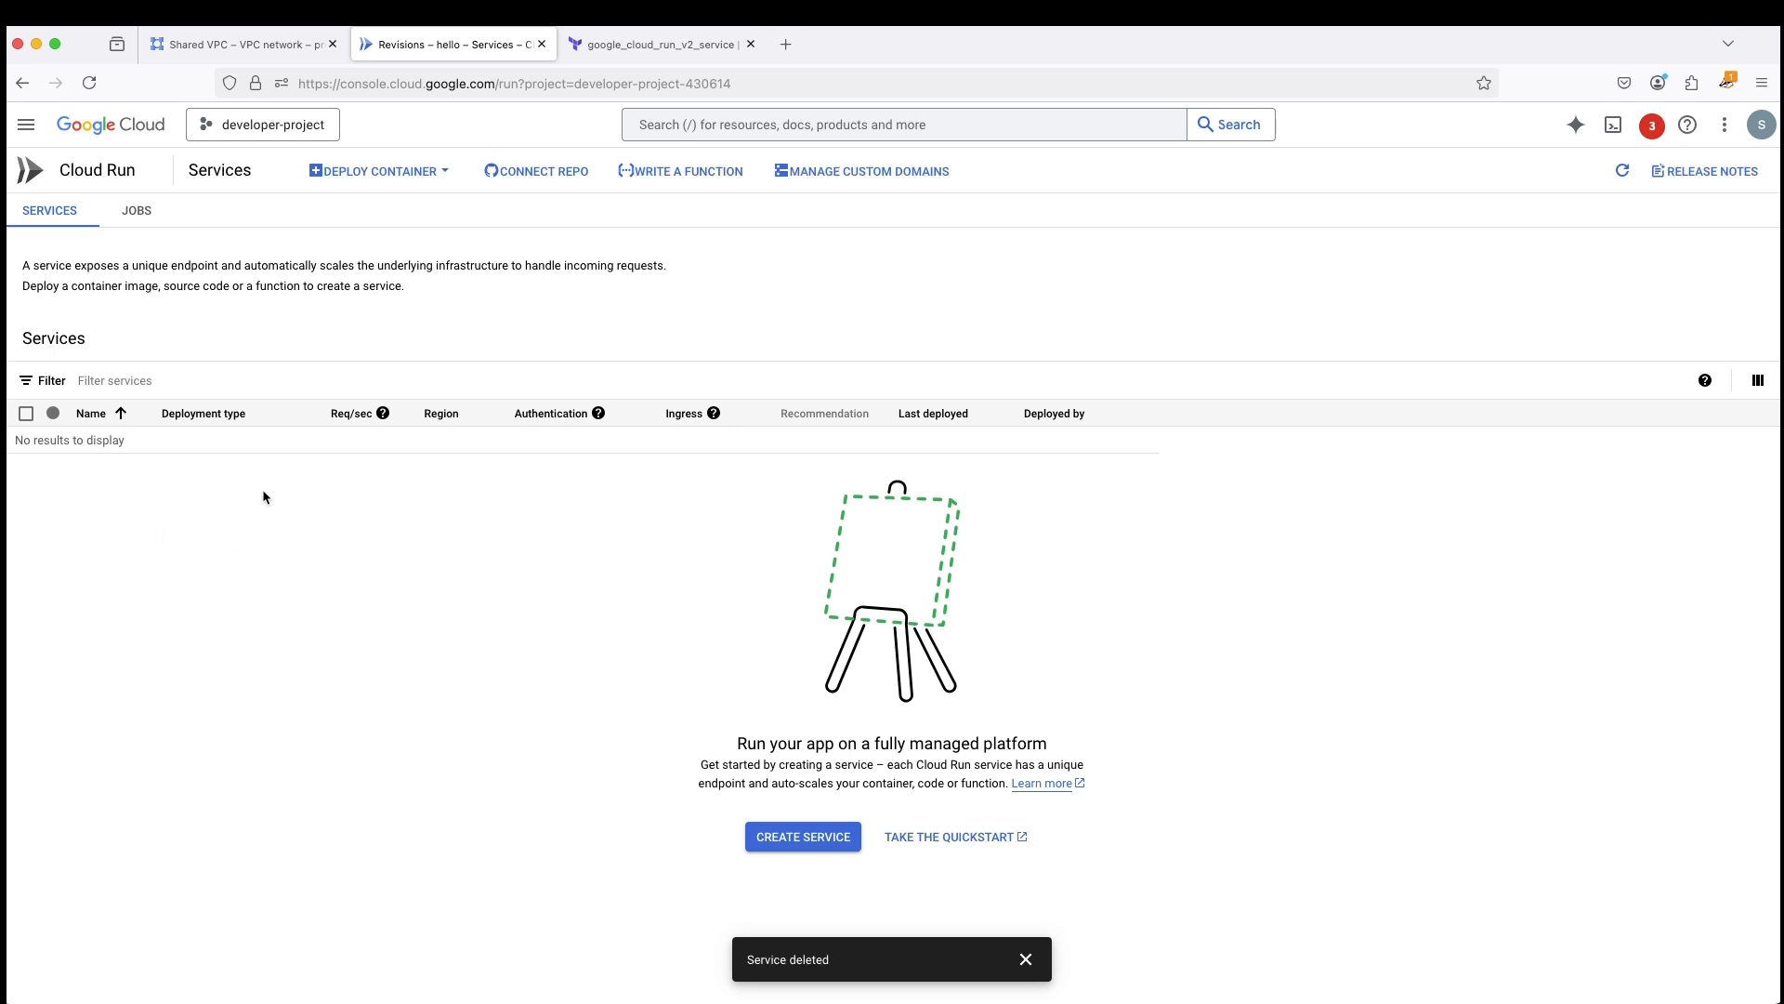
left_click(227, 44)
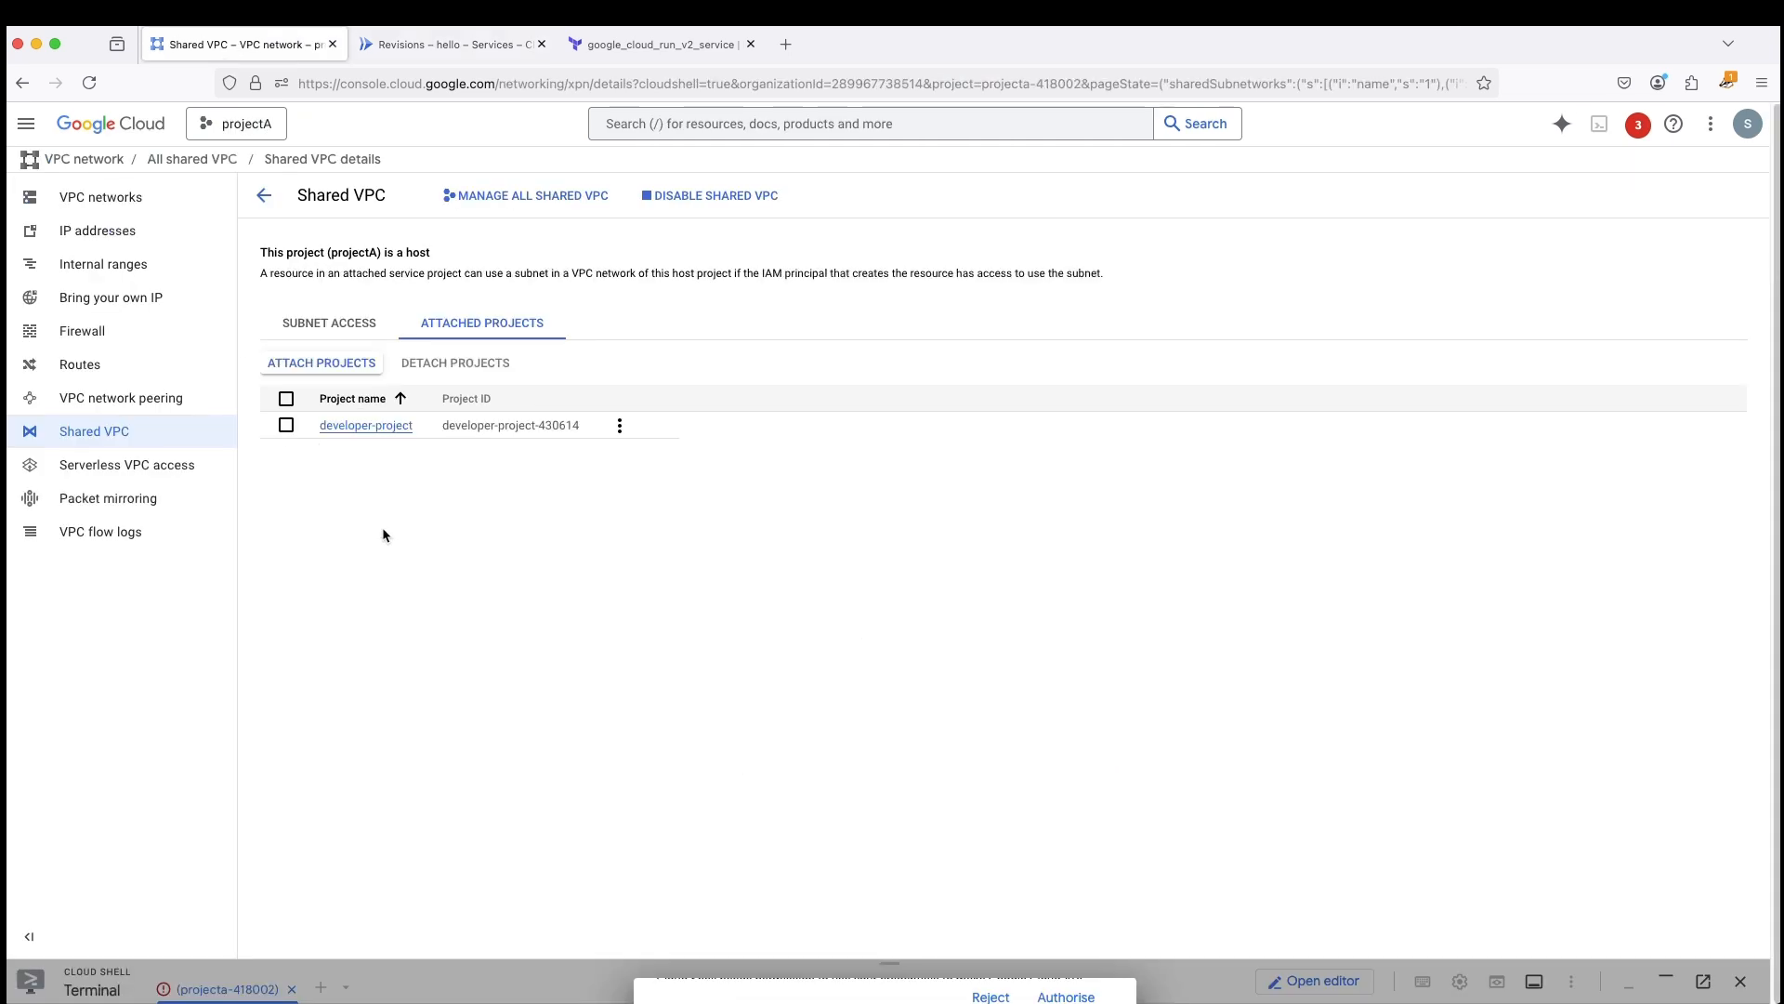
left_click(326, 324)
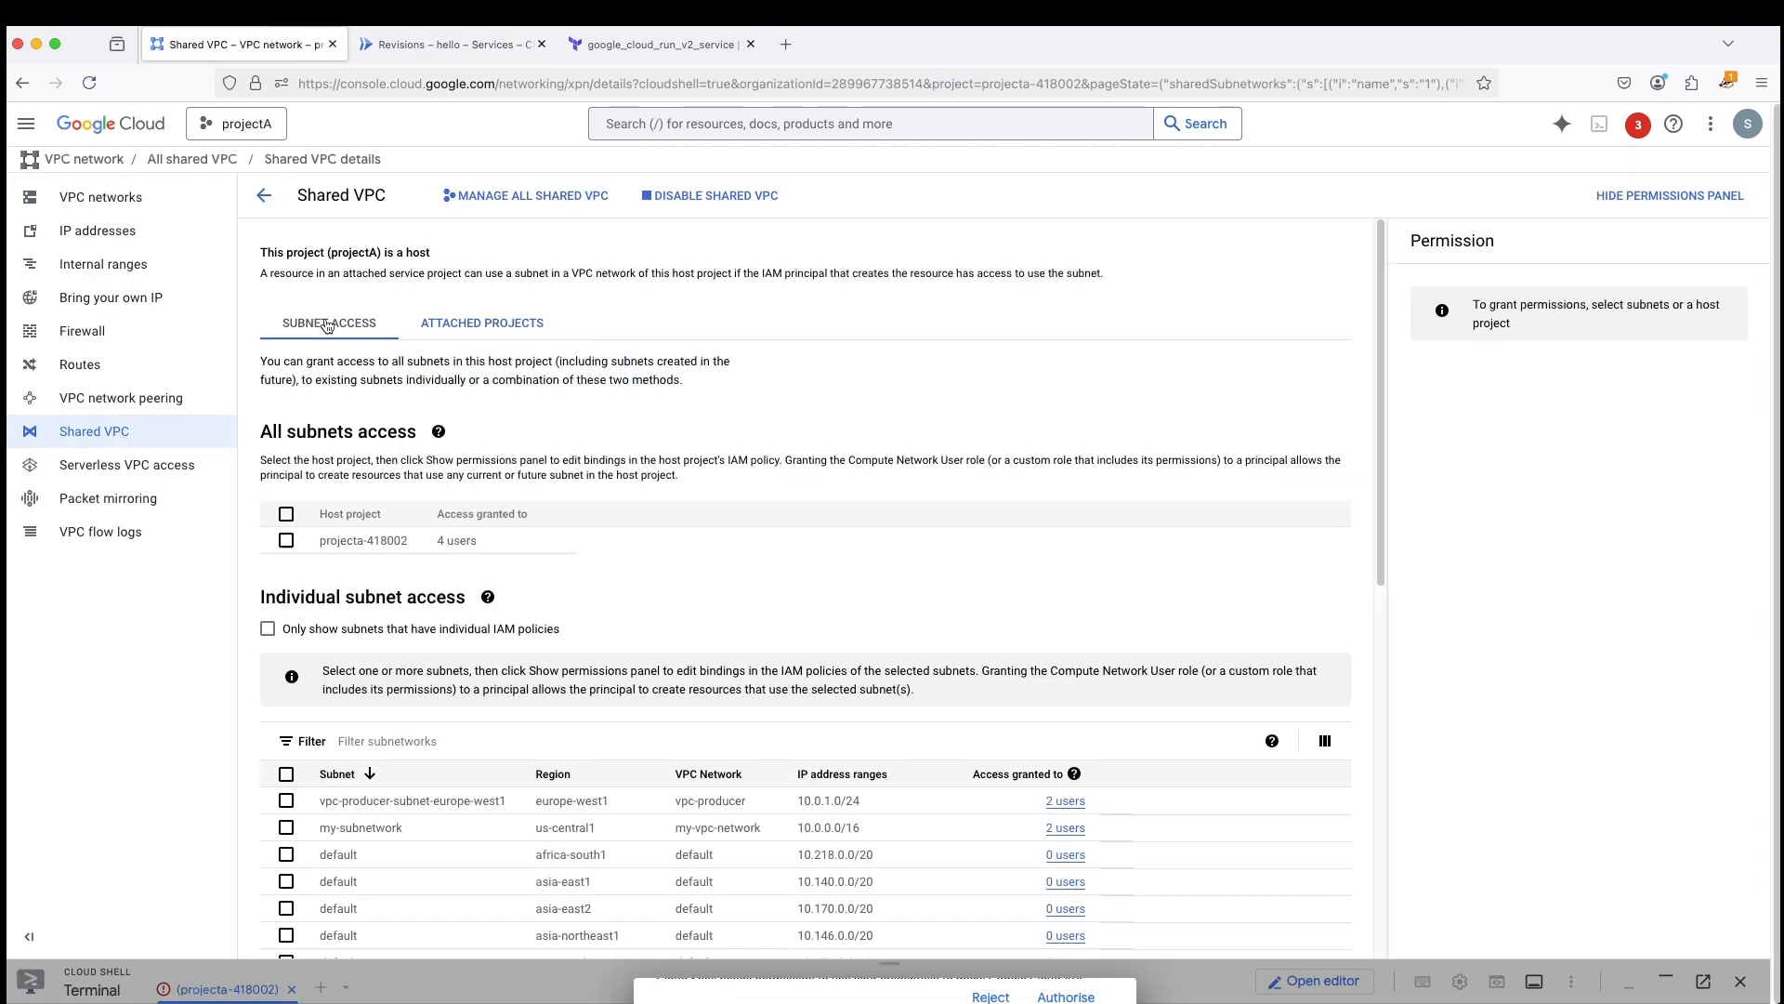
- Start creating a Cloud Run service in developer-project from the sample container image us-docker.pkg.dev/cloudrun/container/hello
left_click(436, 45)
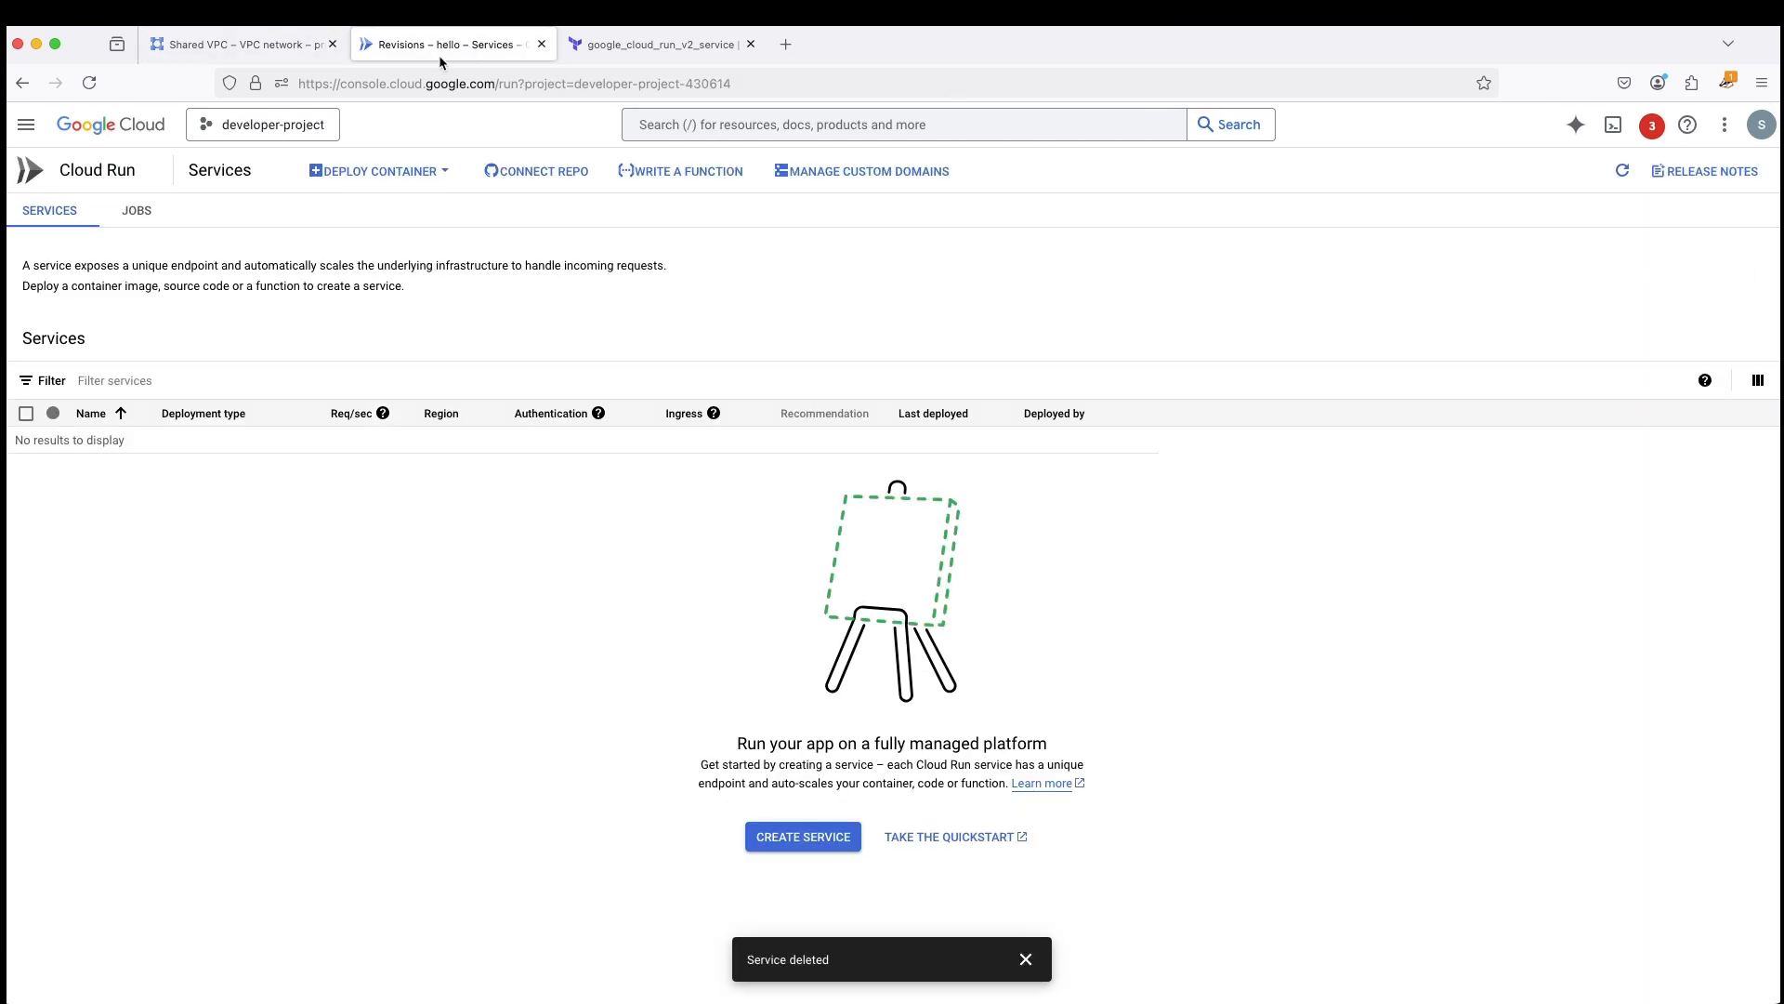
left_click(420, 173)
left_click(362, 224)
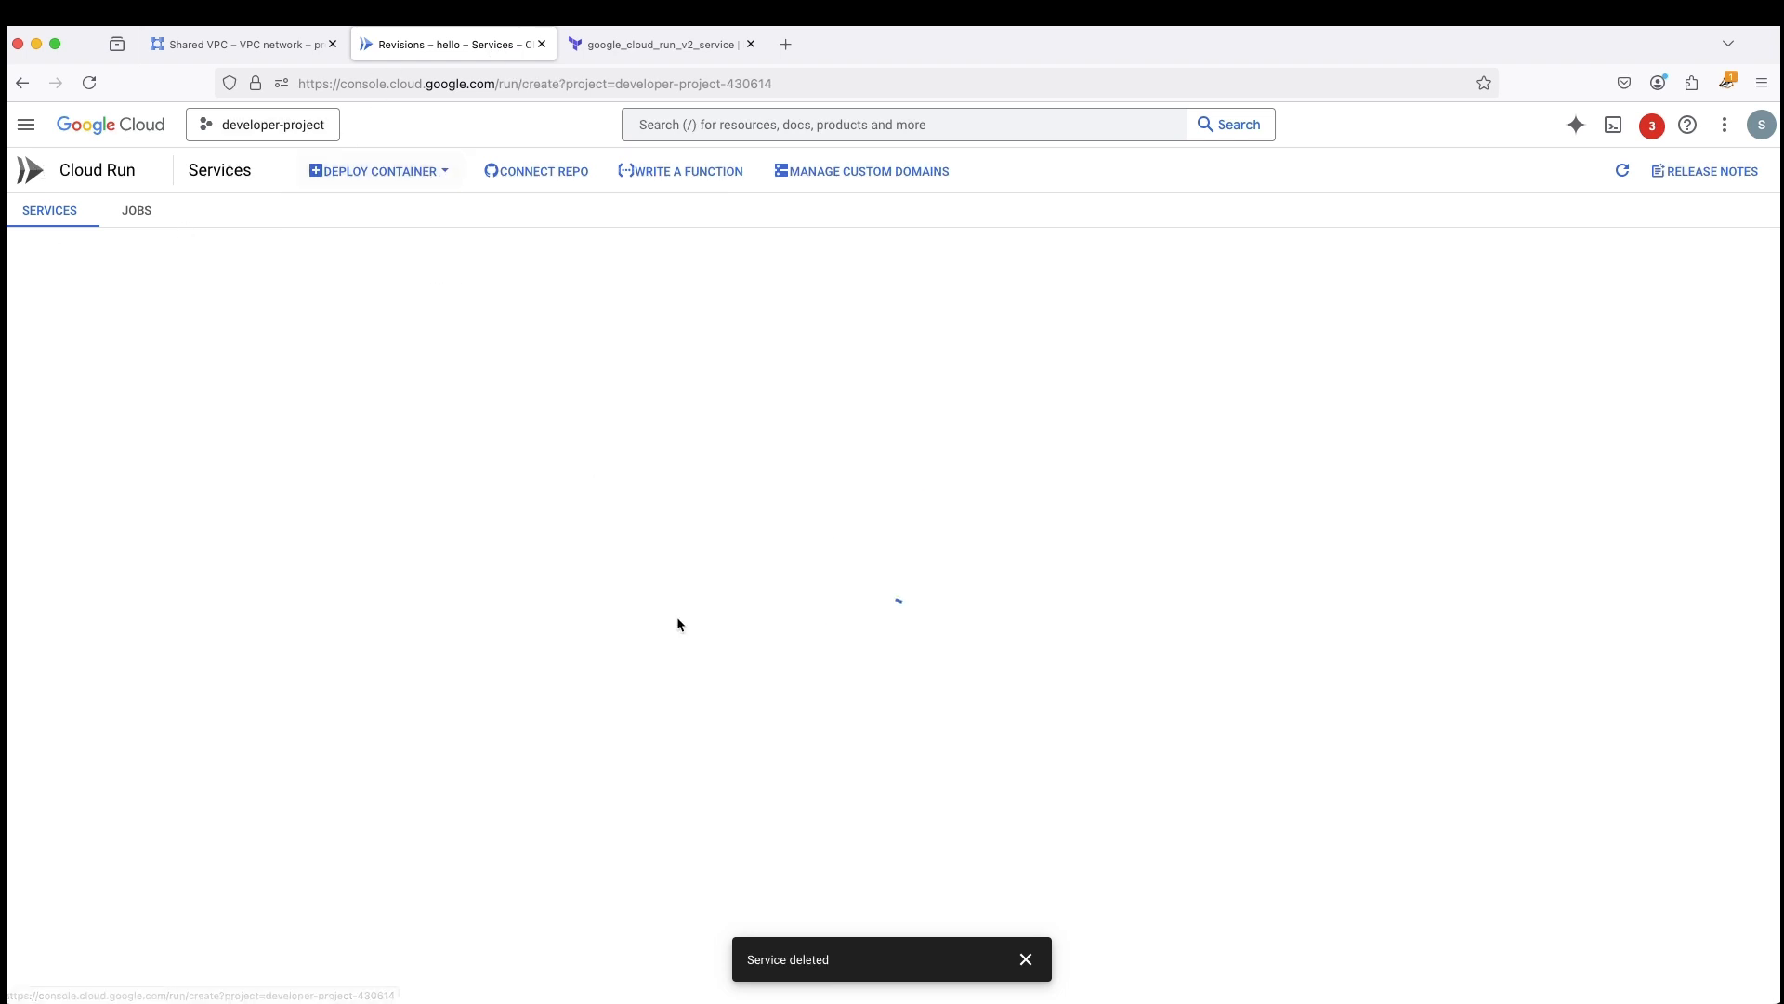
left_click(135, 492)
- Allow unauthenticated invocations for the new hello service
scroll(199, 521, "down", 5)
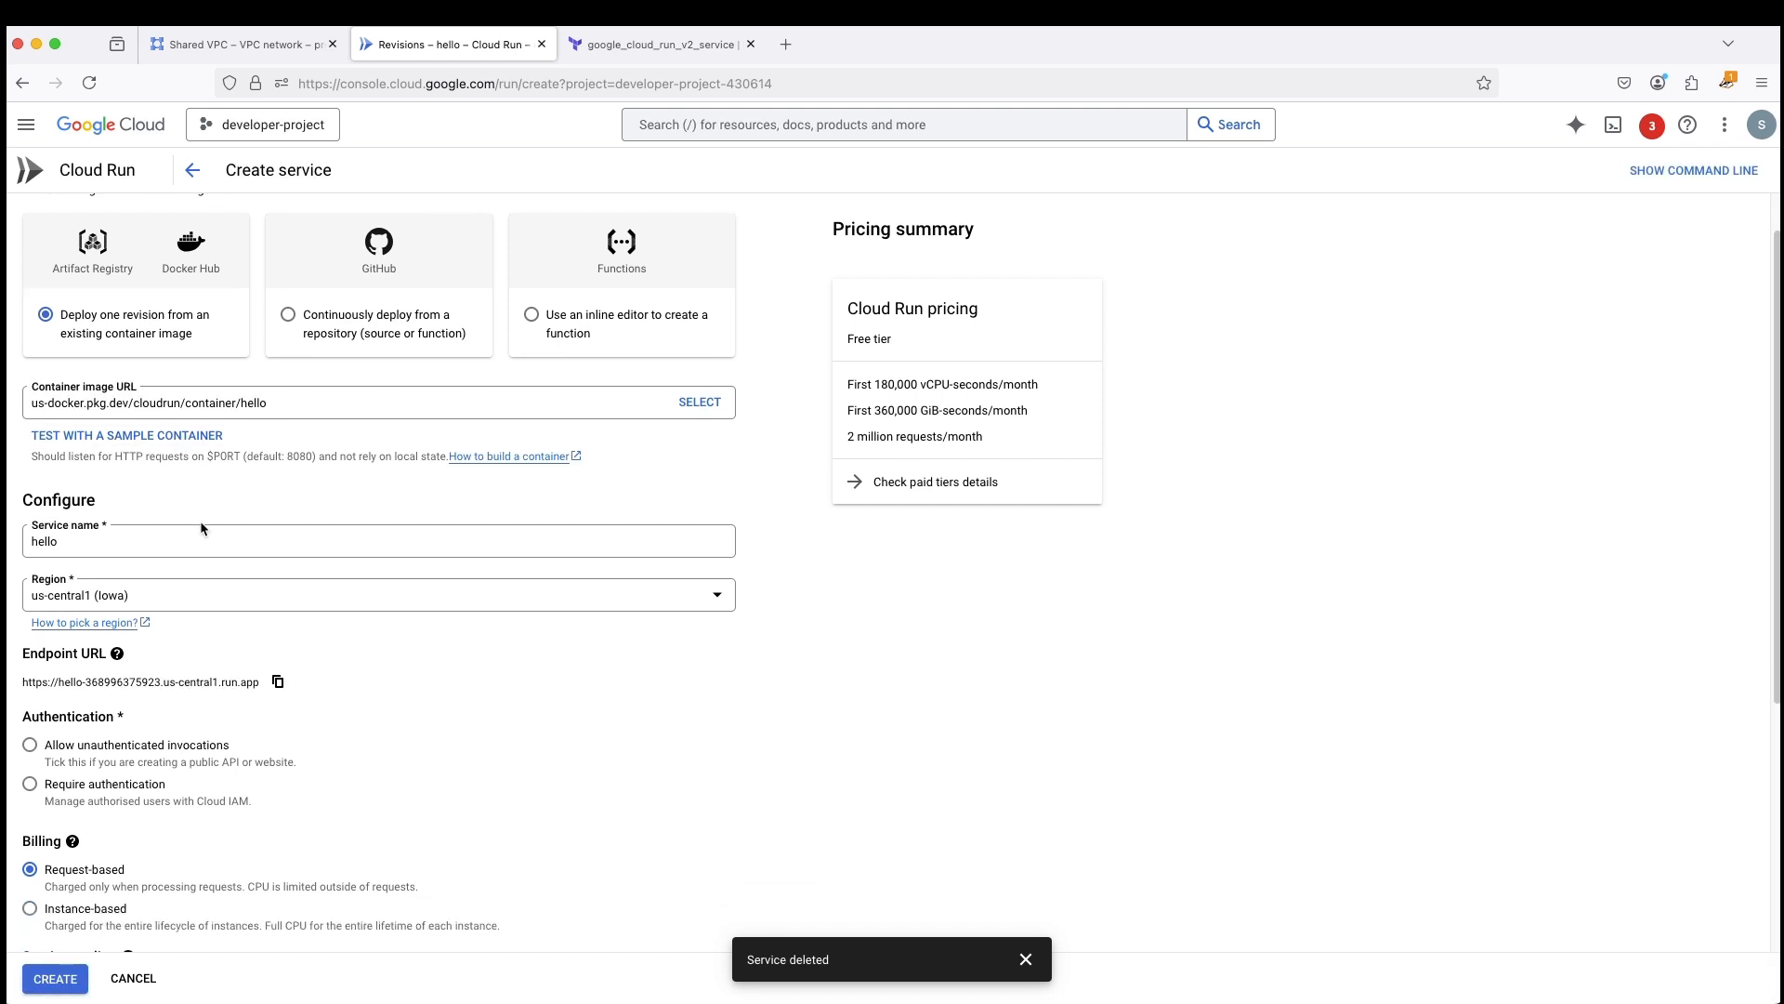
left_click(30, 462)
scroll(440, 508, "down", 3)
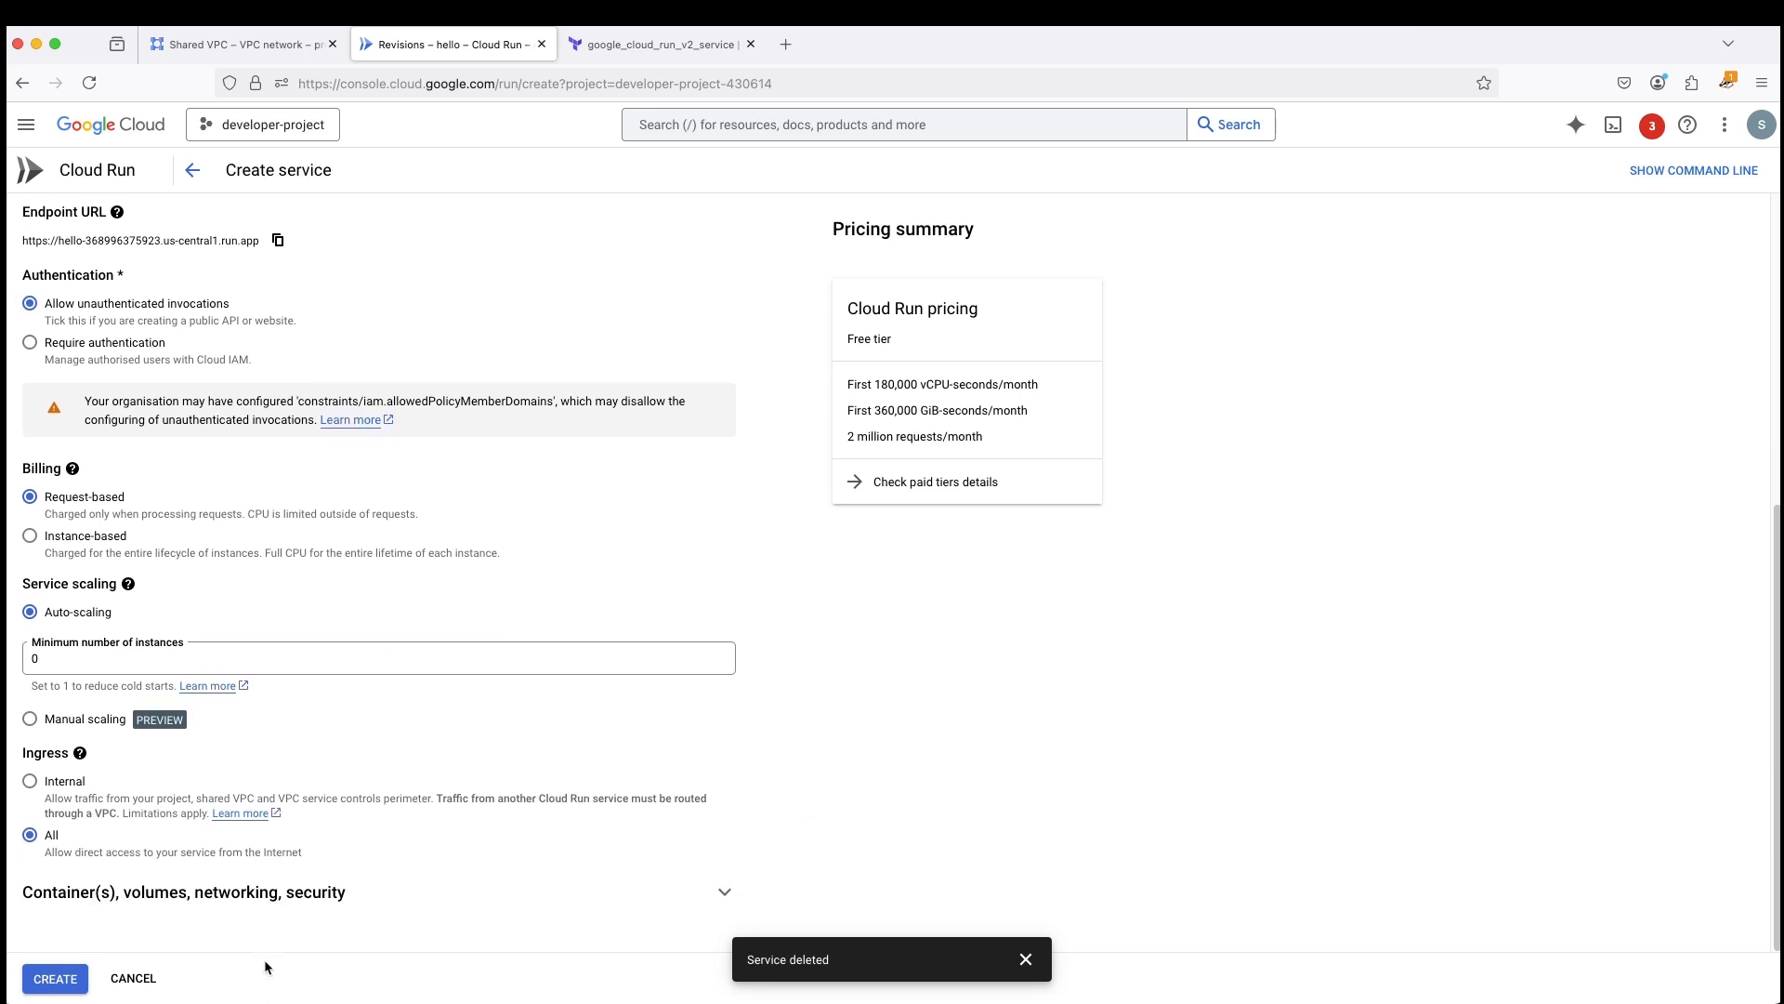
- Open the service's networking settings and enable connecting to a VPC for outbound traffic
left_click(289, 900)
scroll(526, 773, "down", 5)
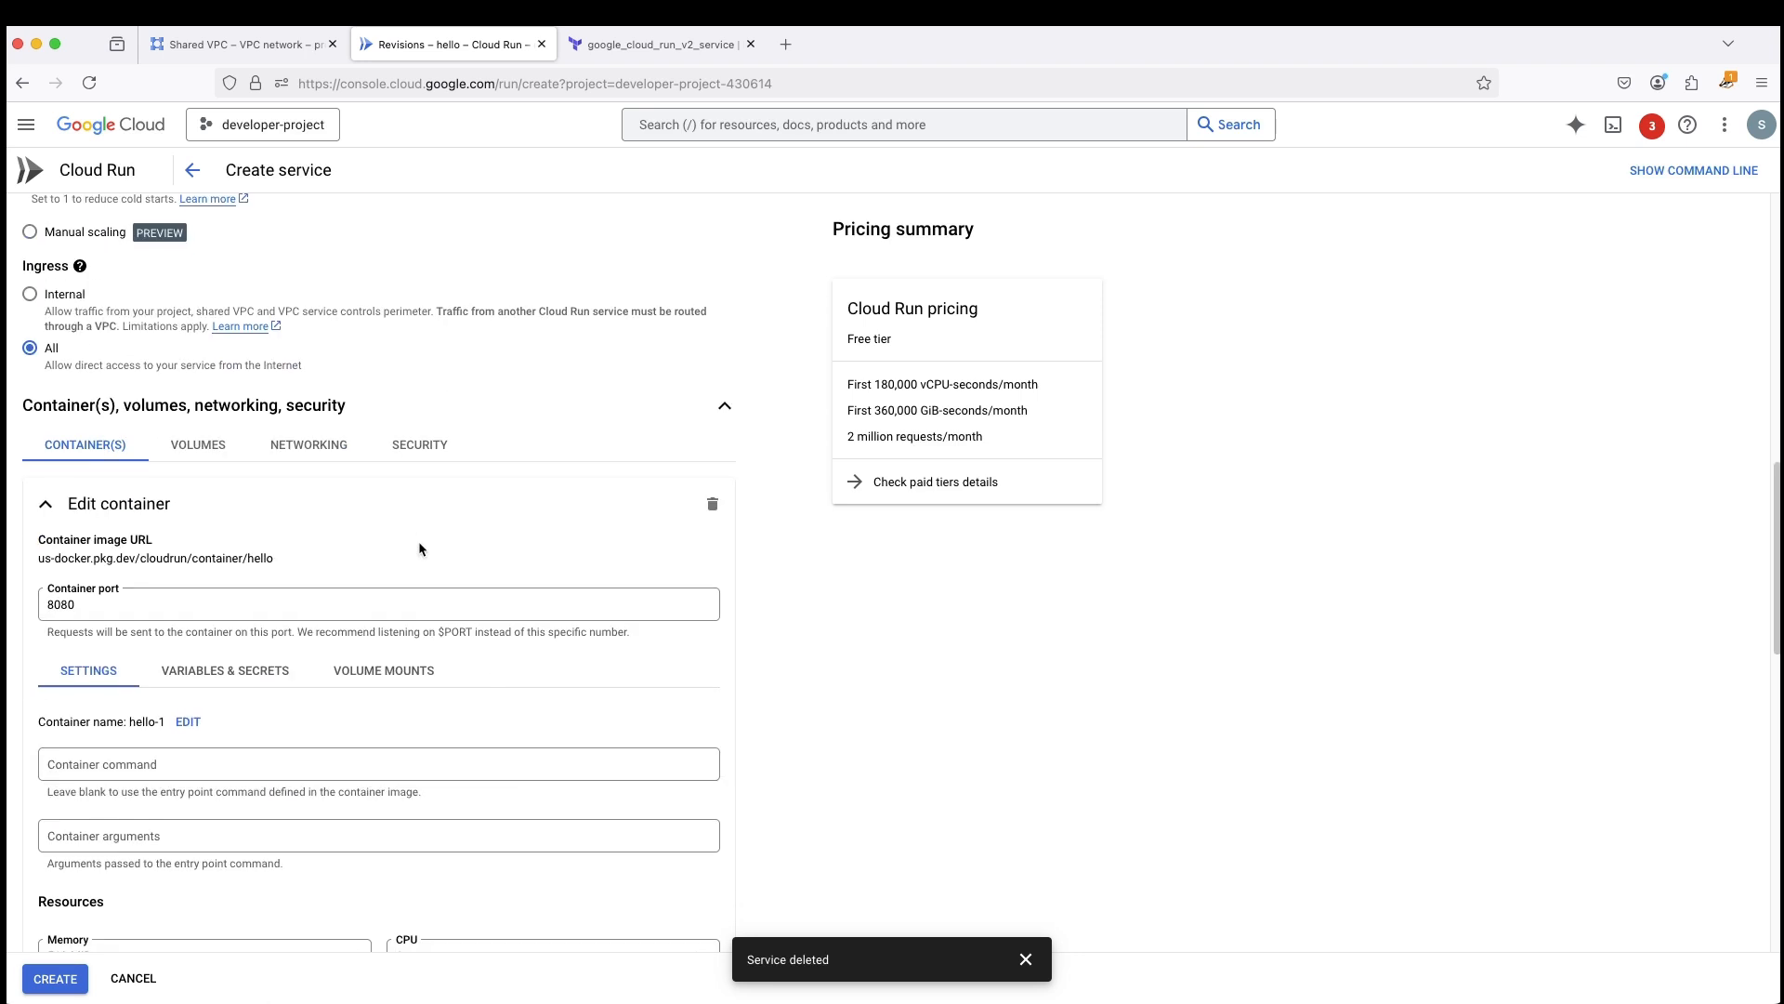
left_click(309, 446)
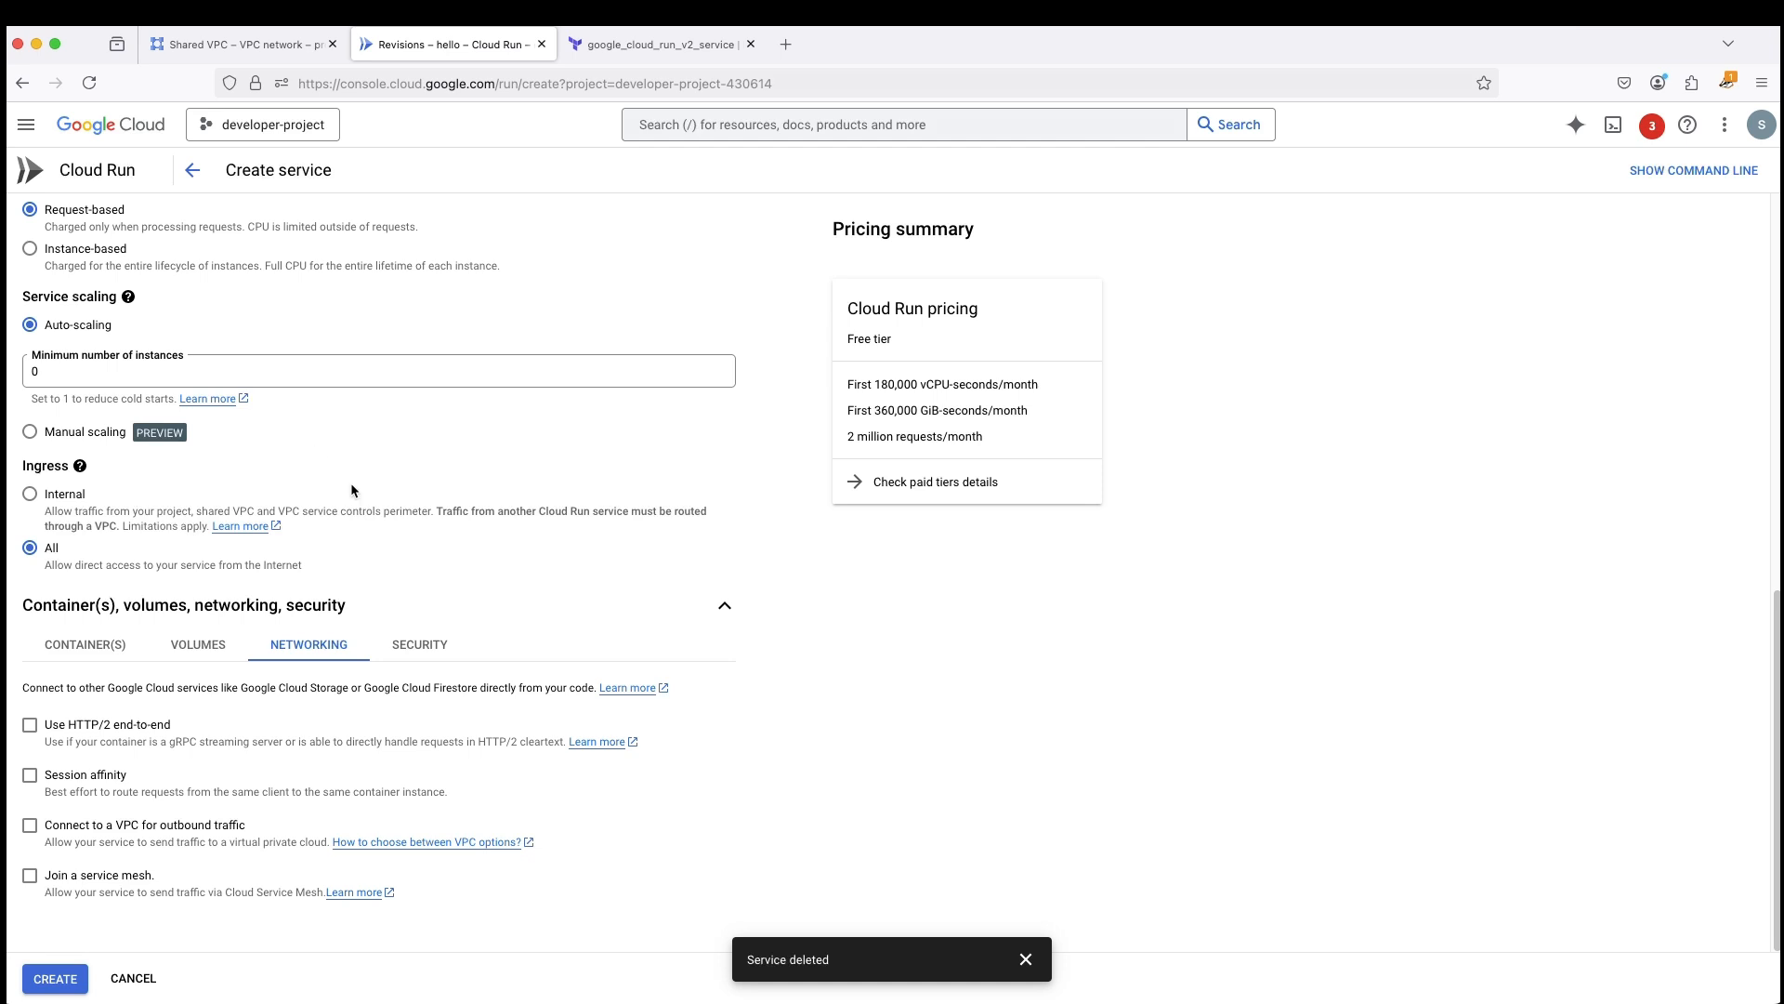
scroll(353, 520, "up", 1)
scroll(360, 610, "down", 1)
left_click(30, 826)
- Choose the default subnet for sending traffic directly to the VPC and add the network tag tag1
scroll(283, 801, "down", 2)
scroll(271, 718, "down", 2)
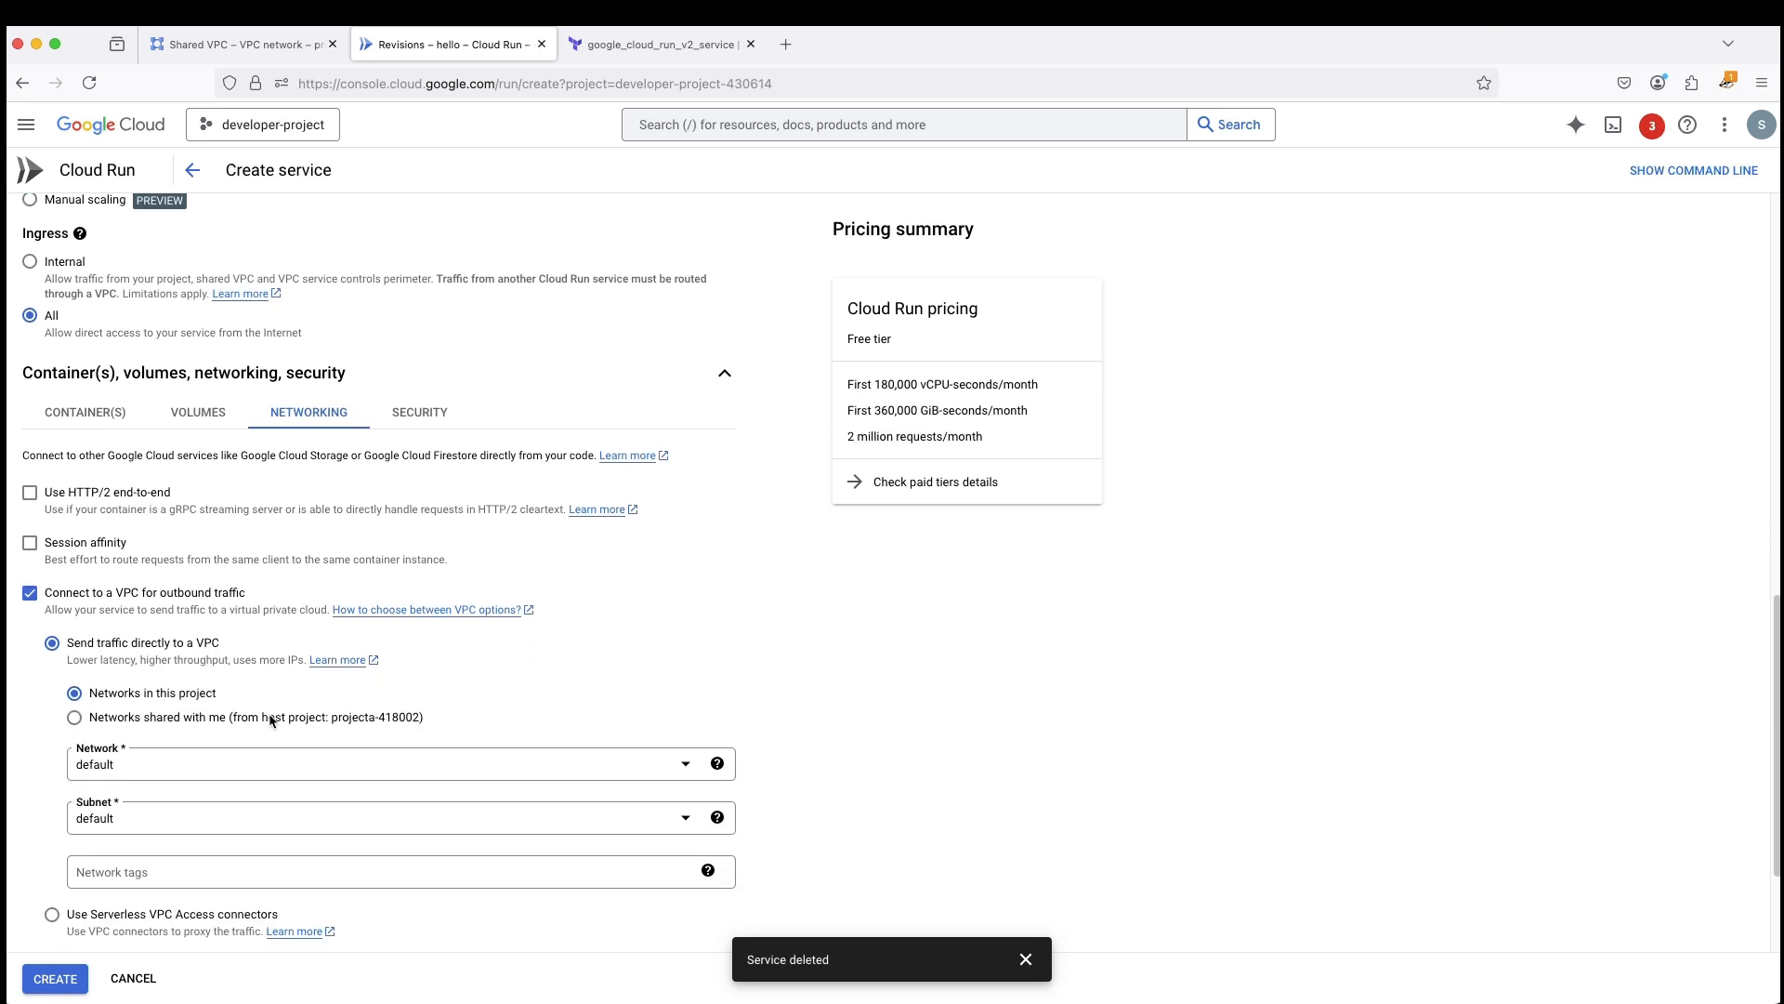
scroll(223, 625, "down", 3)
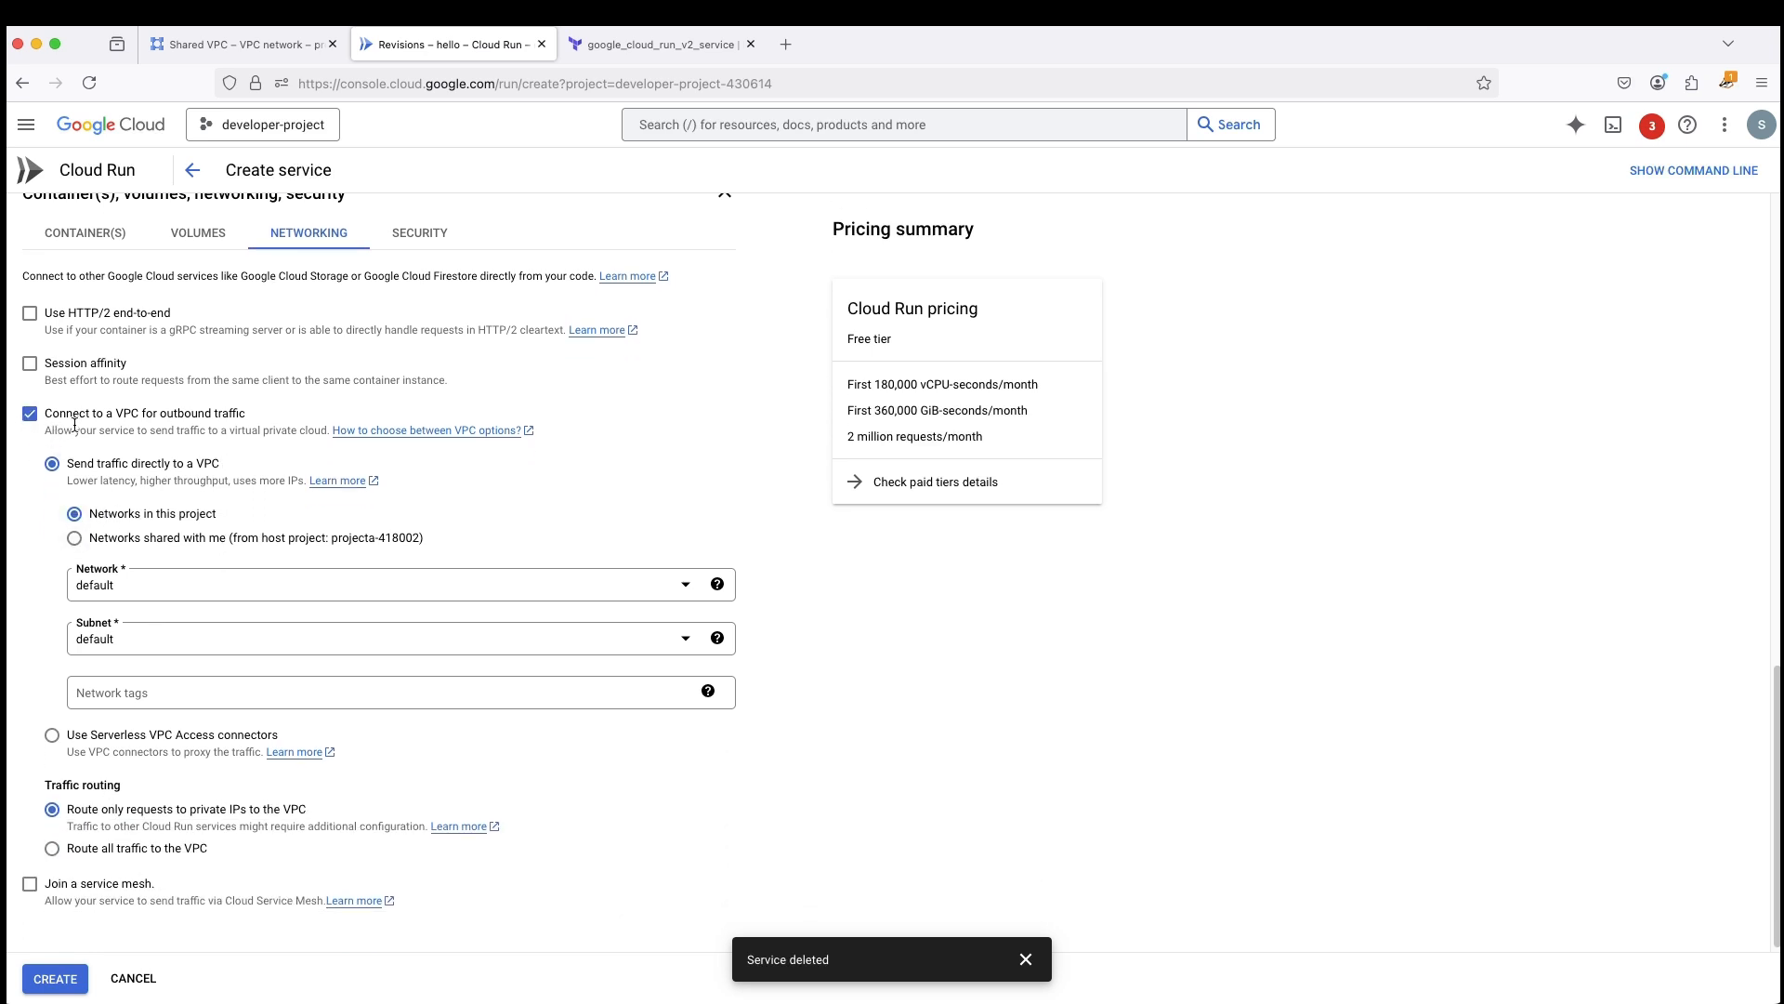
scroll(74, 425, "up", 1)
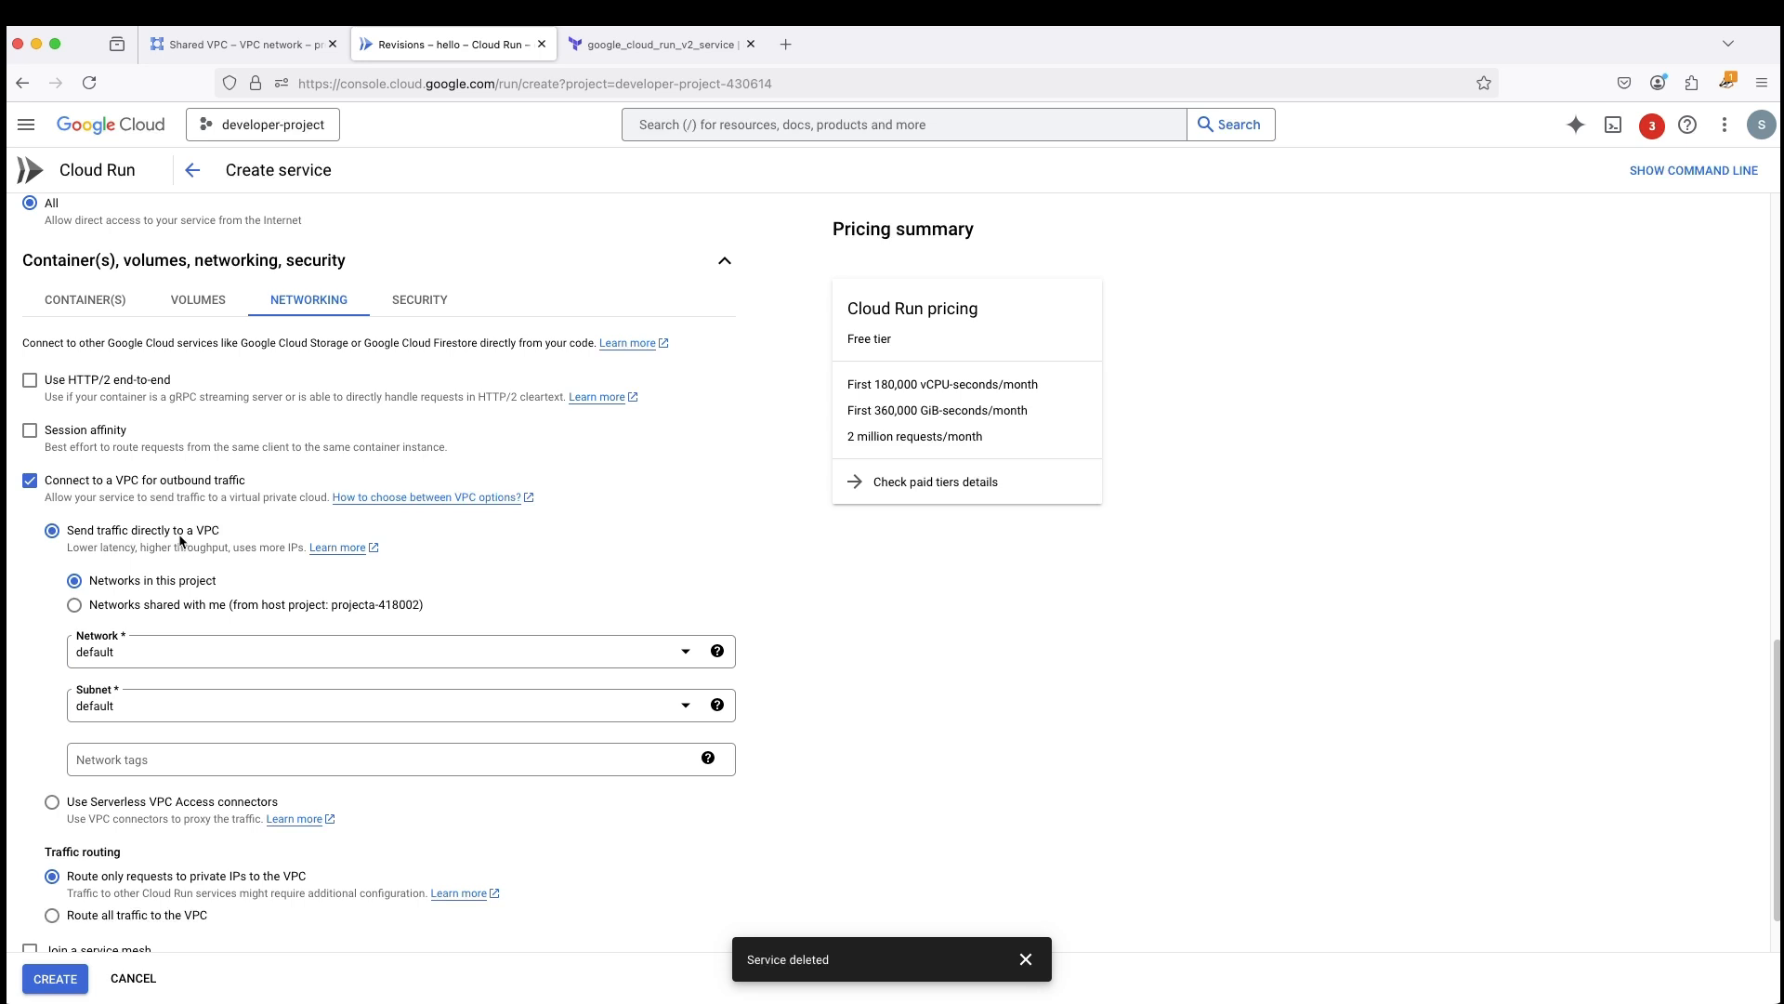
scroll(199, 534, "up", 1)
scroll(210, 542, "down", 2)
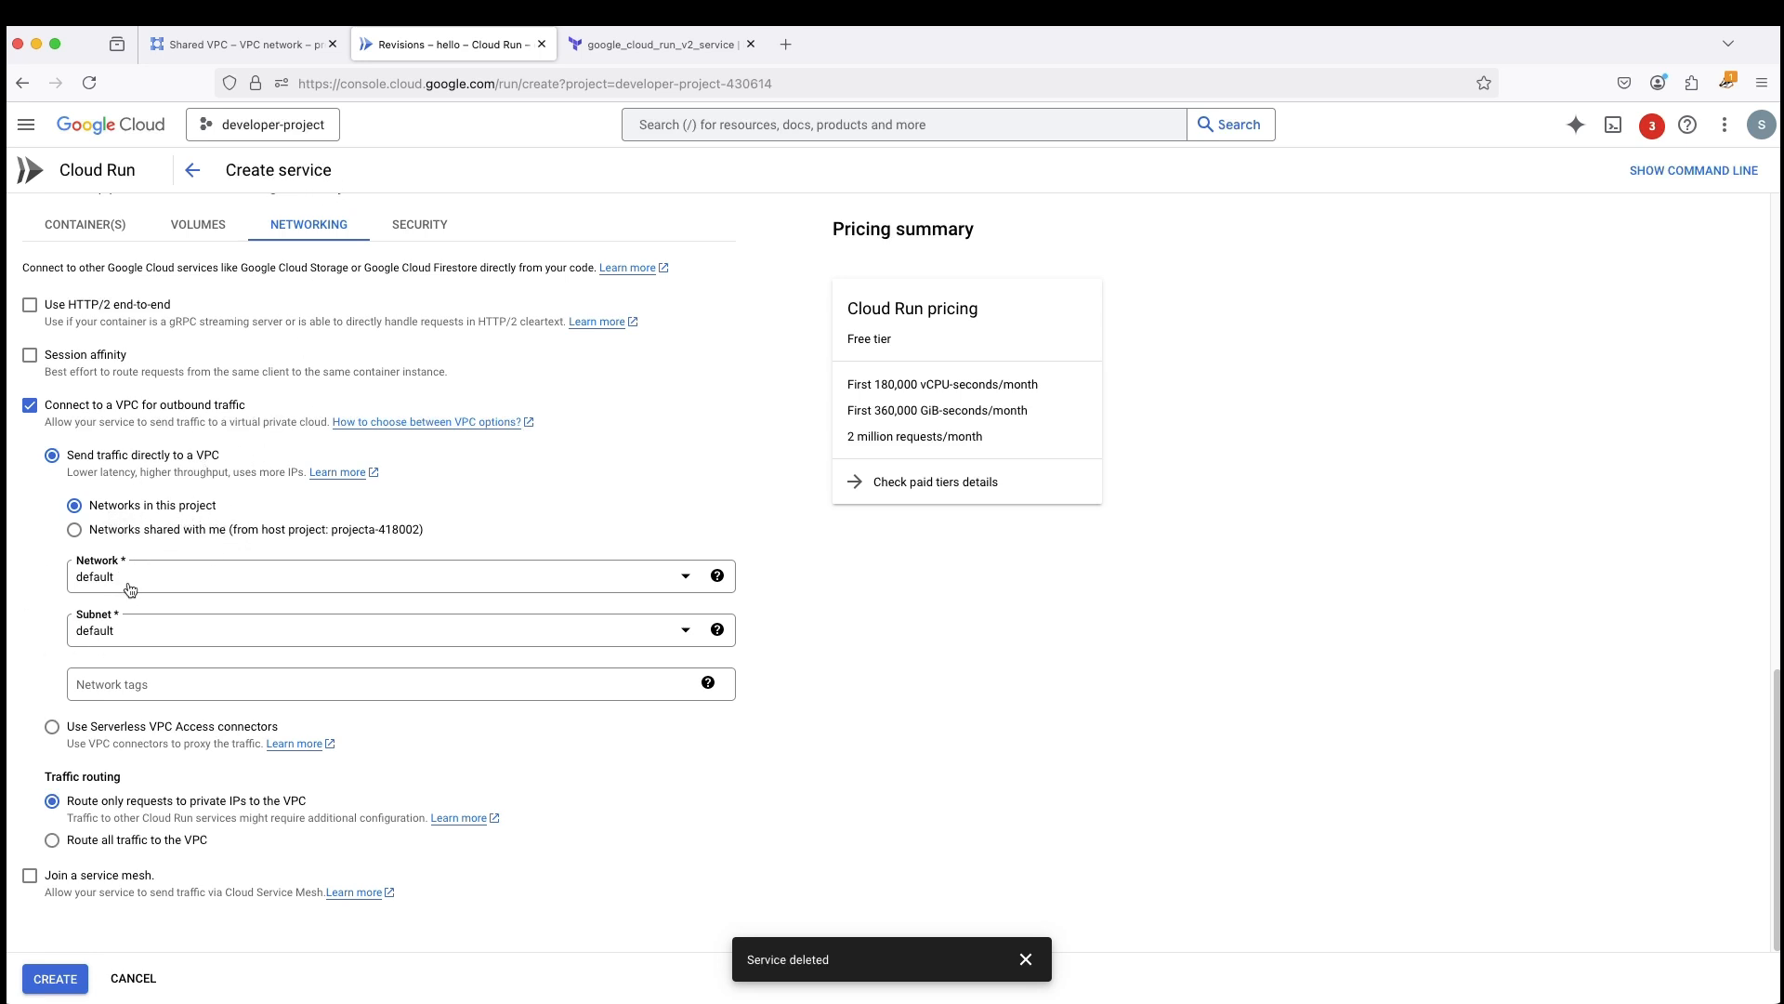
left_click(146, 639)
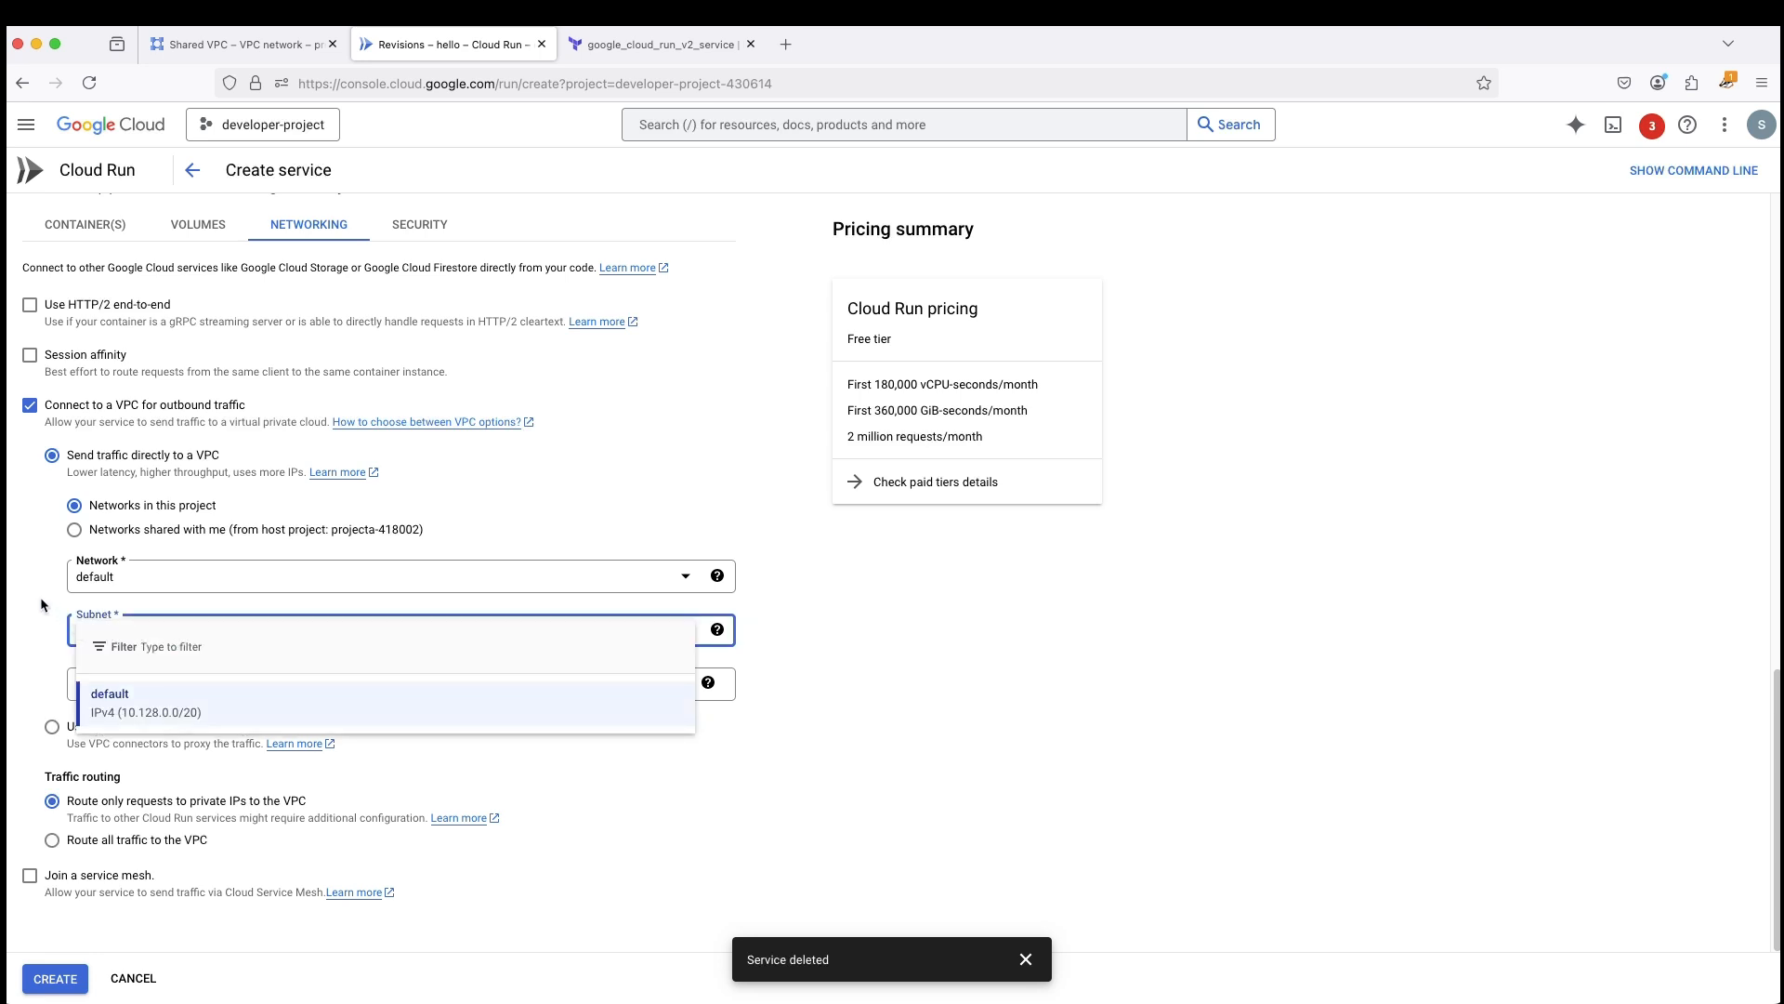
key("Return")
left_click(186, 683)
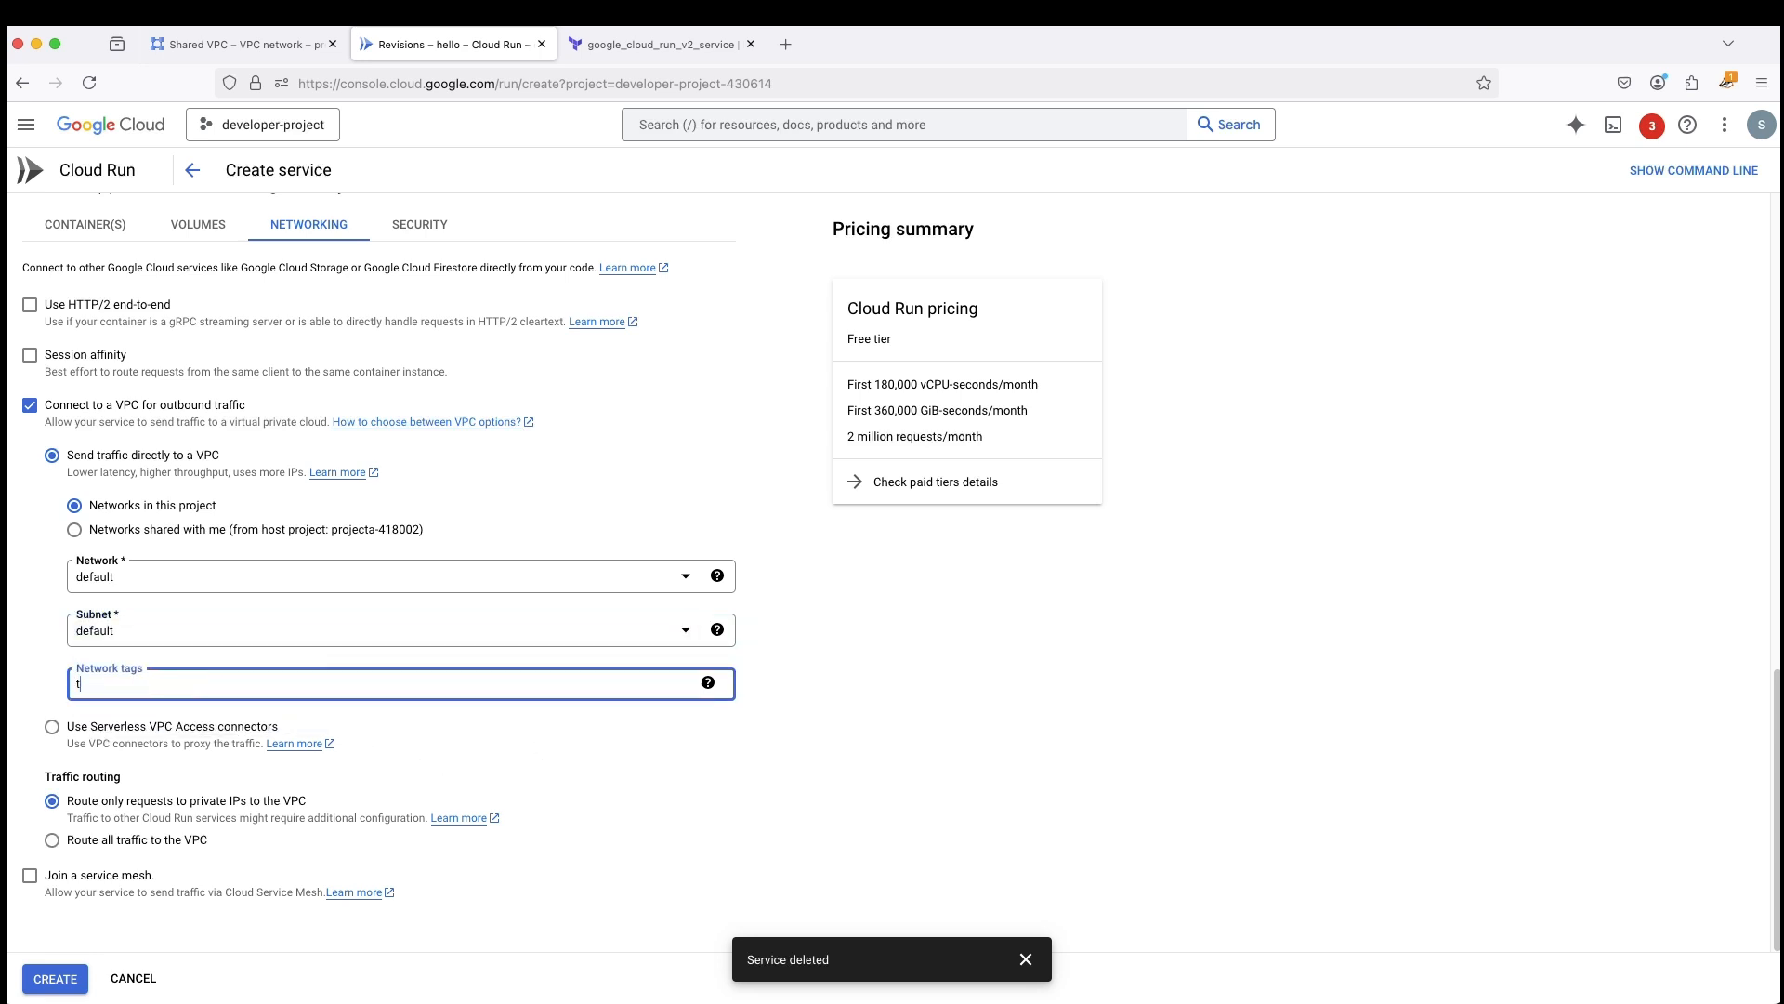
type("tag1")
left_click(718, 794)
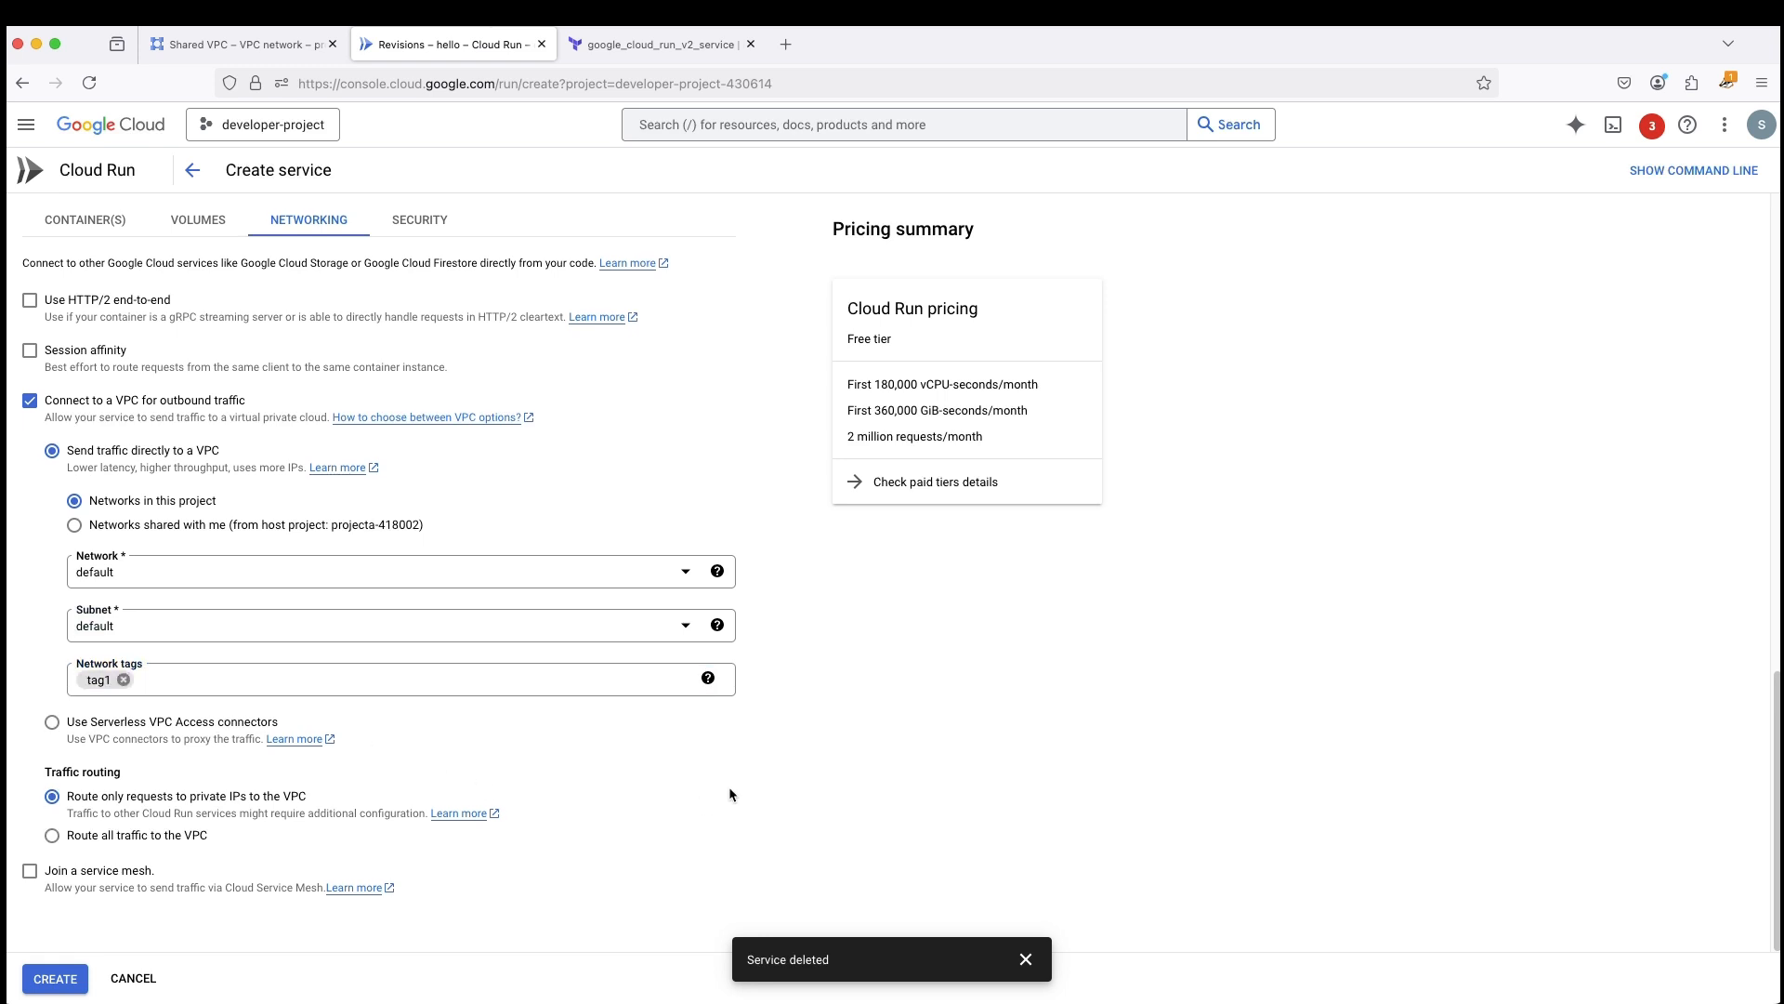
- Create the hello service, view its deployed page through the service URL, and close that page
left_click(51, 978)
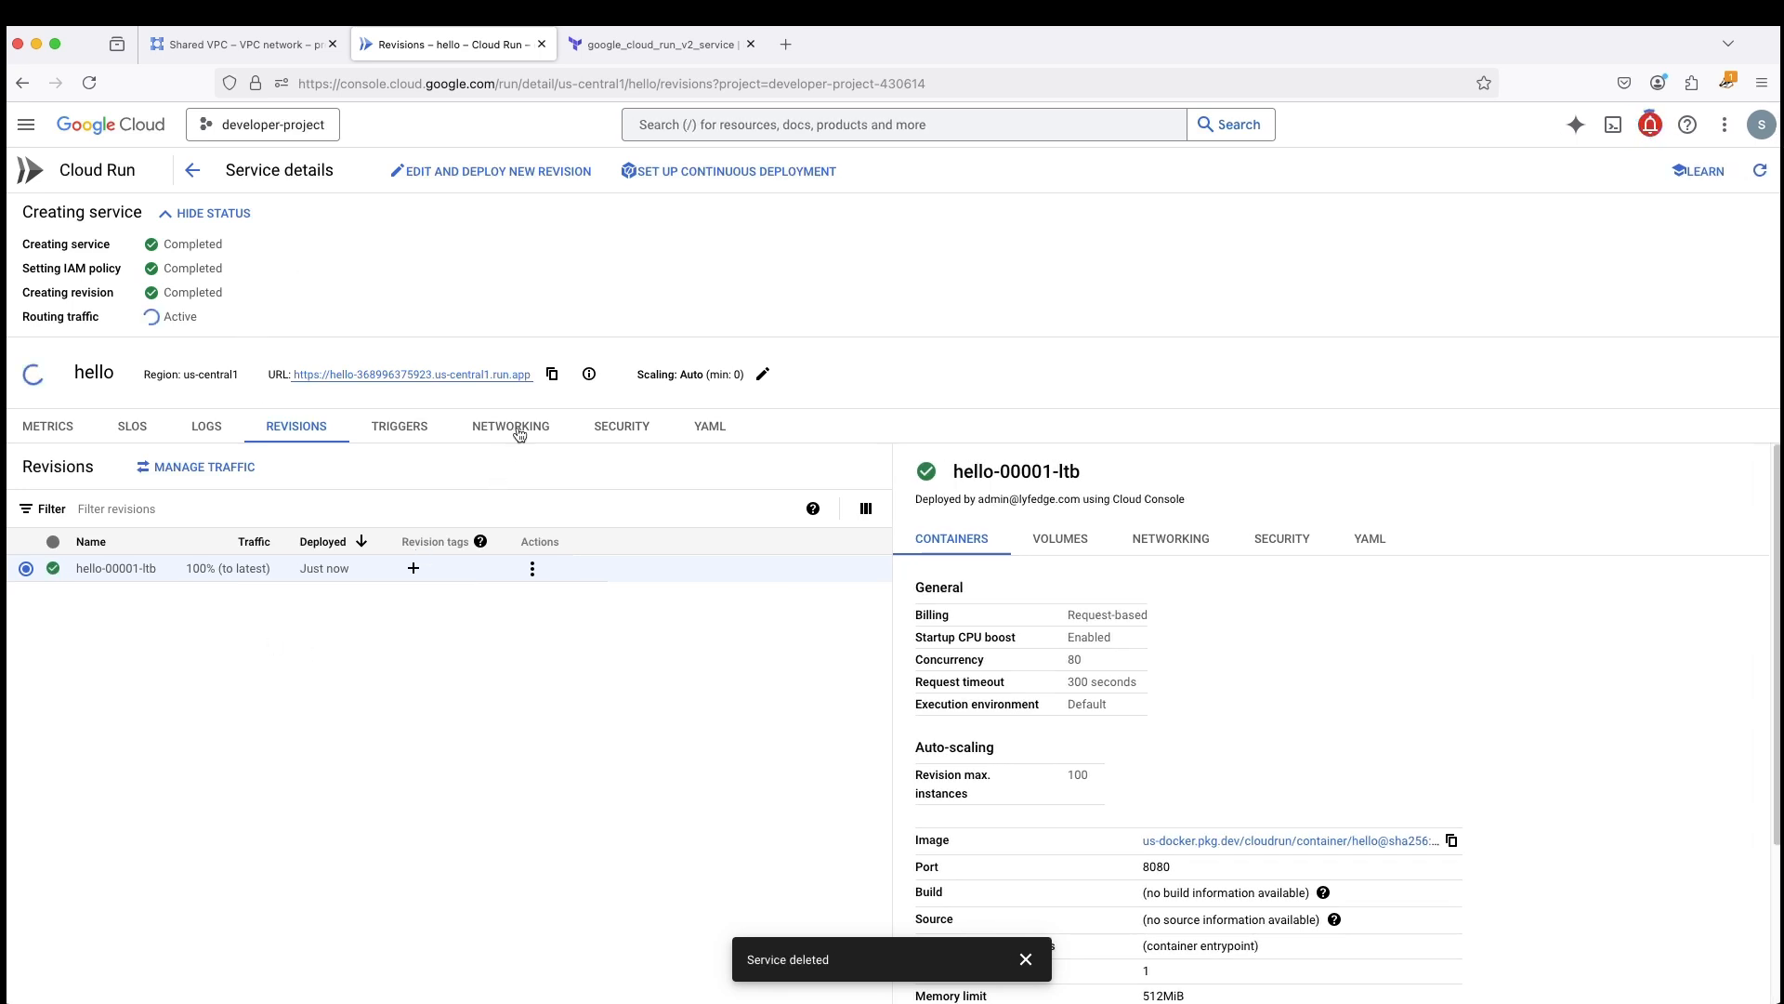
left_click(505, 374)
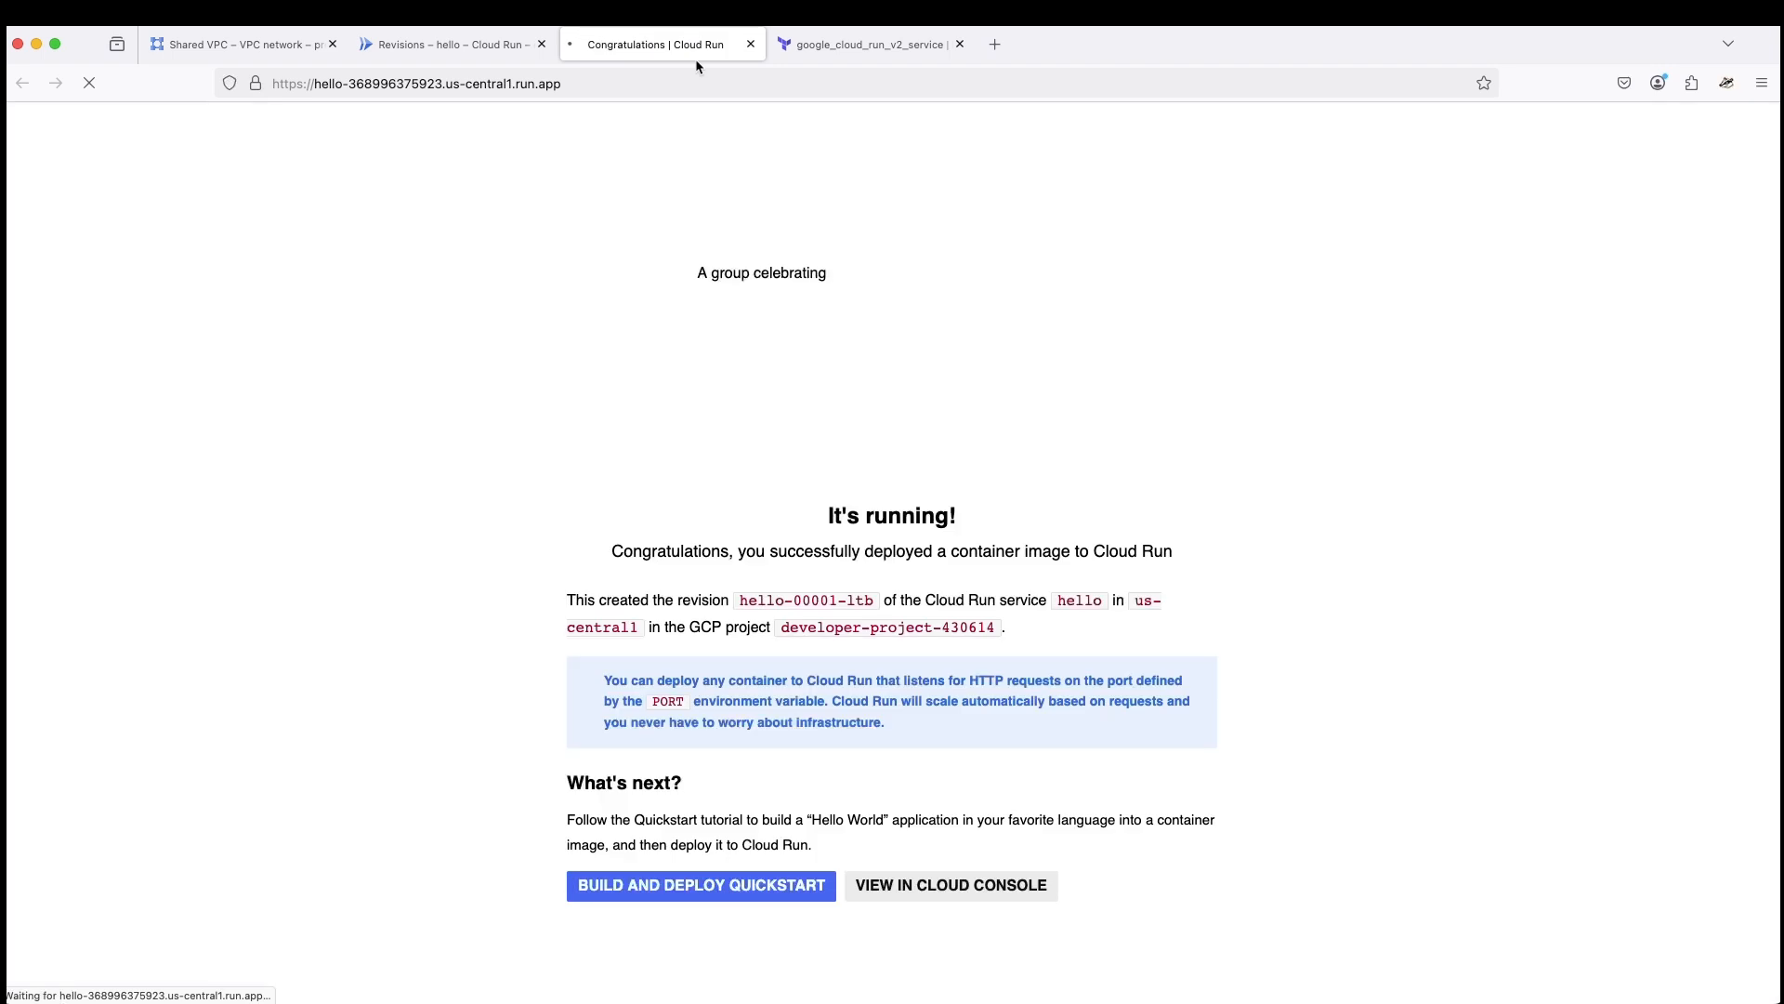
left_click(751, 43)
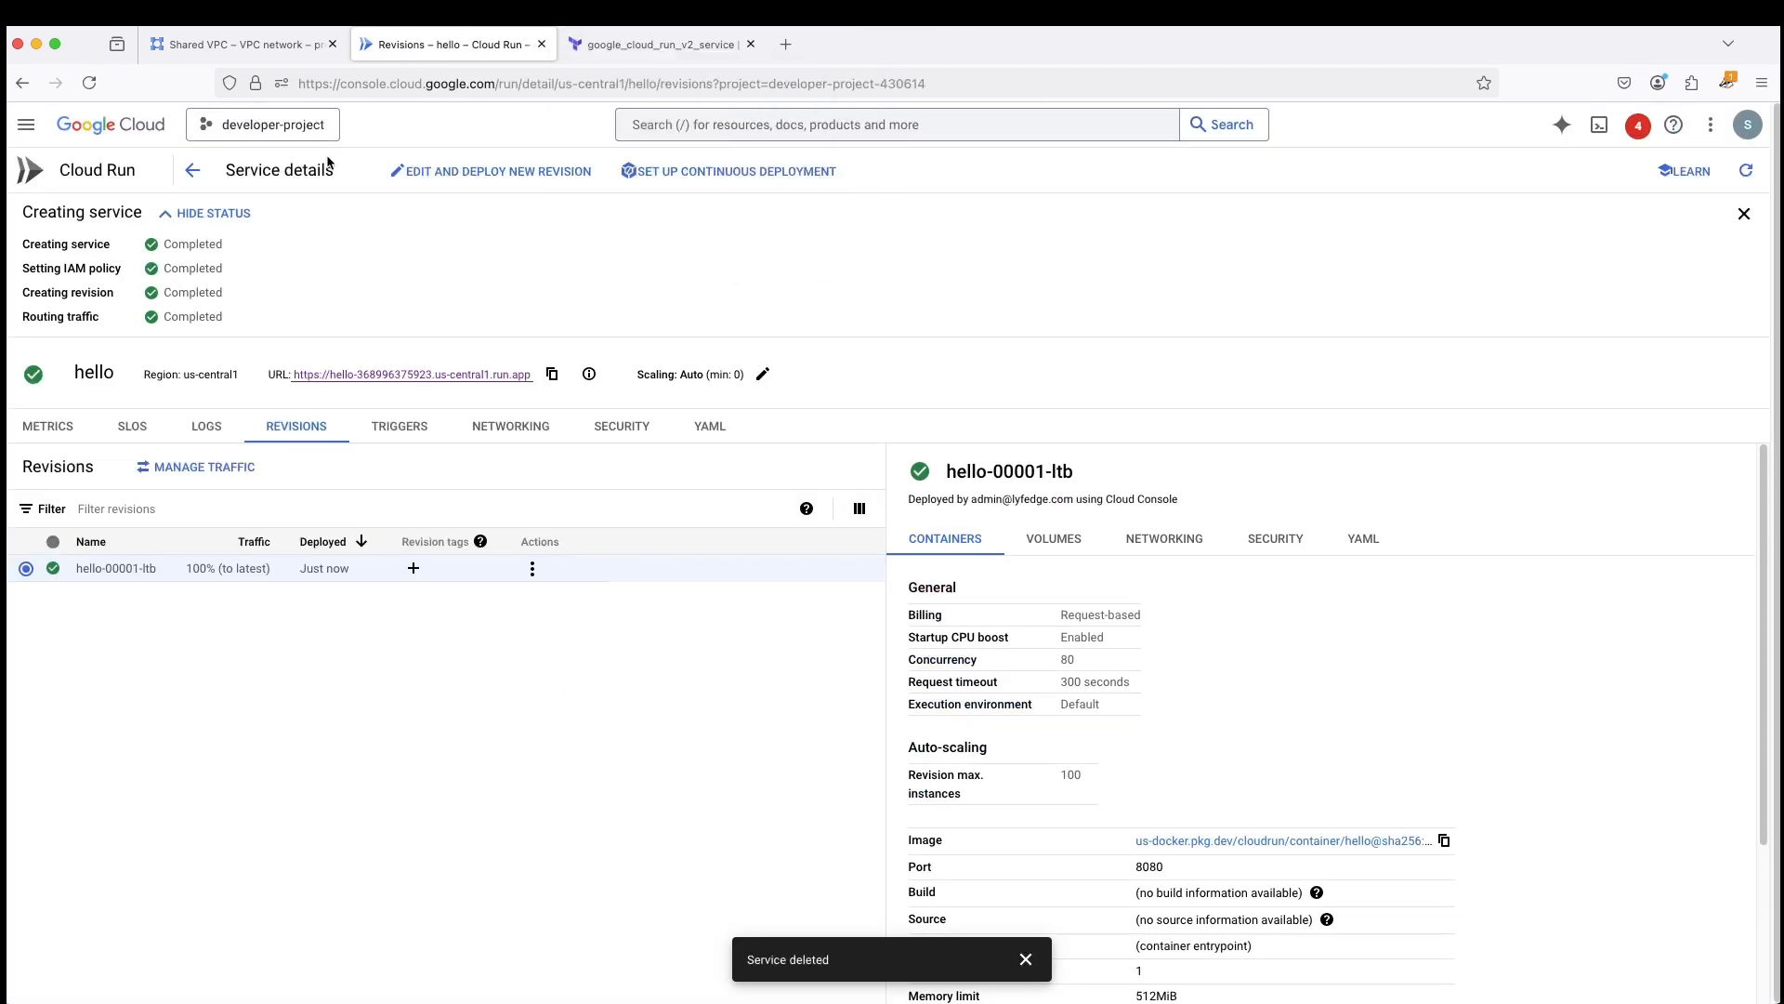
- Start creating another Cloud Run service from the sample container image and name it hello-sharedvpc
left_click(189, 172)
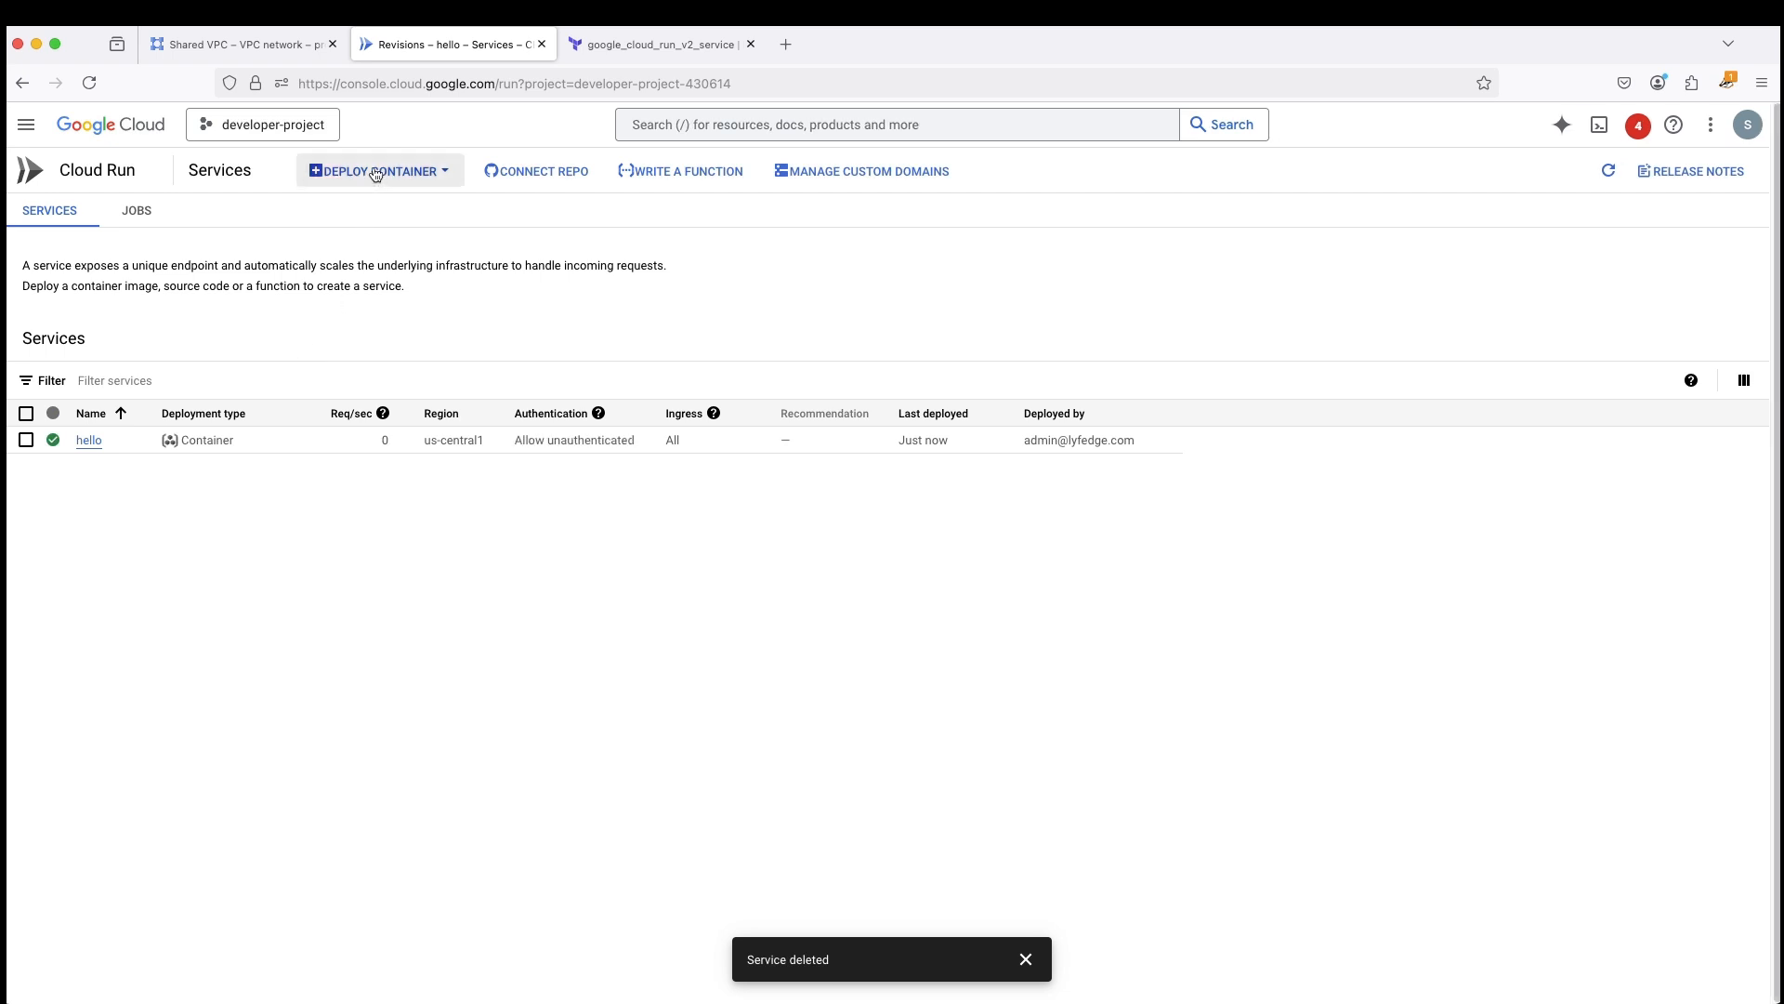
left_click(375, 174)
left_click(354, 323)
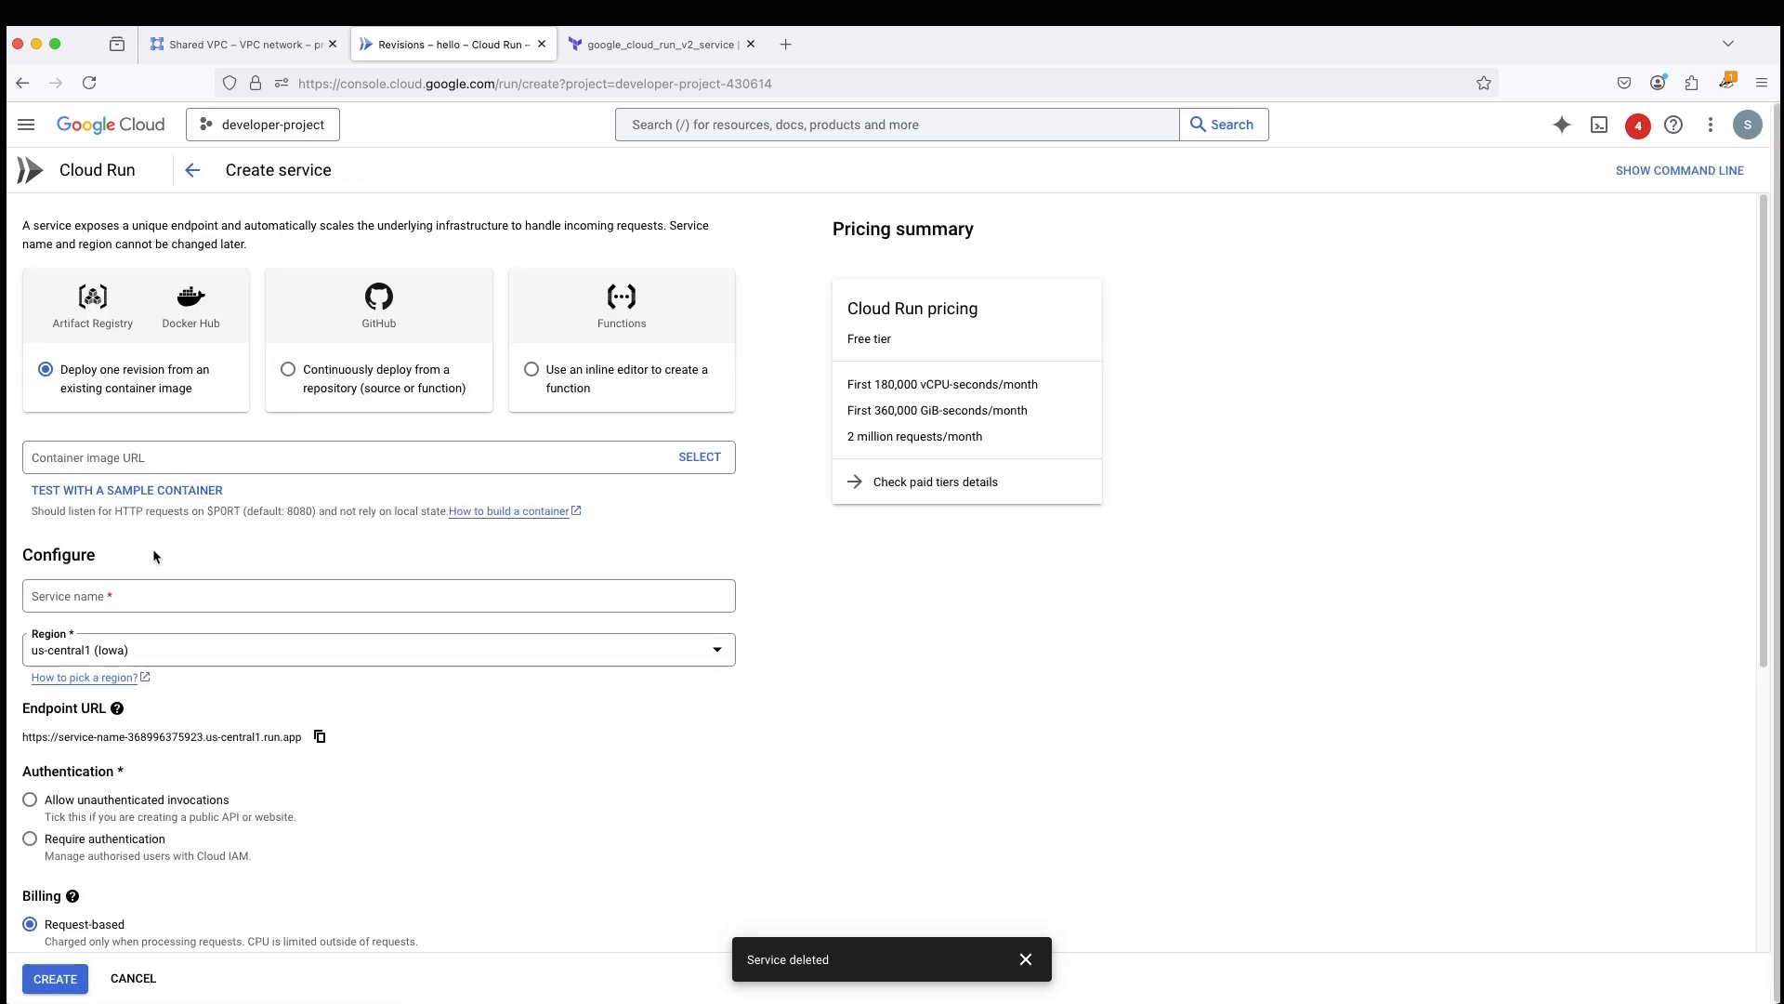
left_click(190, 490)
left_click(104, 599)
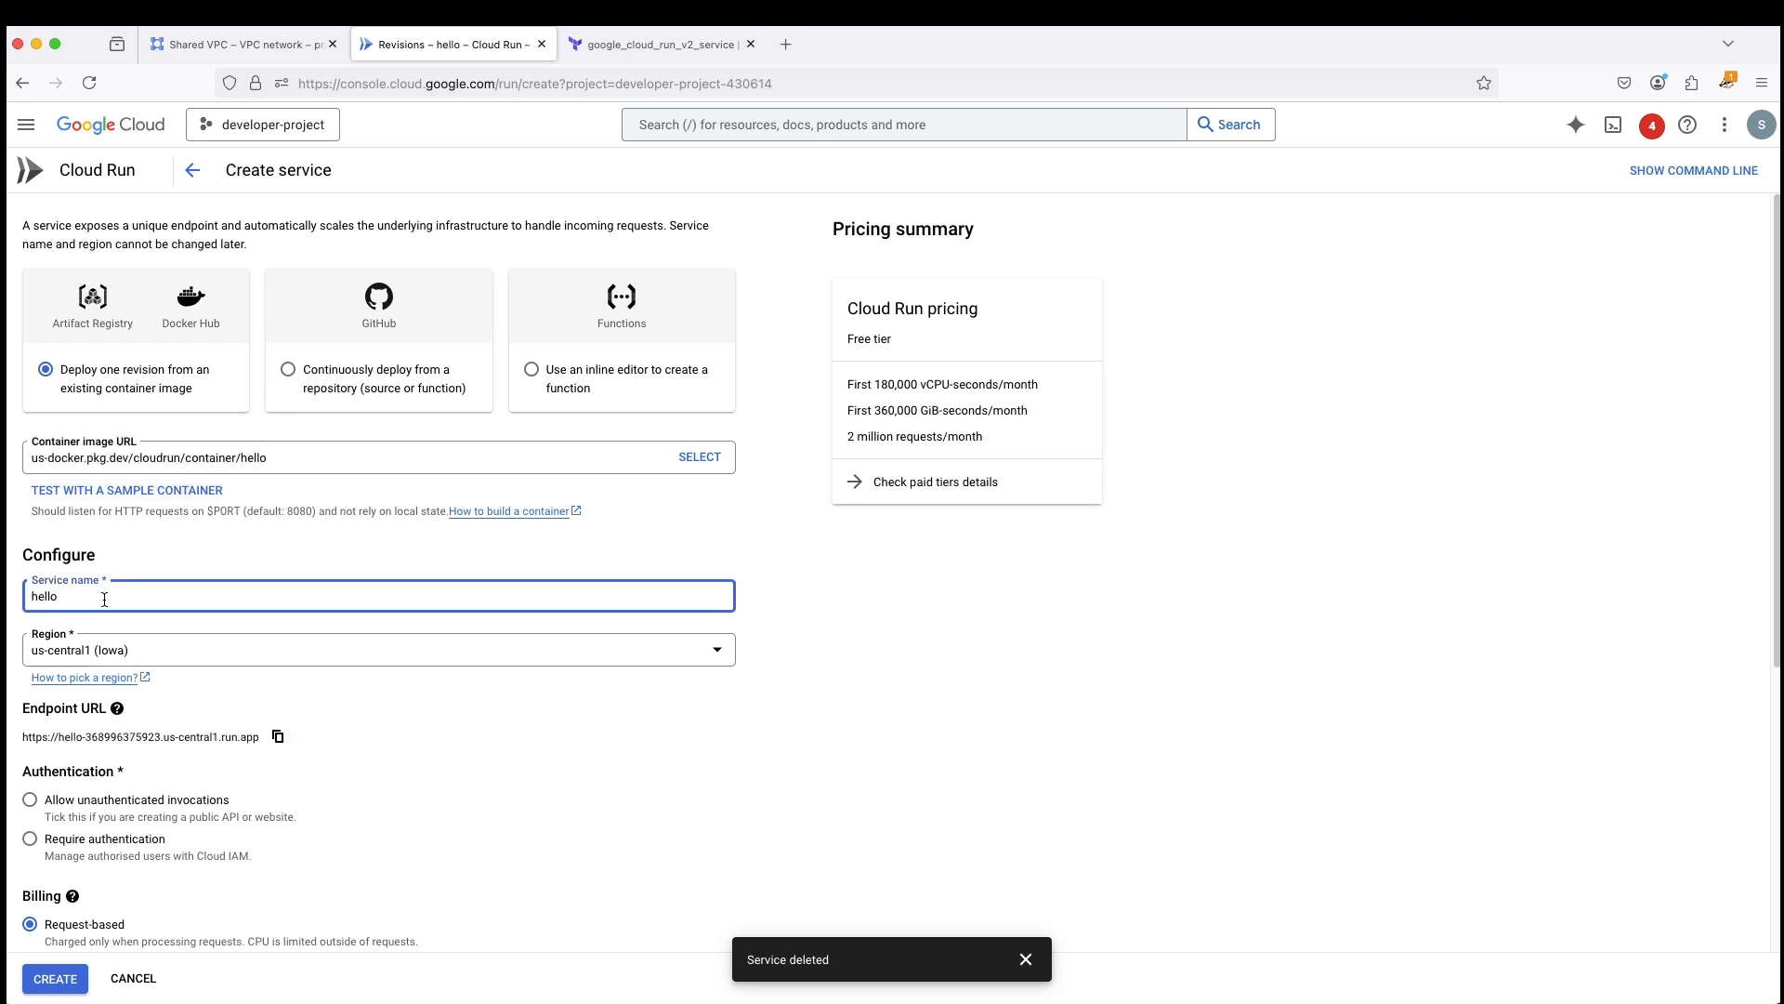
type("-sharedvpc")
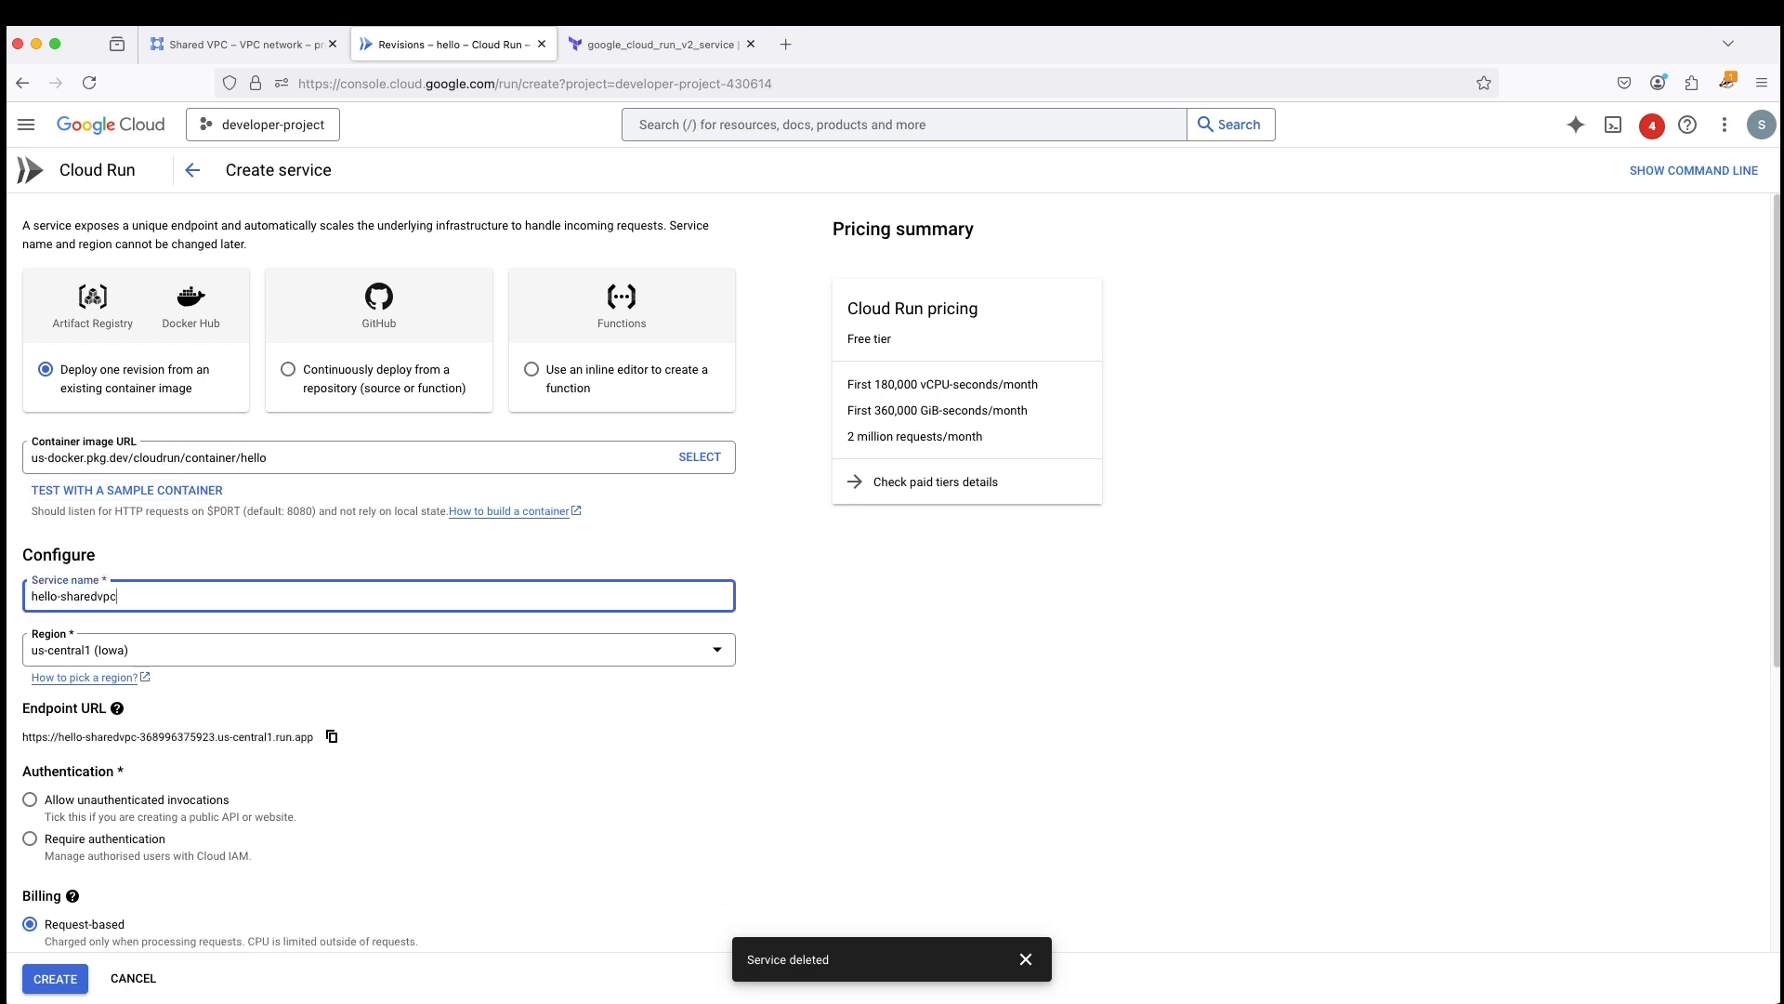
- Allow unauthenticated invocations for the hello-sharedvpc service
scroll(686, 608, "down", 4)
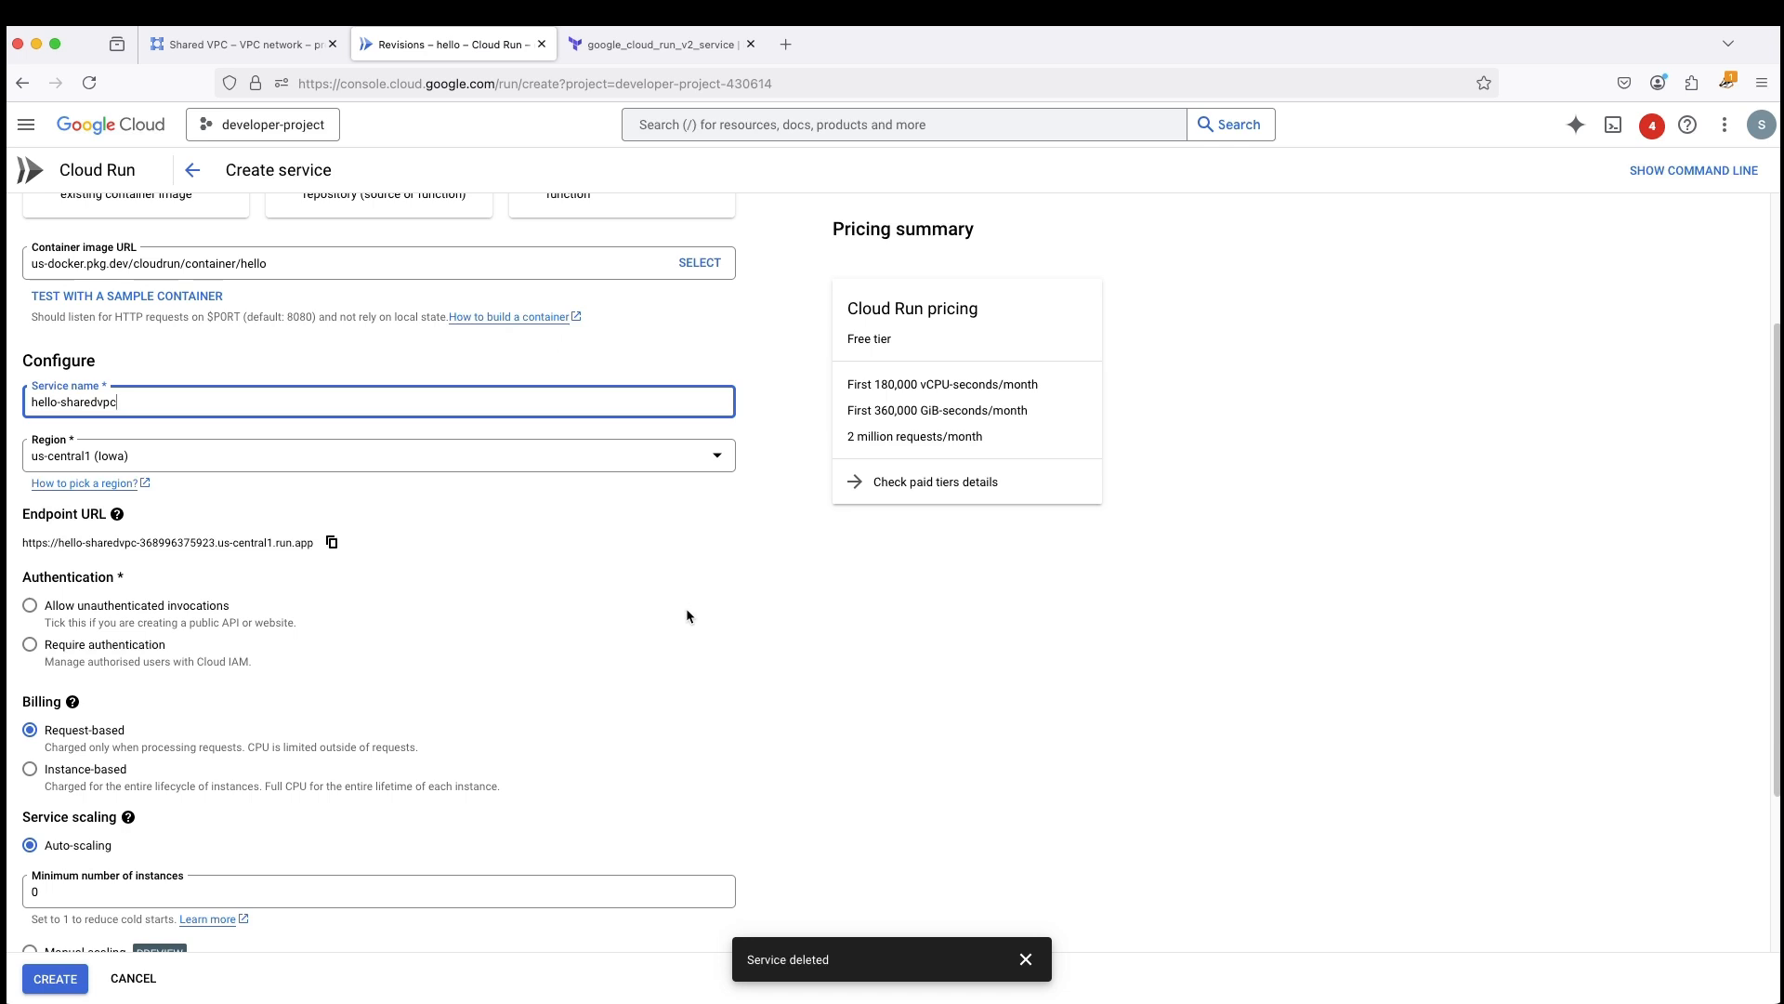
scroll(686, 608, "down", 4)
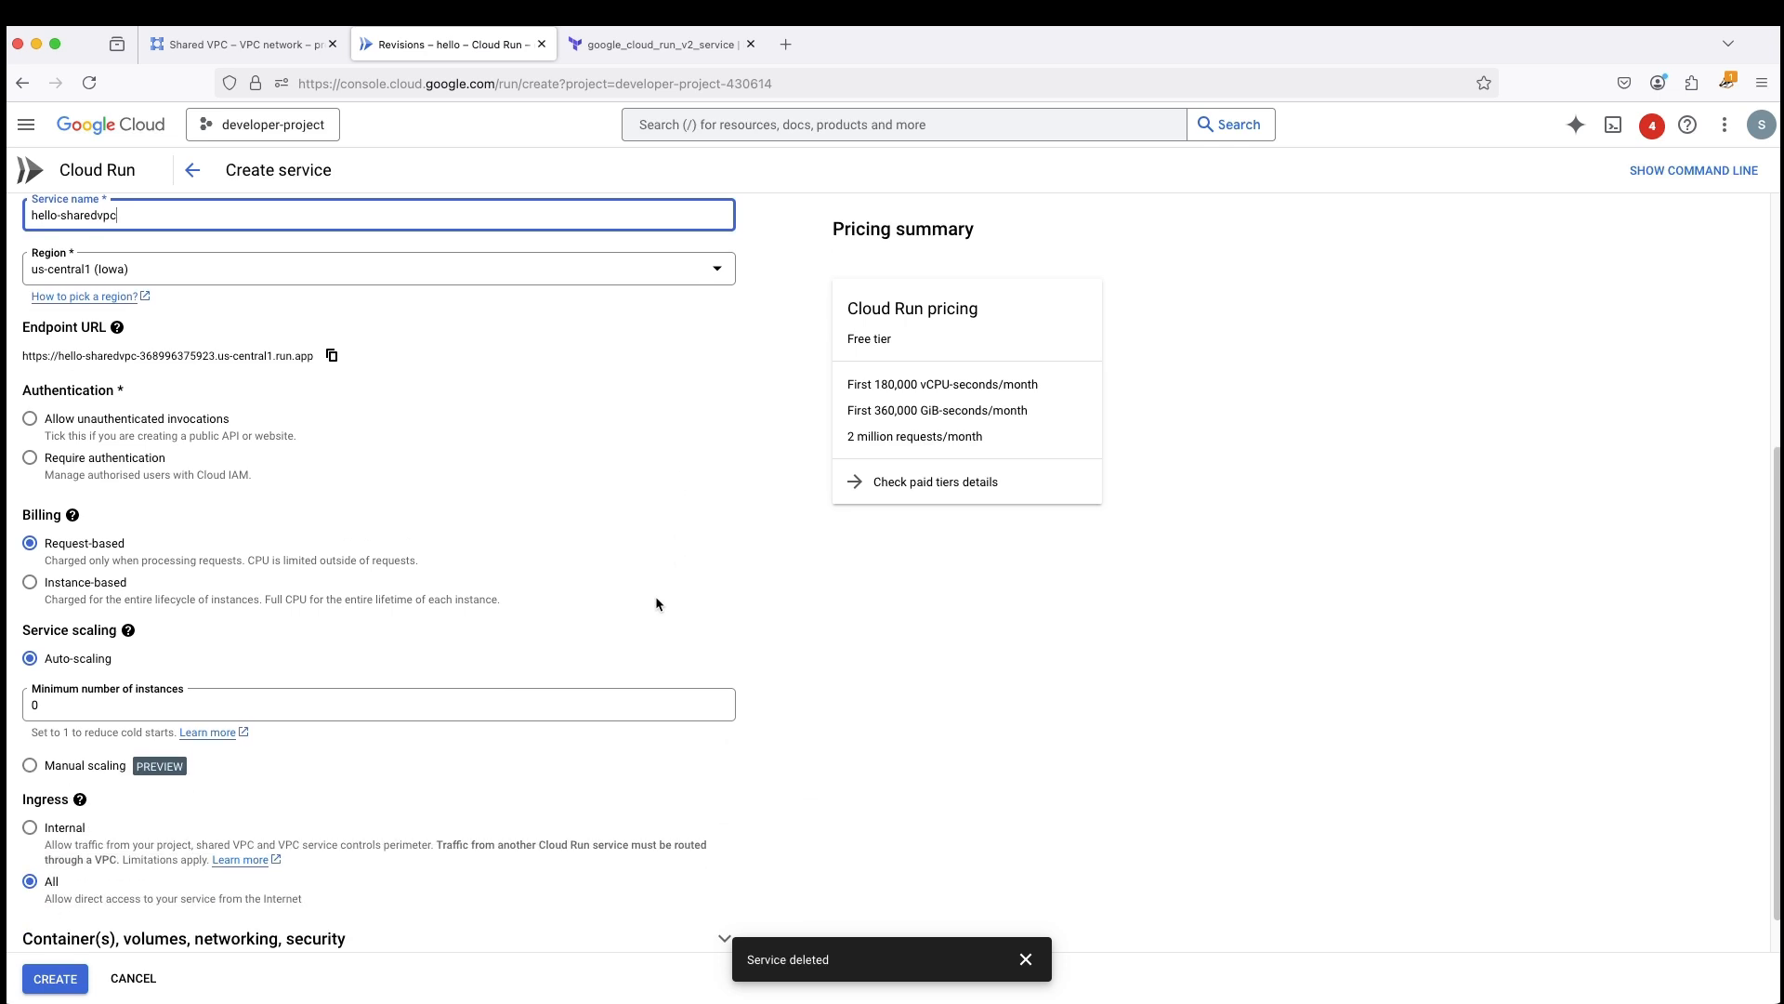
left_click(27, 411)
- Open the hello-sharedvpc networking settings and enable connecting to a VPC for outbound traffic
scroll(397, 546, "down", 2)
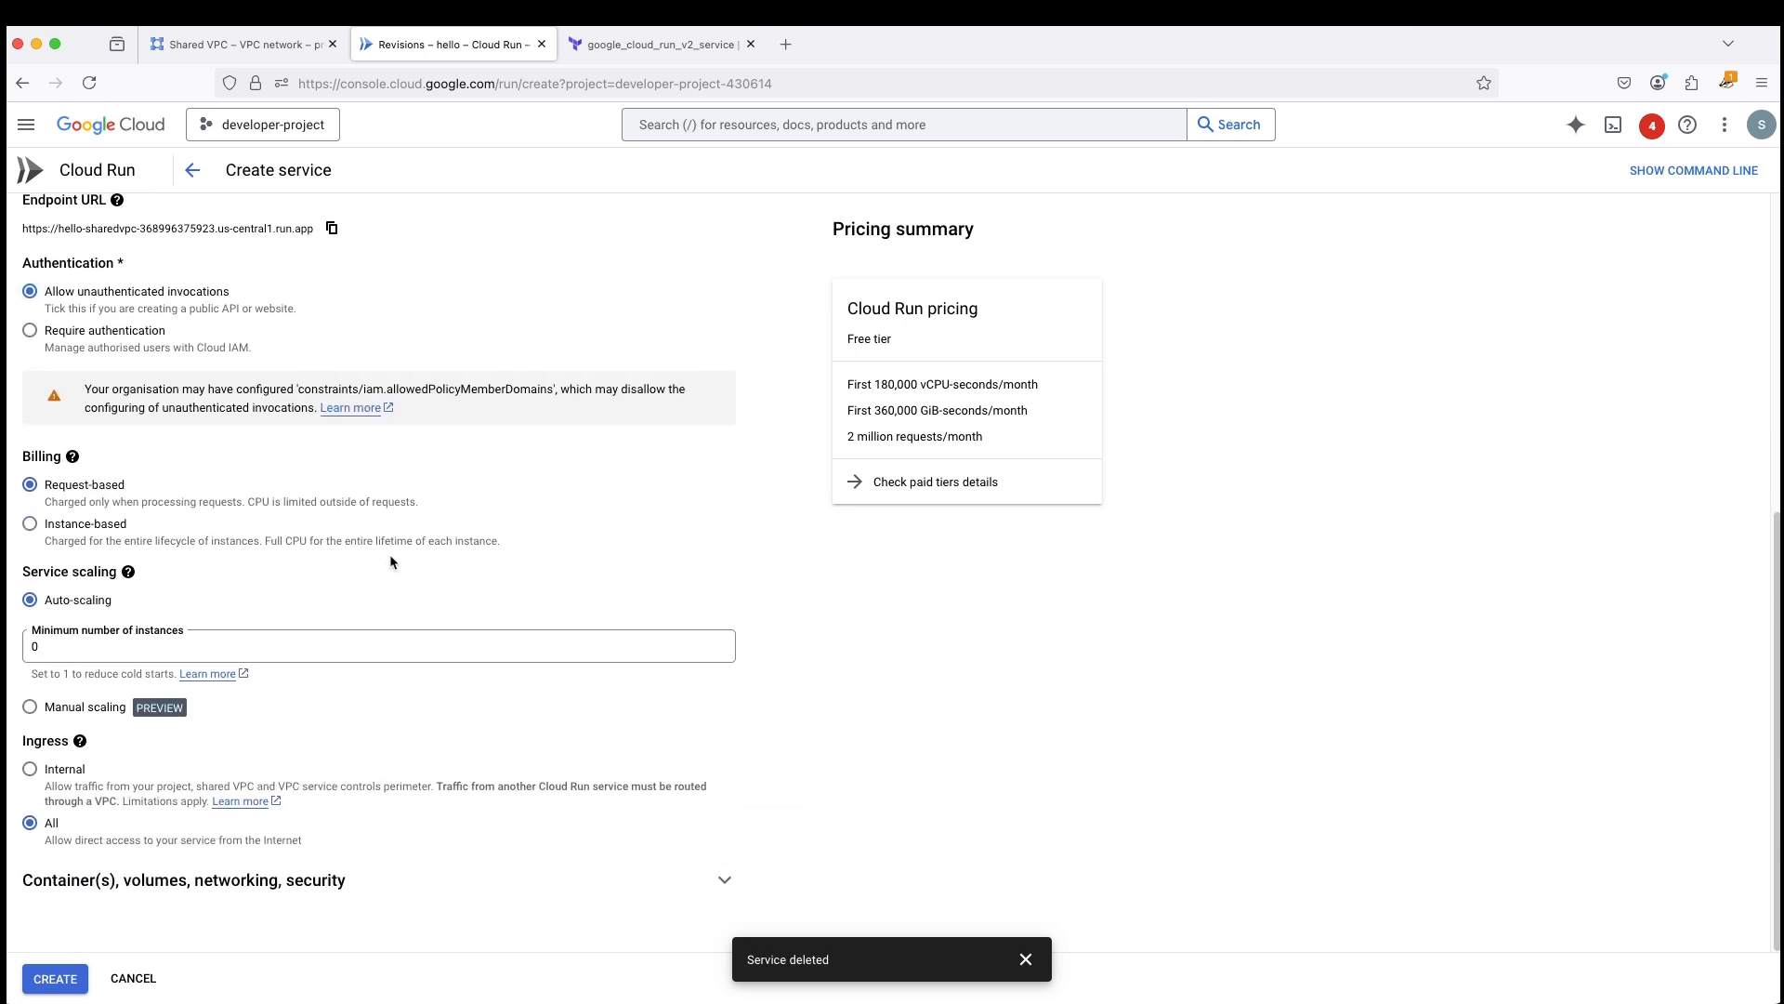
left_click(260, 910)
scroll(279, 836, "down", 5)
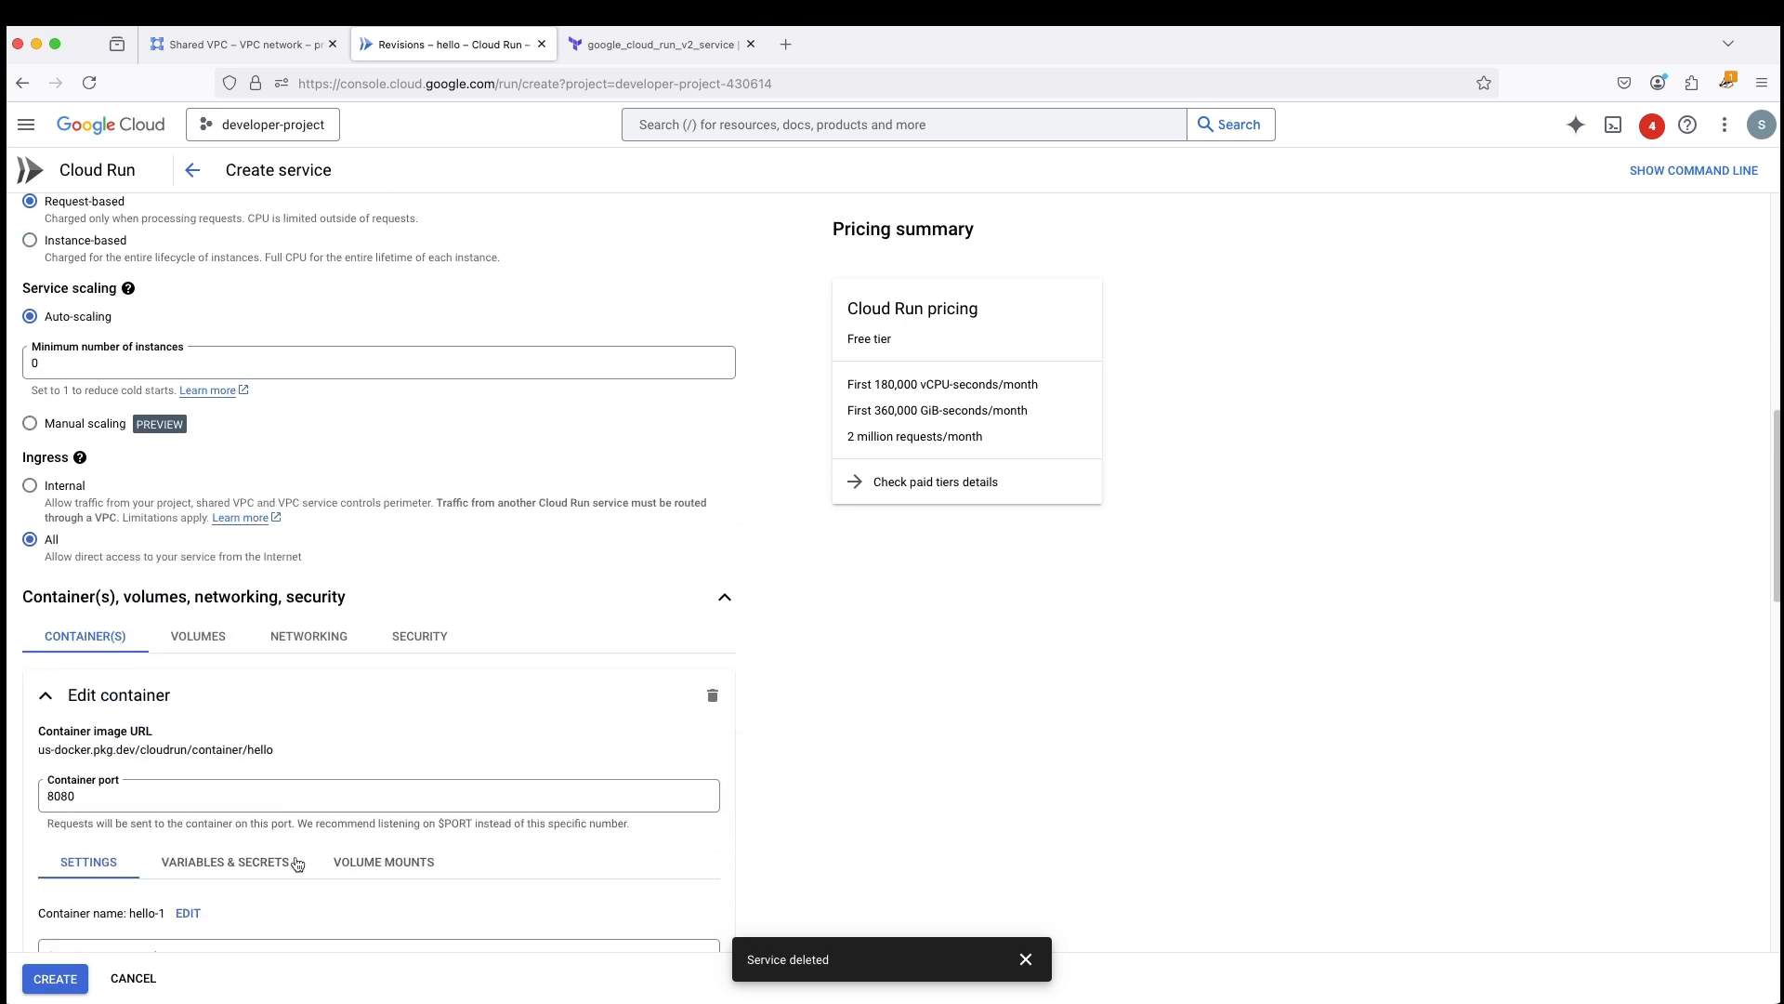
left_click(339, 622)
left_click(30, 825)
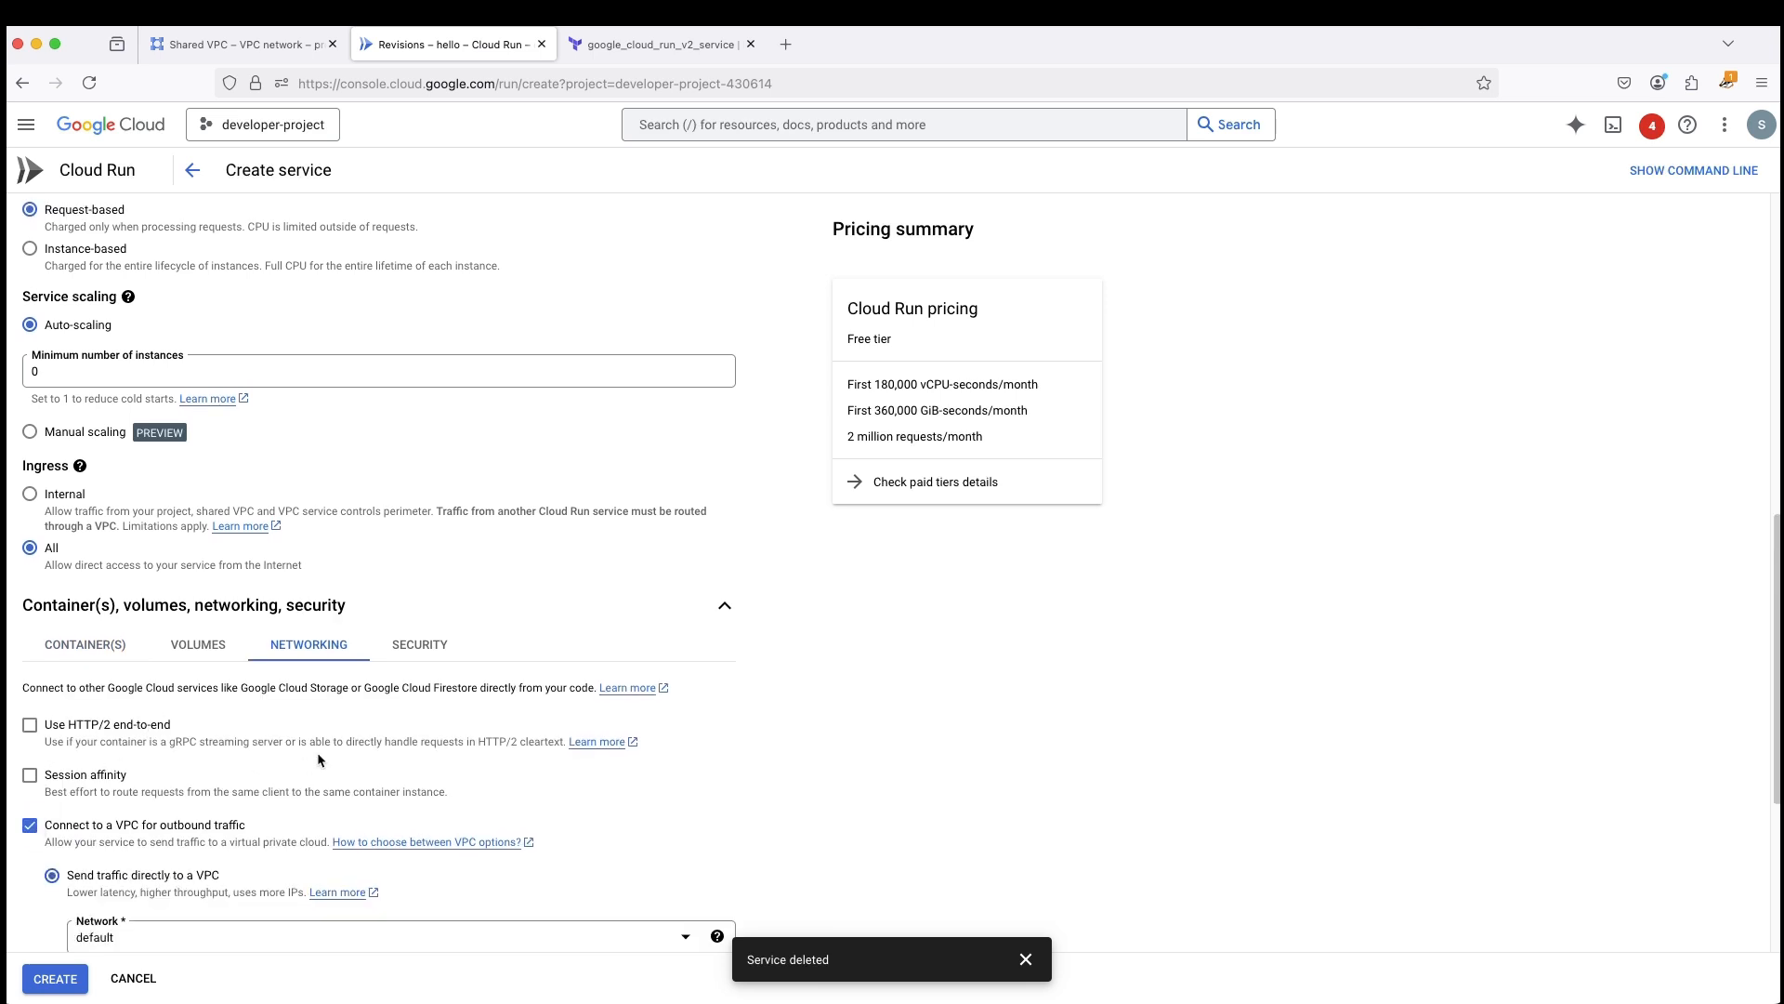
- Try to create the service with direct traffic to the host project's shared my-vpc-network, subnet my-subnetwork, and network tag tag1
scroll(319, 756, "down", 4)
left_click(74, 595)
left_click(204, 632)
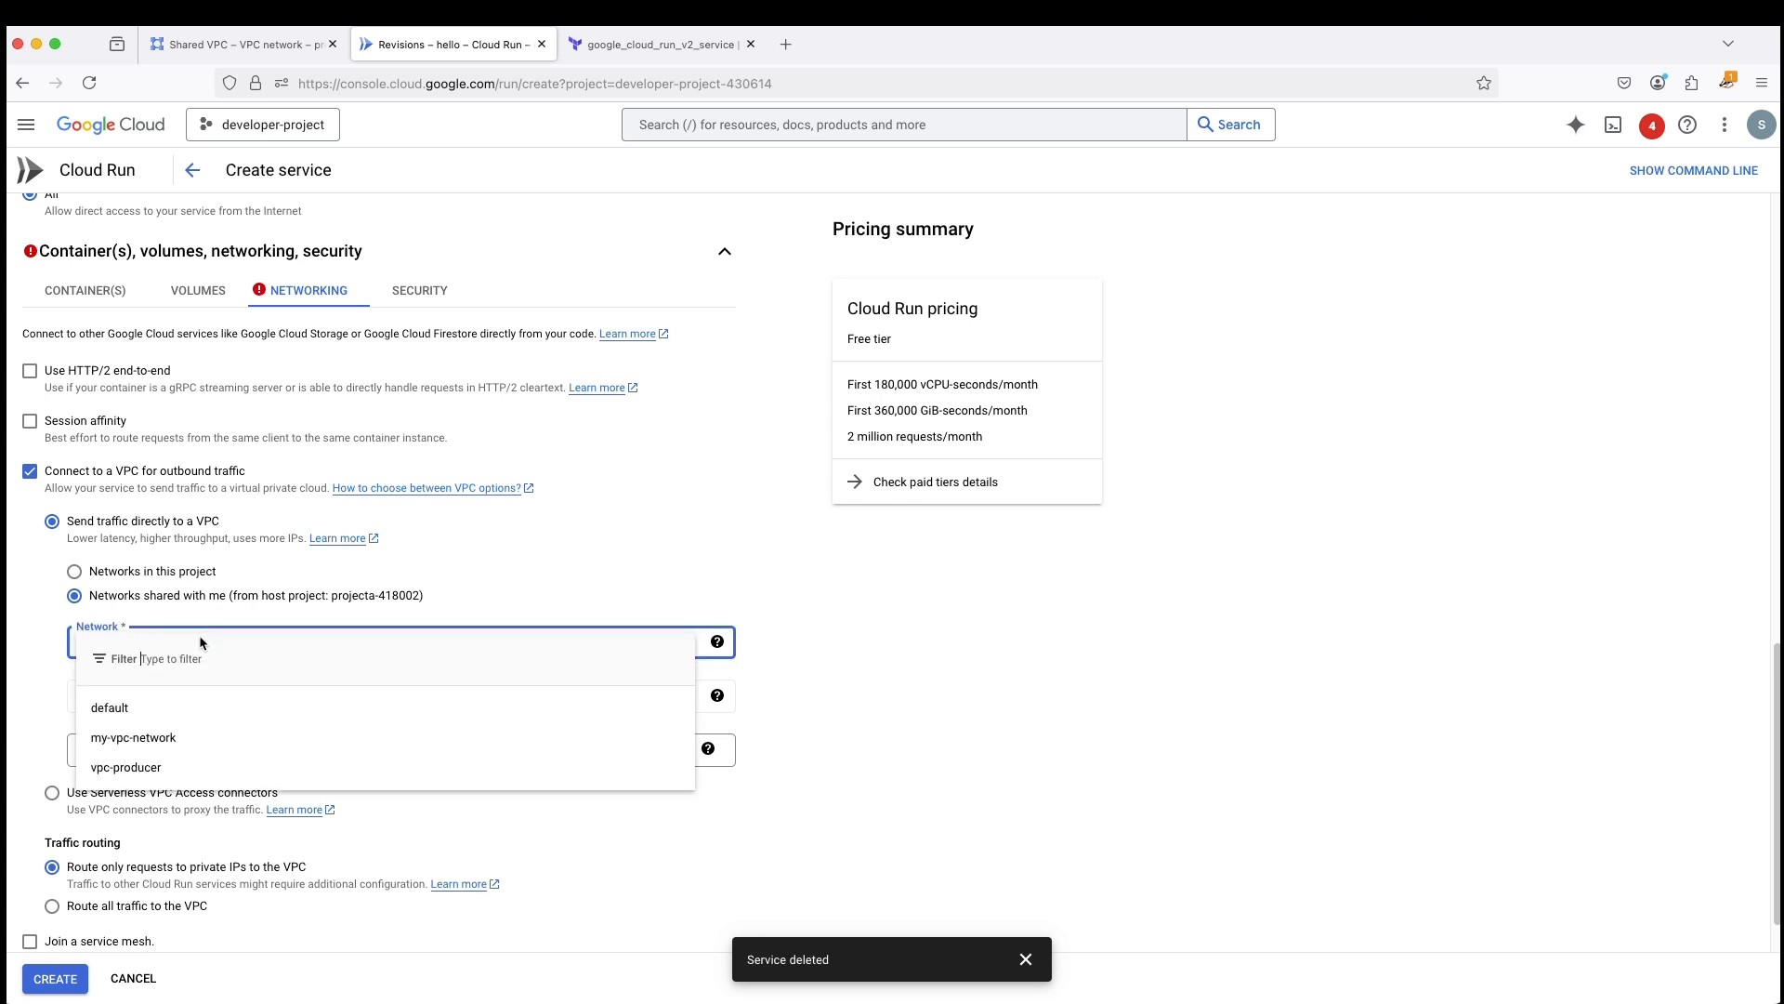
left_click(150, 739)
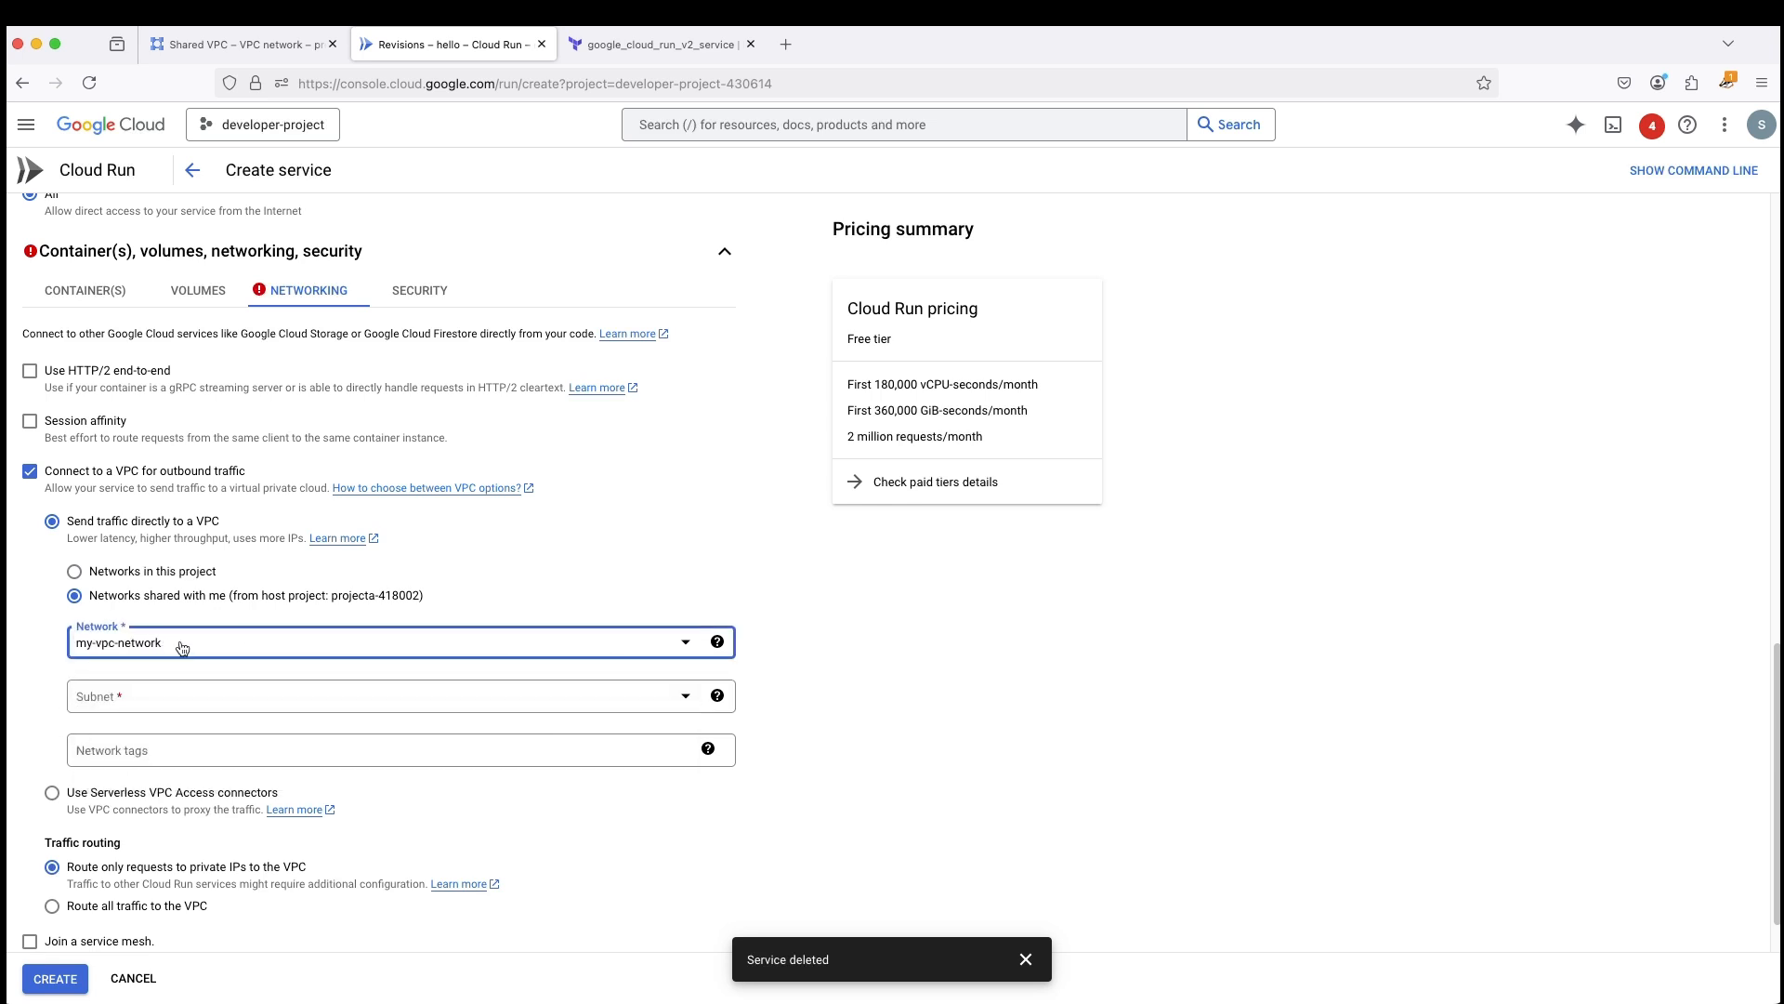
left_click(158, 639)
left_click(160, 716)
left_click(204, 688)
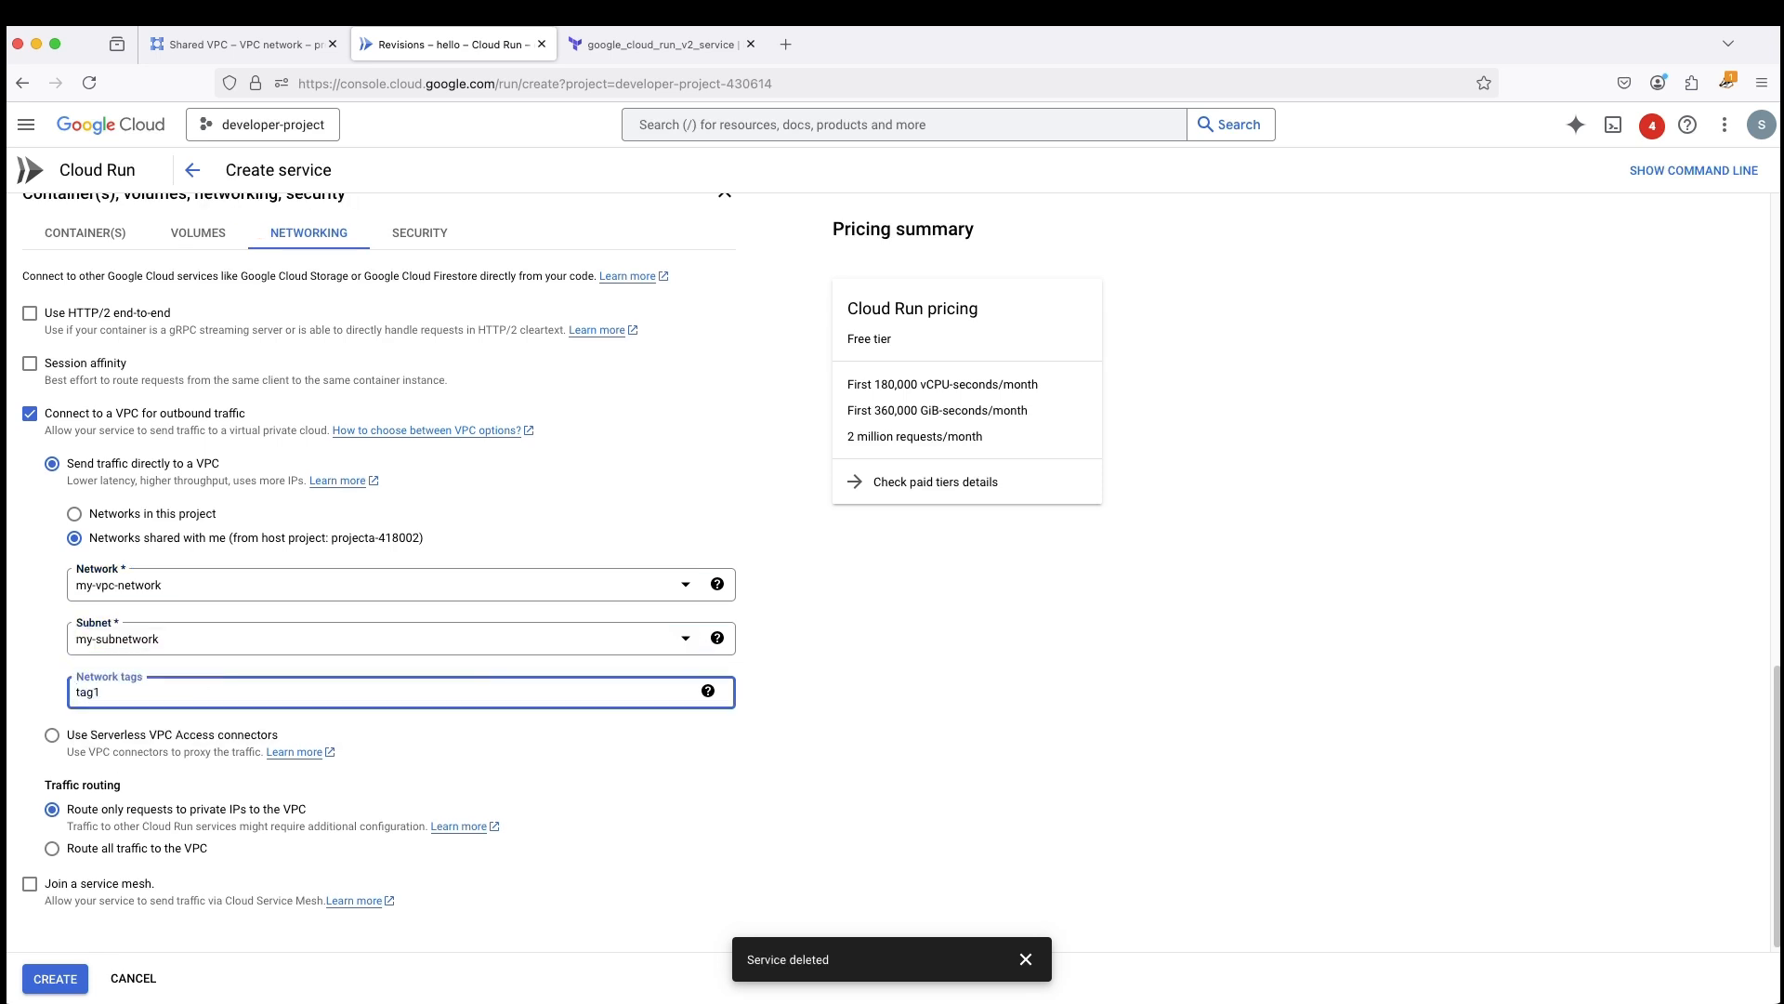
left_click(56, 979)
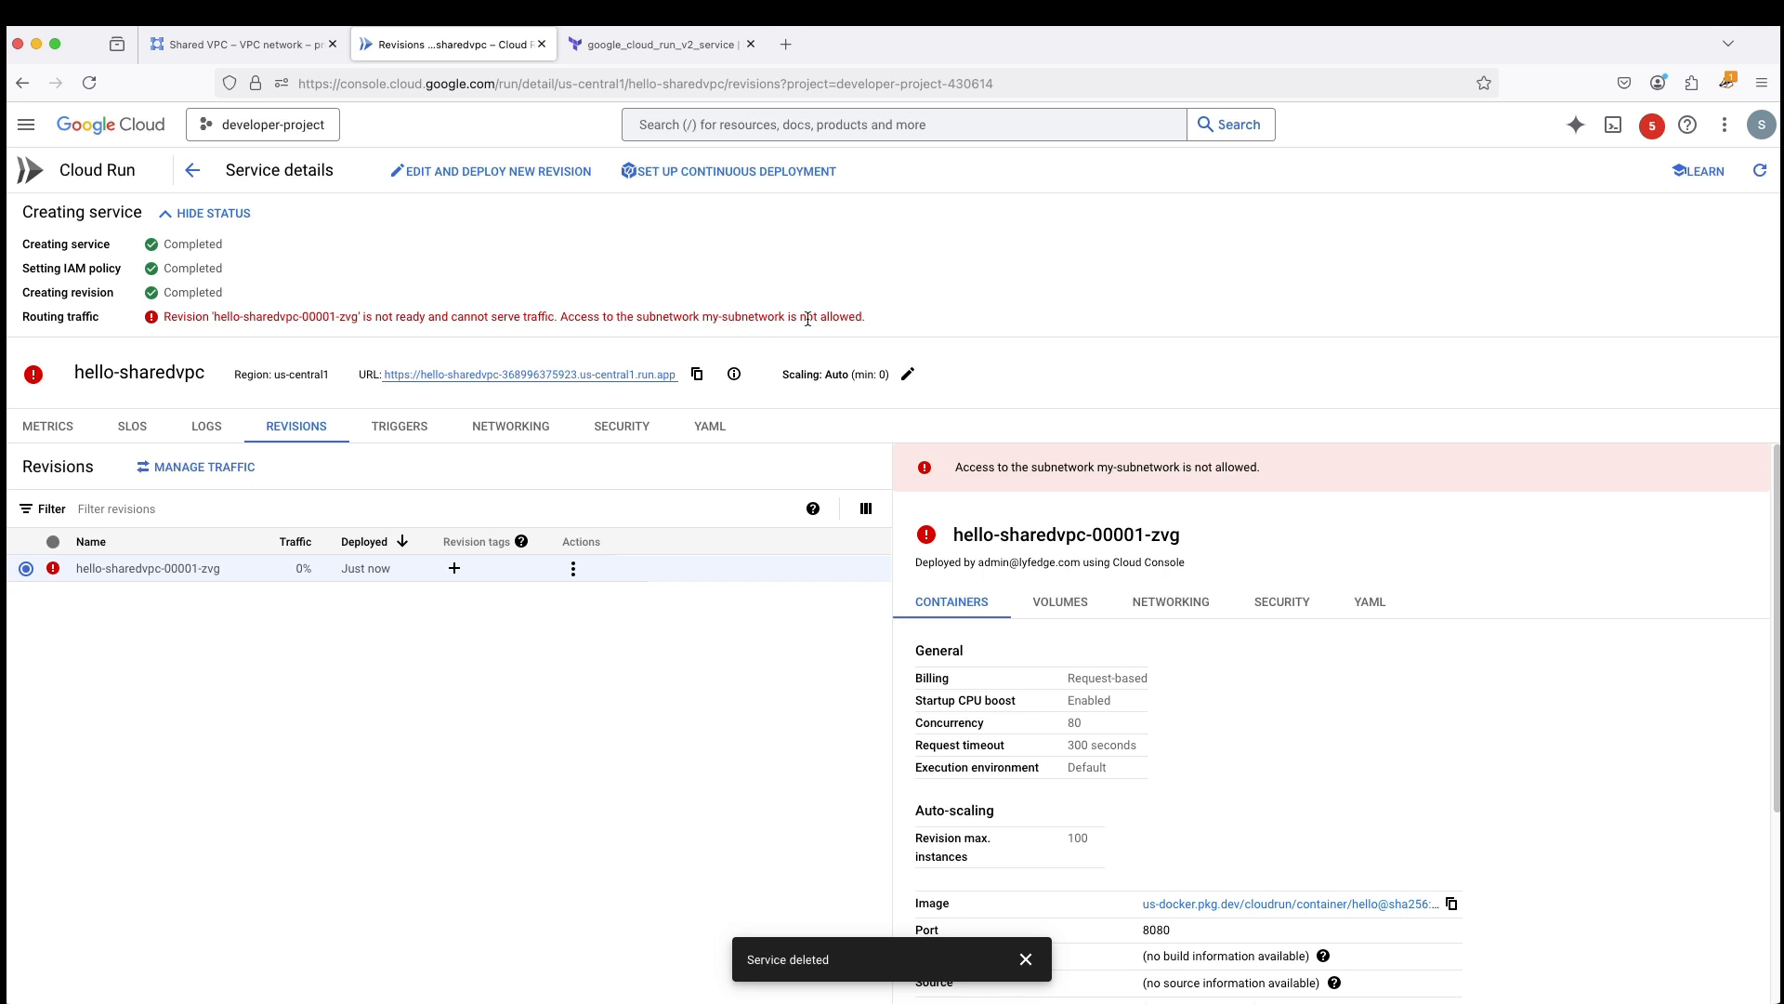
- Examine the routing traffic status message of the hello-sharedvpc revision and dismiss the service deletion notification
left_click_drag(881, 322, 161, 322)
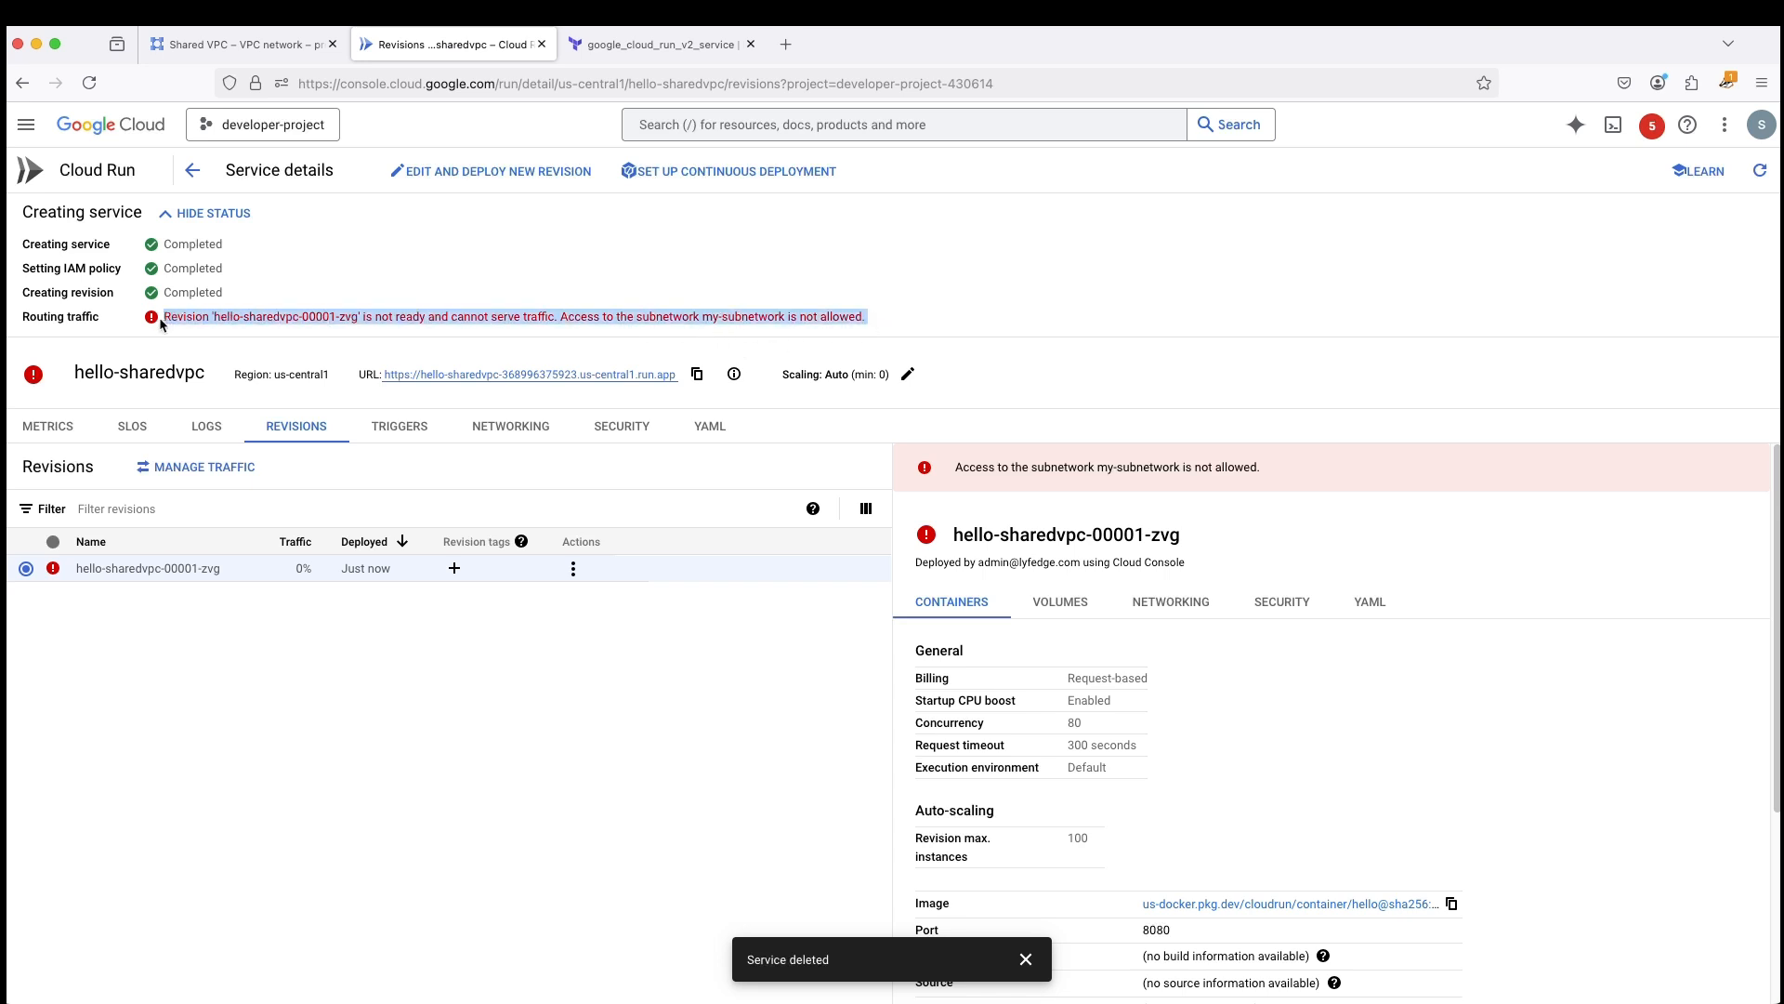
left_click(486, 760)
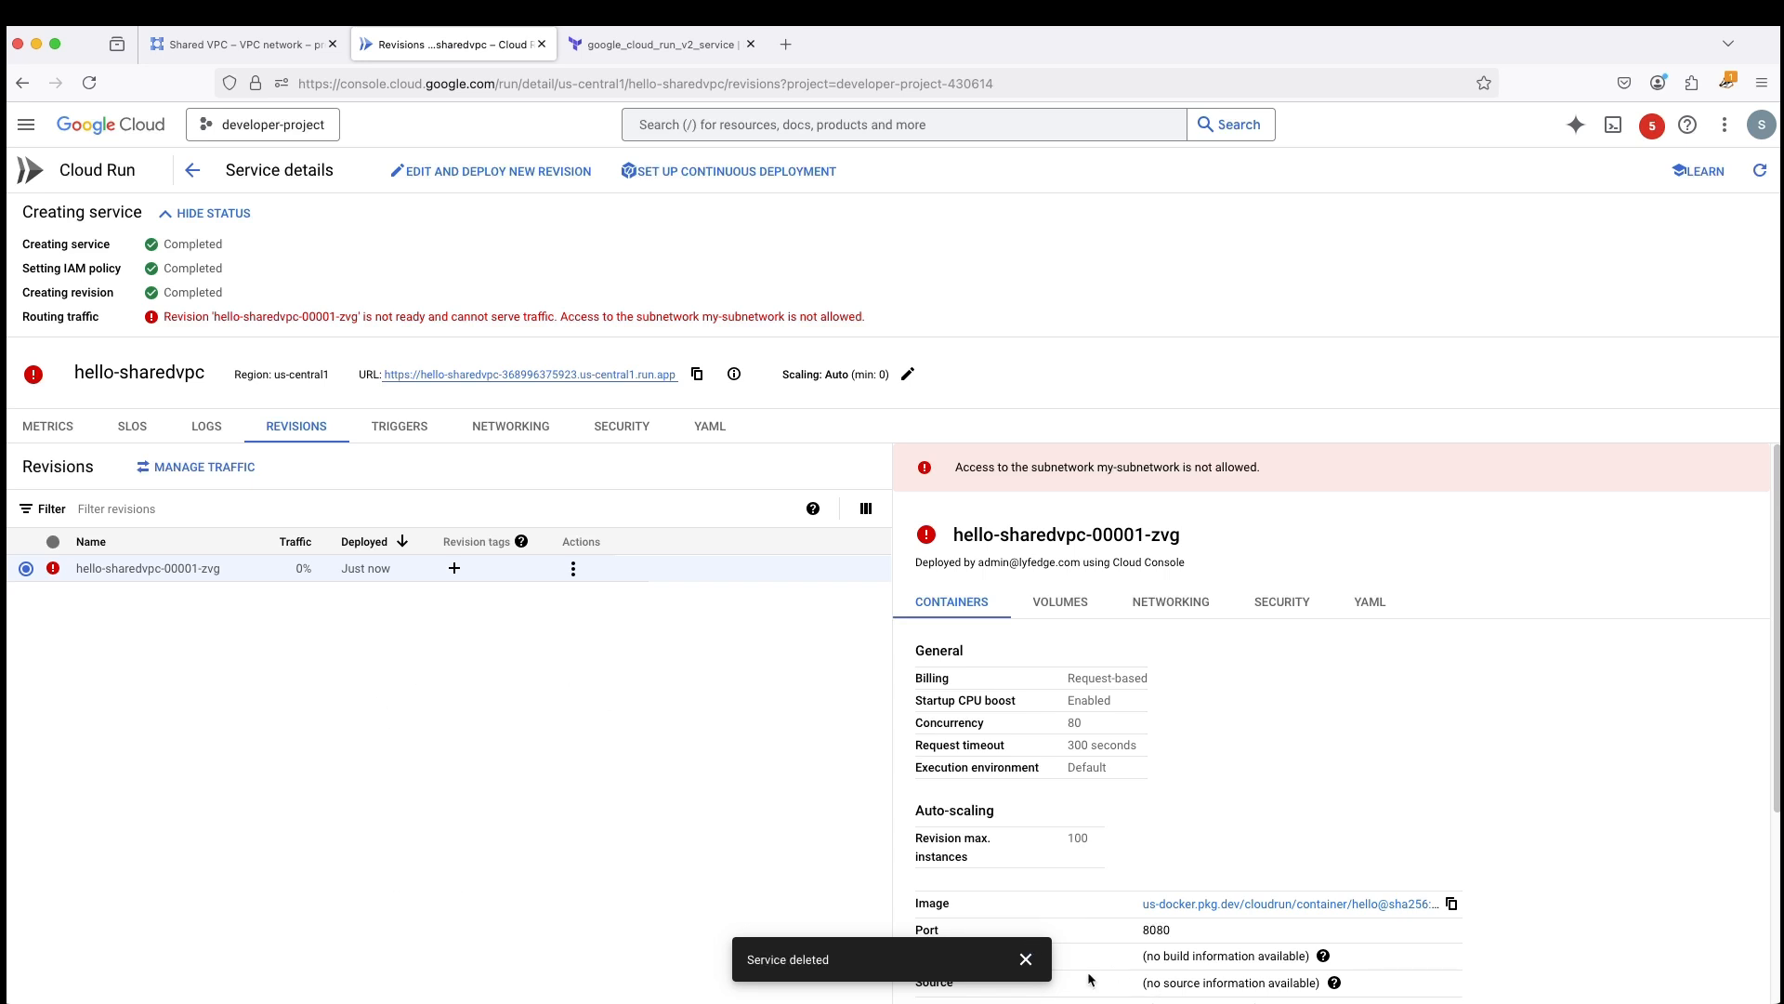
left_click(1026, 959)
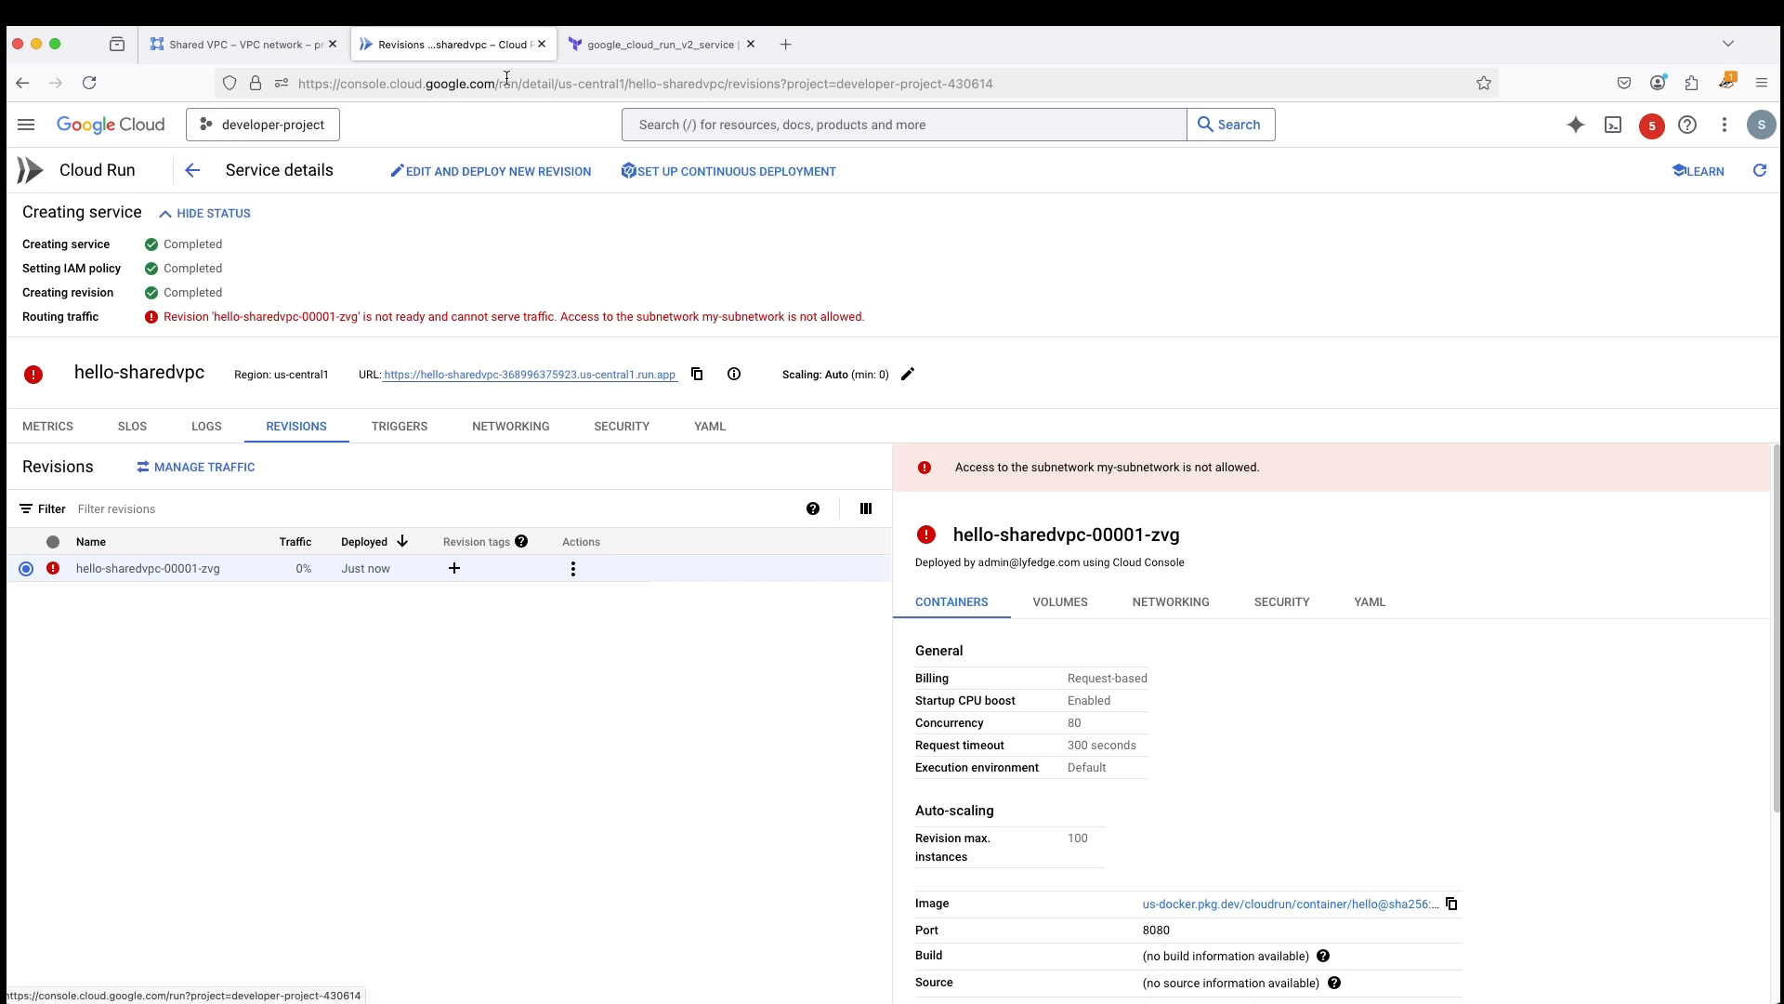
- Return to the services list and delete the hello-sharedvpc service
left_click(193, 172)
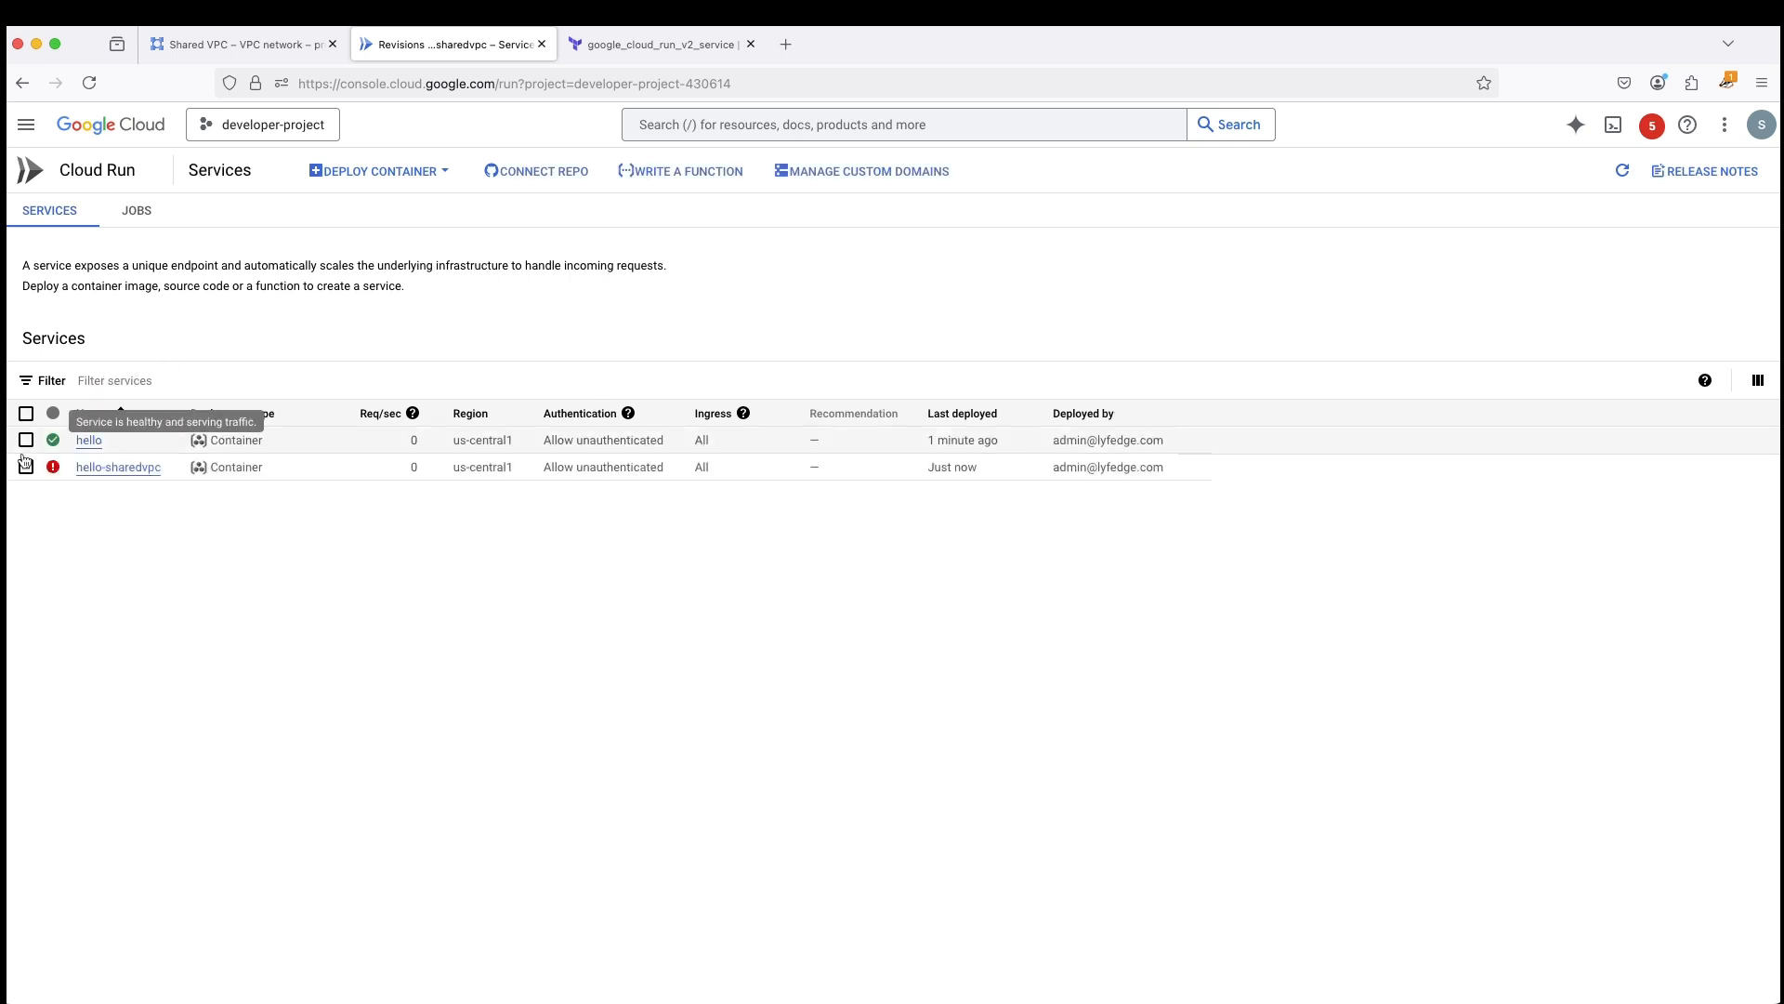
left_click(26, 466)
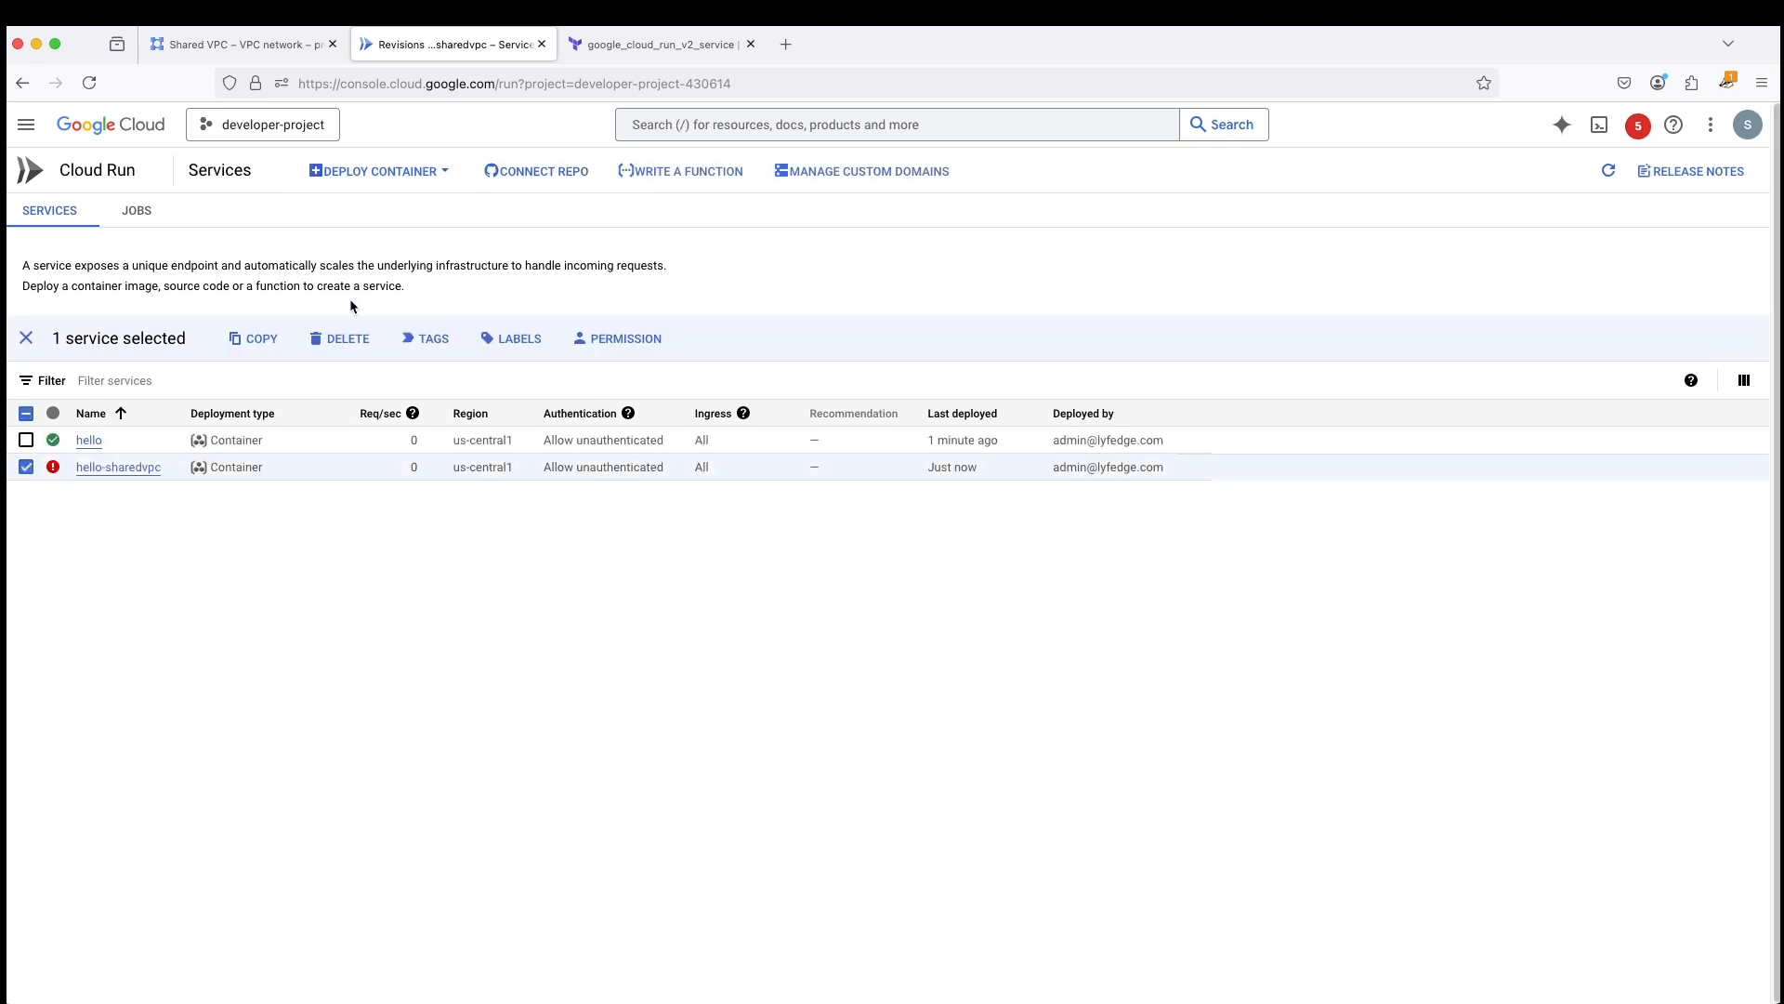
left_click(338, 339)
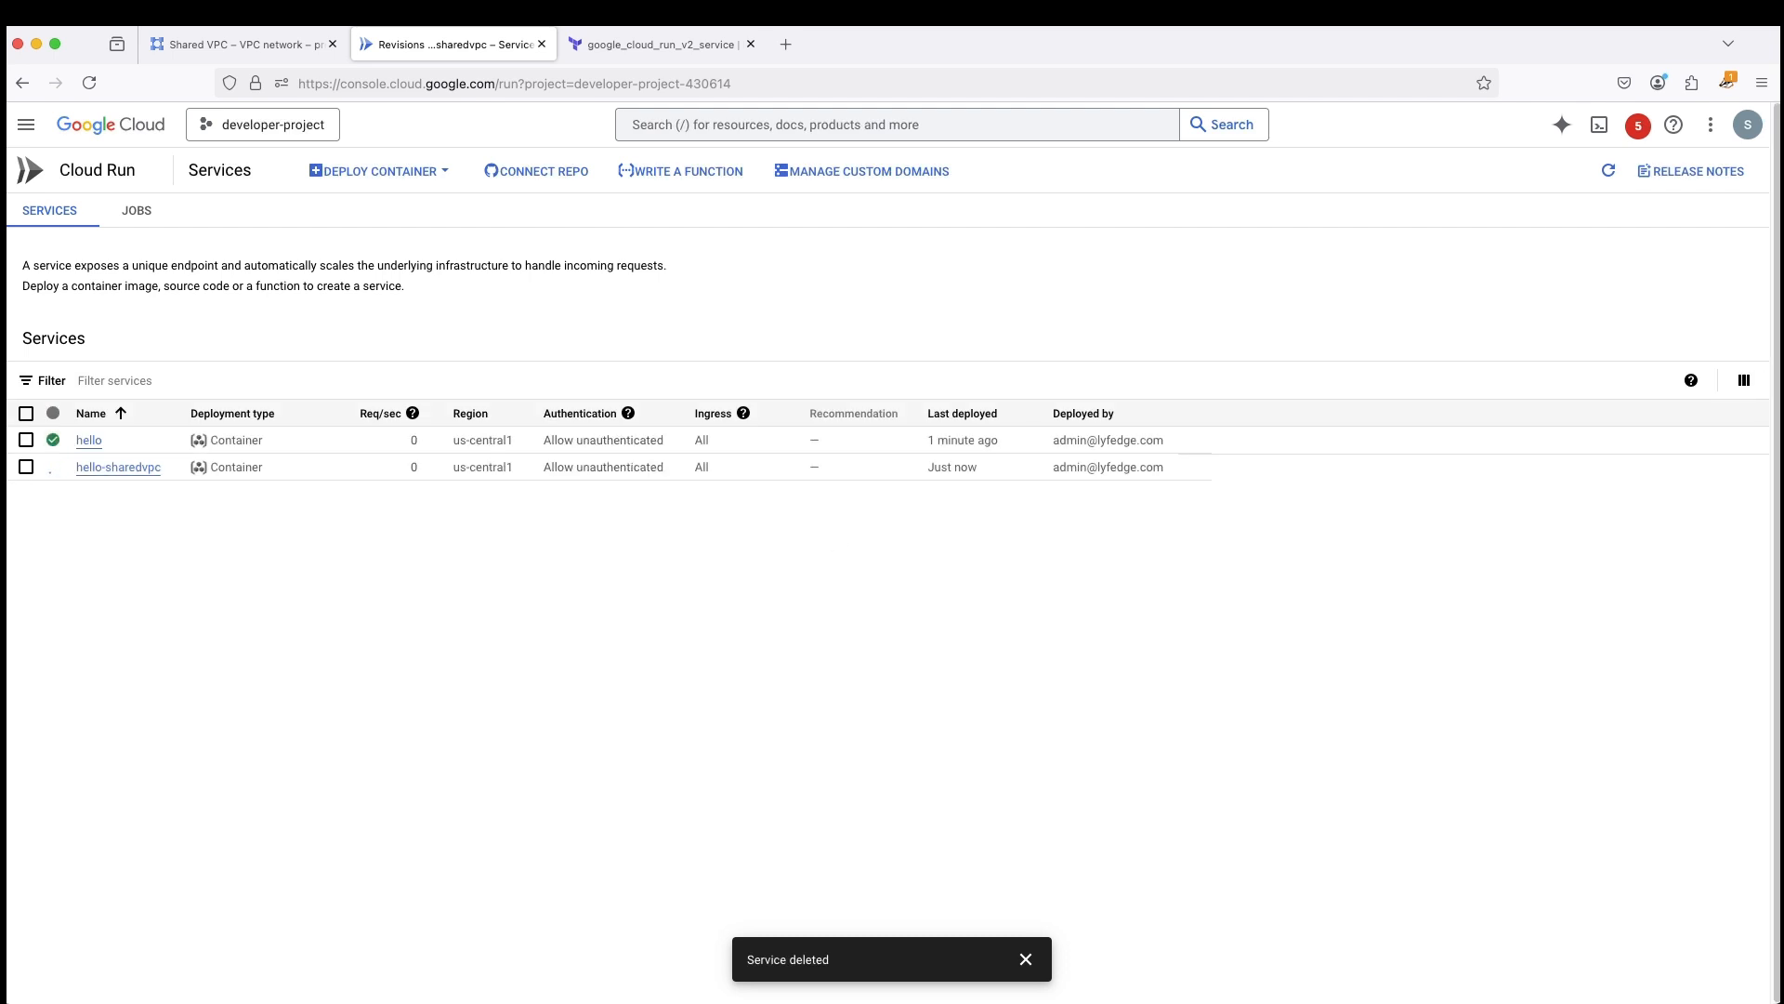
- Switch to the Direct VPC egress documentation and examine which IAM roles the Cloud Run service agent needs on the host project
key("super+Tab")
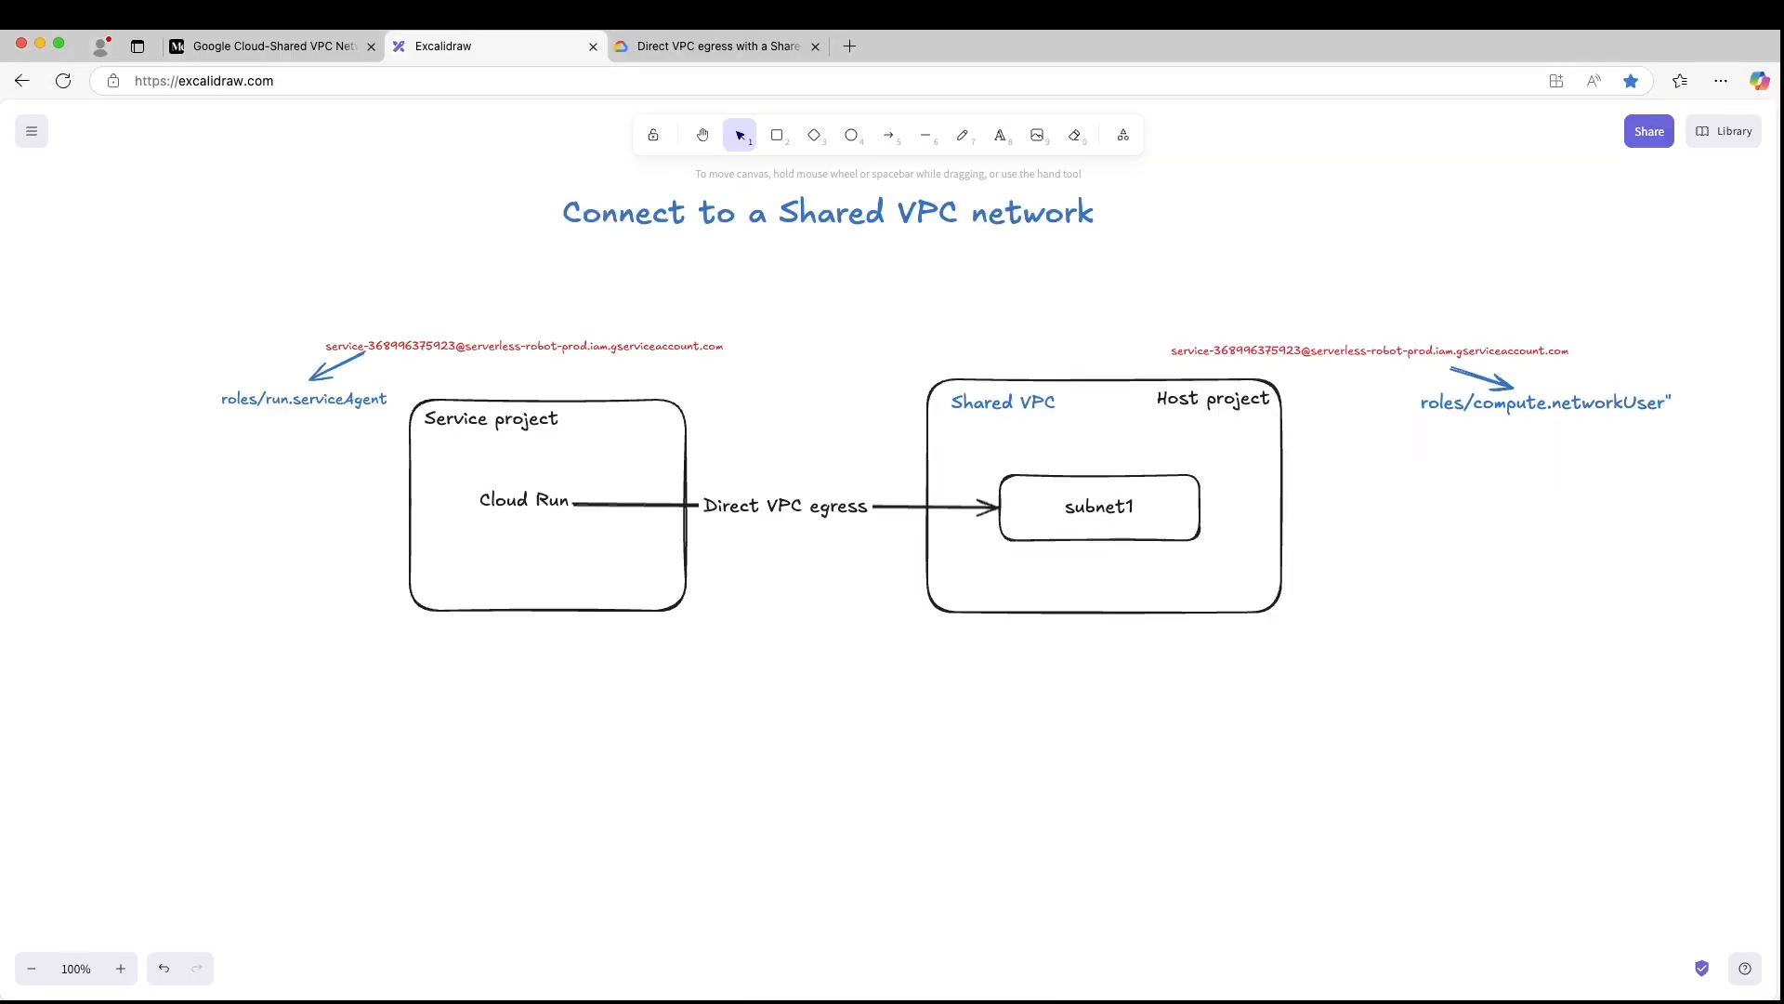
left_click(732, 49)
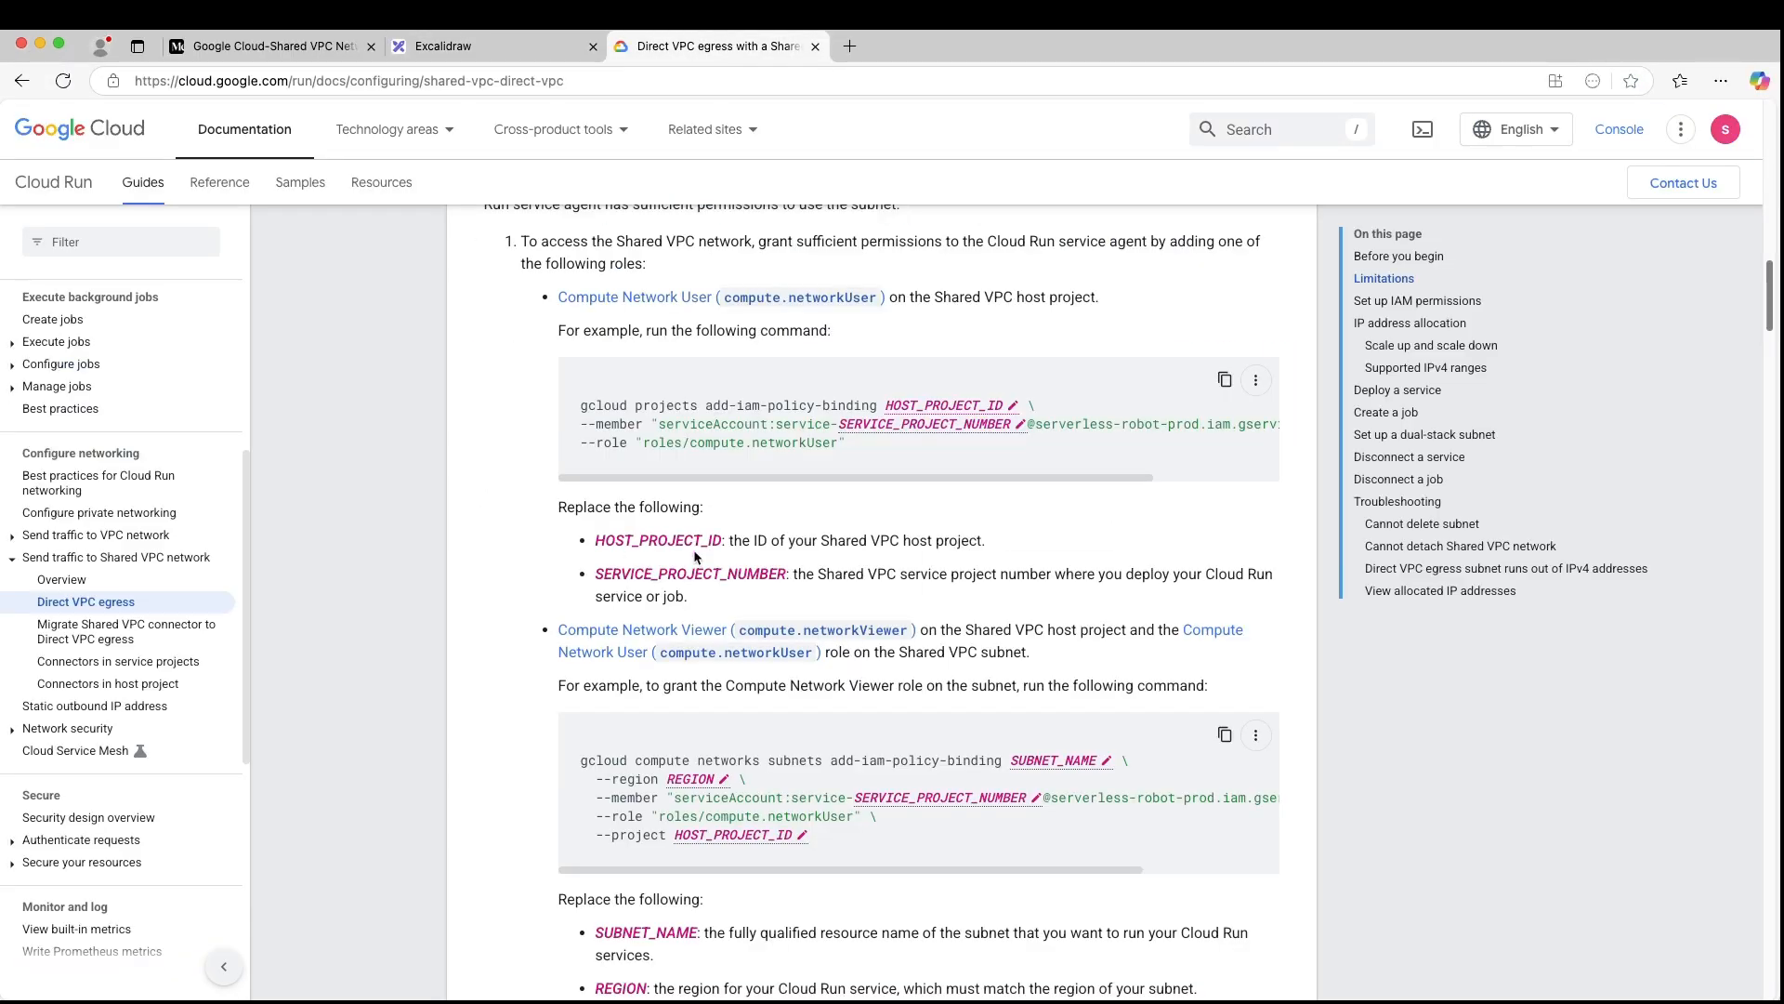
scroll(593, 569, "up", 3)
scroll(593, 563, "up", 3)
scroll(622, 551, "up", 1)
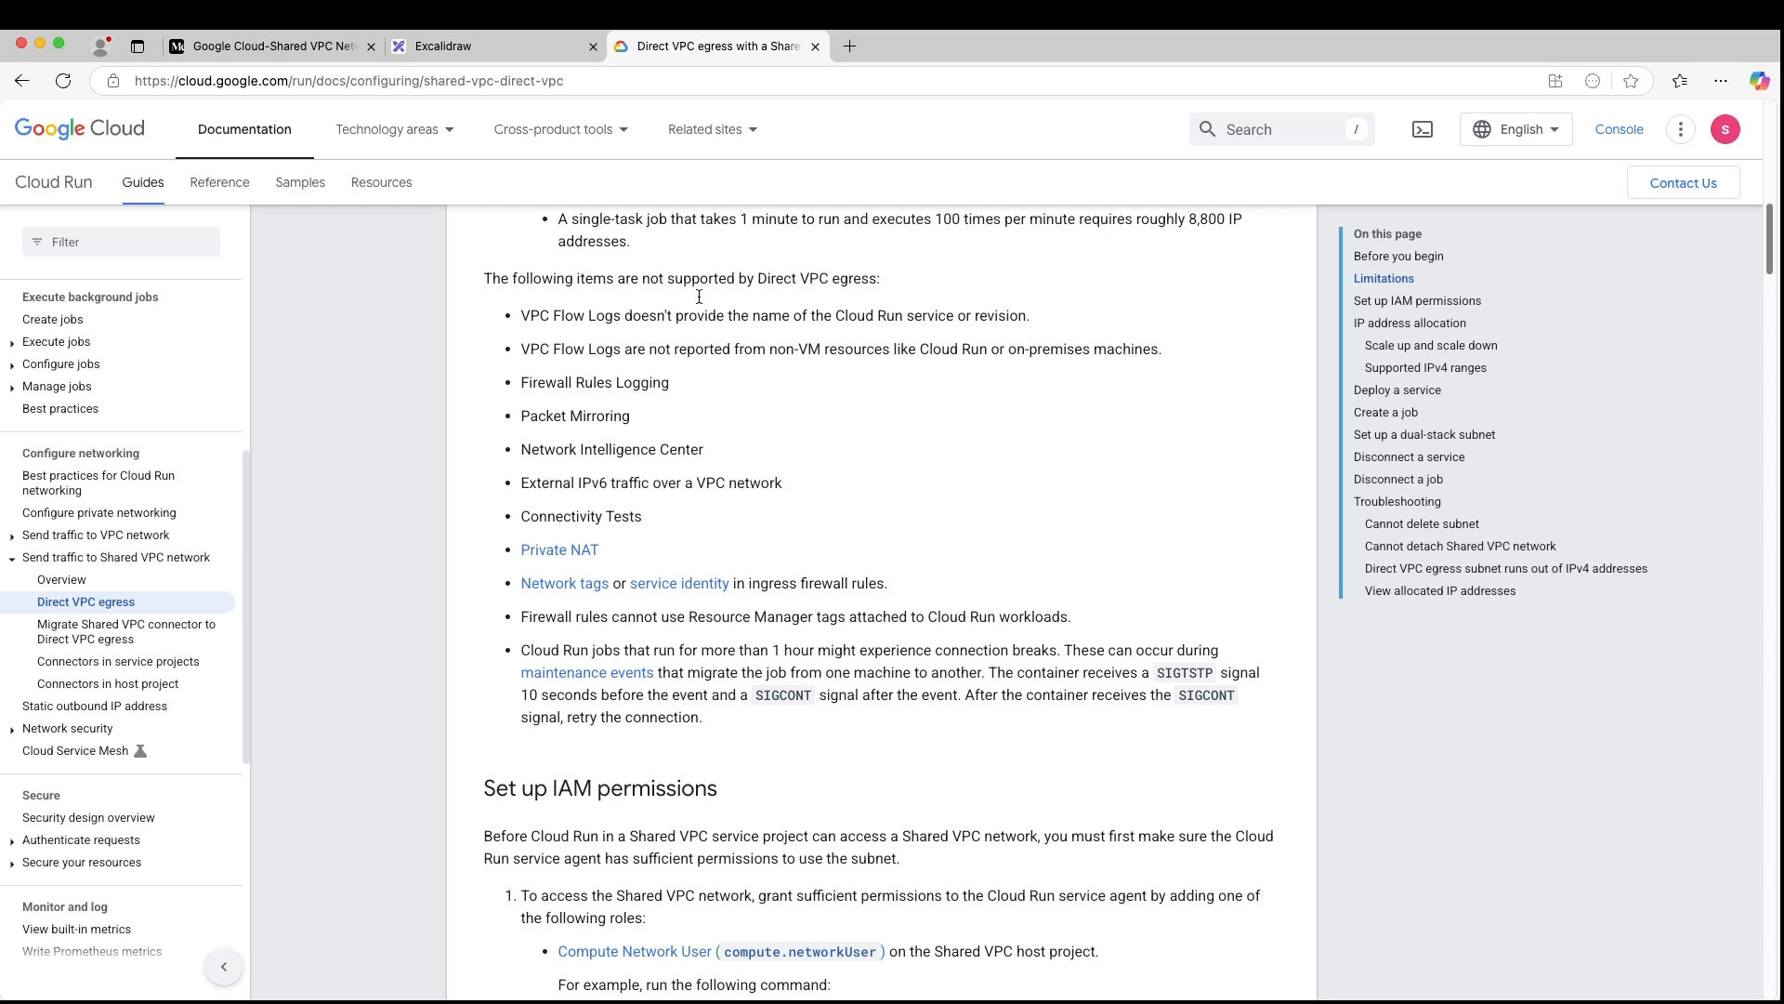
scroll(688, 281, "down", 2)
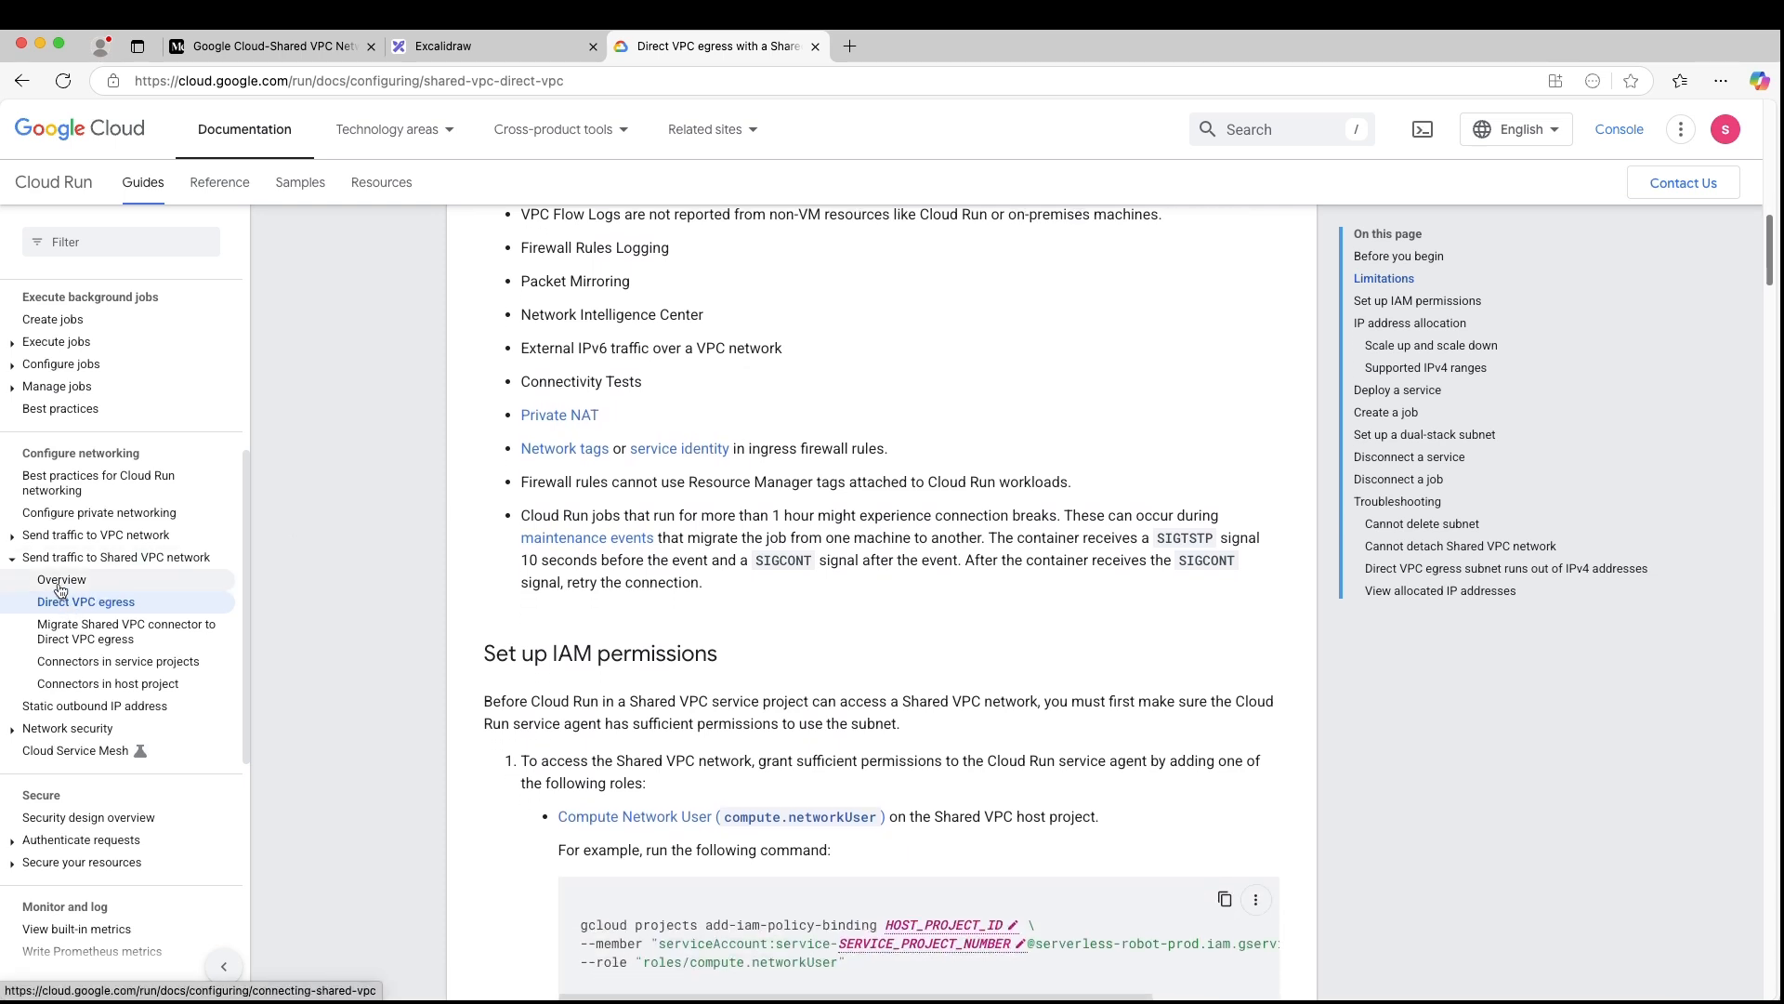
scroll(62, 590, "down", 1)
scroll(221, 564, "down", 2)
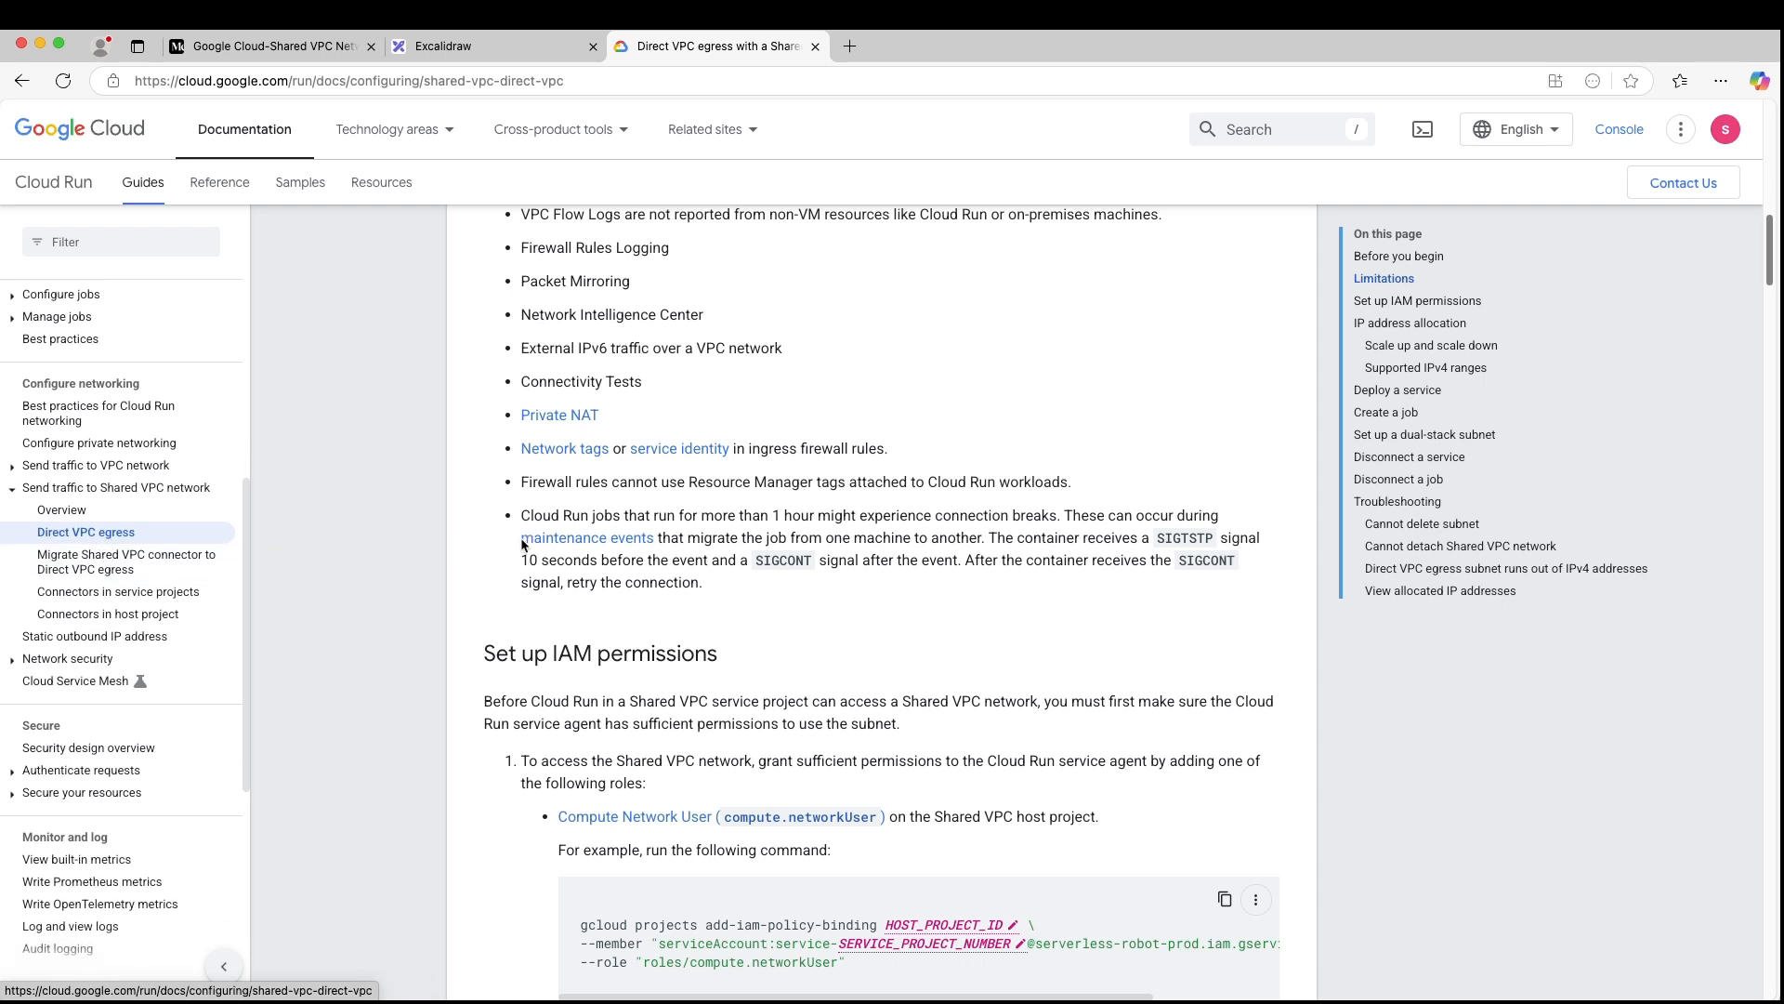
scroll(121, 558, "down", 3)
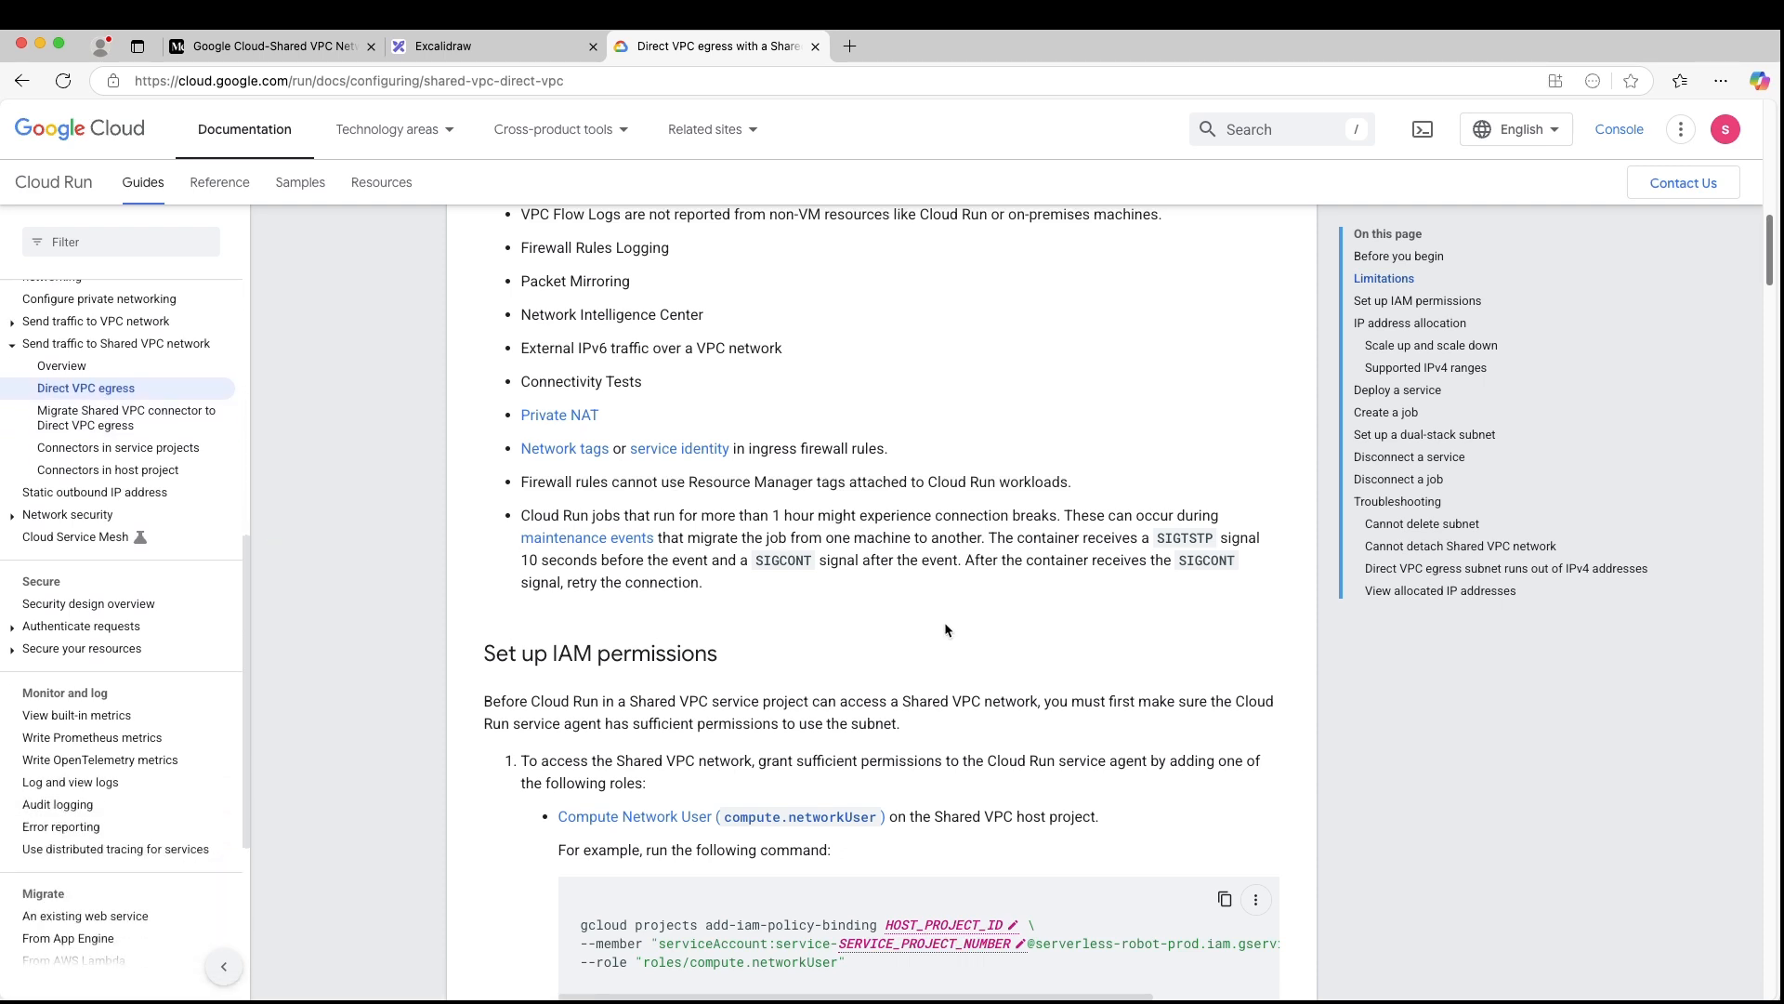
scroll(944, 631, "down", 3)
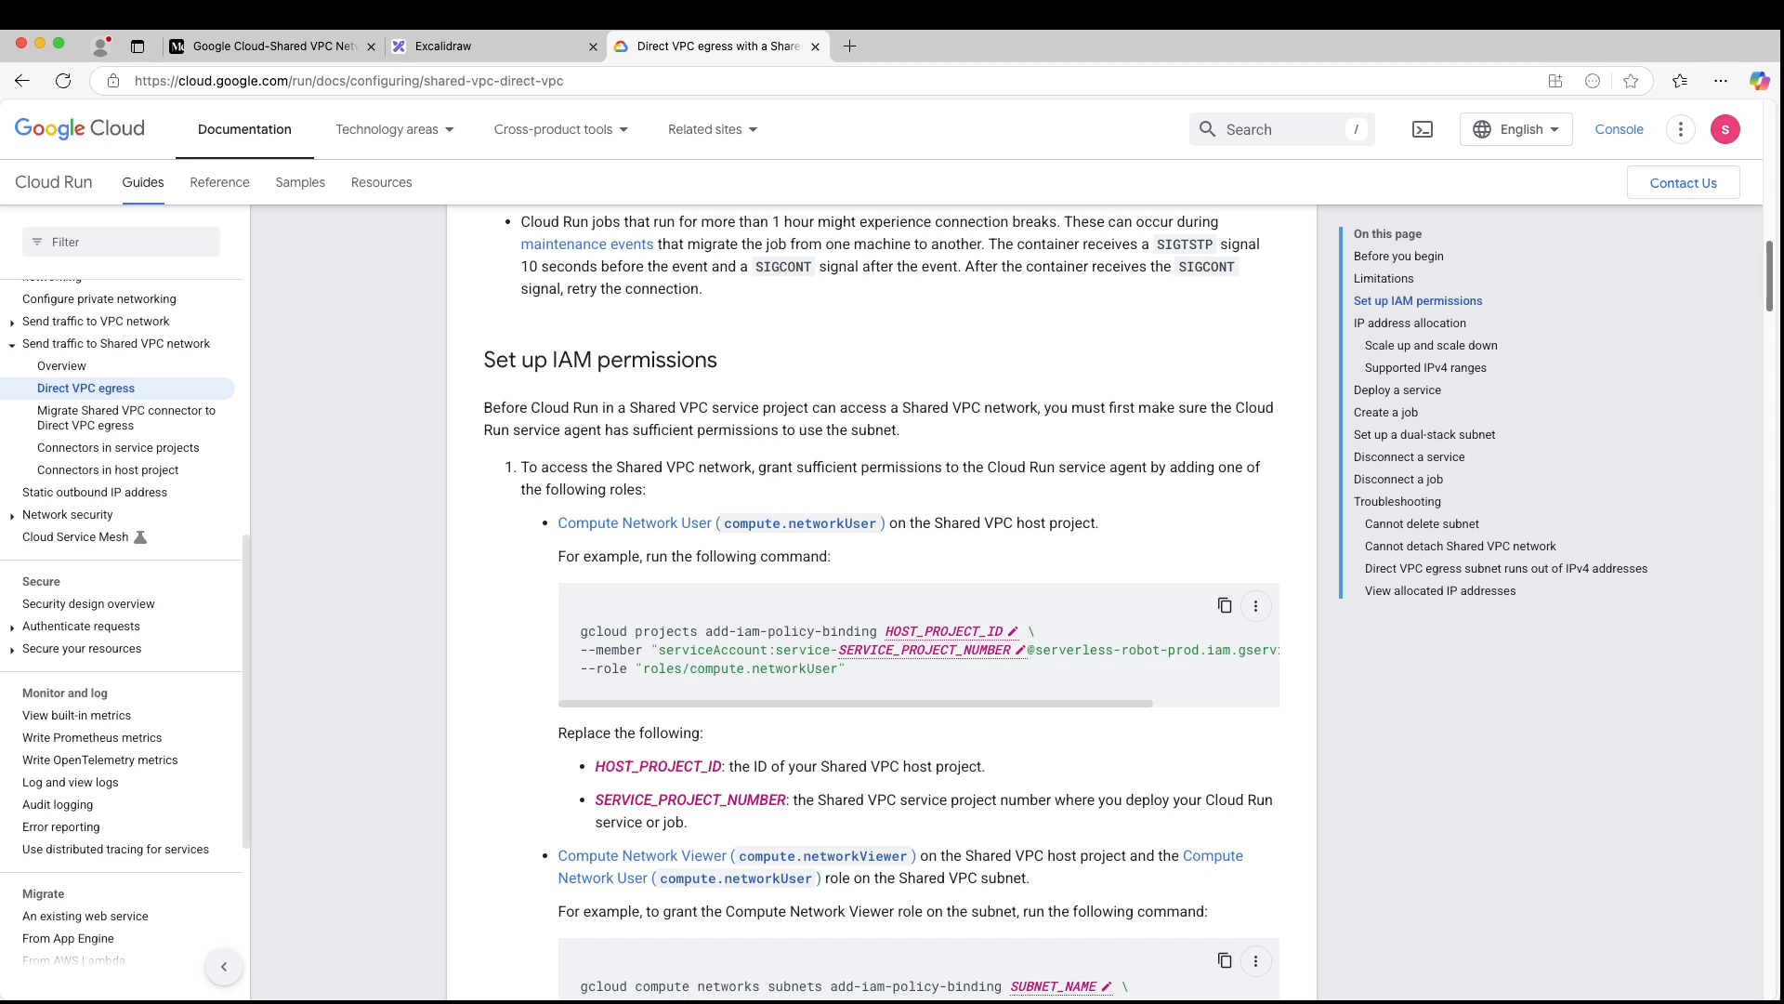
- Switch back to the Google Cloud console and open the IAM permissions page of the host project projectA
key("super+Tab")
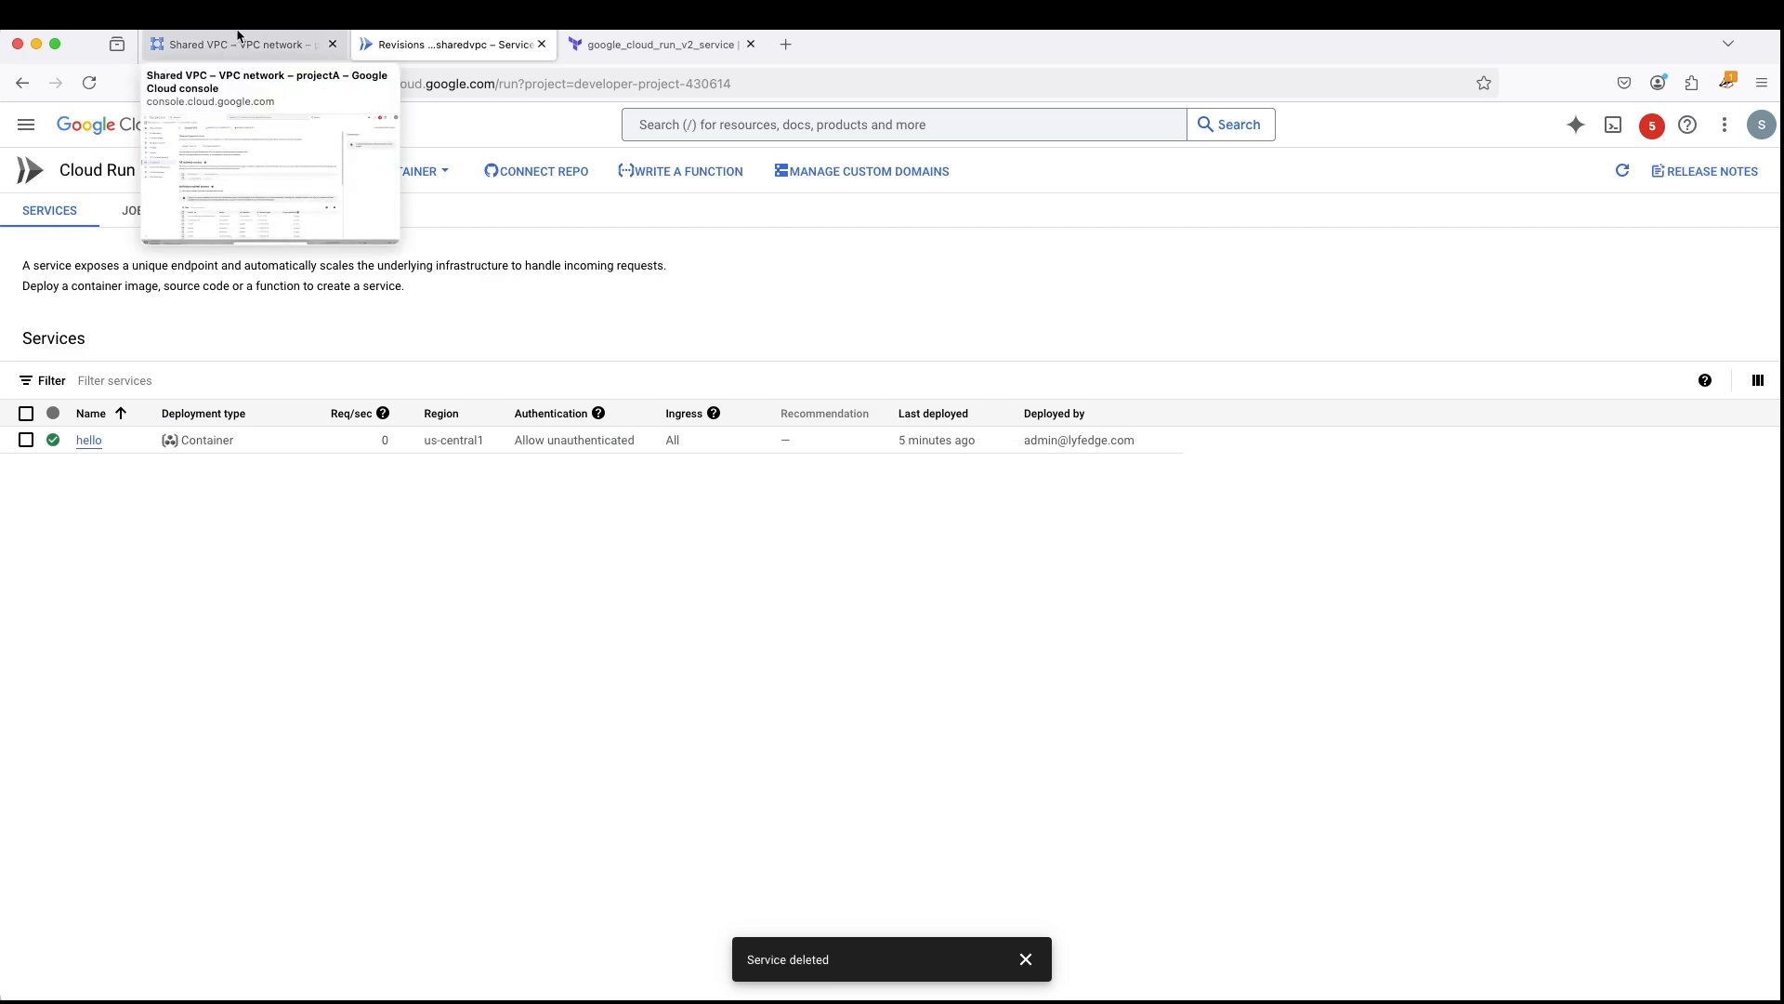
left_click(237, 42)
left_click(27, 124)
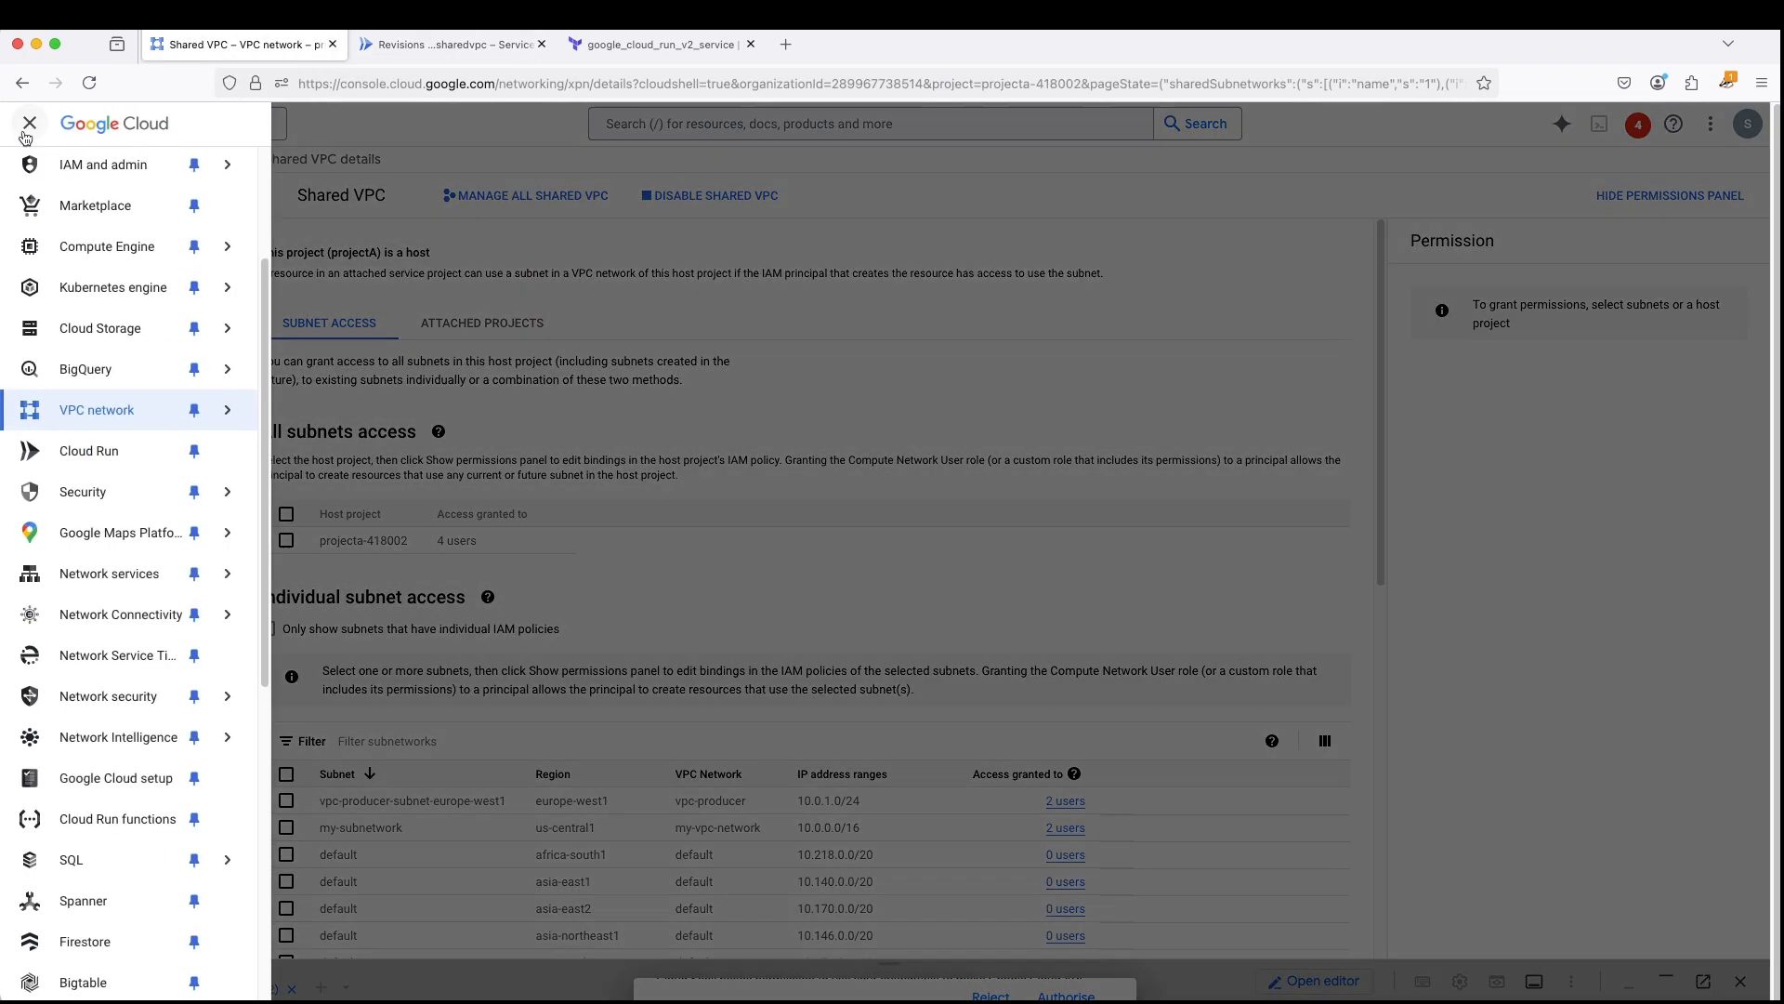
scroll(73, 231, "up", 1)
left_click(102, 230)
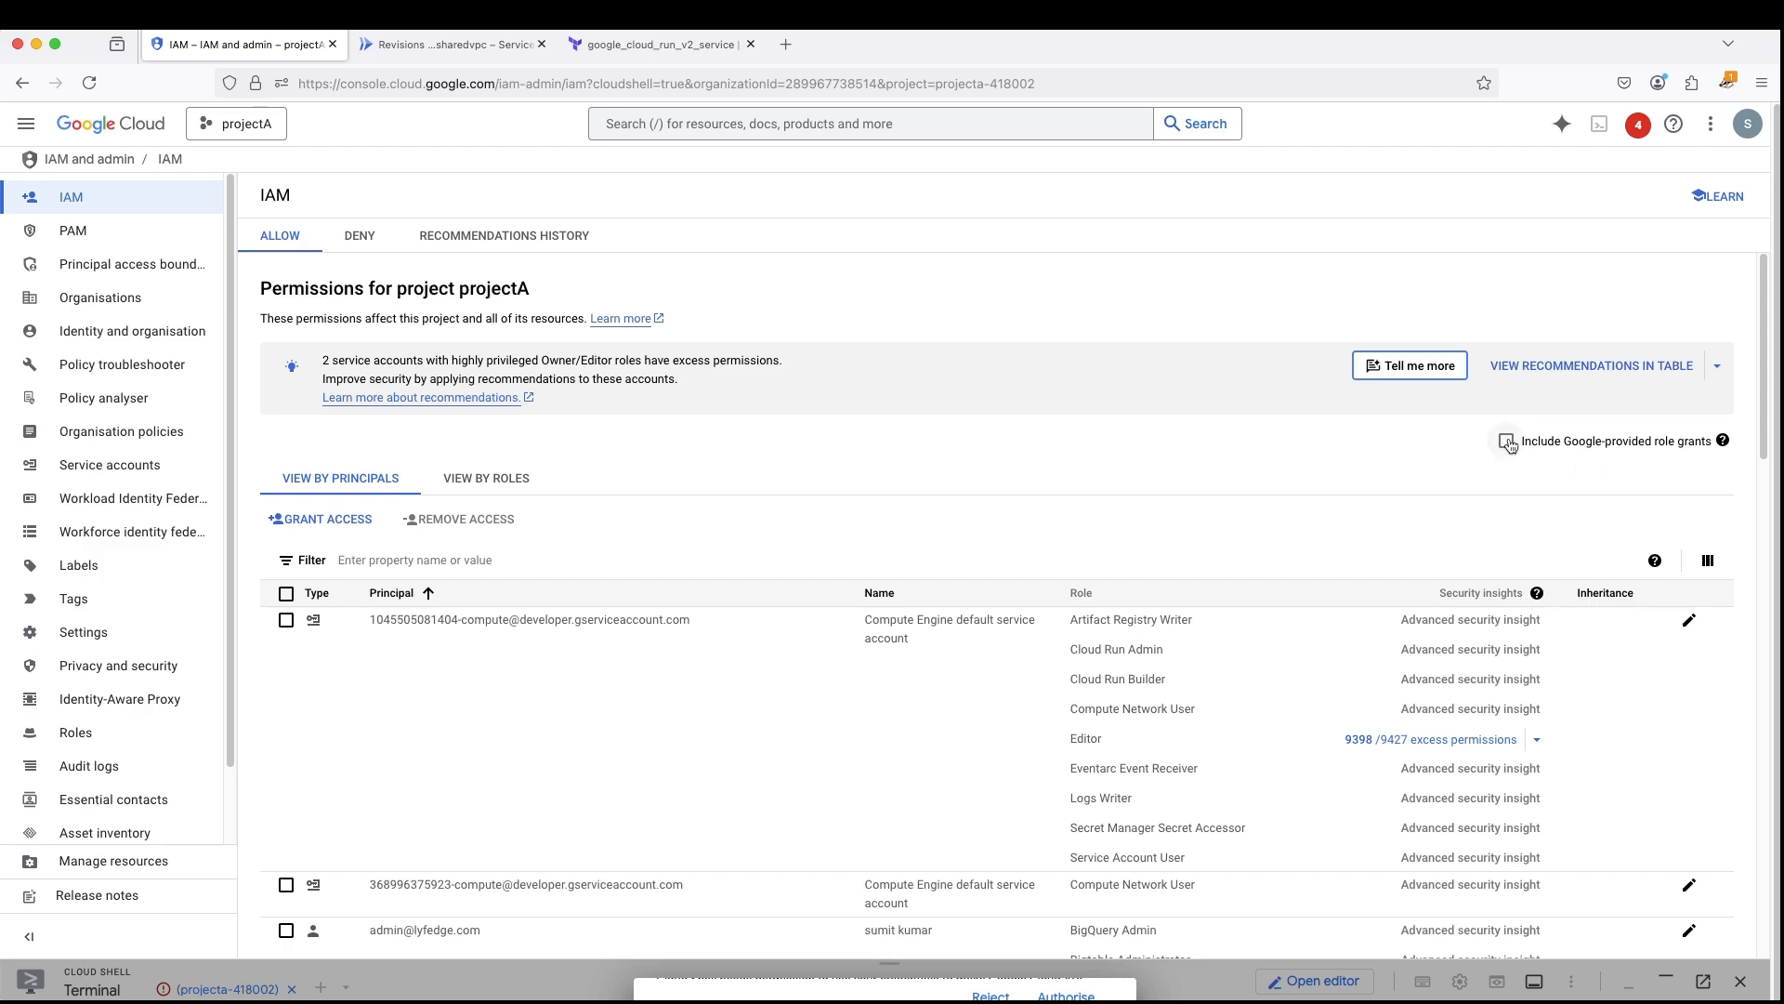
- Include Google-provided role grants in projectA's IAM permissions and examine the listed service agents and their roles
left_click(1509, 444)
scroll(829, 640, "down", 20)
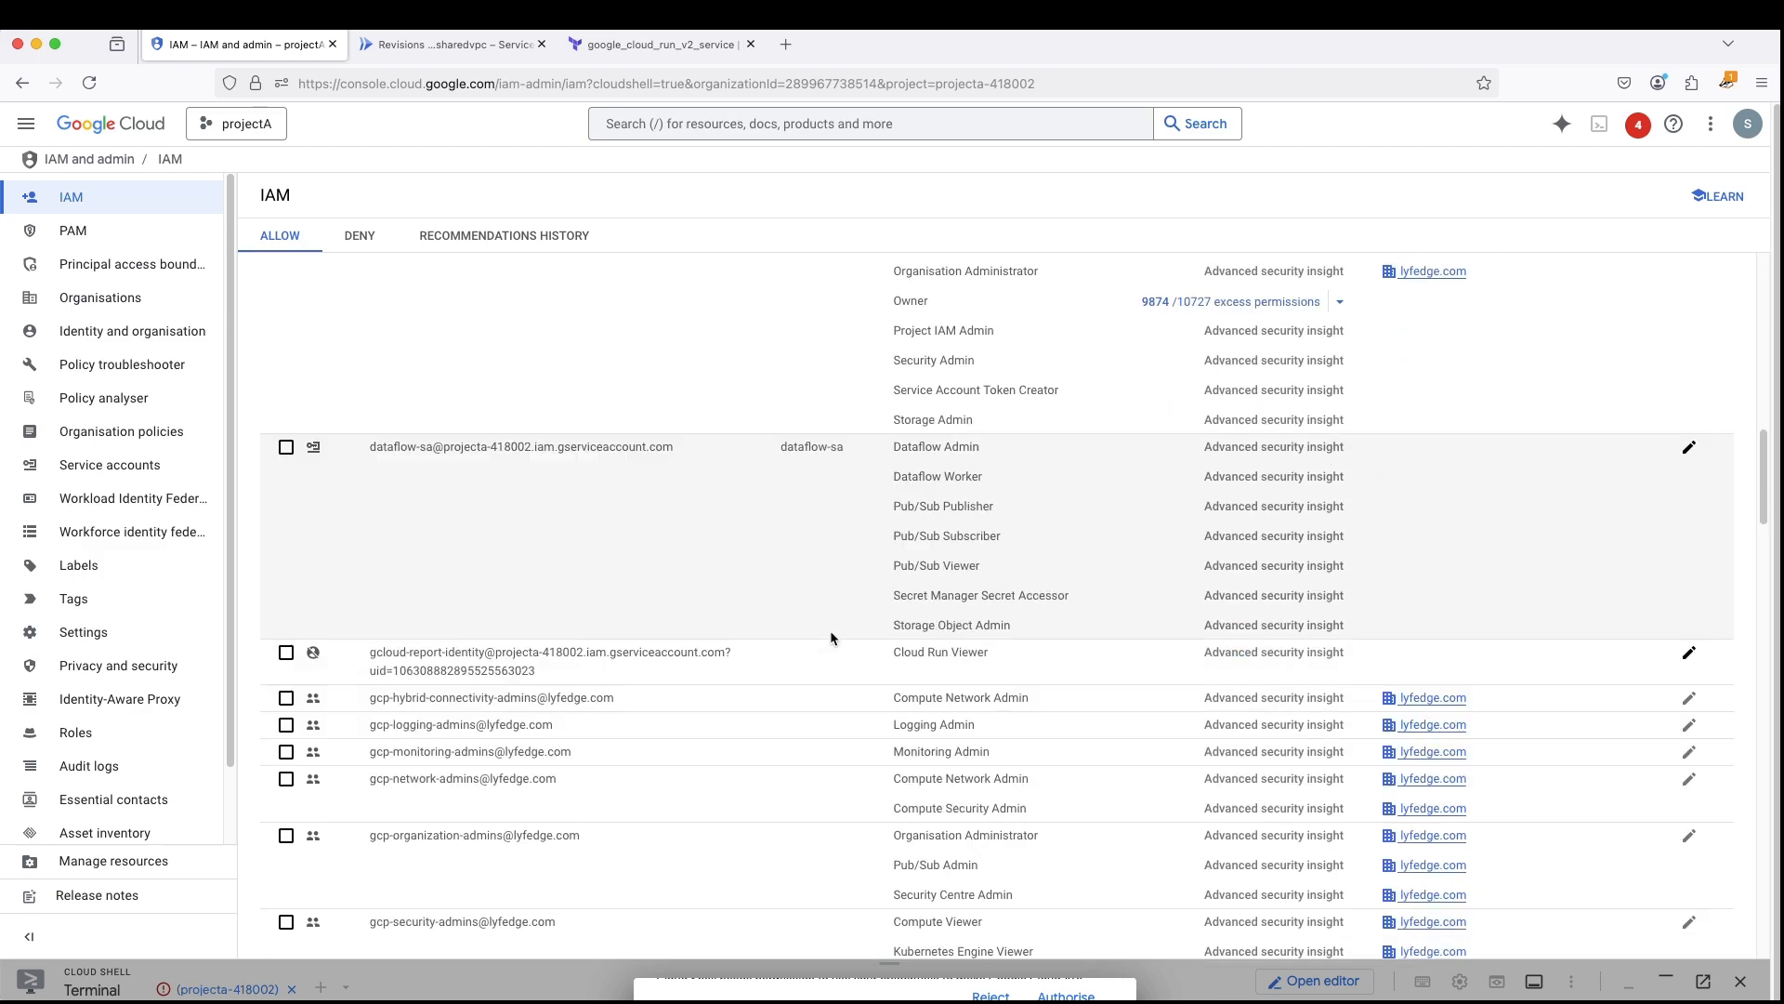
scroll(832, 630, "down", 5)
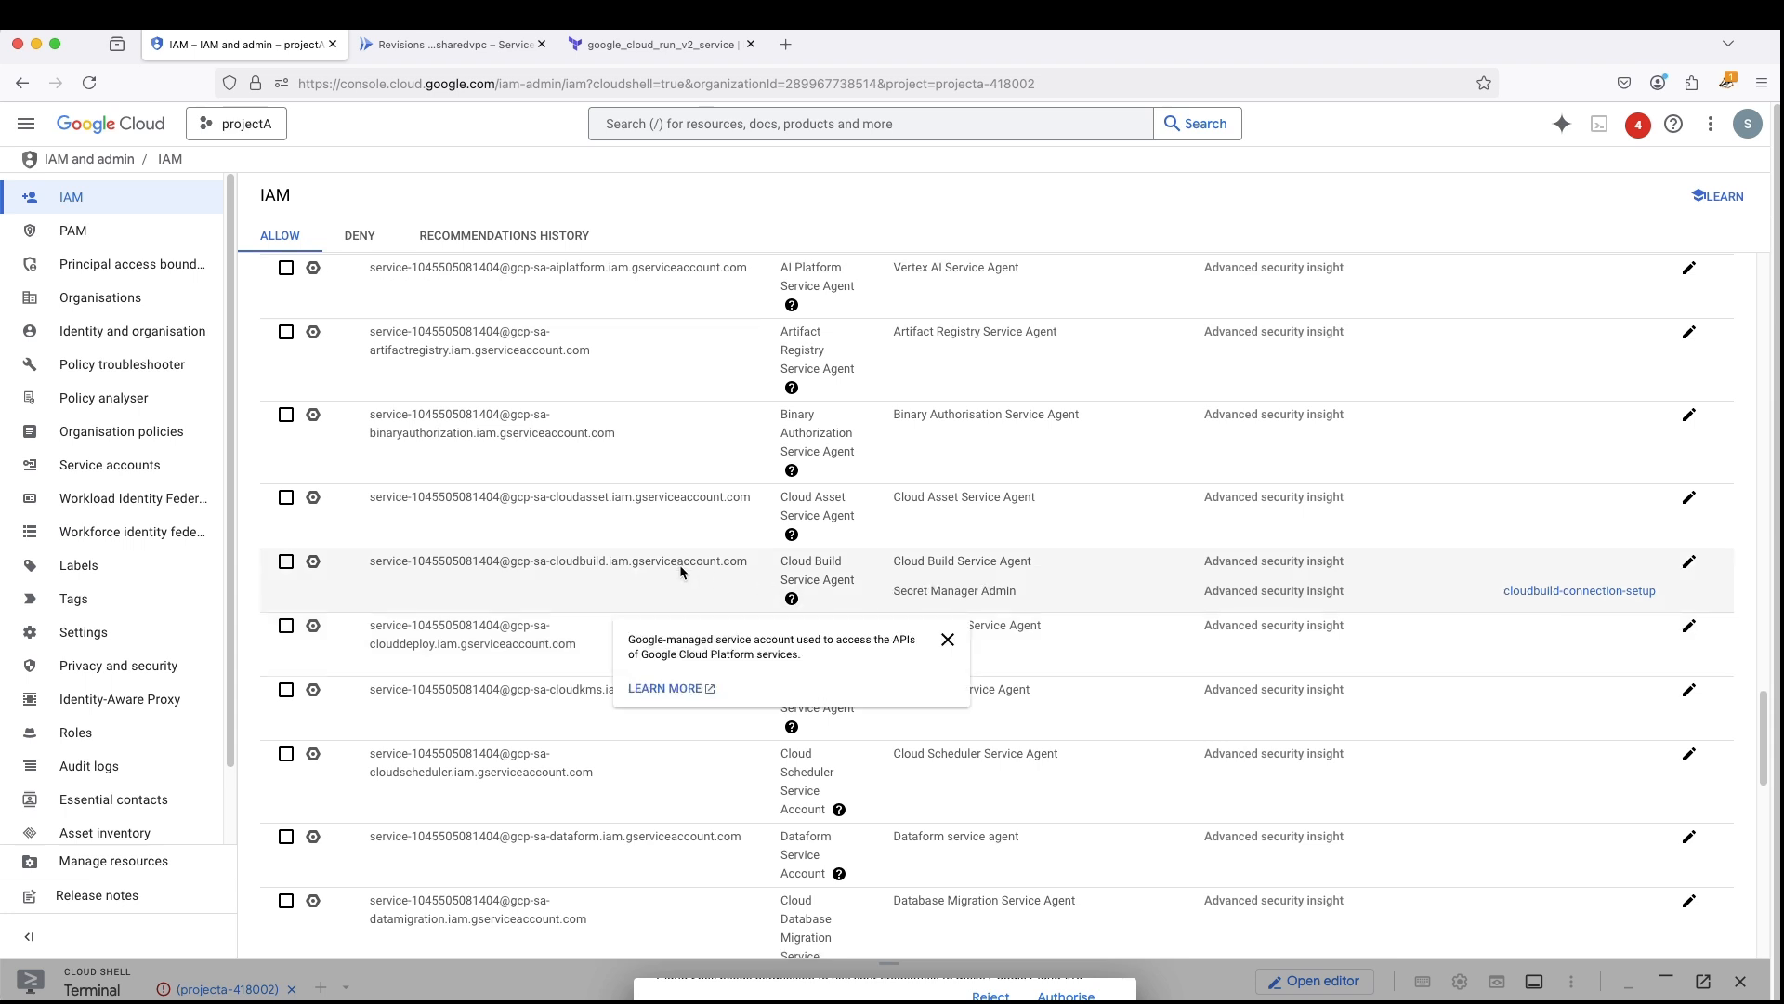
scroll(610, 649, "down", 1)
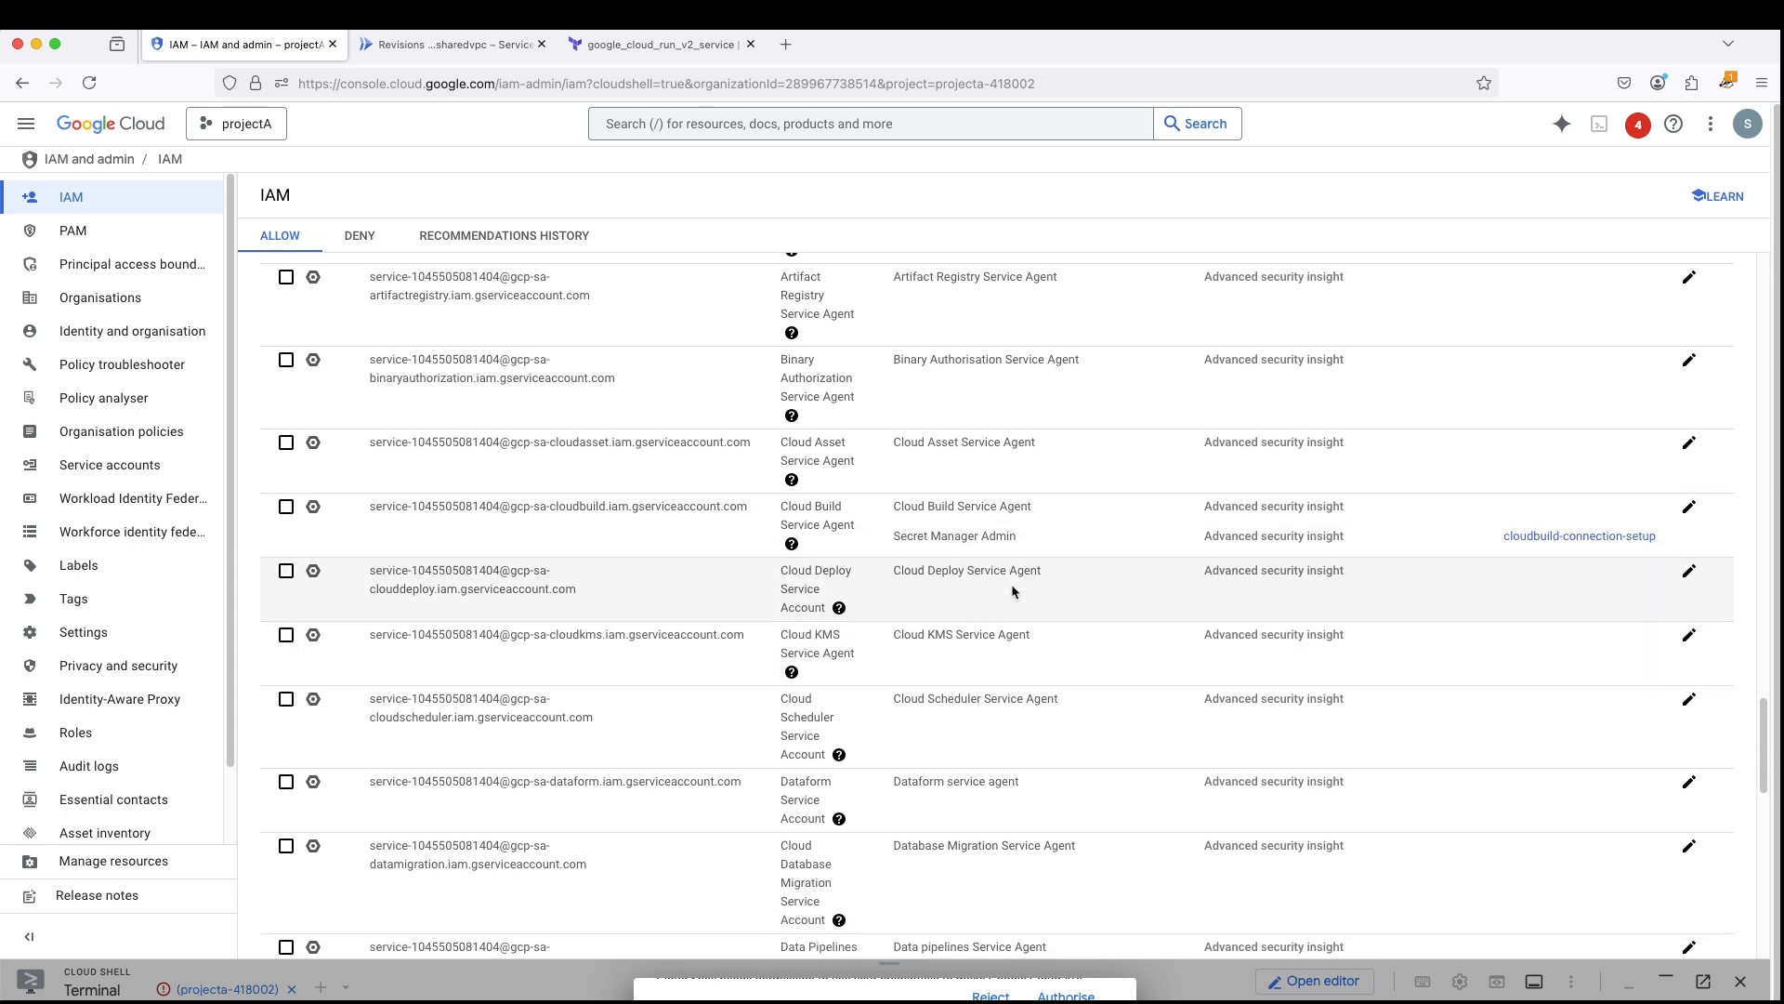
scroll(1011, 584, "up", 3)
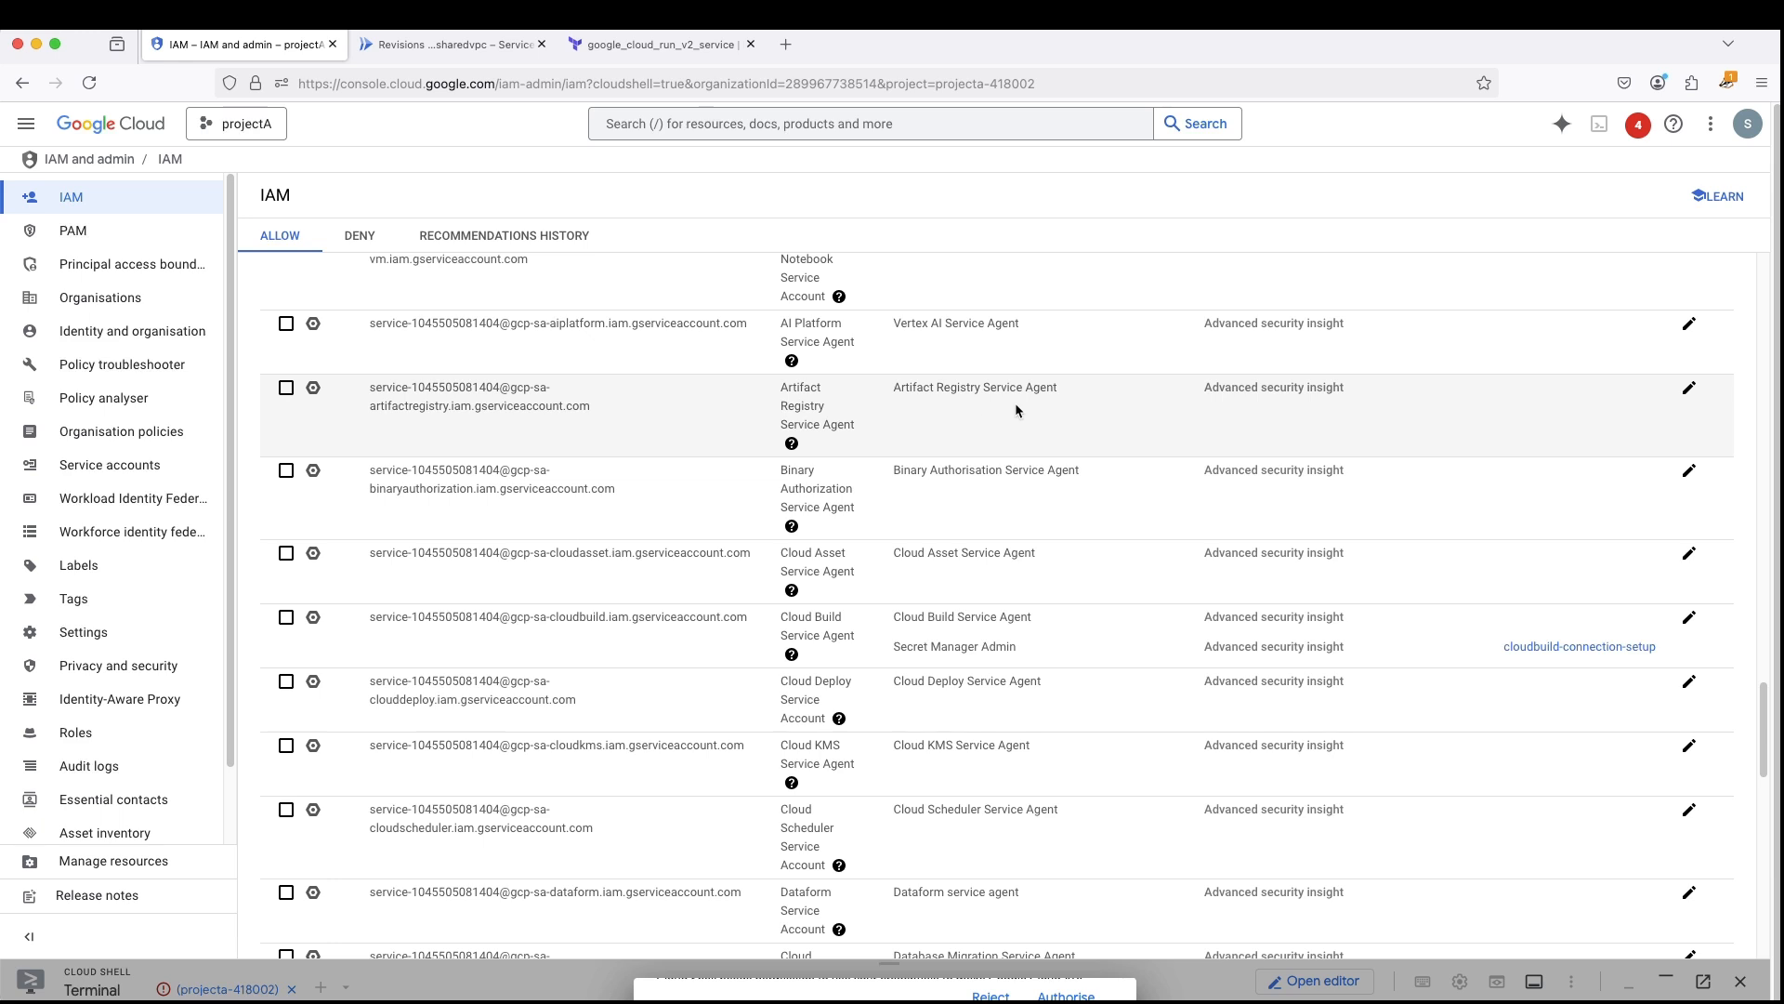
scroll(1011, 420, "down", 1)
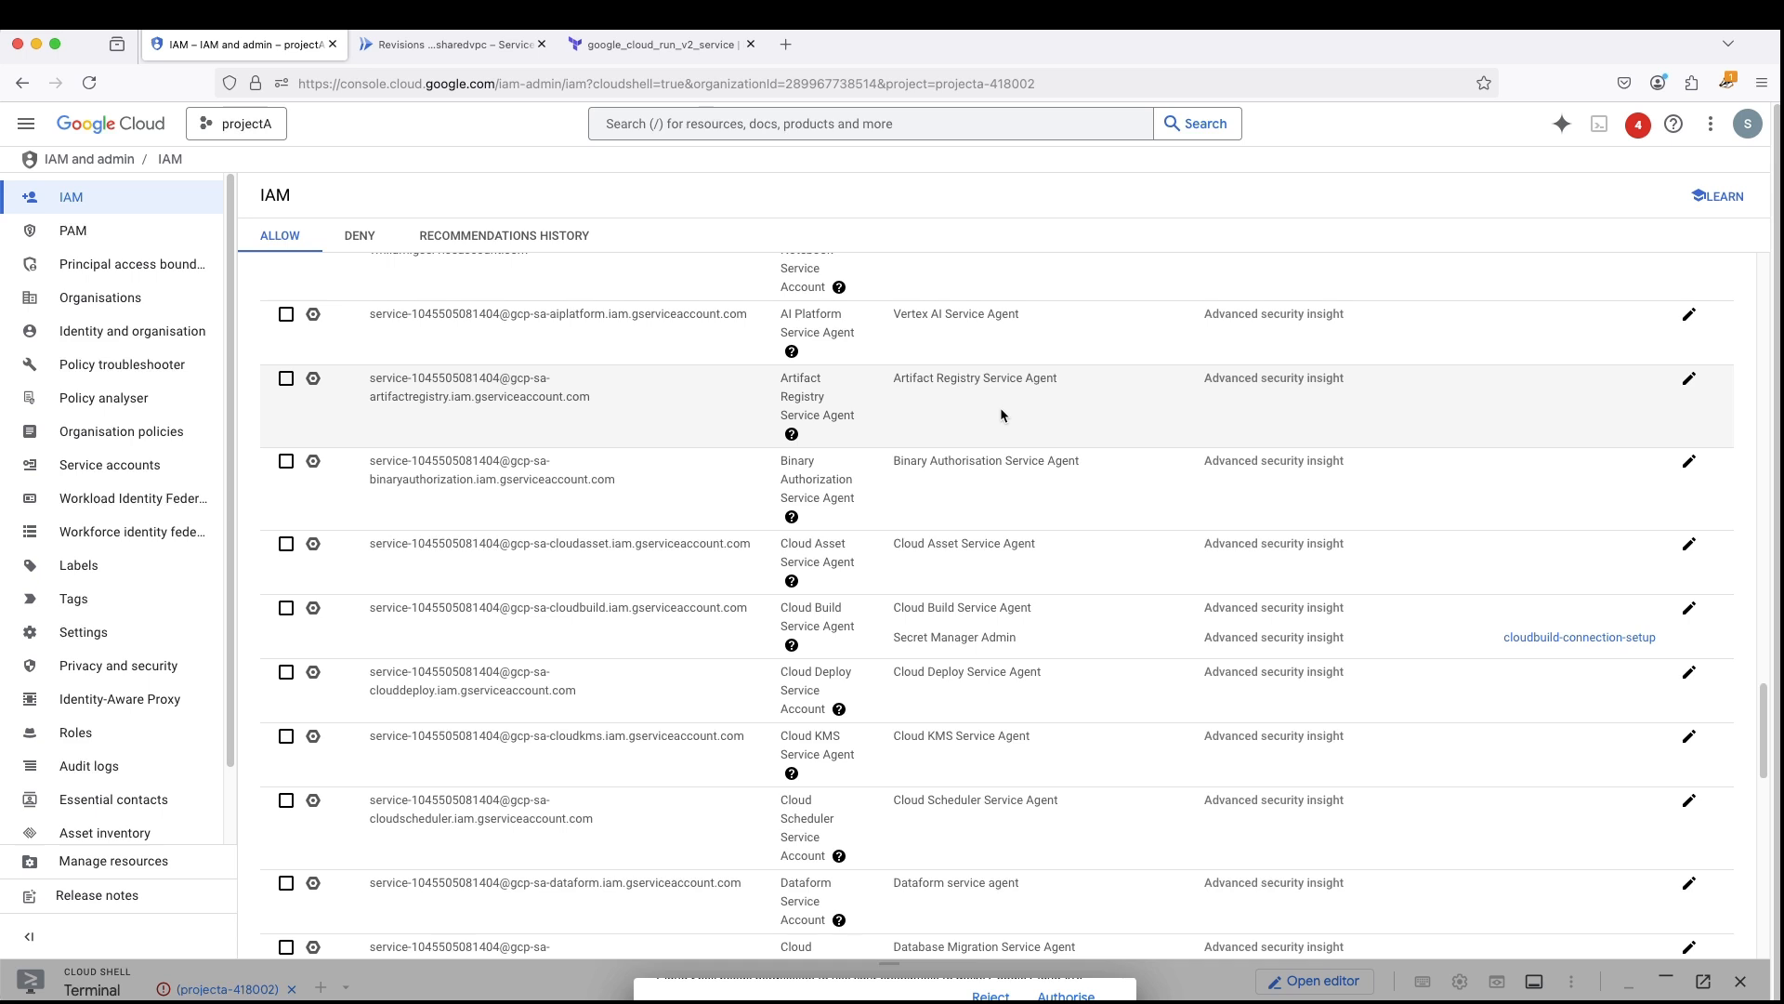
scroll(974, 388, "down", 2)
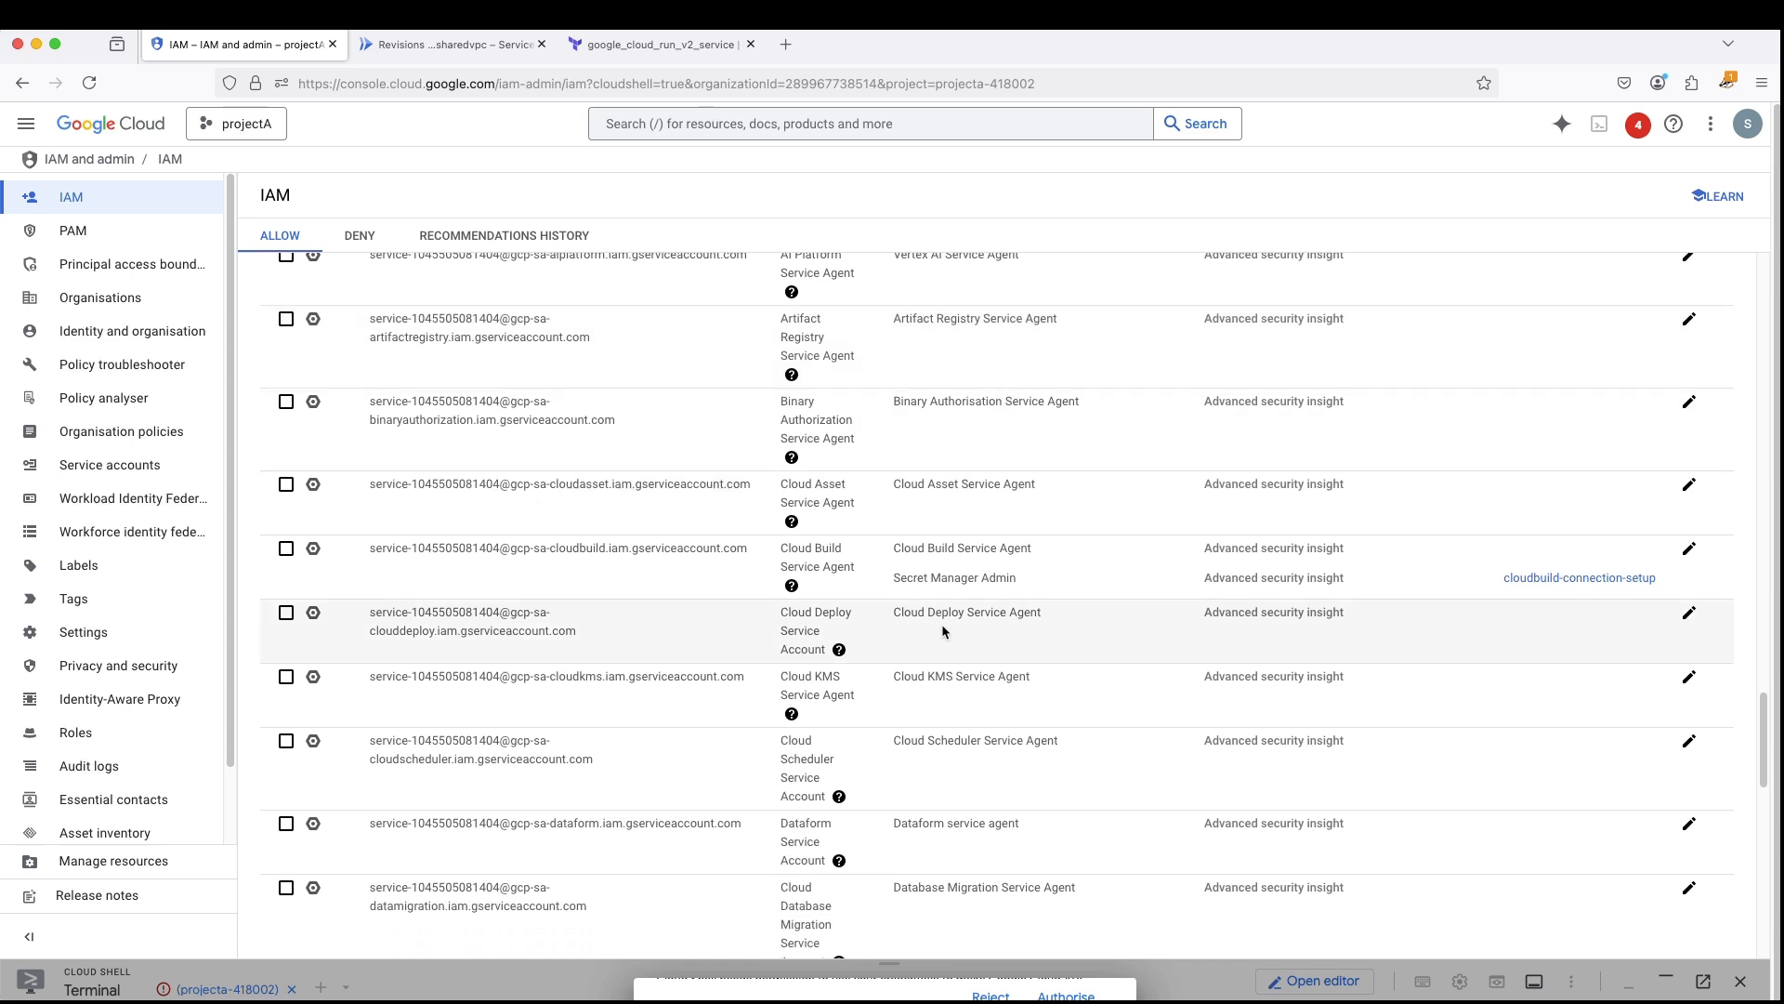
scroll(976, 583, "down", 4)
scroll(977, 584, "down", 20)
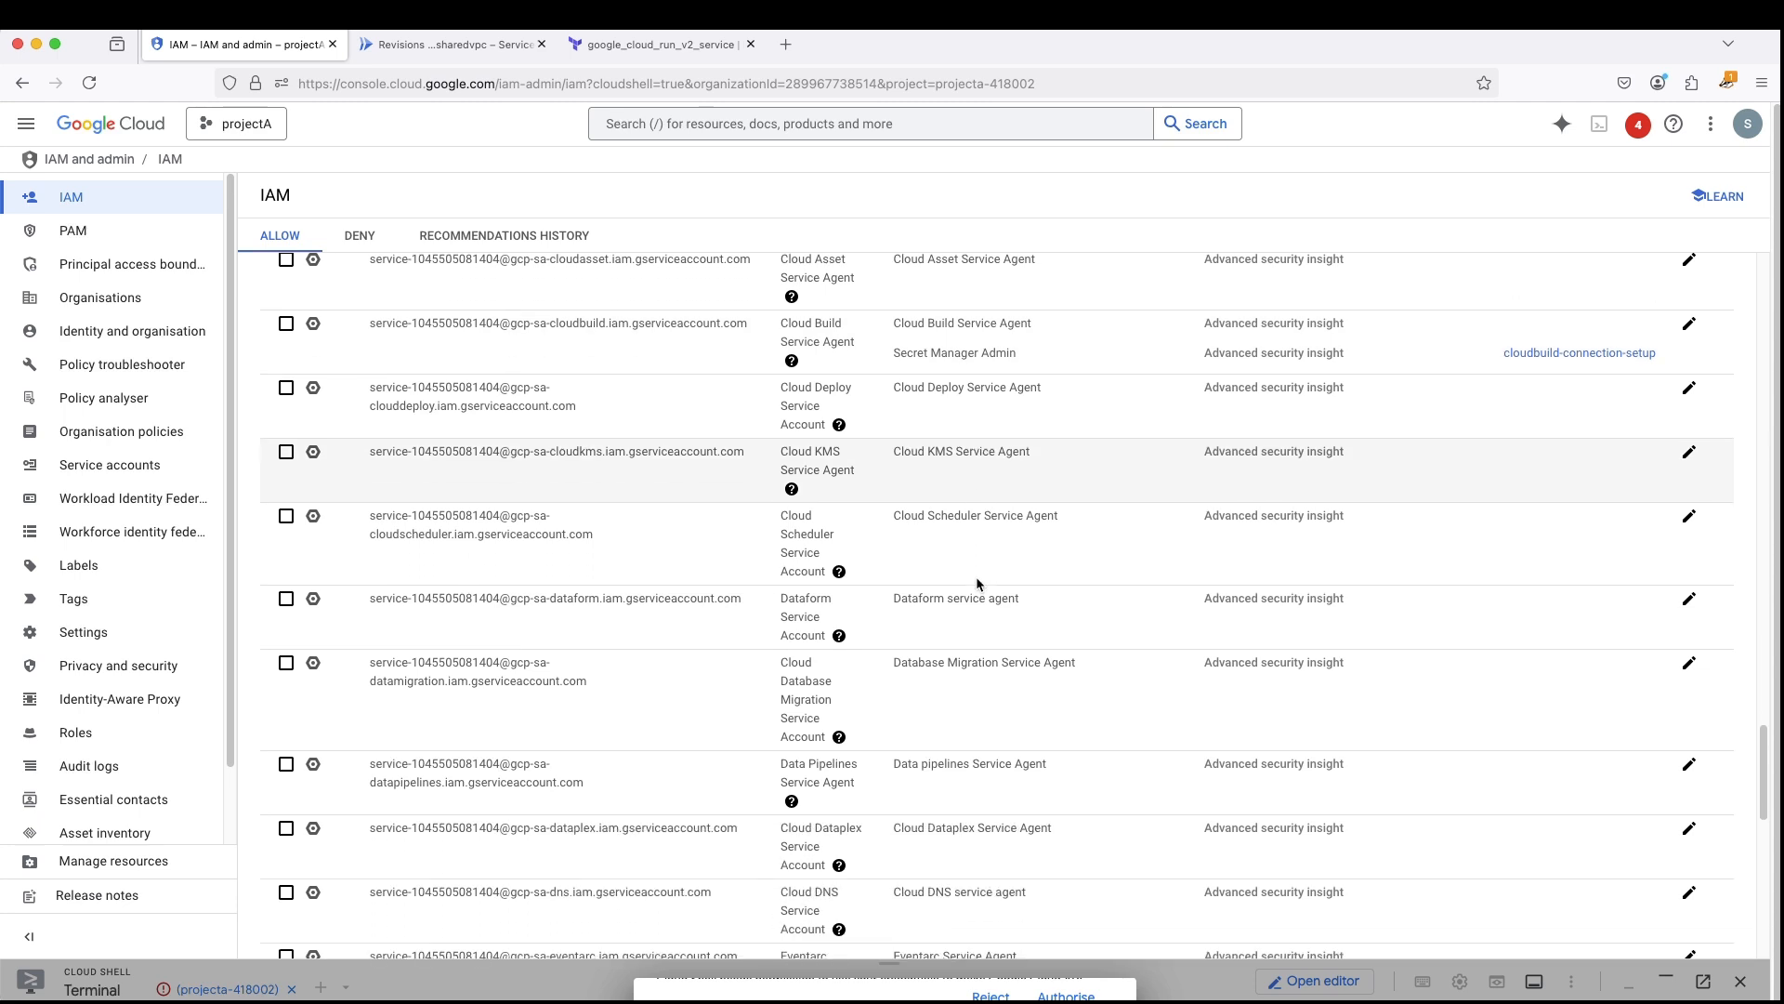
scroll(977, 584, "down", 19)
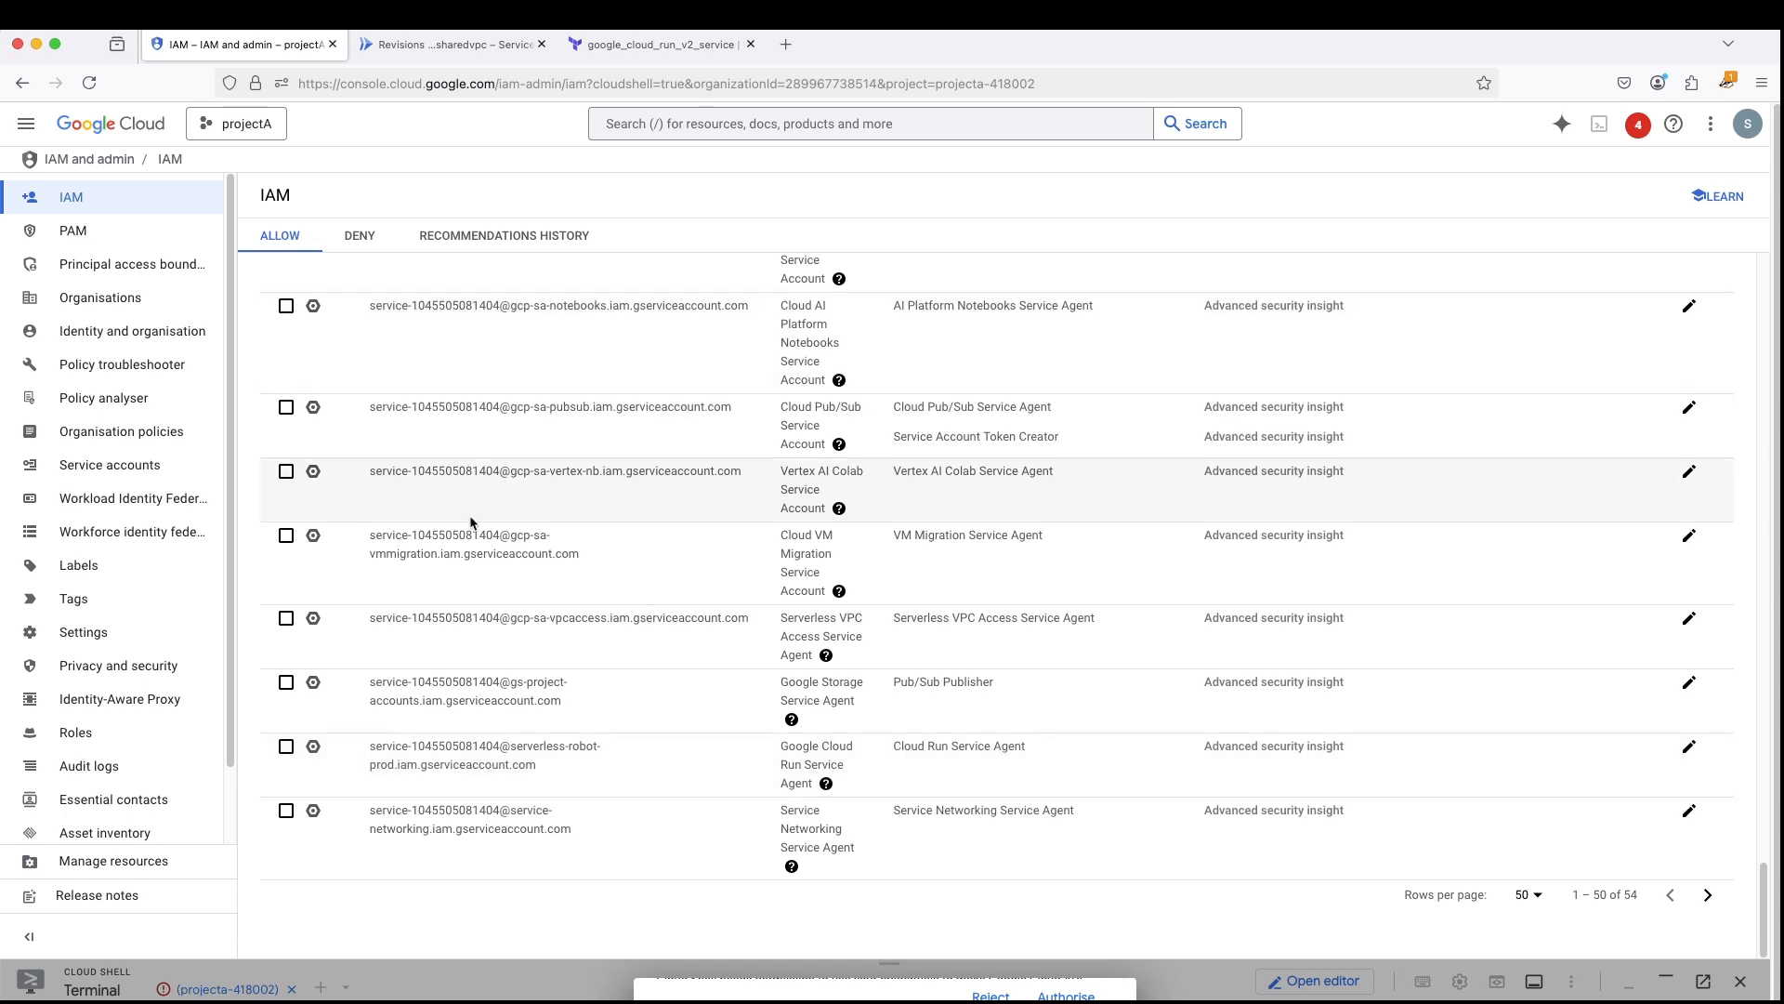
- Open developer-project's IAM permissions with Google-provided role grants included and locate the Google Cloud Run Service Agent principal
left_click(446, 44)
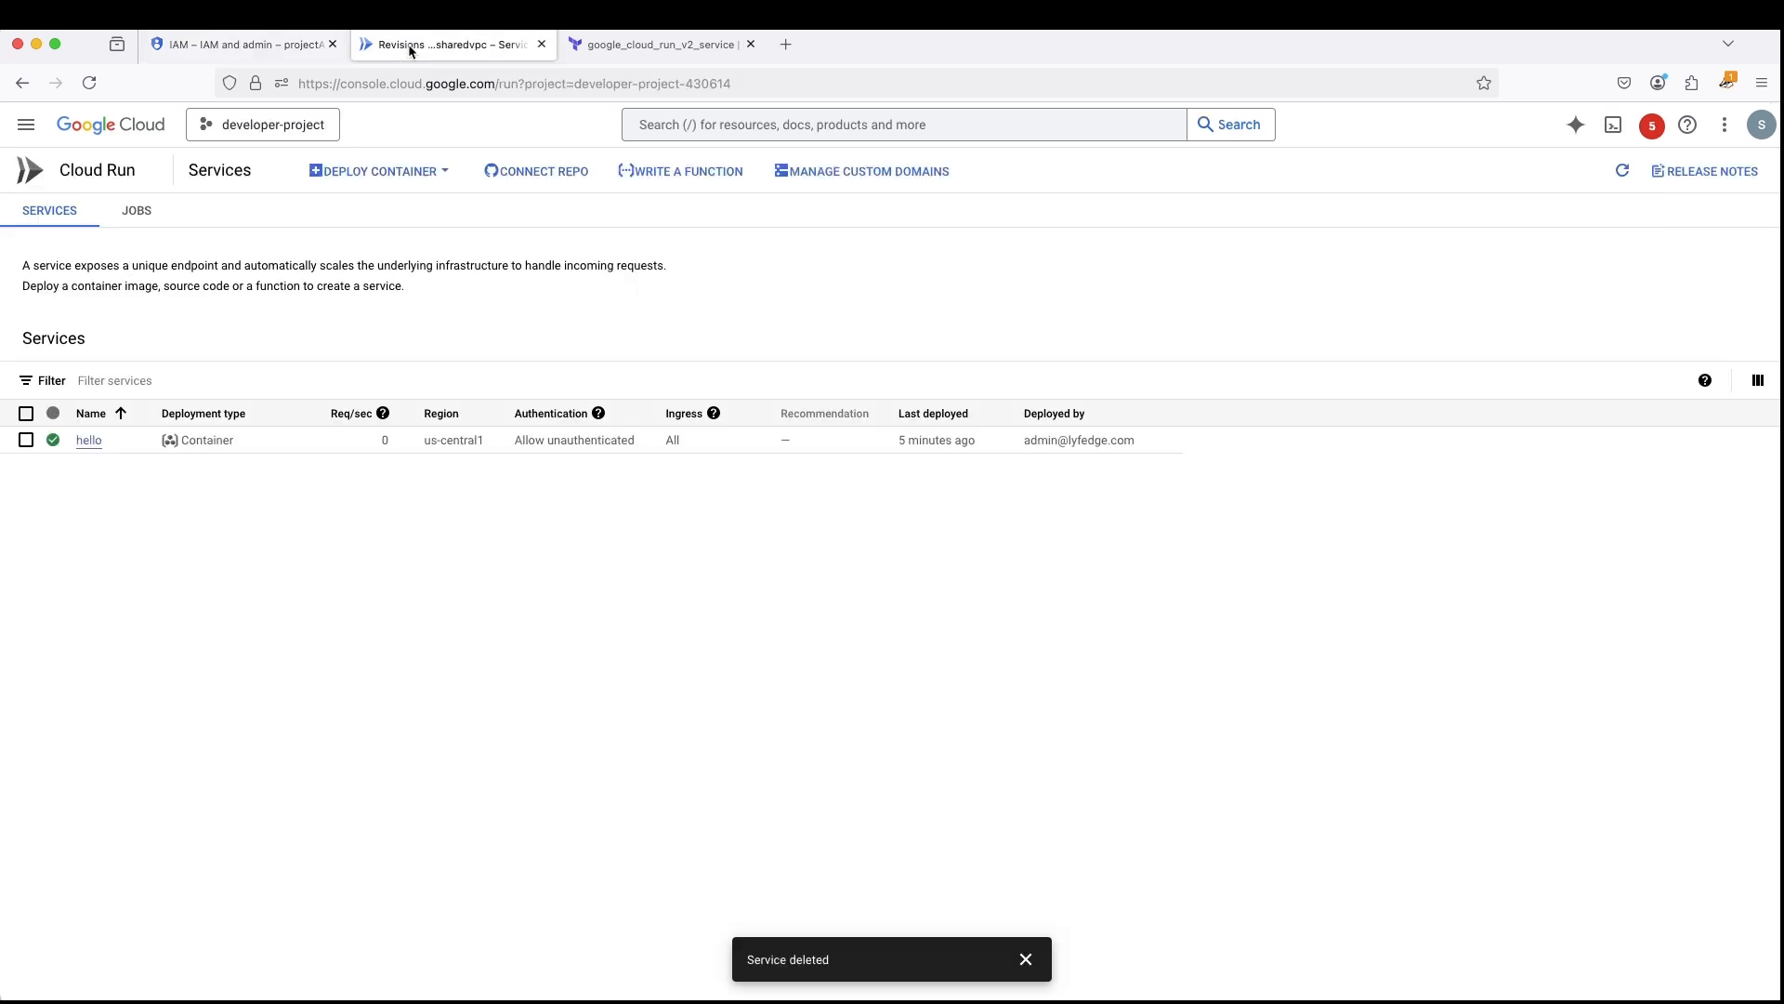
left_click(26, 123)
mouse_move(110, 373)
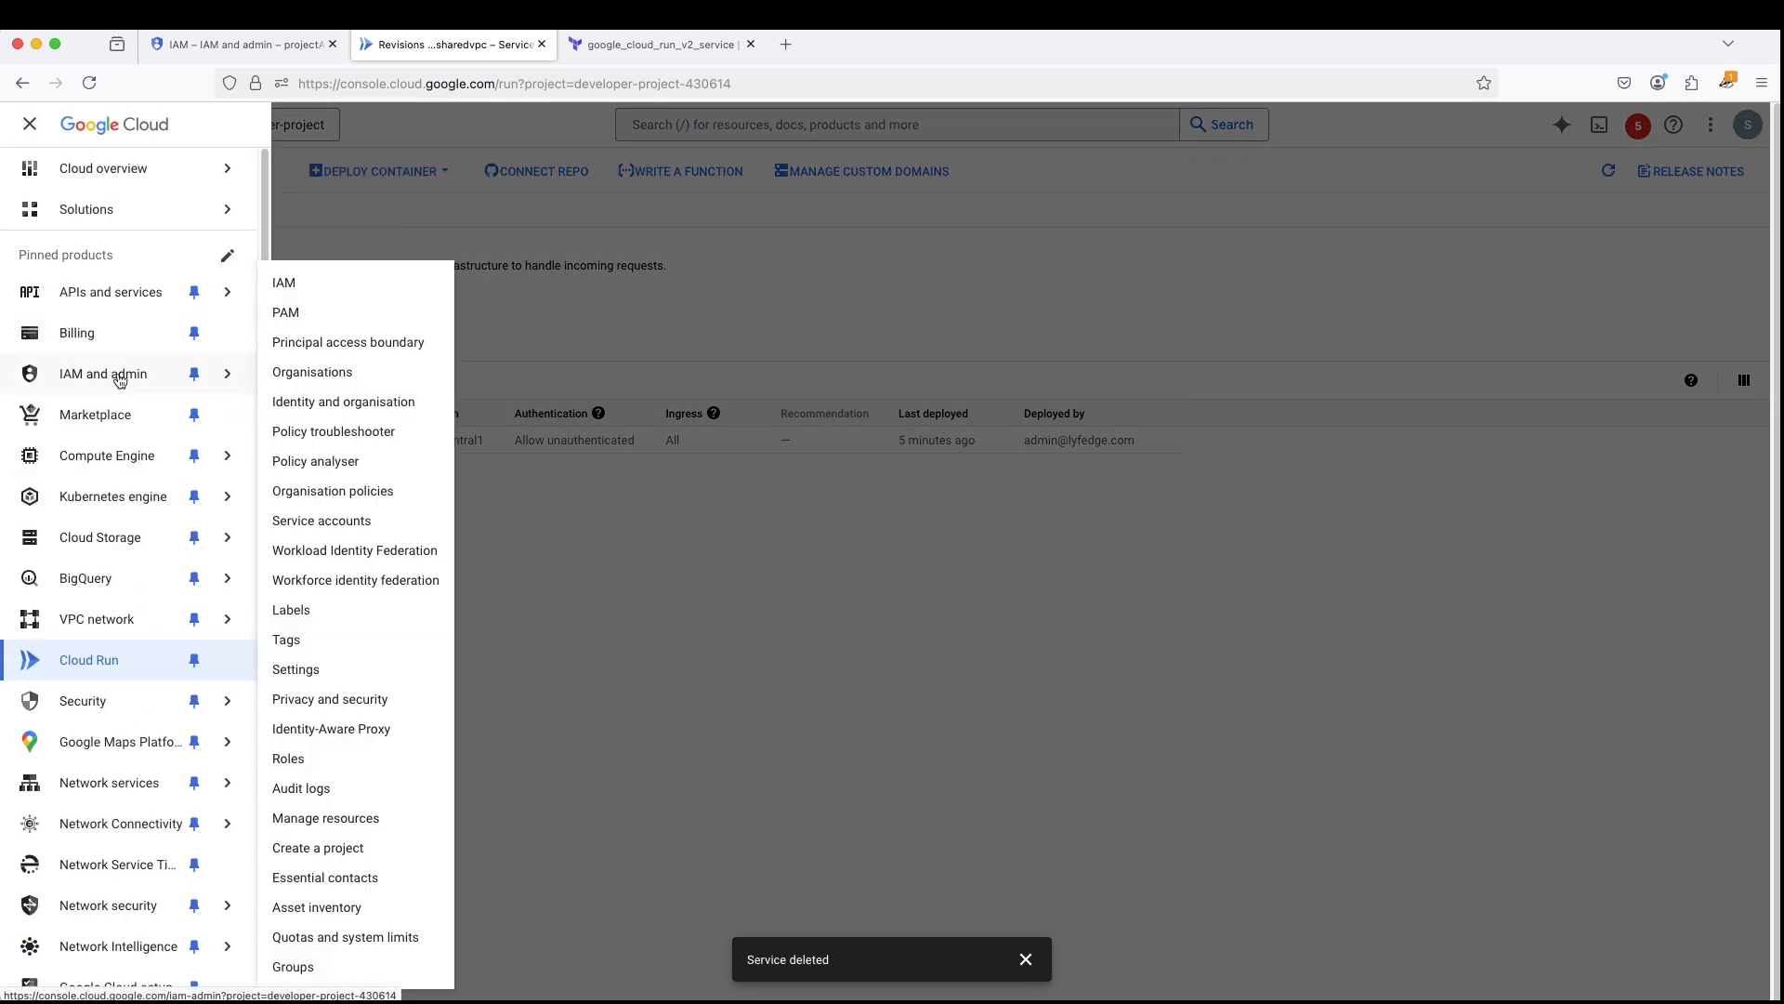
left_click(321, 281)
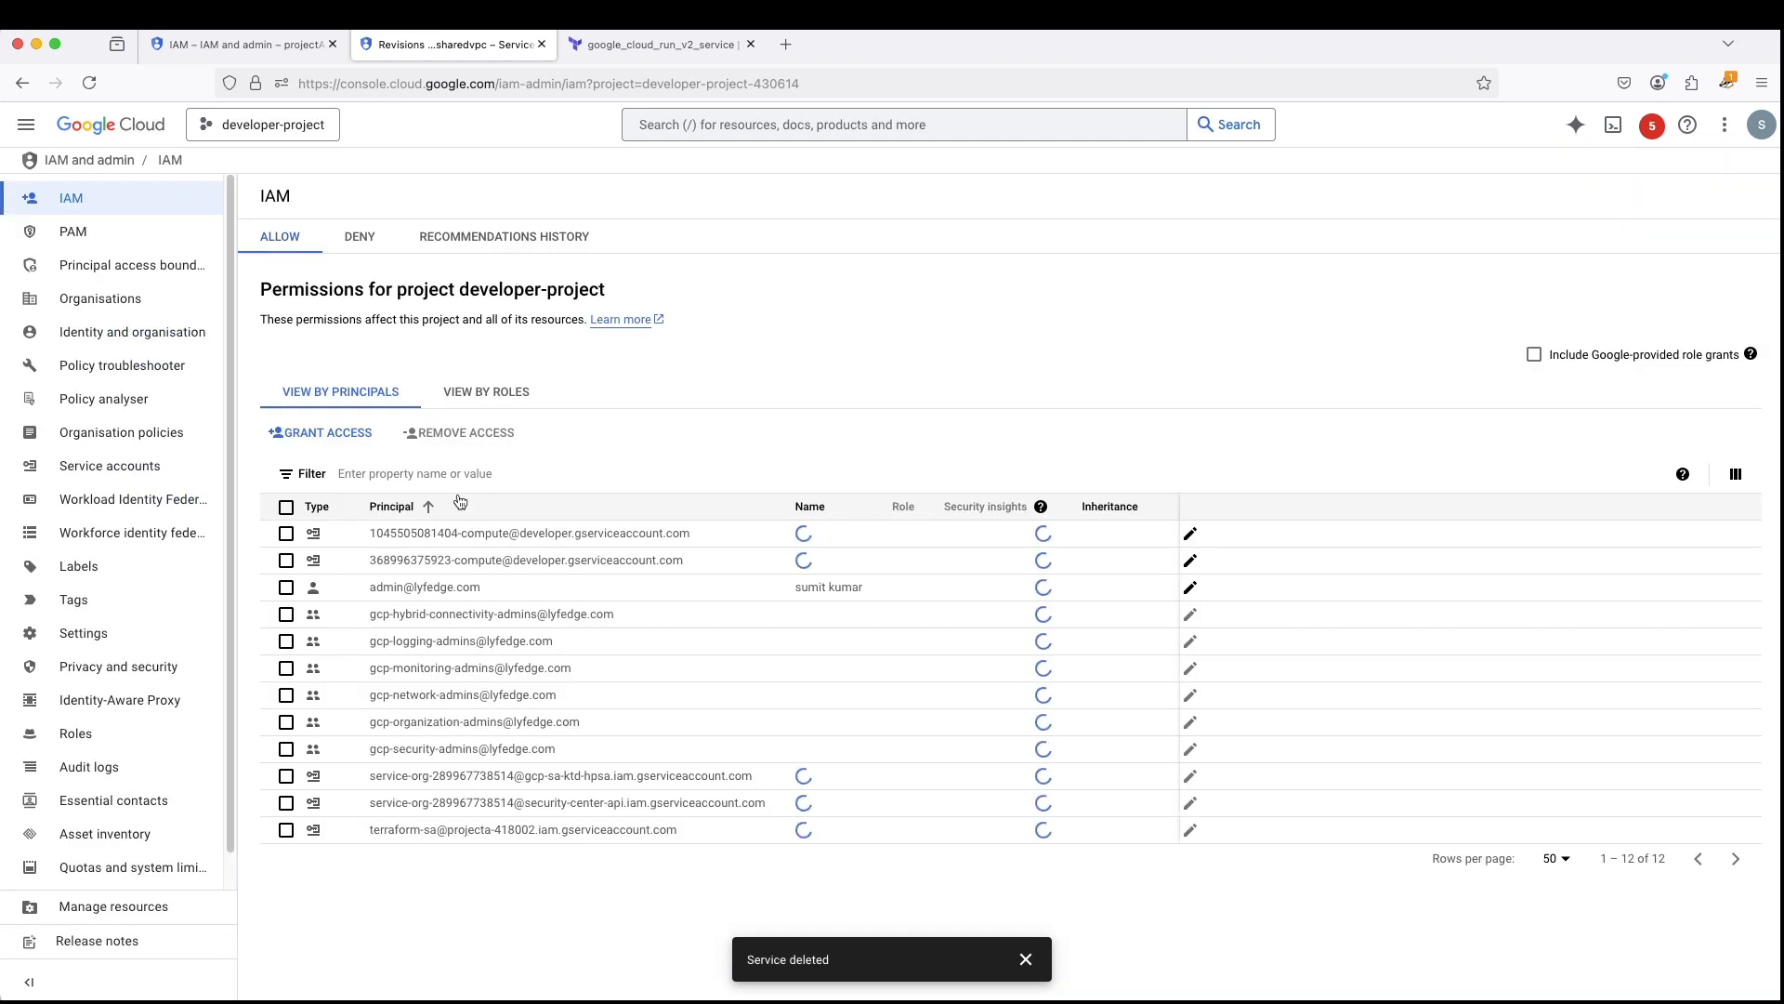
left_click(1506, 442)
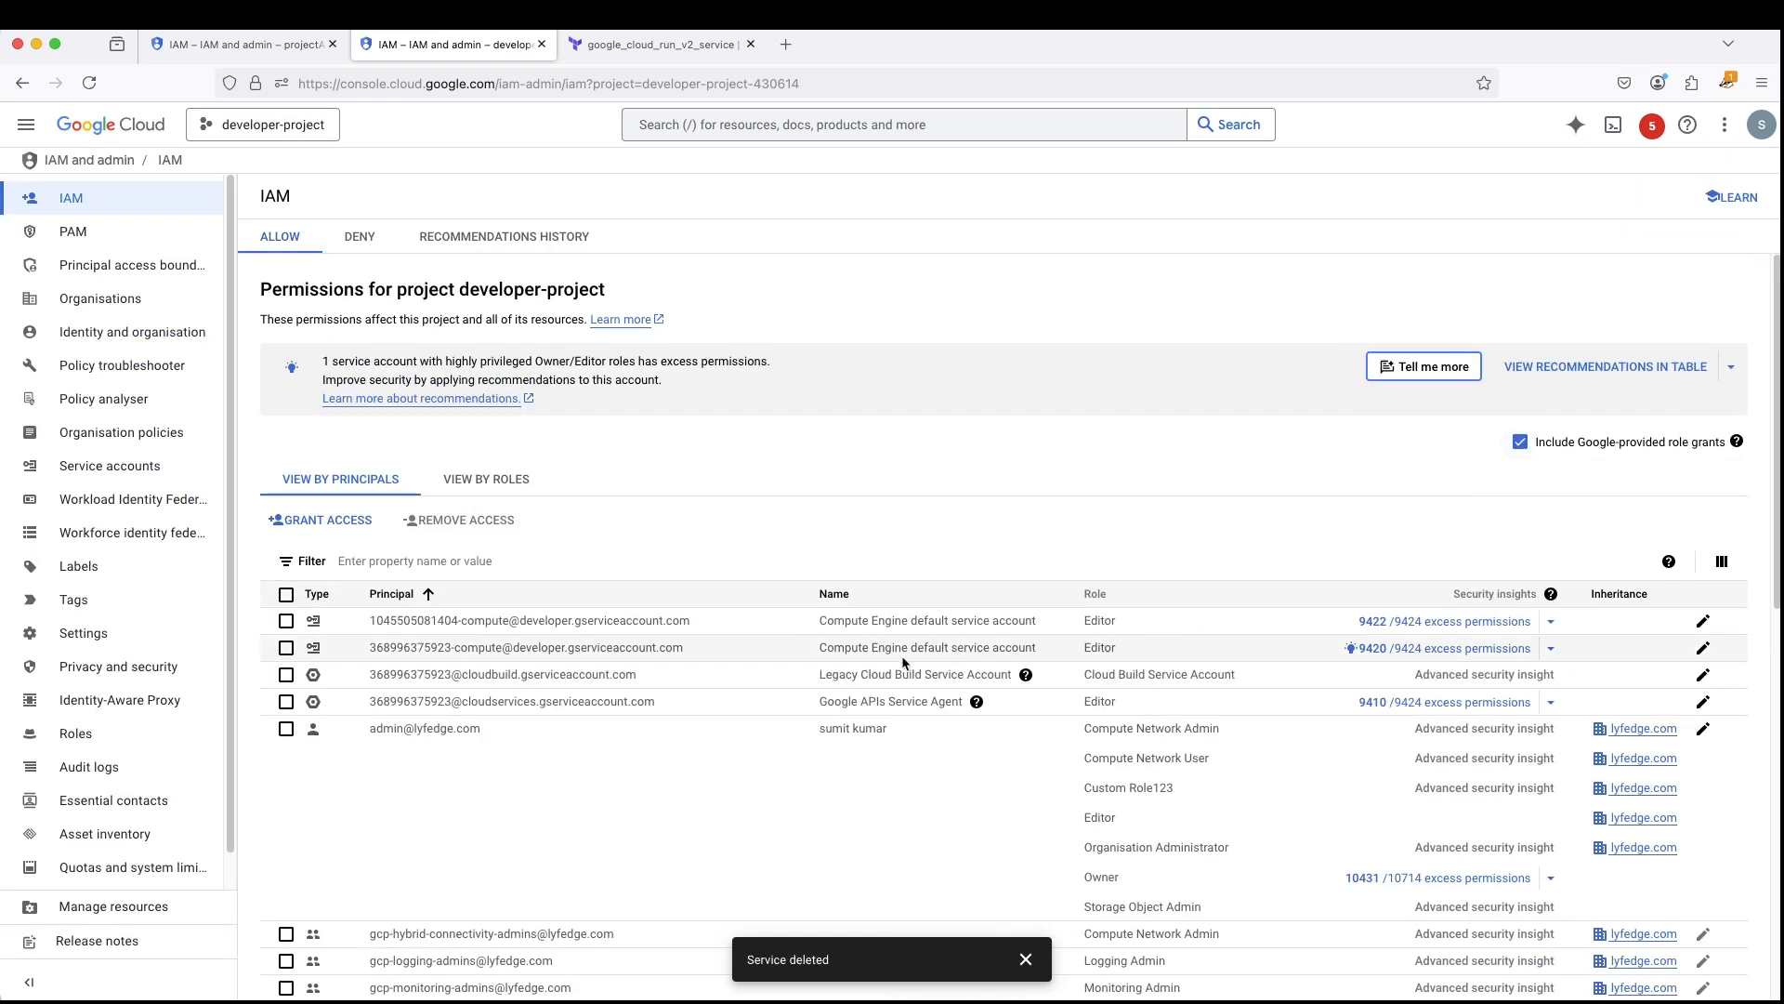
scroll(903, 662, "down", 10)
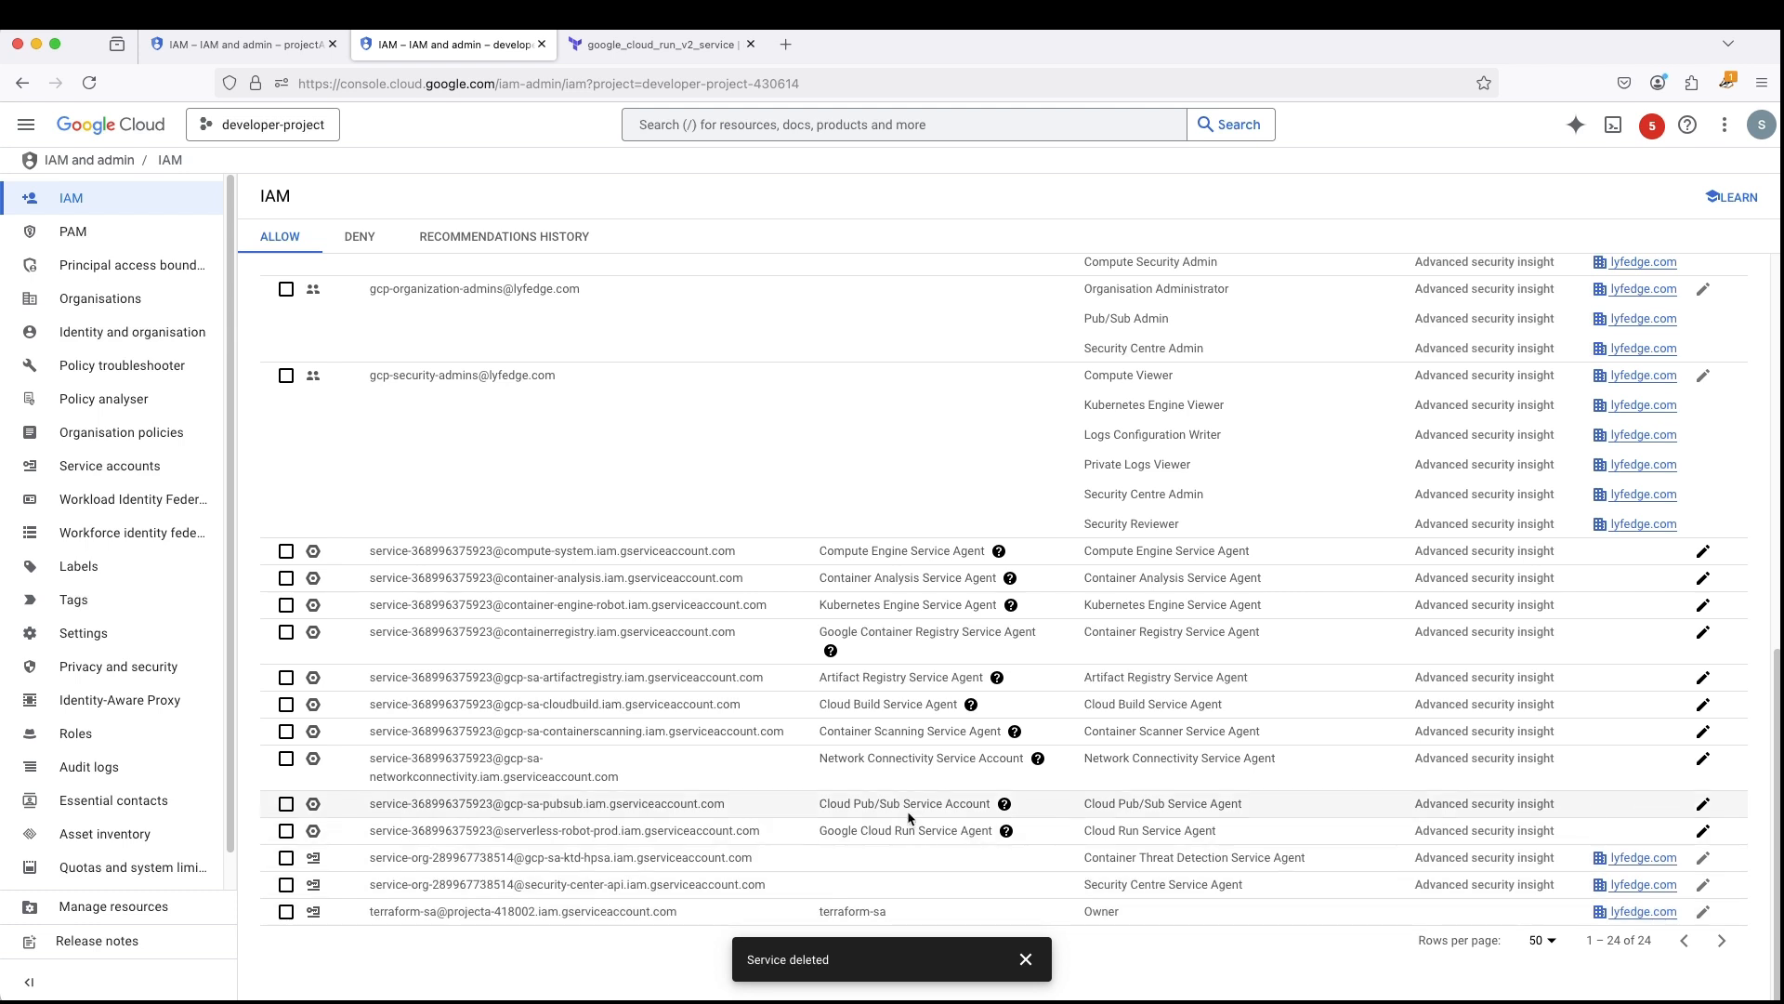
left_click_drag(370, 831, 591, 835)
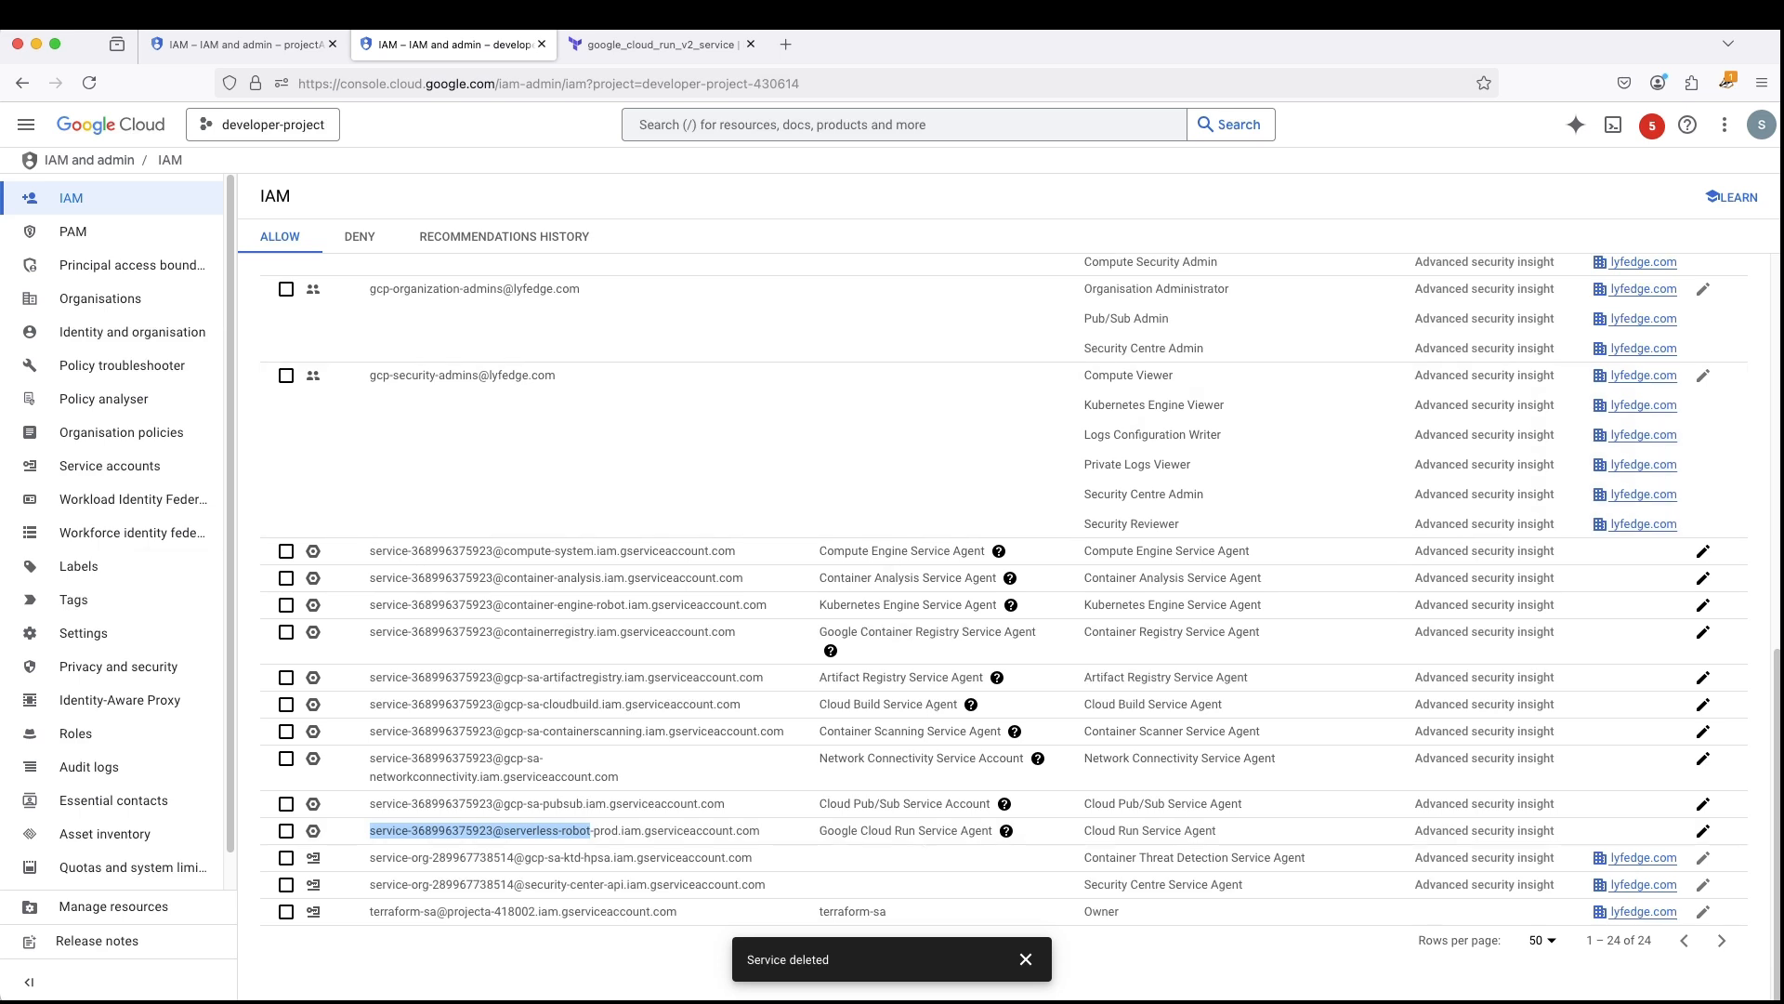
- Switch to the Direct VPC egress documentation and review the role options and gcloud commands under Set up IAM permissions
key("super+Tab")
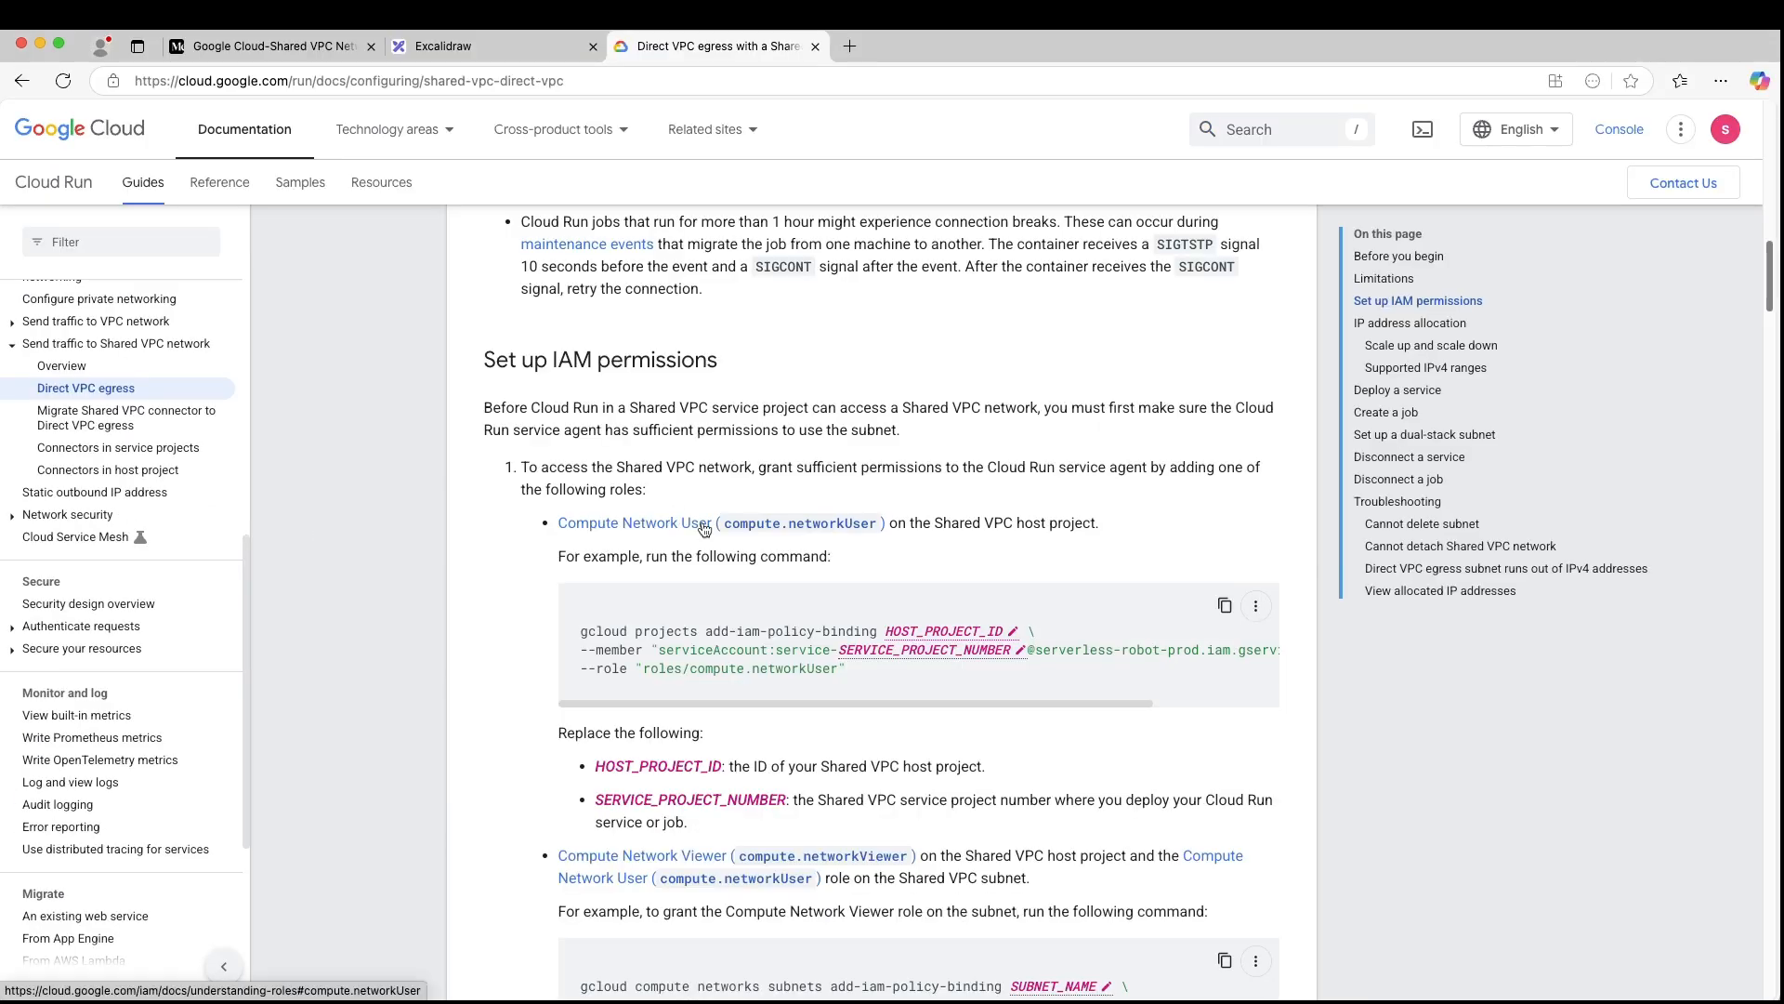
scroll(639, 472, "down", 1)
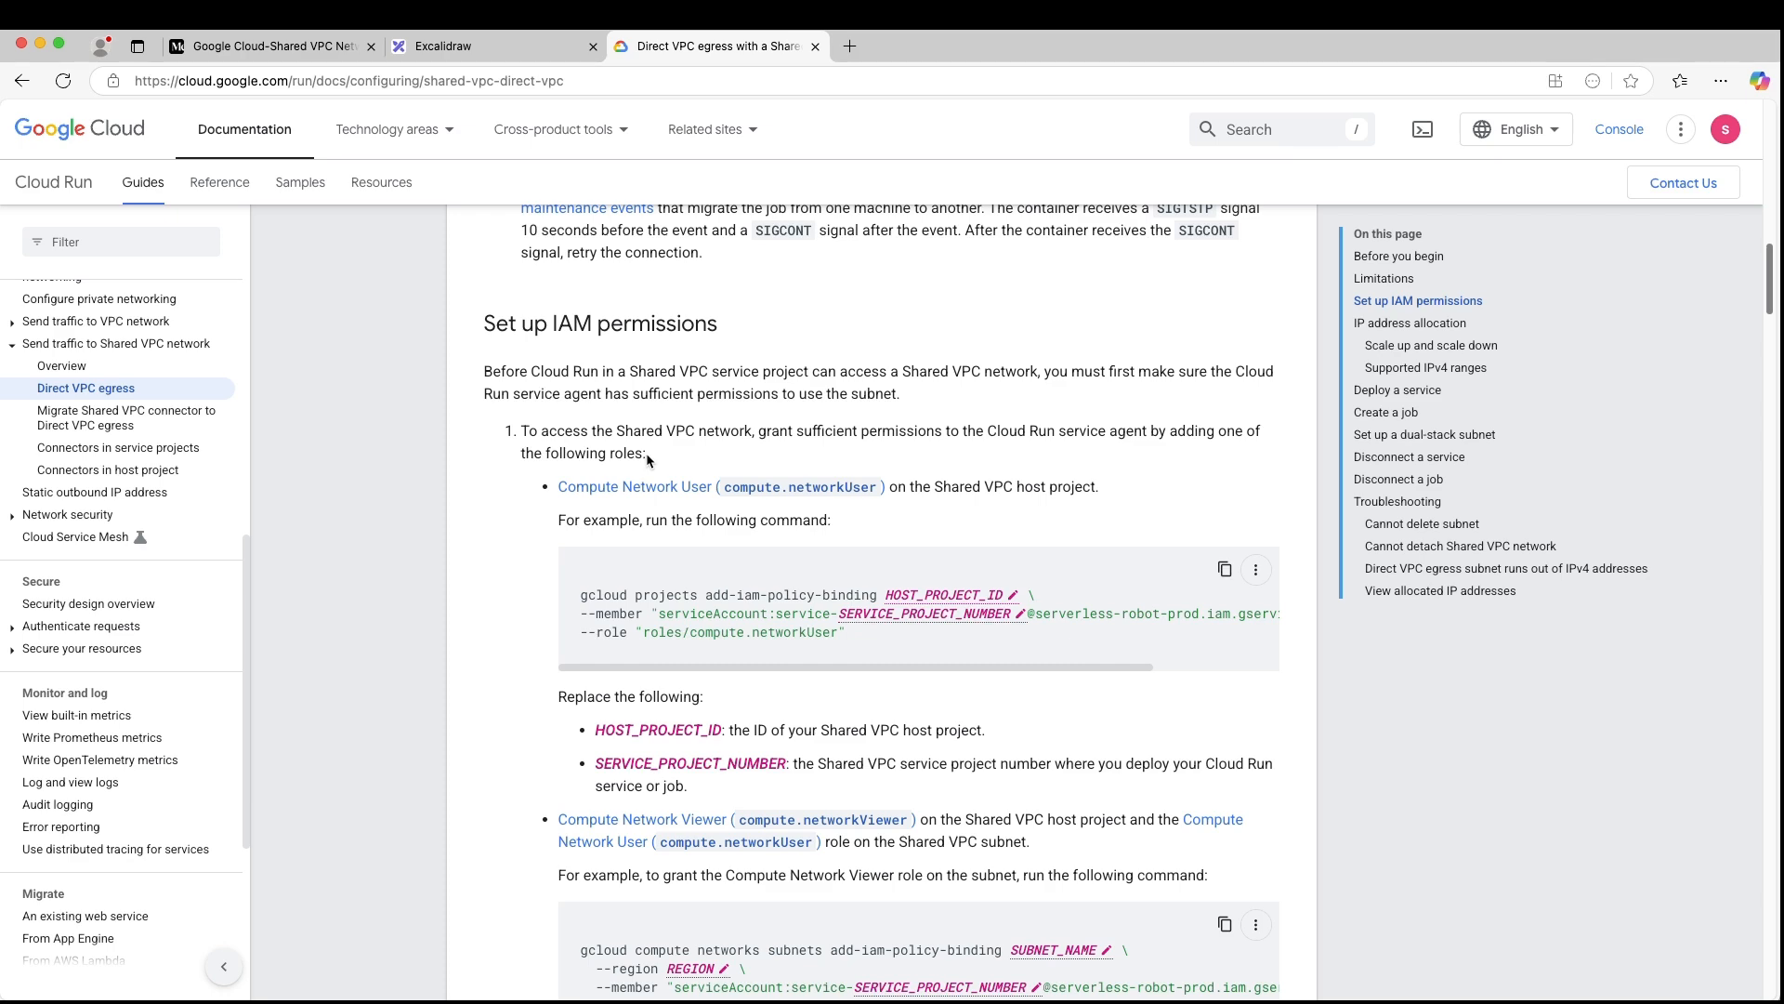
scroll(648, 458, "down", 1)
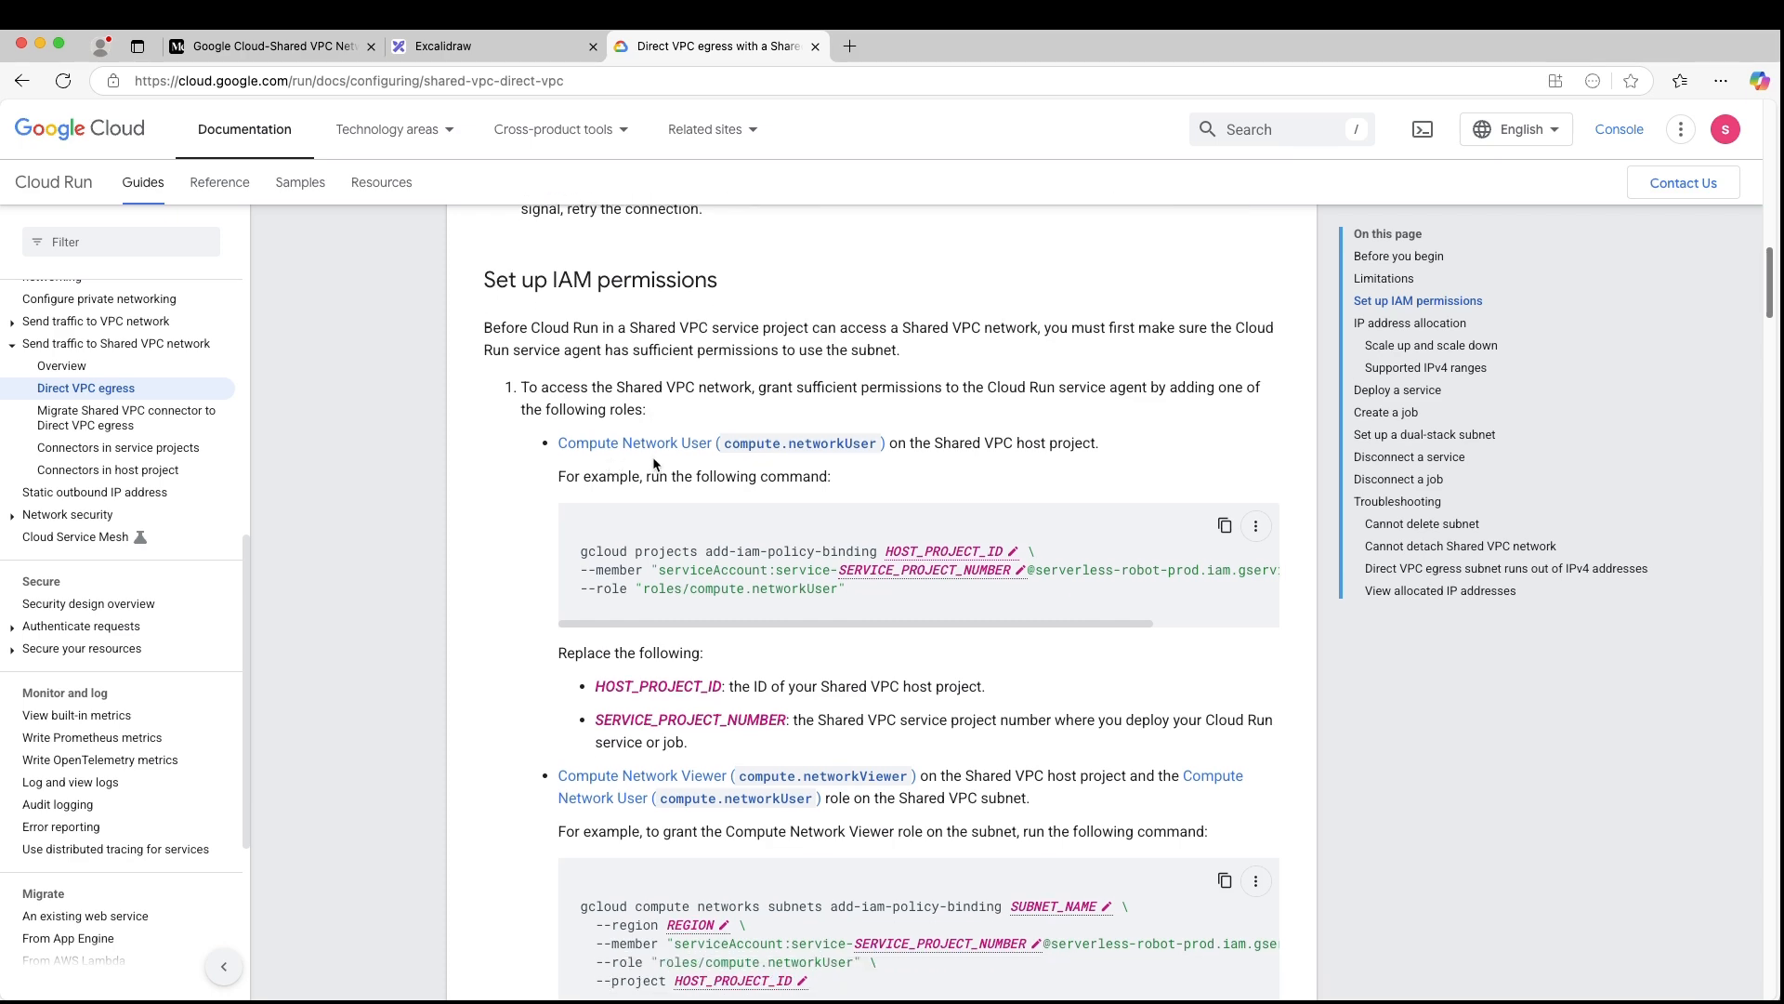
scroll(789, 466, "down", 1)
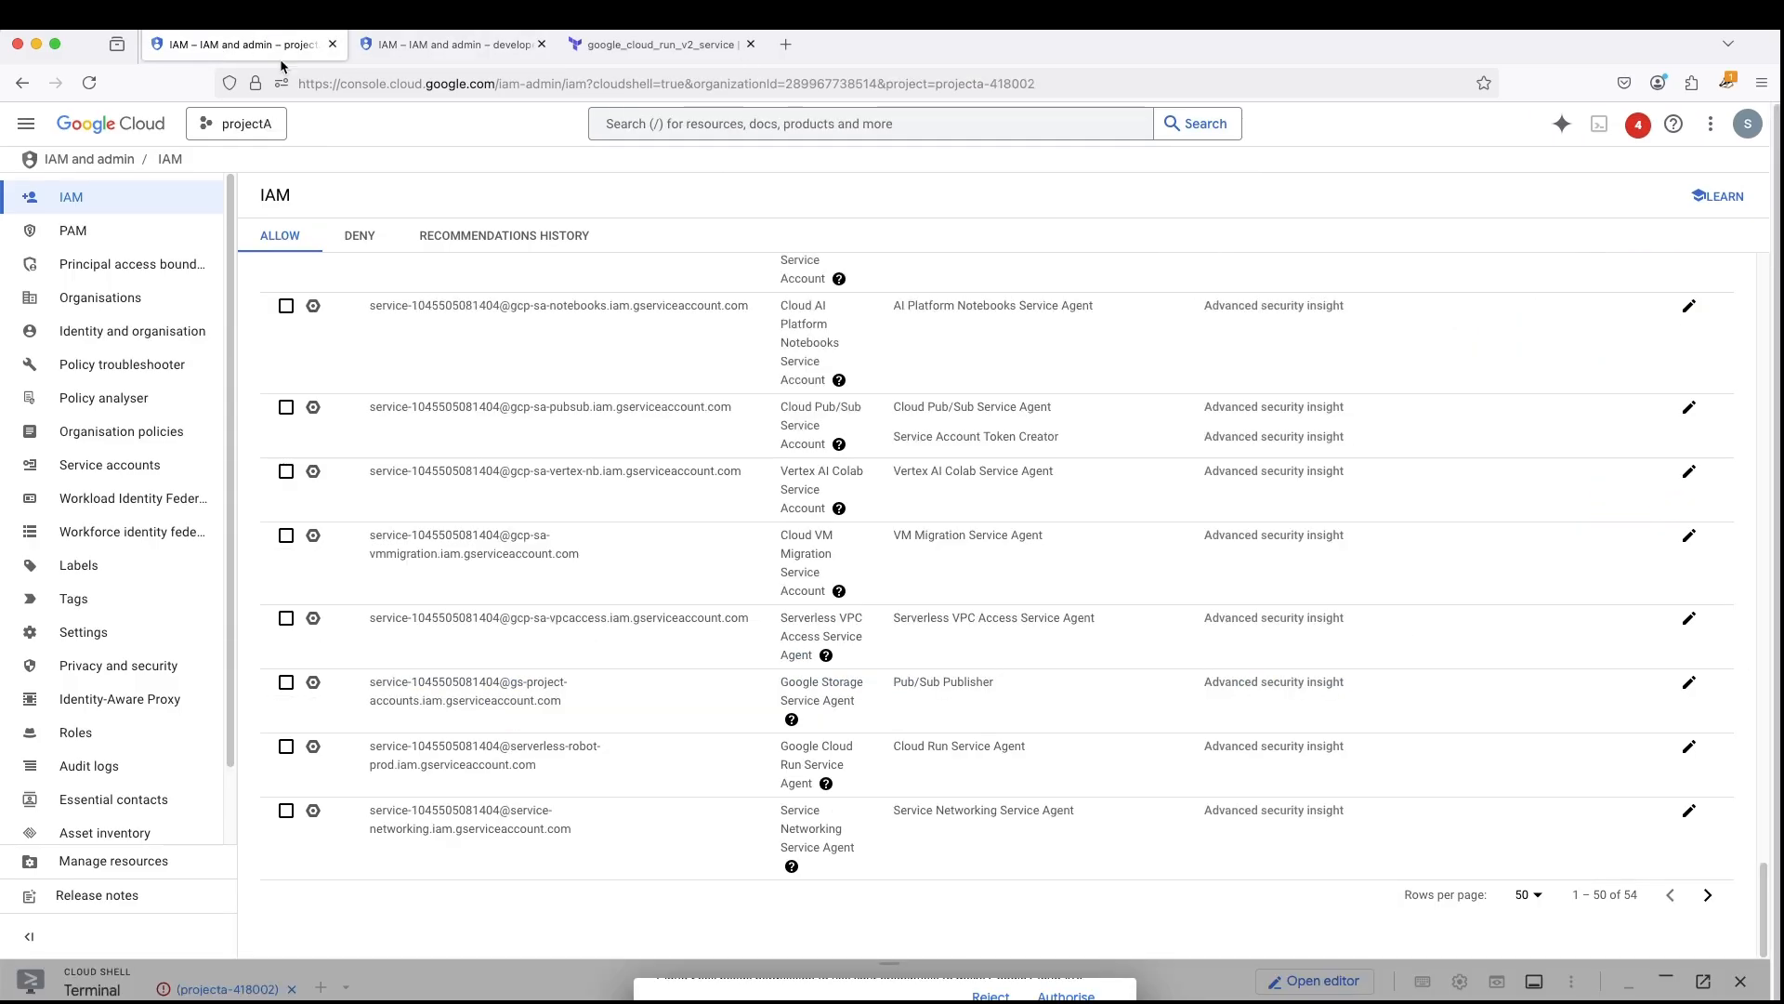
- Switch back to the Google Cloud console and copy projectA's project ID from the resource picker
left_click(223, 124)
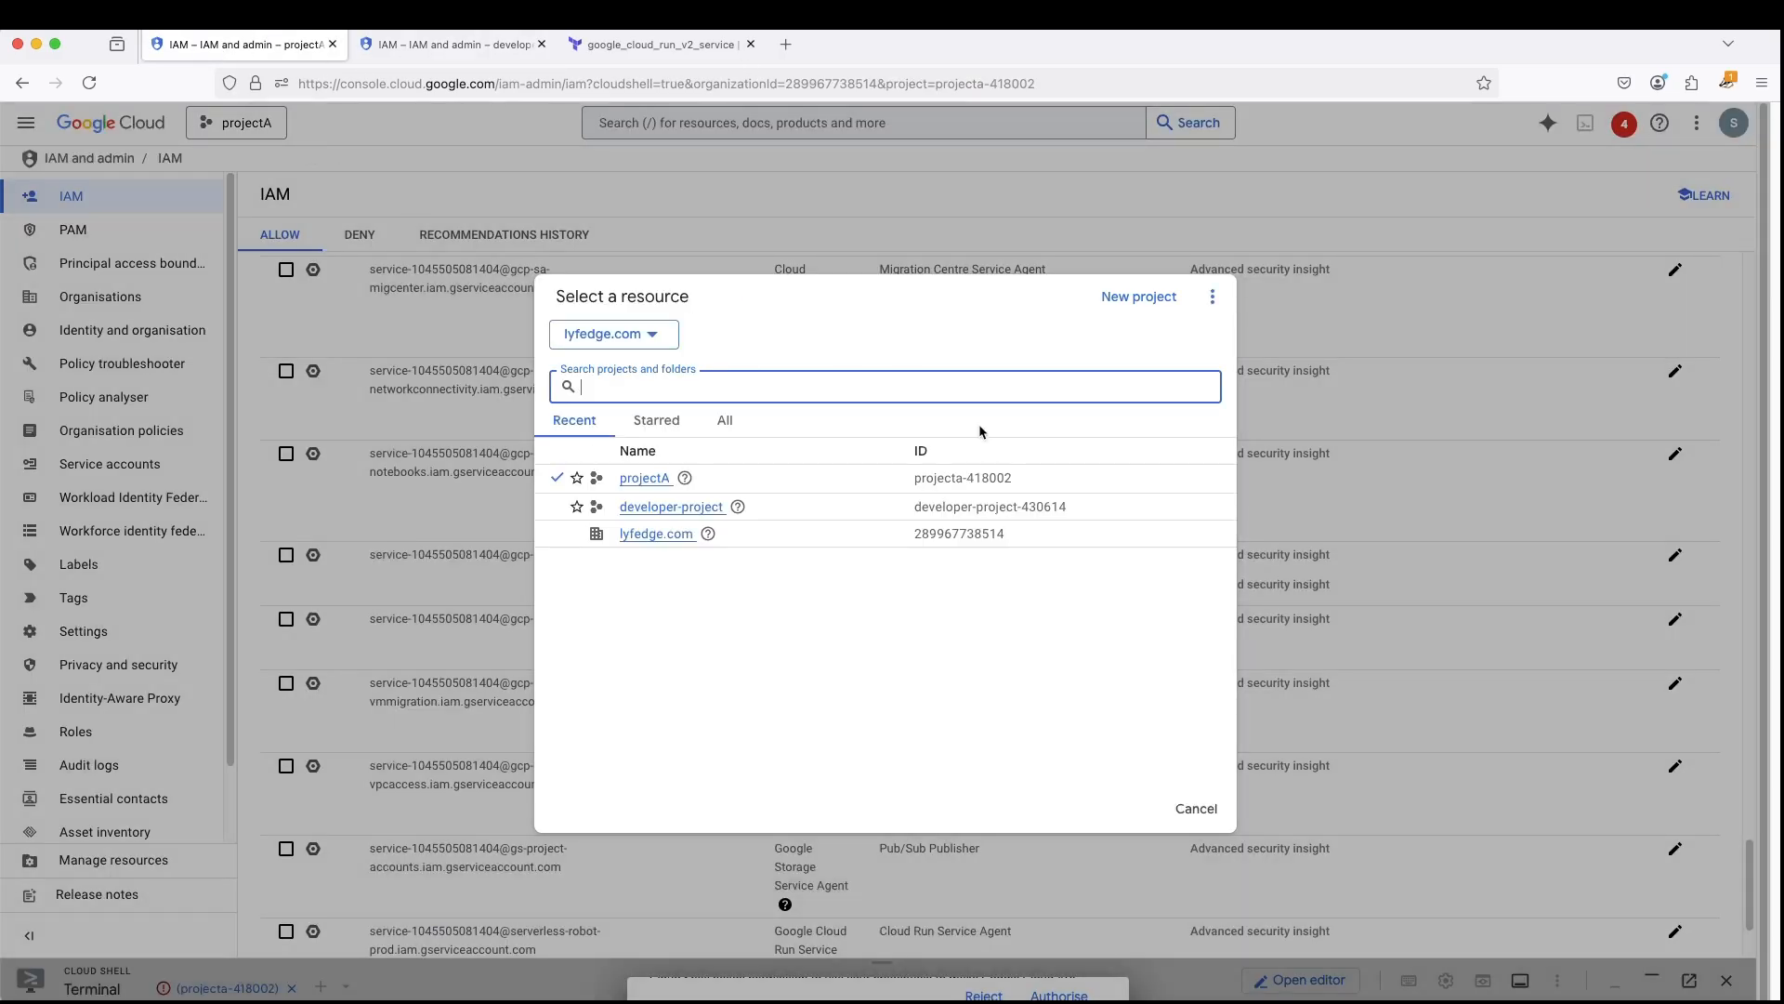
left_click_drag(1031, 485, 913, 490)
key("super+c")
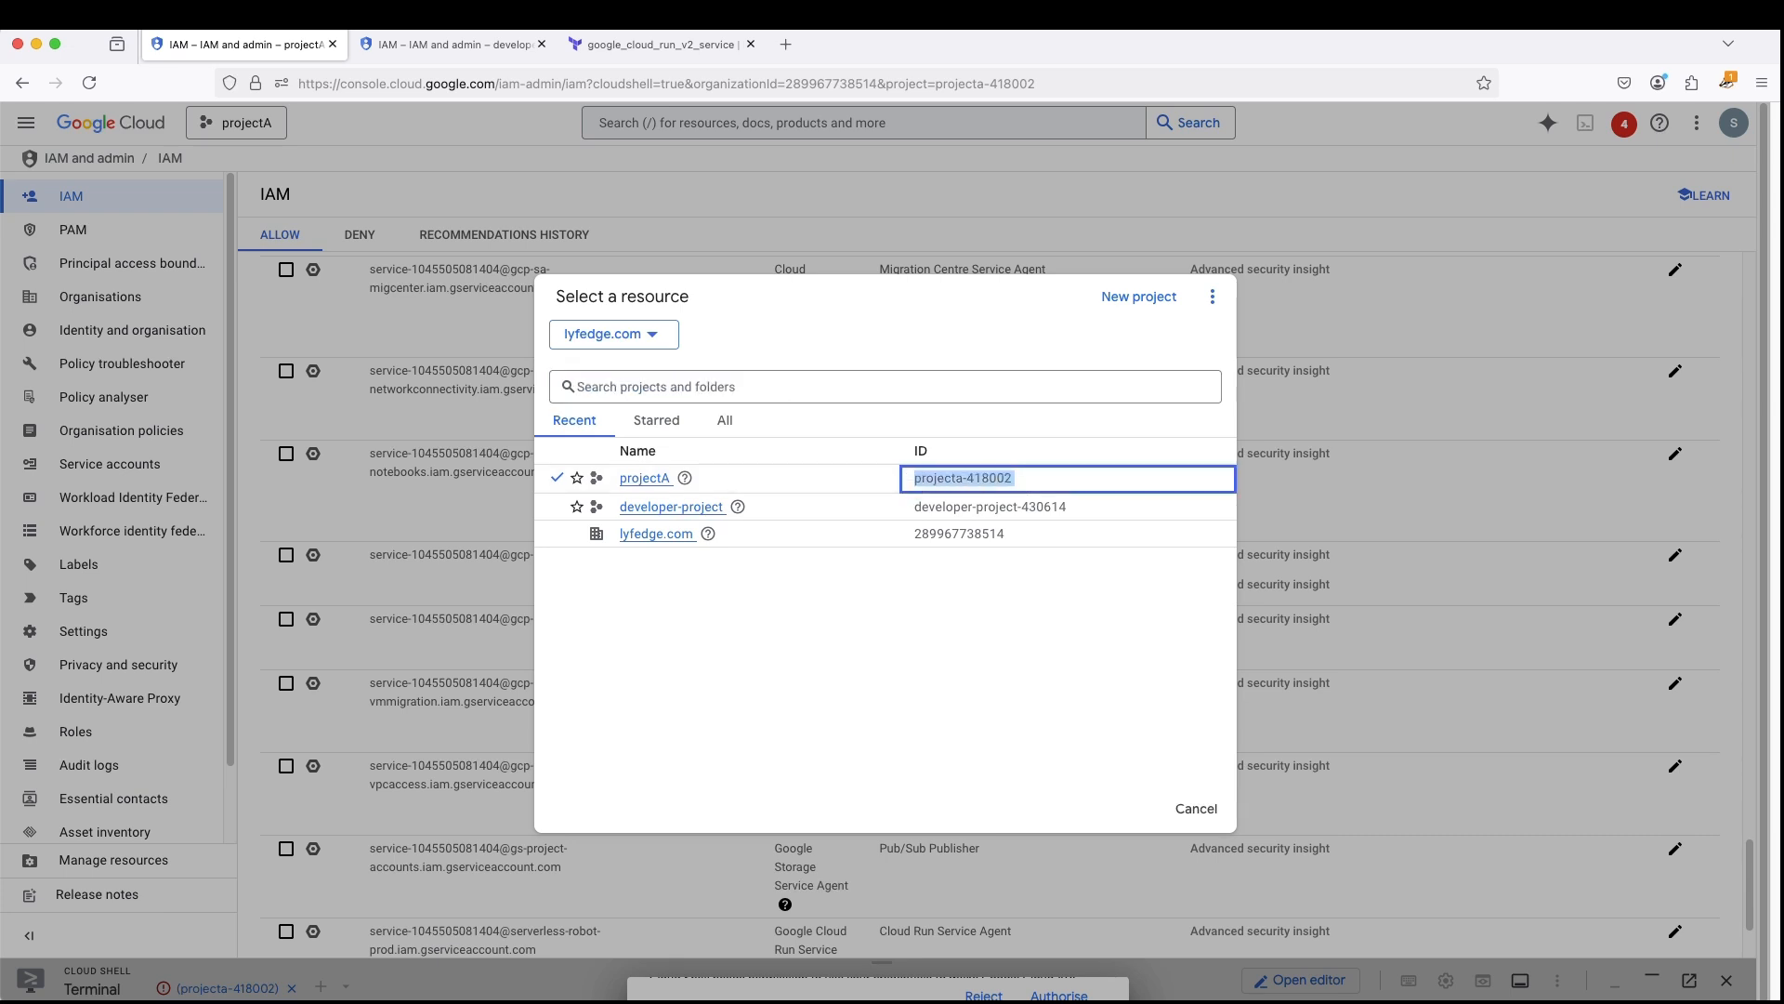
- Switch to the documentation and set HOST_PROJECT_ID in the Compute Network User command to projecta-418002
key("super+Tab")
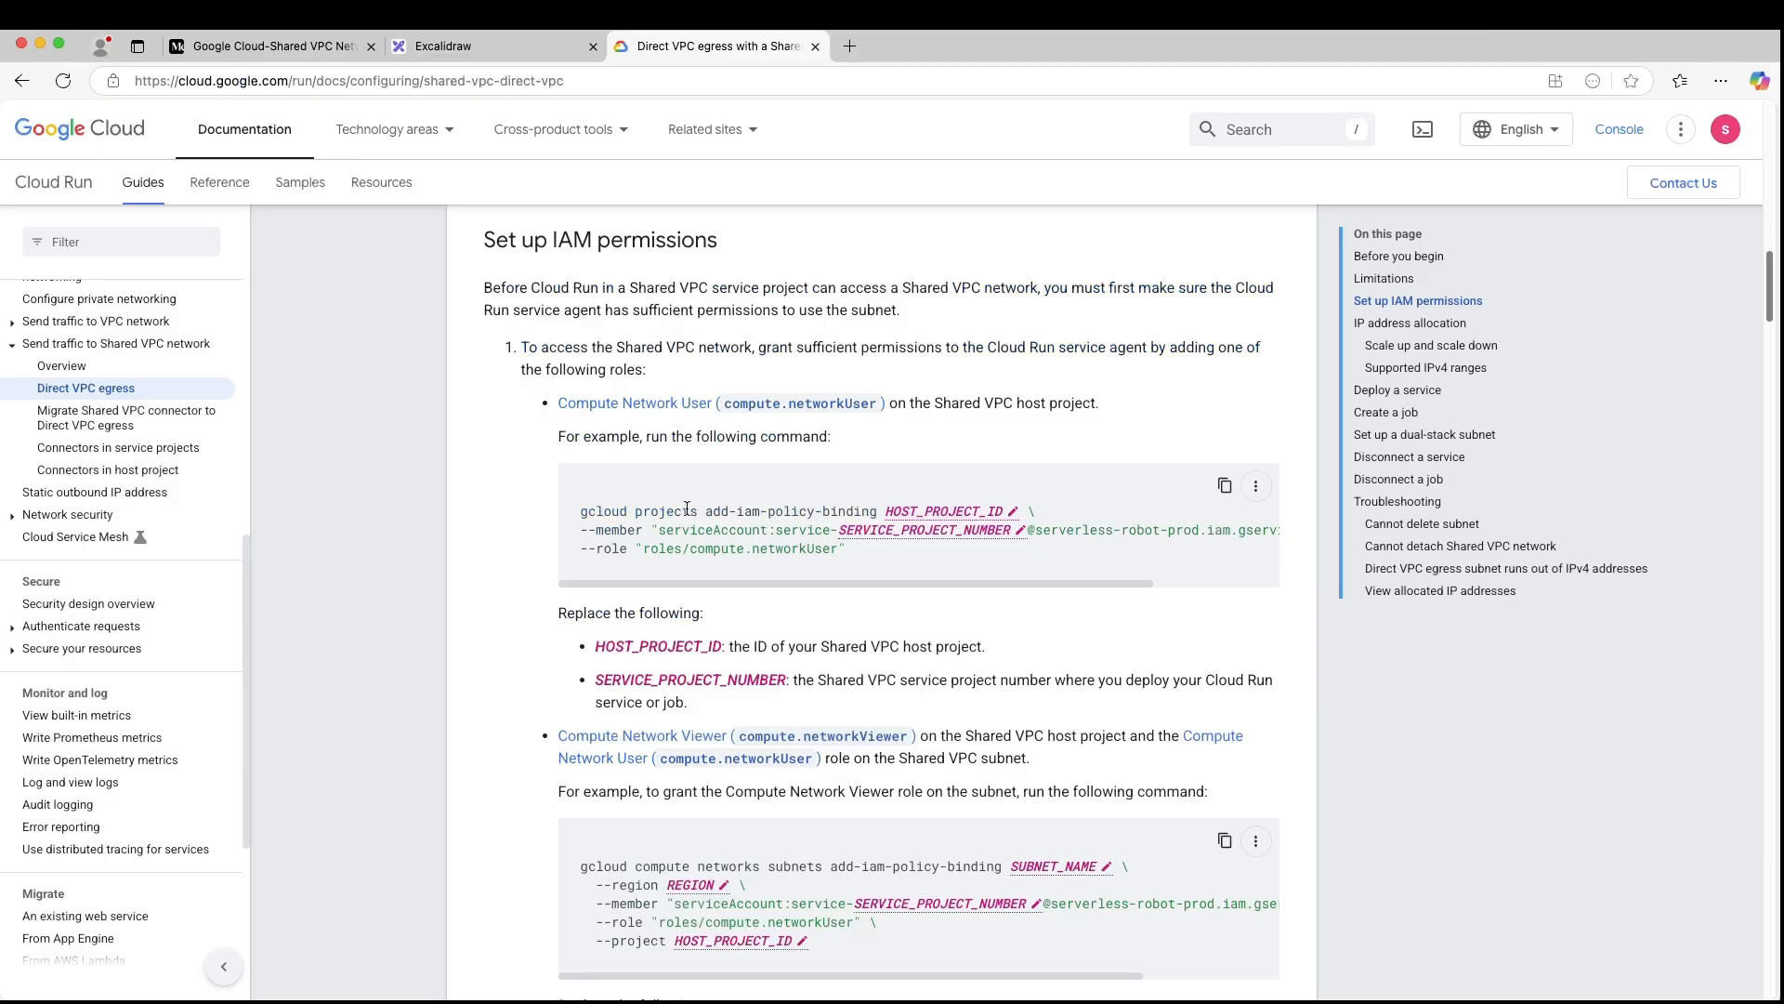
left_click(1013, 515)
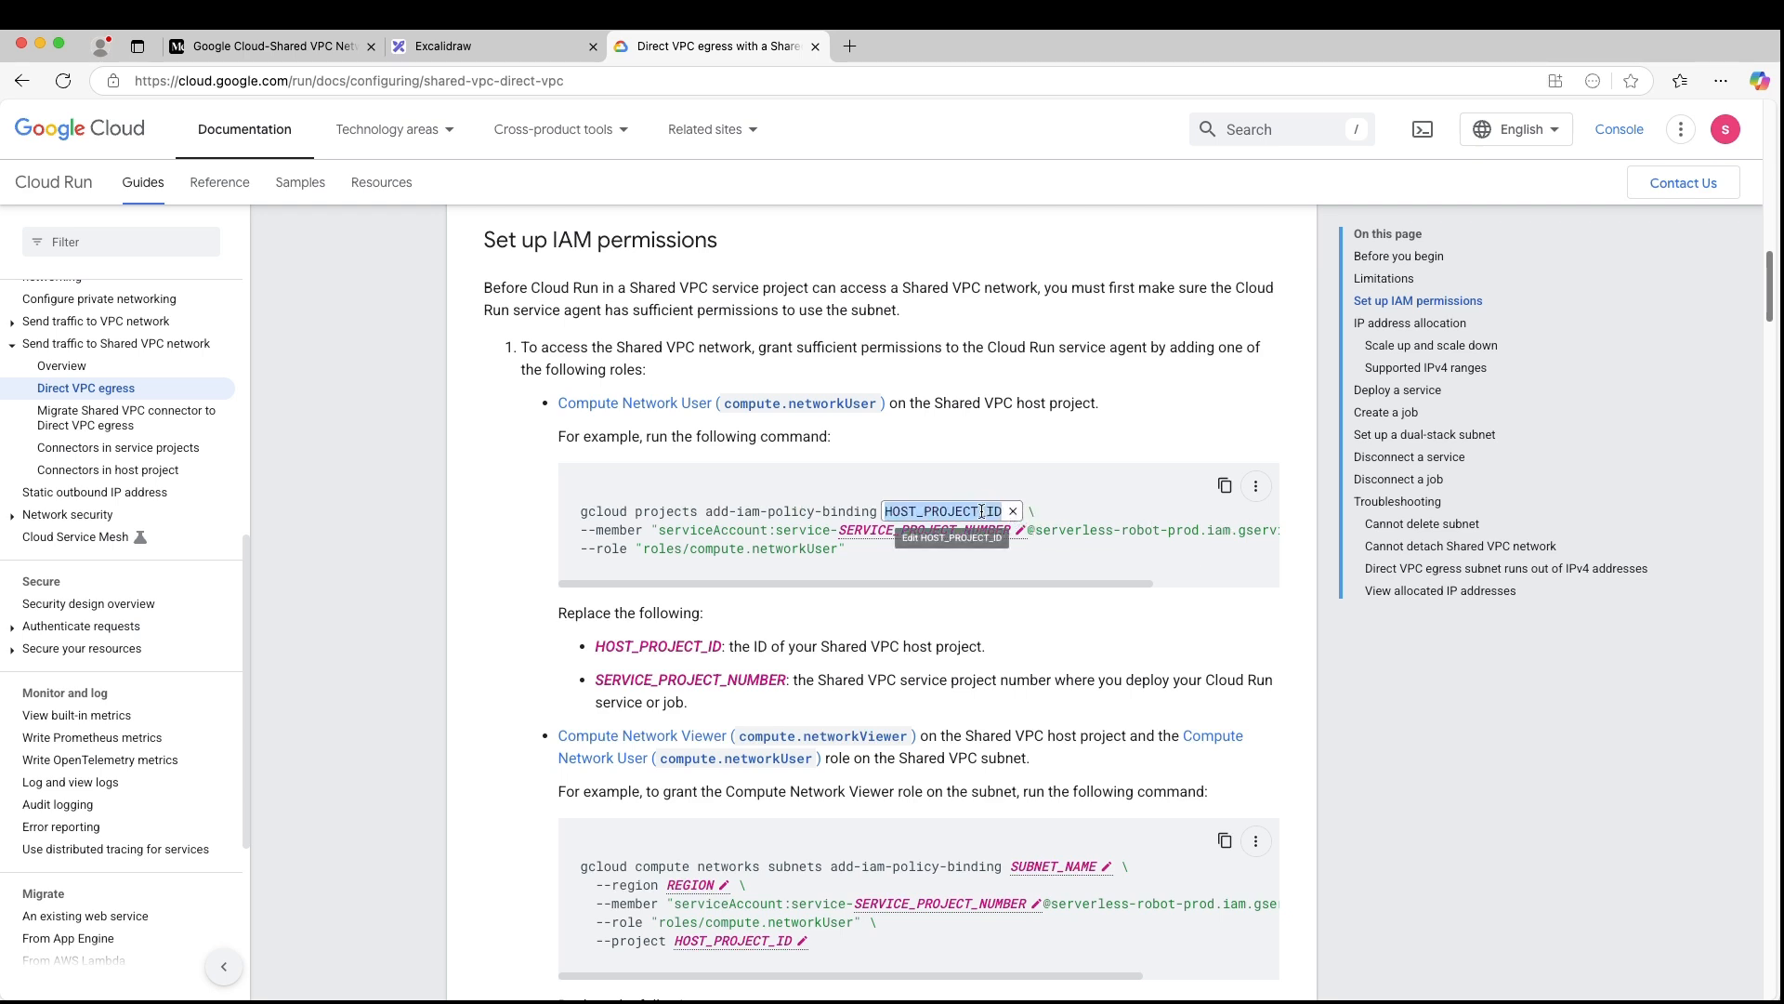
key("super+v")
key("BackSpace")
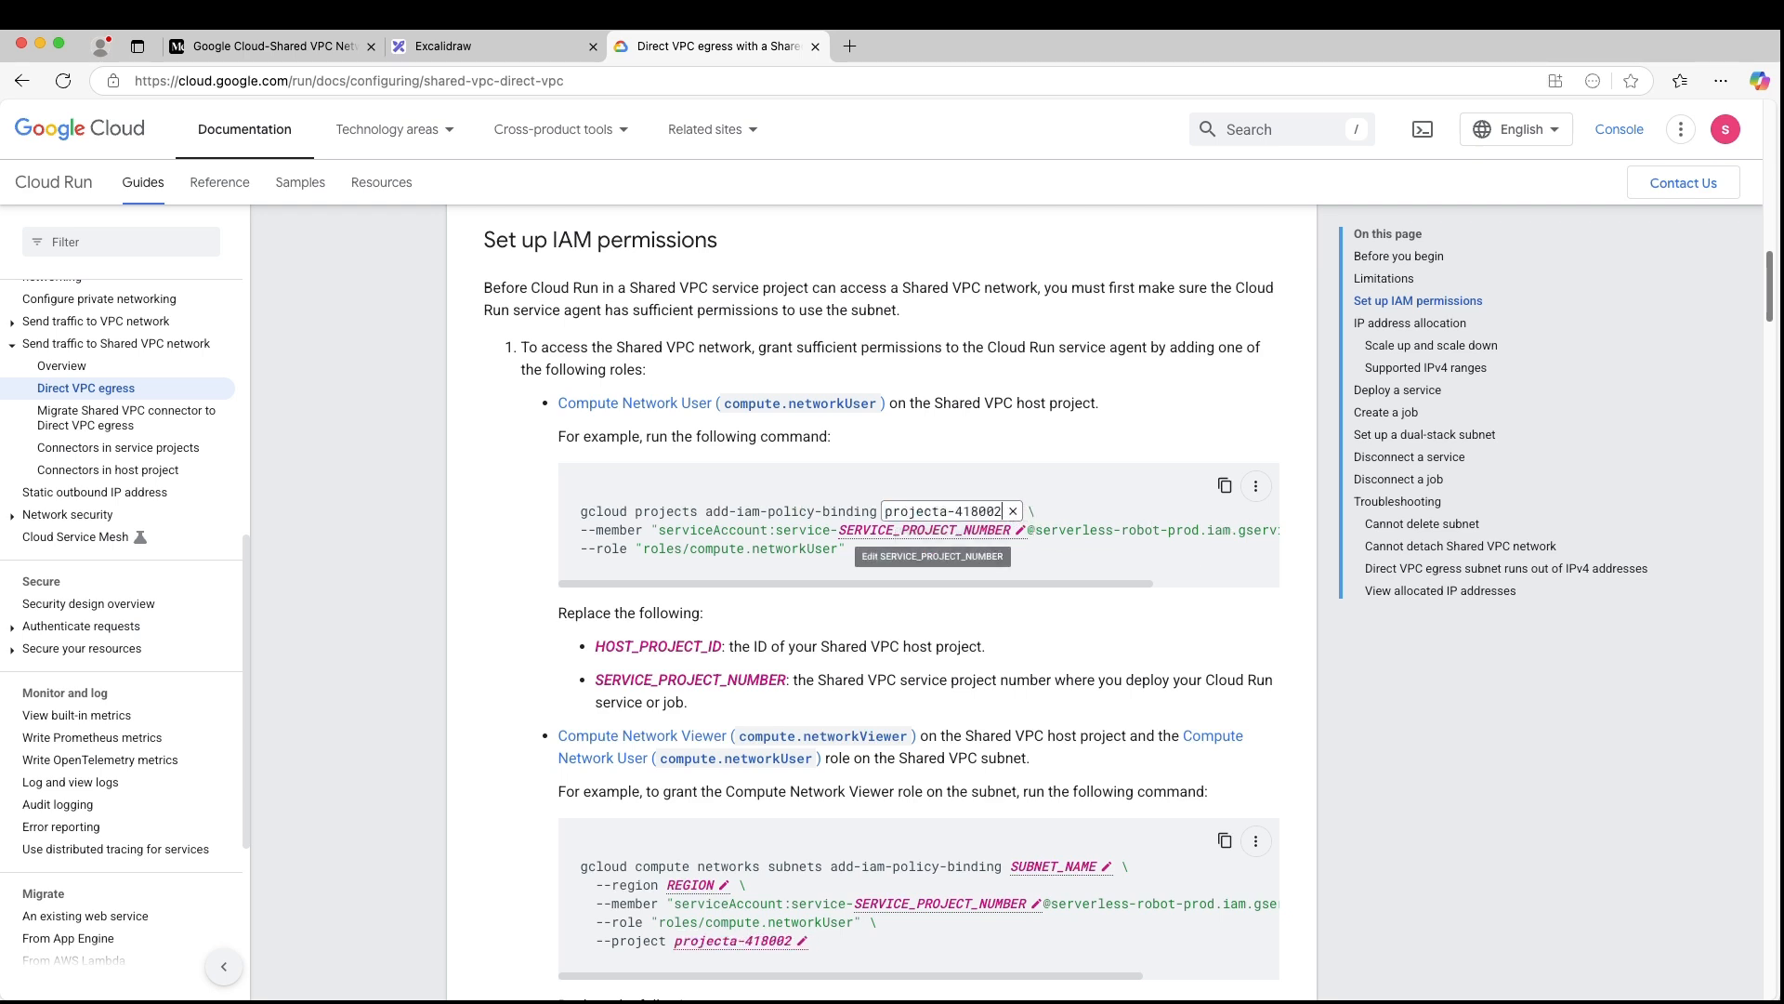
key("Return")
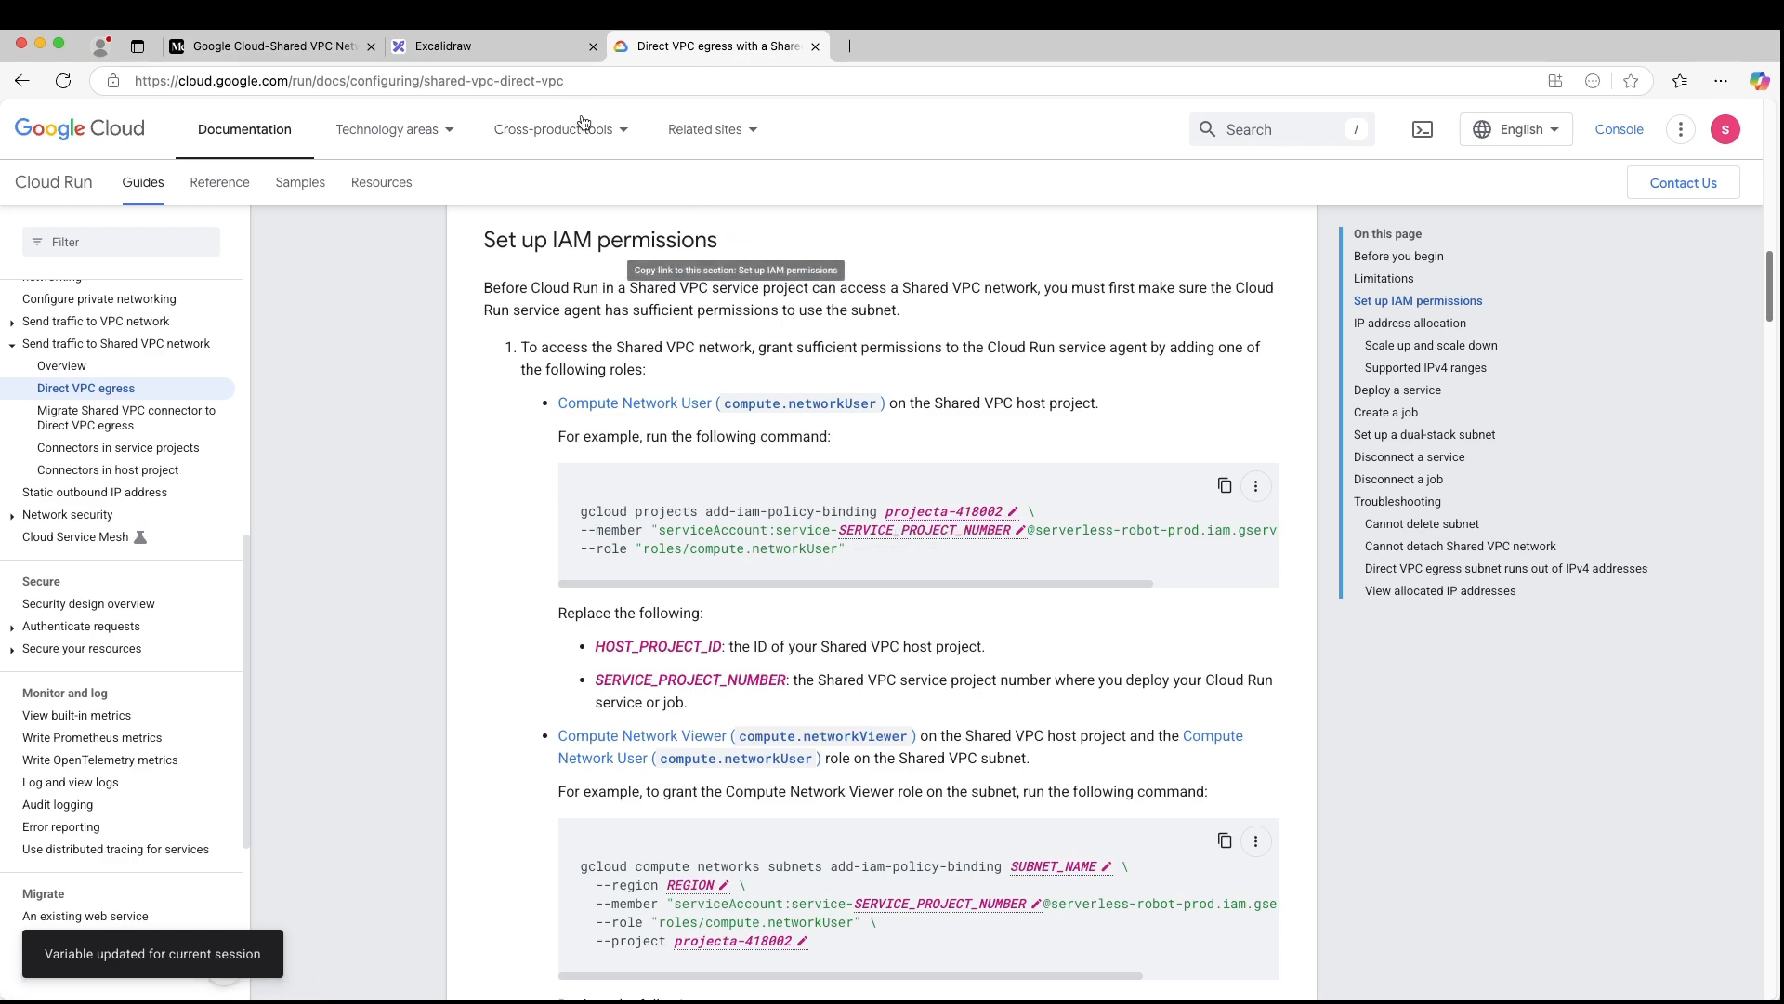
- Switch to the console, dismiss the resource picker and copy the project number from projectA's Cloud overview dashboard
key("super+Tab")
left_click_drag(1085, 513, 1060, 509)
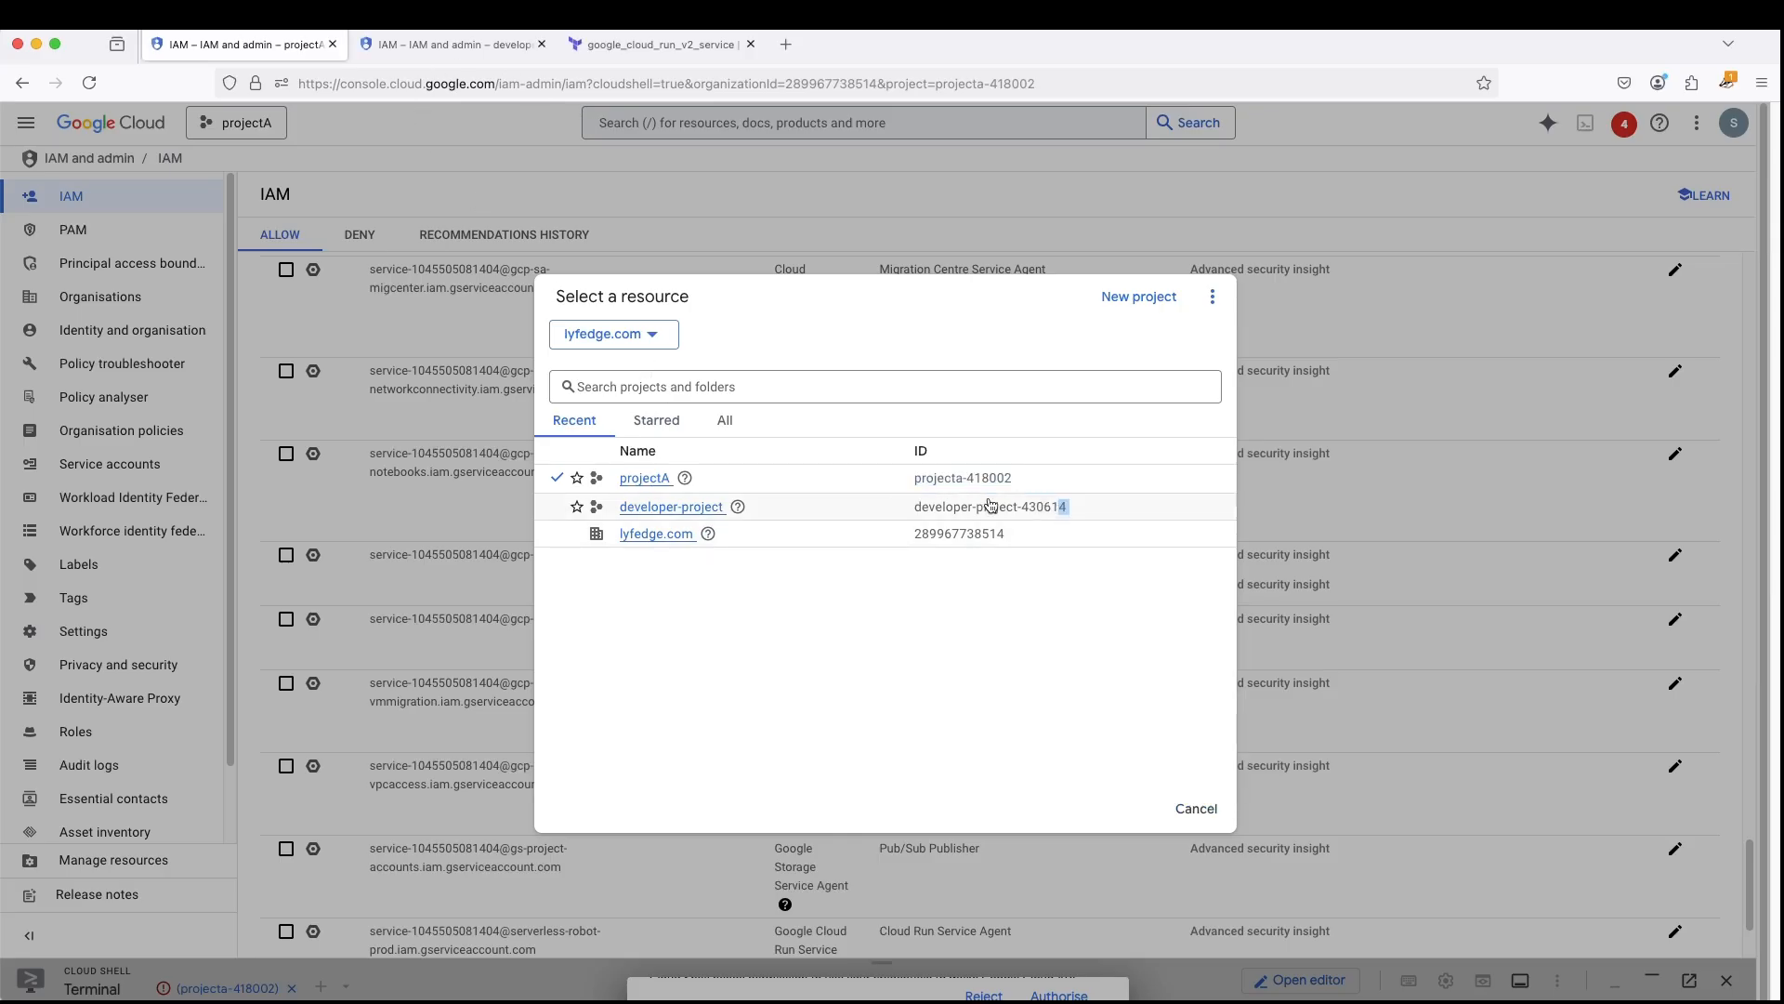
left_click(1198, 809)
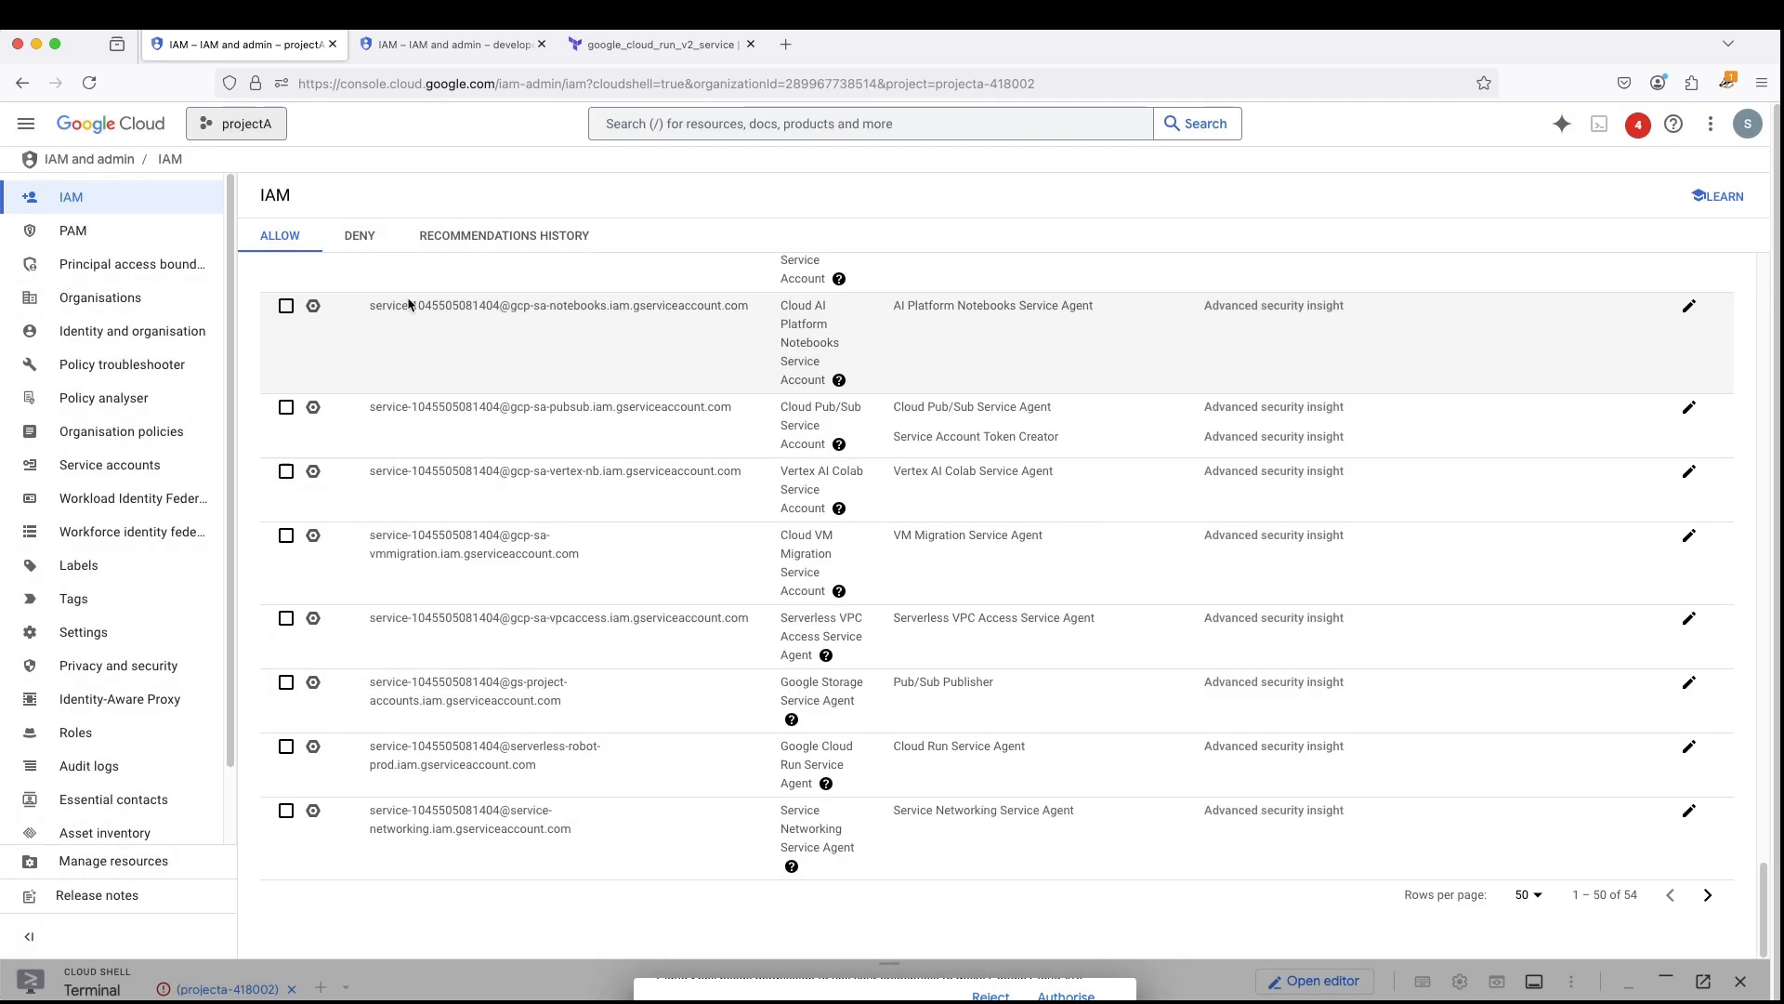
left_click(26, 122)
mouse_move(107, 210)
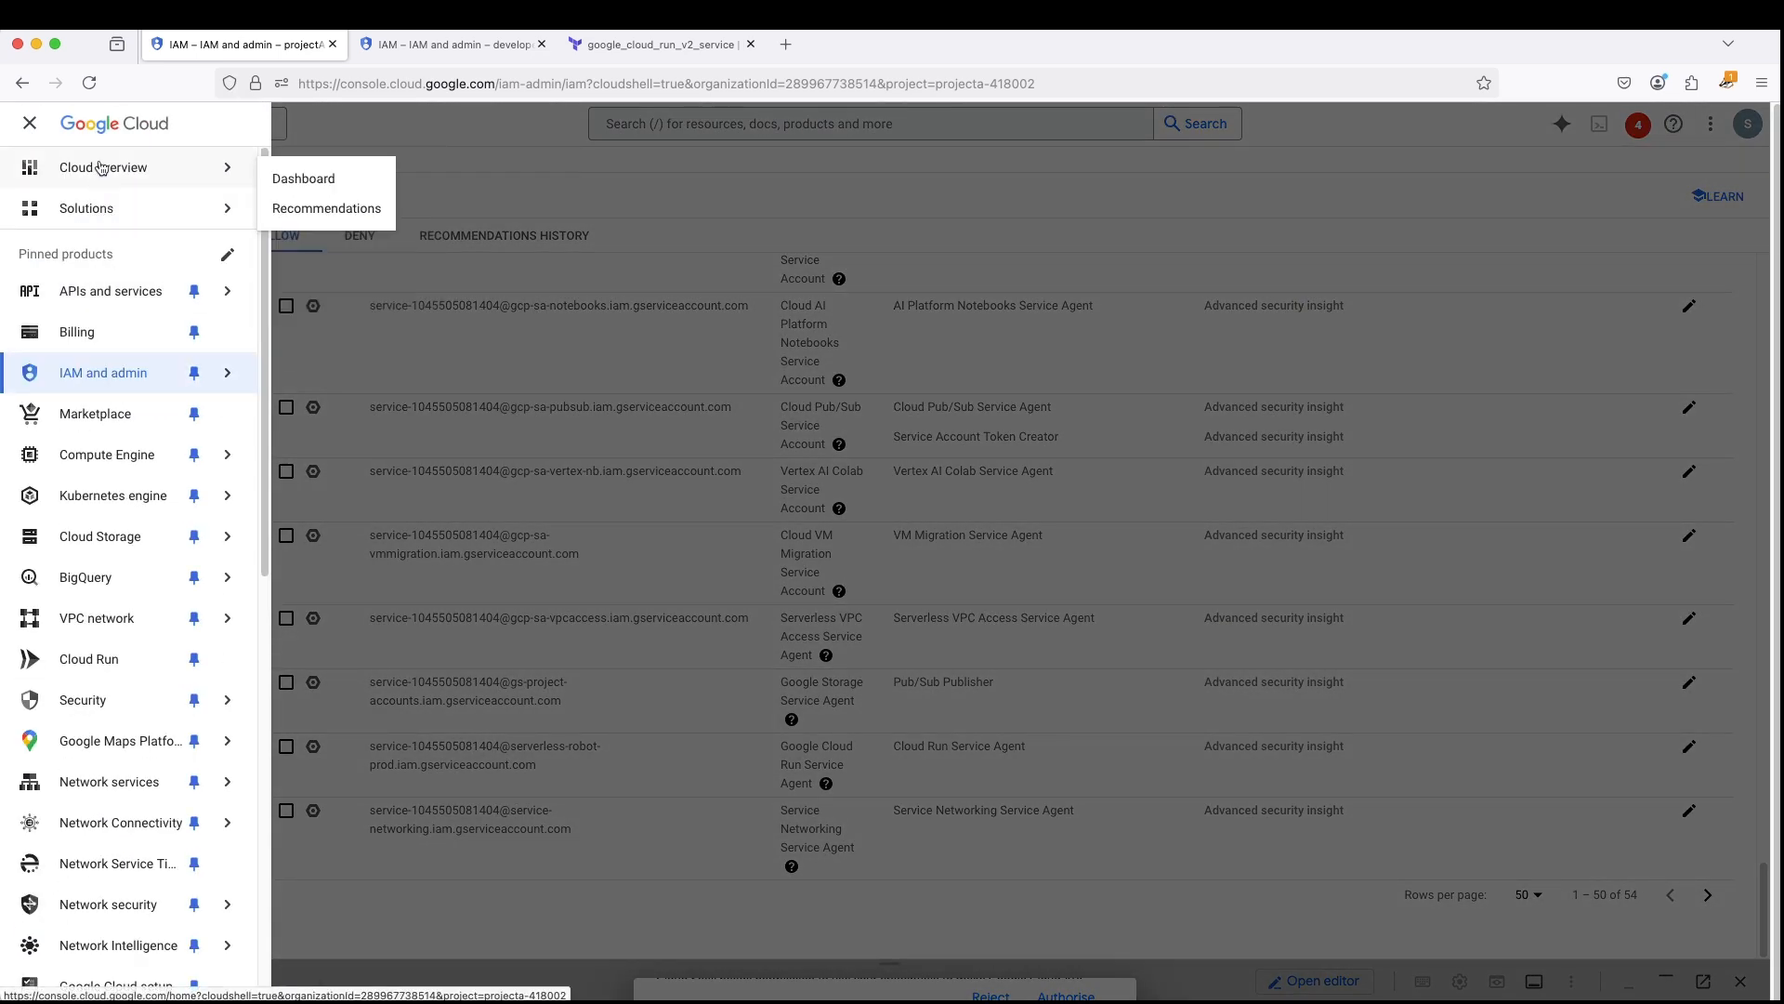
left_click(97, 167)
left_click_drag(361, 340, 252, 337)
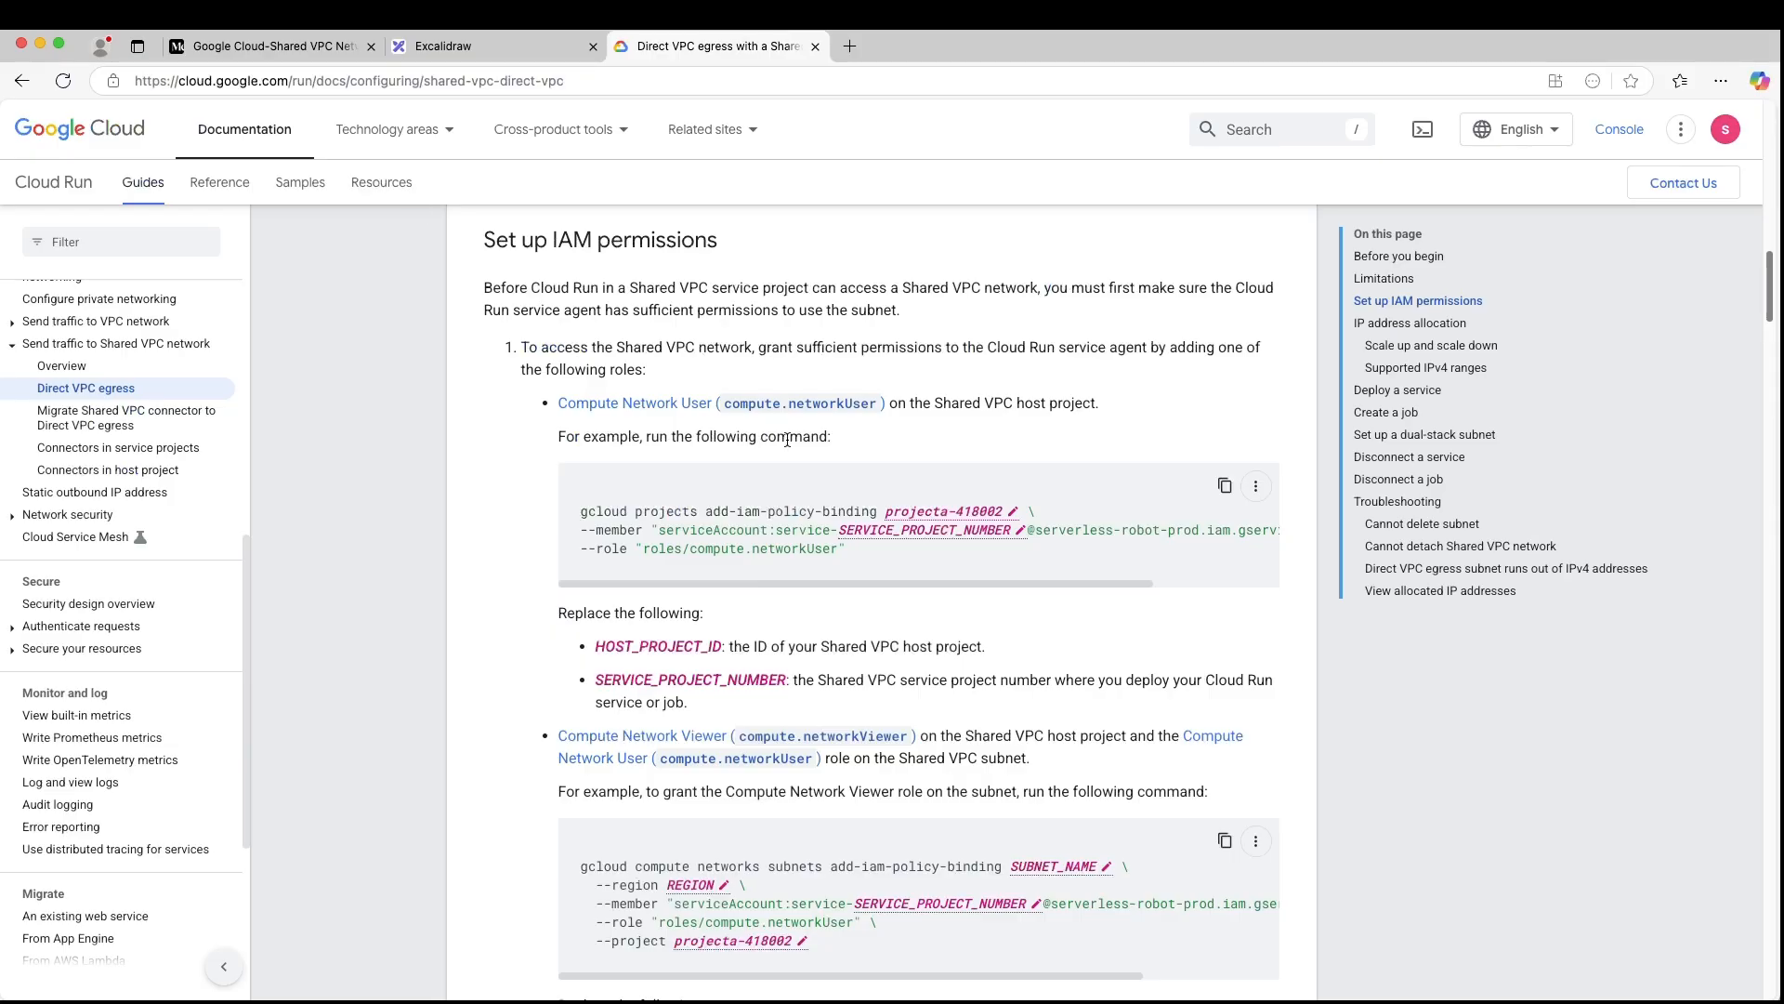
- In the documentation's Compute Network User command, set SERVICE_PROJECT_NUMBER to the copied project number without the leading space
left_click(1017, 530)
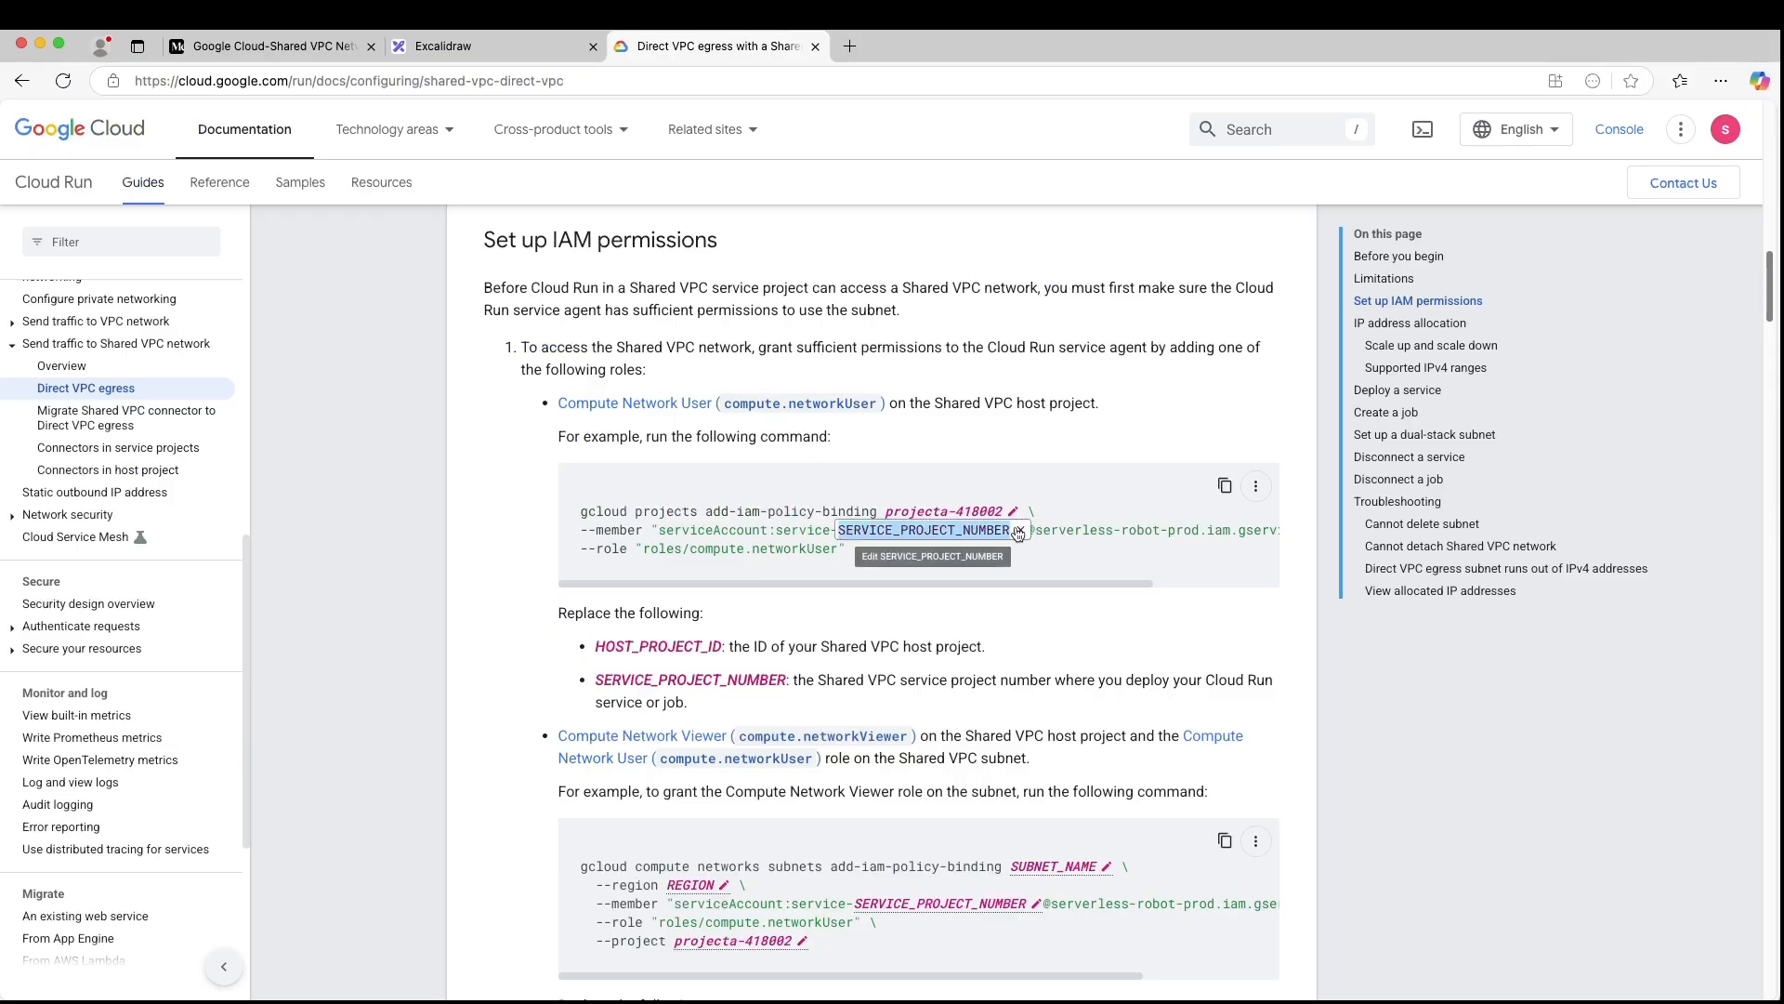
key("super+v")
key("BackSpace")
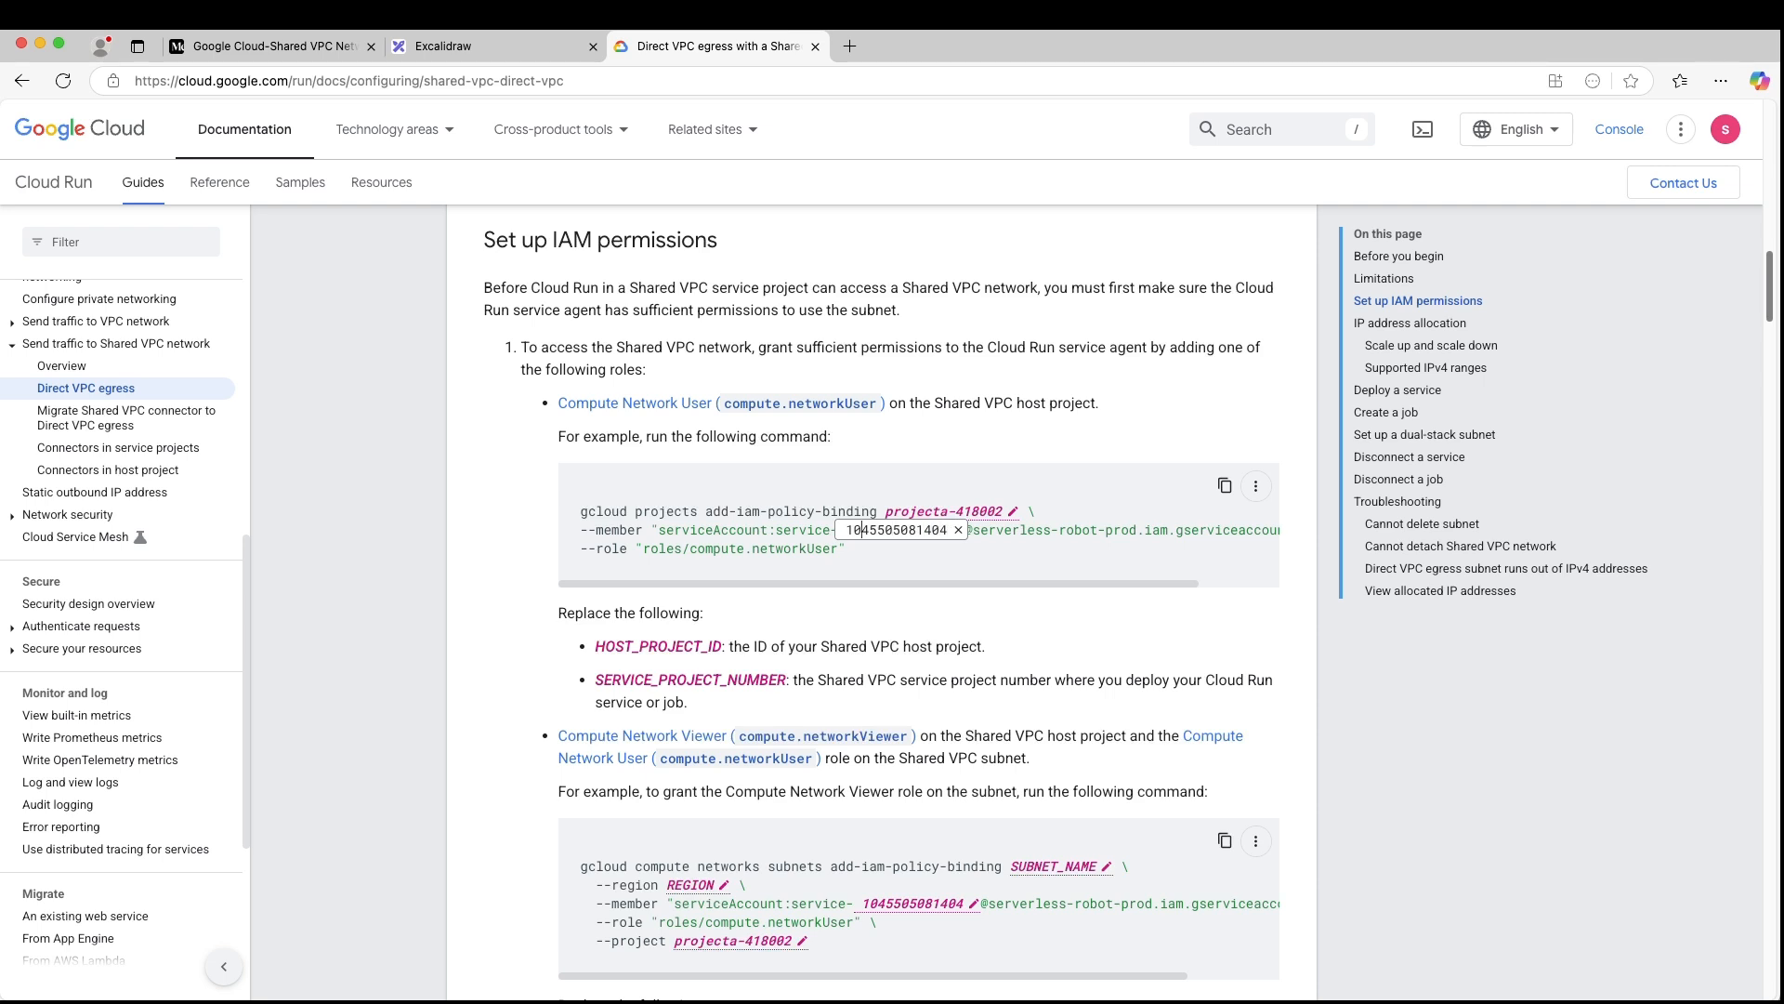
key("BackSpace")
key("Return")
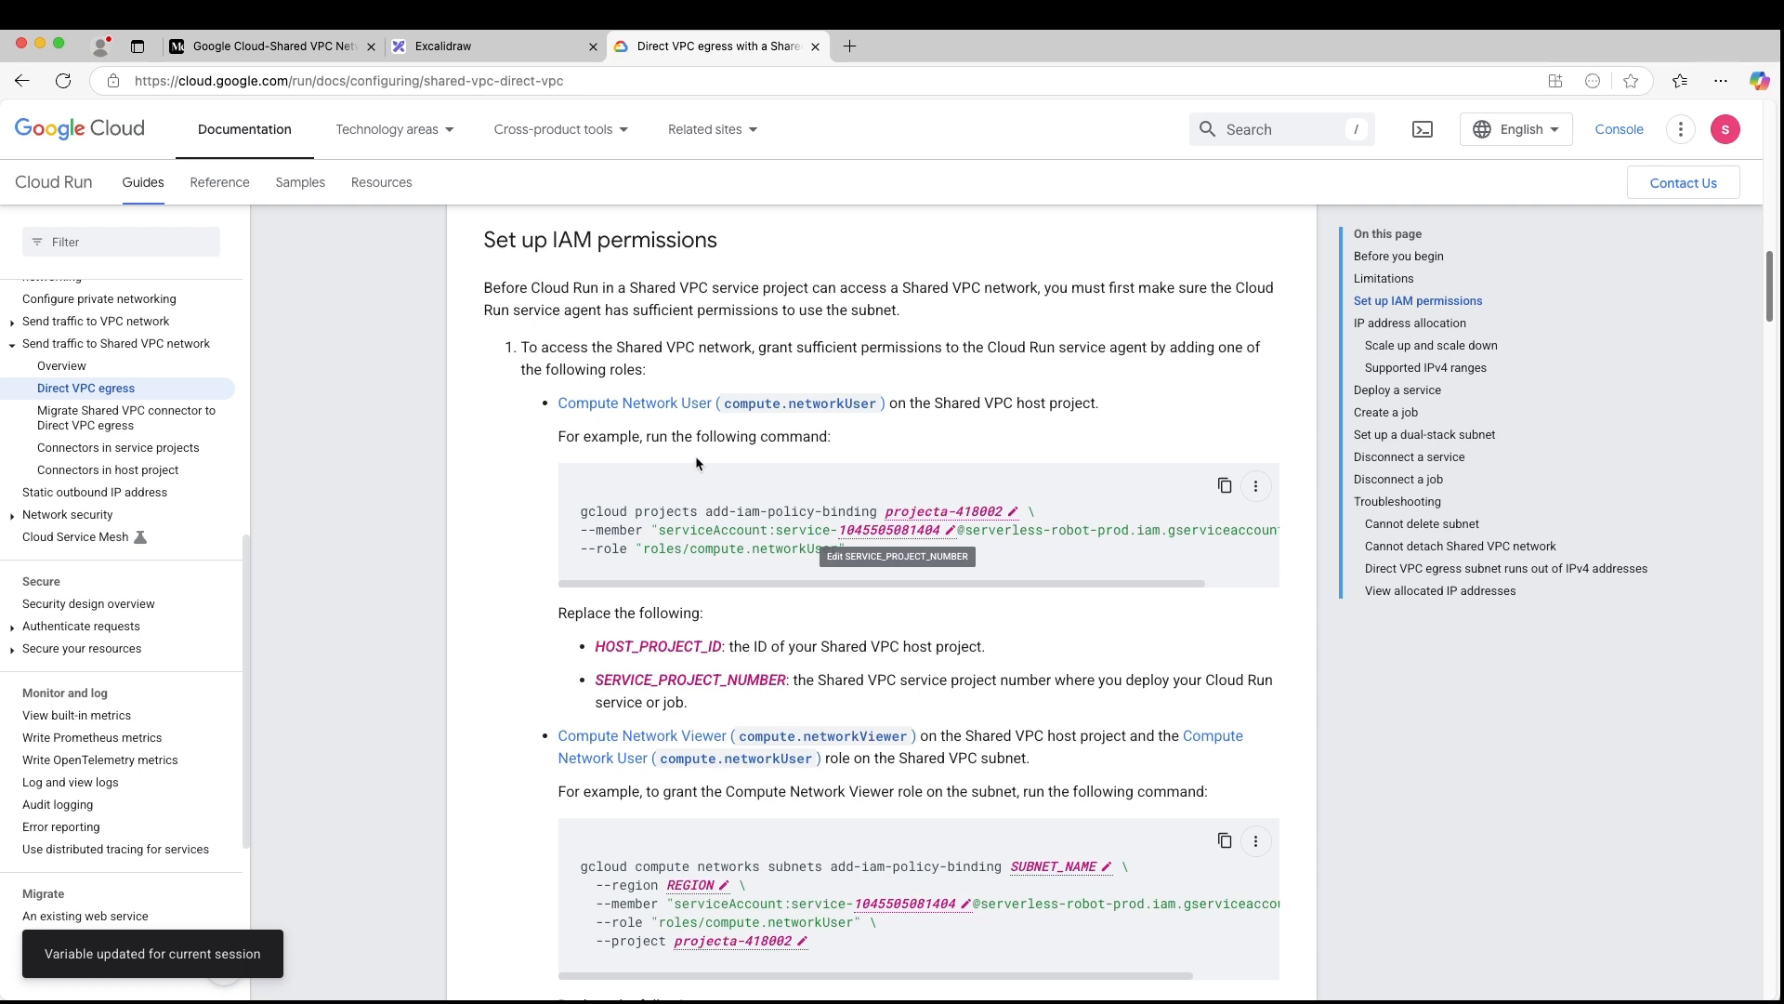
- Copy the gcloud command that grants roles/compute.networkUser on projecta-418002, then switch to the Google Cloud console and authorise Cloud Shell
left_click_drag(1101, 402, 937, 403)
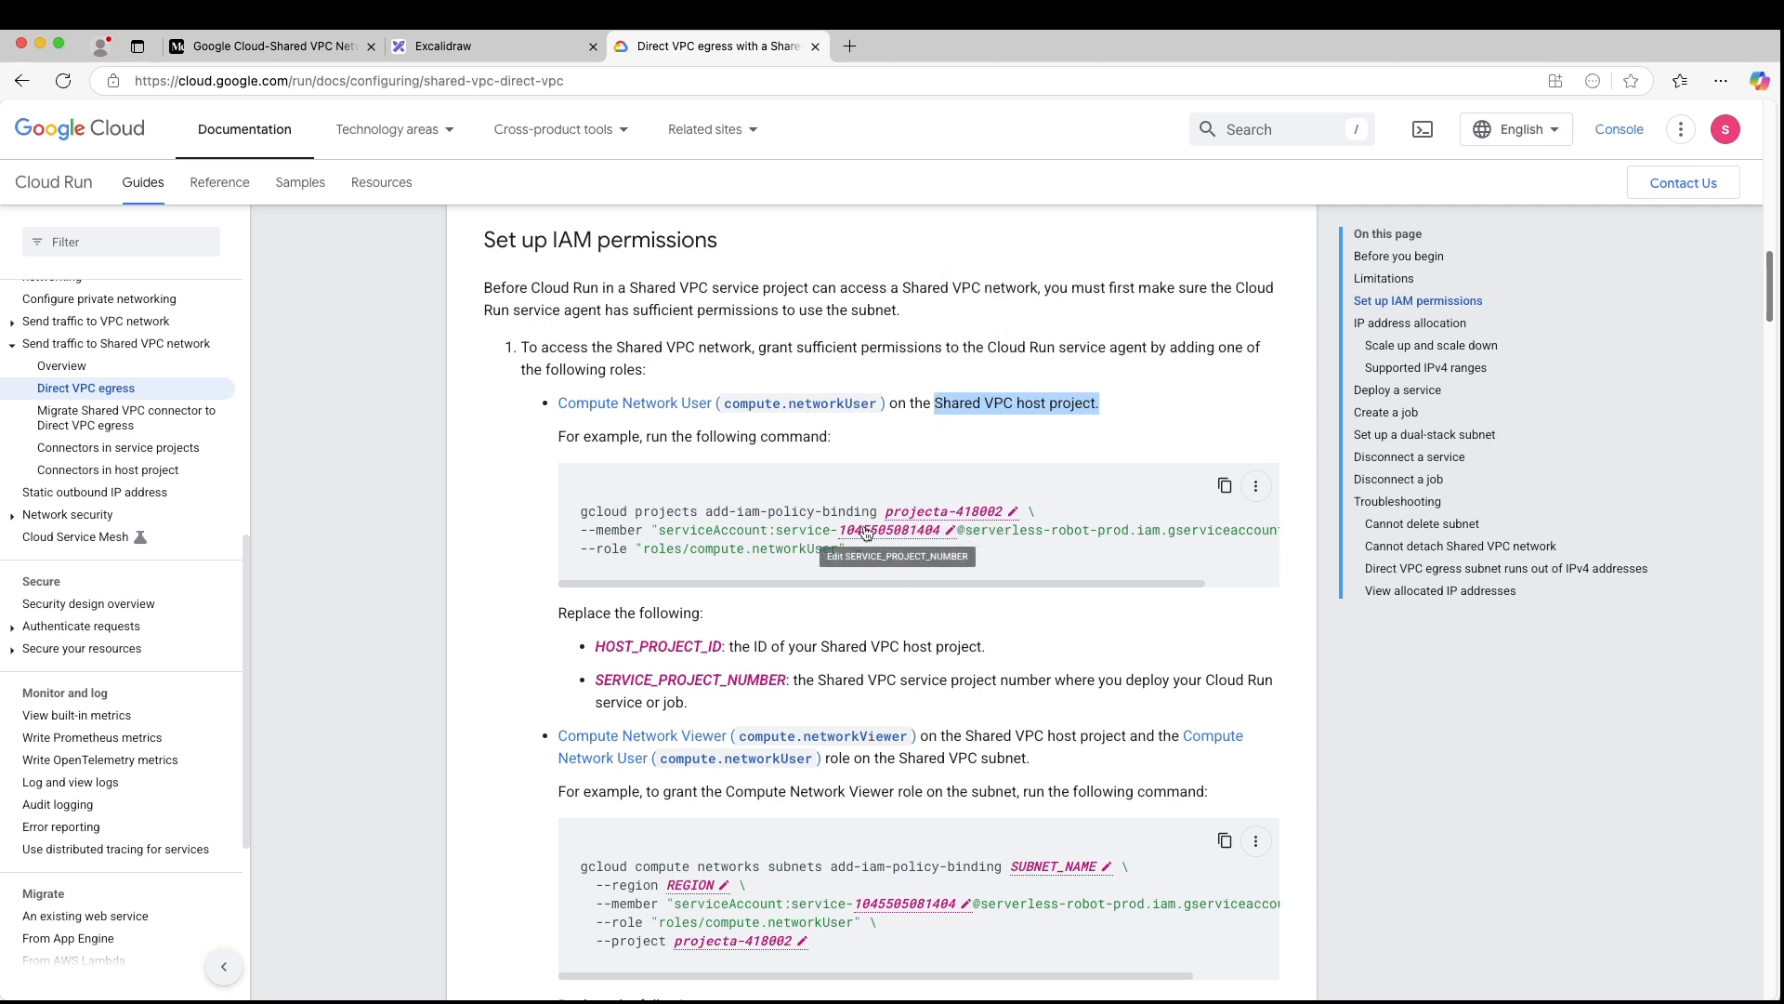
left_click(1224, 486)
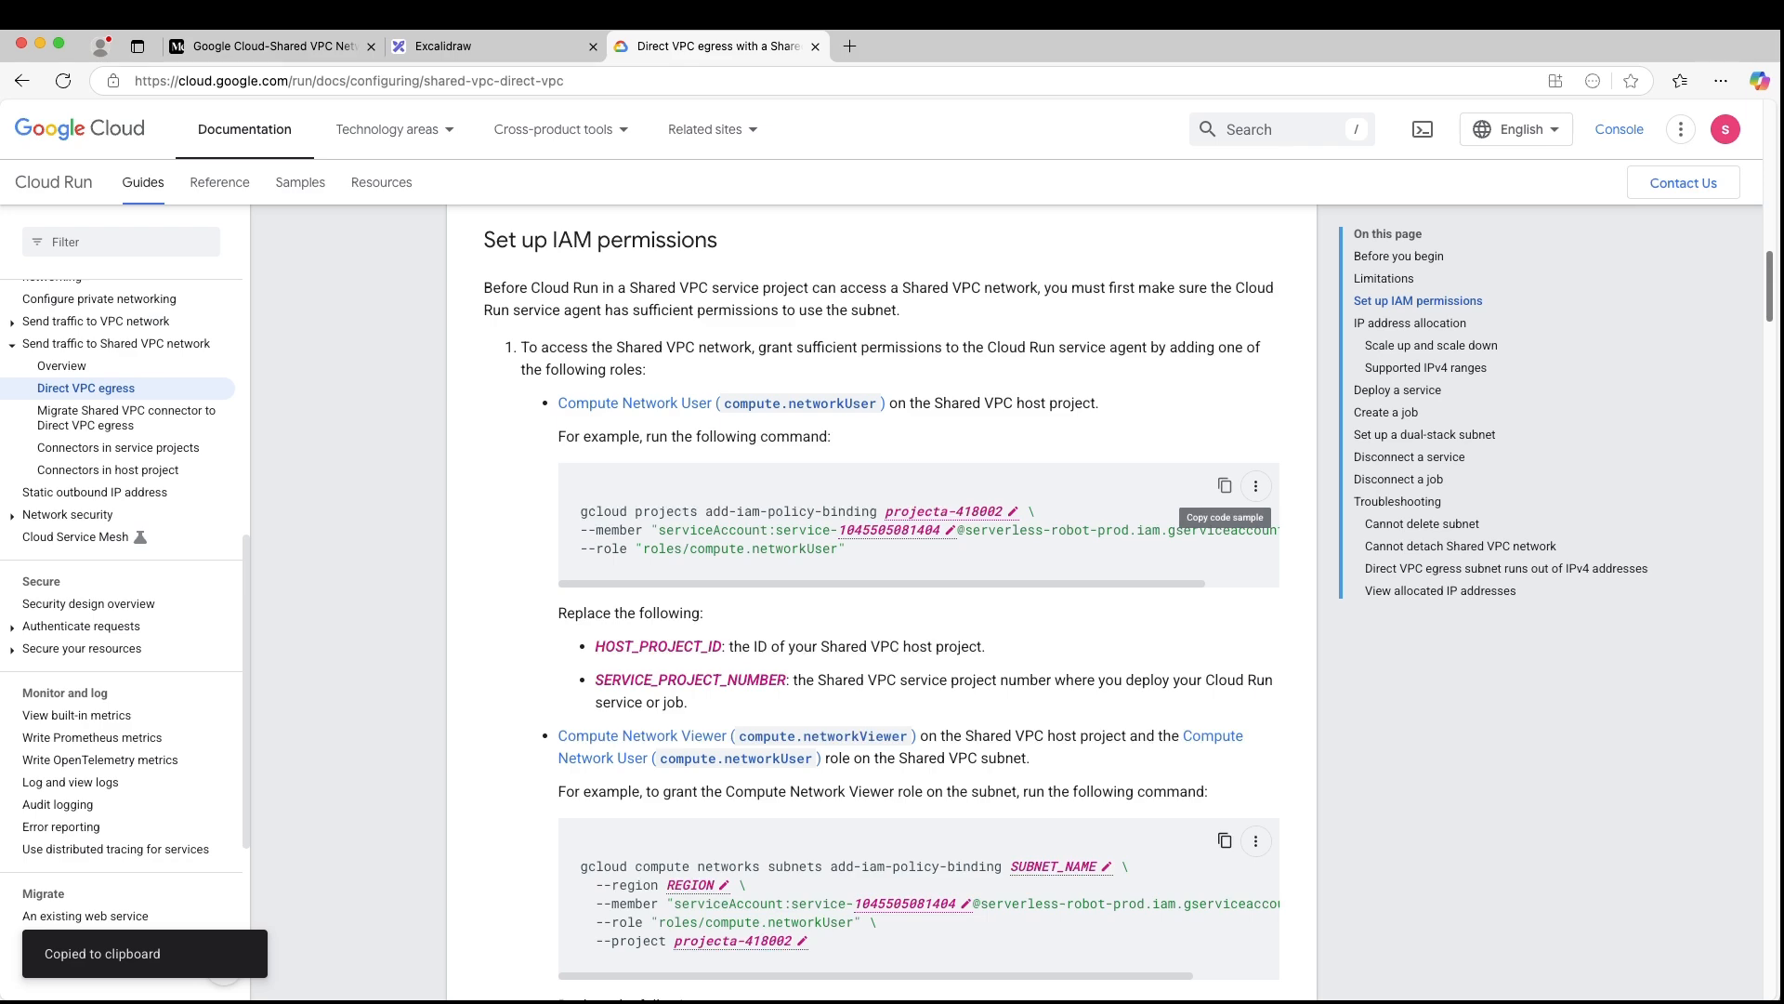
key("super+Tab")
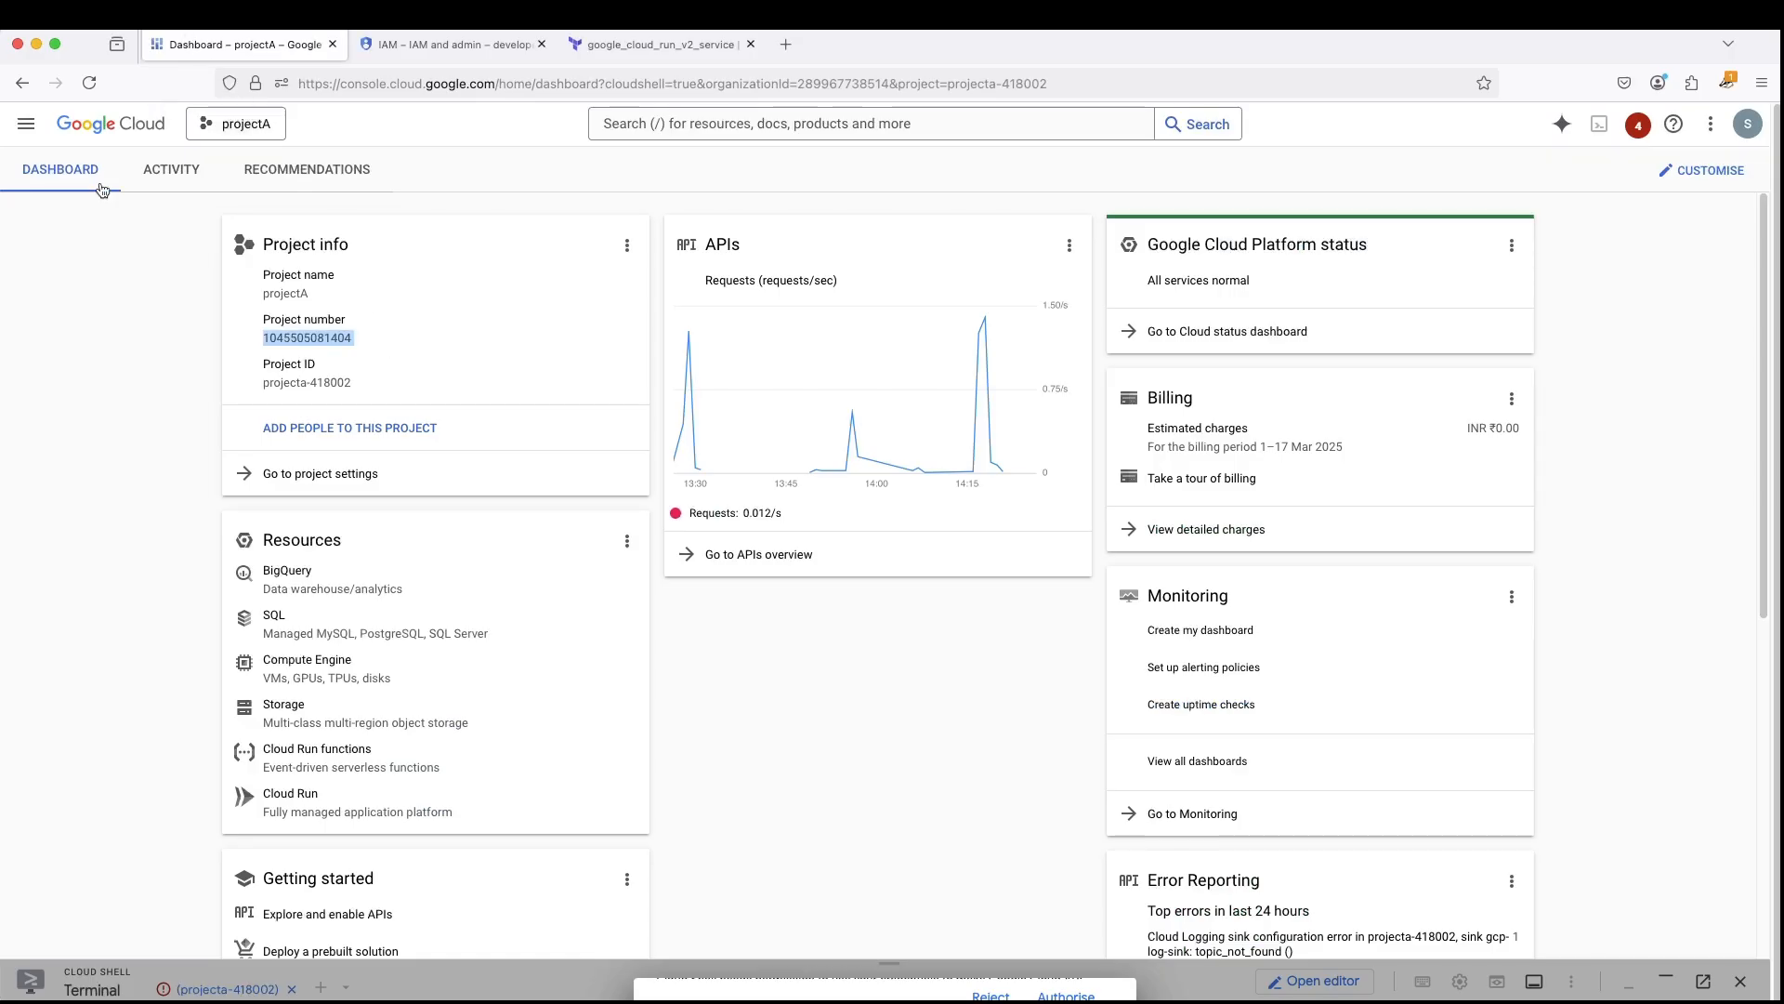
left_click(1066, 995)
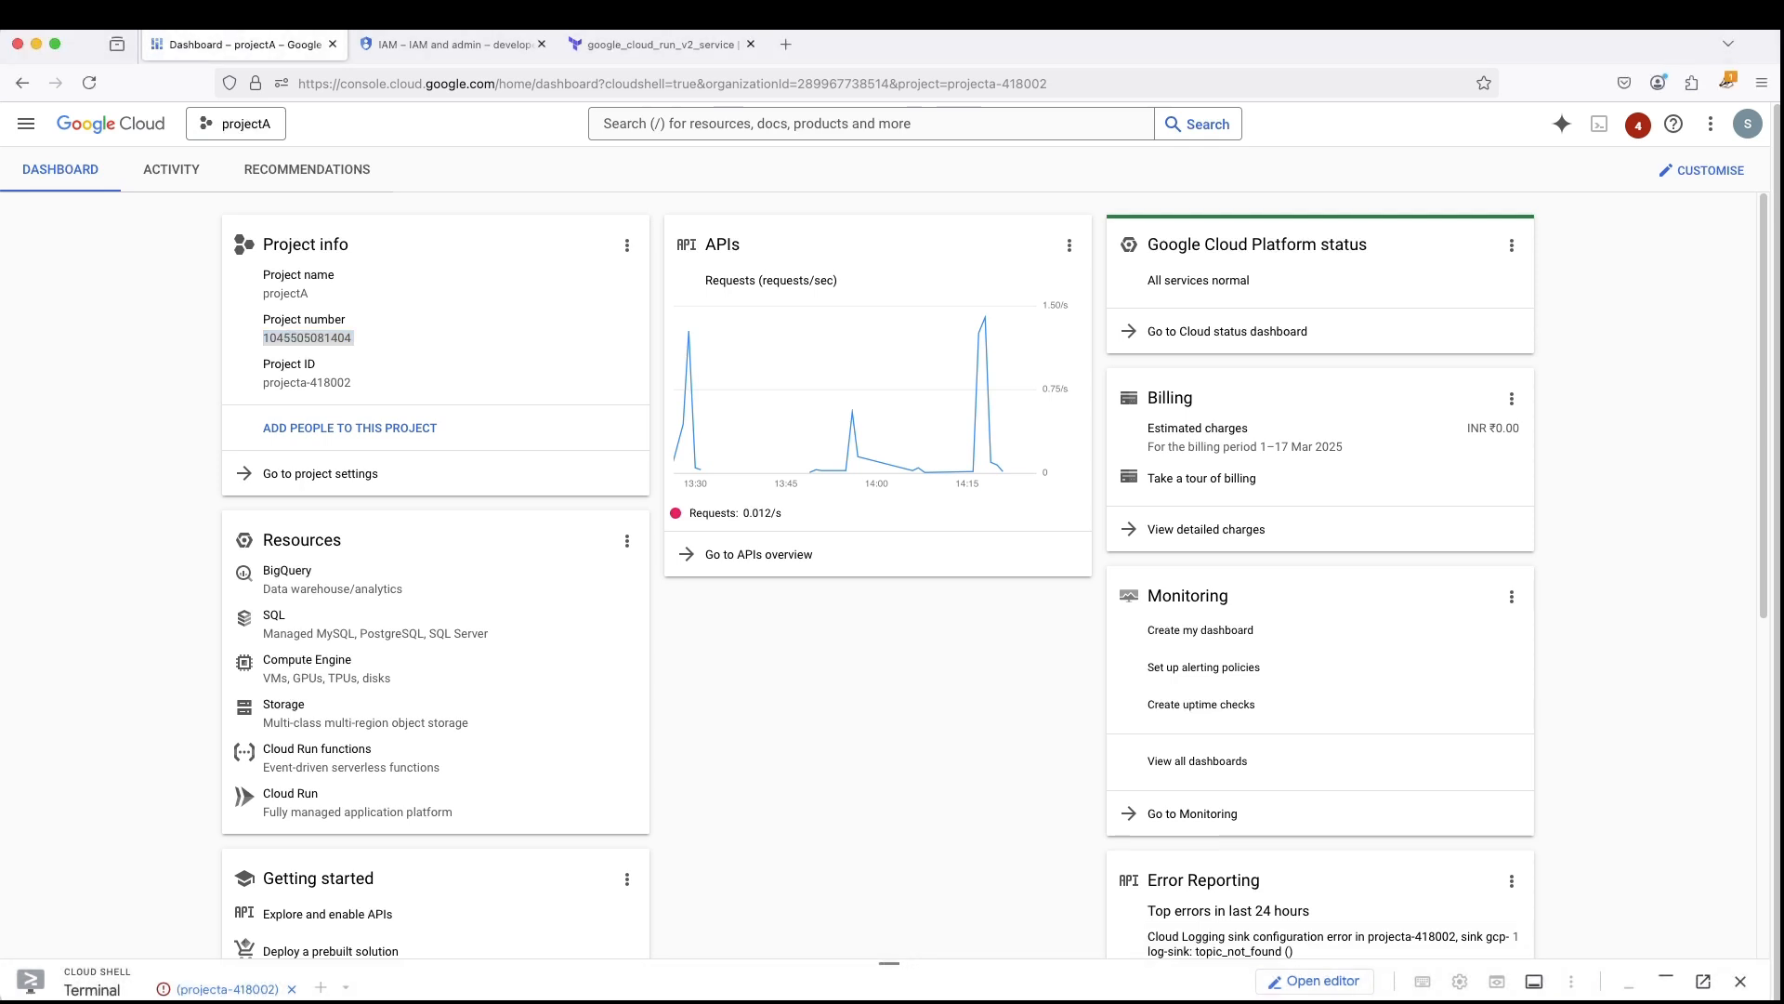
- Enlarge the Cloud Shell terminal, reconnect the session for projecta-418002 and clear its output
left_click_drag(889, 963, 866, 563)
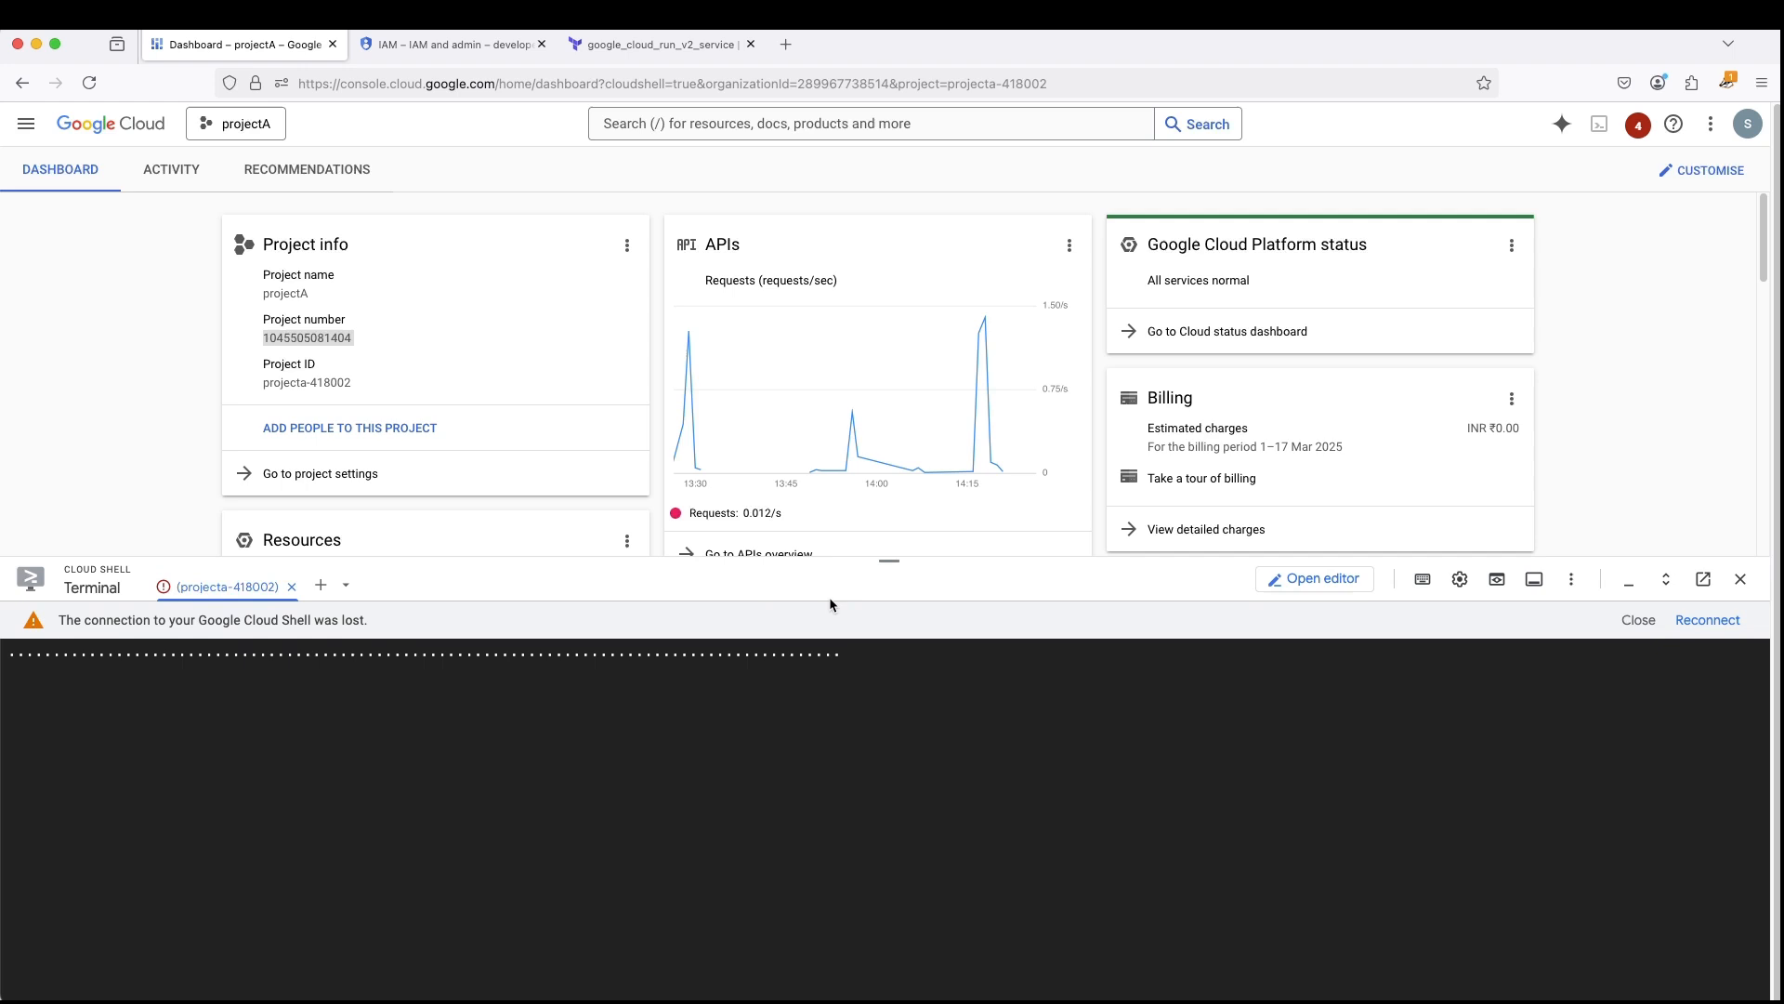
left_click(1710, 623)
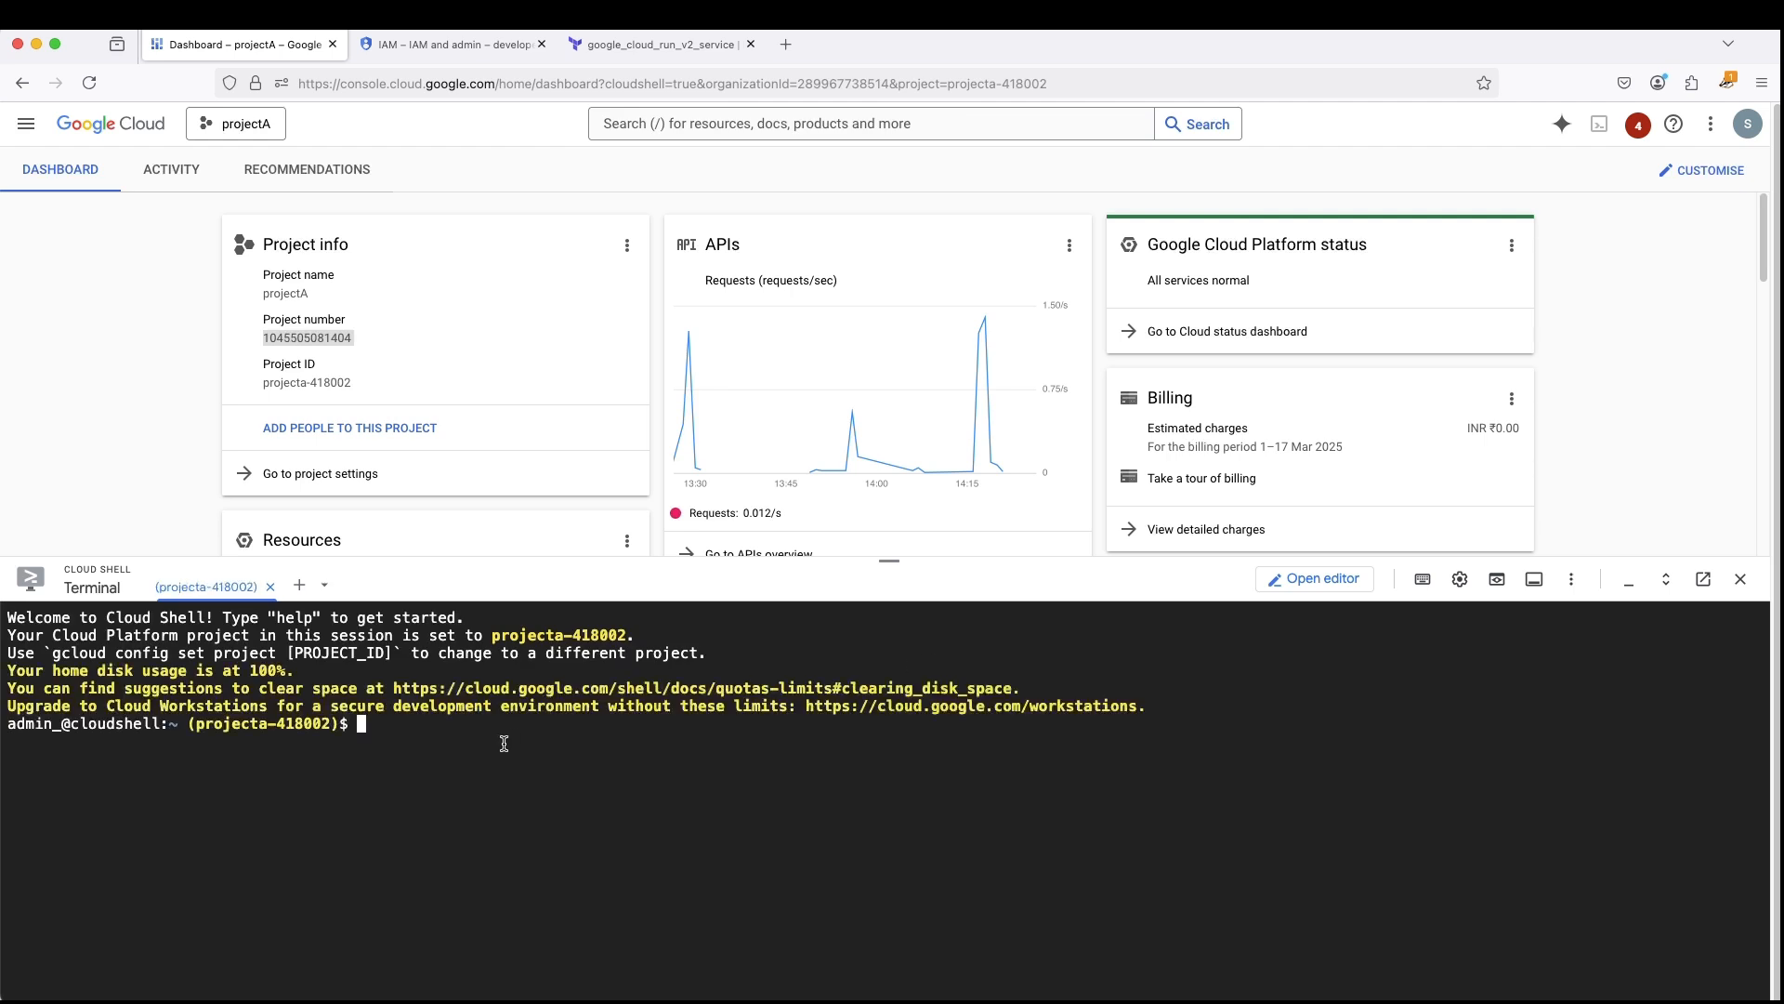
key("ctrl+l")
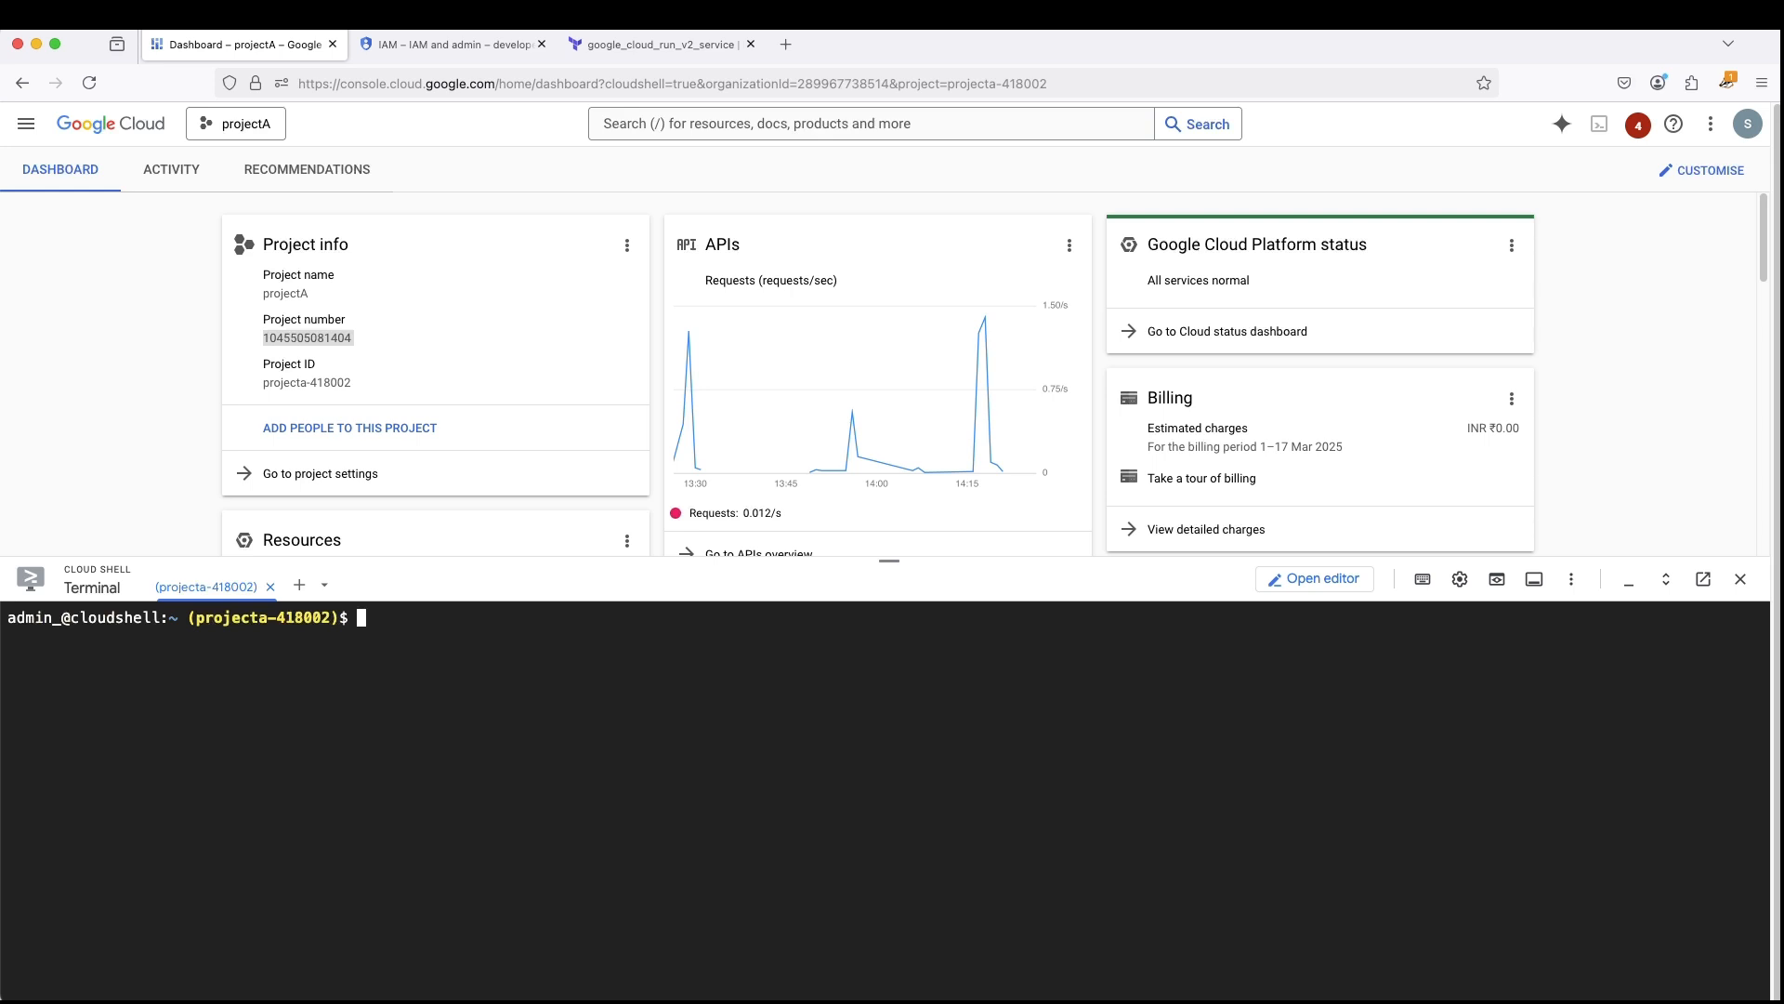
- Run the copied gcloud add-iam-policy-binding command granting roles/compute.networkUser on projecta-418002, choosing option 2 (None) for the condition
key("super+v")
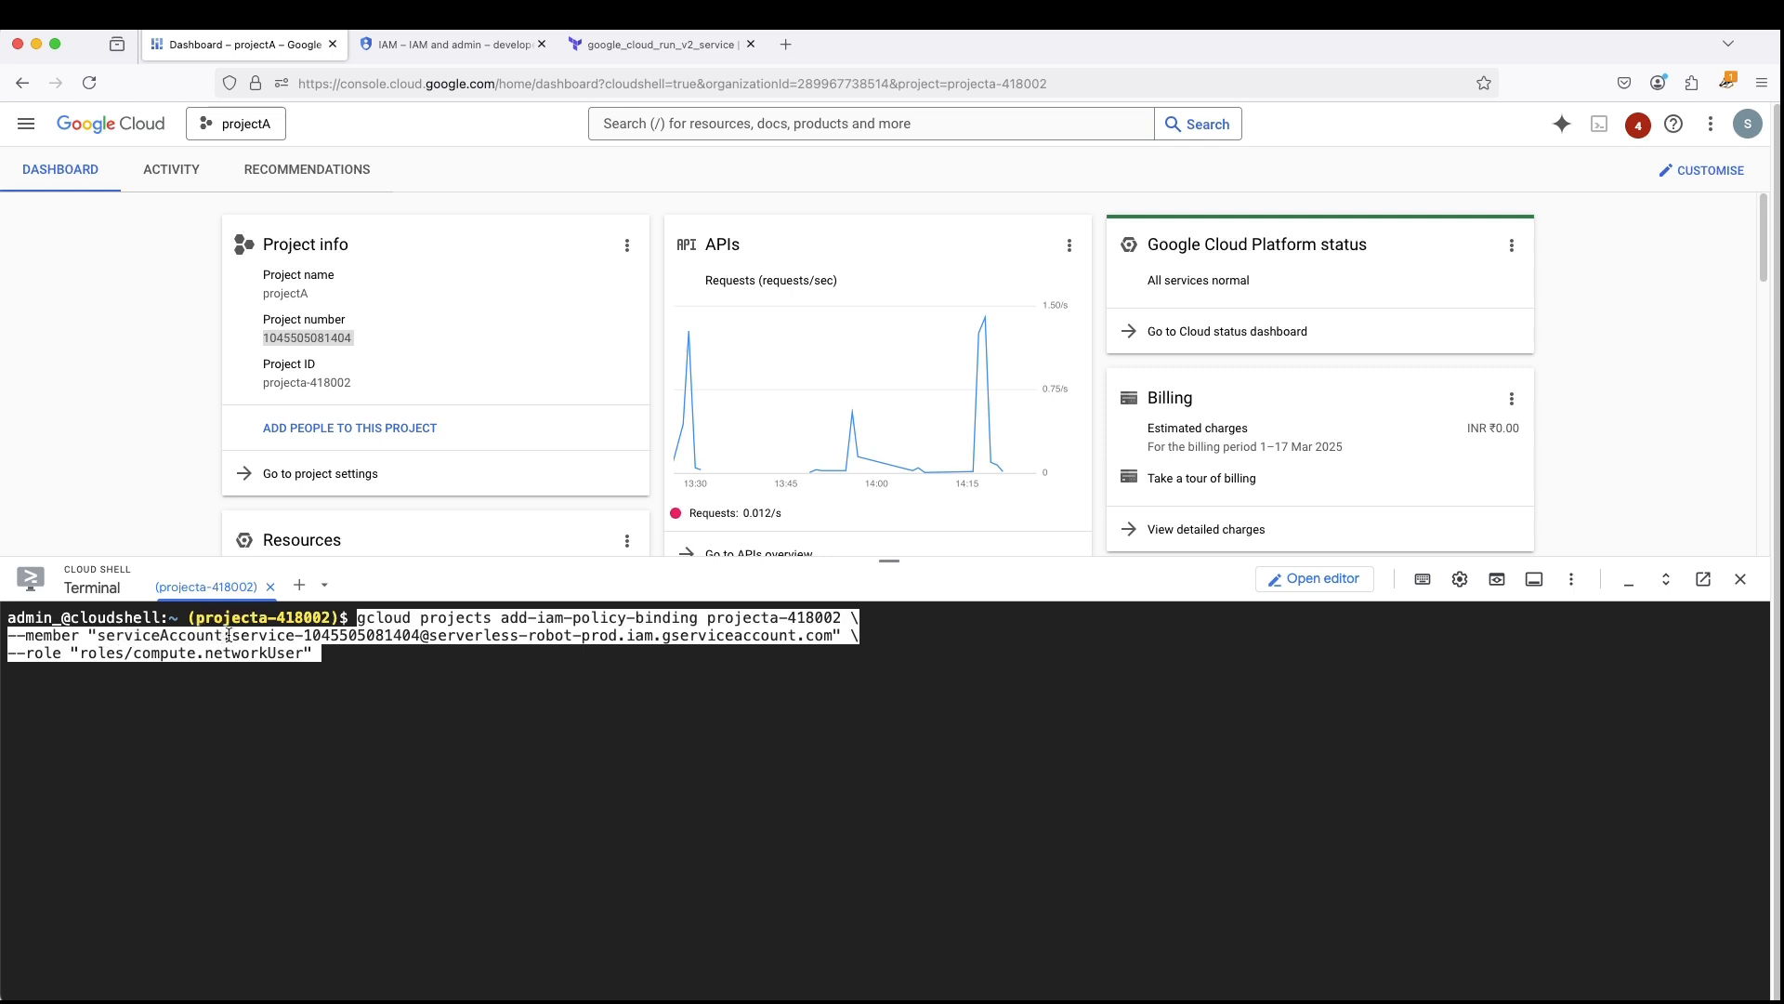
left_click_drag(231, 633, 360, 635)
double_click(449, 713)
left_click(440, 682)
left_click(417, 678)
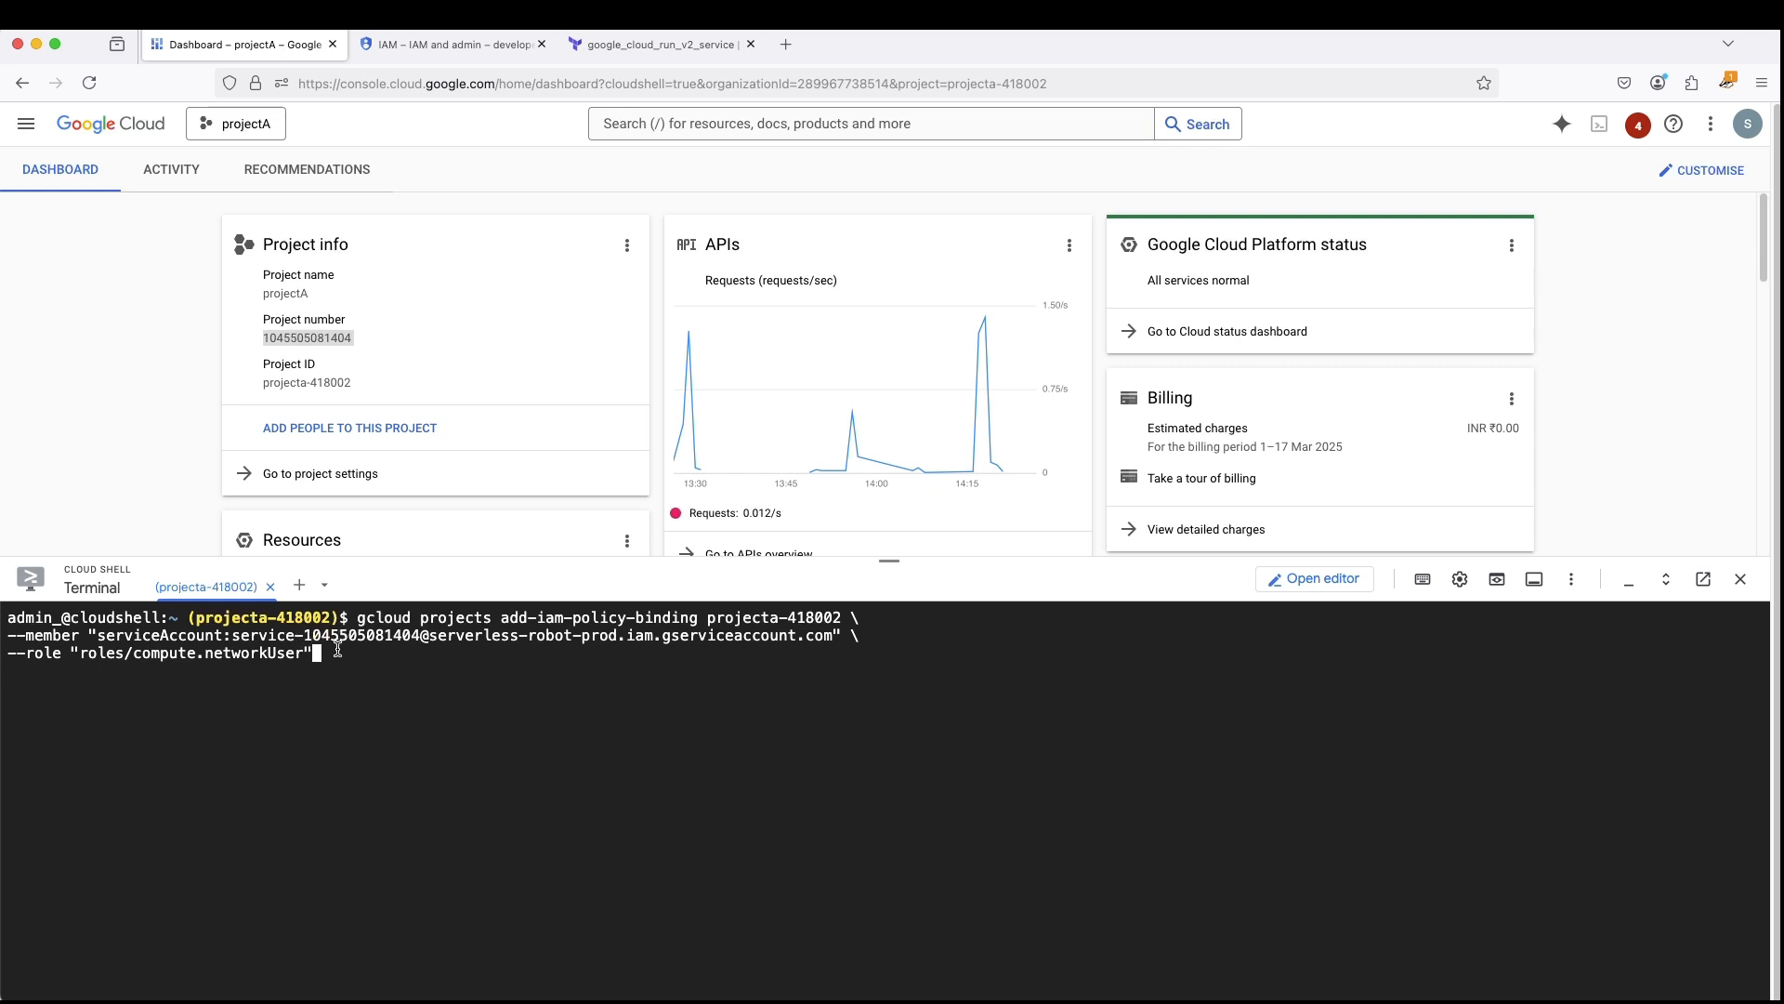
key("Return")
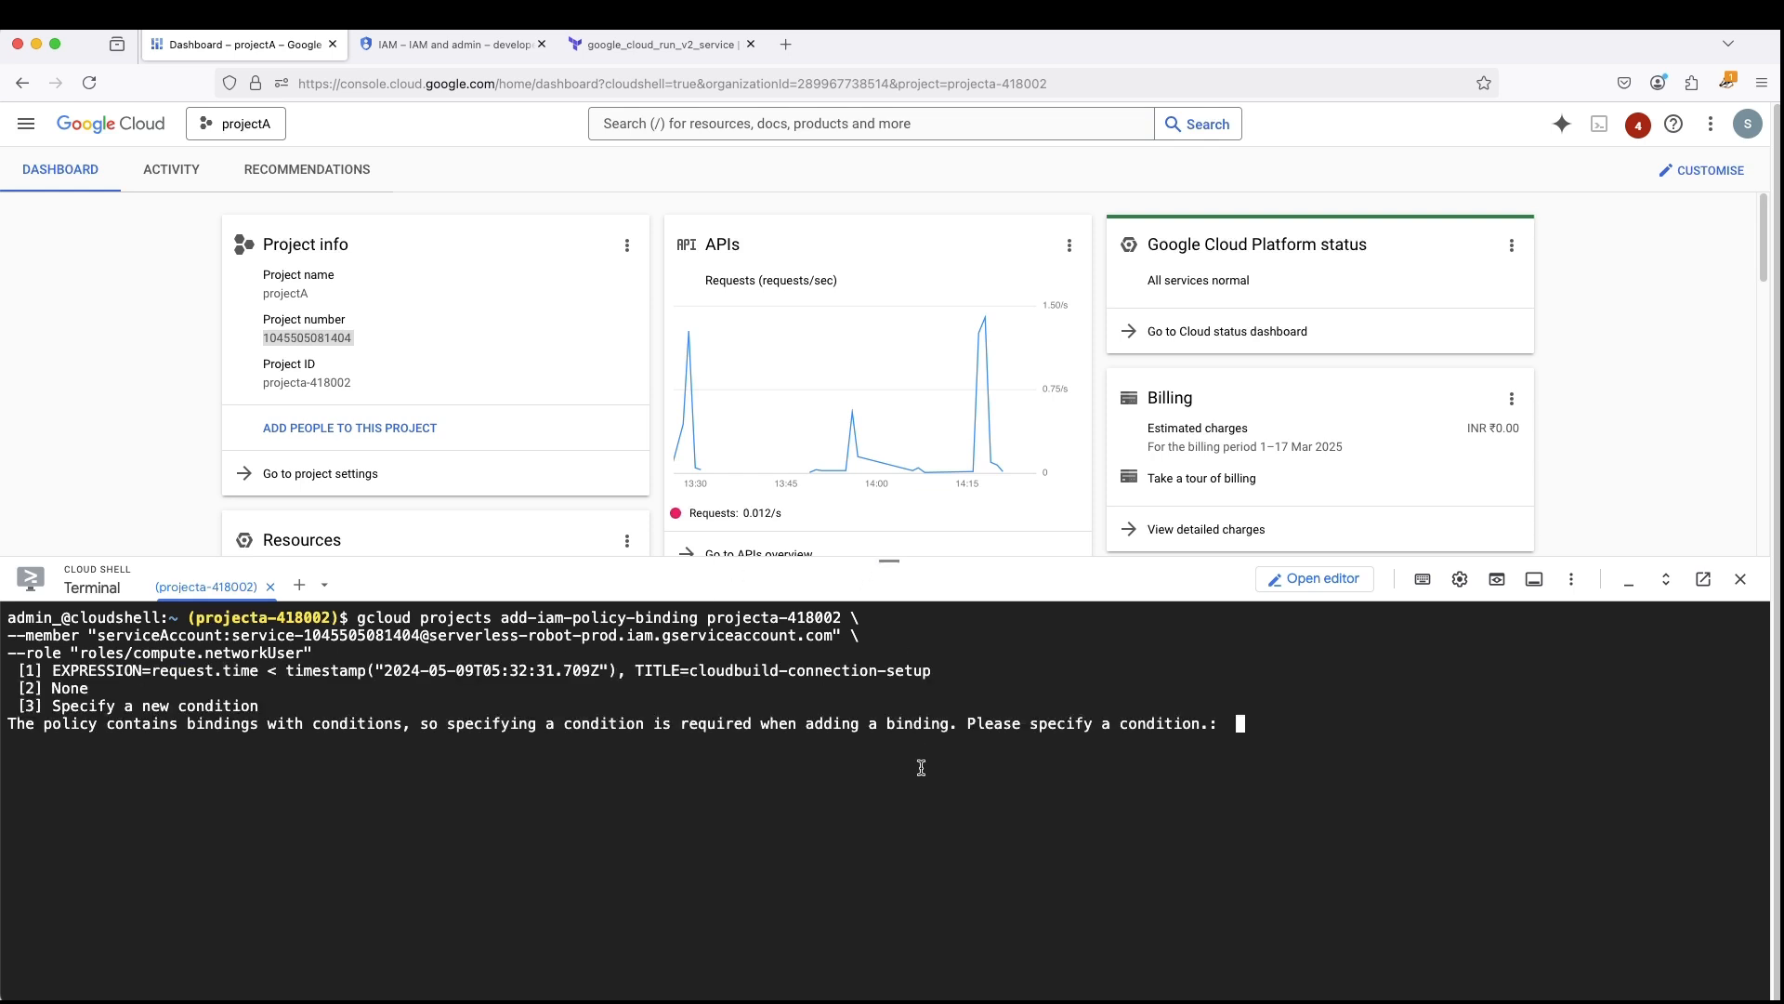
type("2")
key("Return")
- Enlarge the terminal and examine the members and roles listed in the returned IAM policy
left_click_drag(888, 561, 920, 319)
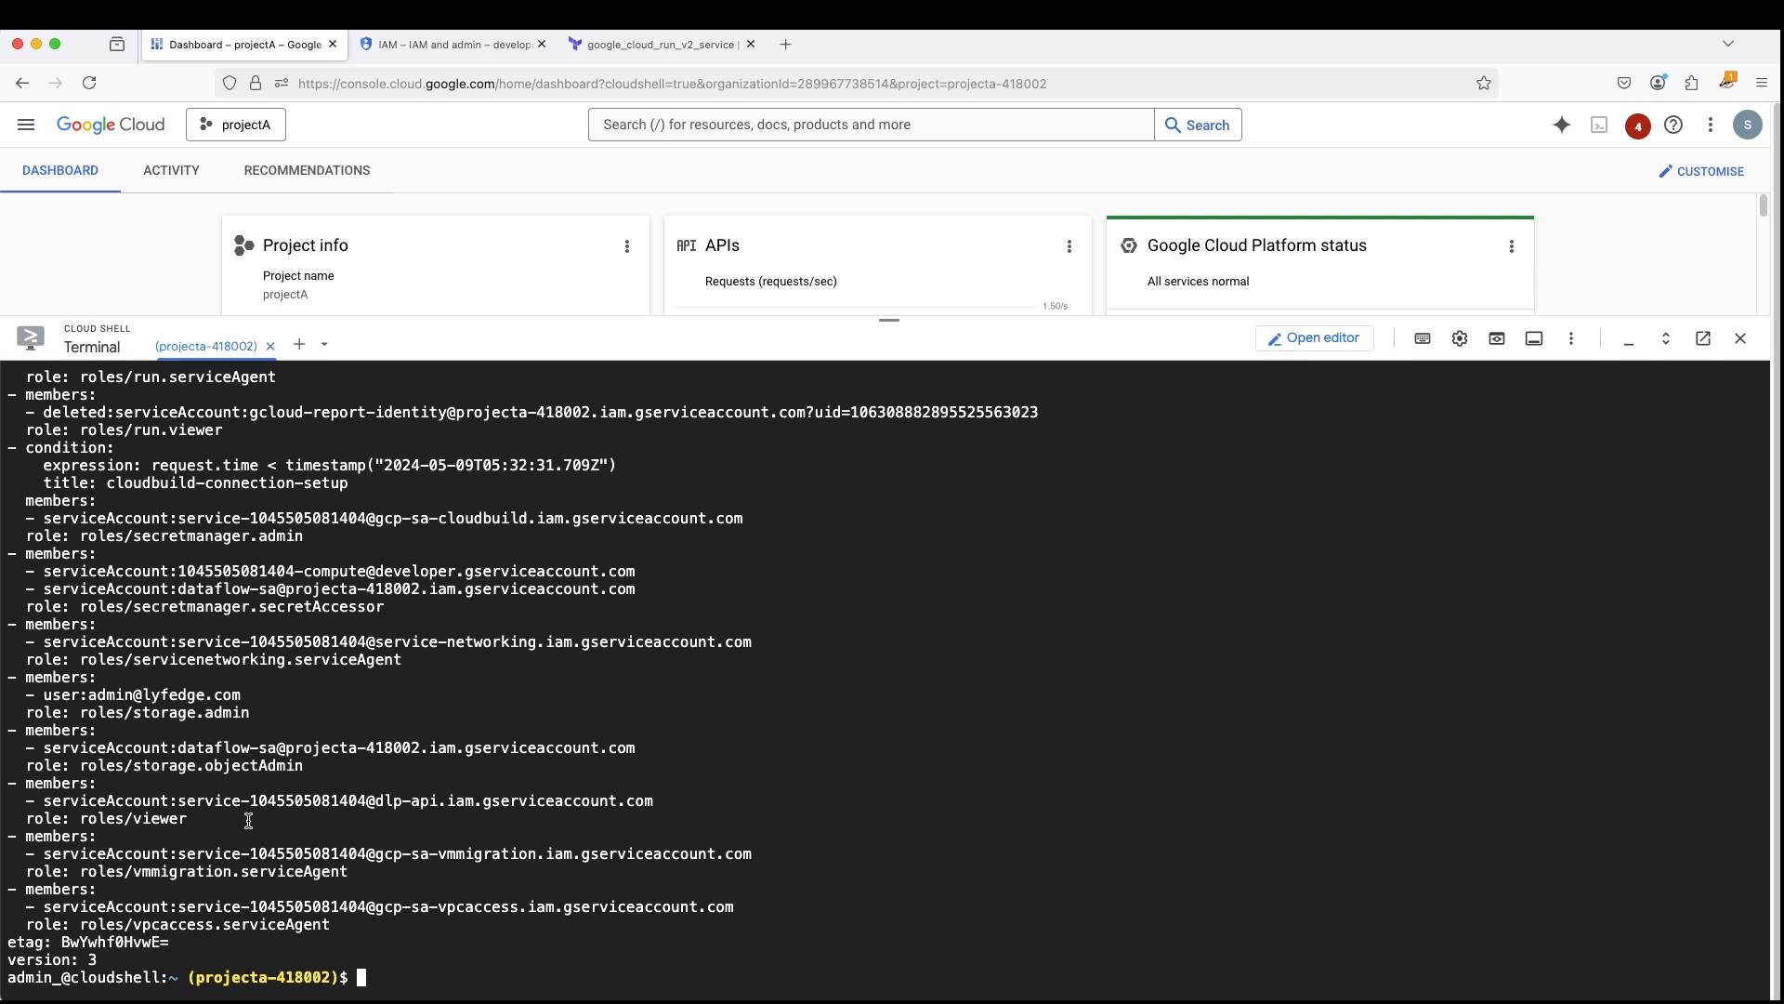
scroll(258, 818, "up", 1)
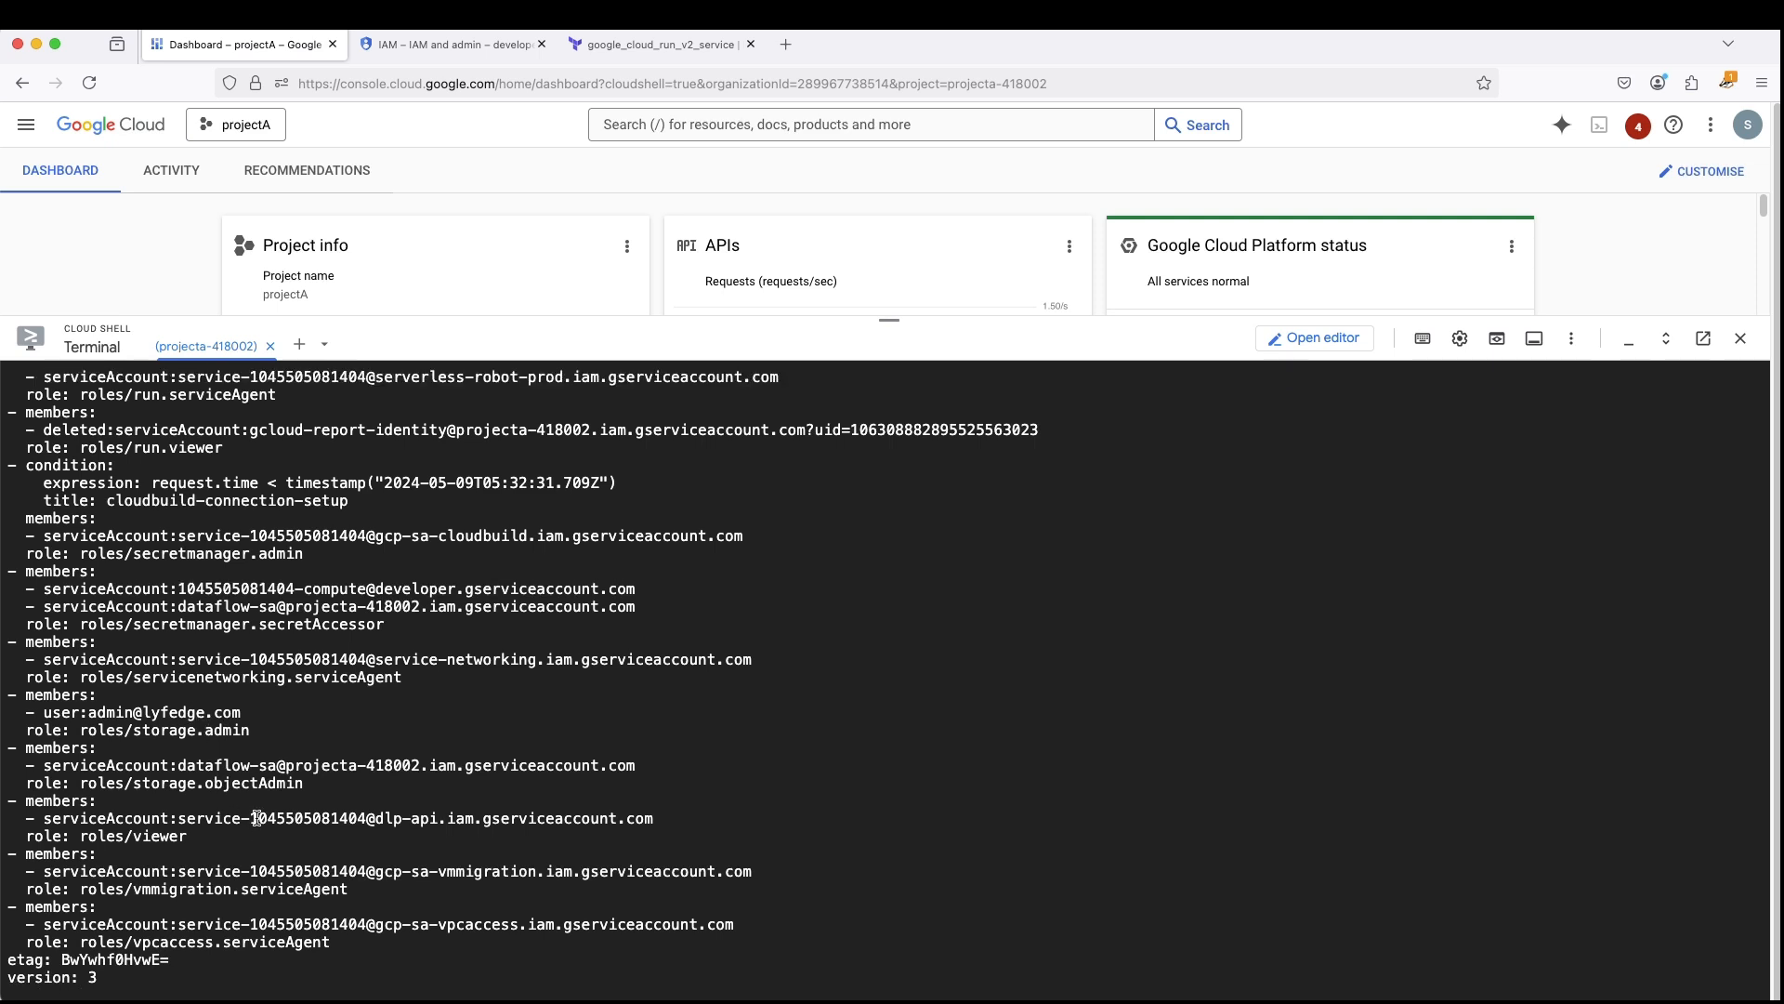
scroll(226, 805, "up", 5)
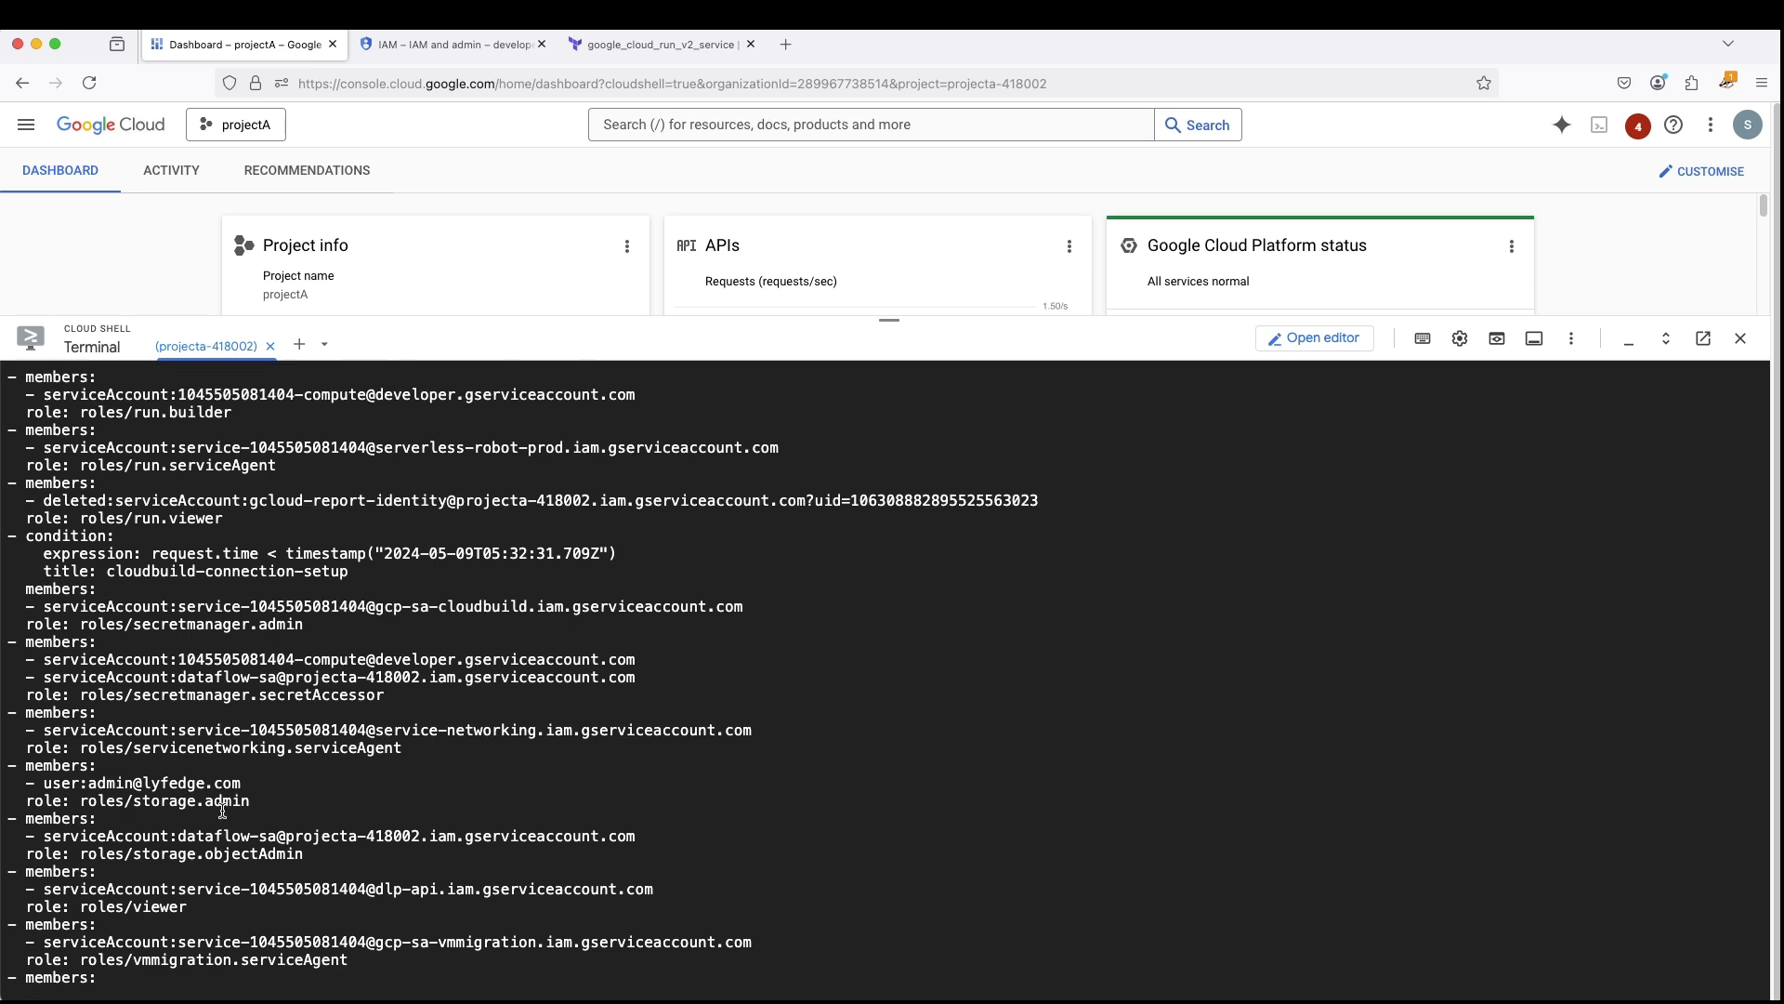
scroll(226, 805, "up", 8)
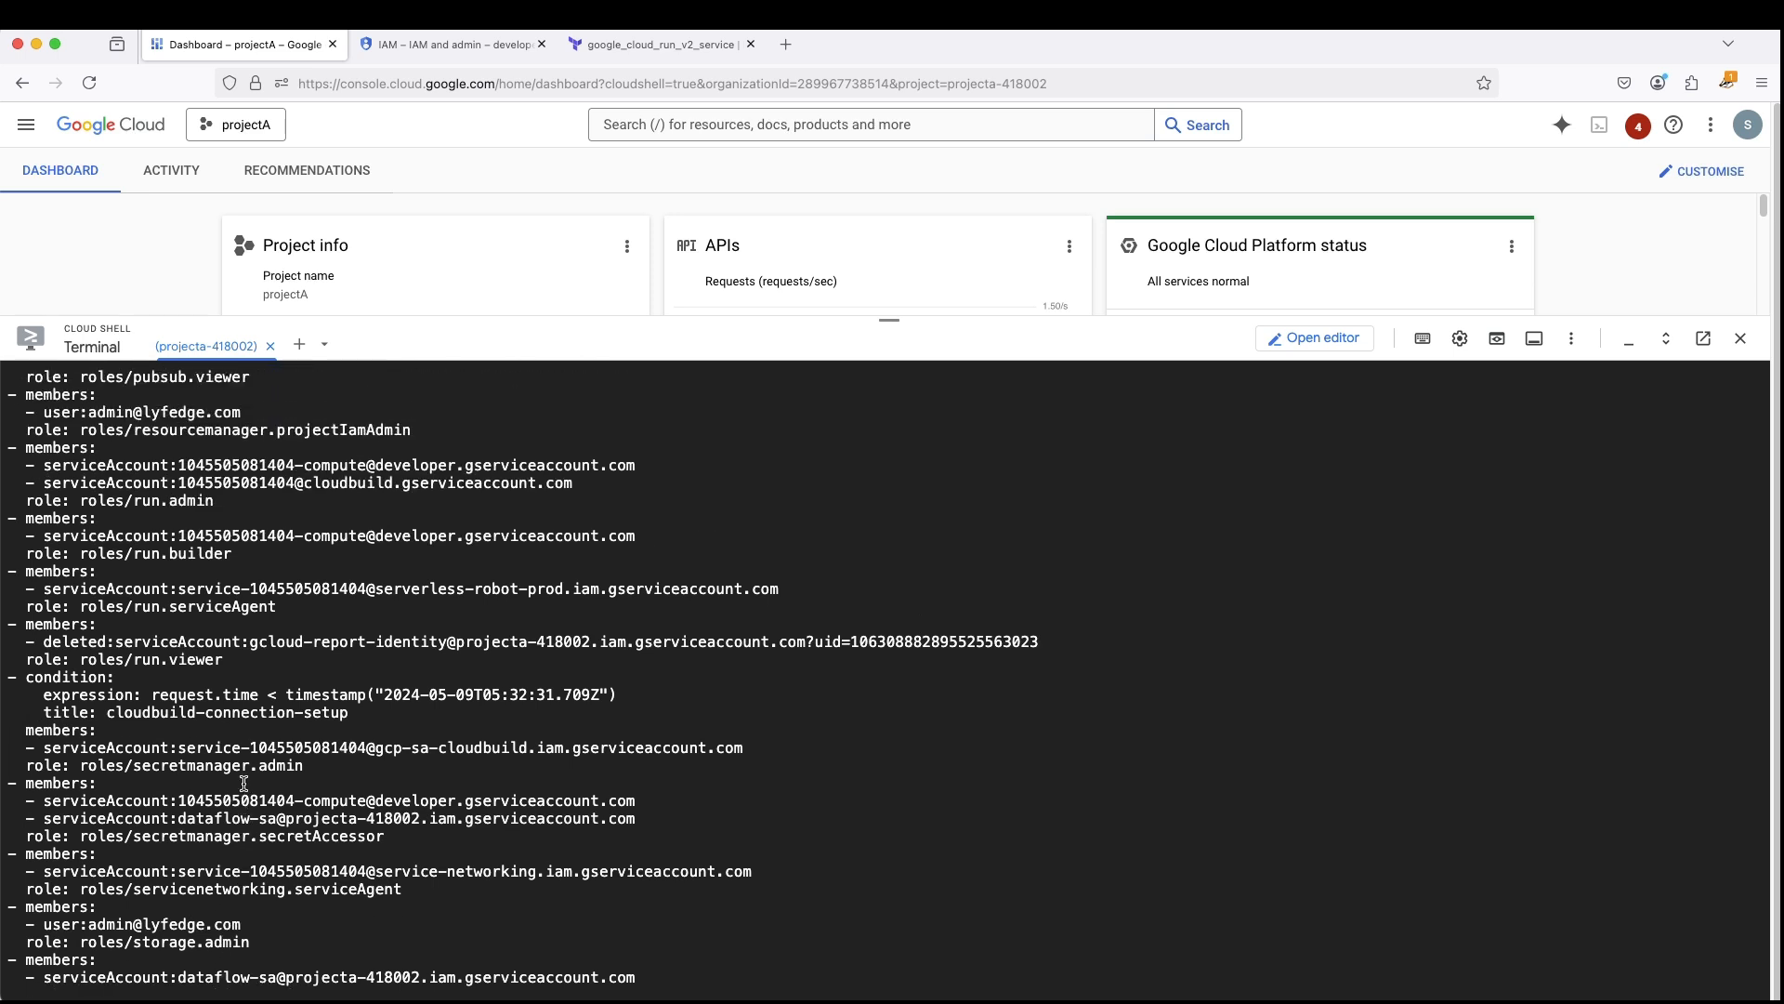
scroll(243, 774, "up", 9)
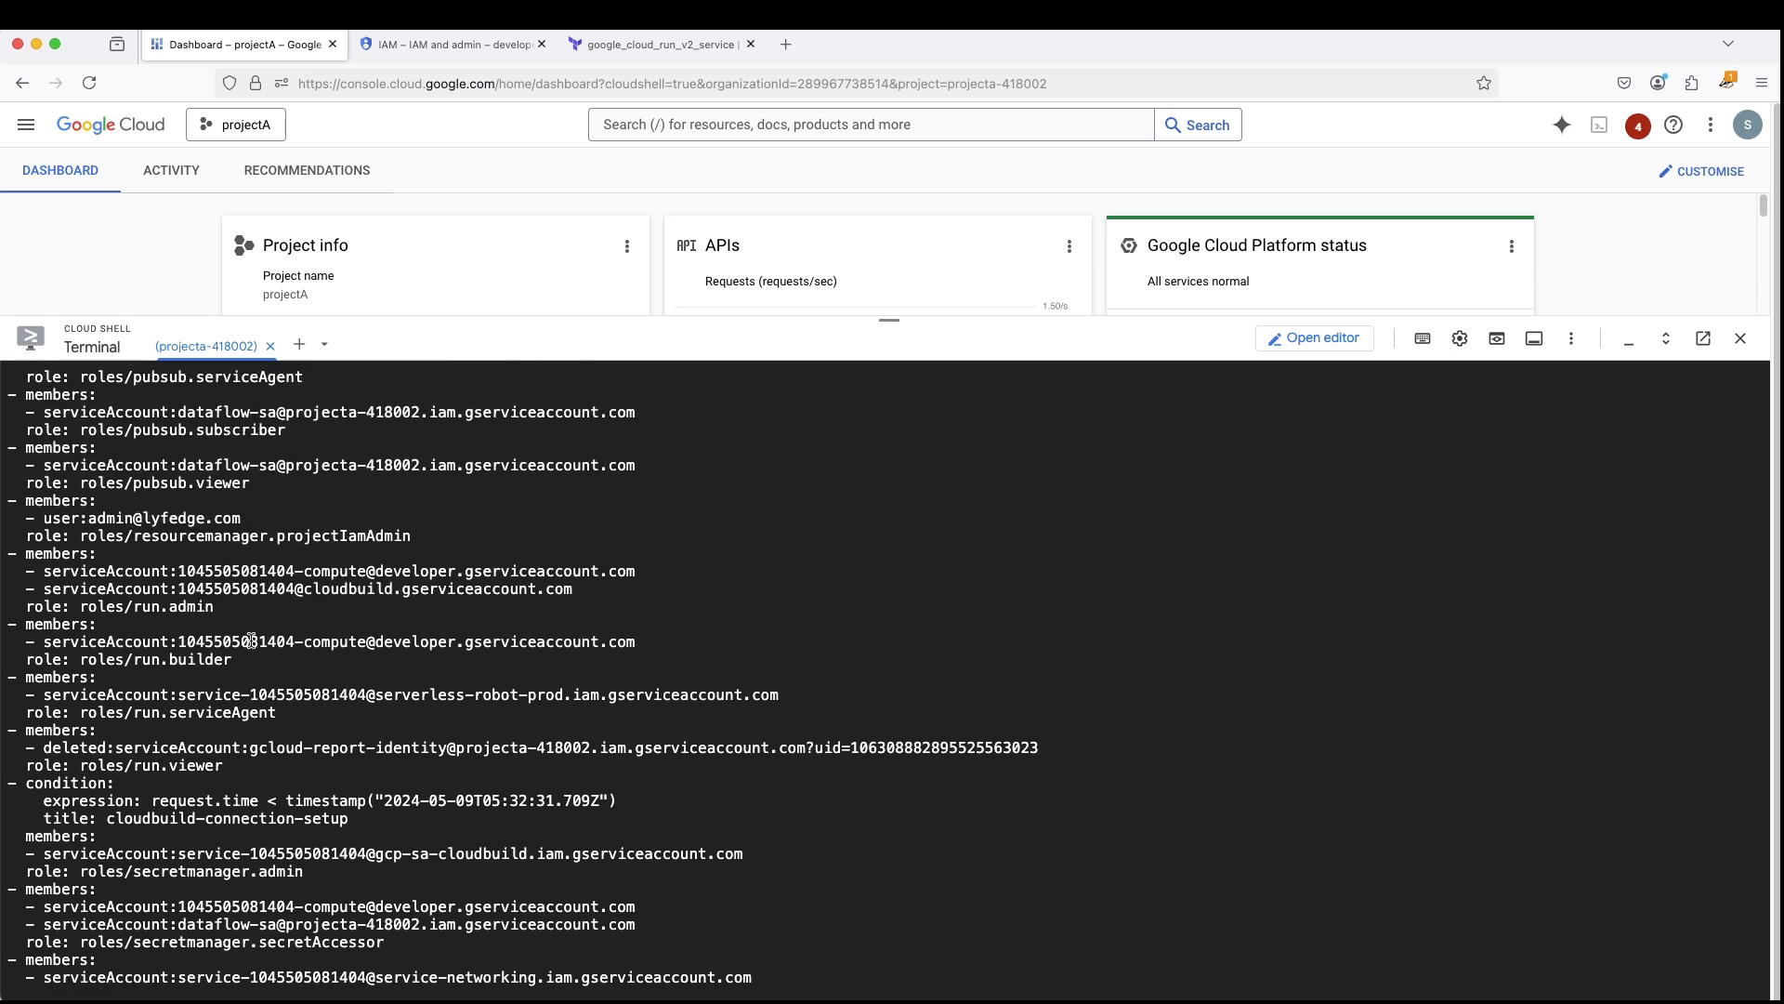
scroll(249, 632, "up", 10)
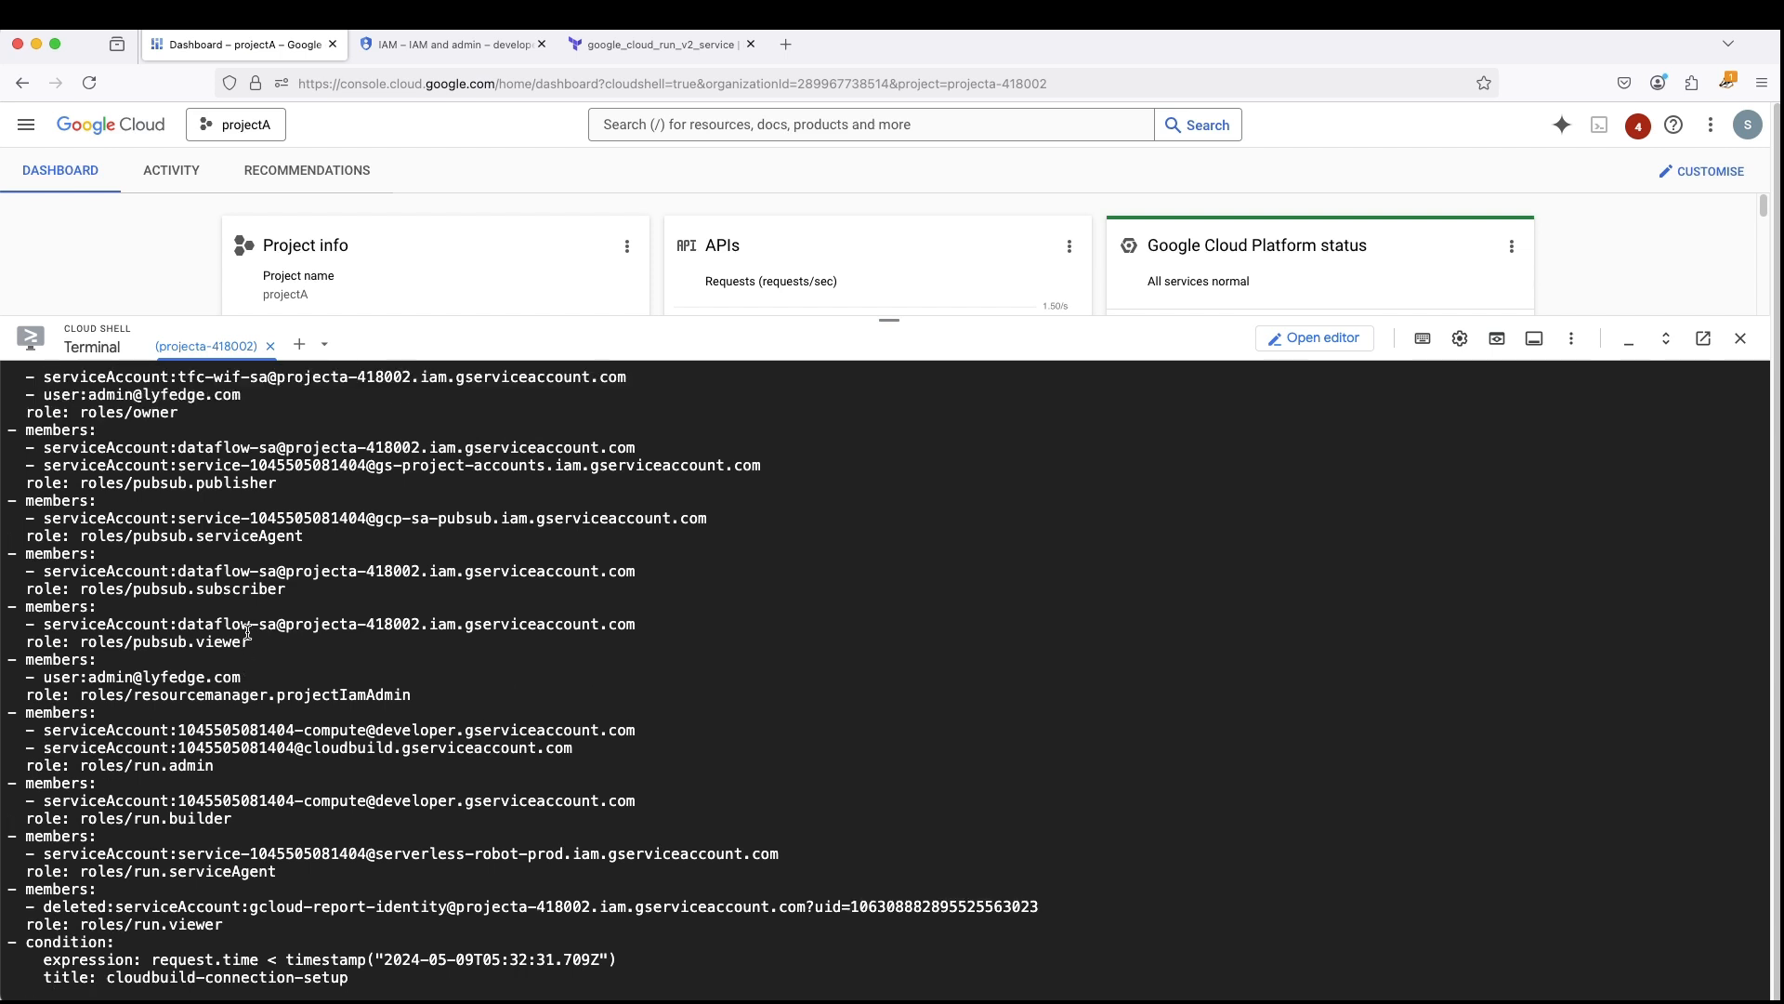
scroll(248, 633, "up", 4)
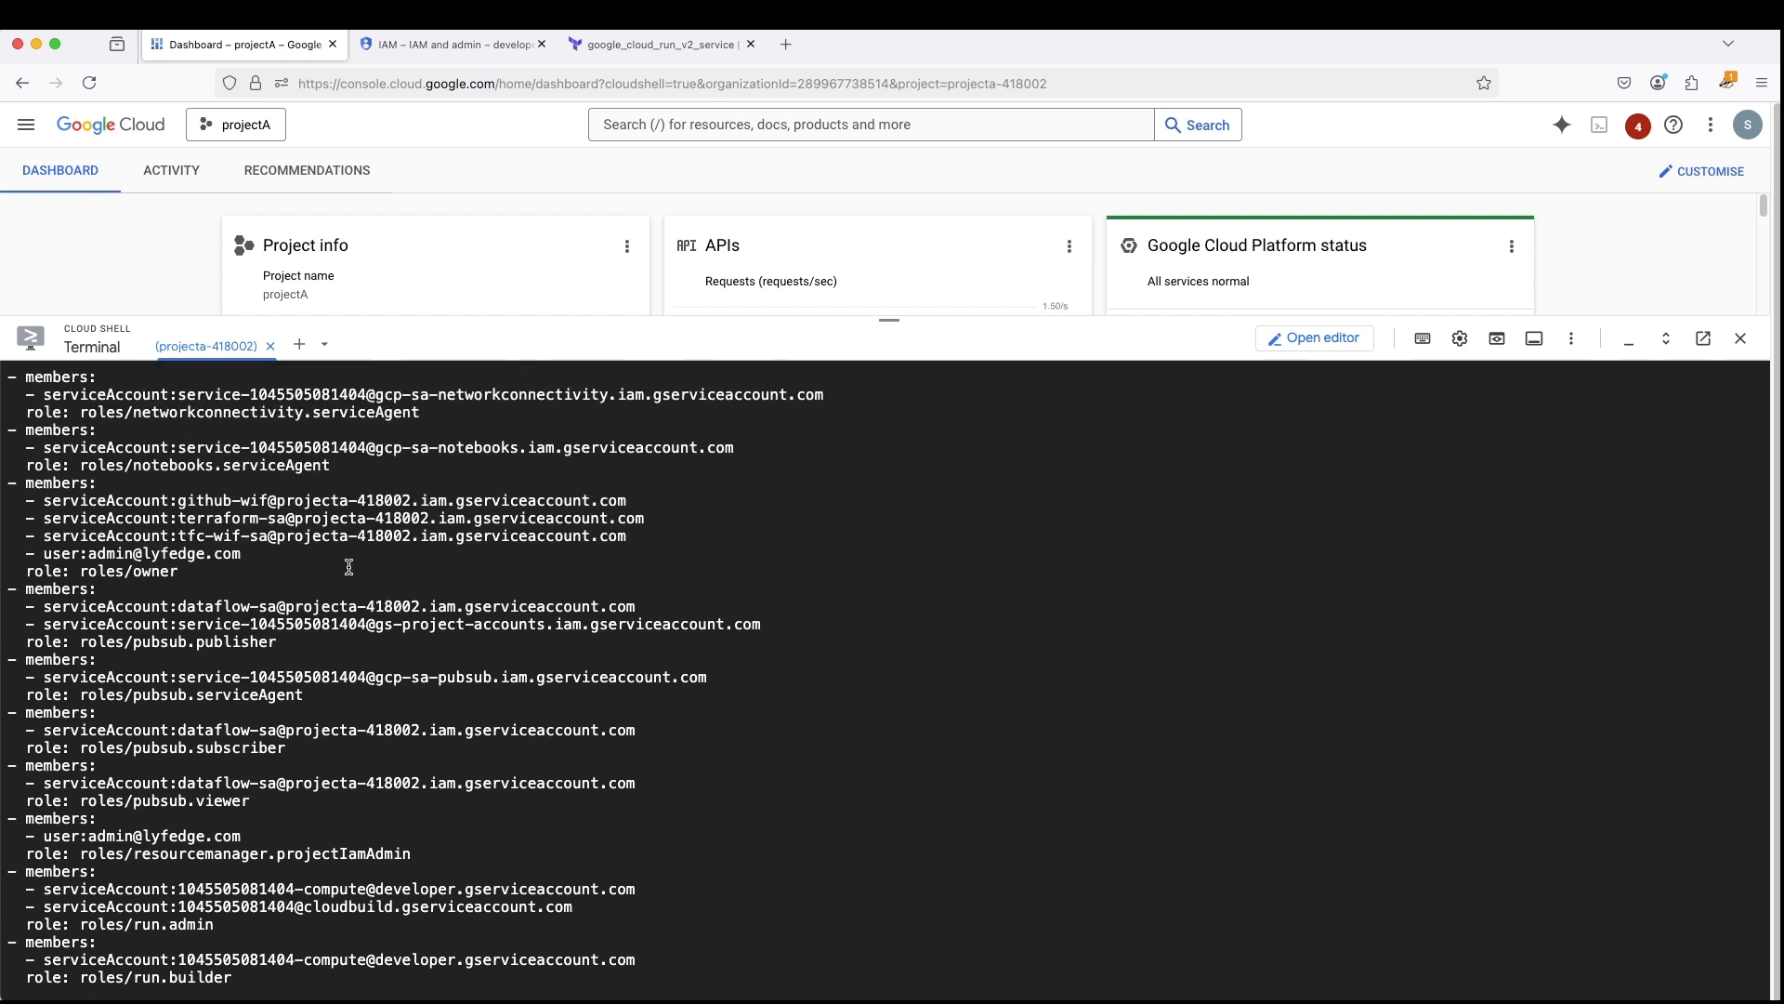
scroll(155, 538, "up", 9)
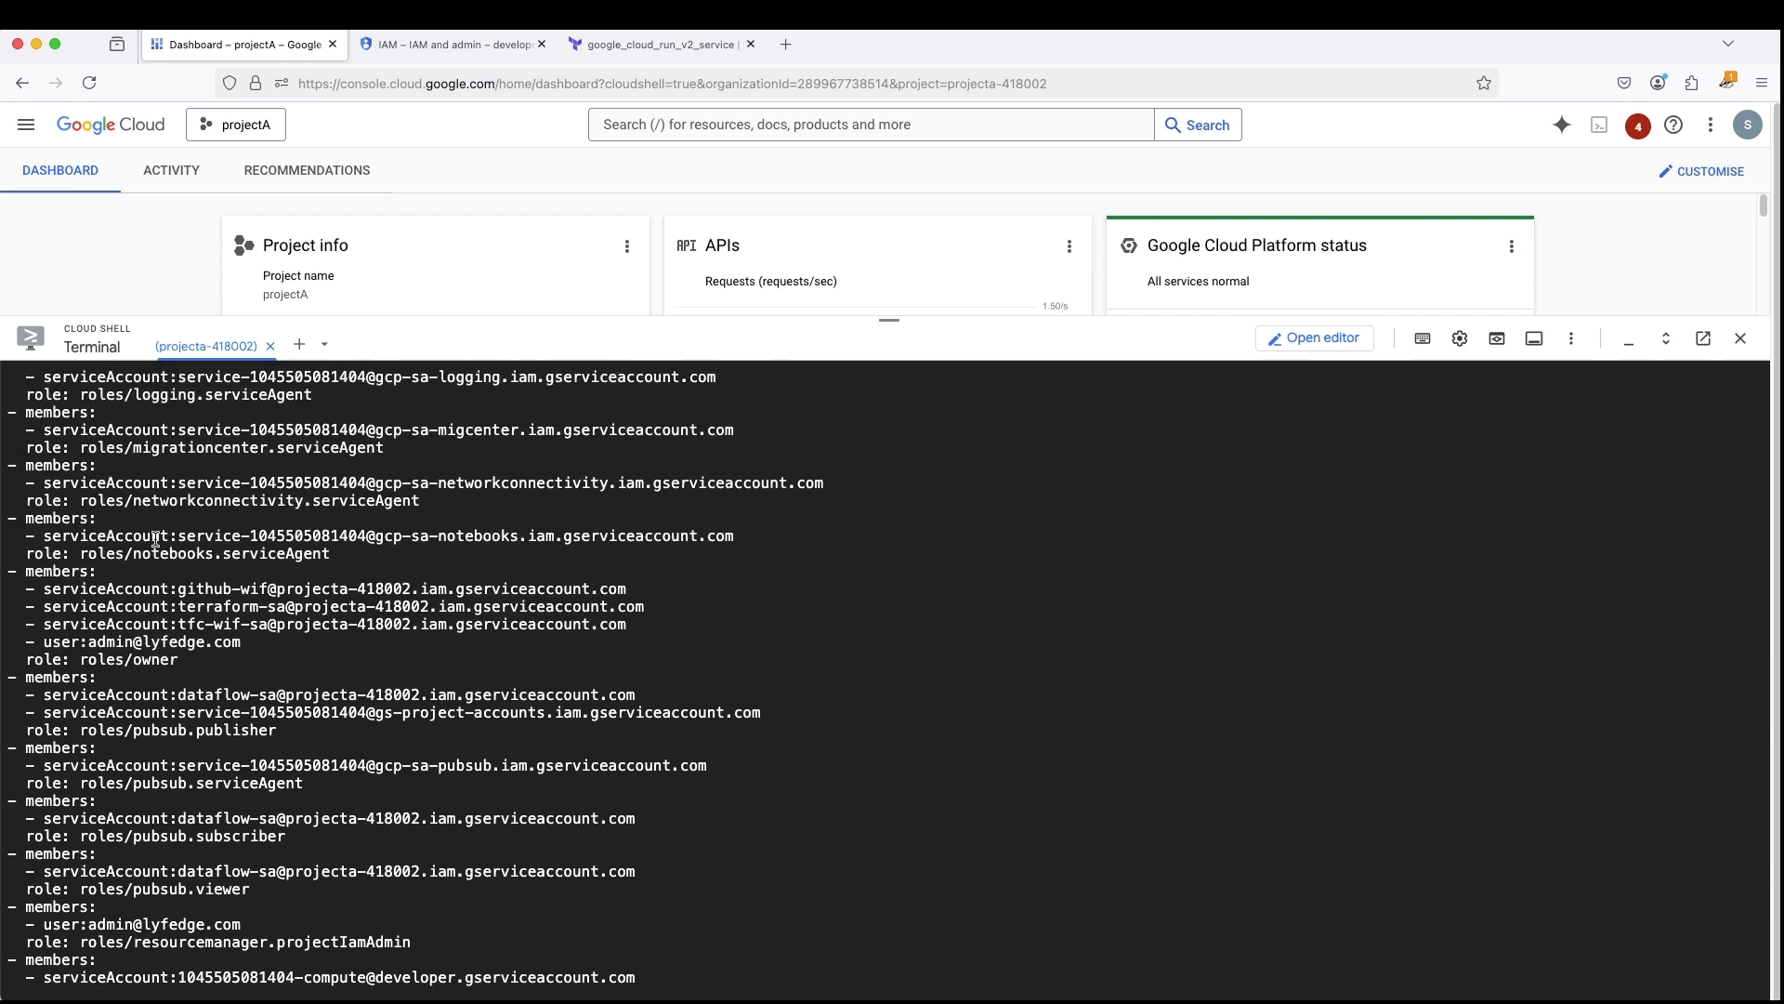
scroll(155, 538, "up", 20)
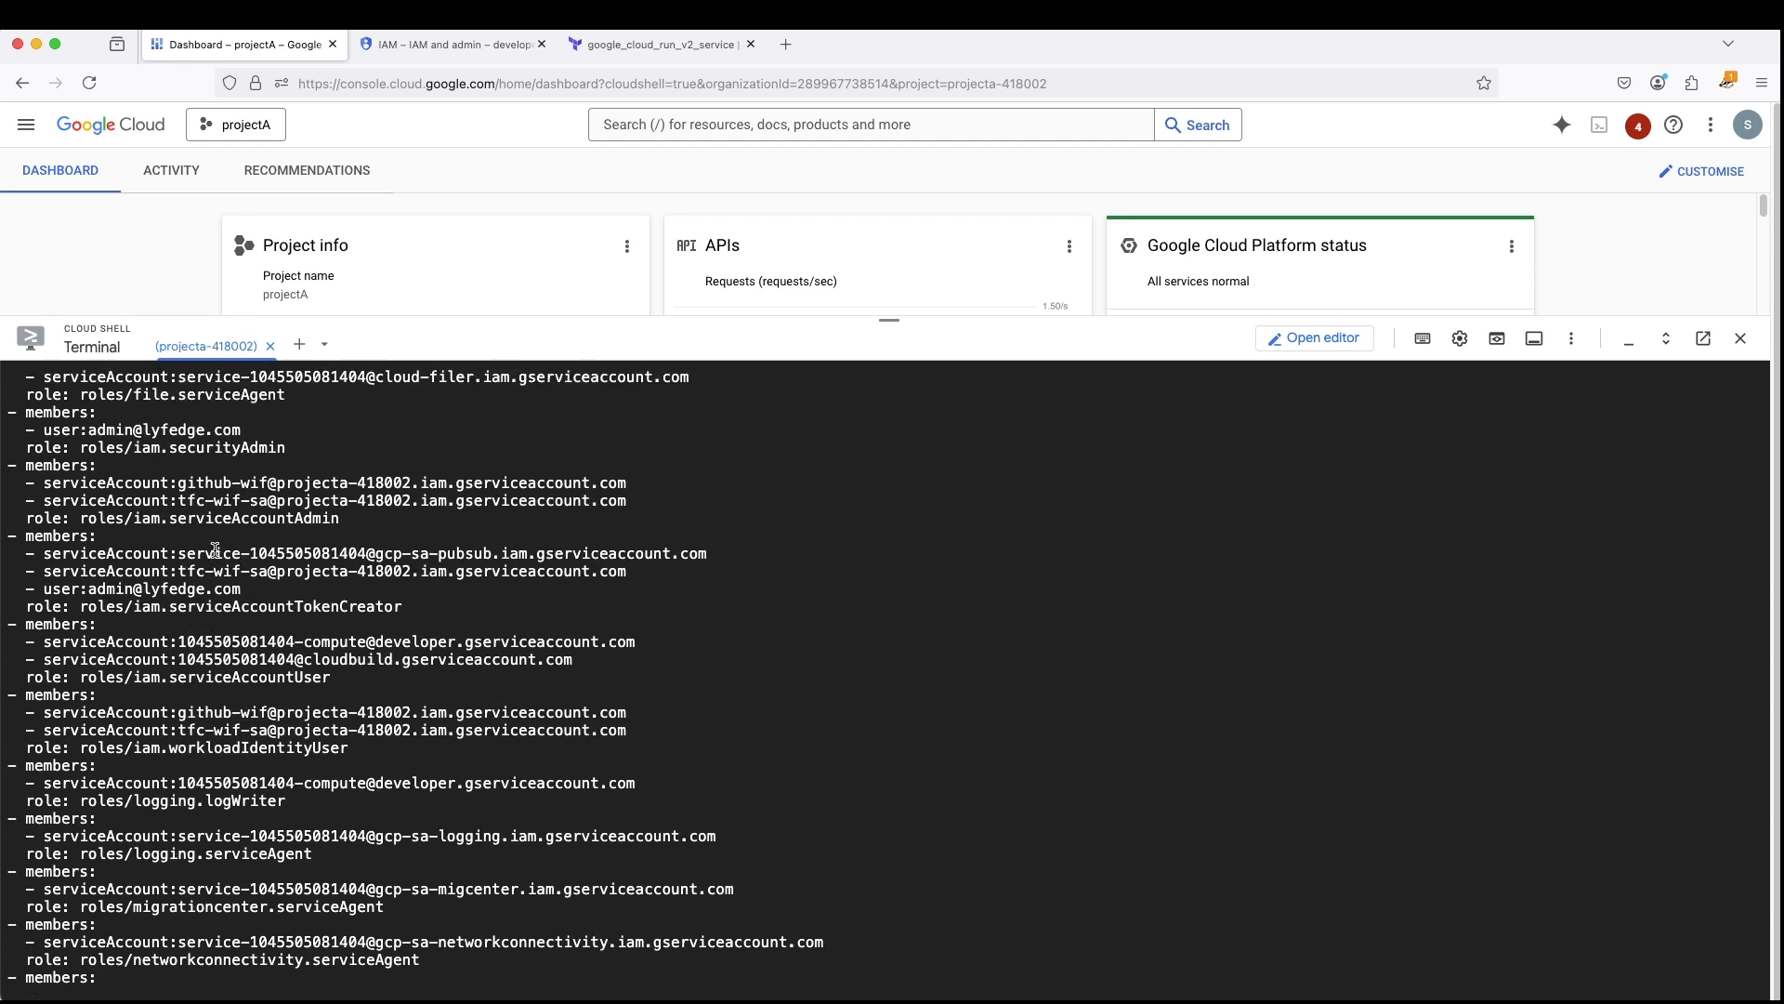
scroll(216, 551, "down", 20)
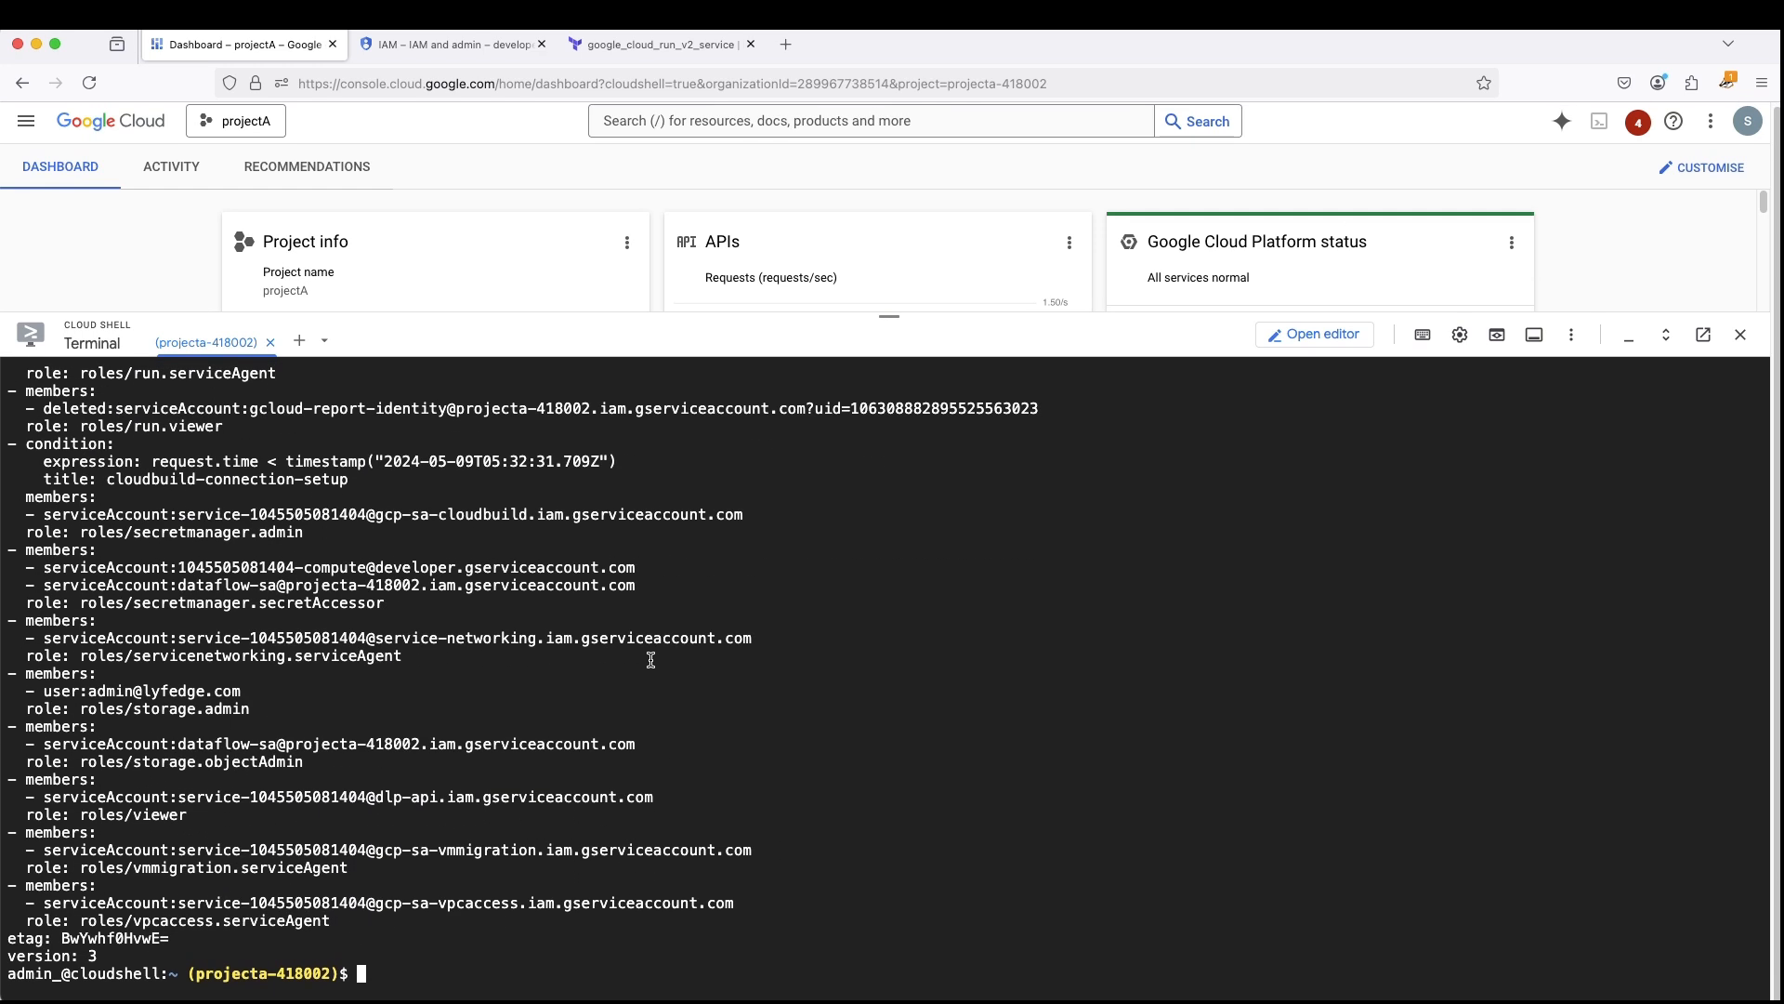
- Collapse Cloud Shell and review projectA's IAM permissions with Google-provided role grants included
left_click_drag(889, 319, 891, 999)
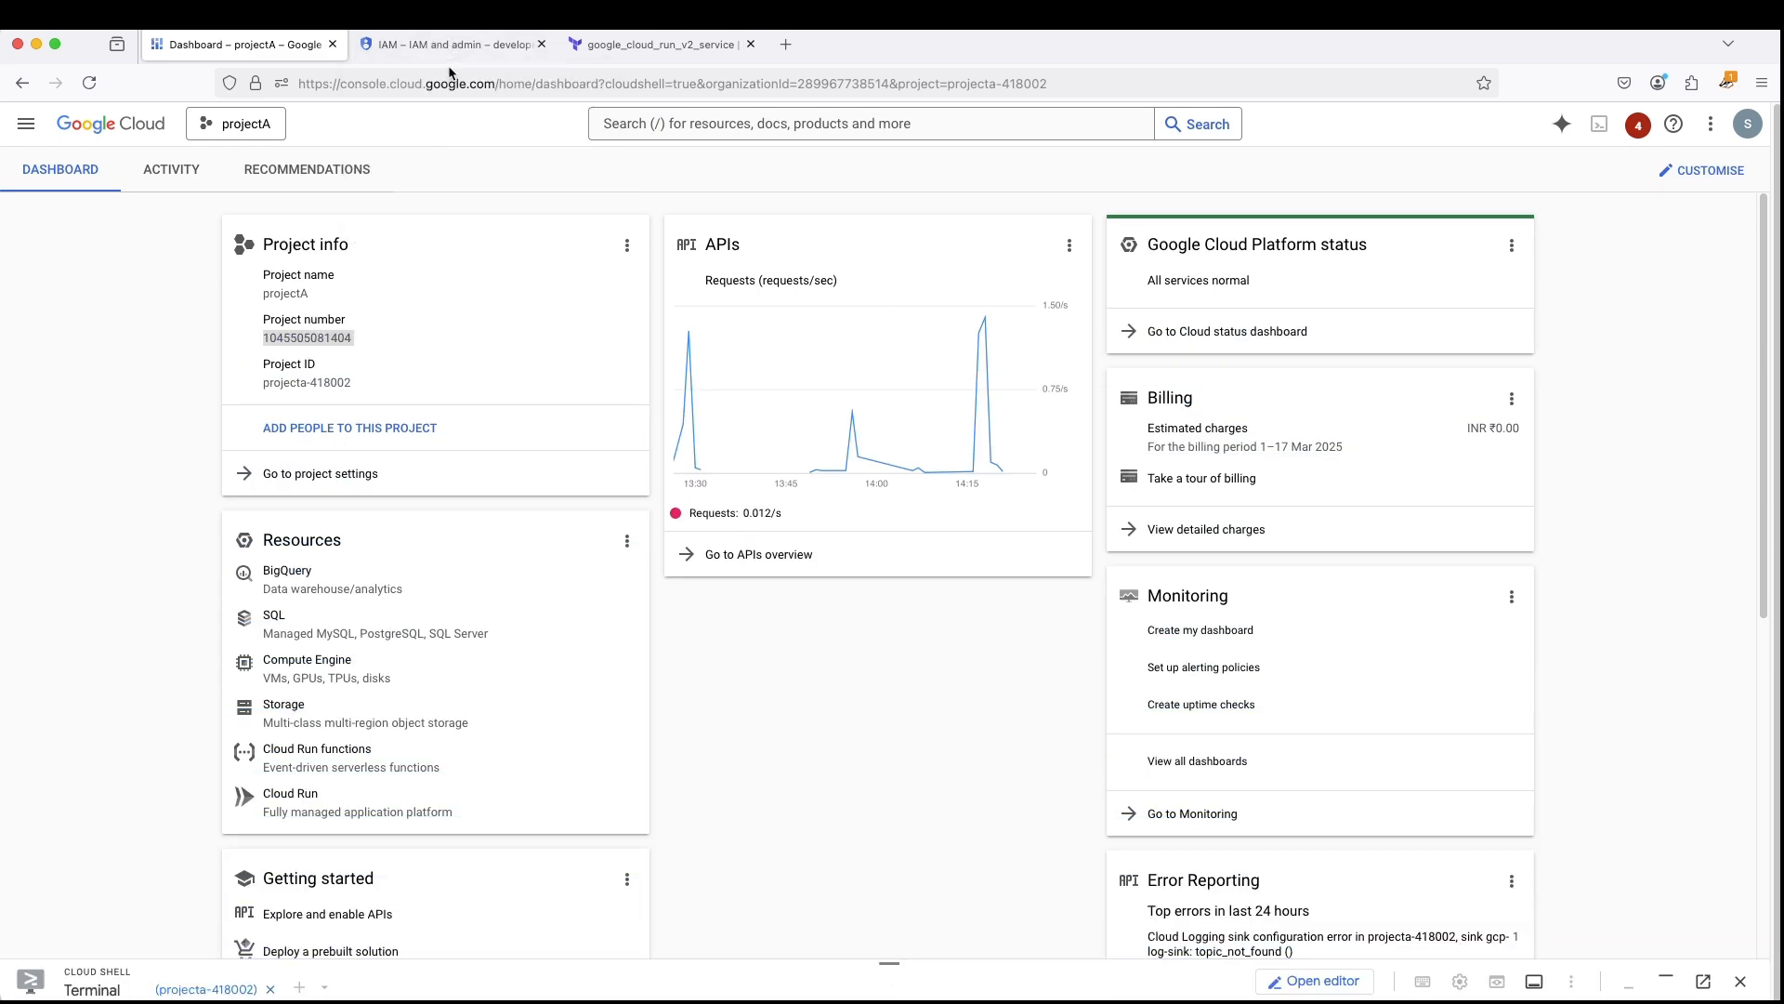
left_click(26, 125)
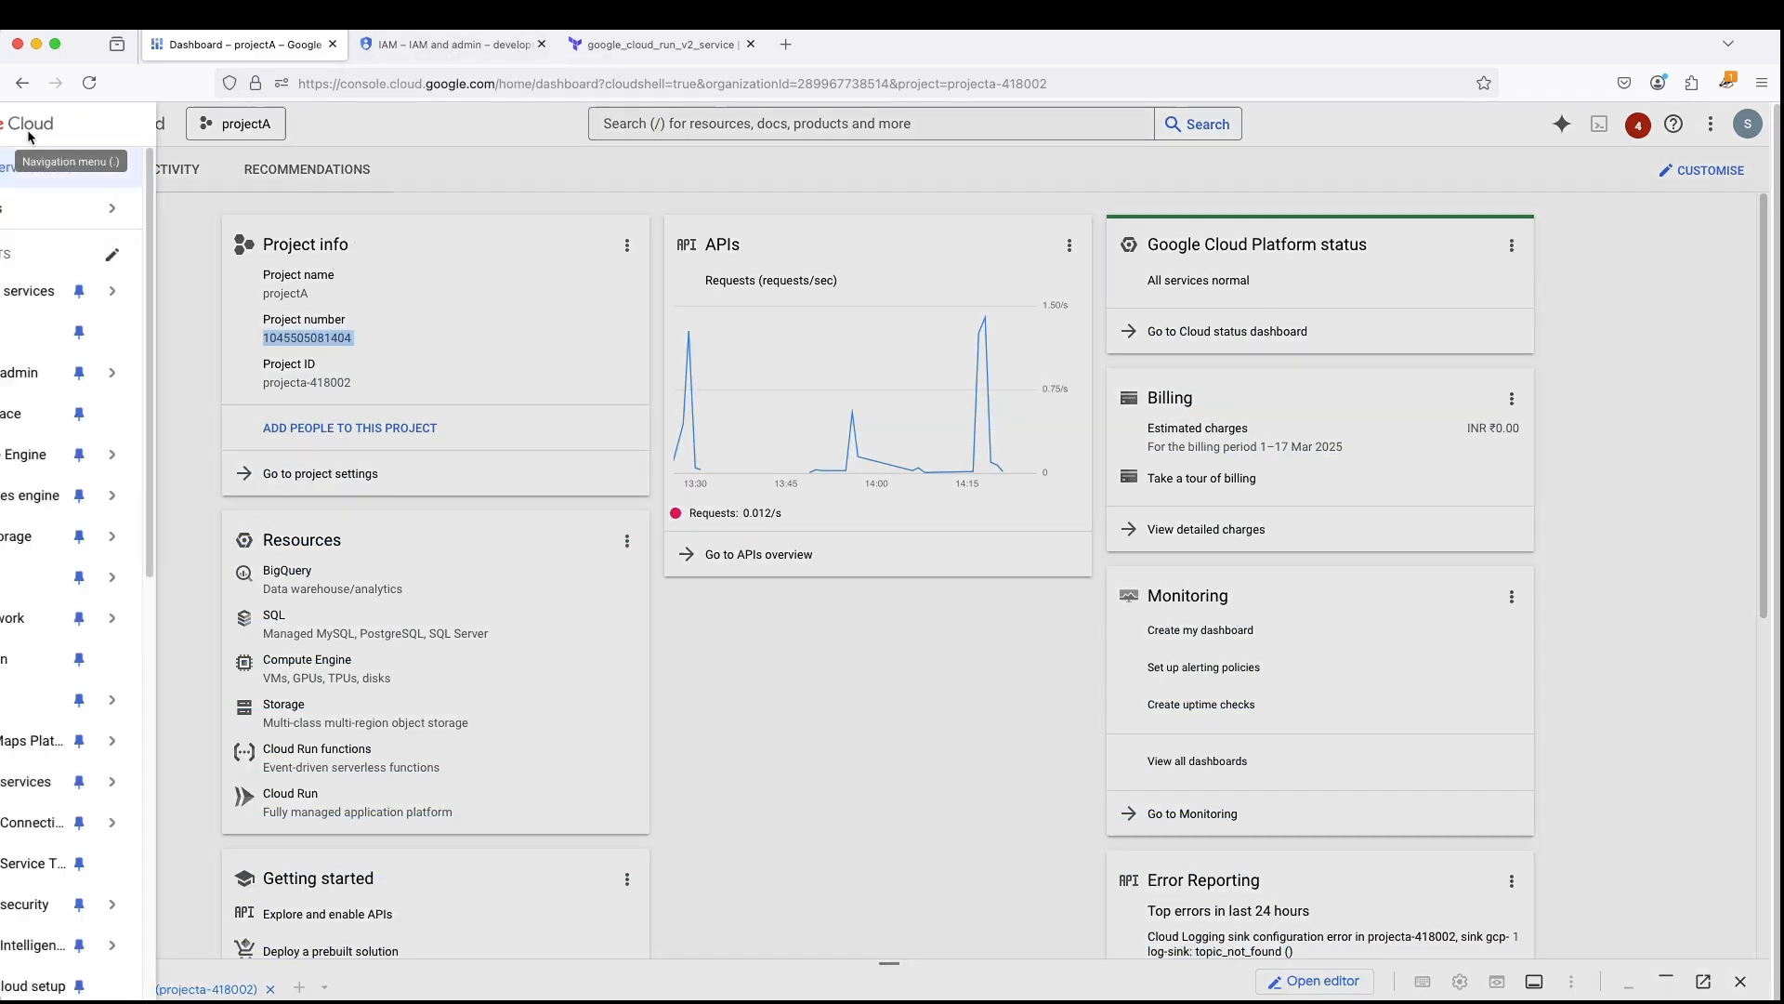
left_click(109, 377)
left_click(435, 562)
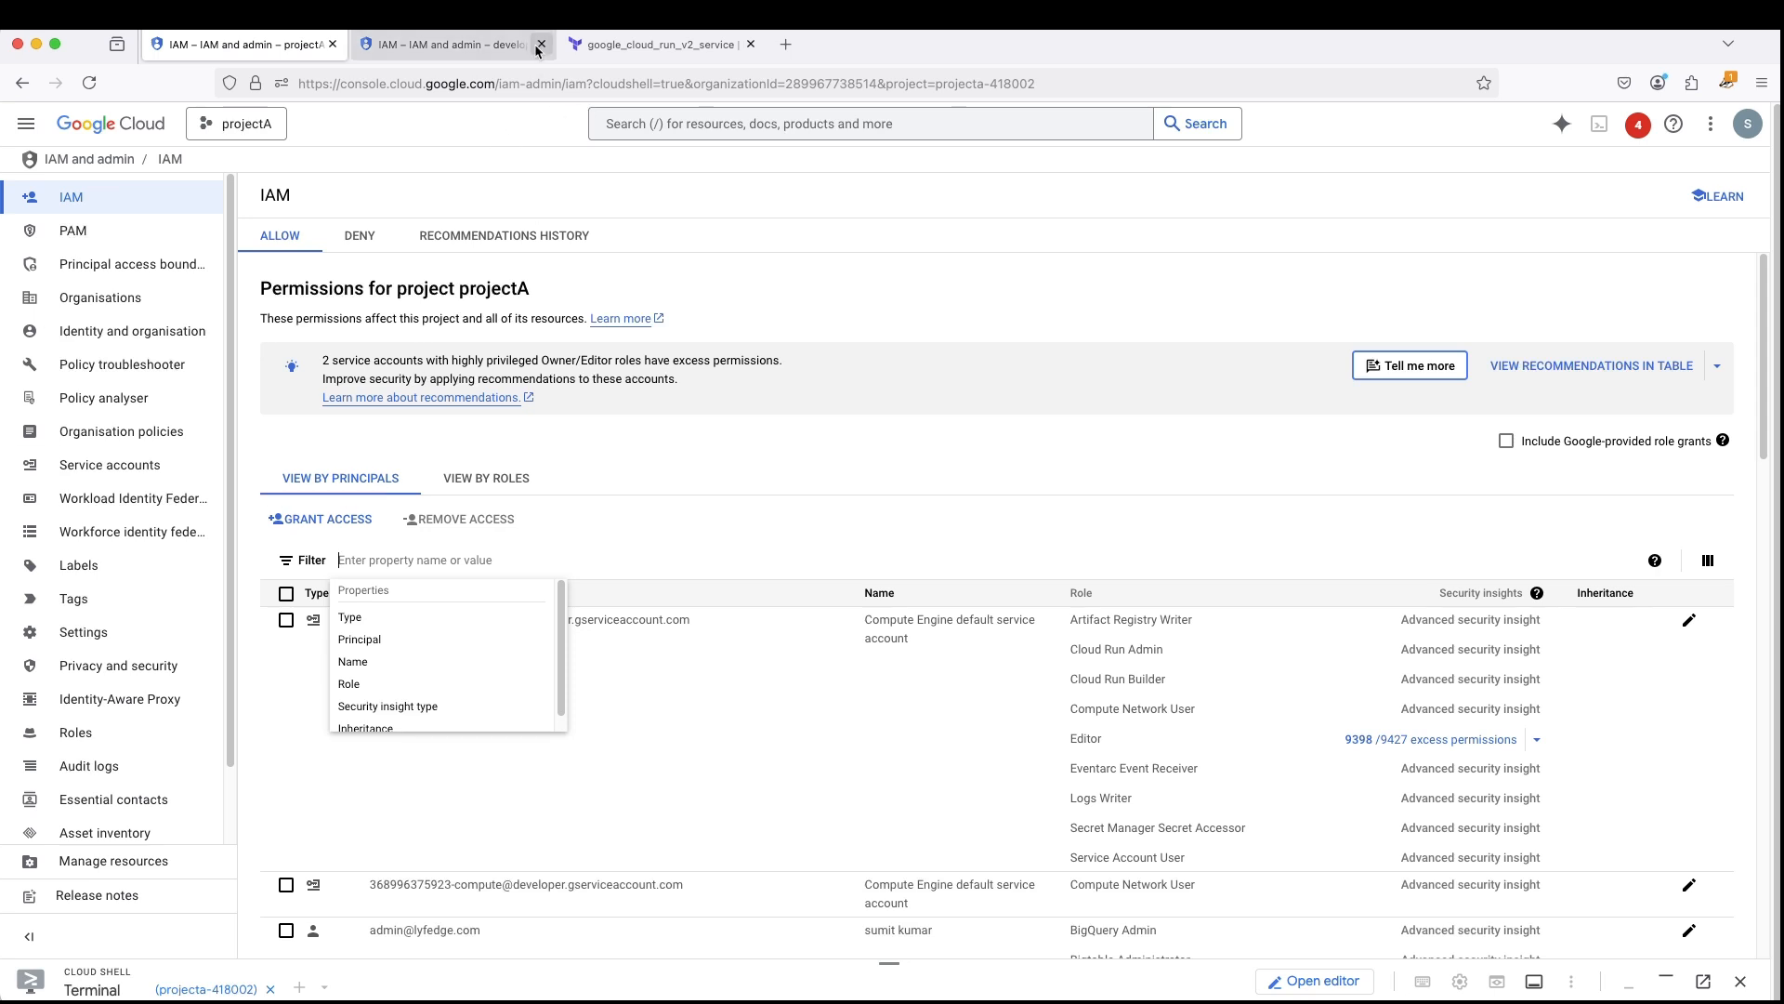
left_click(1506, 440)
scroll(1166, 483, "down", 2)
scroll(1158, 487, "down", 3)
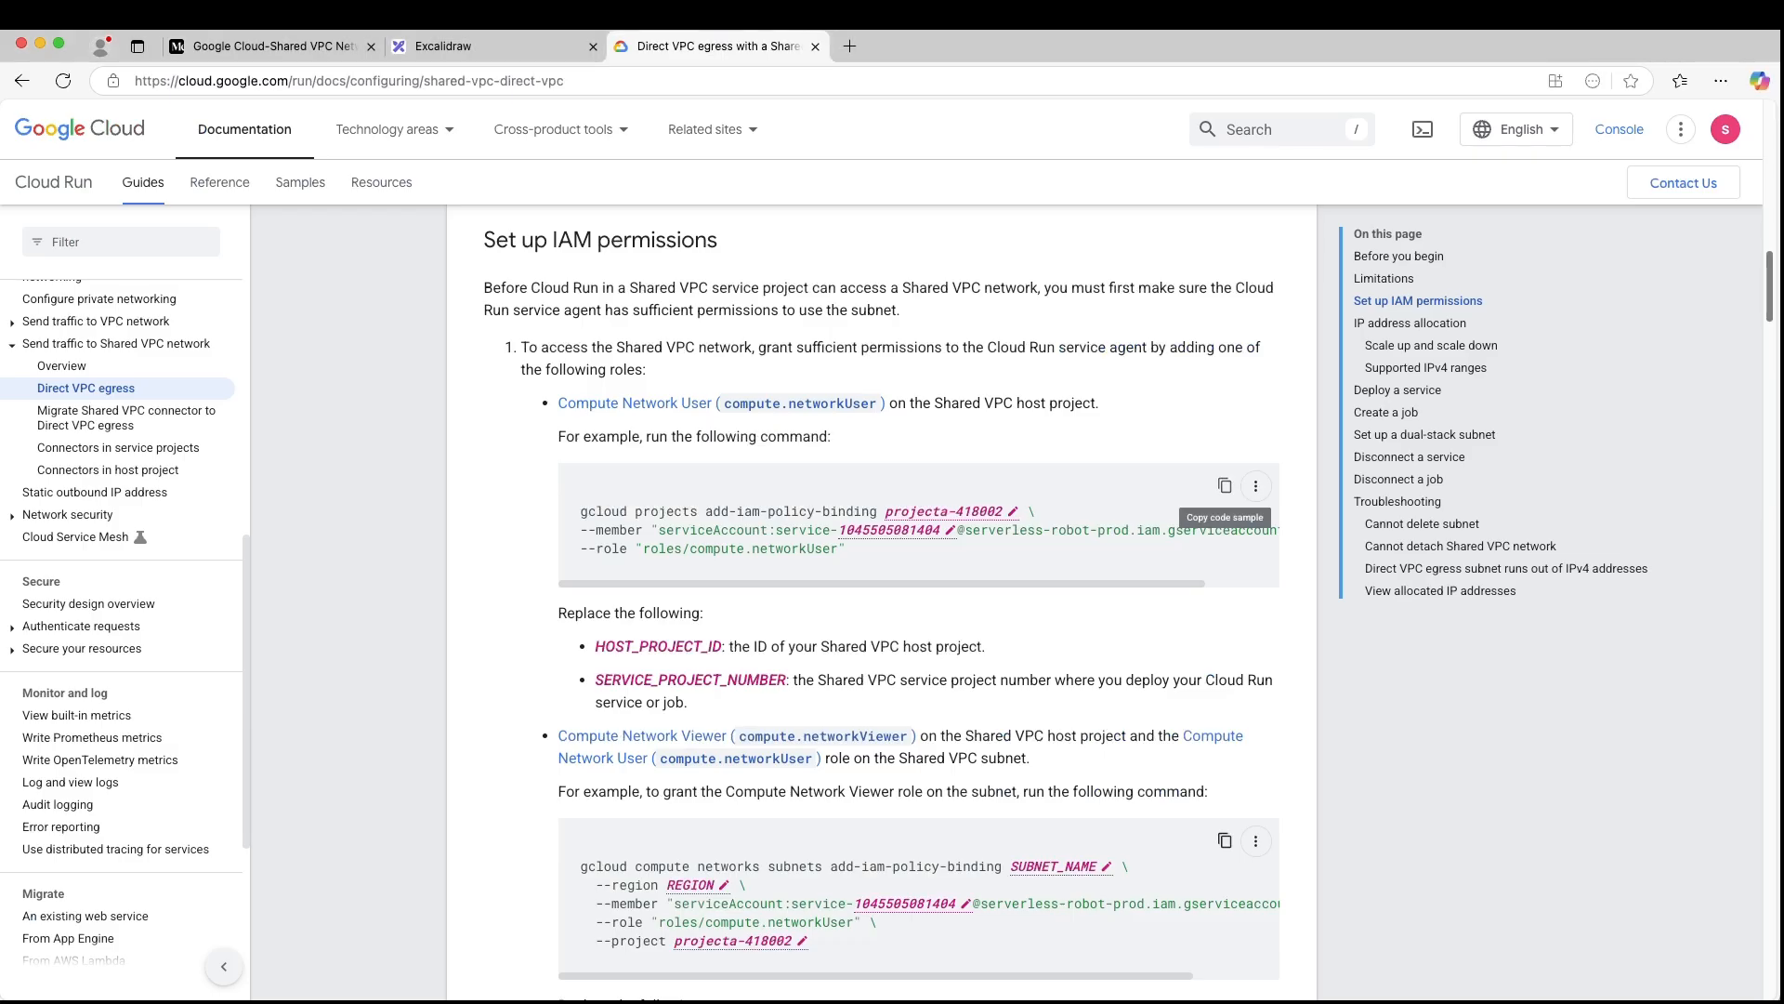
- Switch to the documentation and check the SERVICE_PROJECT_NUMBER value in the Compute Network User command's member address
left_click(928, 532)
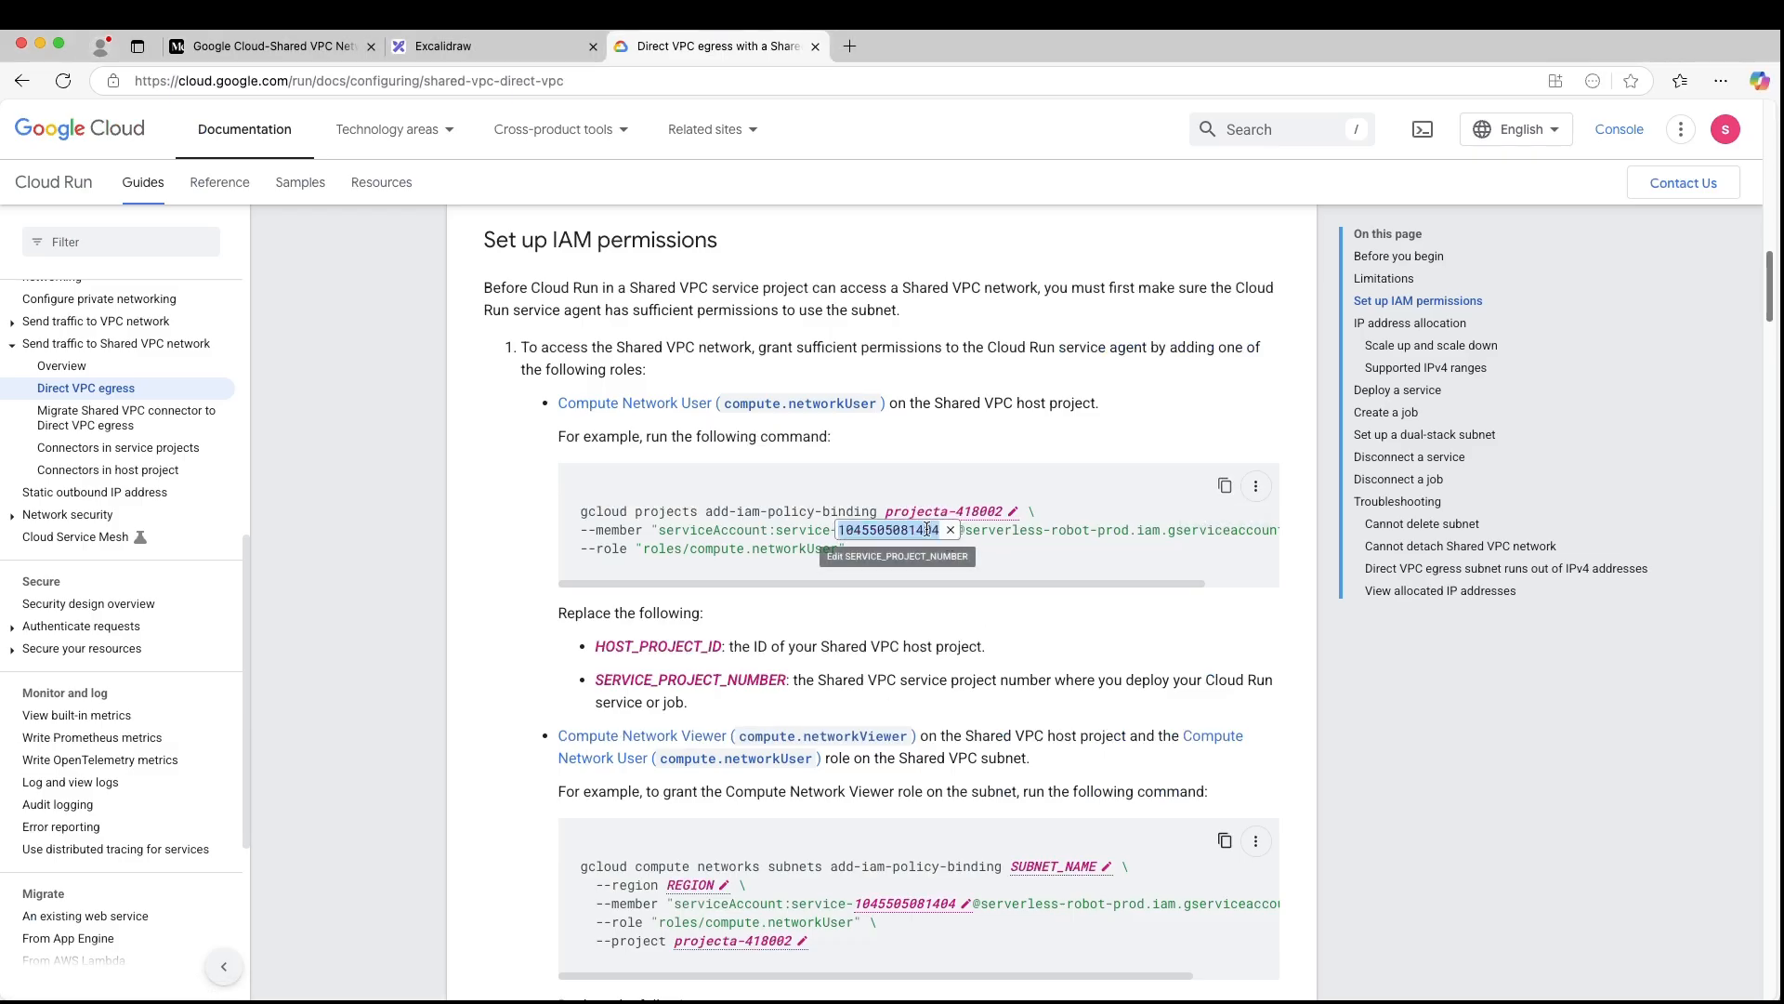
left_click(980, 555)
left_click_drag(965, 530, 989, 530)
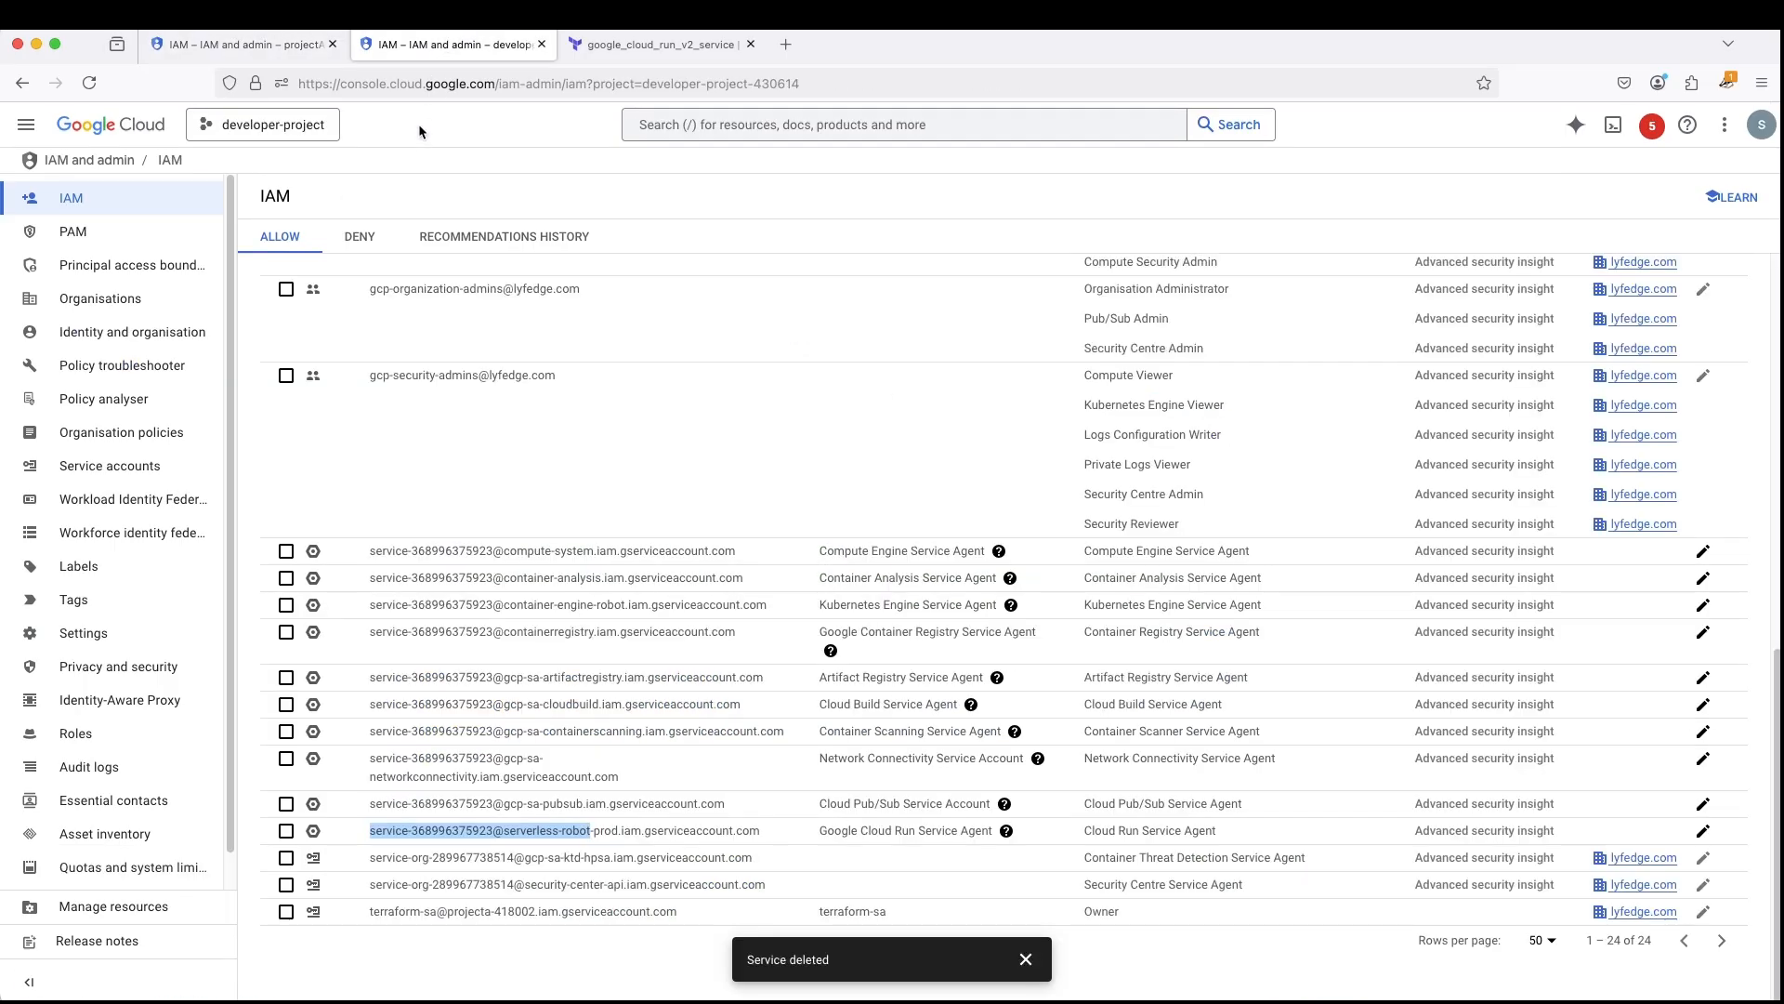
- Switch to the console's developer-project and copy its project number from the Cloud overview dashboard
left_click(411, 153)
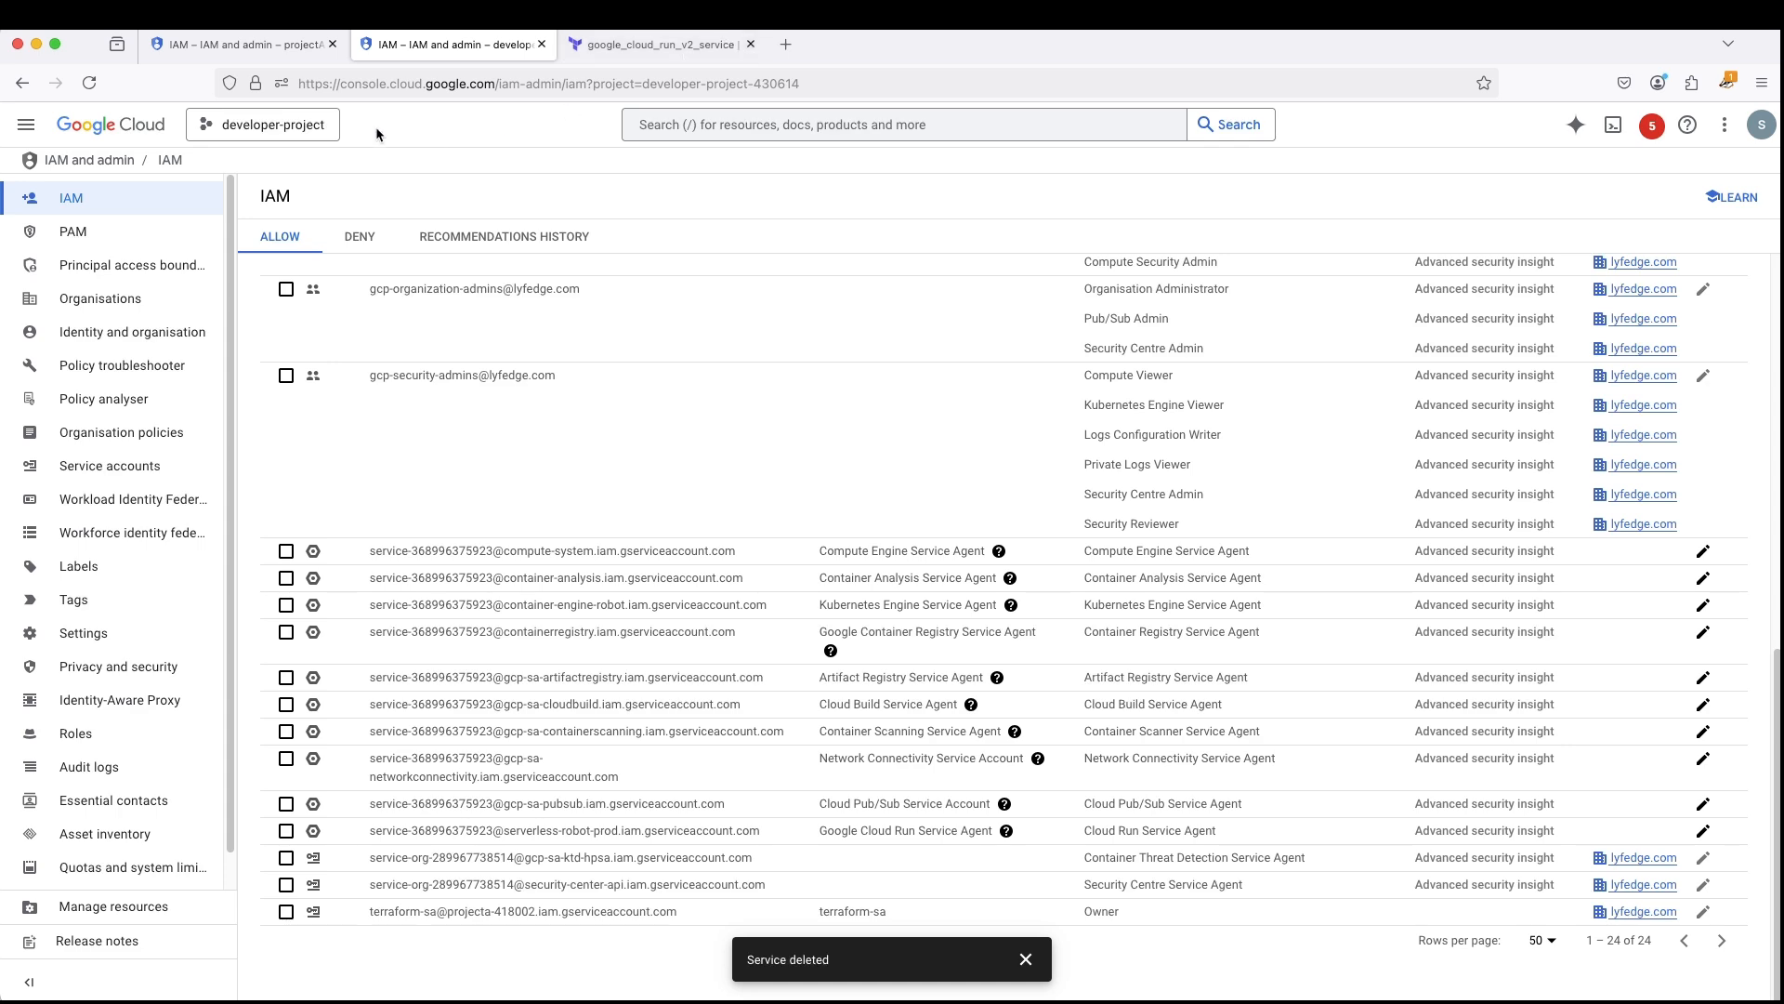
left_click(26, 124)
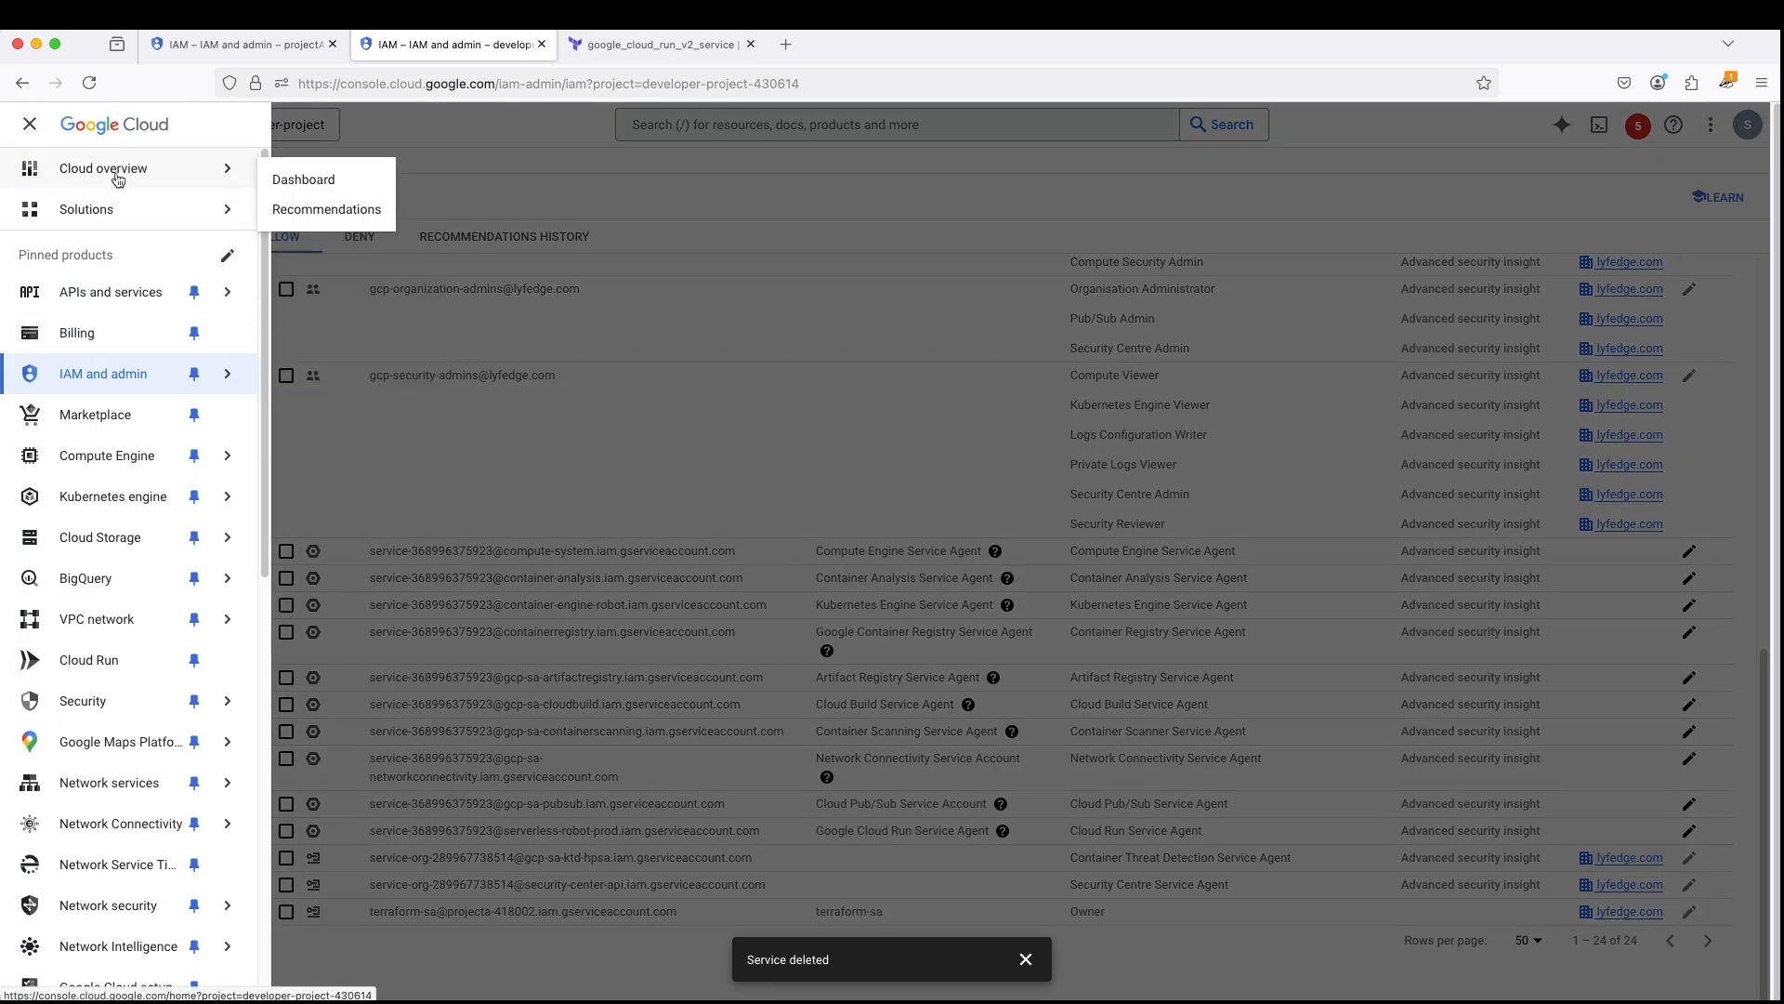
left_click(298, 178)
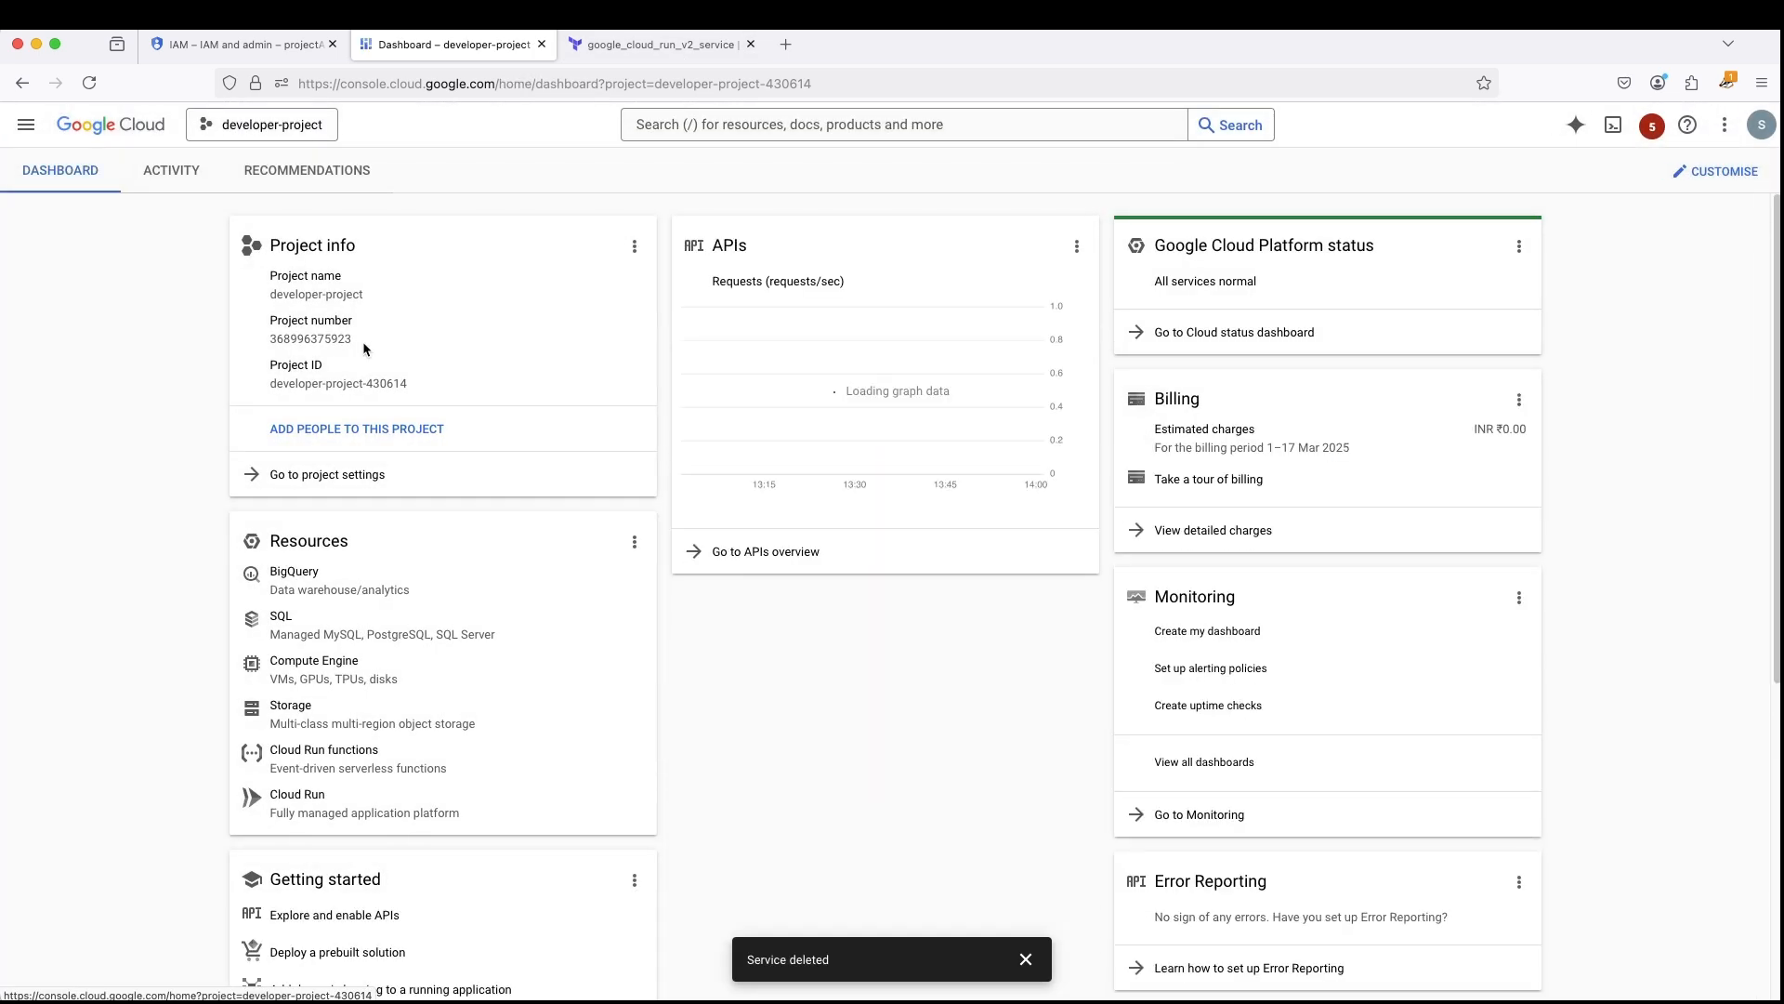
left_click_drag(270, 339, 356, 349)
key("super+c")
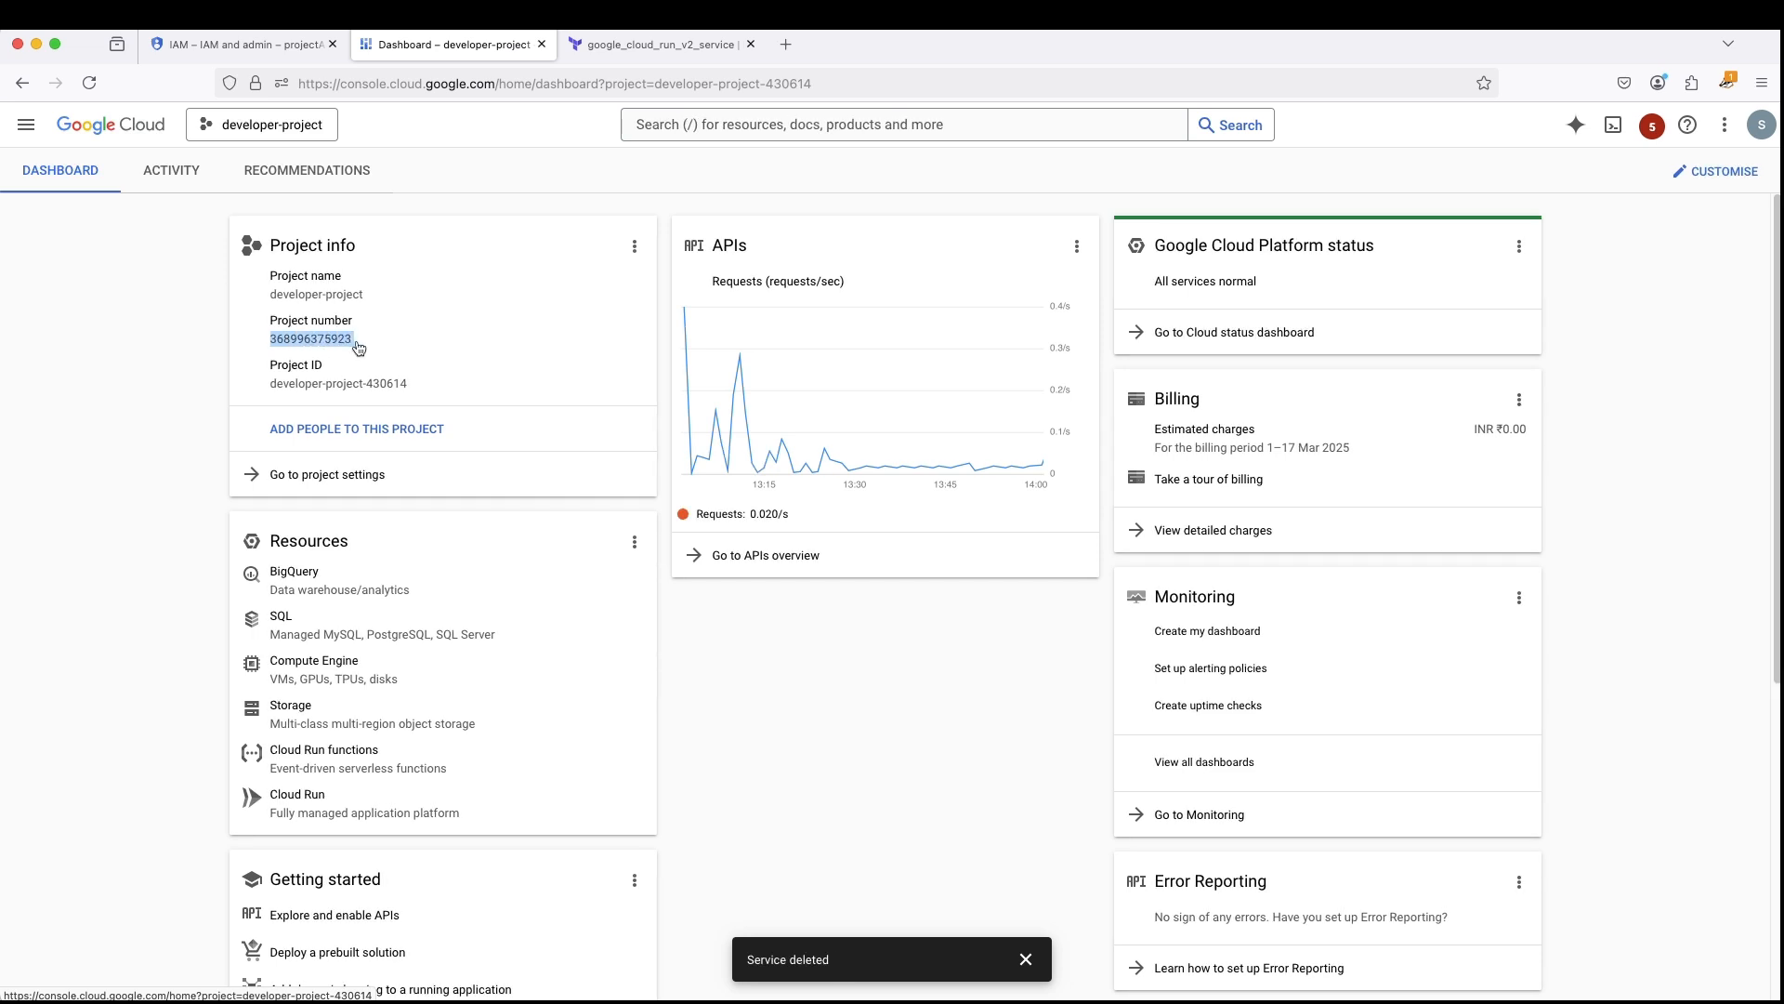
- In the documentation's Compute Network User command, replace SERVICE_PROJECT_NUMBER with developer-project's copied number, removing the leading space
key("super+Tab")
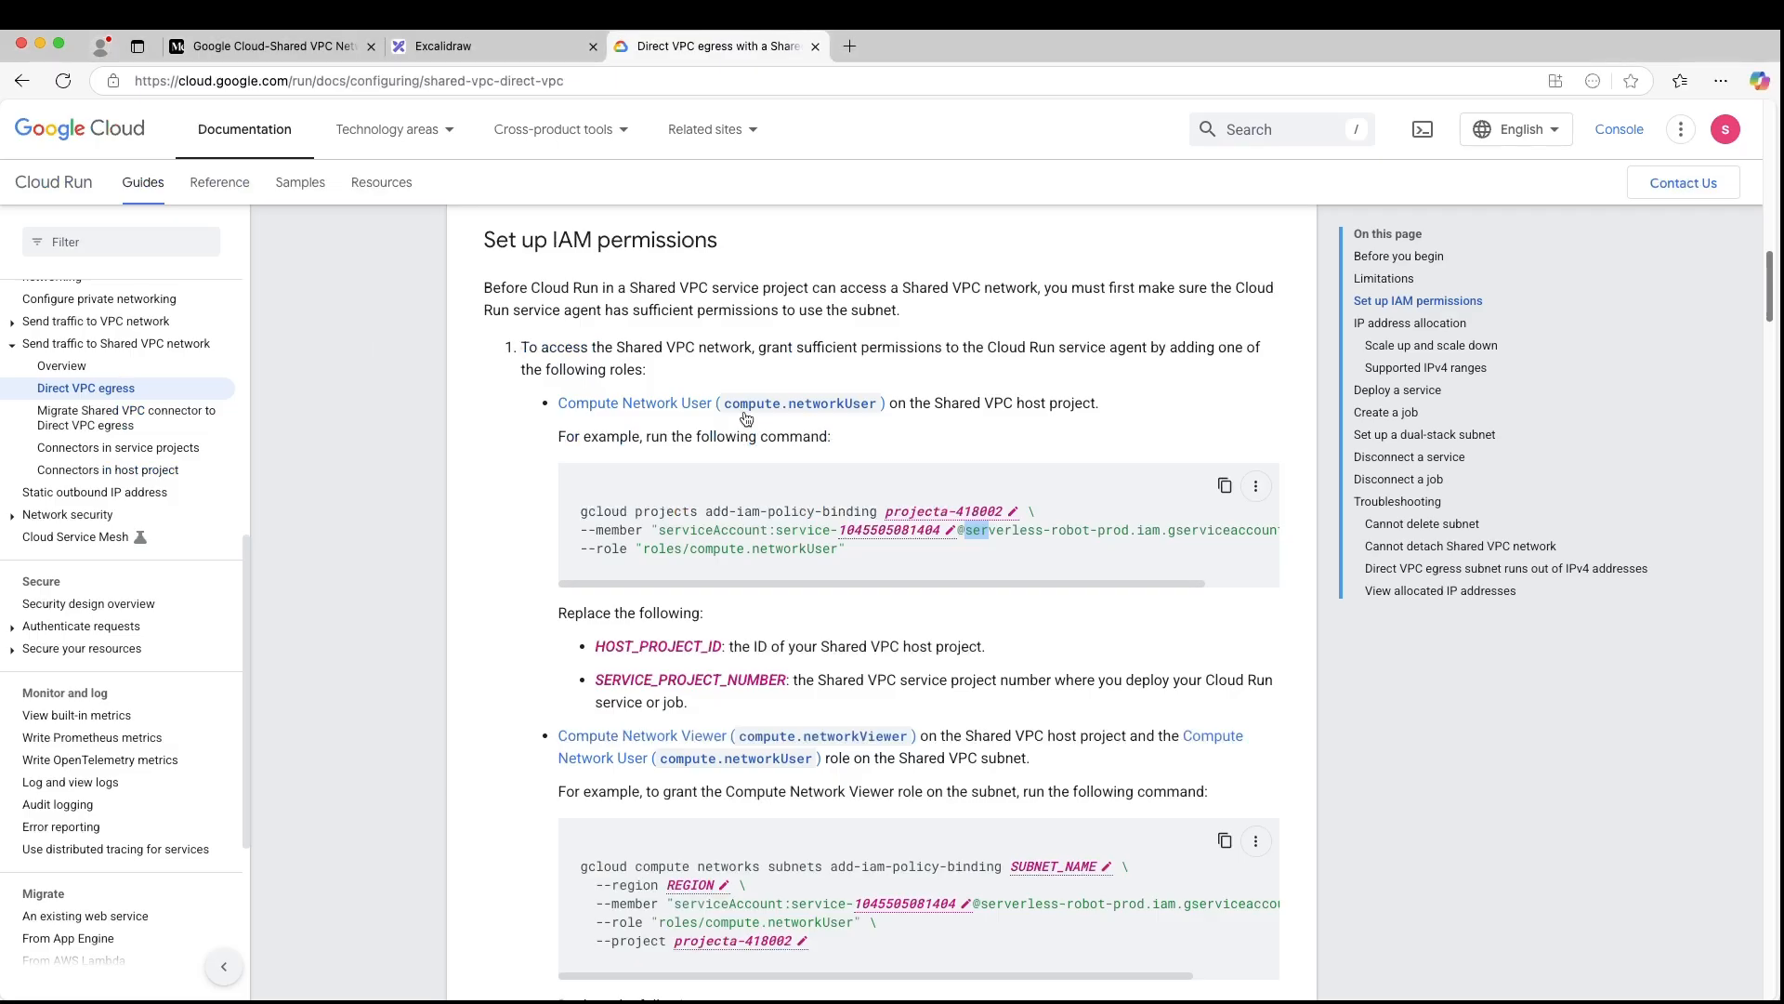
left_click(947, 536)
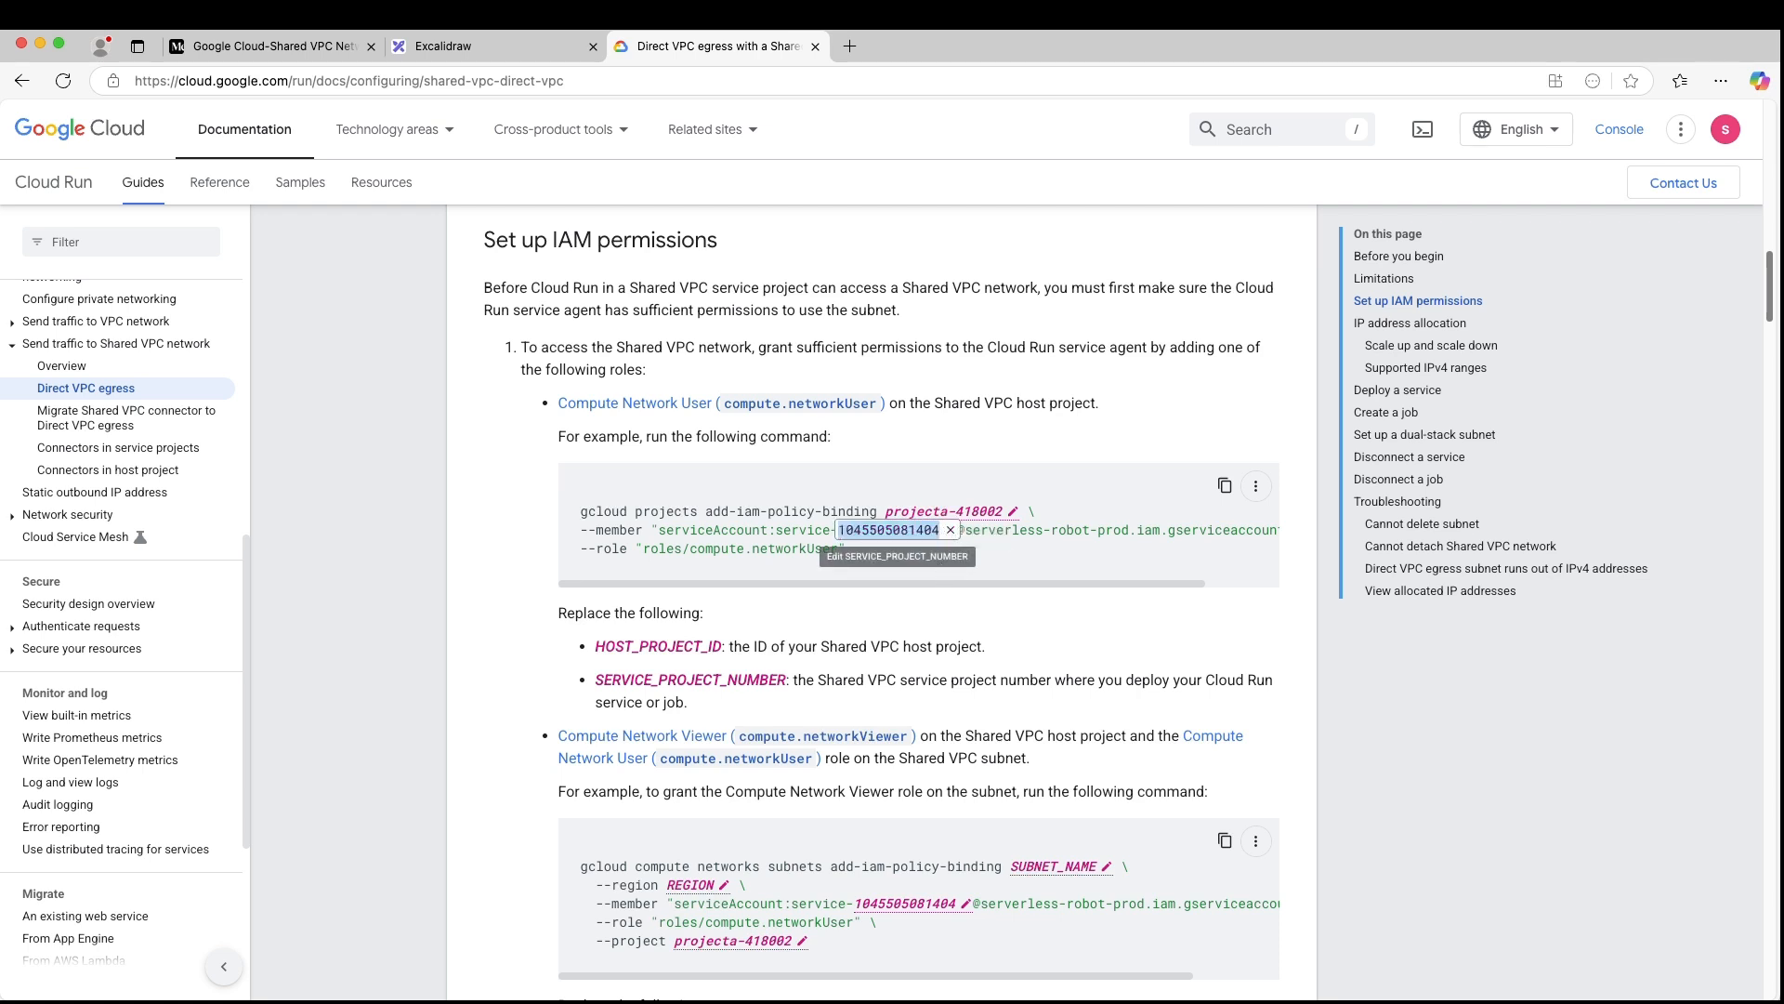
key("super+v")
key("BackSpace")
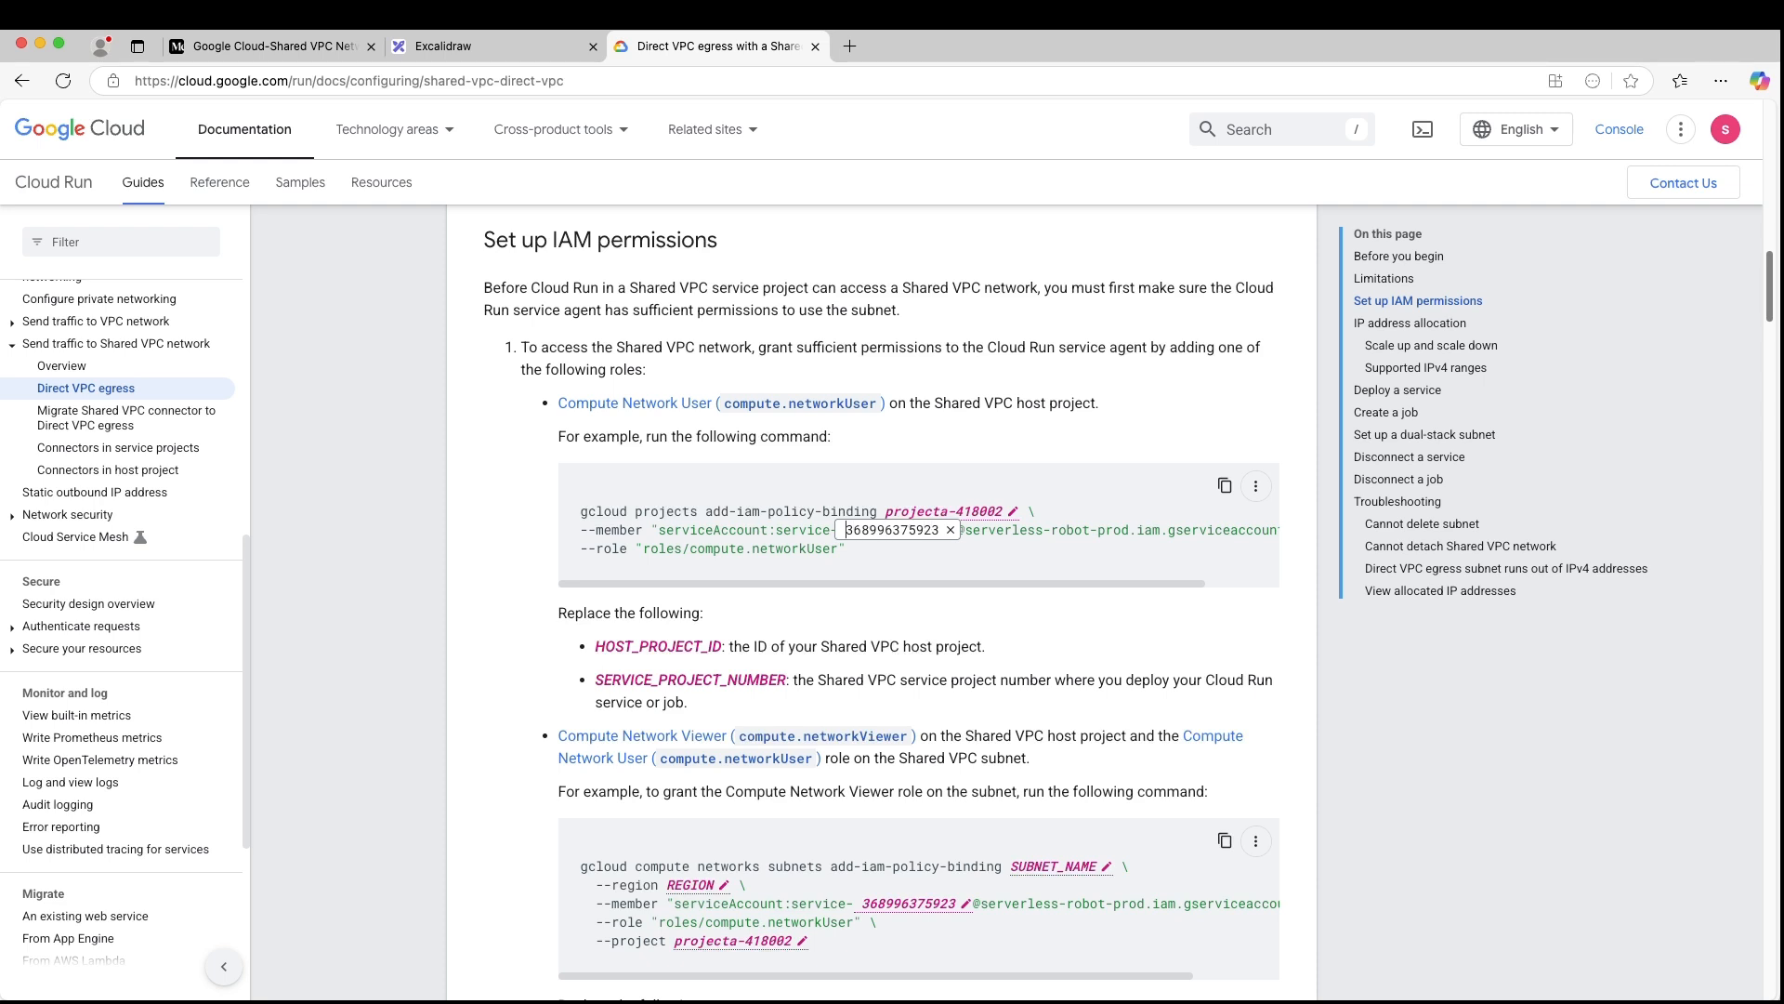
key("BackSpace")
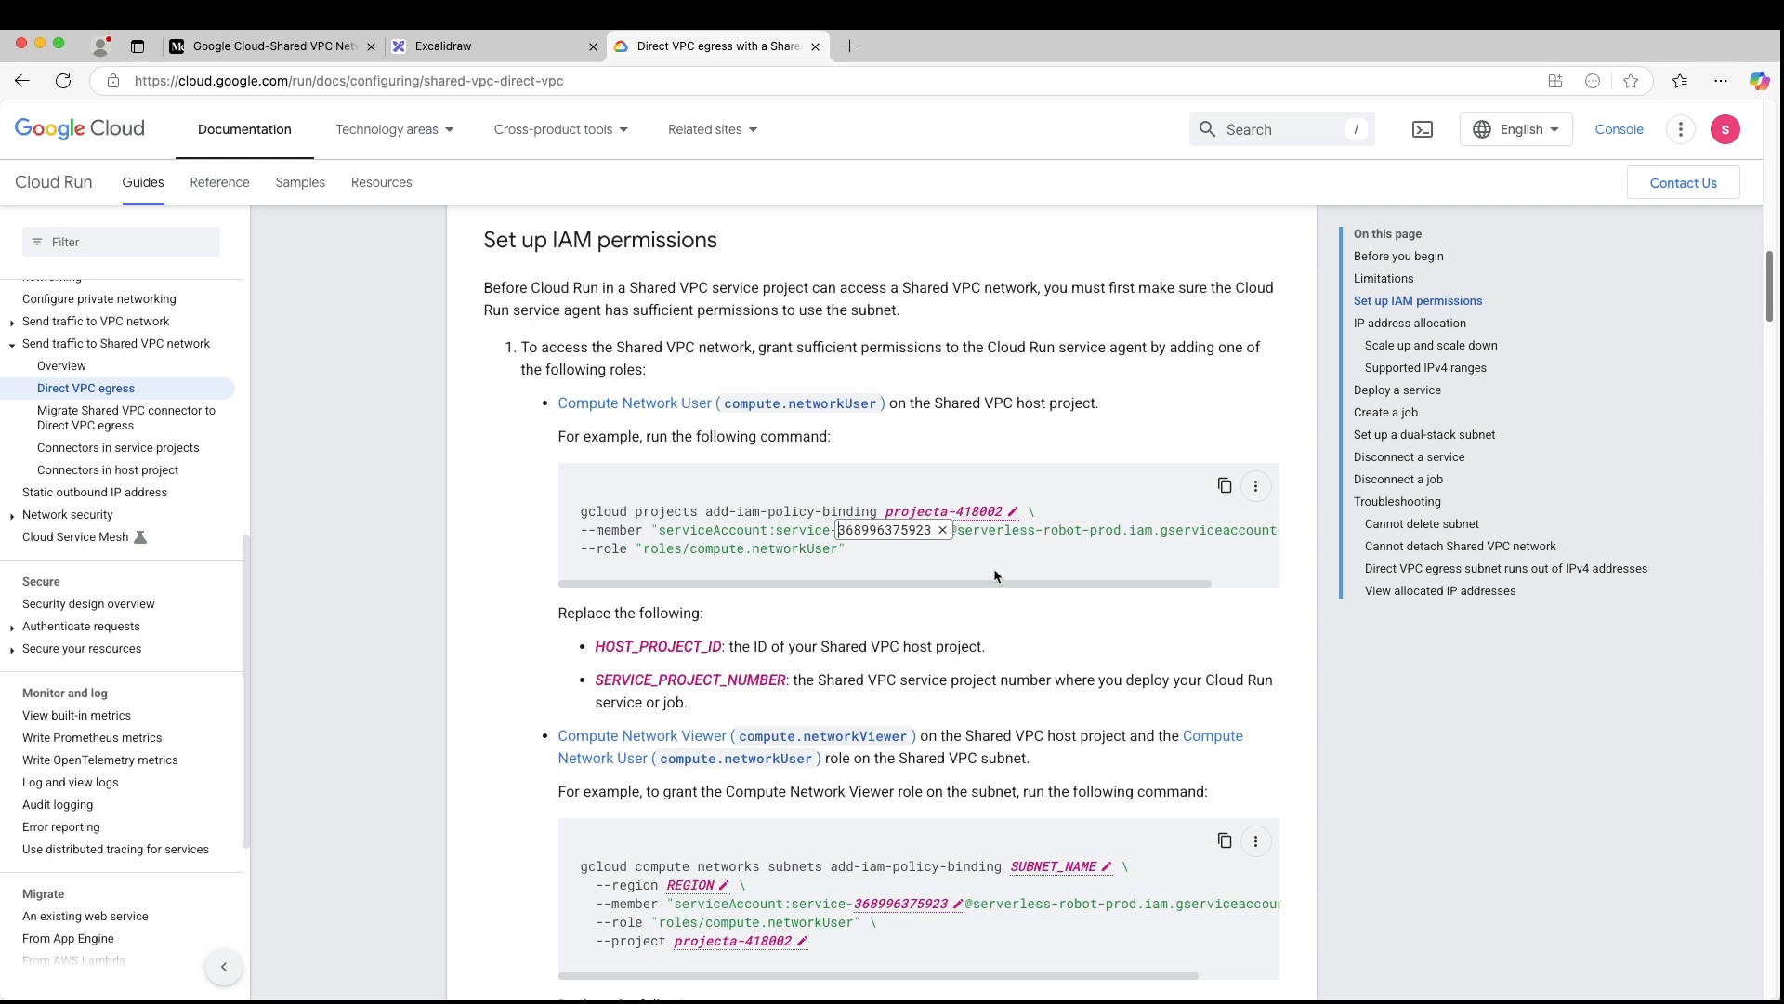
key("Return")
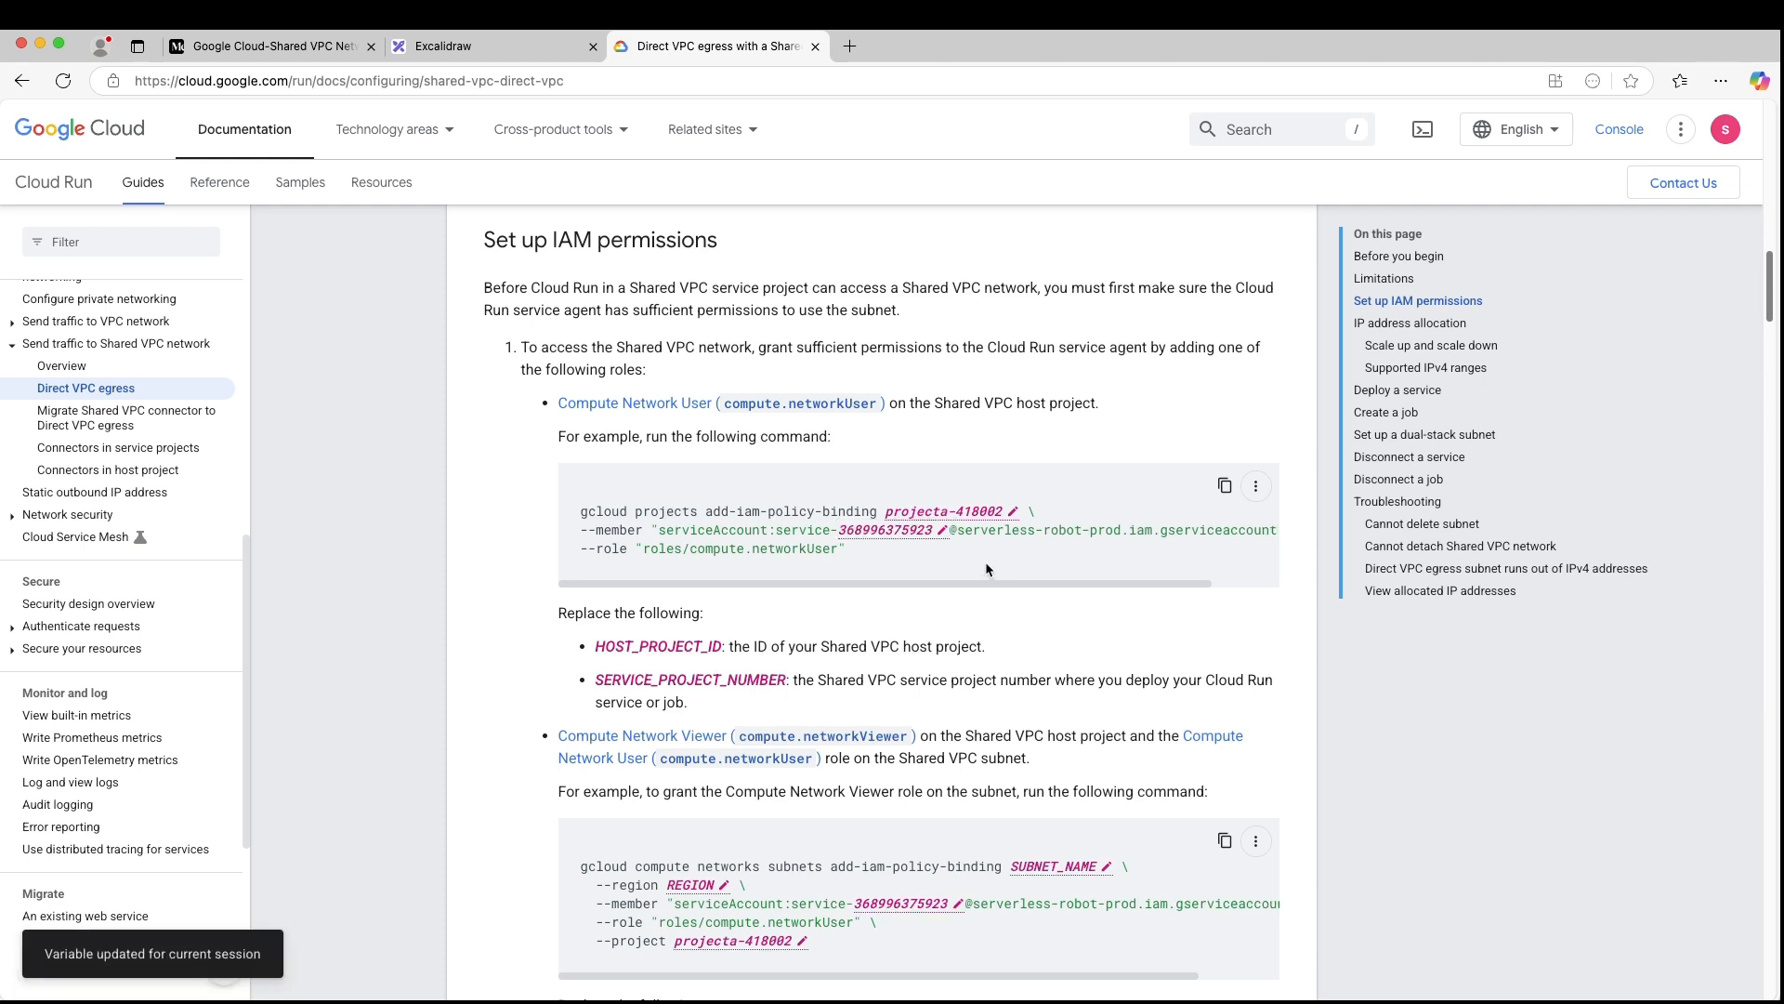
- Copy the completed Compute Network User command from the documentation and switch to projectA's IAM page in the console
left_click(1239, 485)
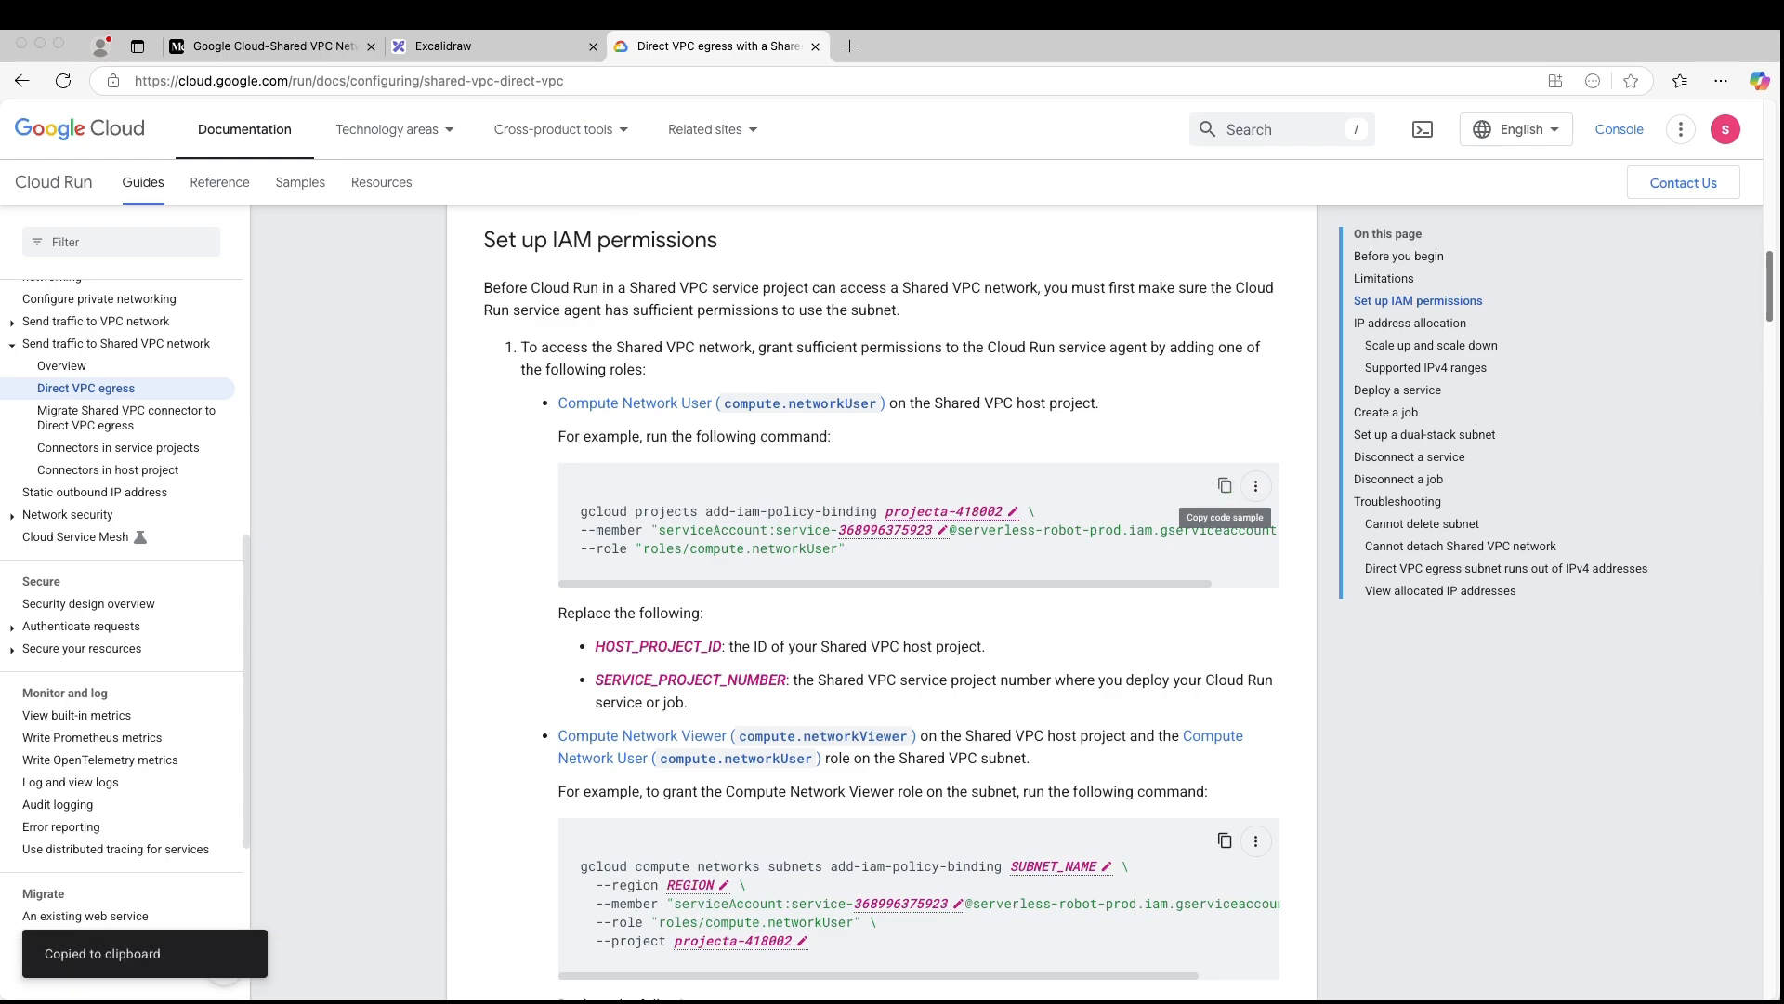
key("super+Tab")
left_click(212, 46)
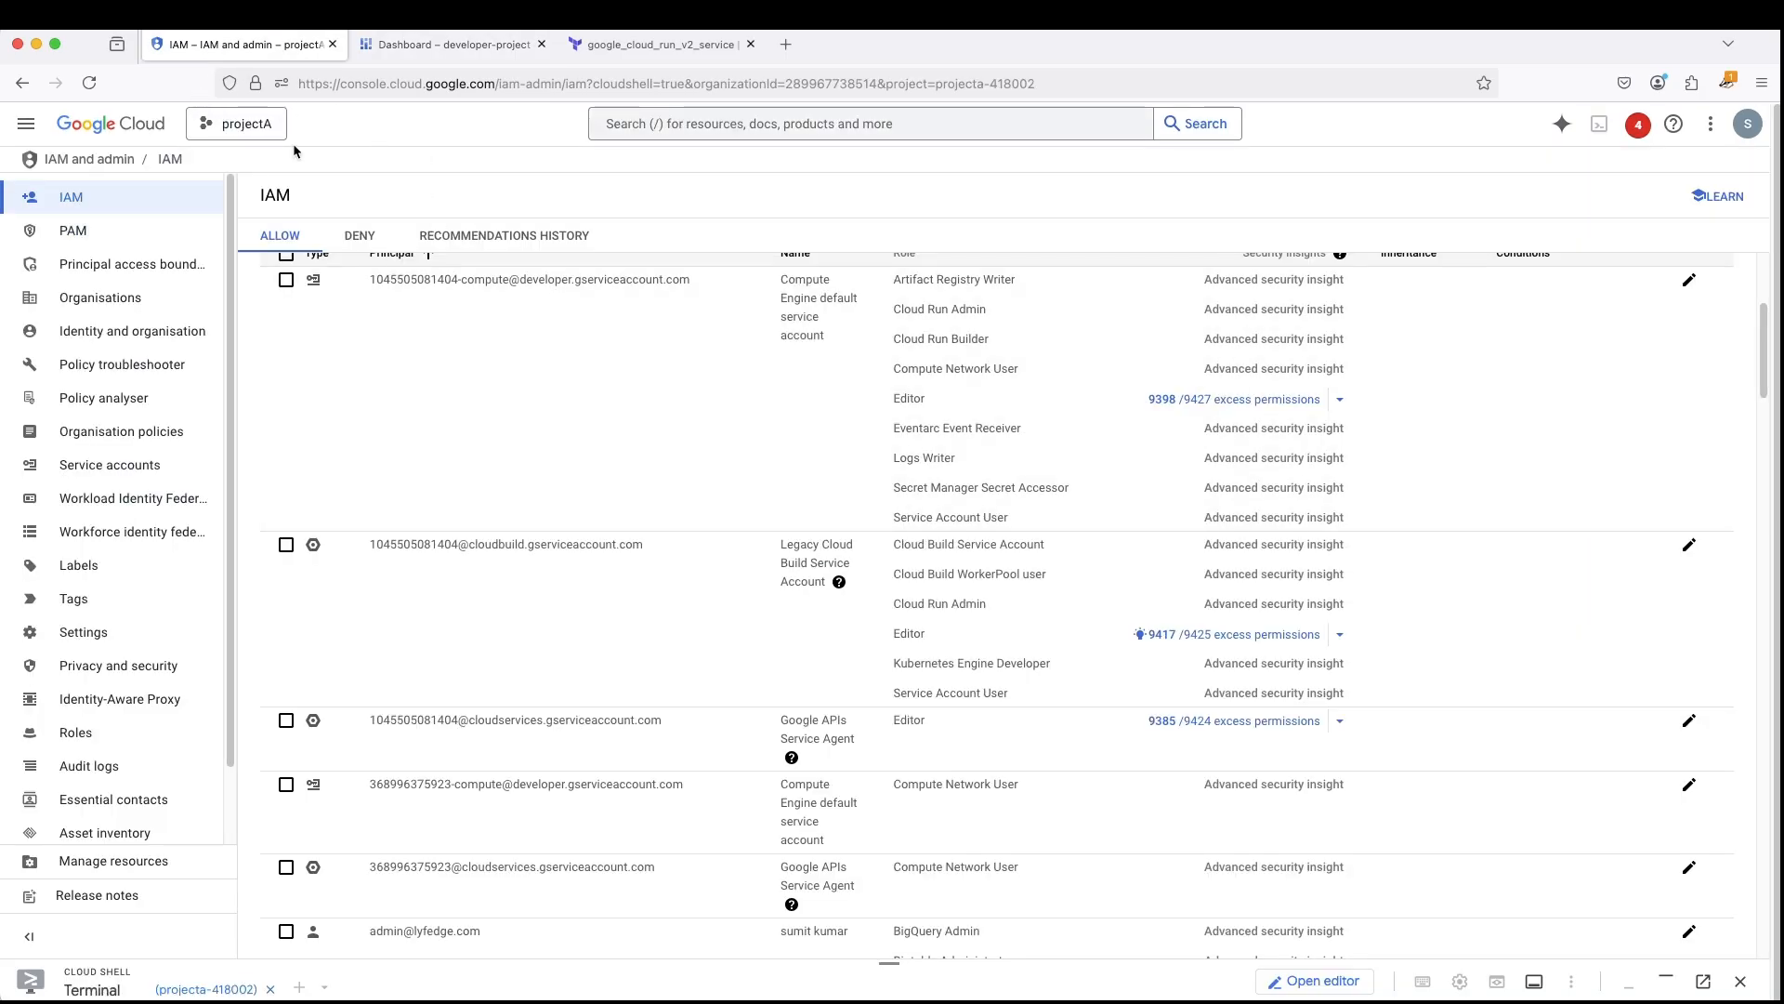
- In an enlarged, cleared Cloud Shell, run the copied add-iam-policy-binding command for roles/compute.networkUser on projecta-418002 and answer its condition prompt
left_click_drag(889, 962, 924, 303)
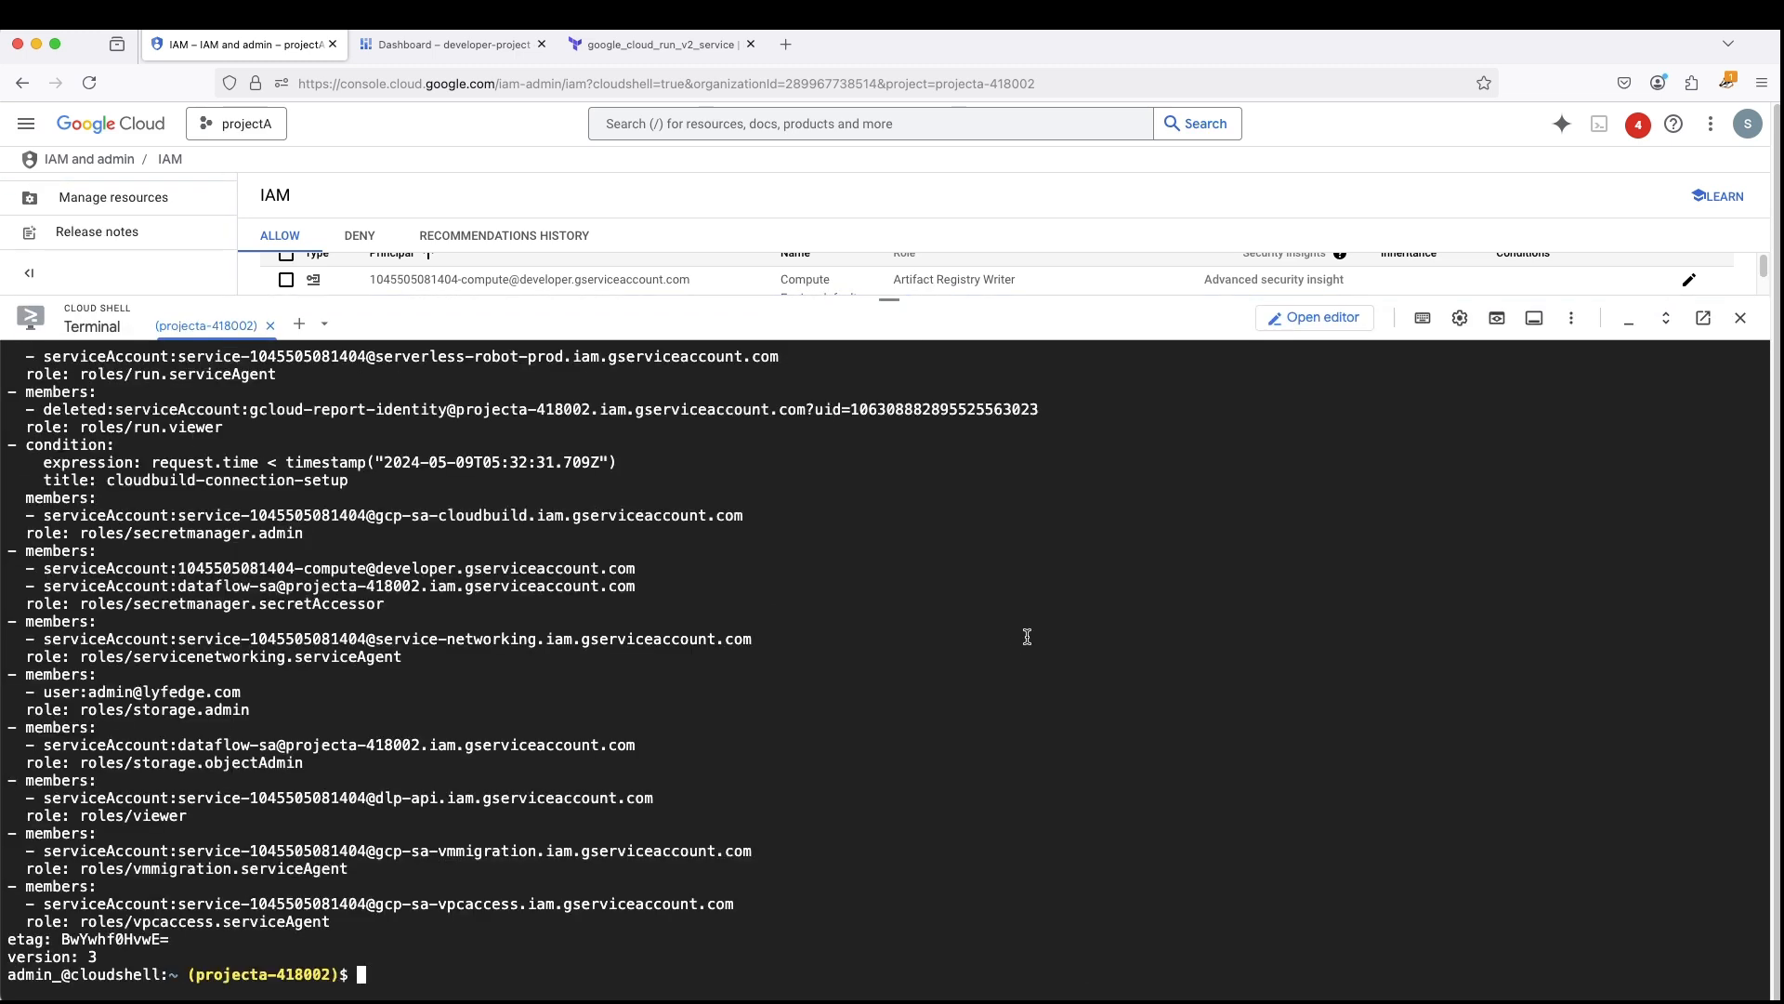
key("ctrl+l")
key("super+v")
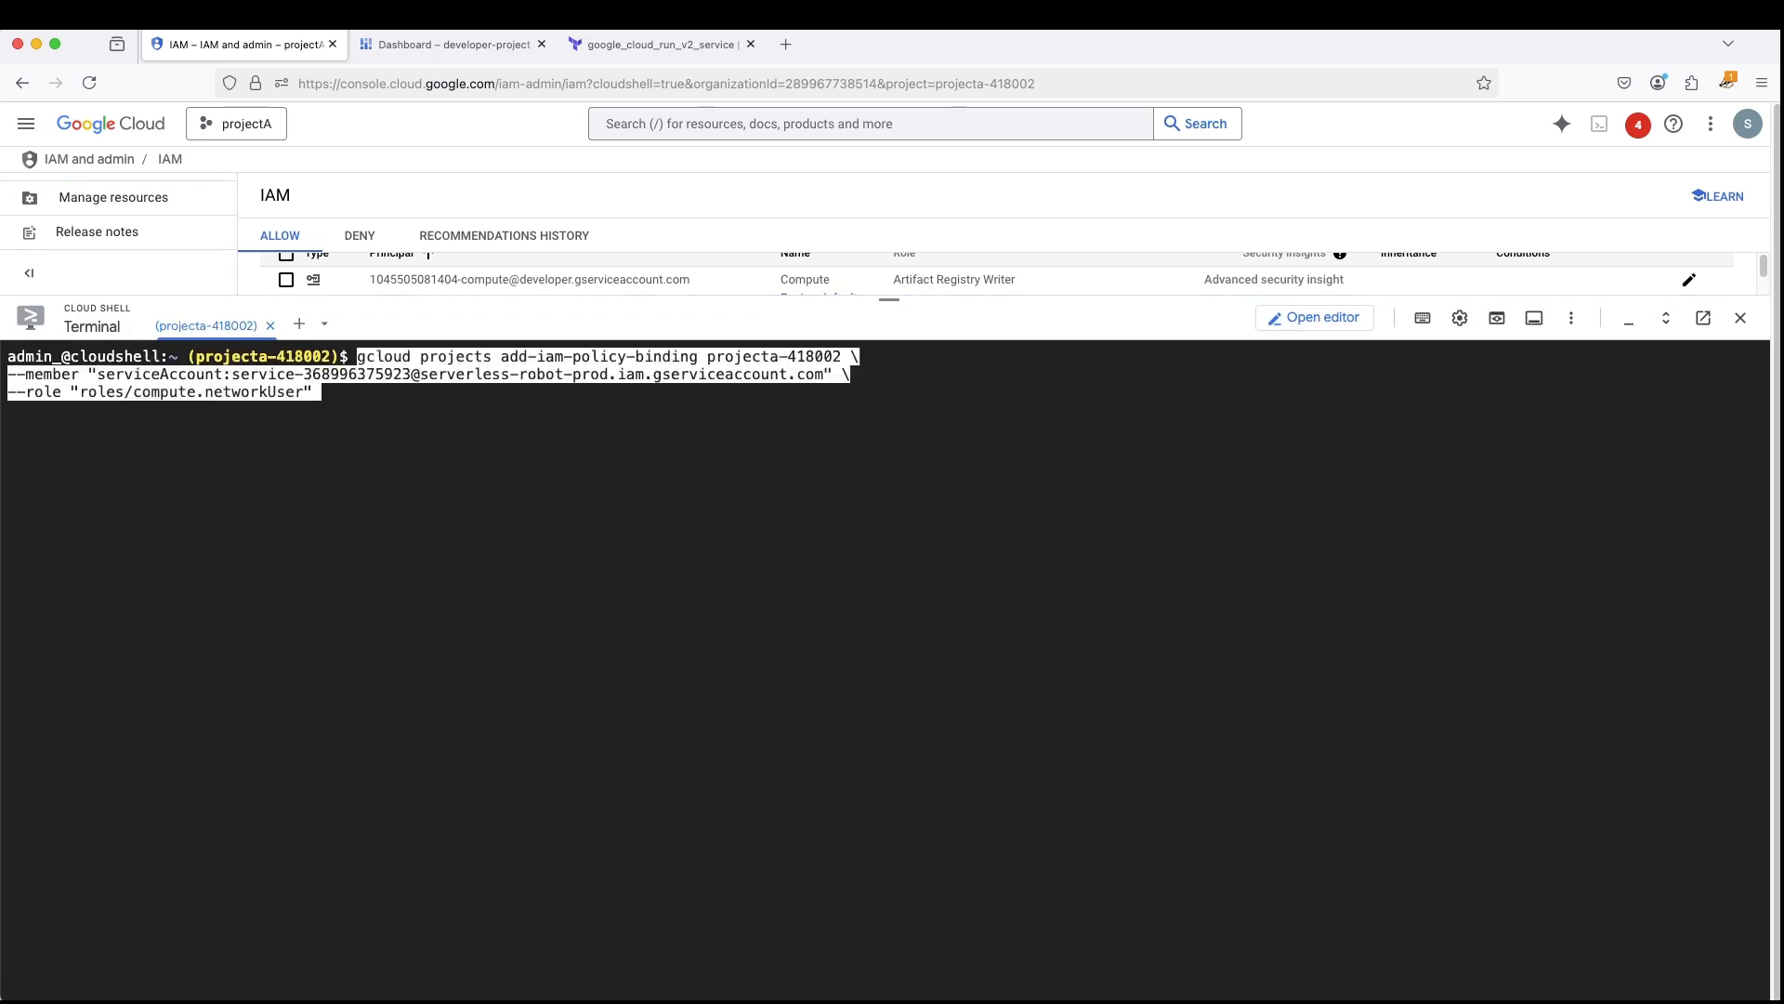
key("Return")
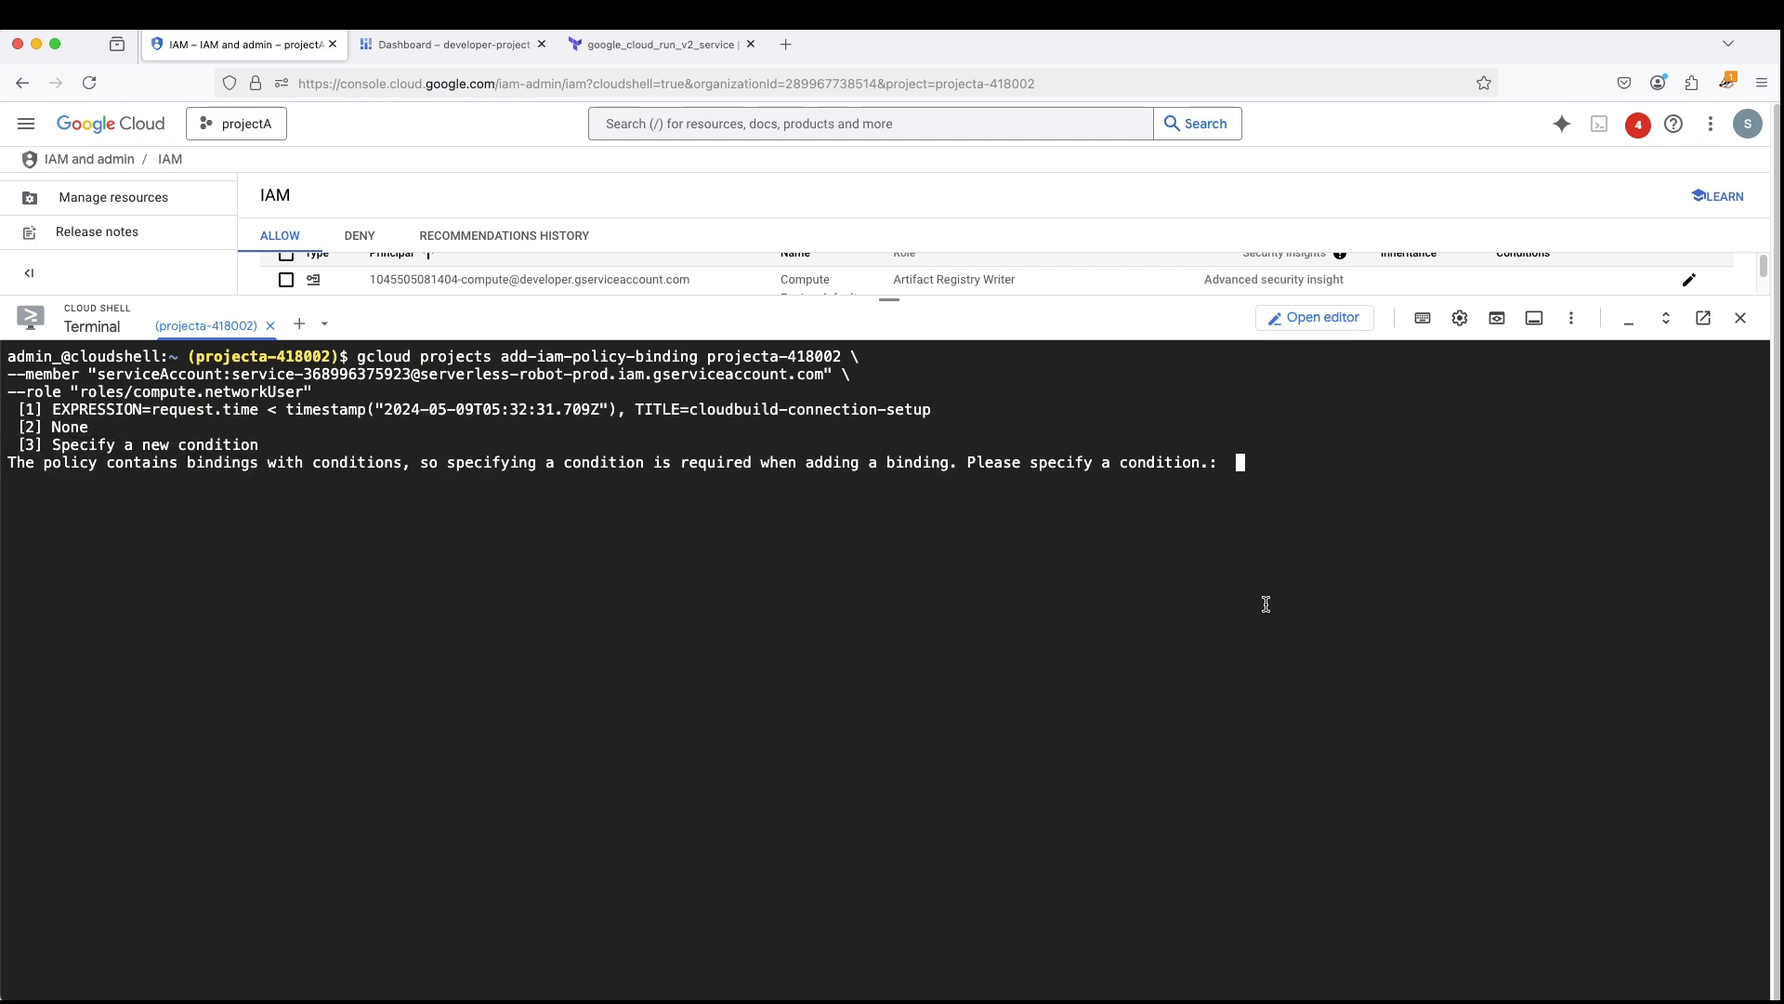
key("Return")
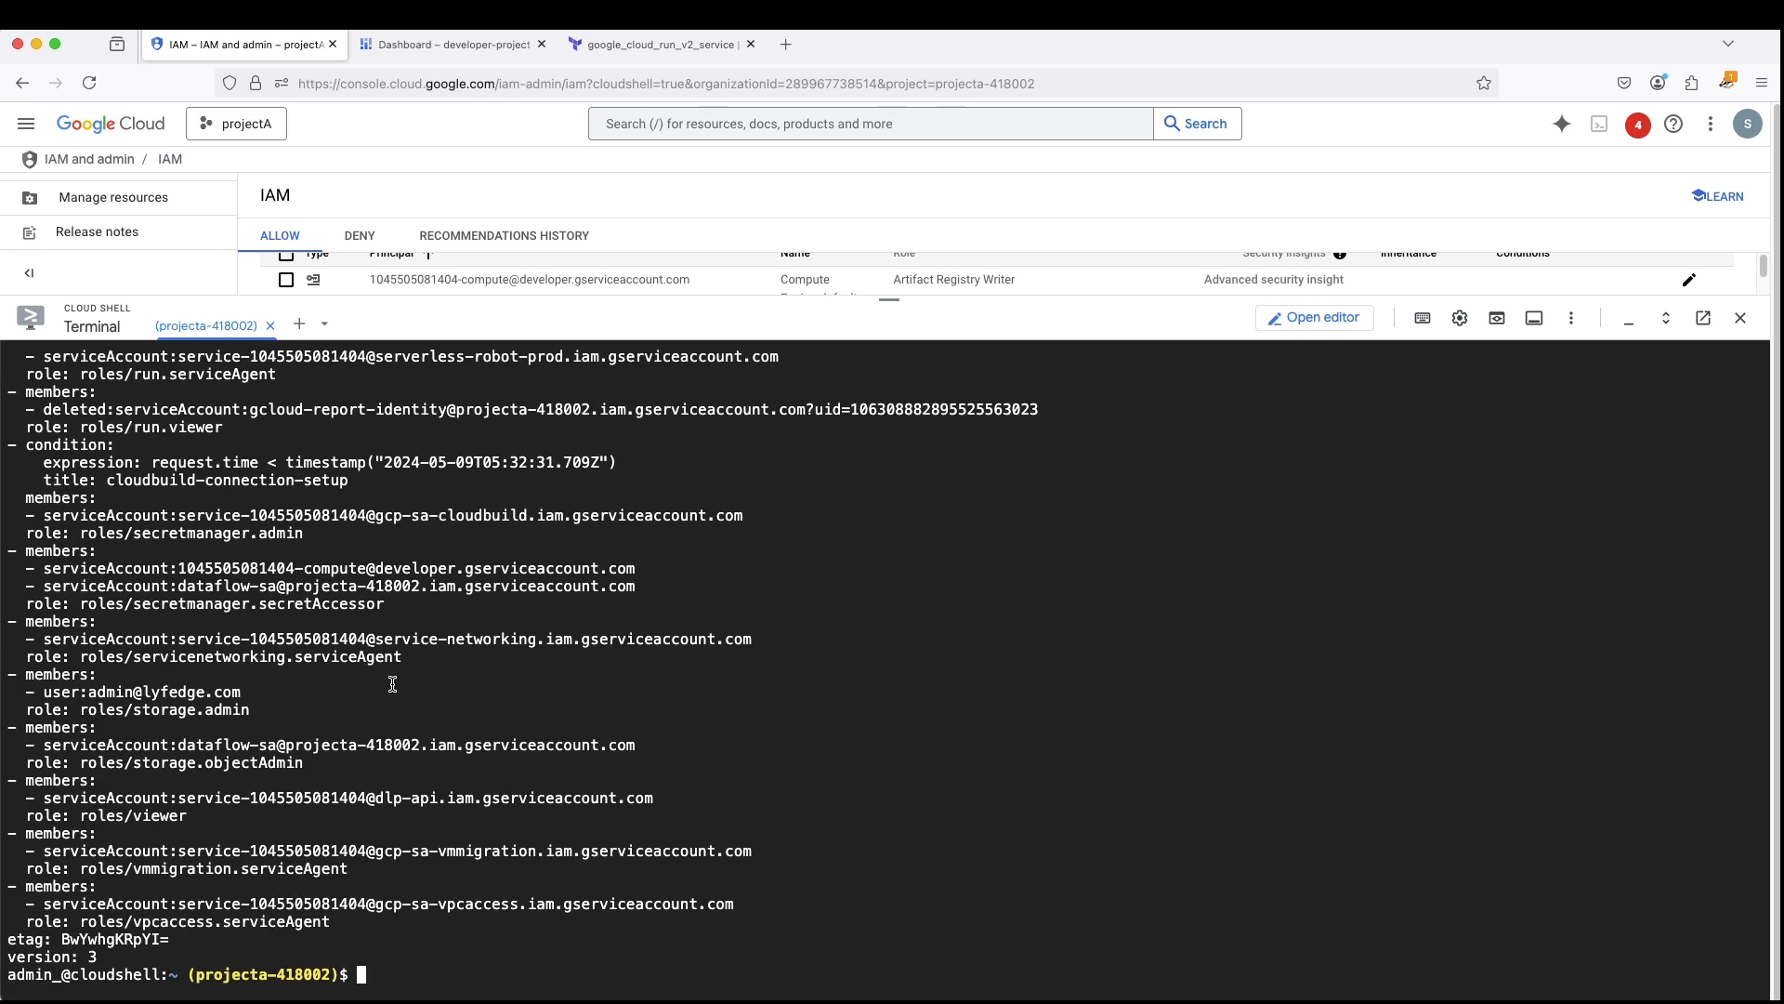
- Examine the updated IAM policy bindings in the Cloud Shell output for the serverless-robot-prod service agent
scroll(392, 683, "up", 1)
scroll(396, 675, "up", 7)
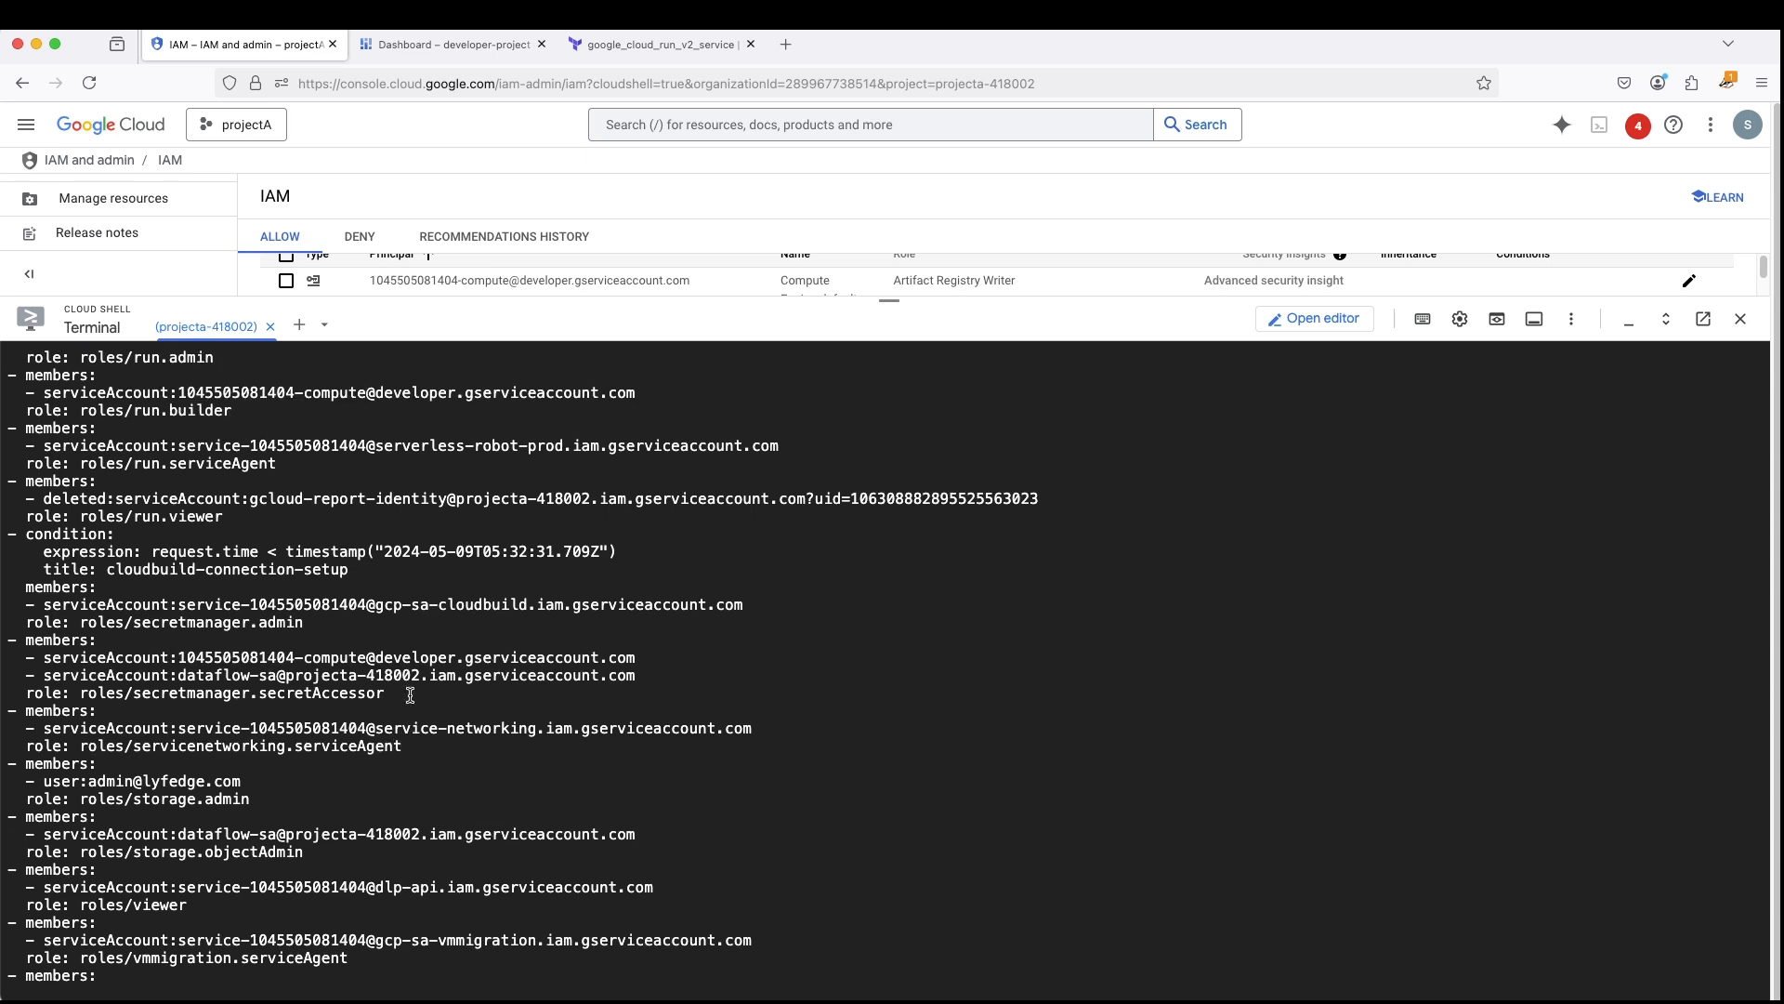
scroll(409, 695, "up", 3)
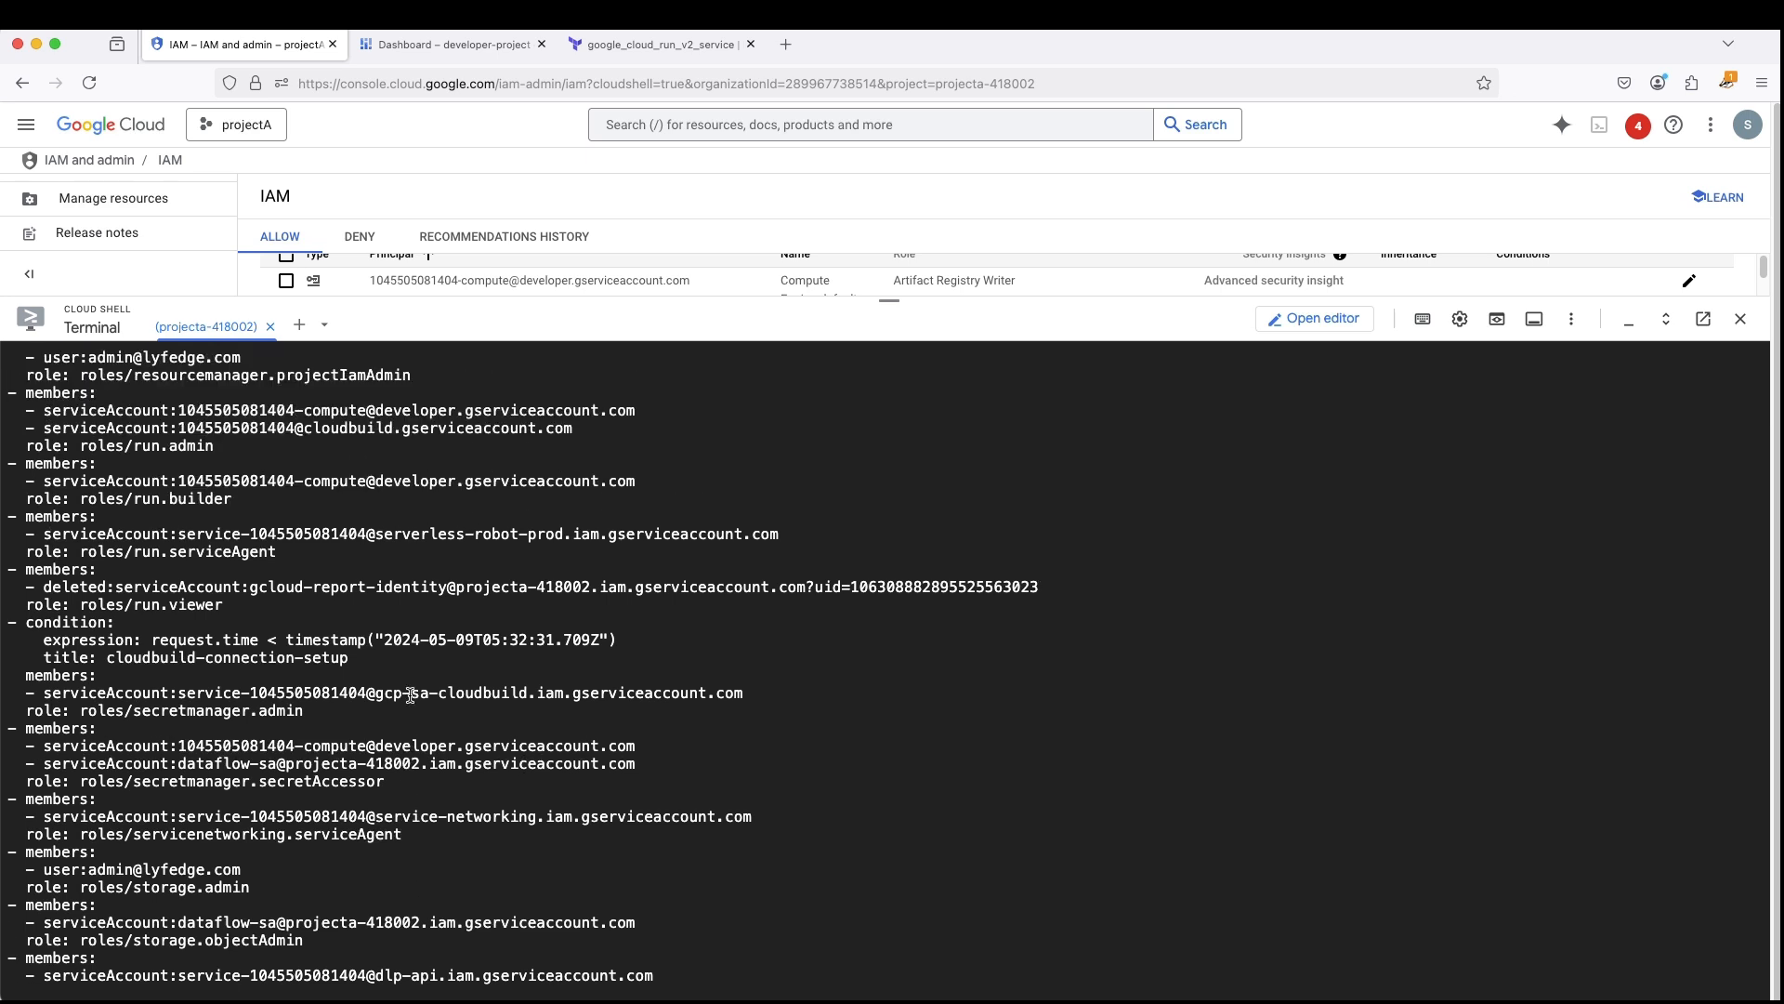
scroll(410, 695, "up", 3)
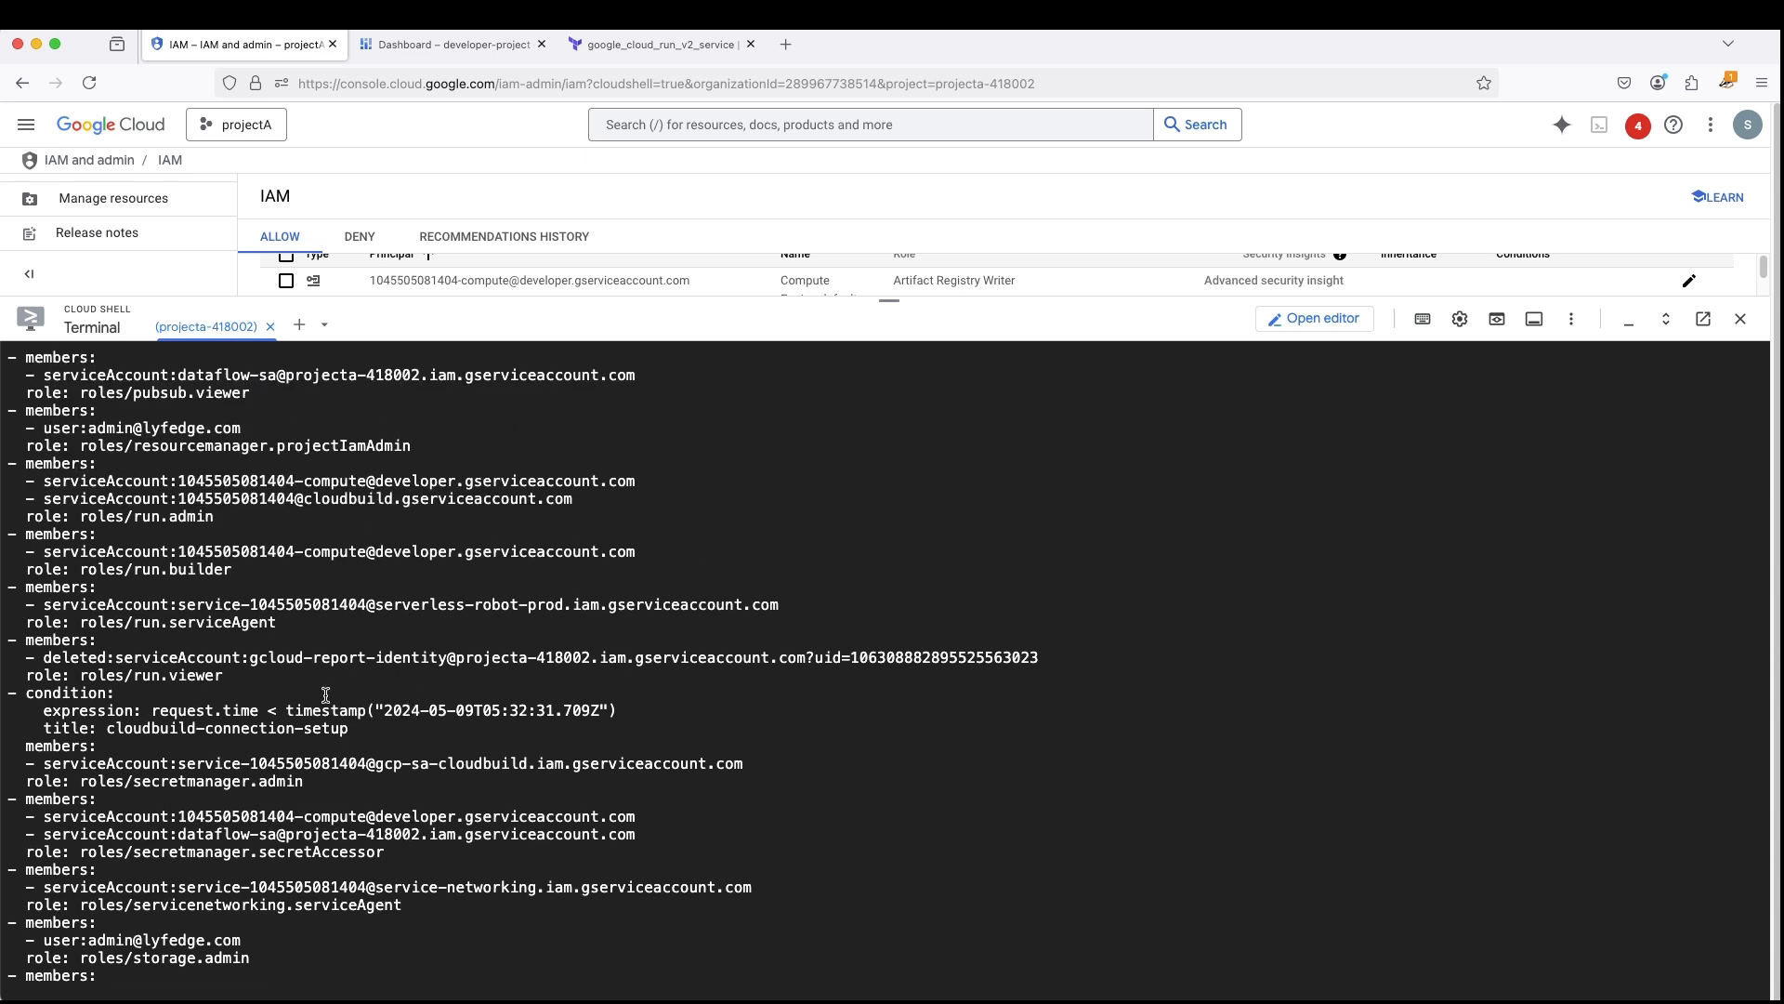
scroll(312, 717, "up", 2)
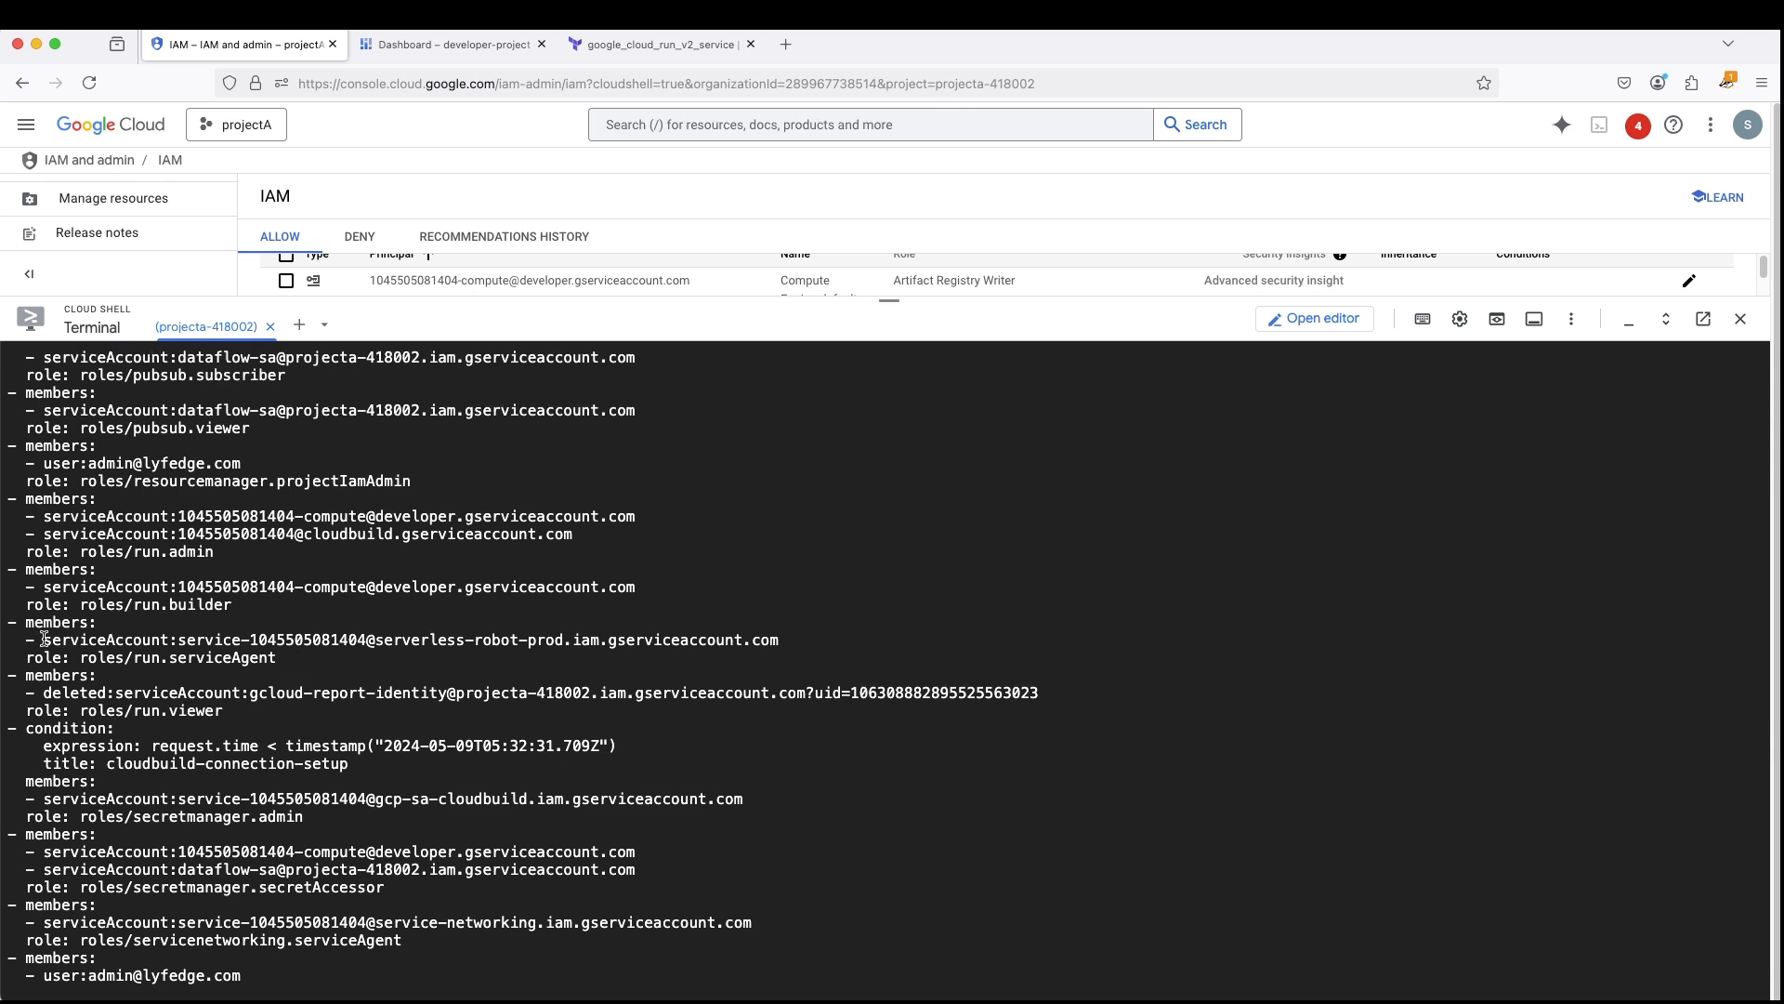
scroll(294, 657, "up", 2)
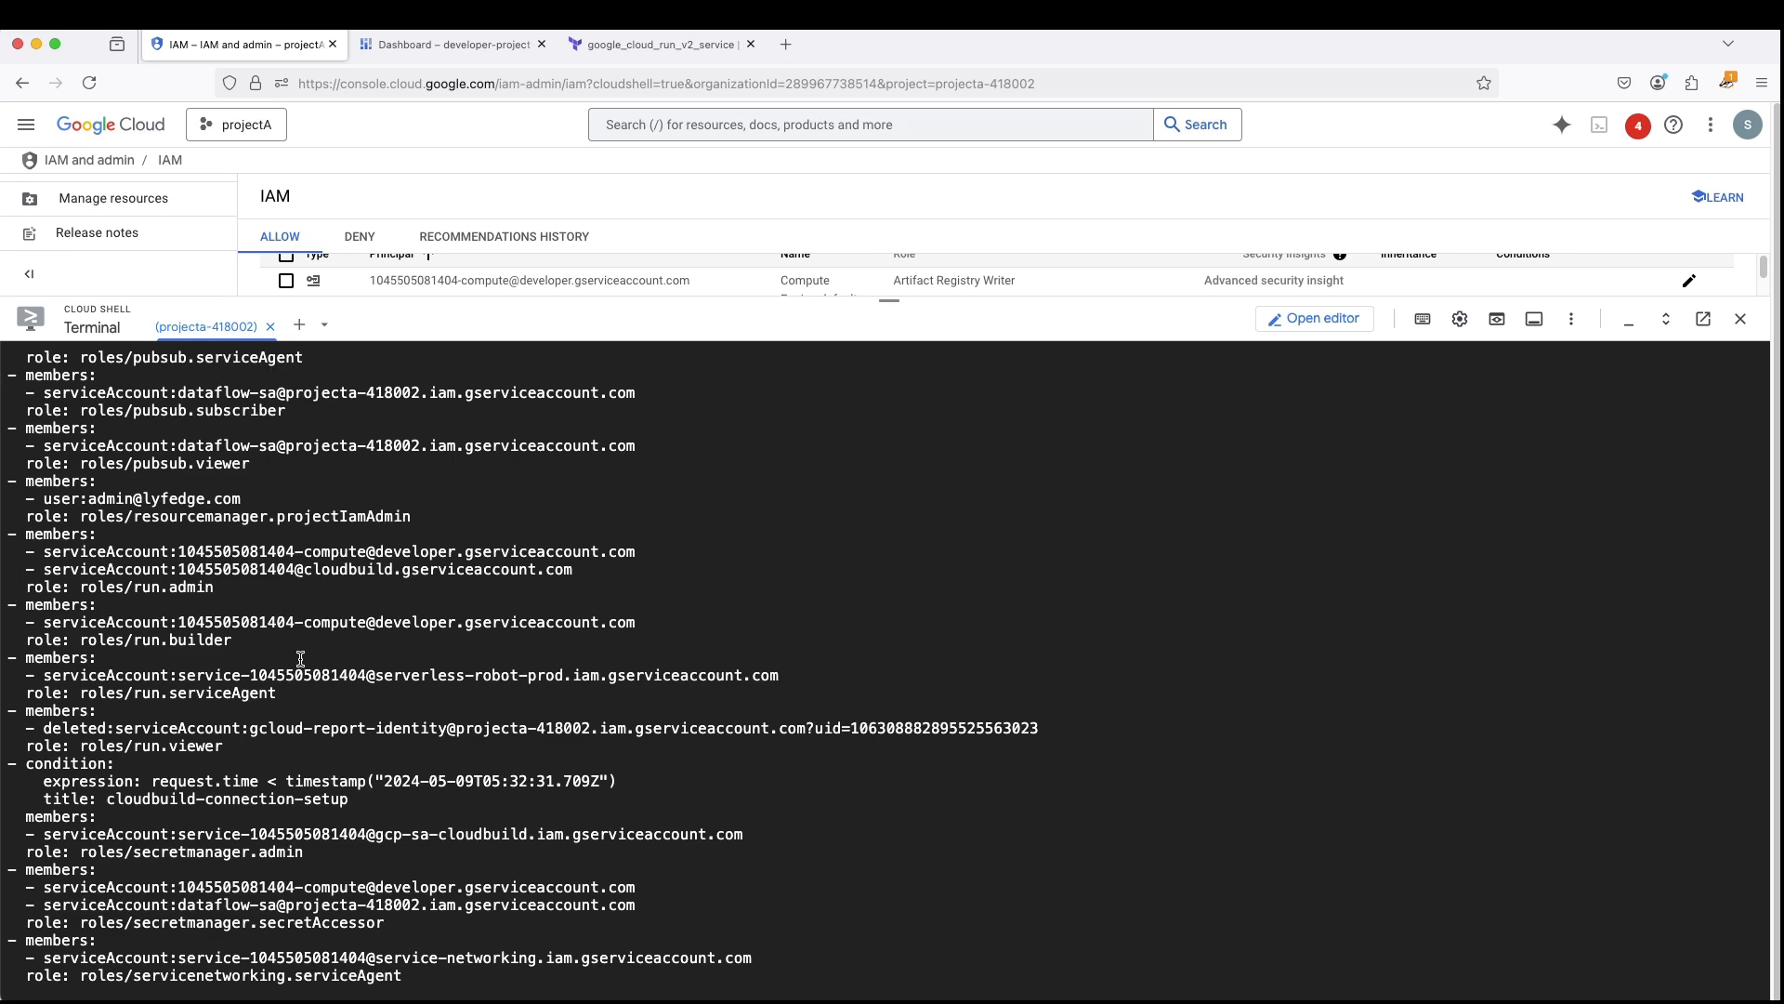
scroll(300, 659, "up", 2)
- Collapse Cloud Shell, reload projectA's IAM page and include Google-provided role grants
left_click_drag(889, 300, 909, 993)
scroll(543, 467, "up", 5)
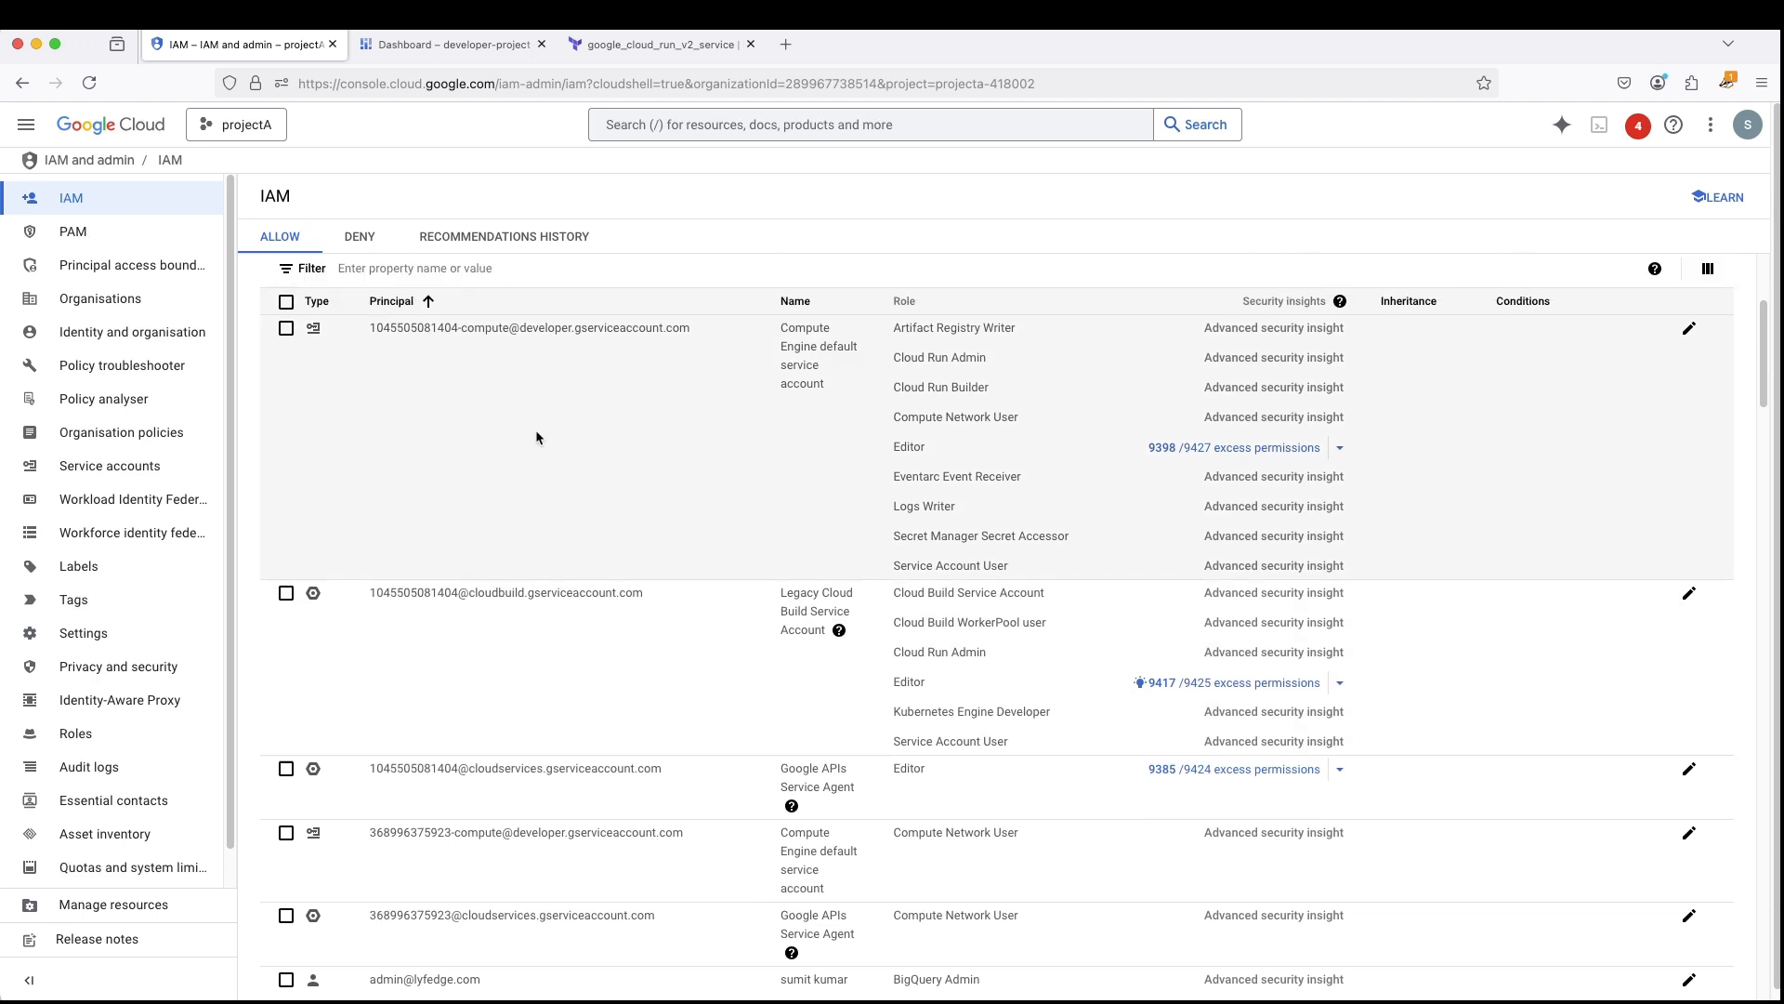
left_click(89, 82)
left_click(1009, 588)
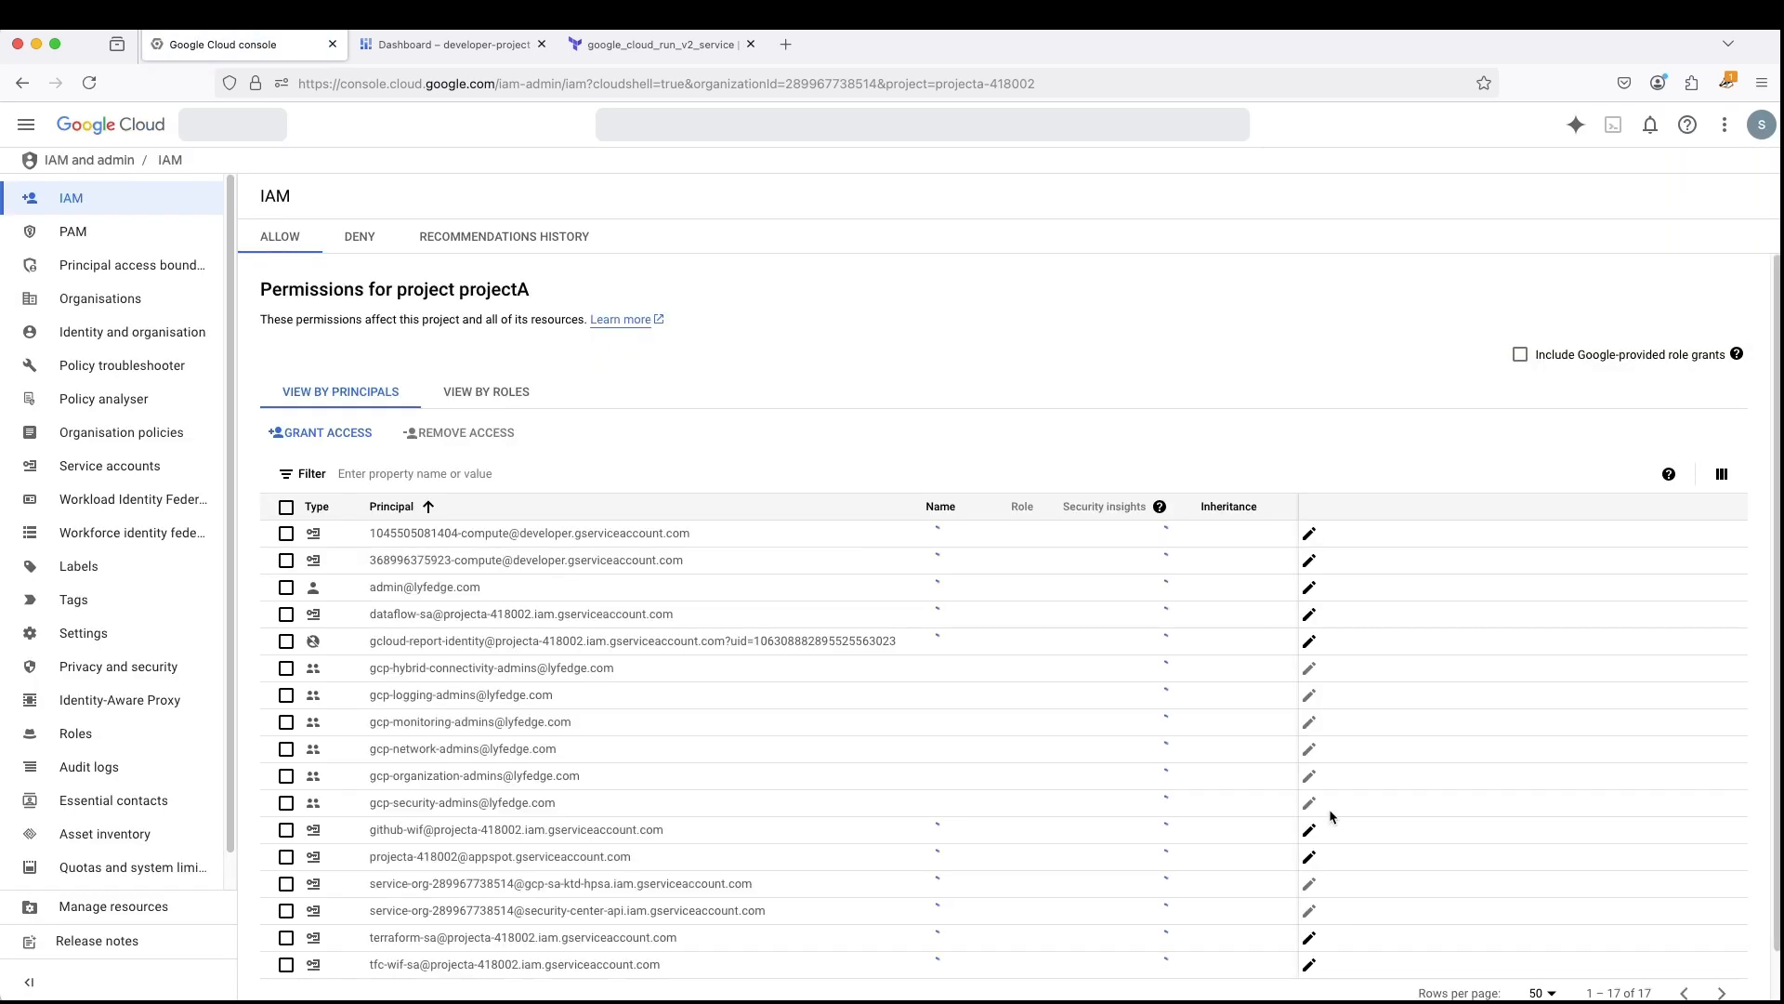
scroll(989, 723, "down", 3)
scroll(1014, 689, "up", 4)
left_click(1507, 443)
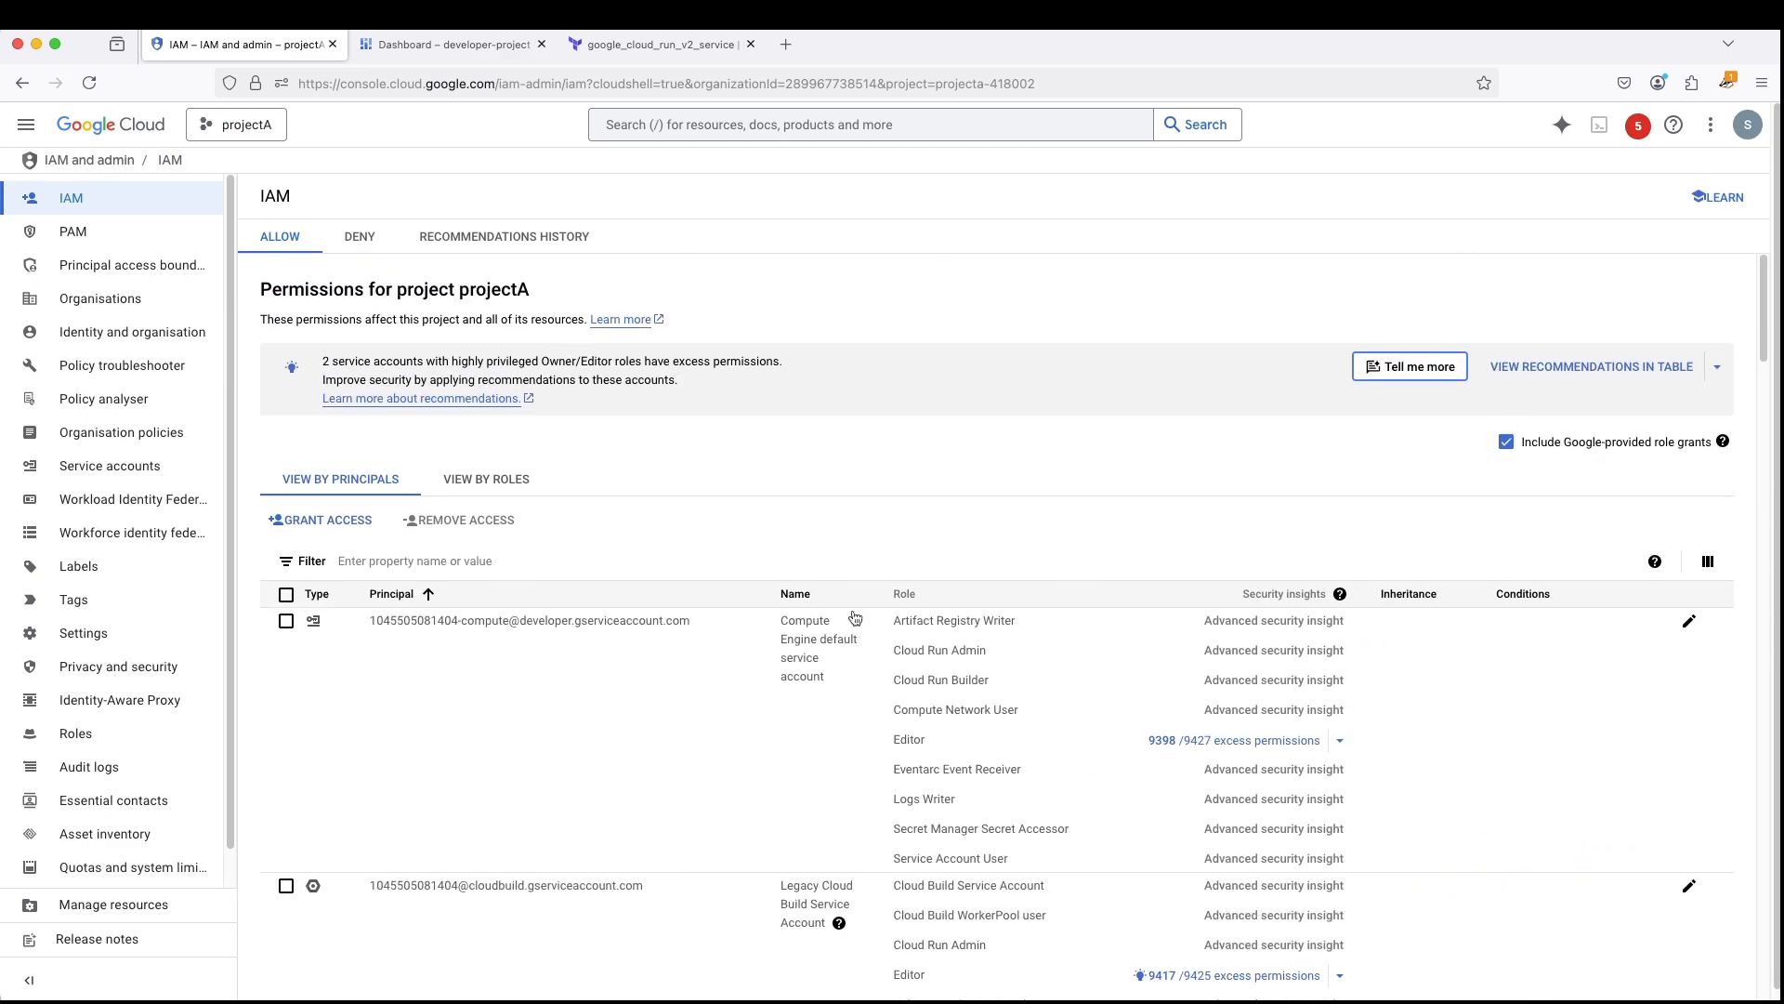
- Look through projectA's IAM principals for the Google Cloud Run Service Agent and check its account address and roles
scroll(805, 622, "down", 10)
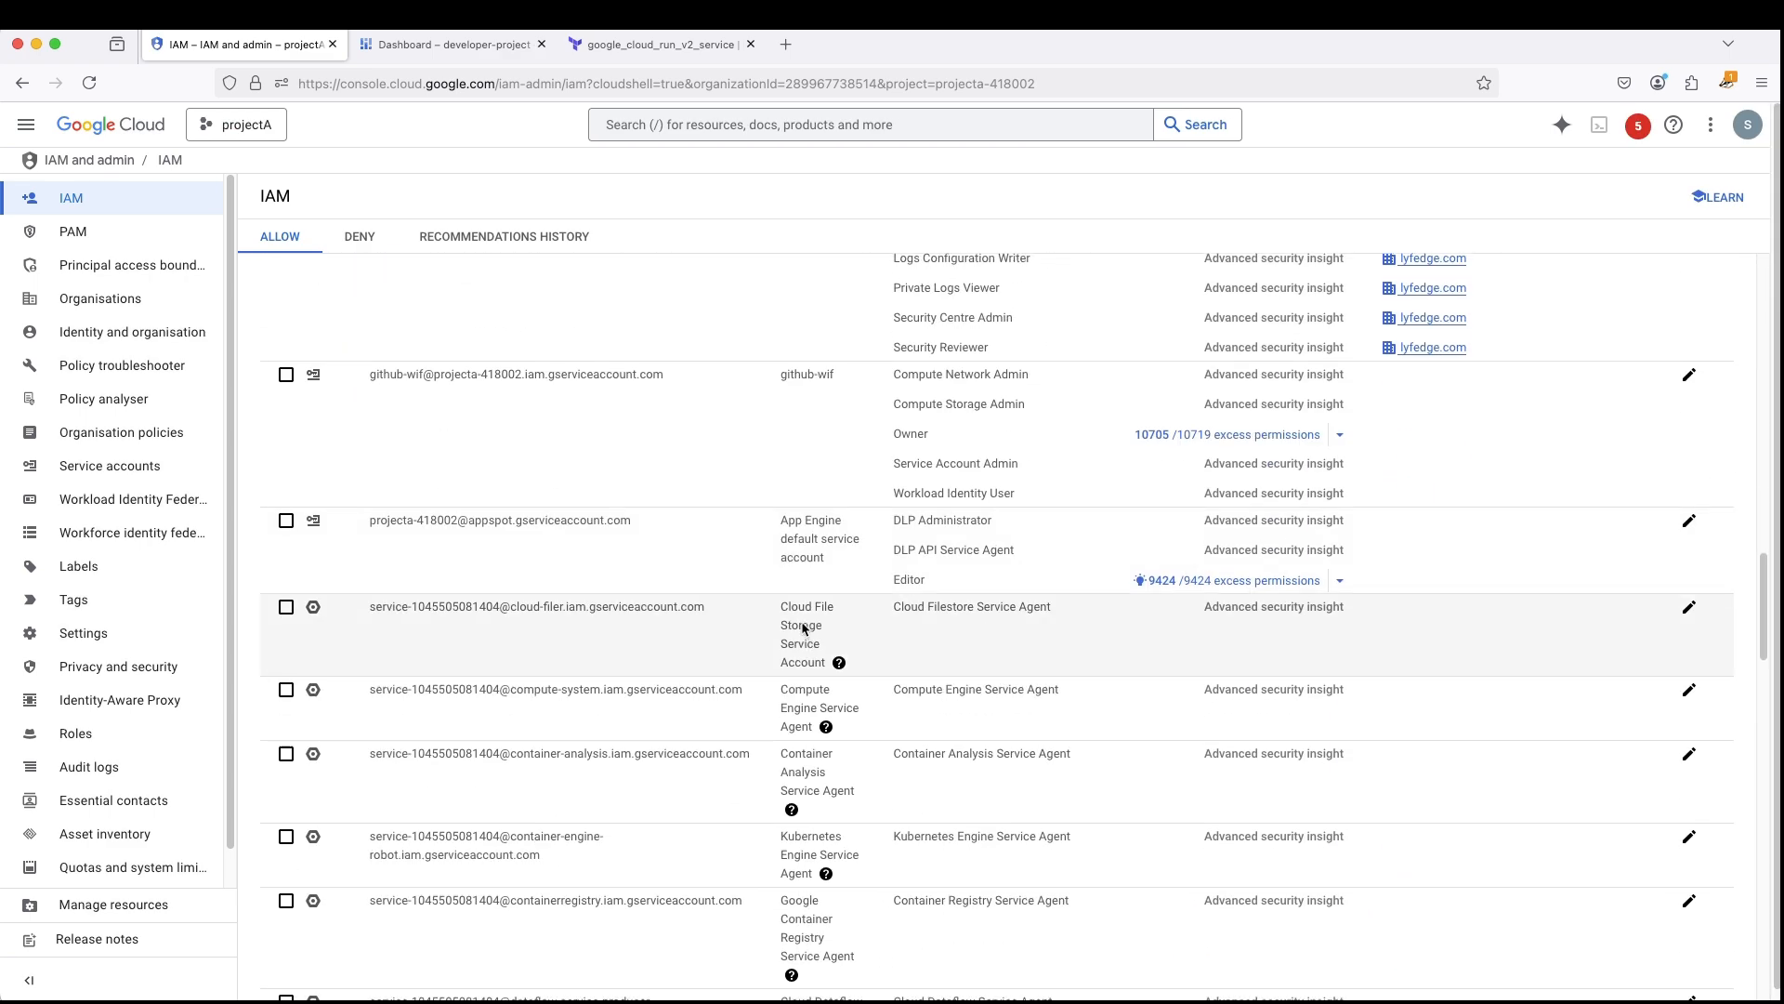
scroll(840, 599, "down", 3)
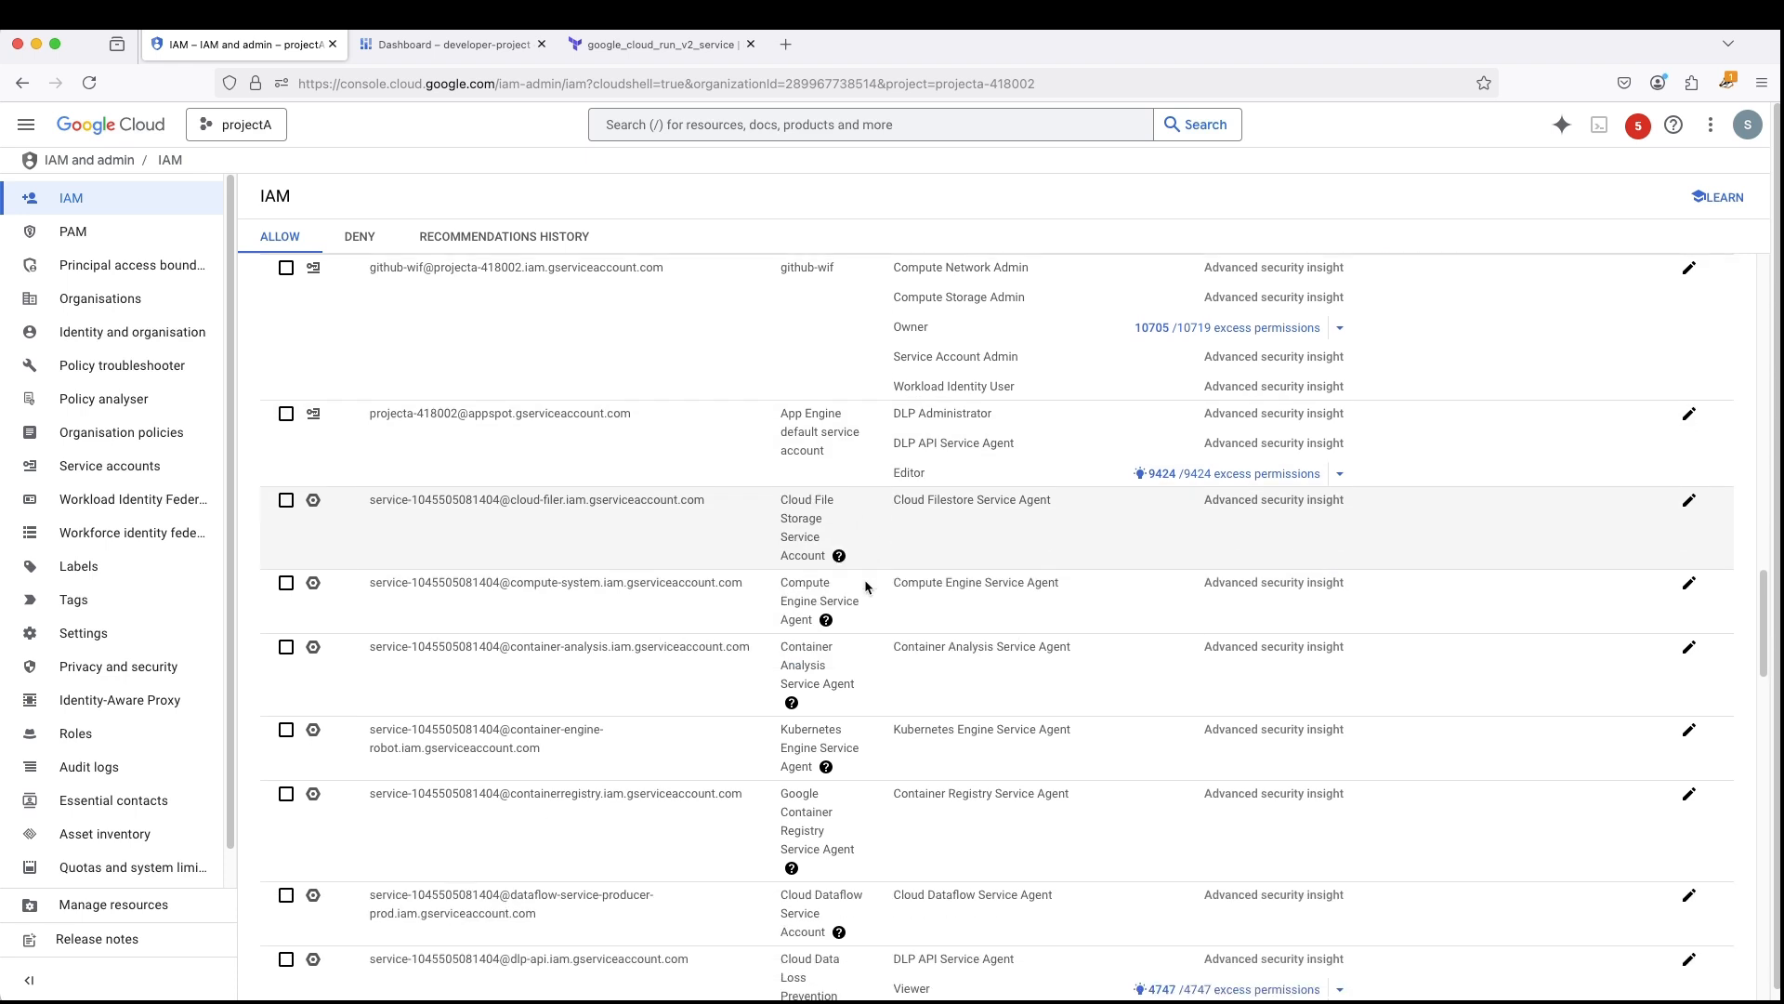
scroll(861, 669, "down", 6)
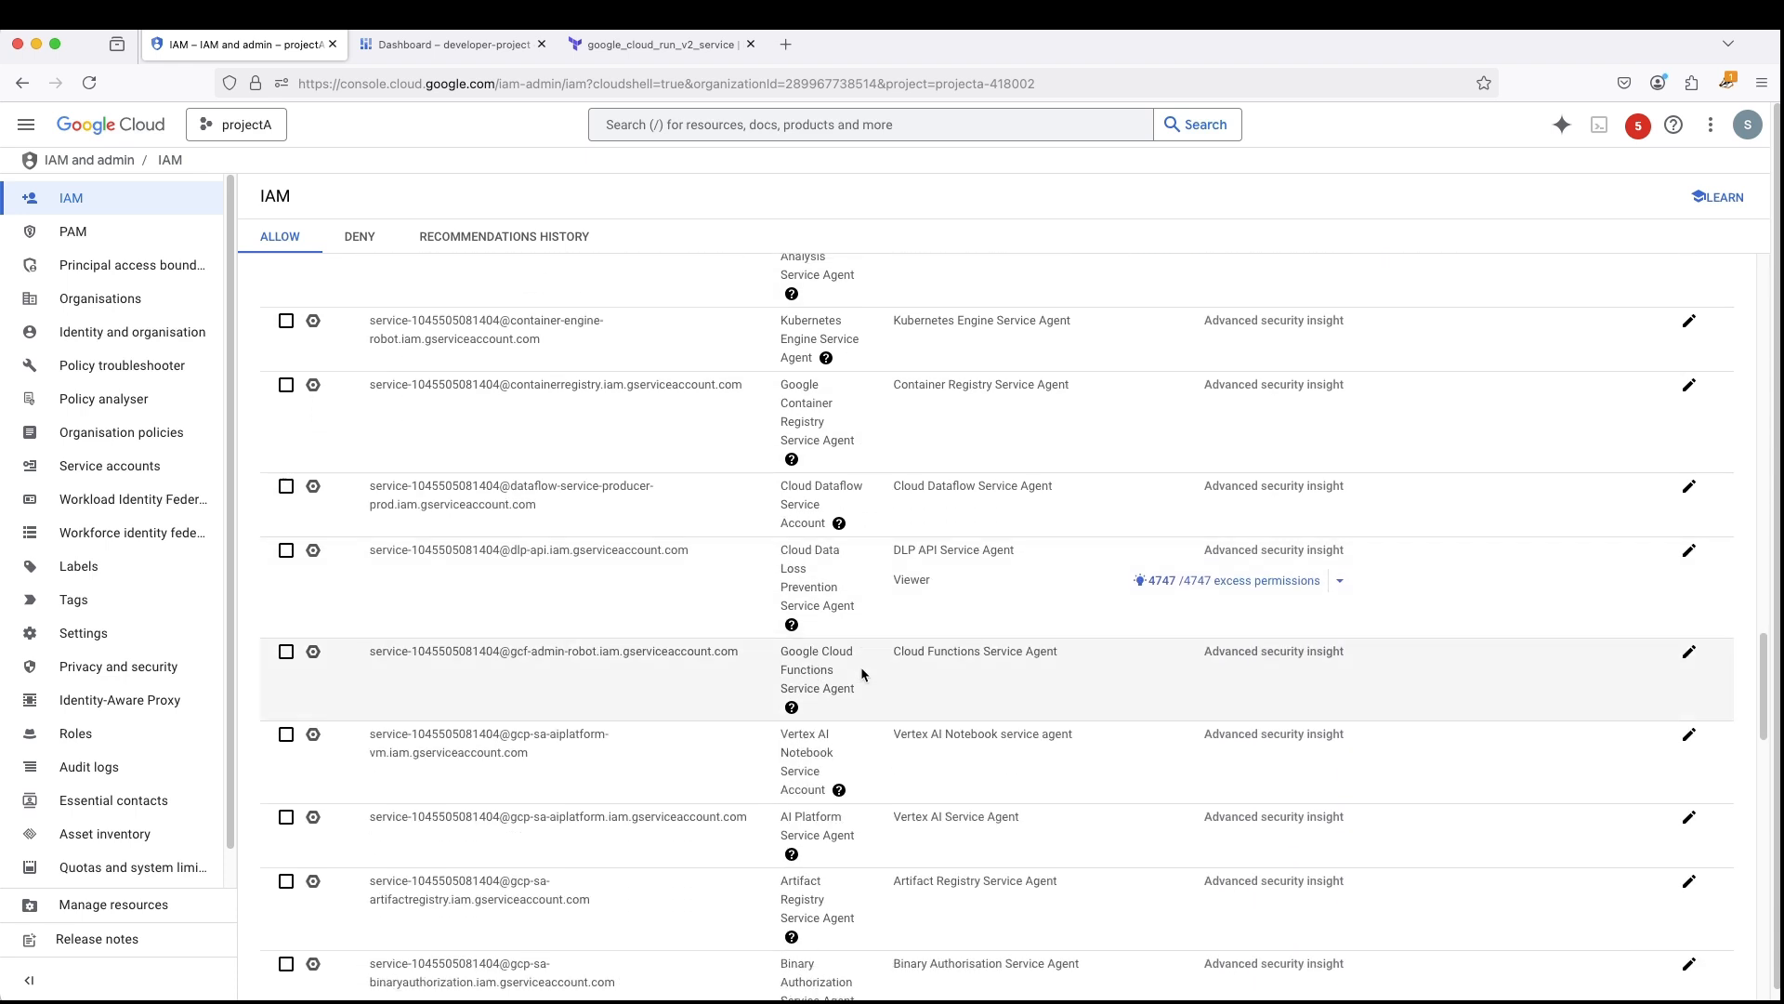
scroll(861, 668, "down", 4)
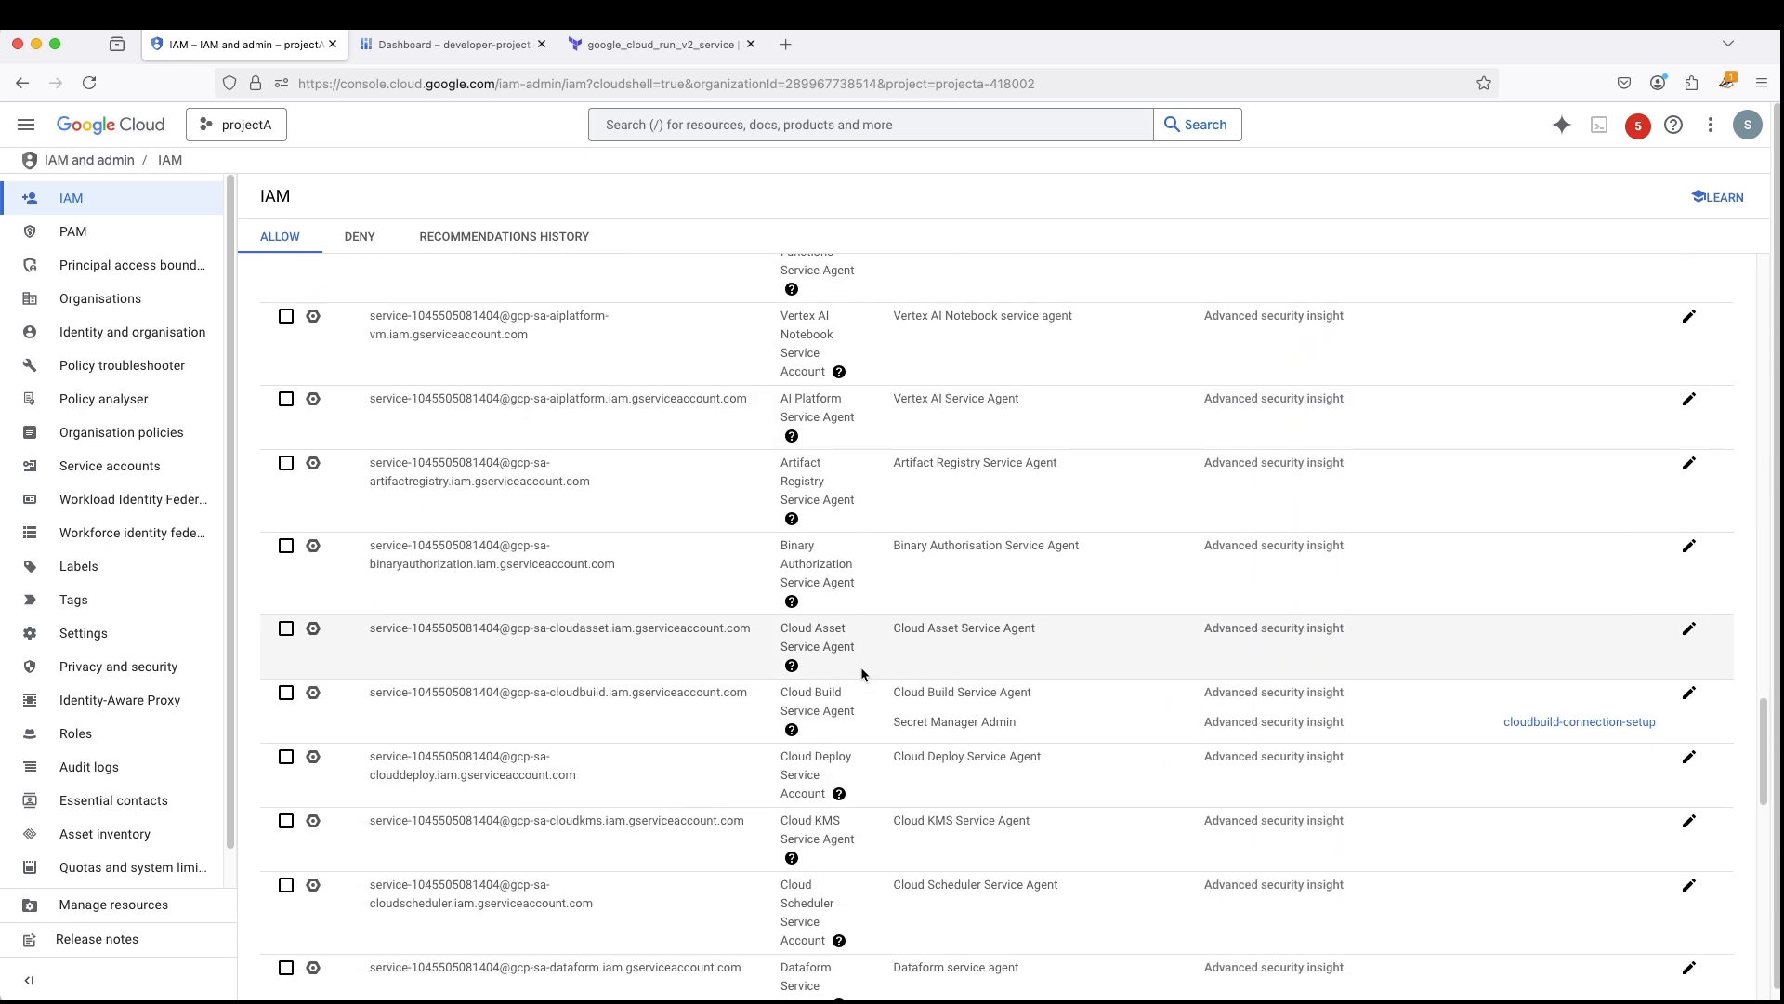
scroll(862, 671, "down", 2)
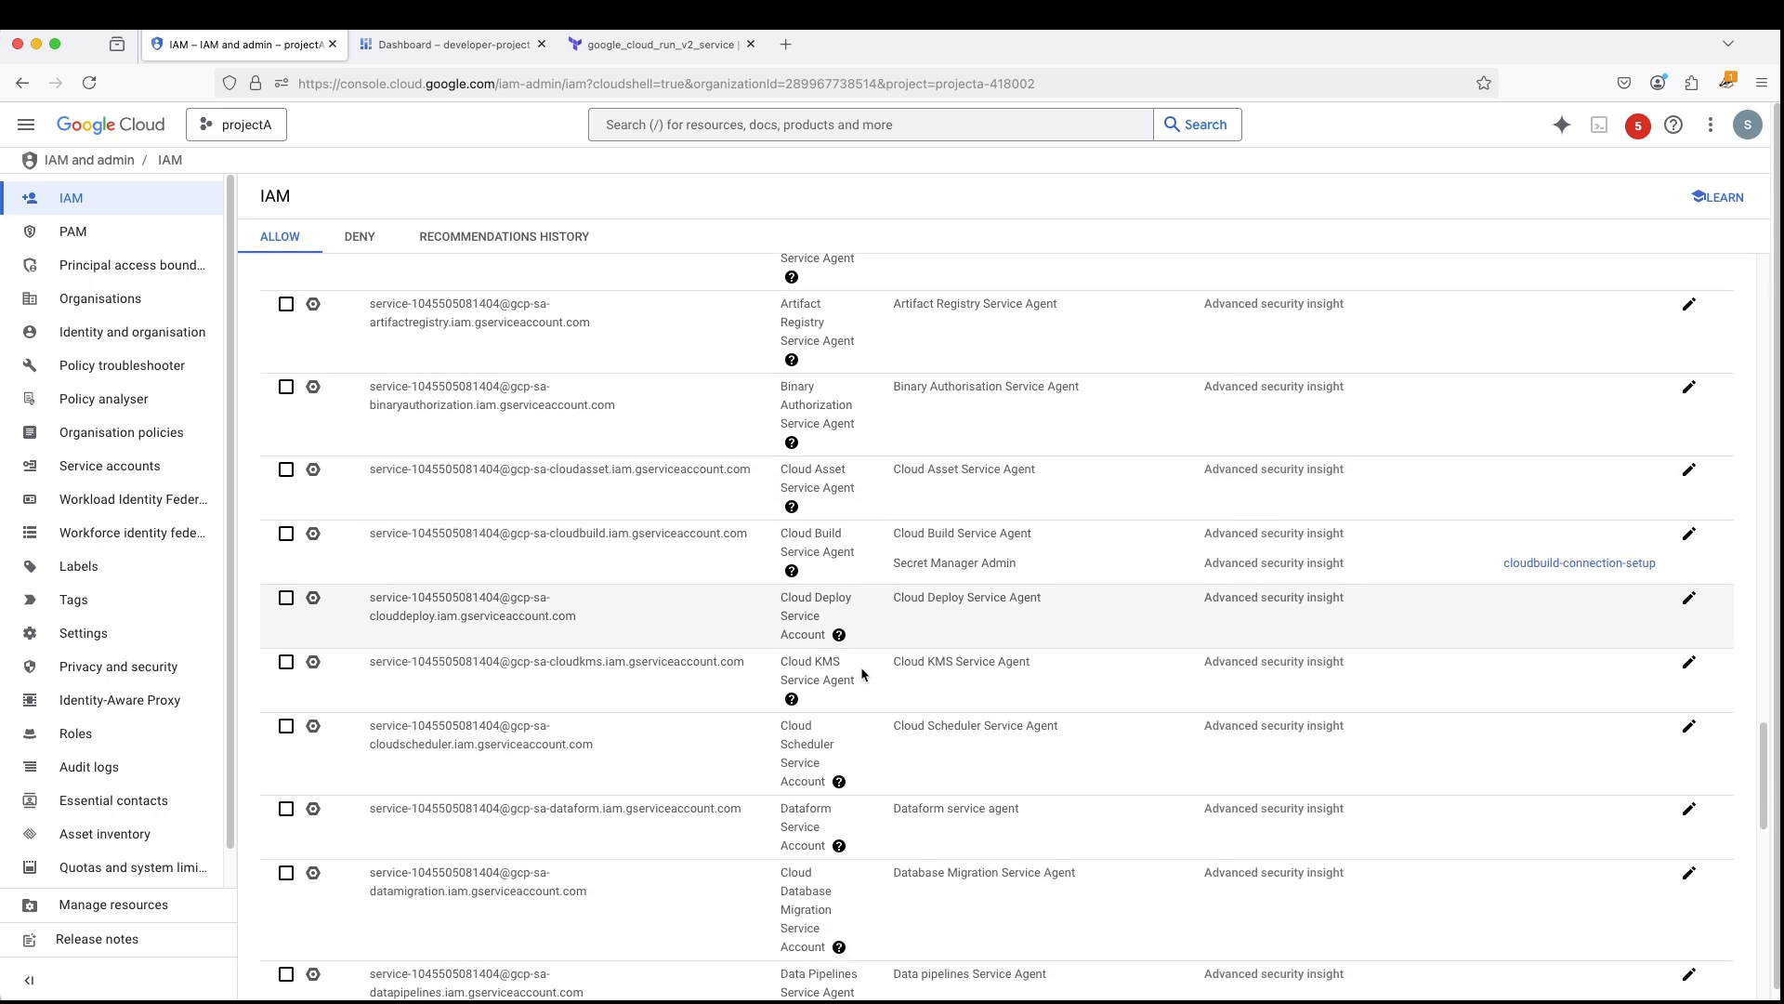
scroll(861, 668, "down", 1)
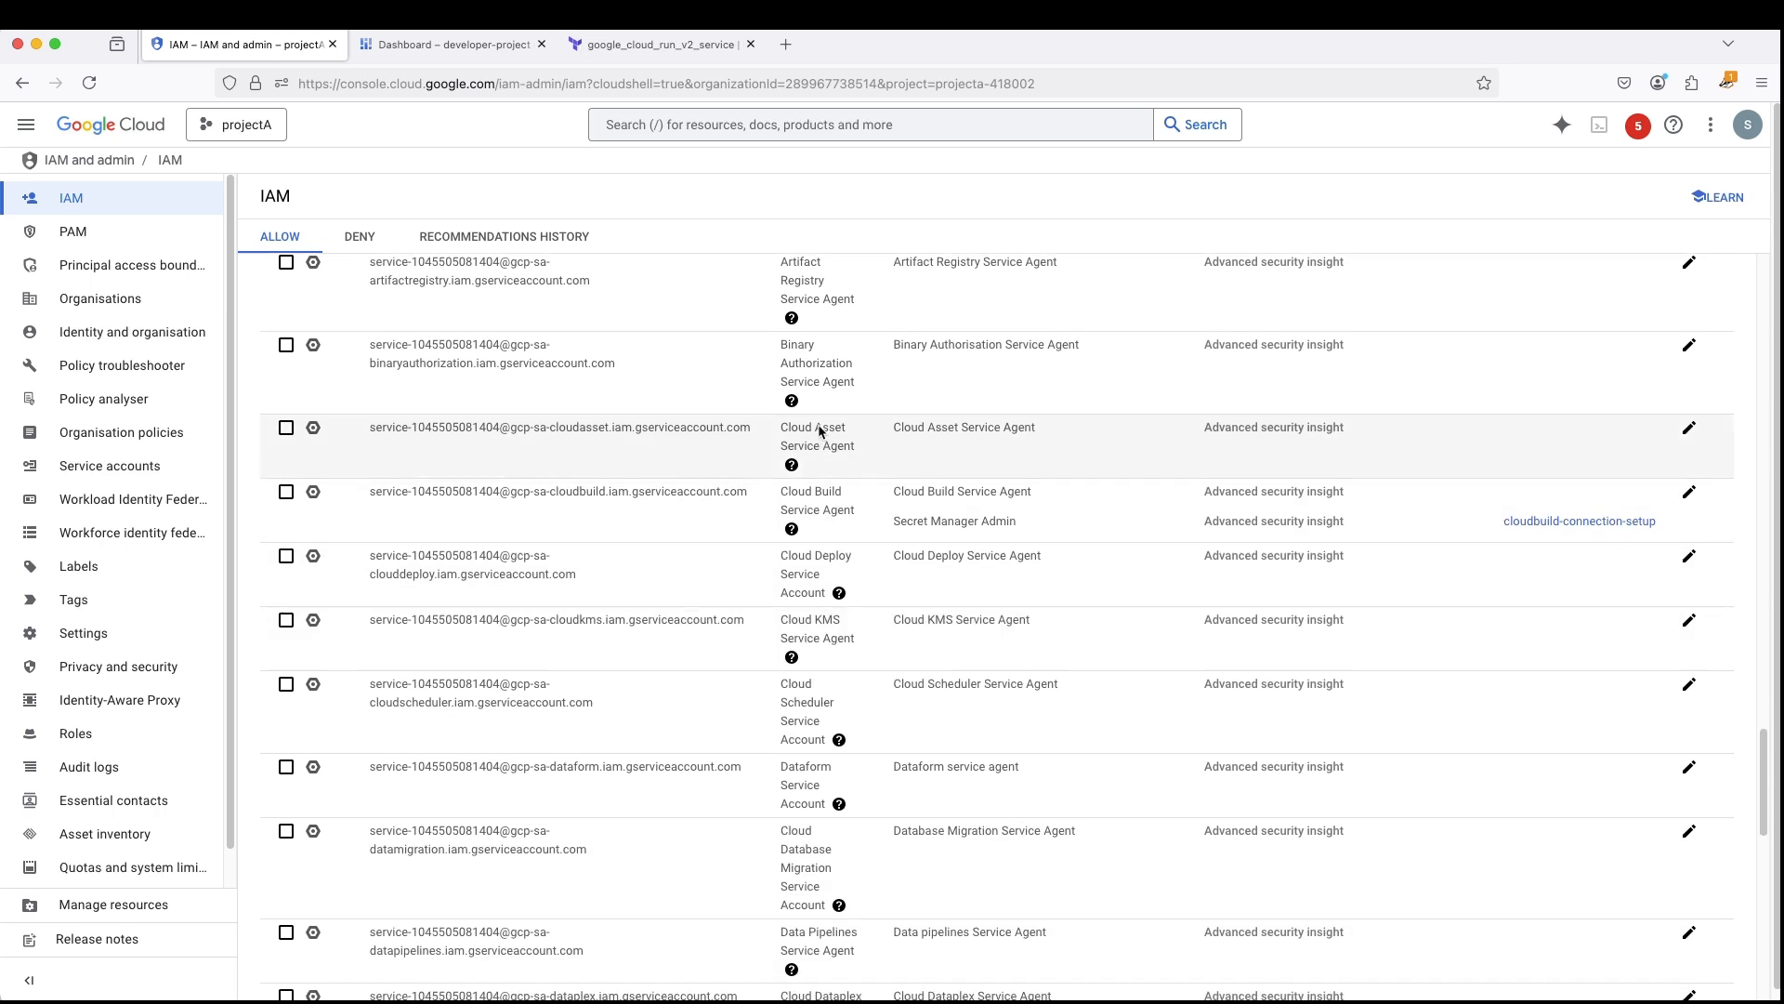
scroll(846, 498, "down", 1)
mouse_move(841, 520)
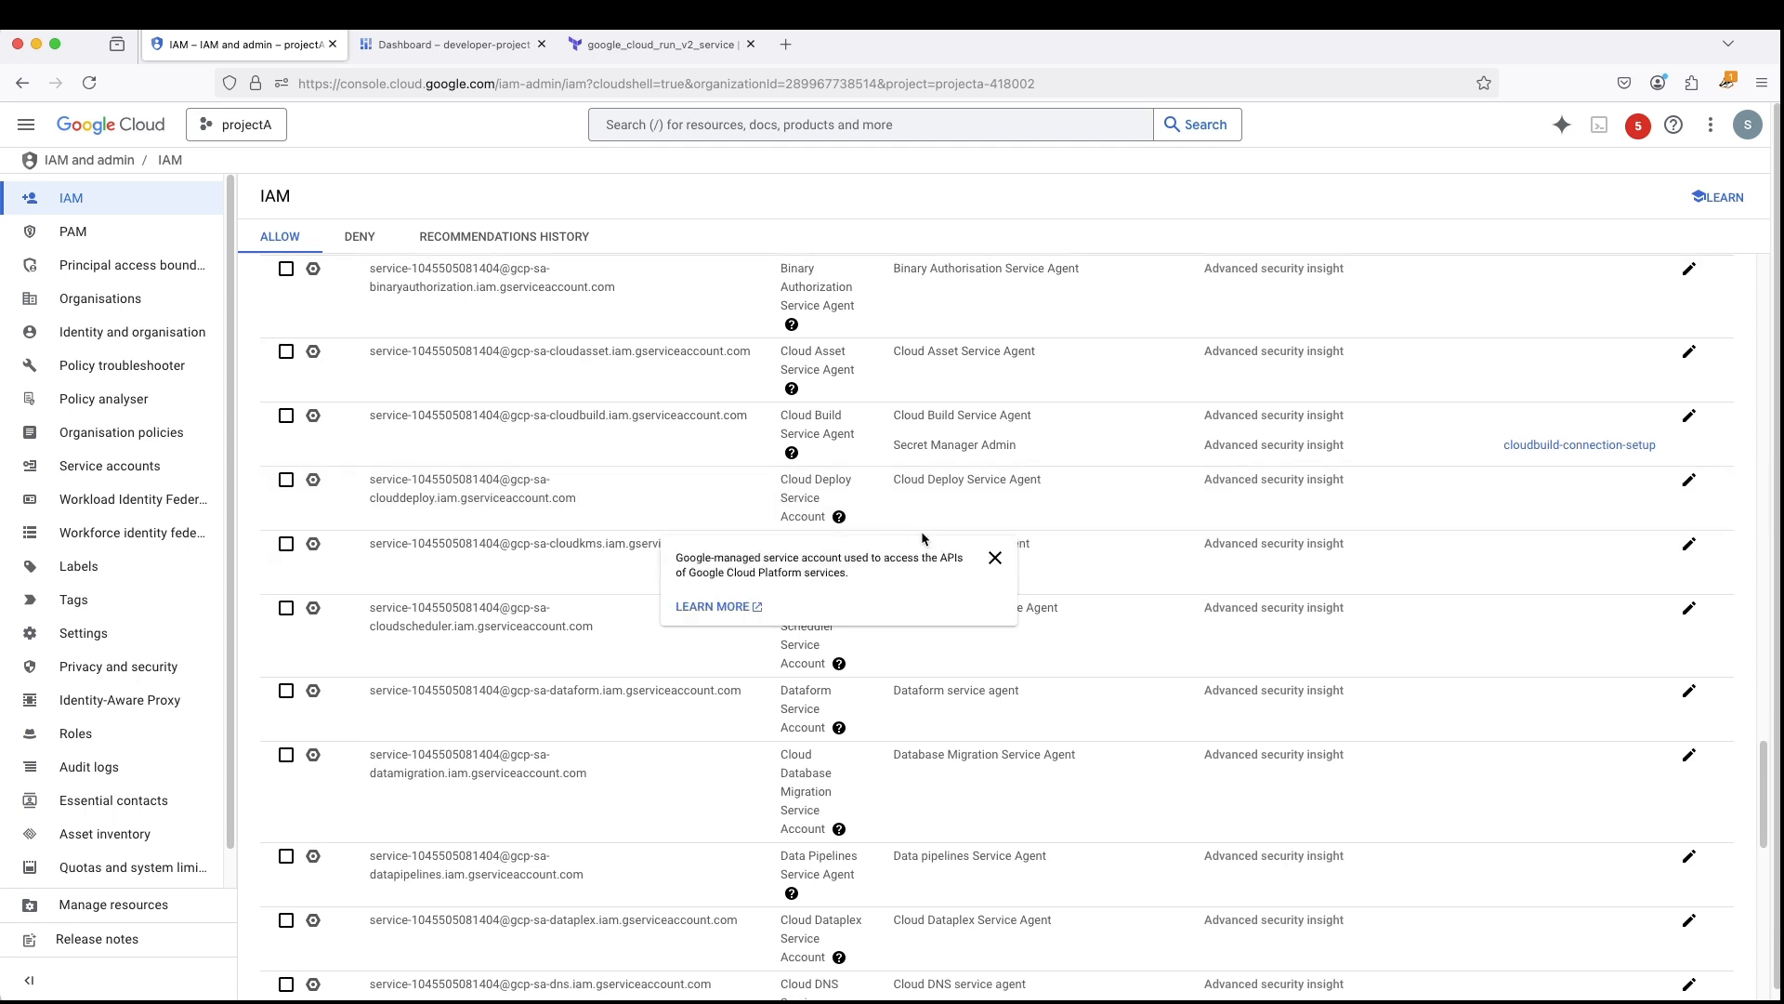
scroll(1027, 771, "down", 3)
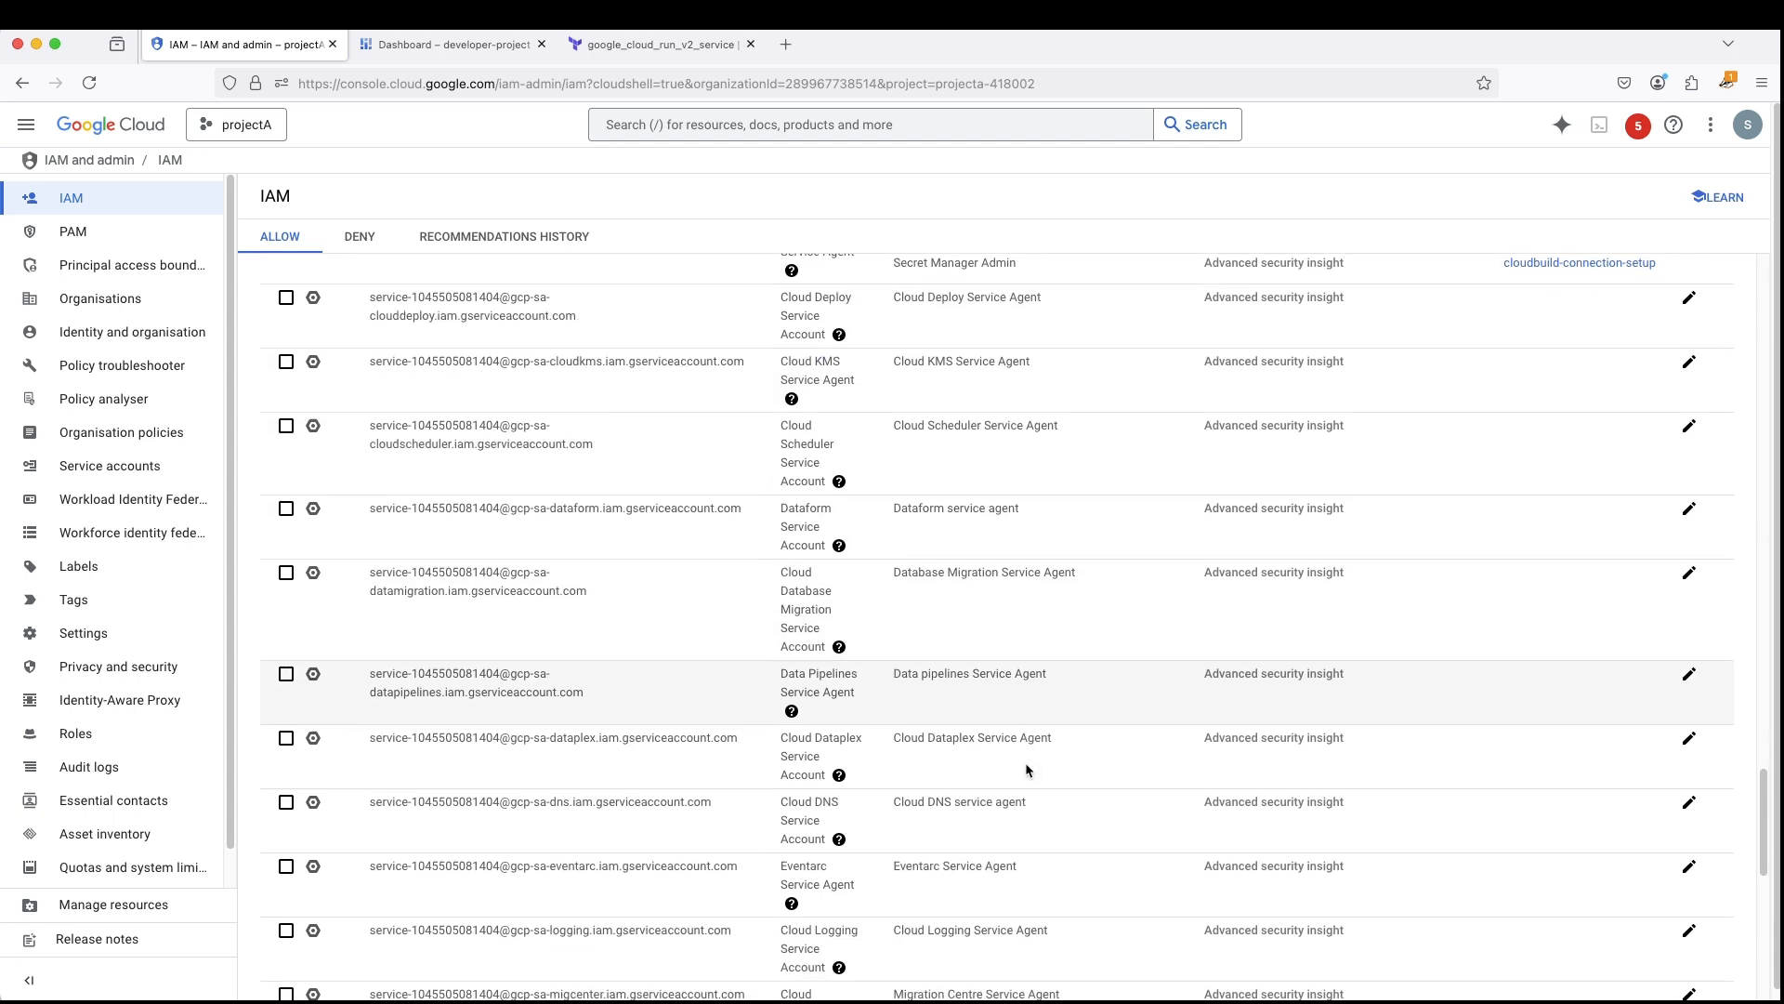
scroll(1027, 767, "down", 3)
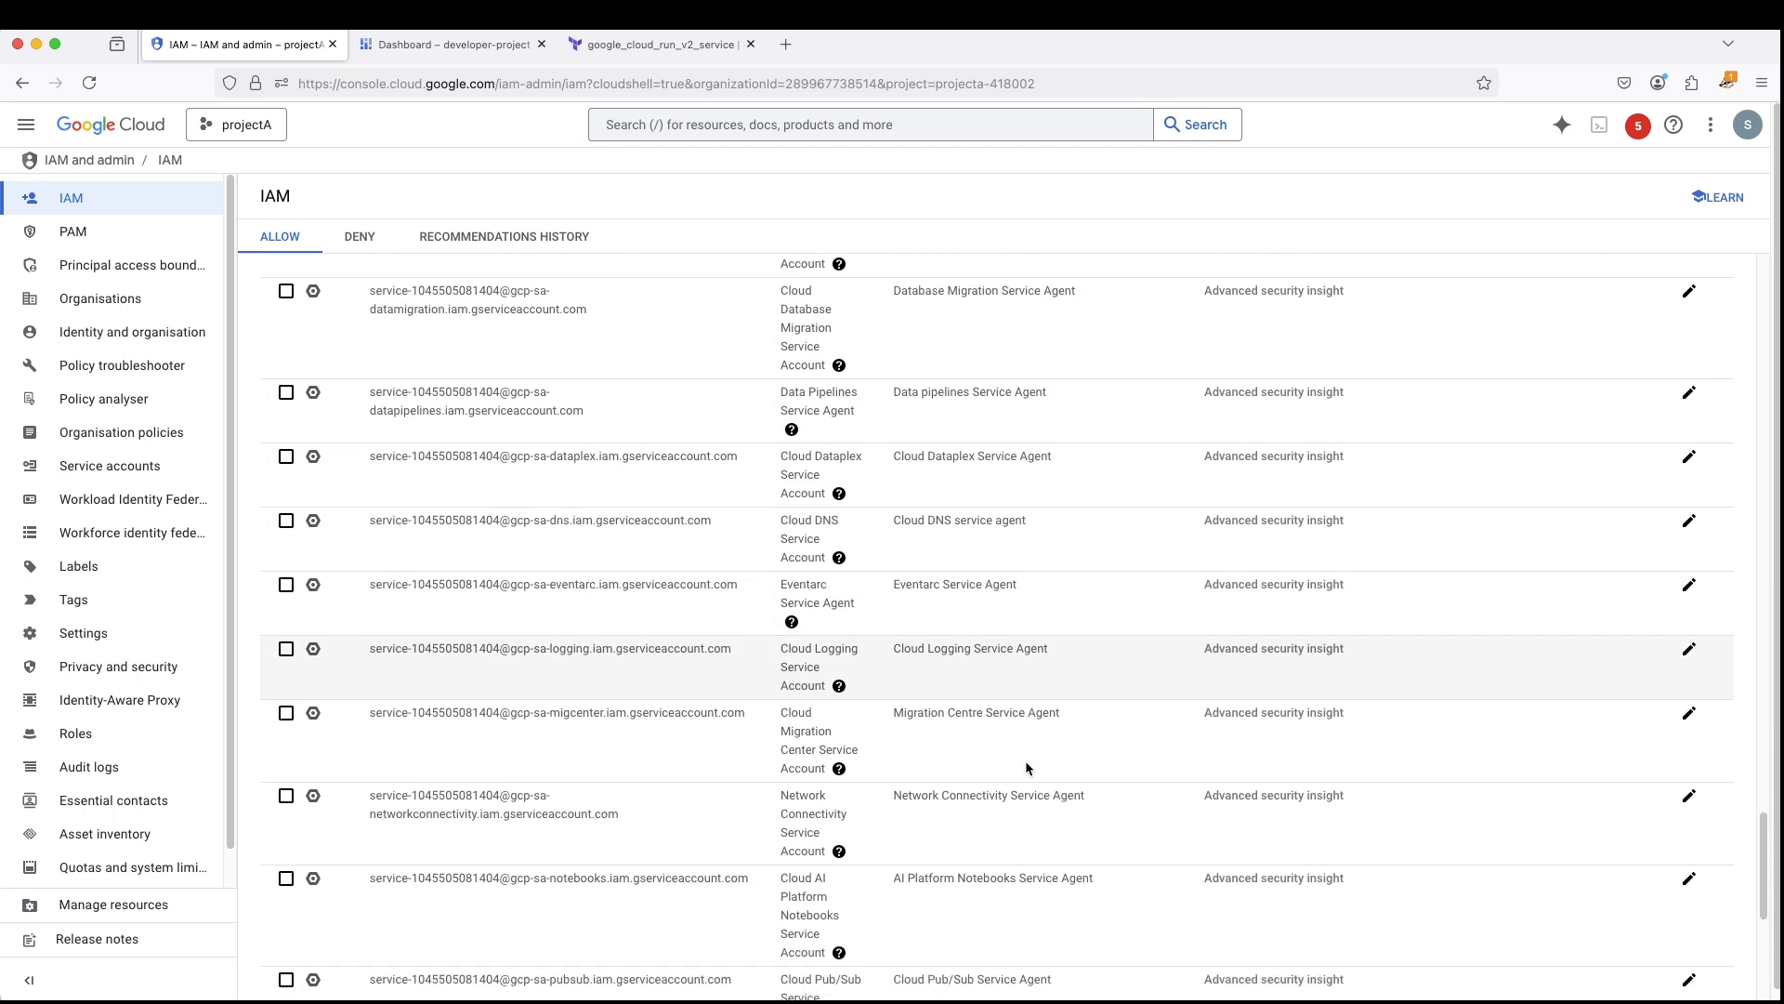
scroll(1026, 767, "down", 4)
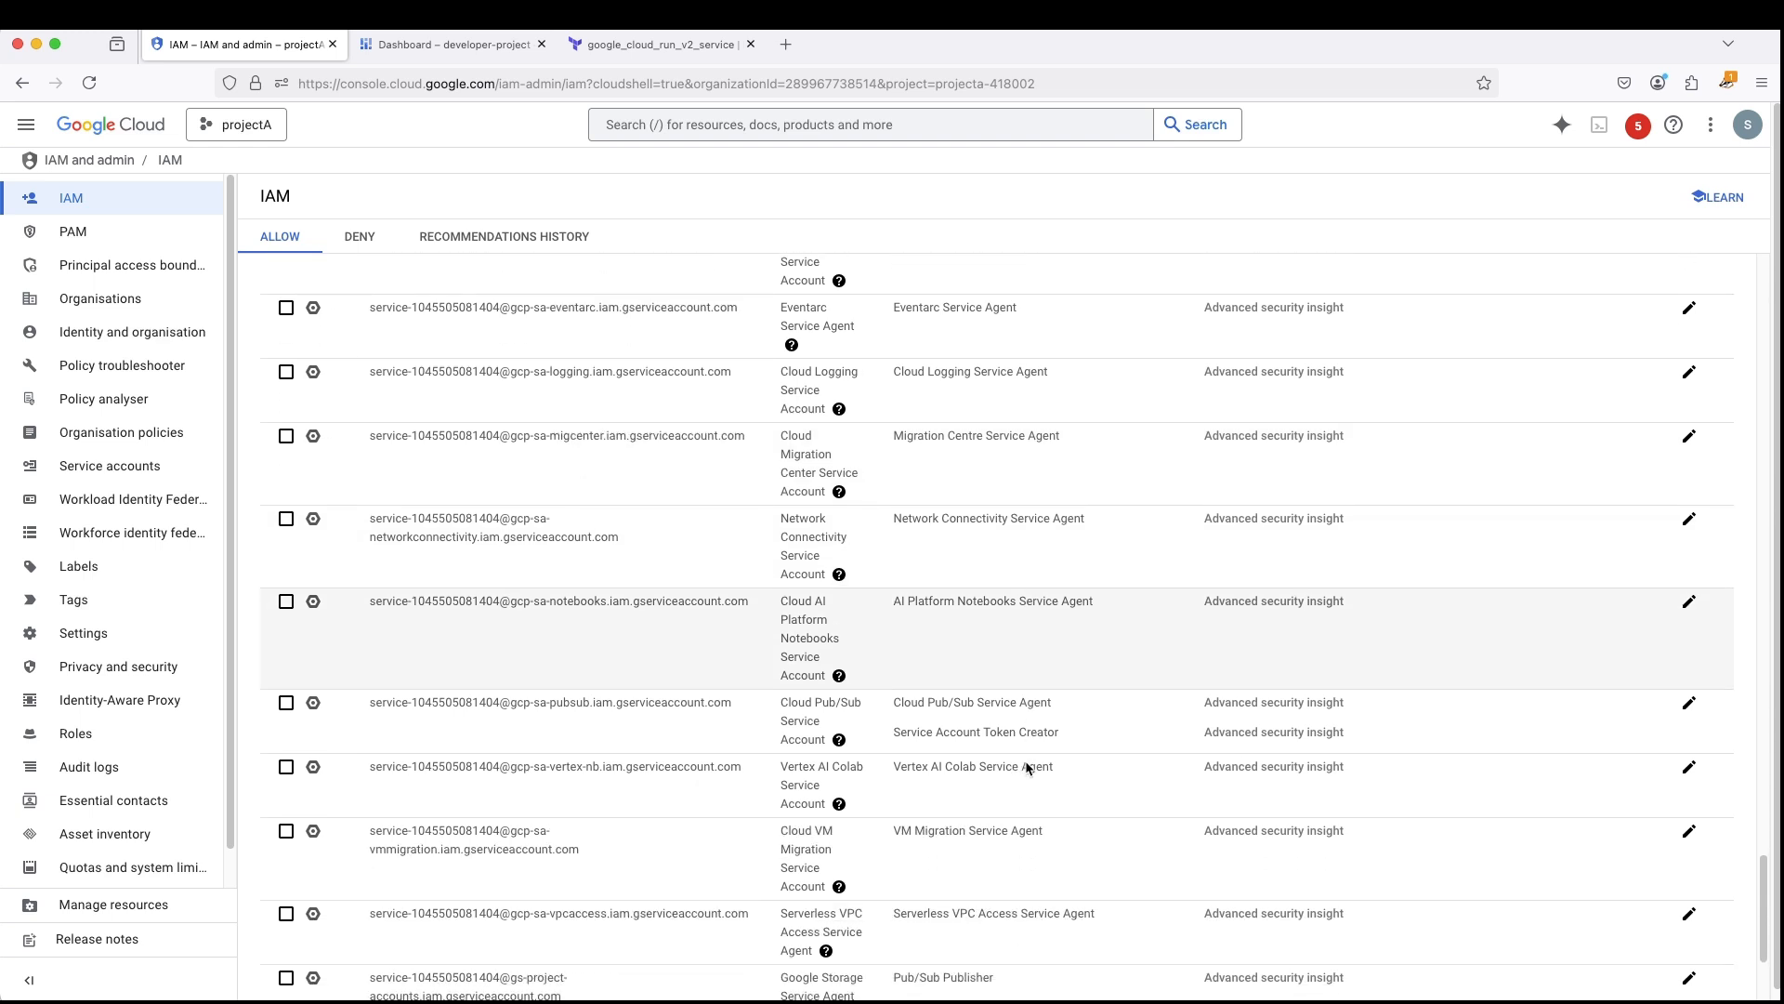
scroll(1026, 766, "down", 3)
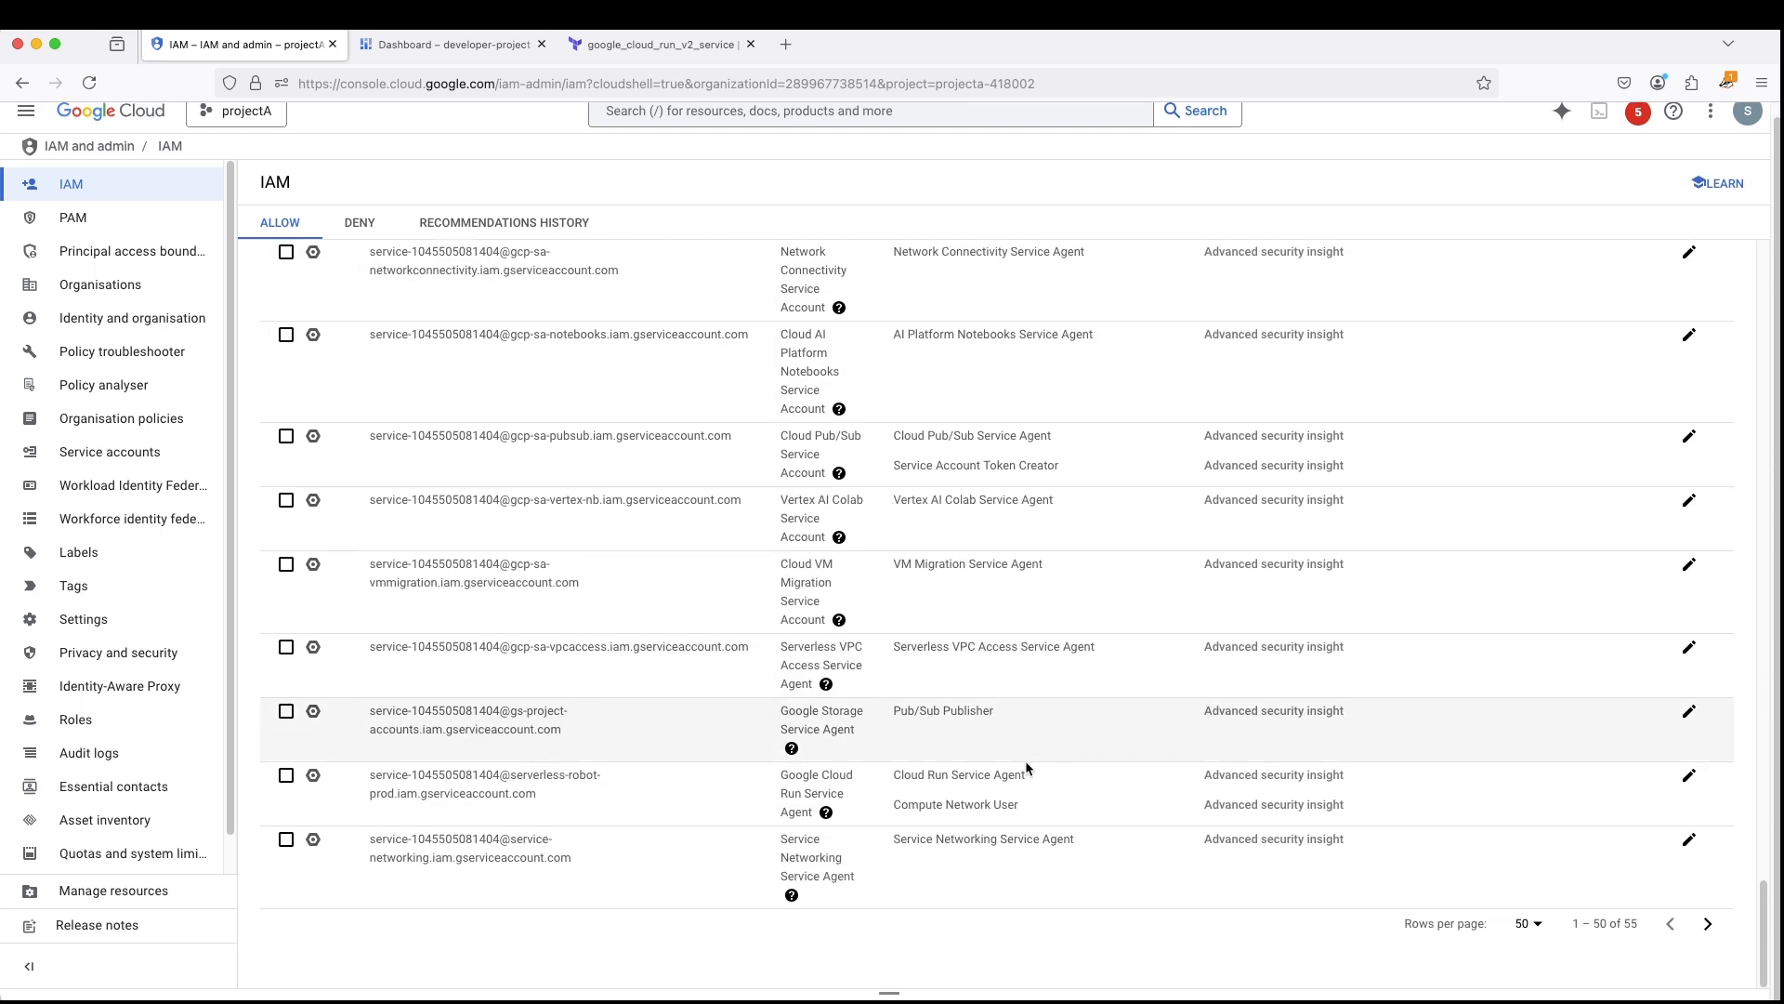
left_click_drag(354, 775, 536, 807)
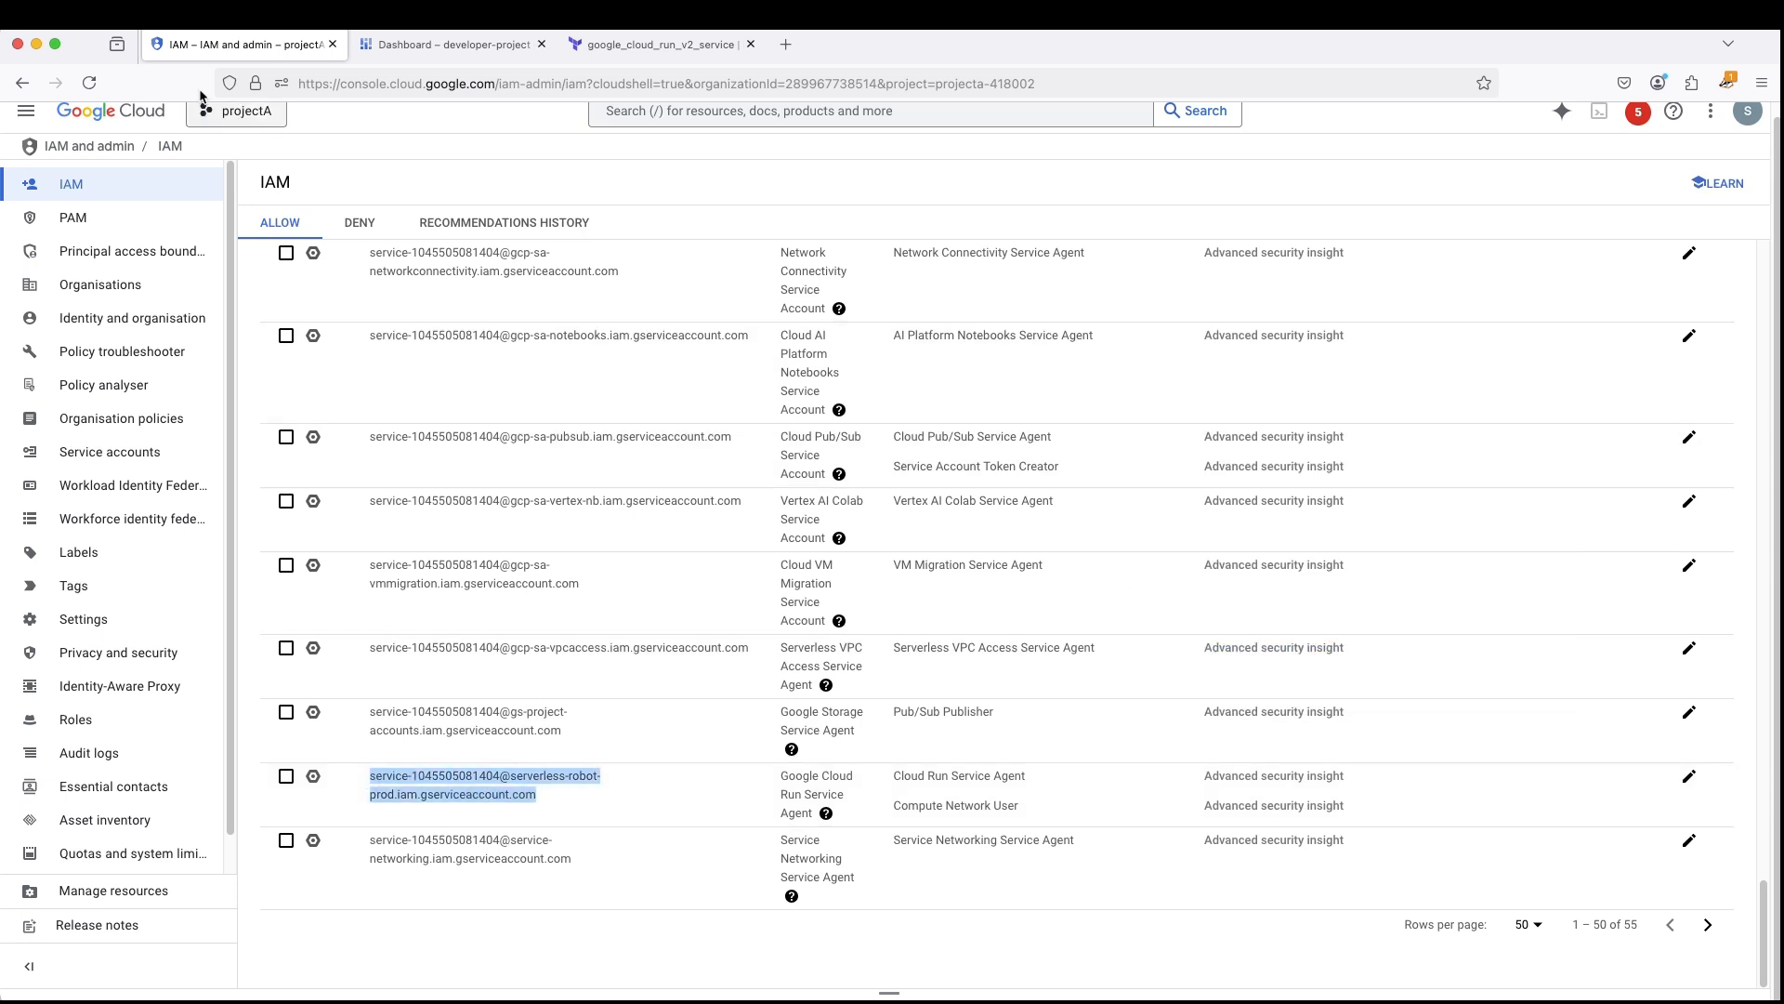
- Refresh the IAM permissions list again with Google-provided role grants included and recheck the service agent entries
left_click(90, 83)
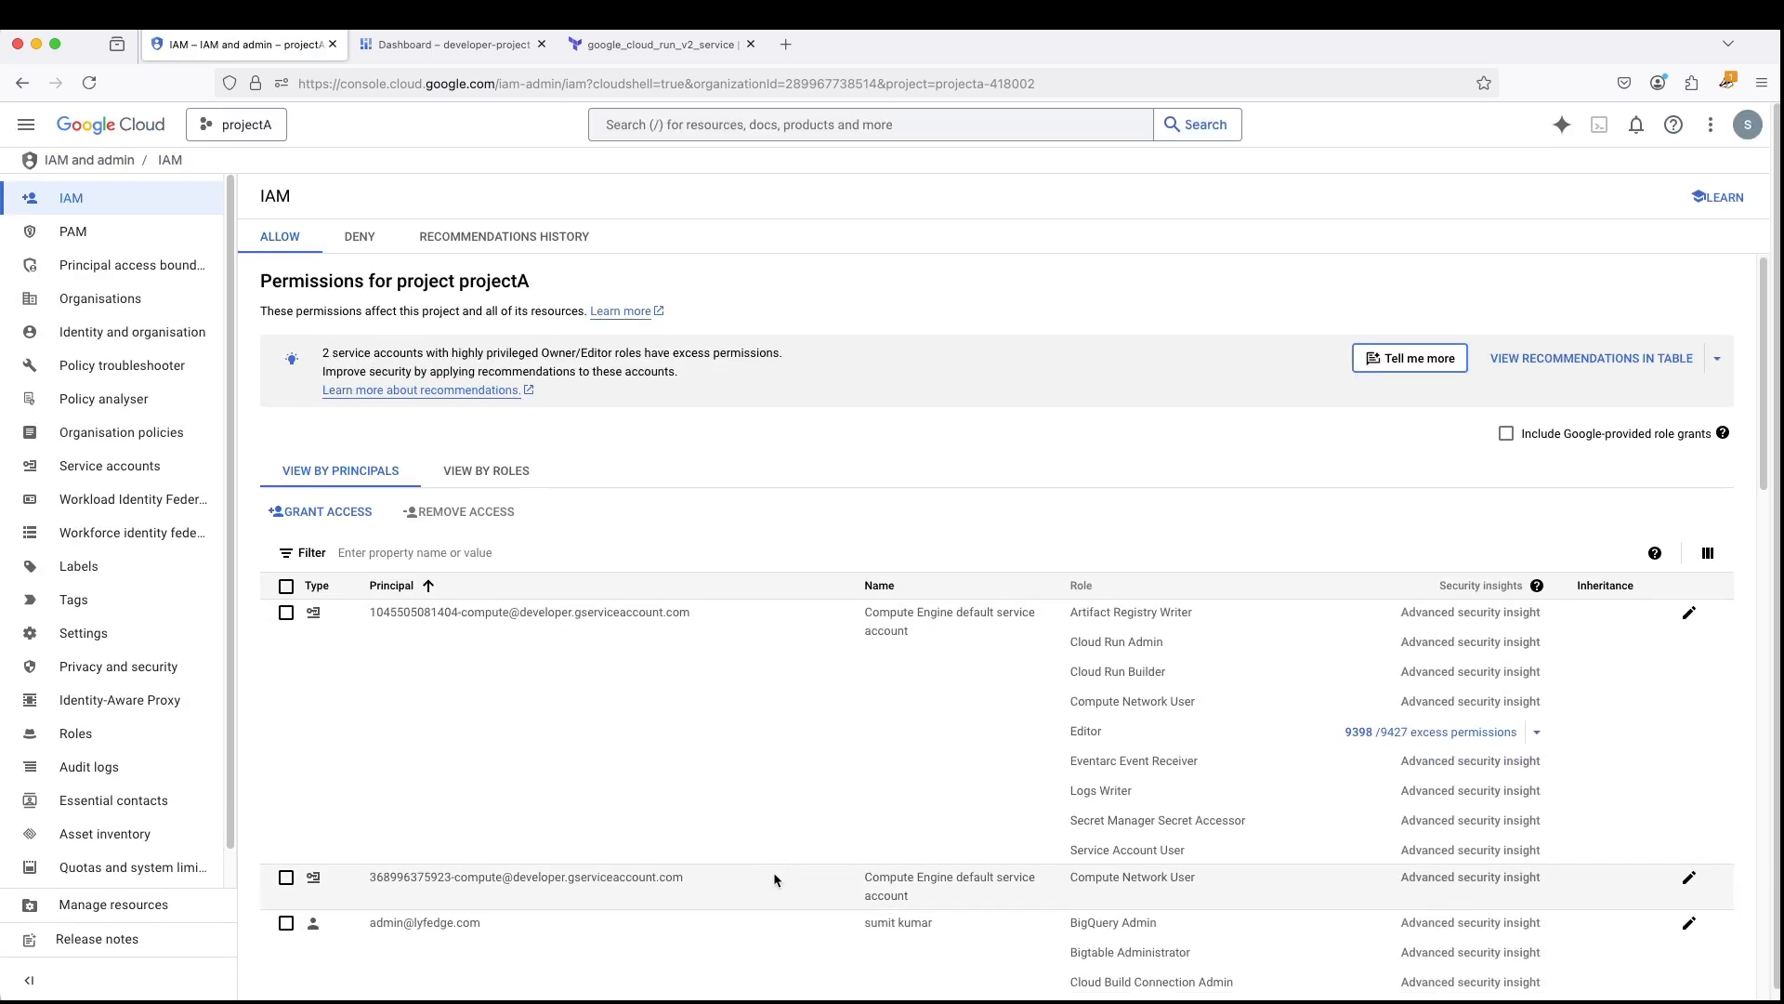
left_click(1507, 422)
scroll(699, 721, "down", 20)
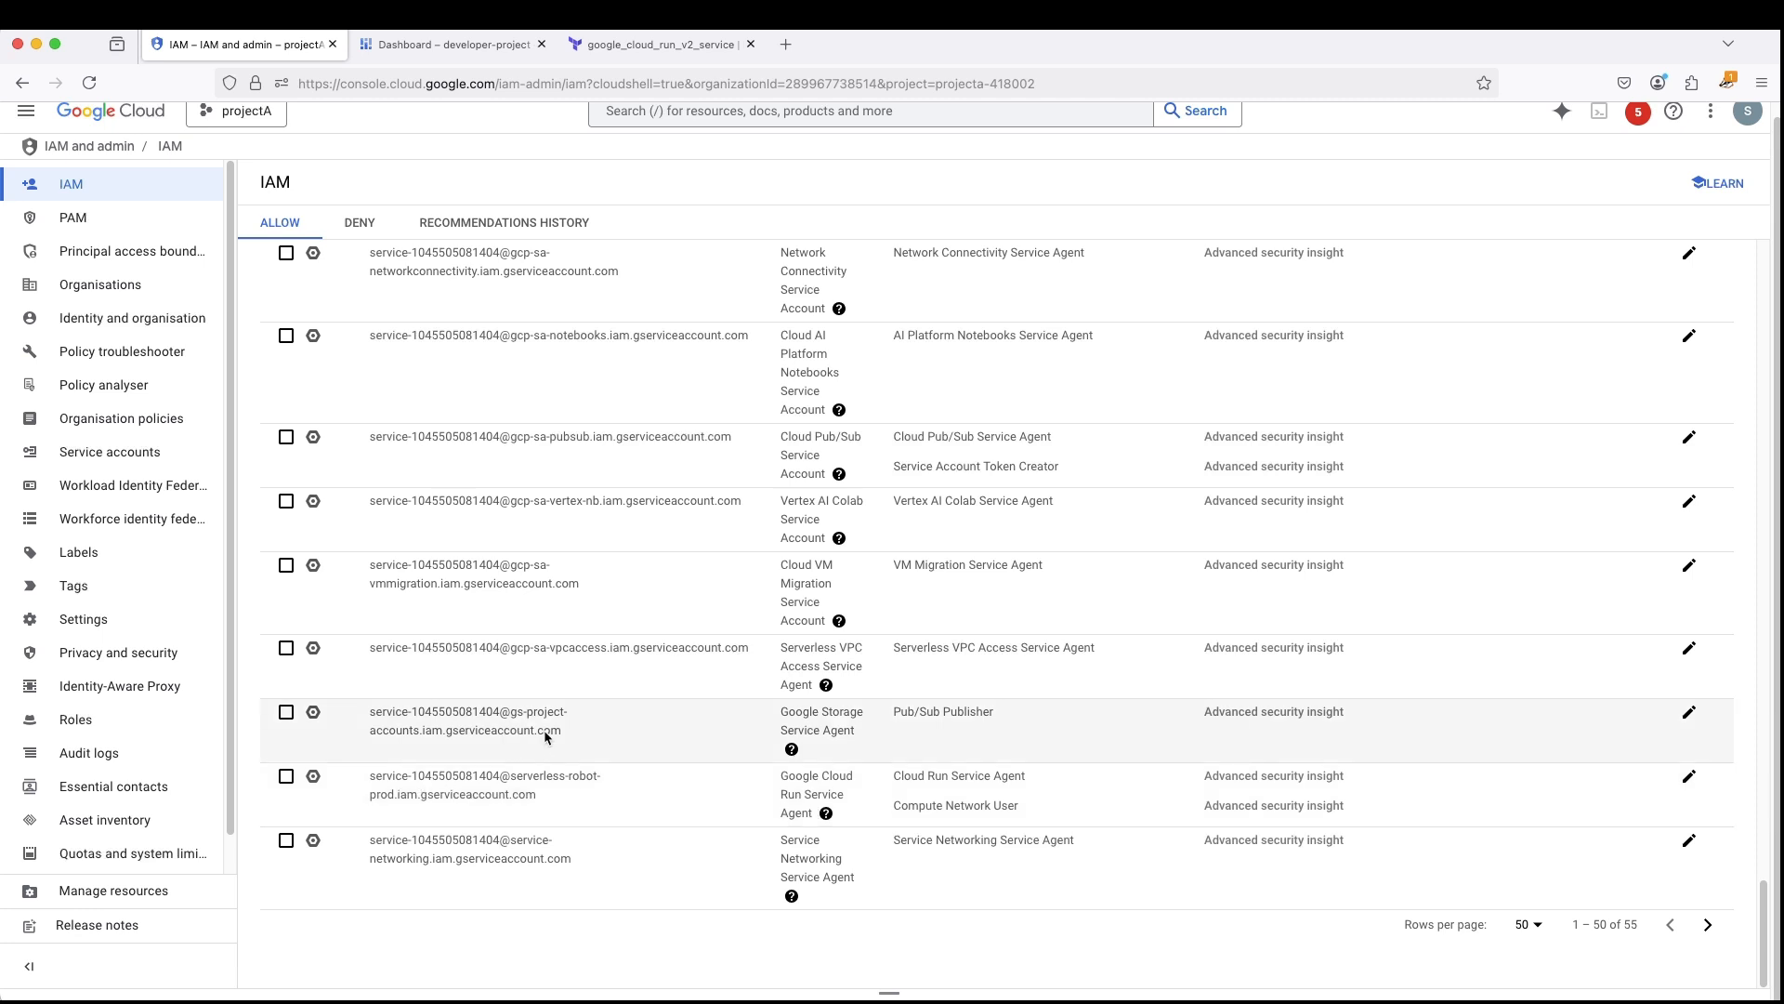
- Copy the project number from developer-project's dashboard and return to the start of projectA's IAM permissions
left_click(437, 44)
right_click(286, 340)
left_click(319, 357)
key("ctrl+shift+Tab")
scroll(499, 328, "up", 20)
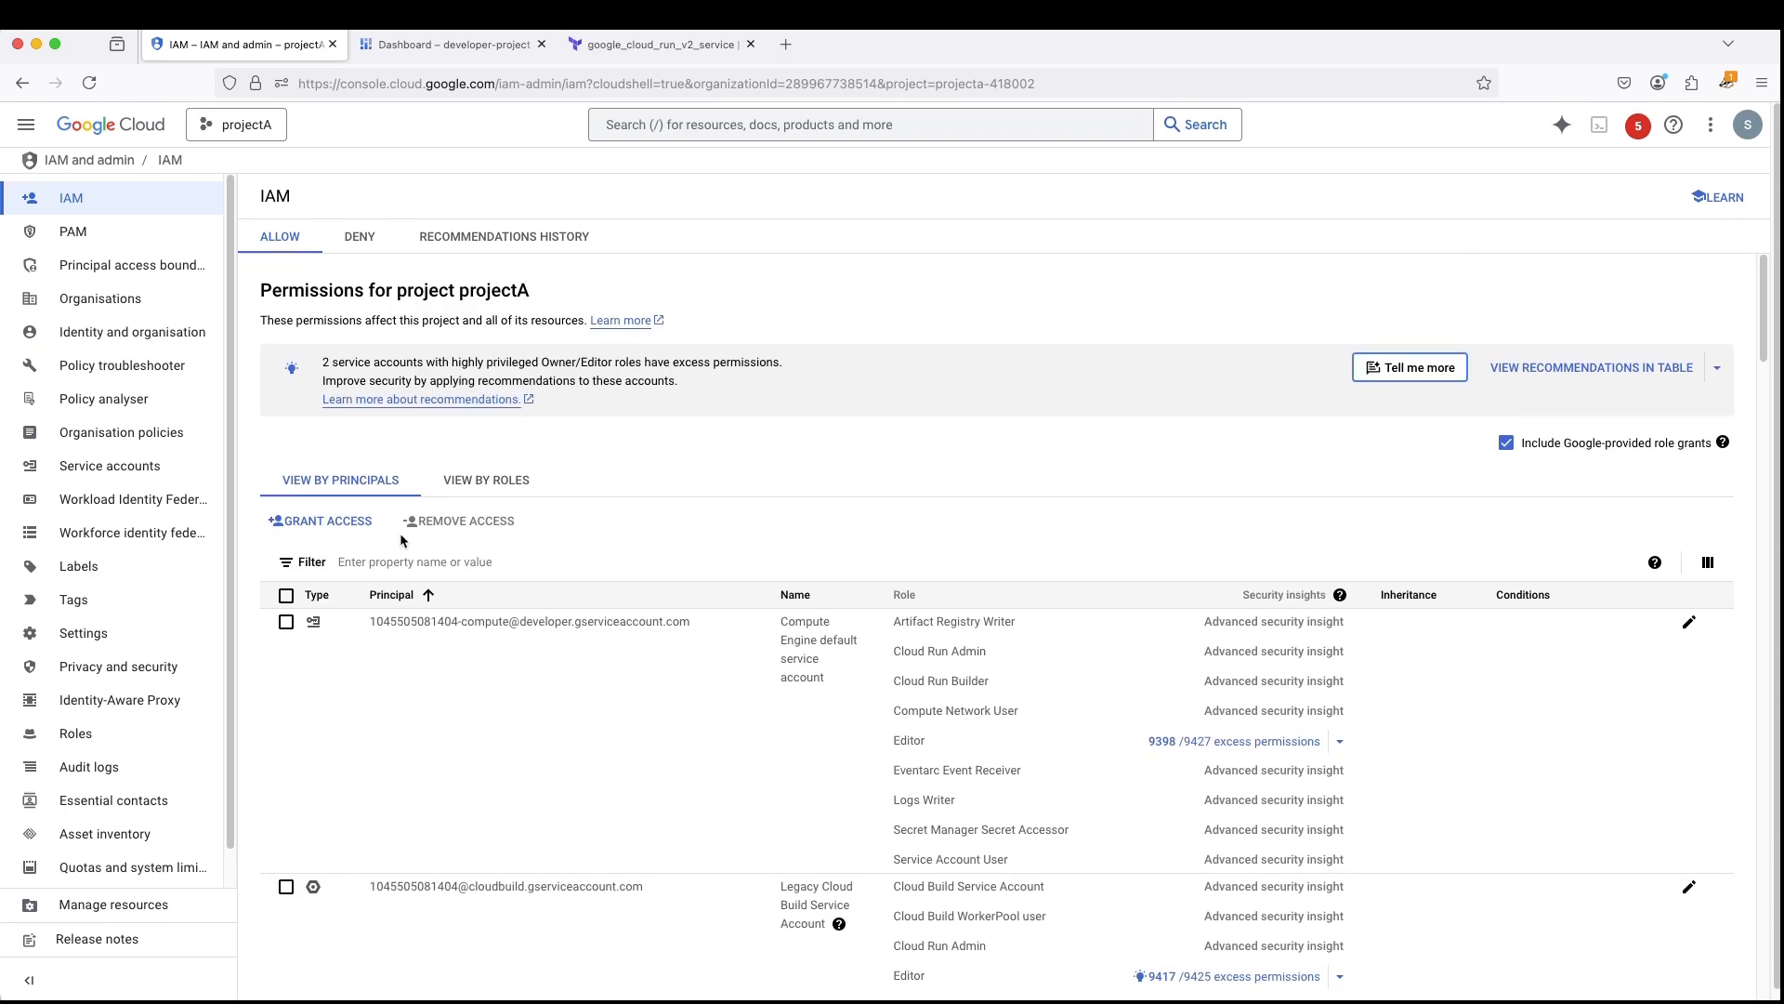
- Filter projectA's IAM principals by developer-project's copied project number
left_click(392, 561)
key("super+v")
key("Return")
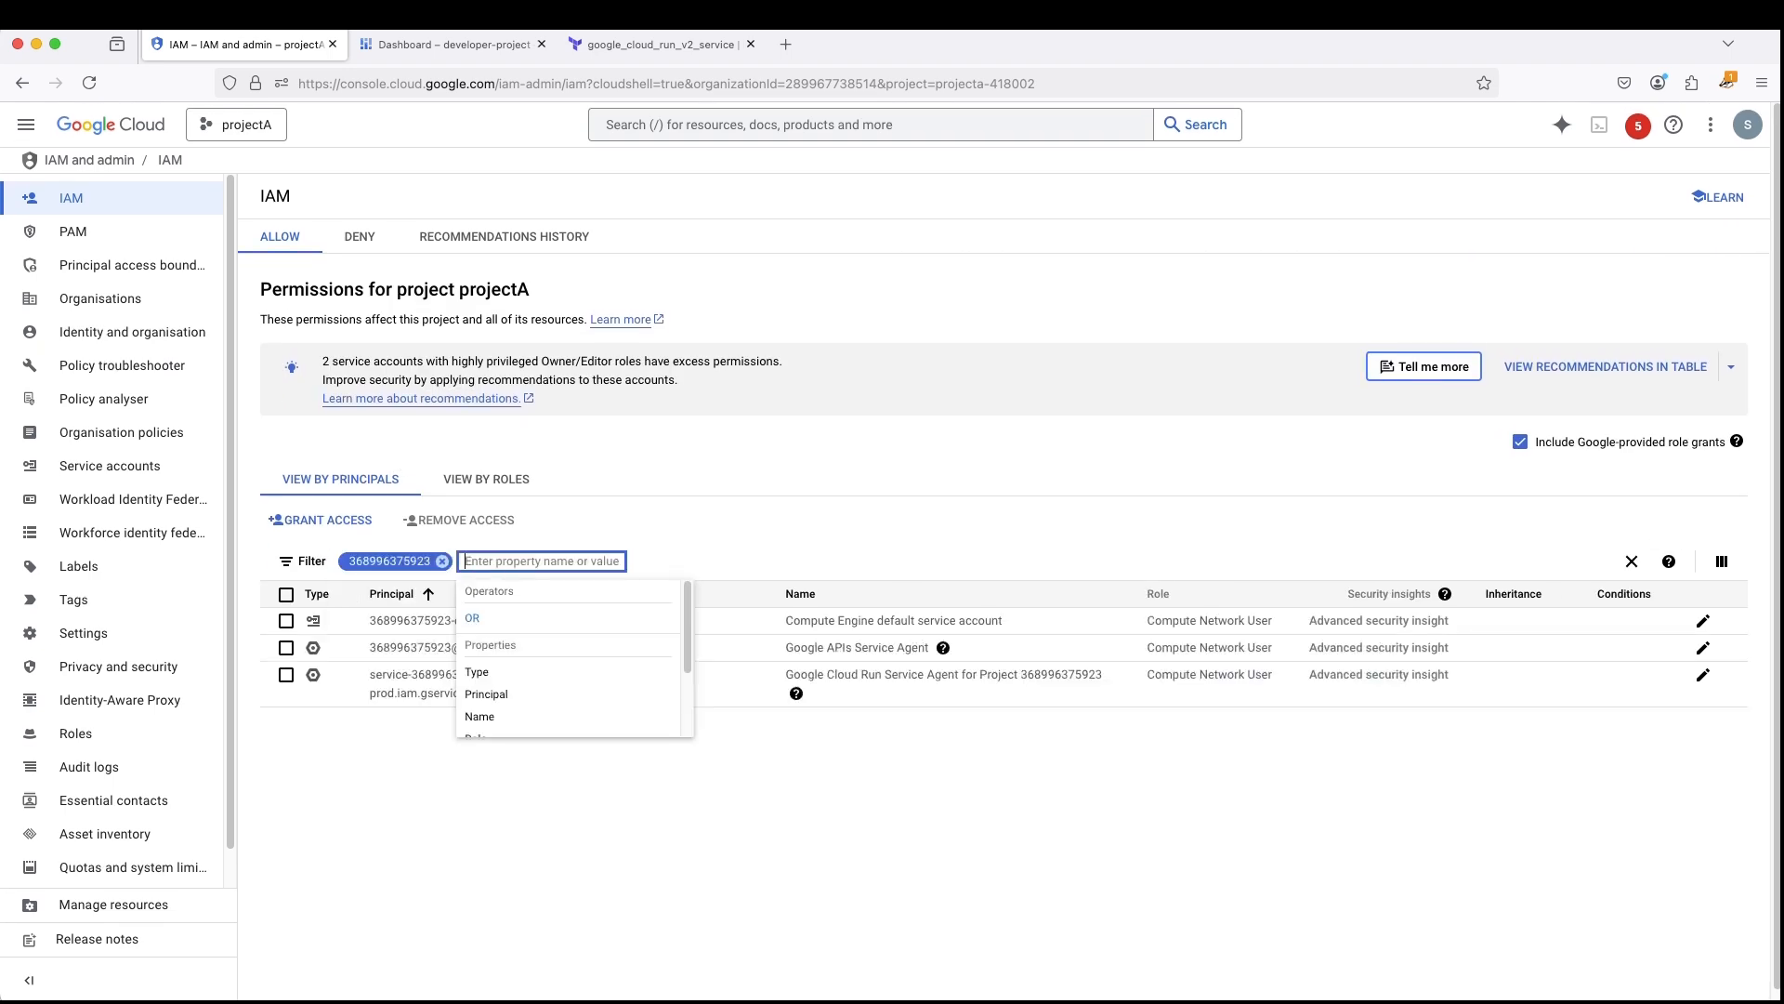
left_click(340, 860)
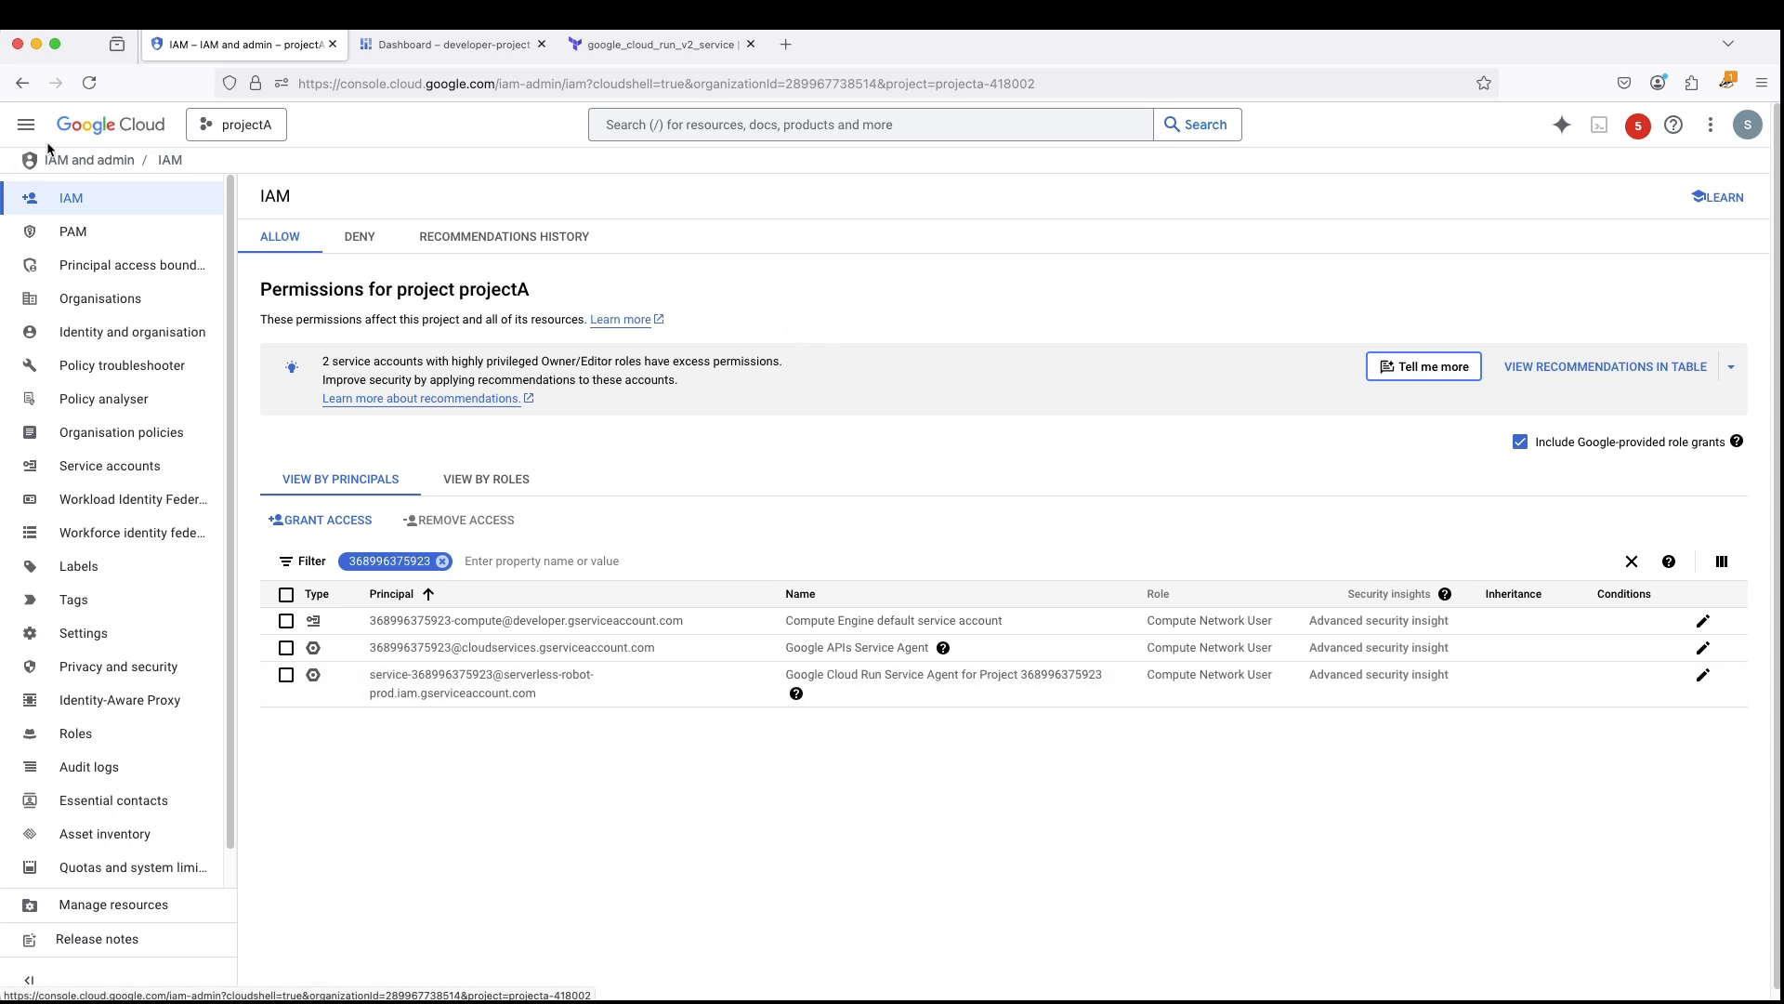
- Open projectA's Shared VPC details and display the project-level permissions for the host project projecta-418002 under all subnets access
left_click(26, 123)
scroll(125, 834, "down", 3)
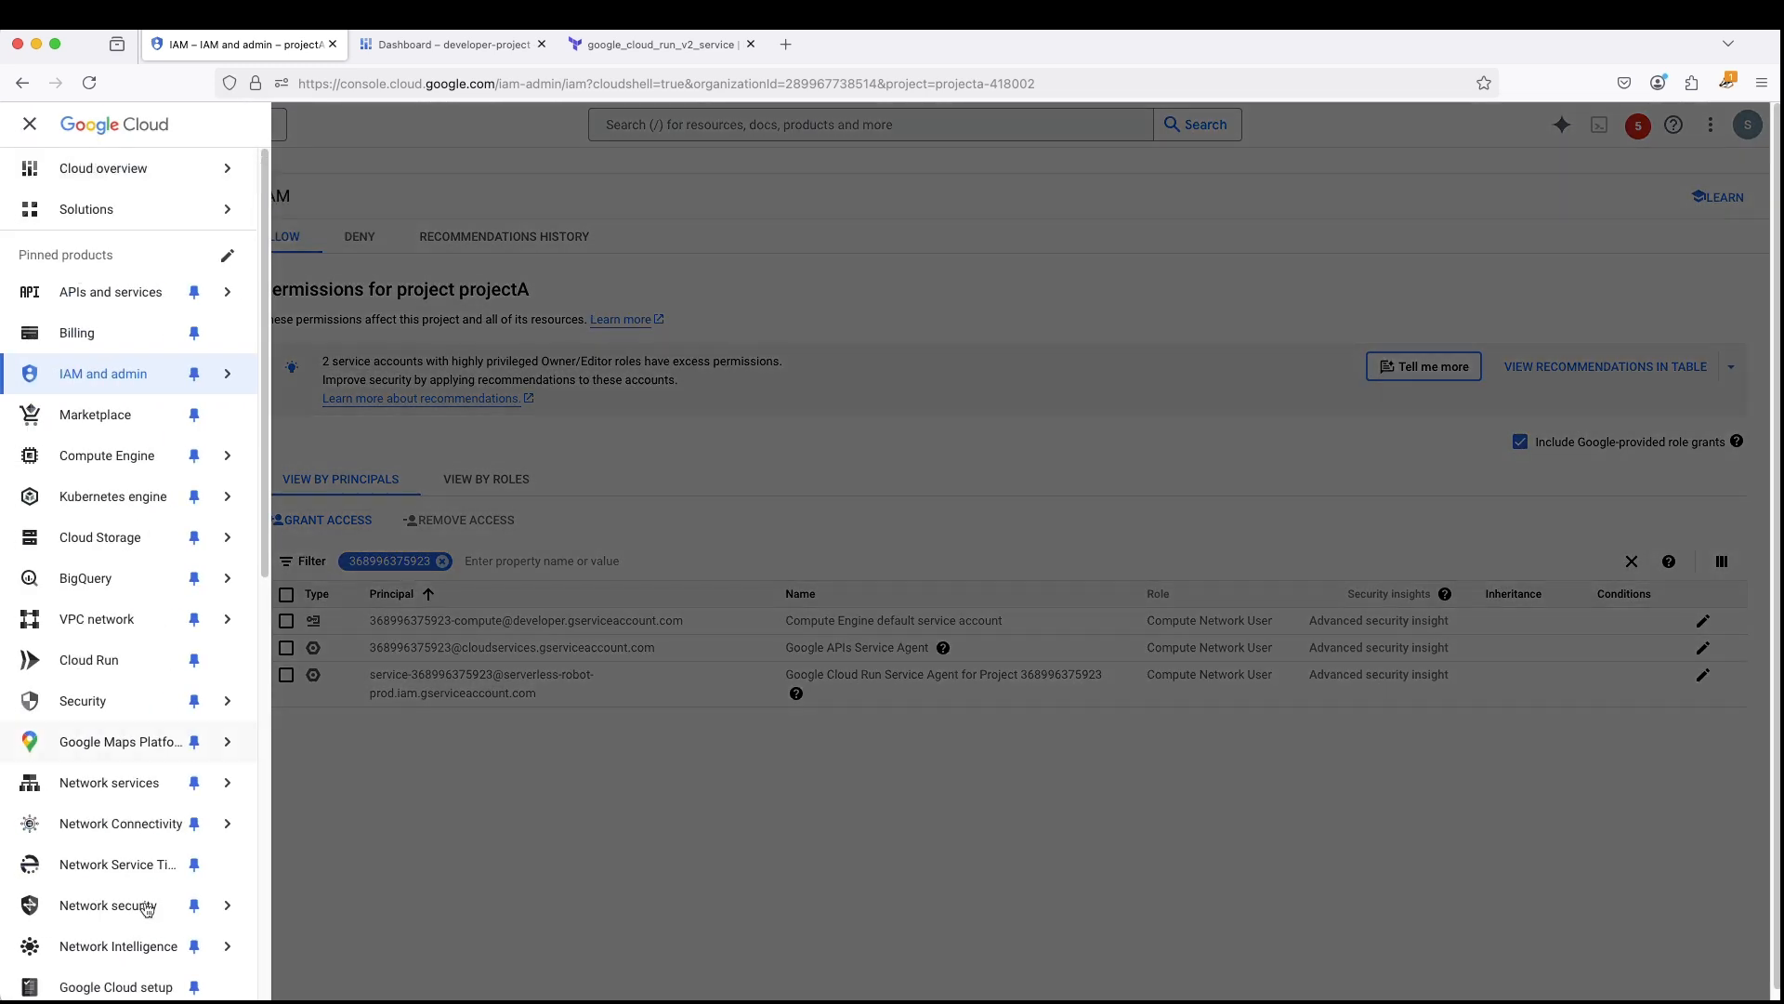
scroll(123, 832, "down", 3)
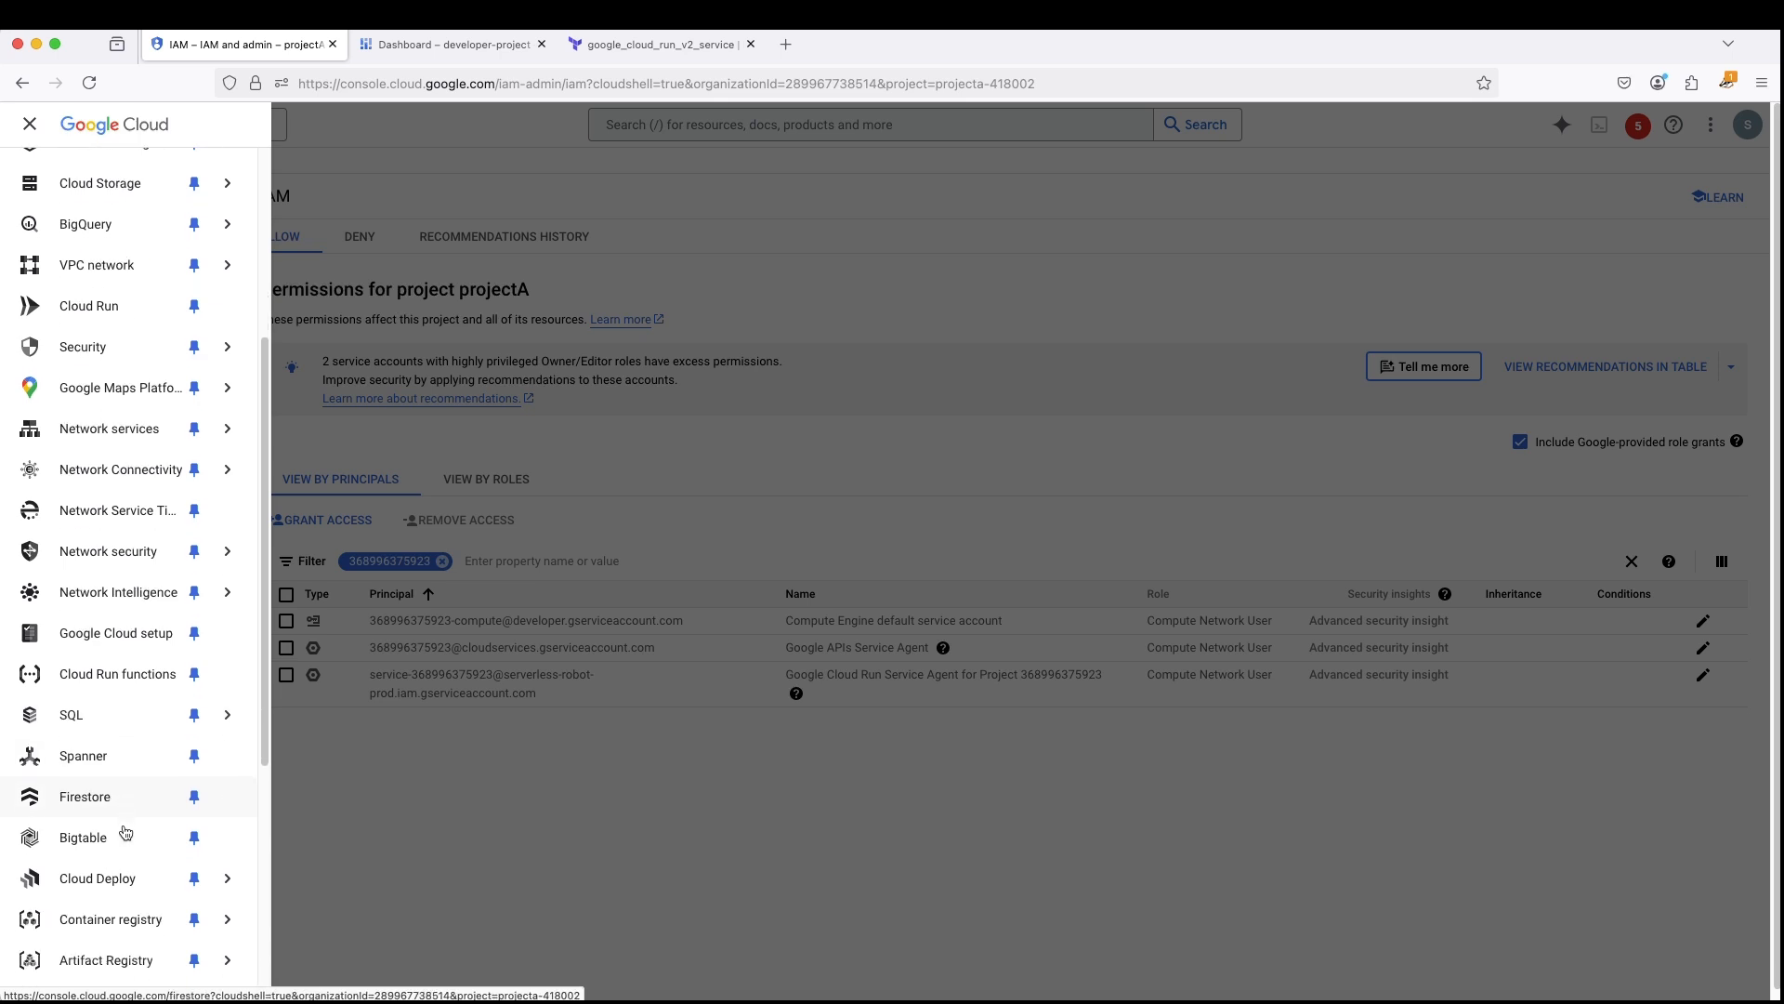
mouse_move(123, 555)
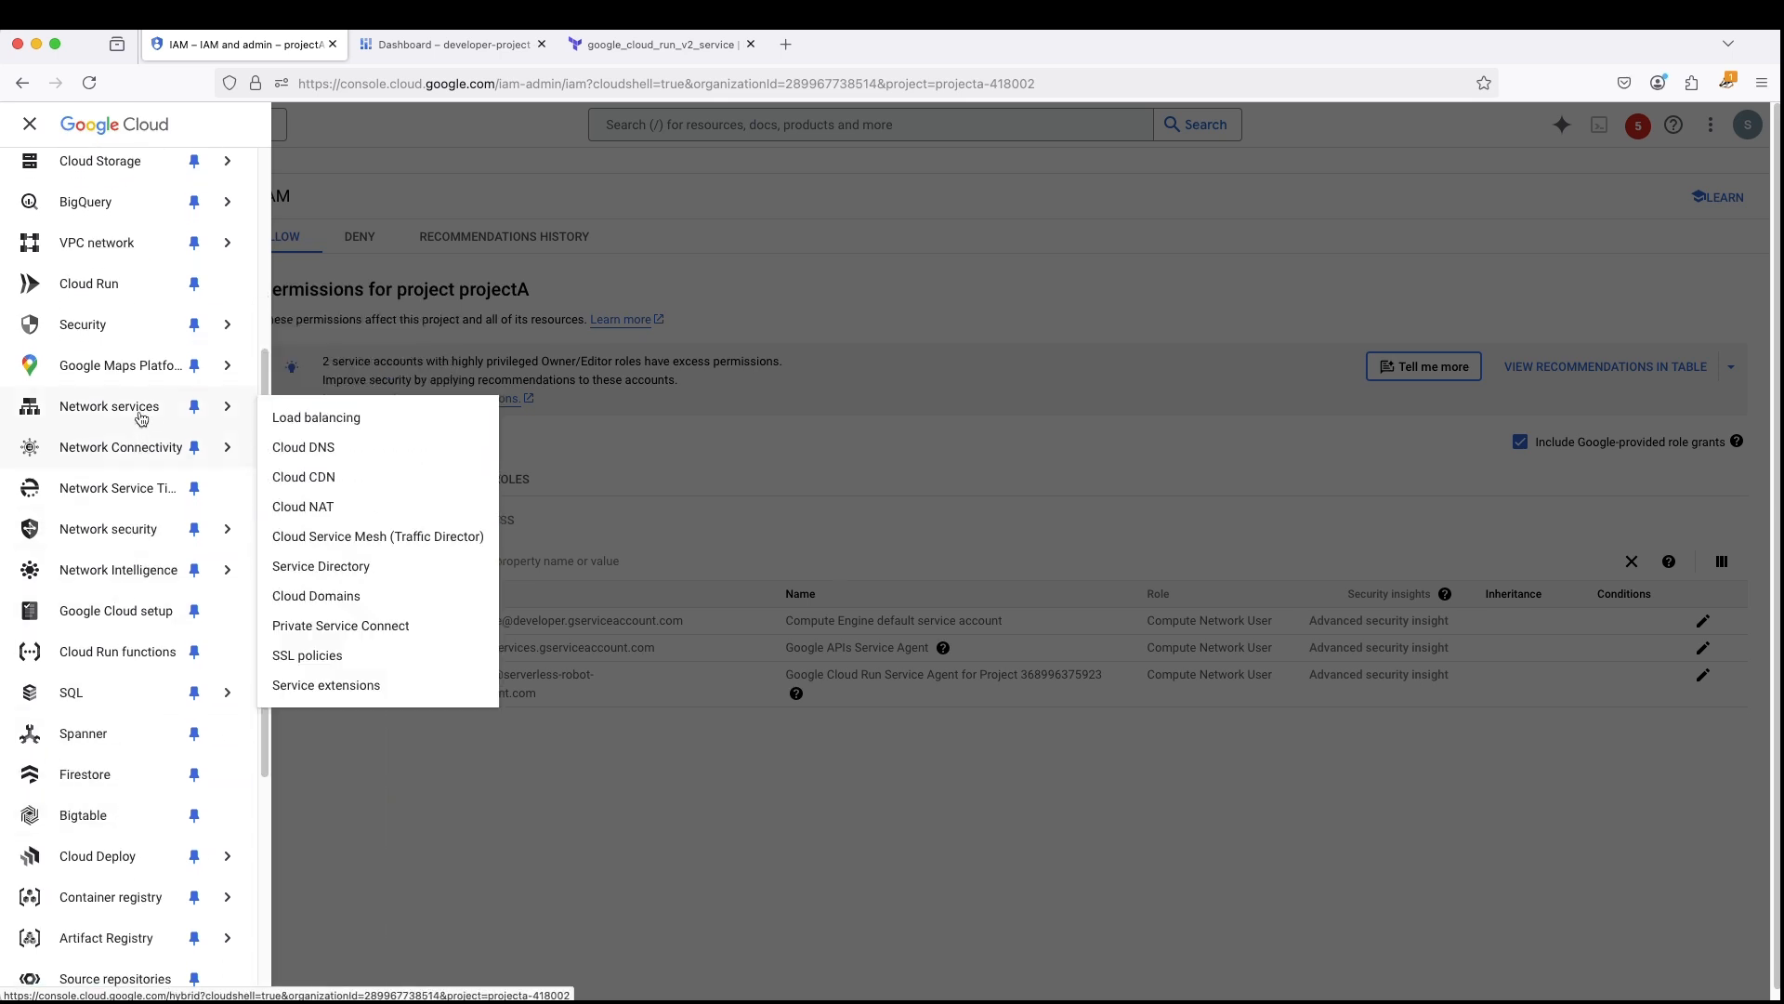
mouse_move(189, 374)
mouse_move(131, 244)
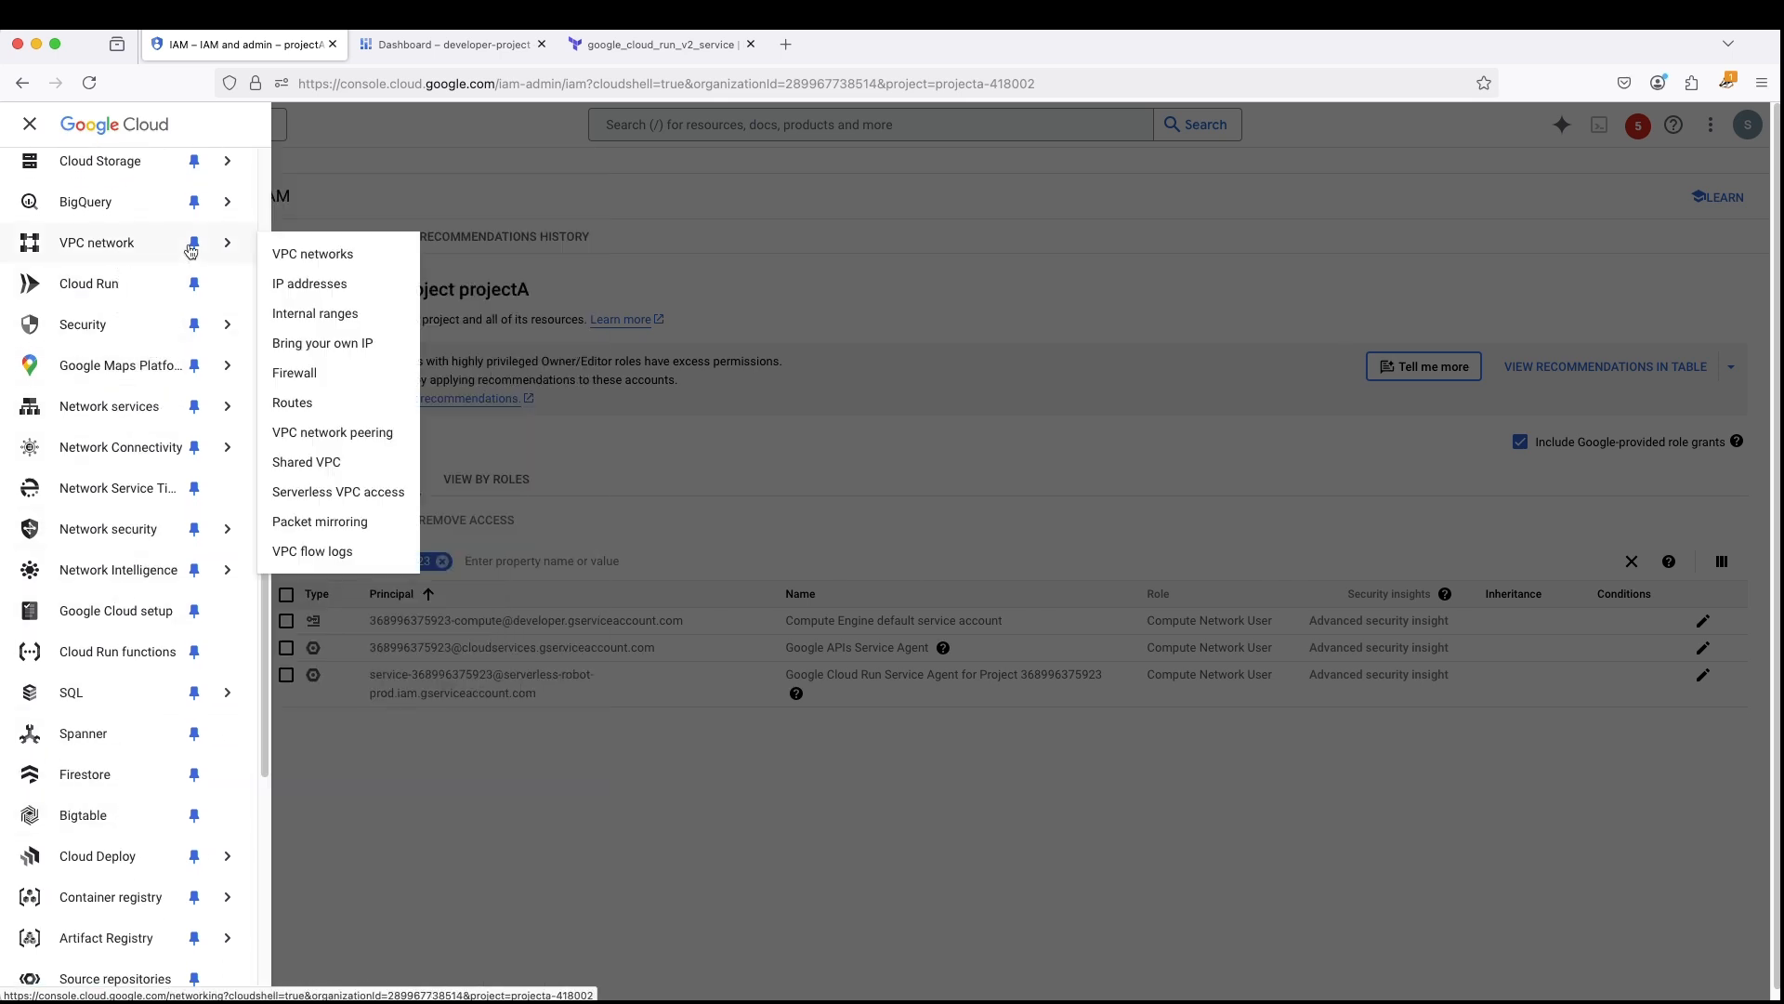
left_click(325, 465)
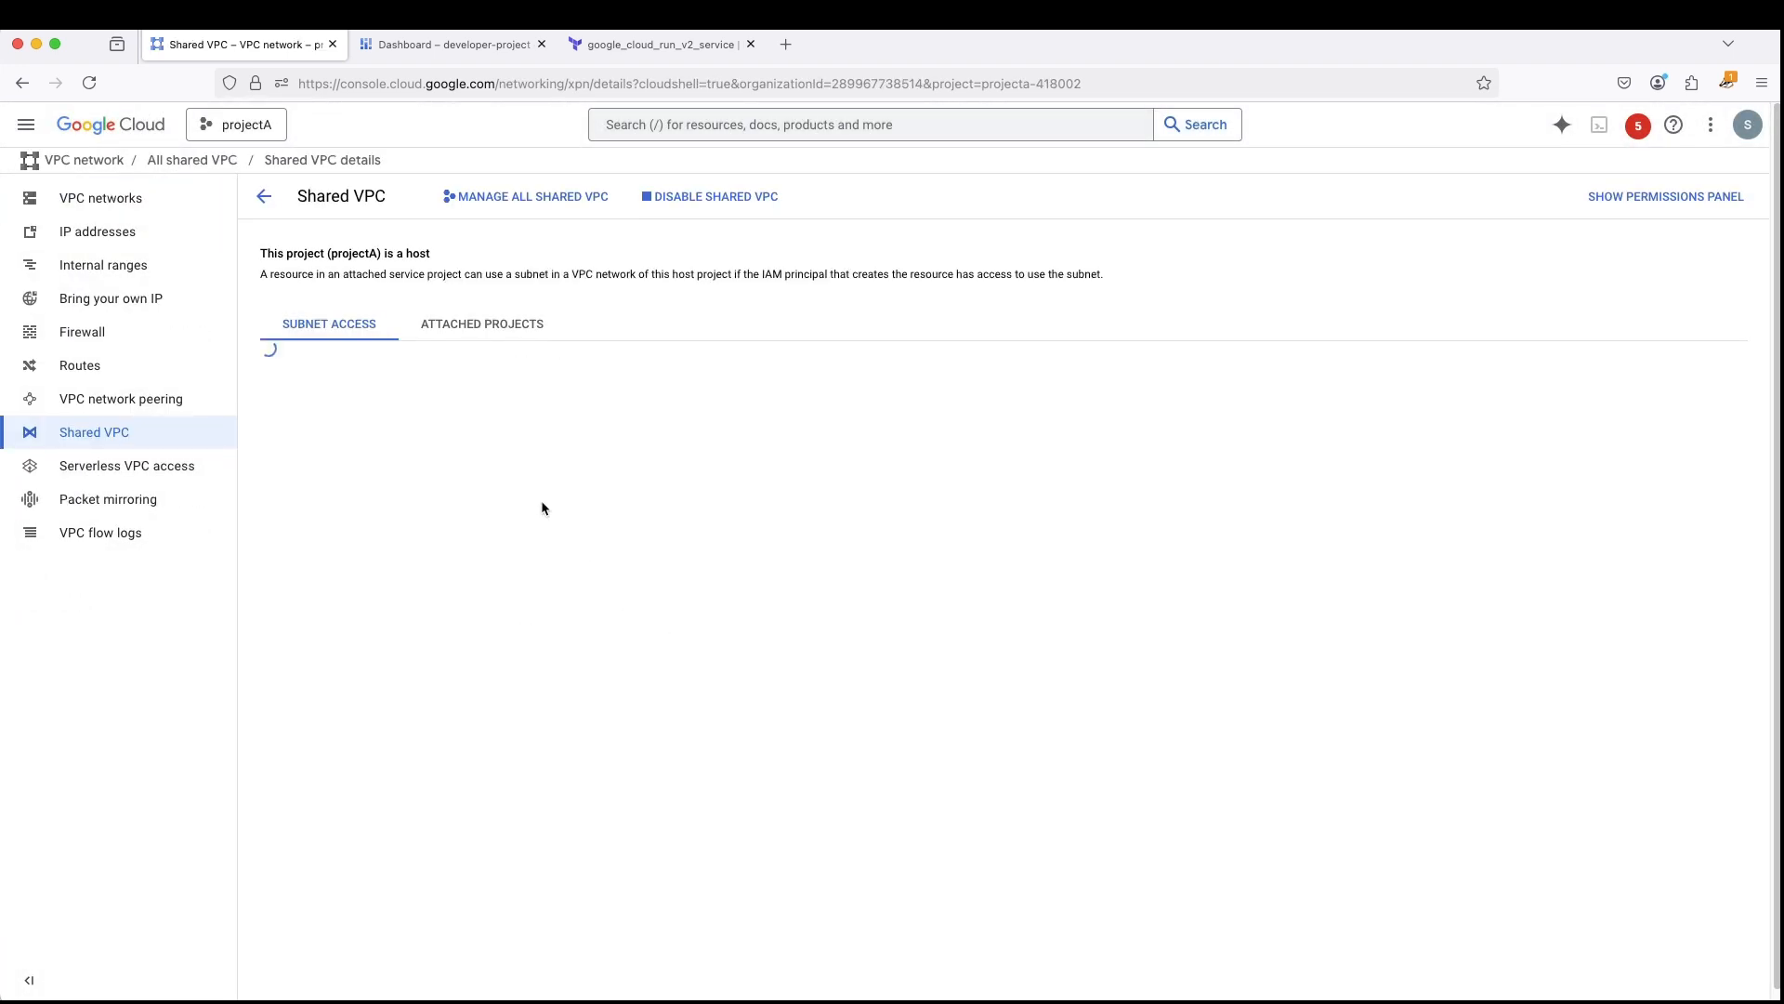
left_click(285, 545)
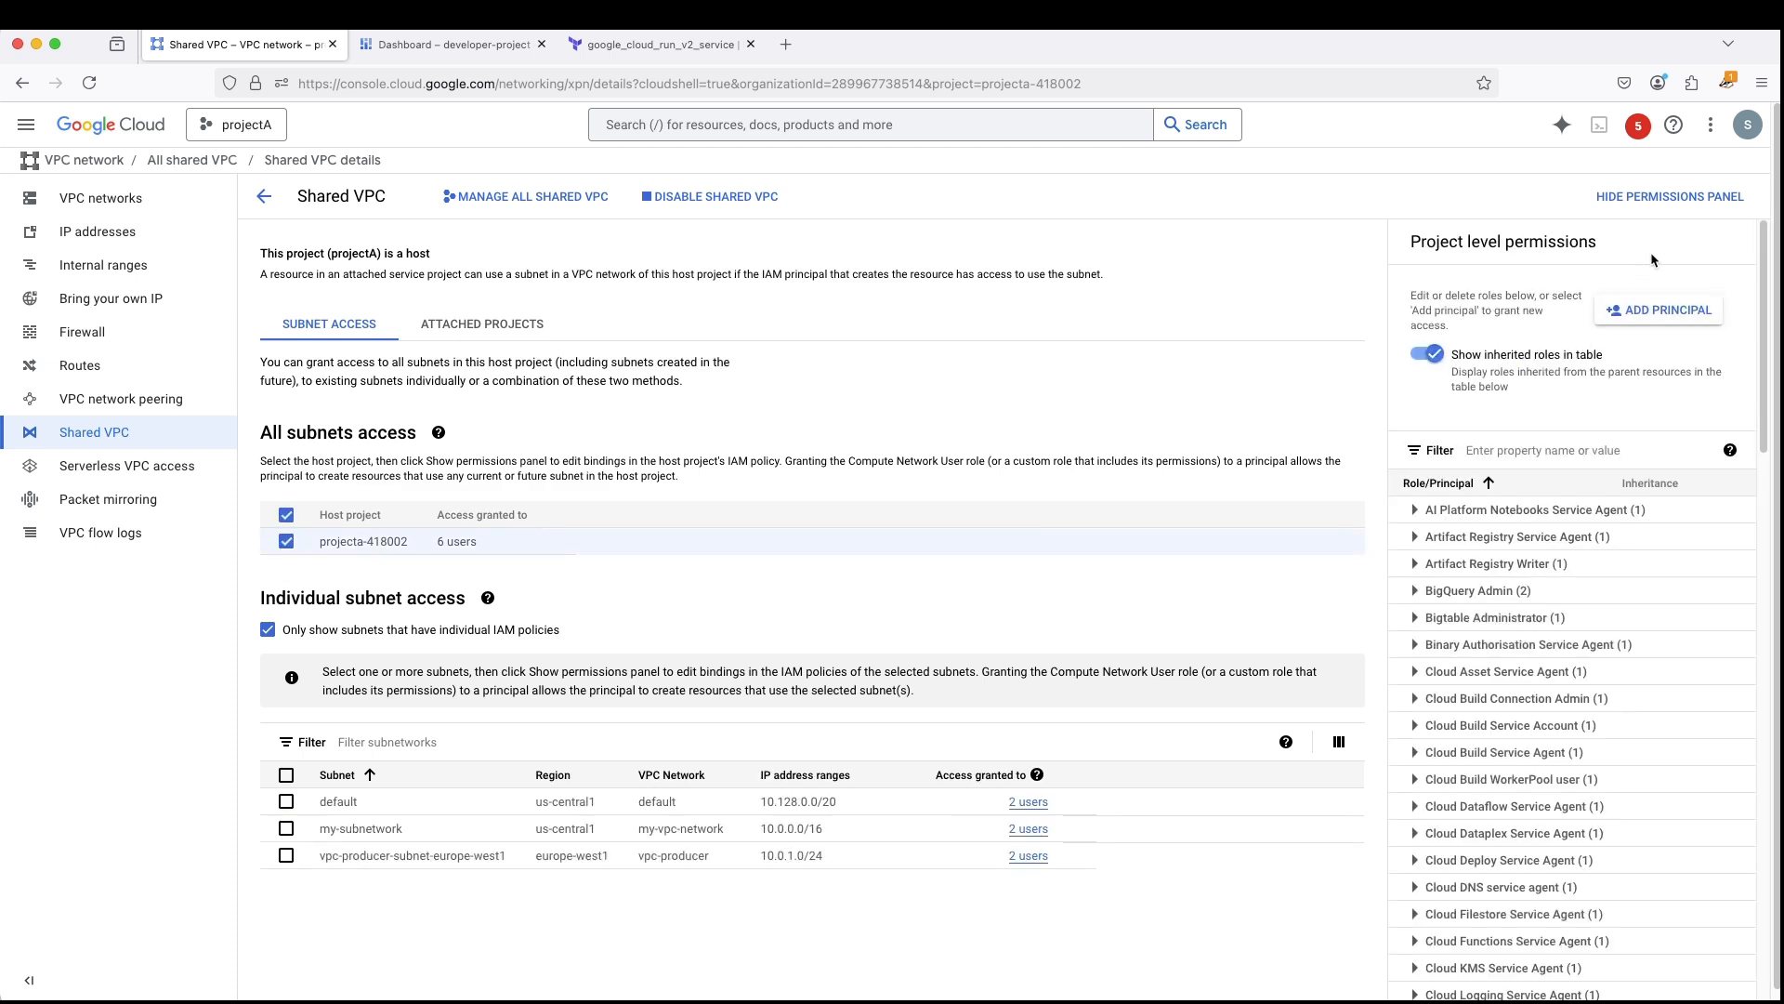
- Expand the Cloud Run Service Agent role in the host project's permissions and check the service account that holds it
scroll(1634, 702, "down", 5)
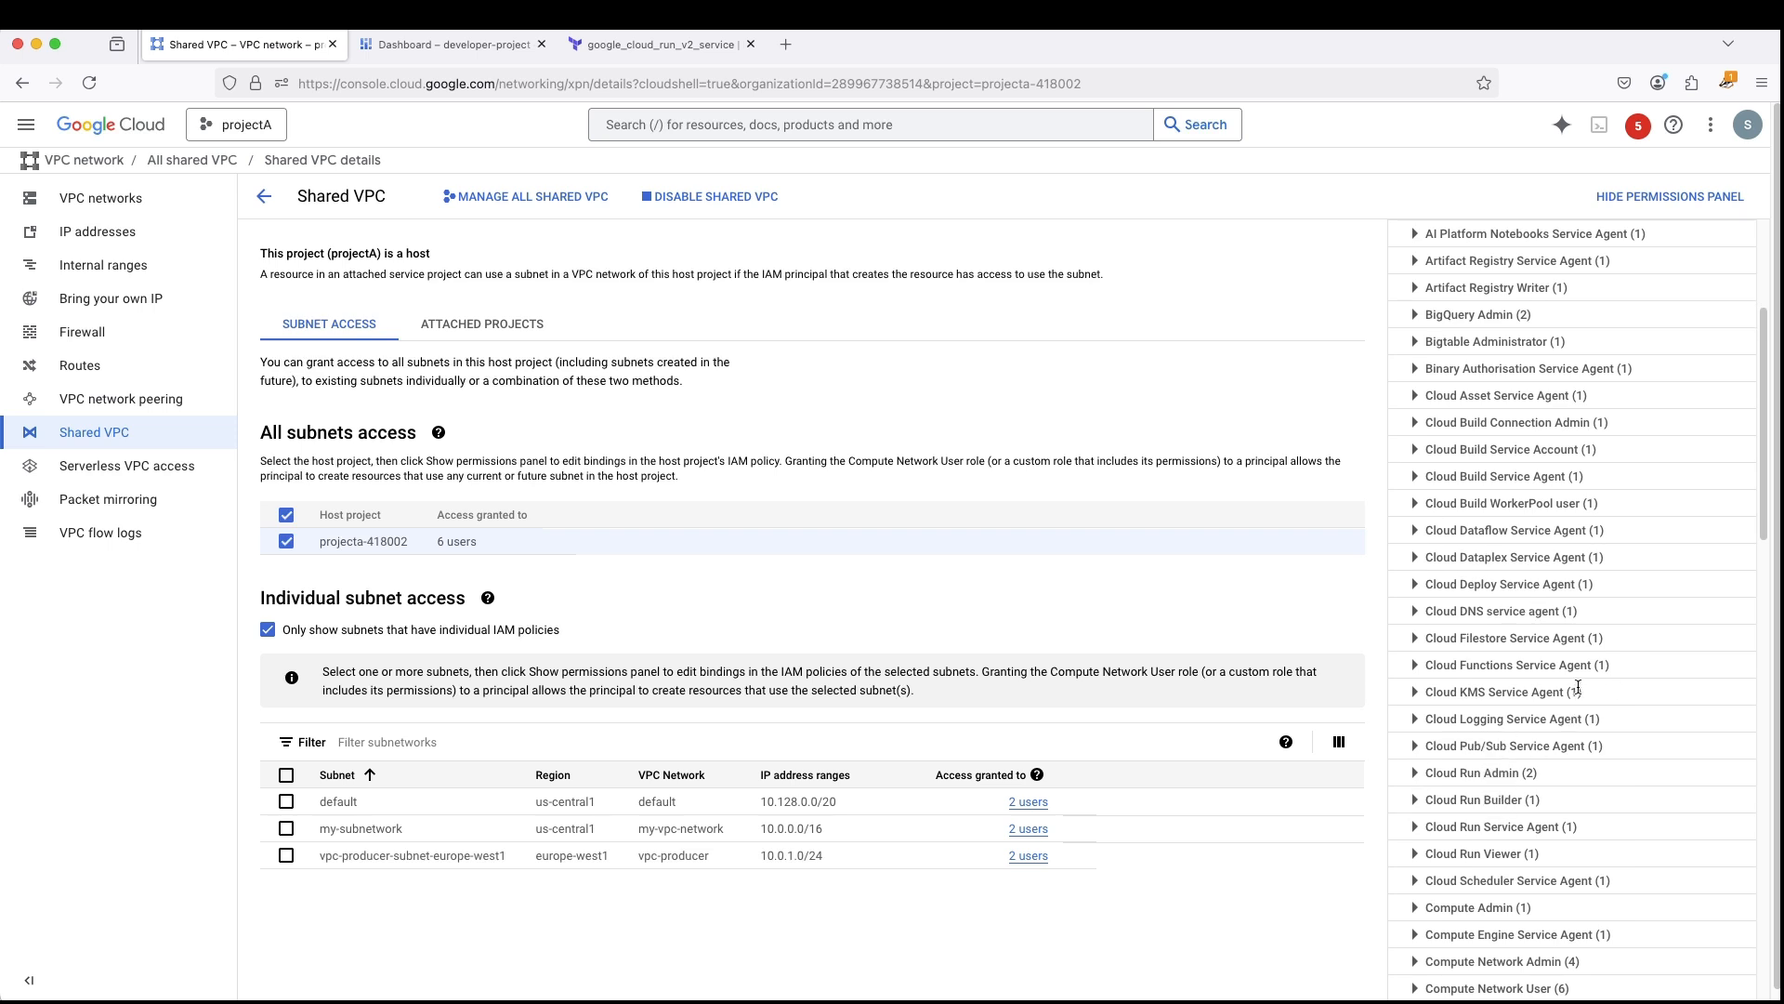
scroll(1577, 688, "down", 1)
left_click(1425, 797)
scroll(1527, 824, "down", 1)
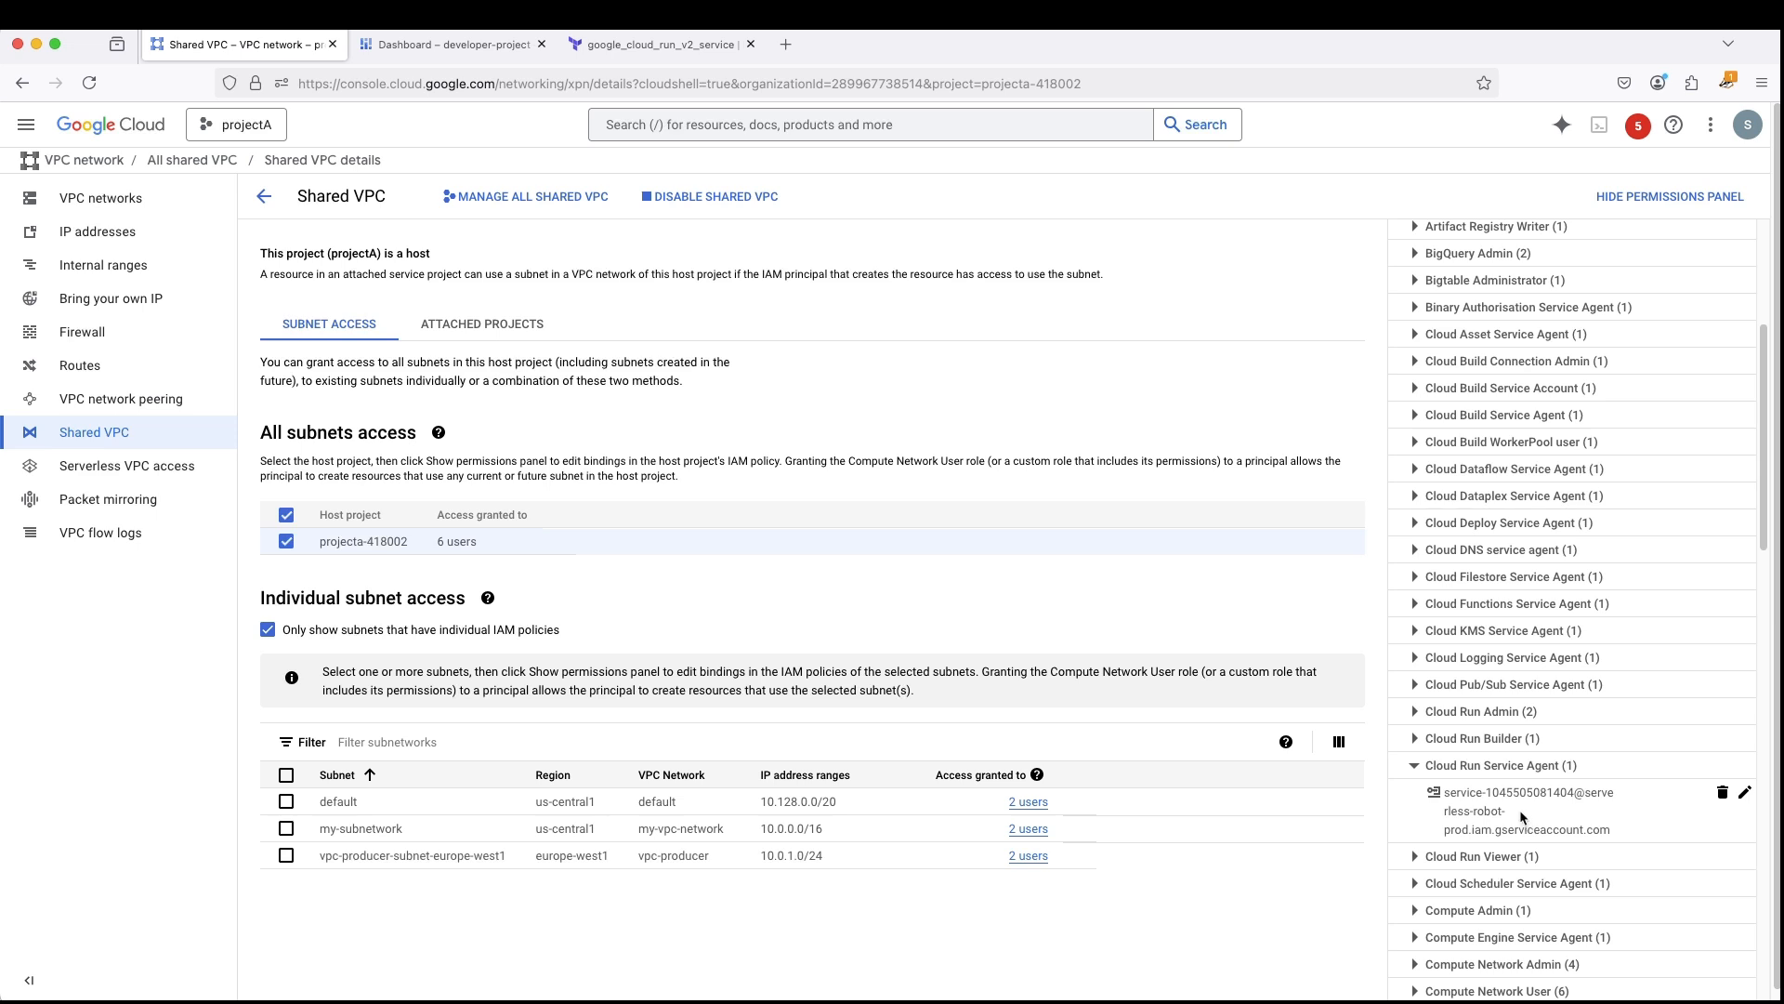
scroll(1593, 753, "down", 2)
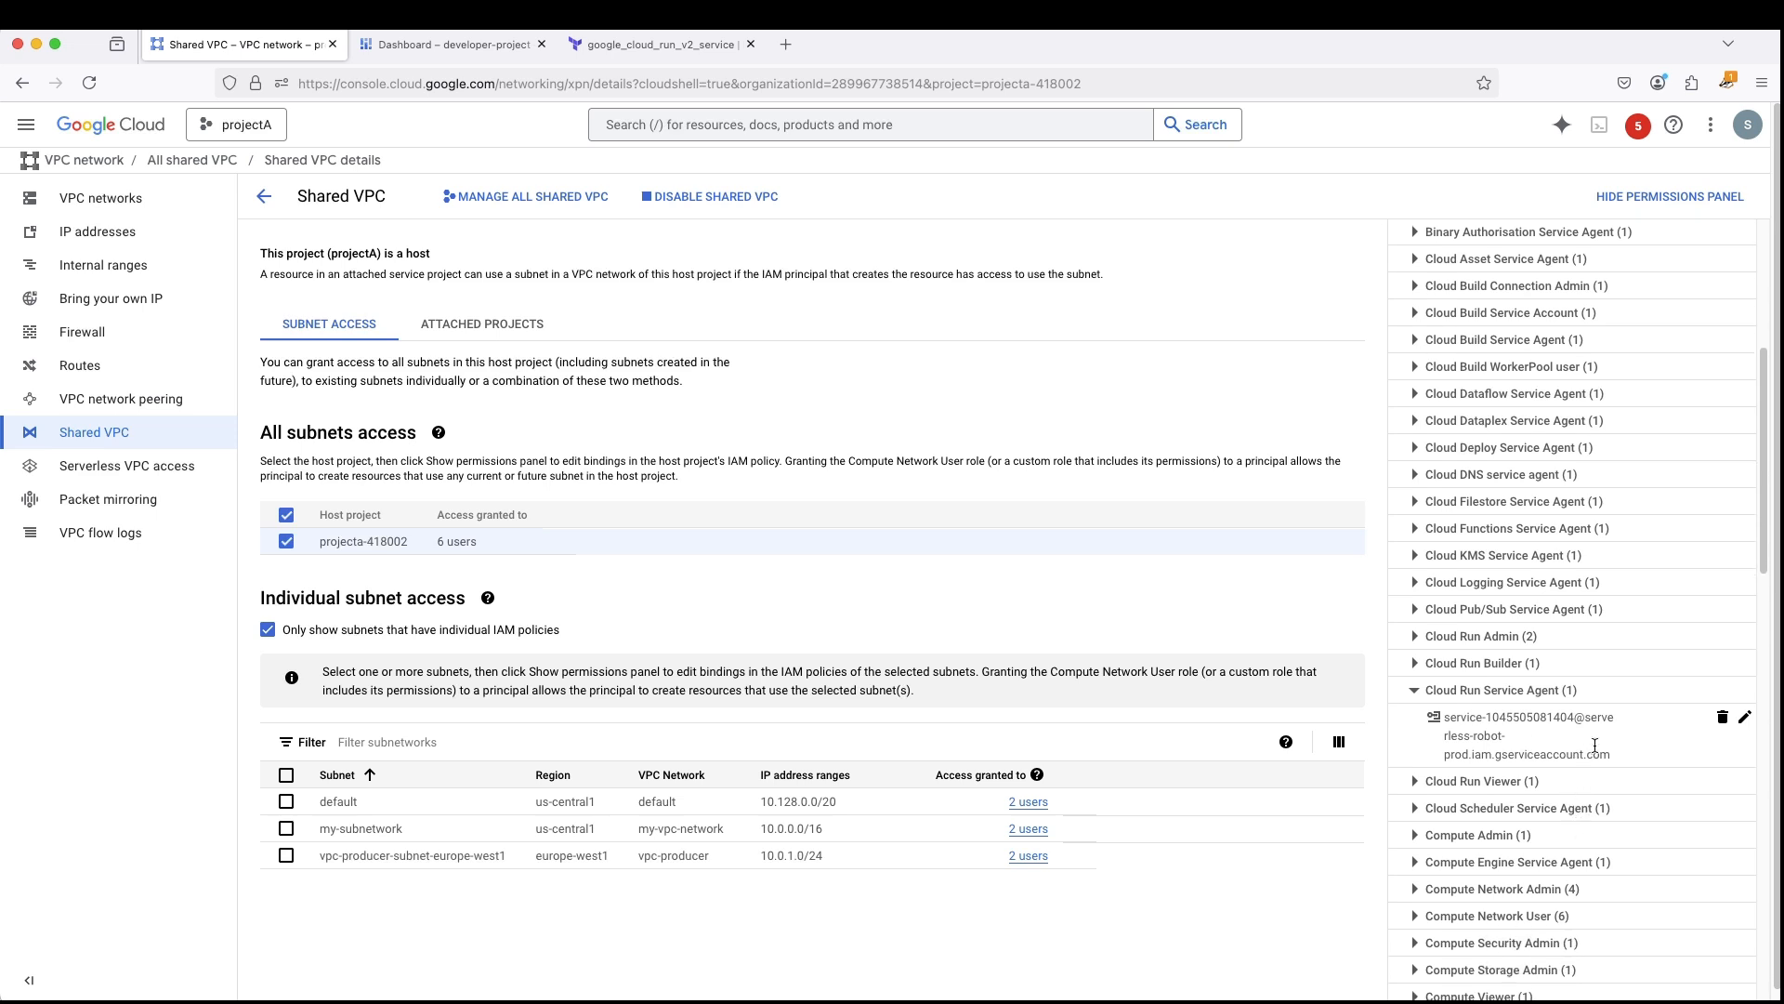
scroll(1589, 745, "down", 1)
scroll(1589, 738, "down", 1)
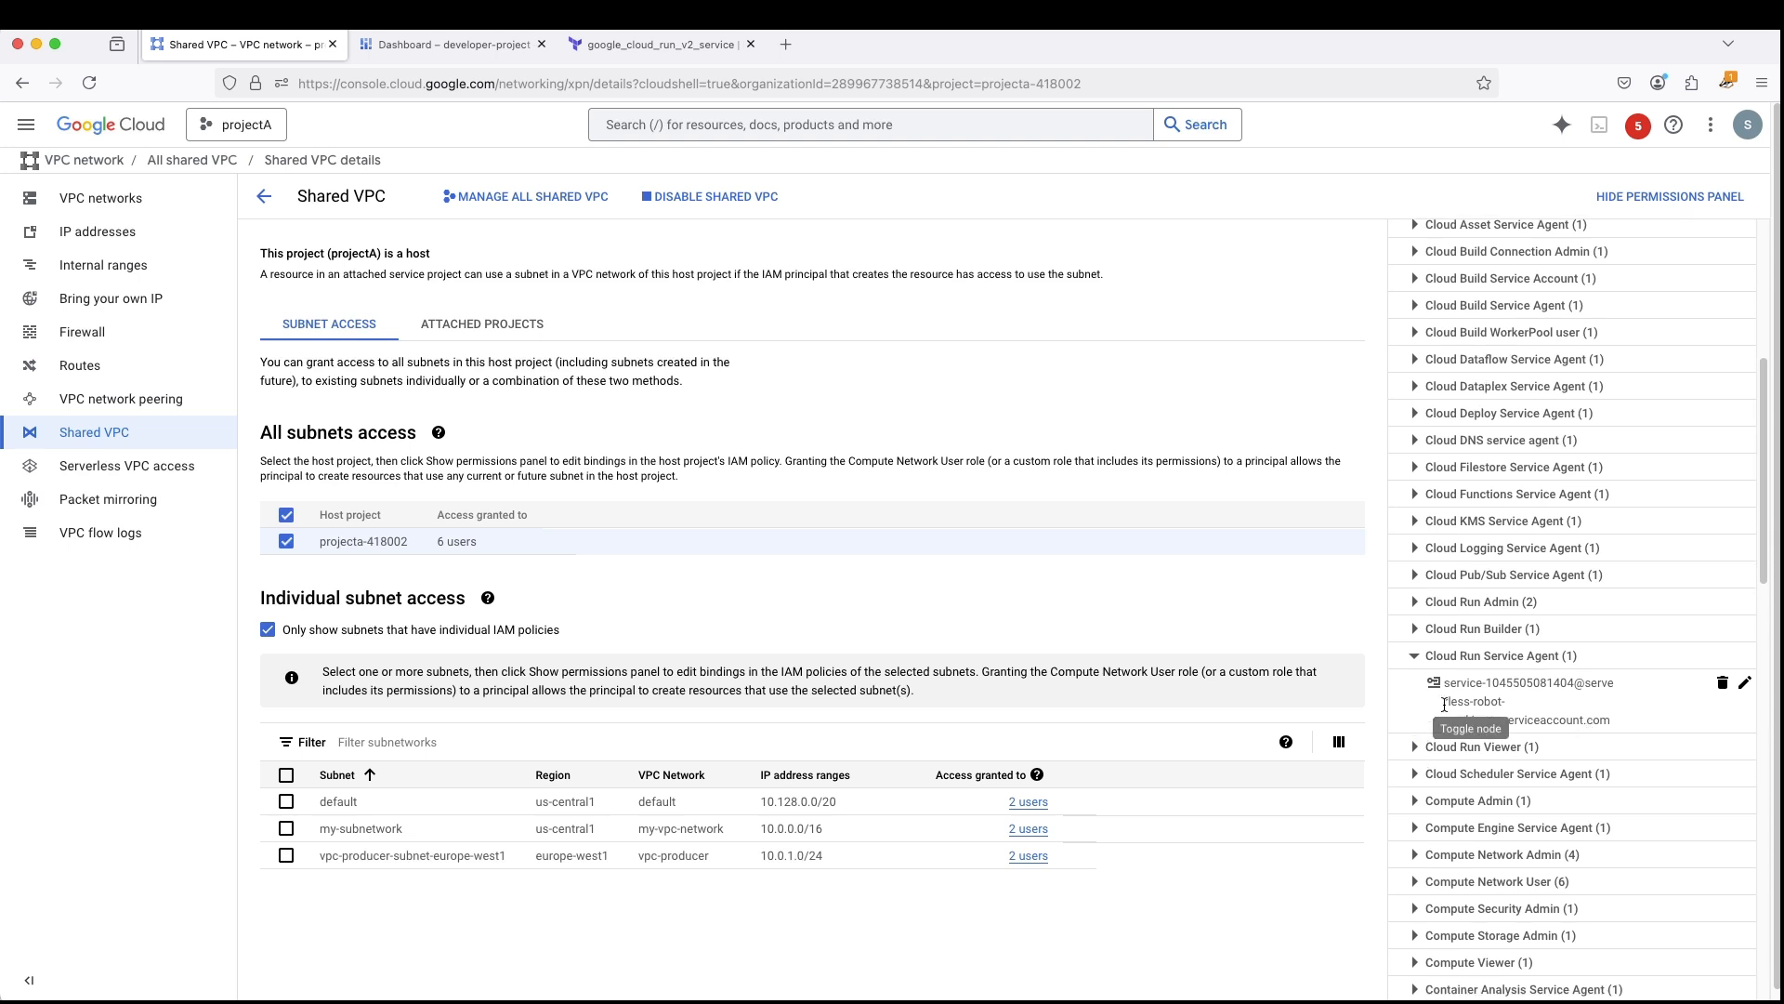
scroll(1586, 666, "down", 3)
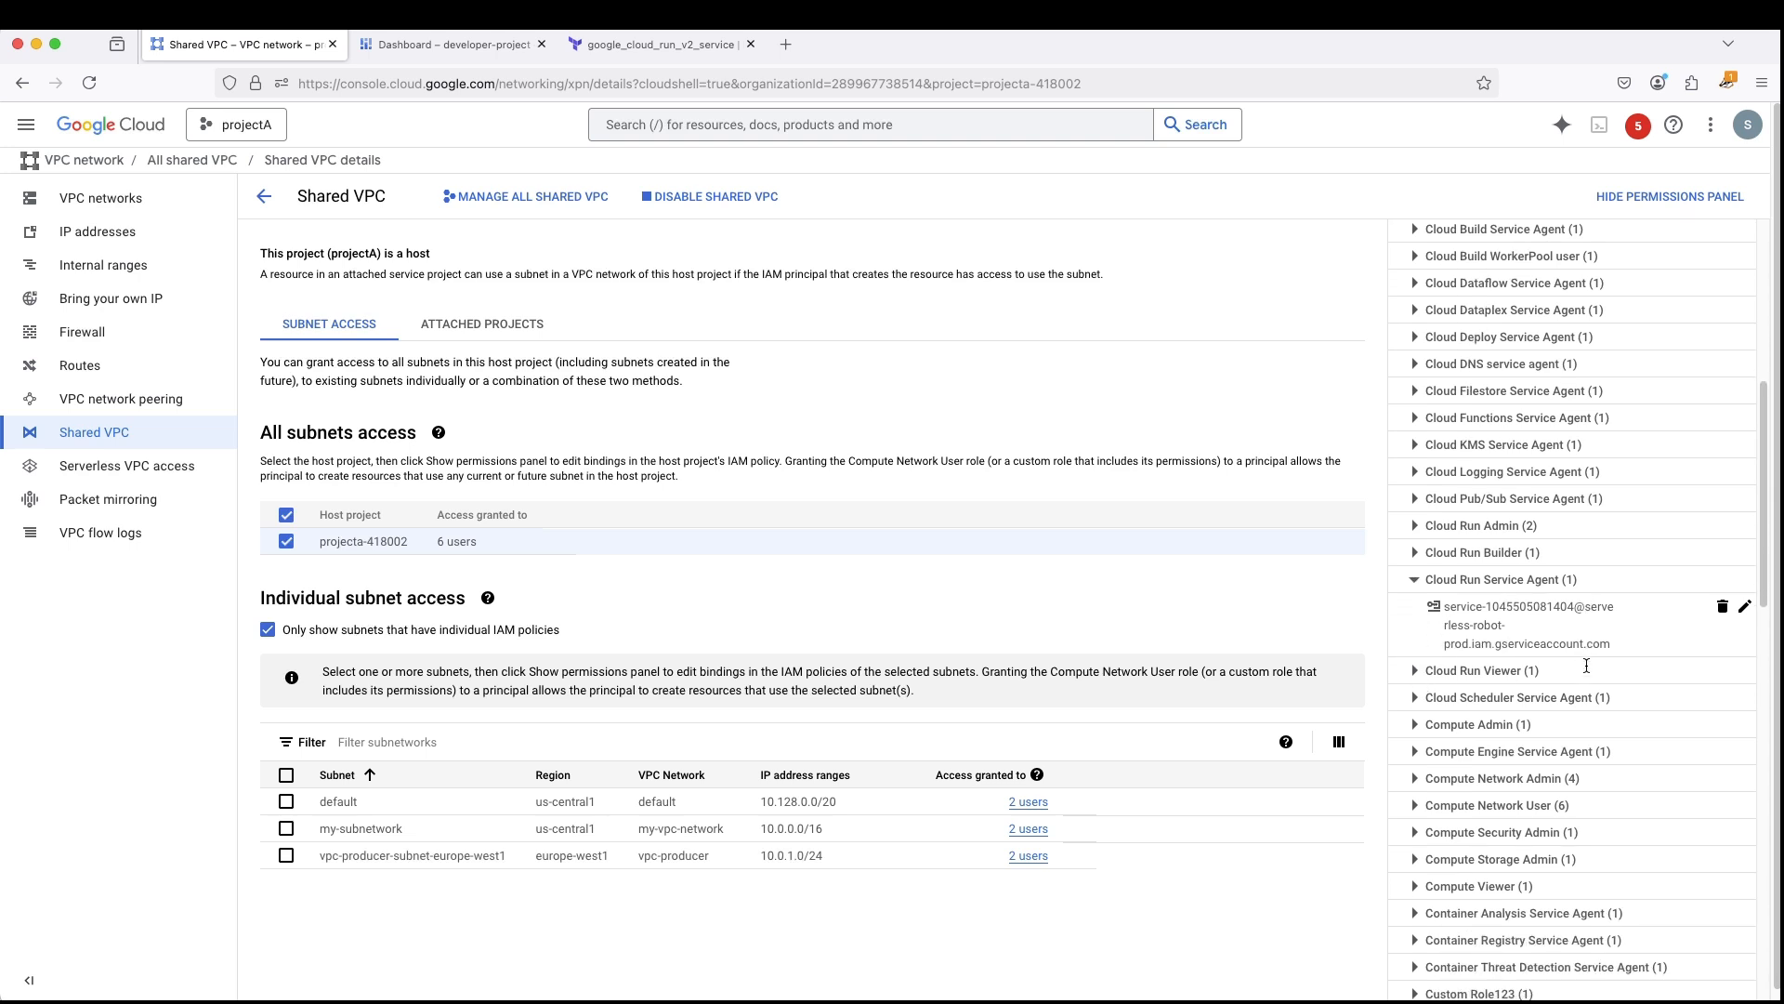
- Look inside the Compute Network Admin role, collapse it again, and expand the Compute Network User role to view its principals
left_click(1414, 775)
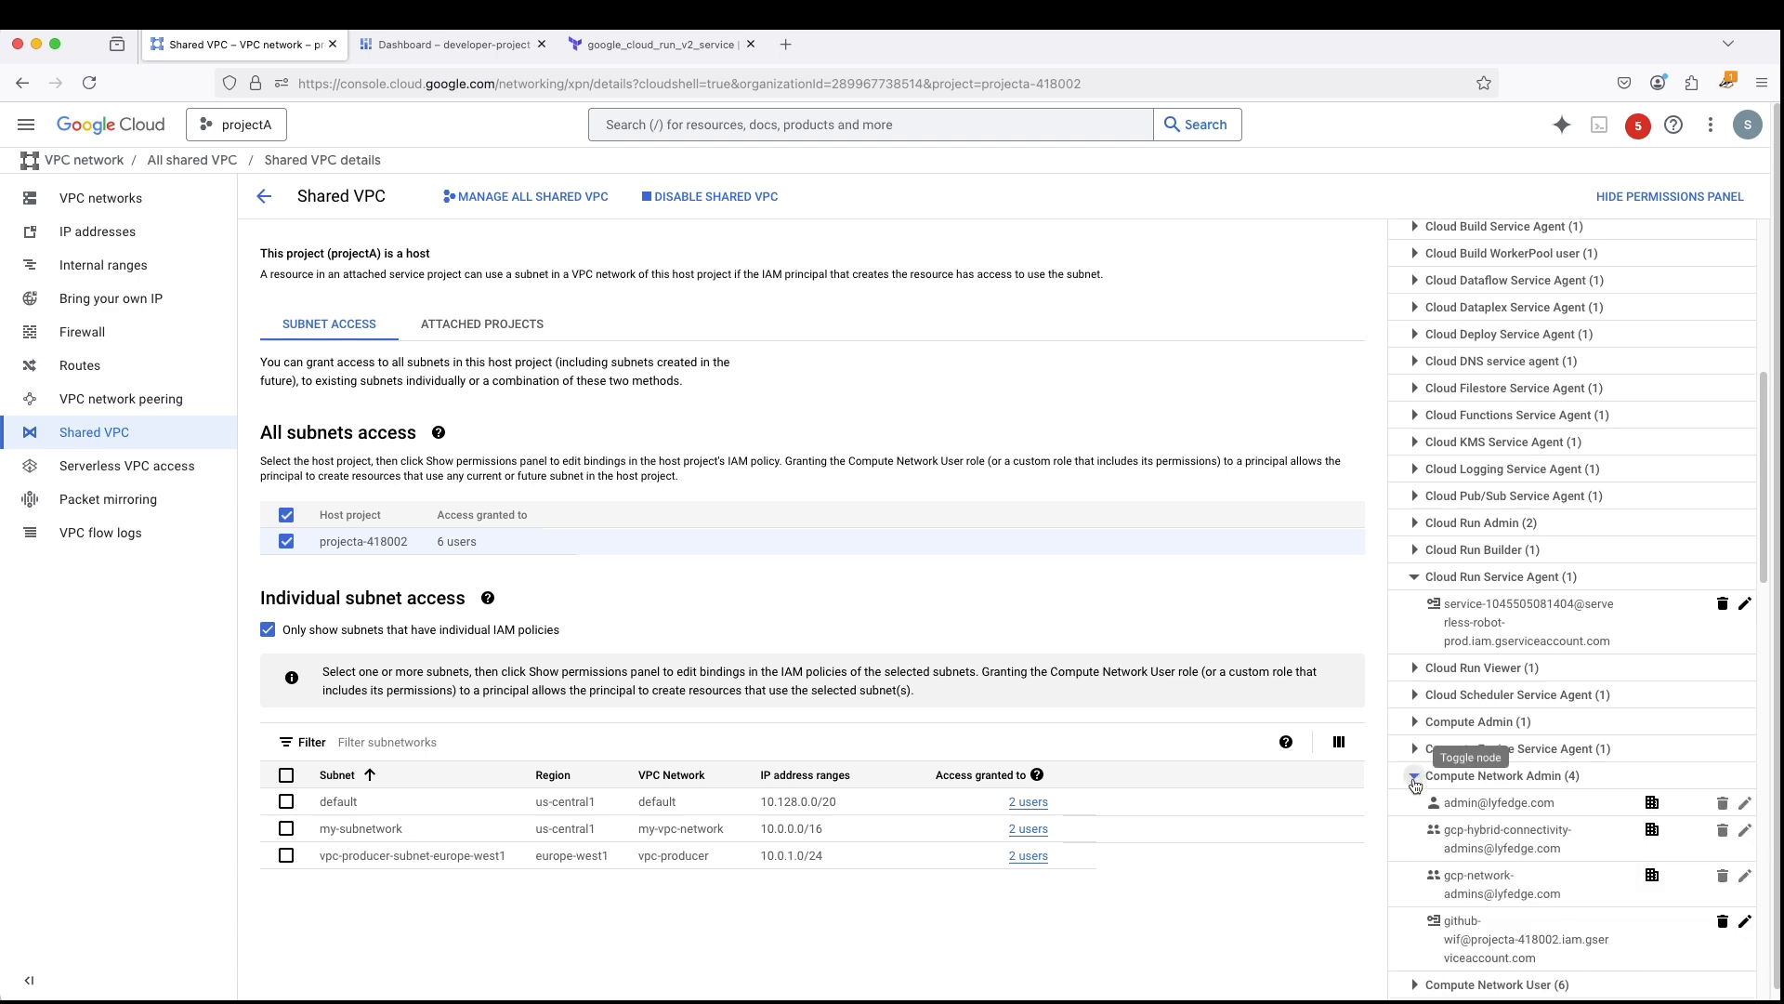
left_click(1413, 777)
left_click(1414, 802)
scroll(1631, 783, "down", 3)
scroll(1632, 766, "down", 3)
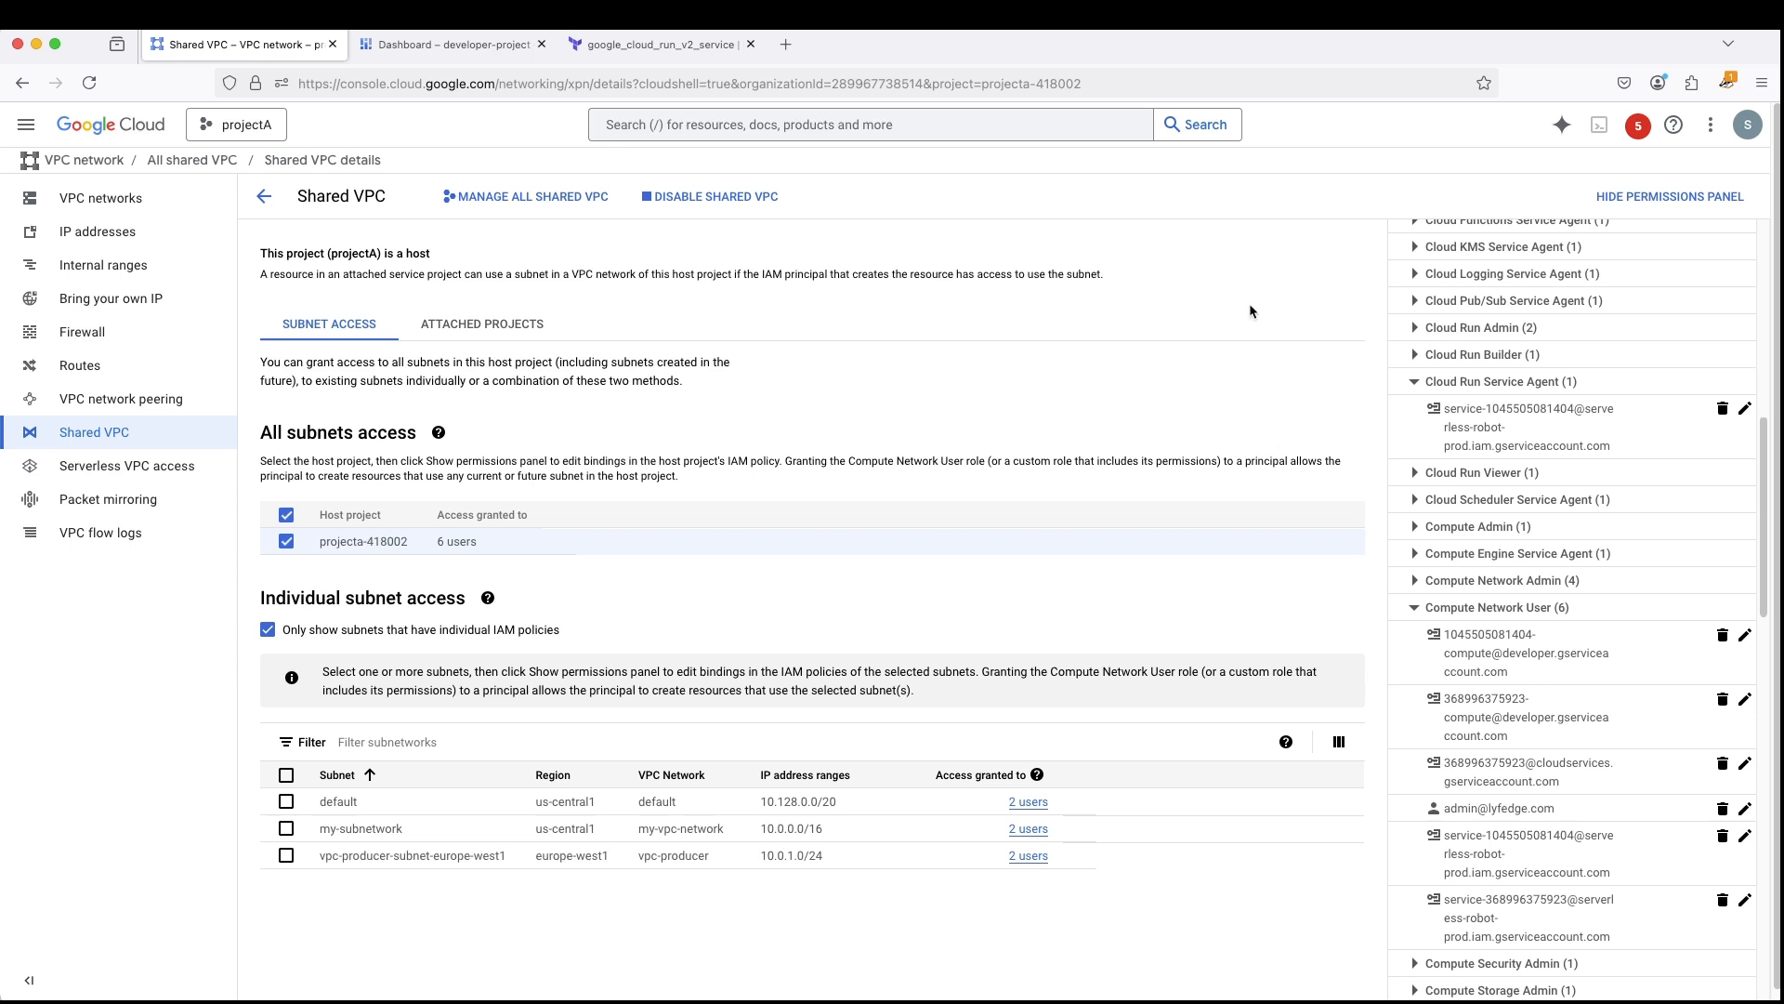
- Search the page for developer-project's copied project number, examine the Compute Network User service accounts, and hide the permissions
key("ctrl+f")
key("ctrl+v")
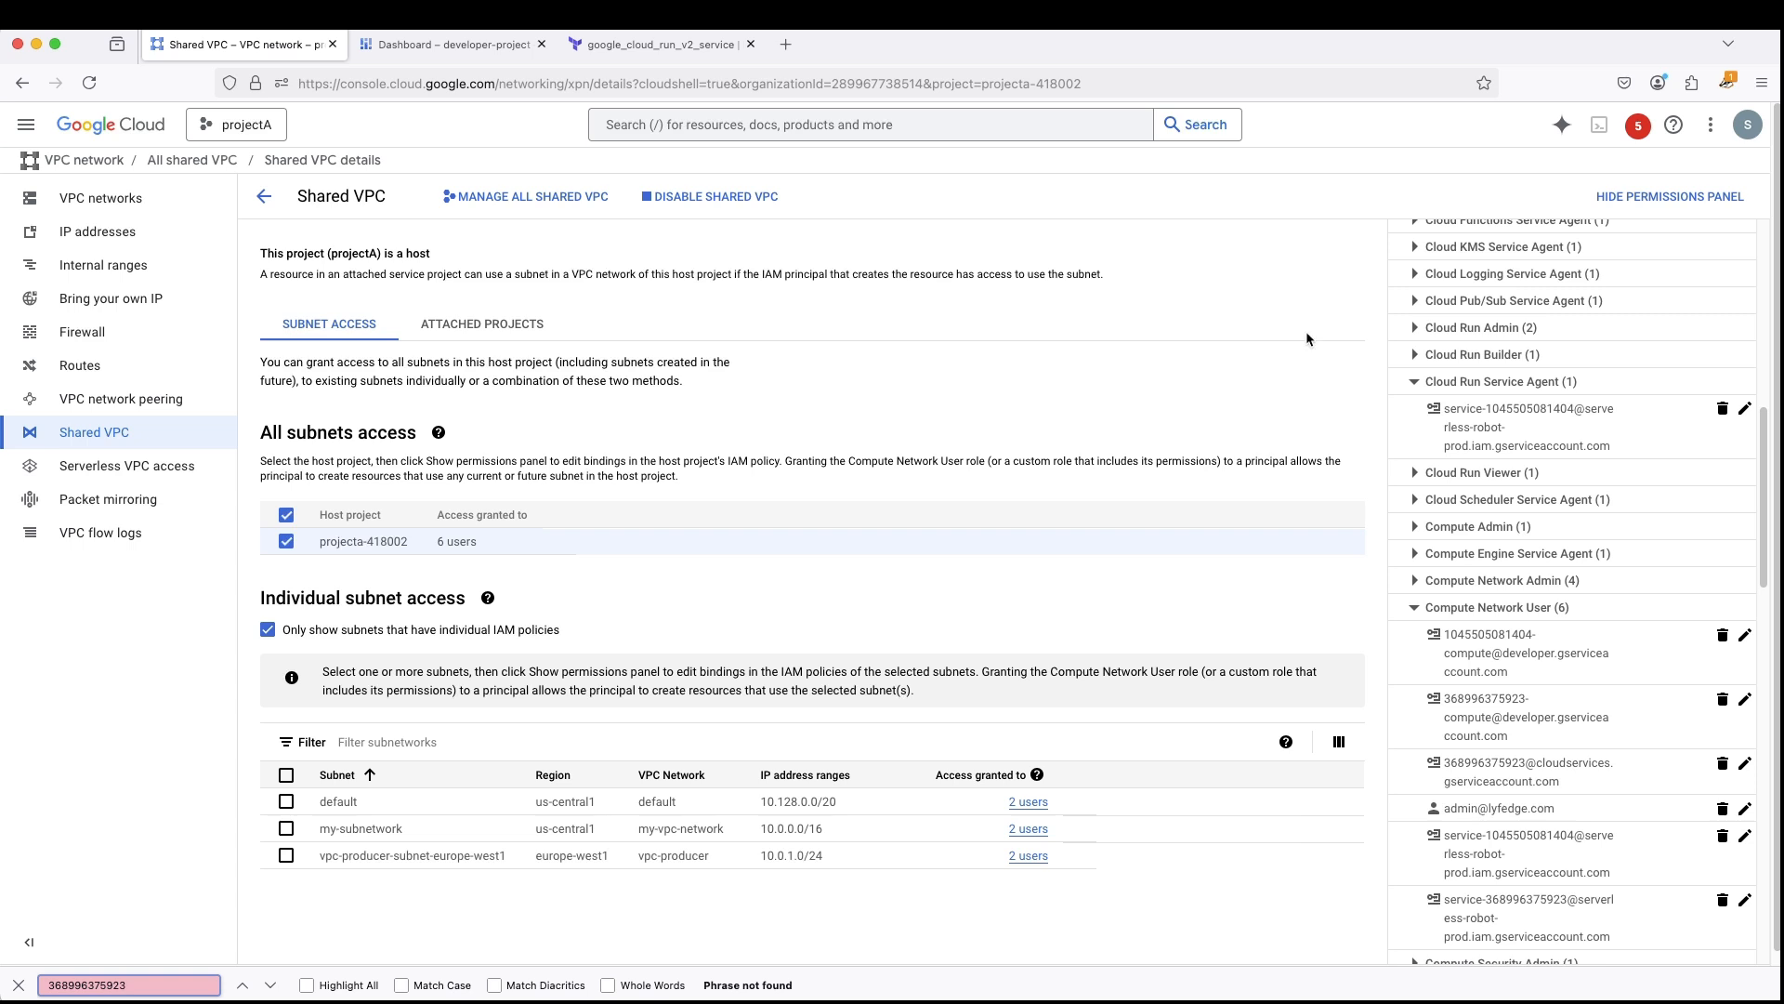
scroll(1558, 733, "down", 2)
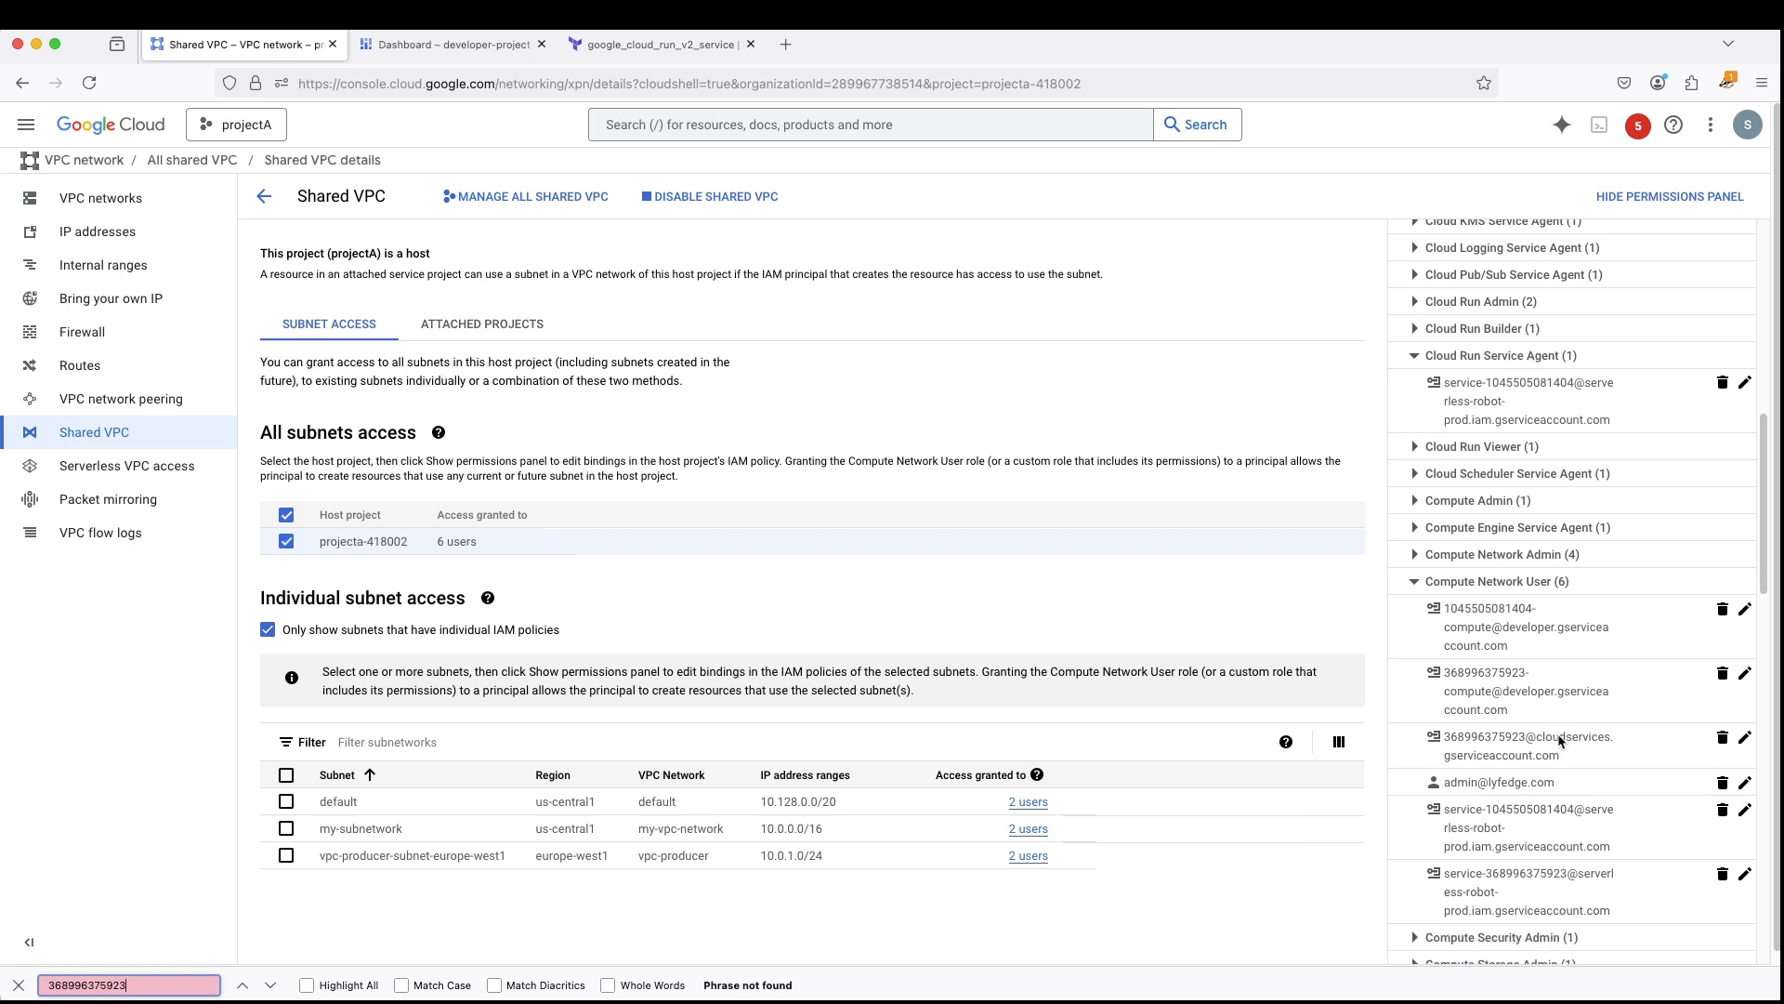
scroll(1554, 595, "down", 2)
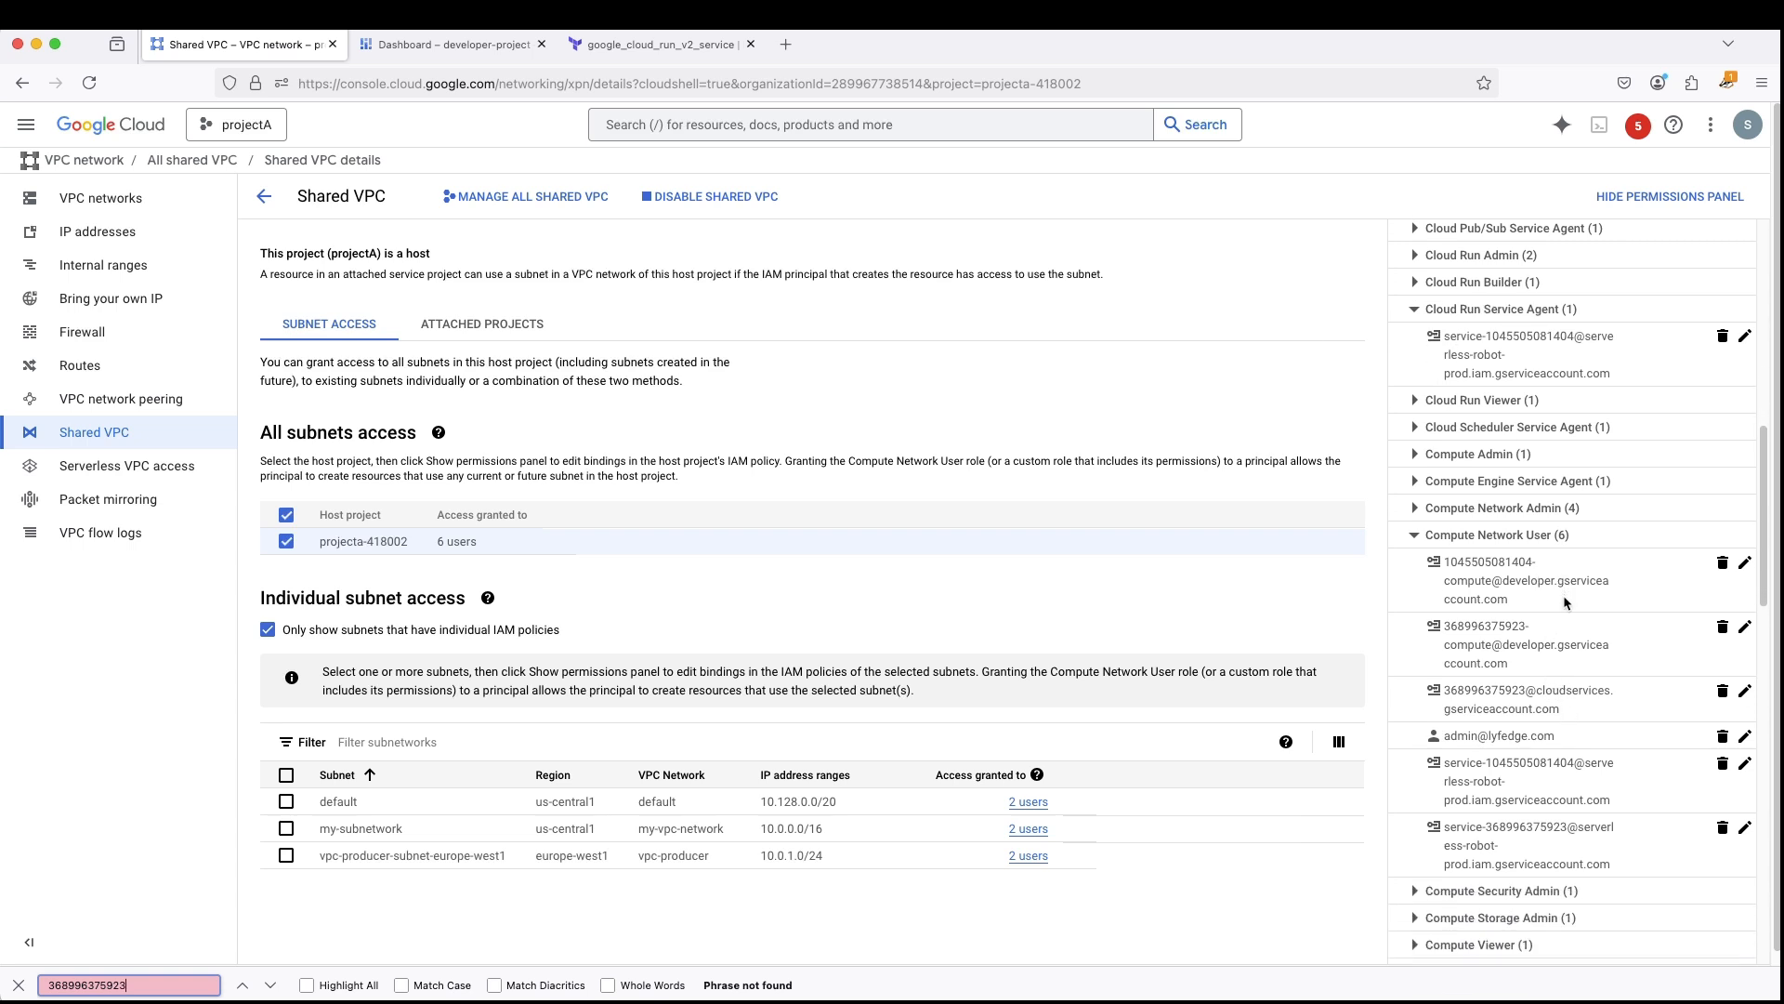
scroll(1578, 709, "down", 1)
left_click_drag(1444, 739, 1621, 788)
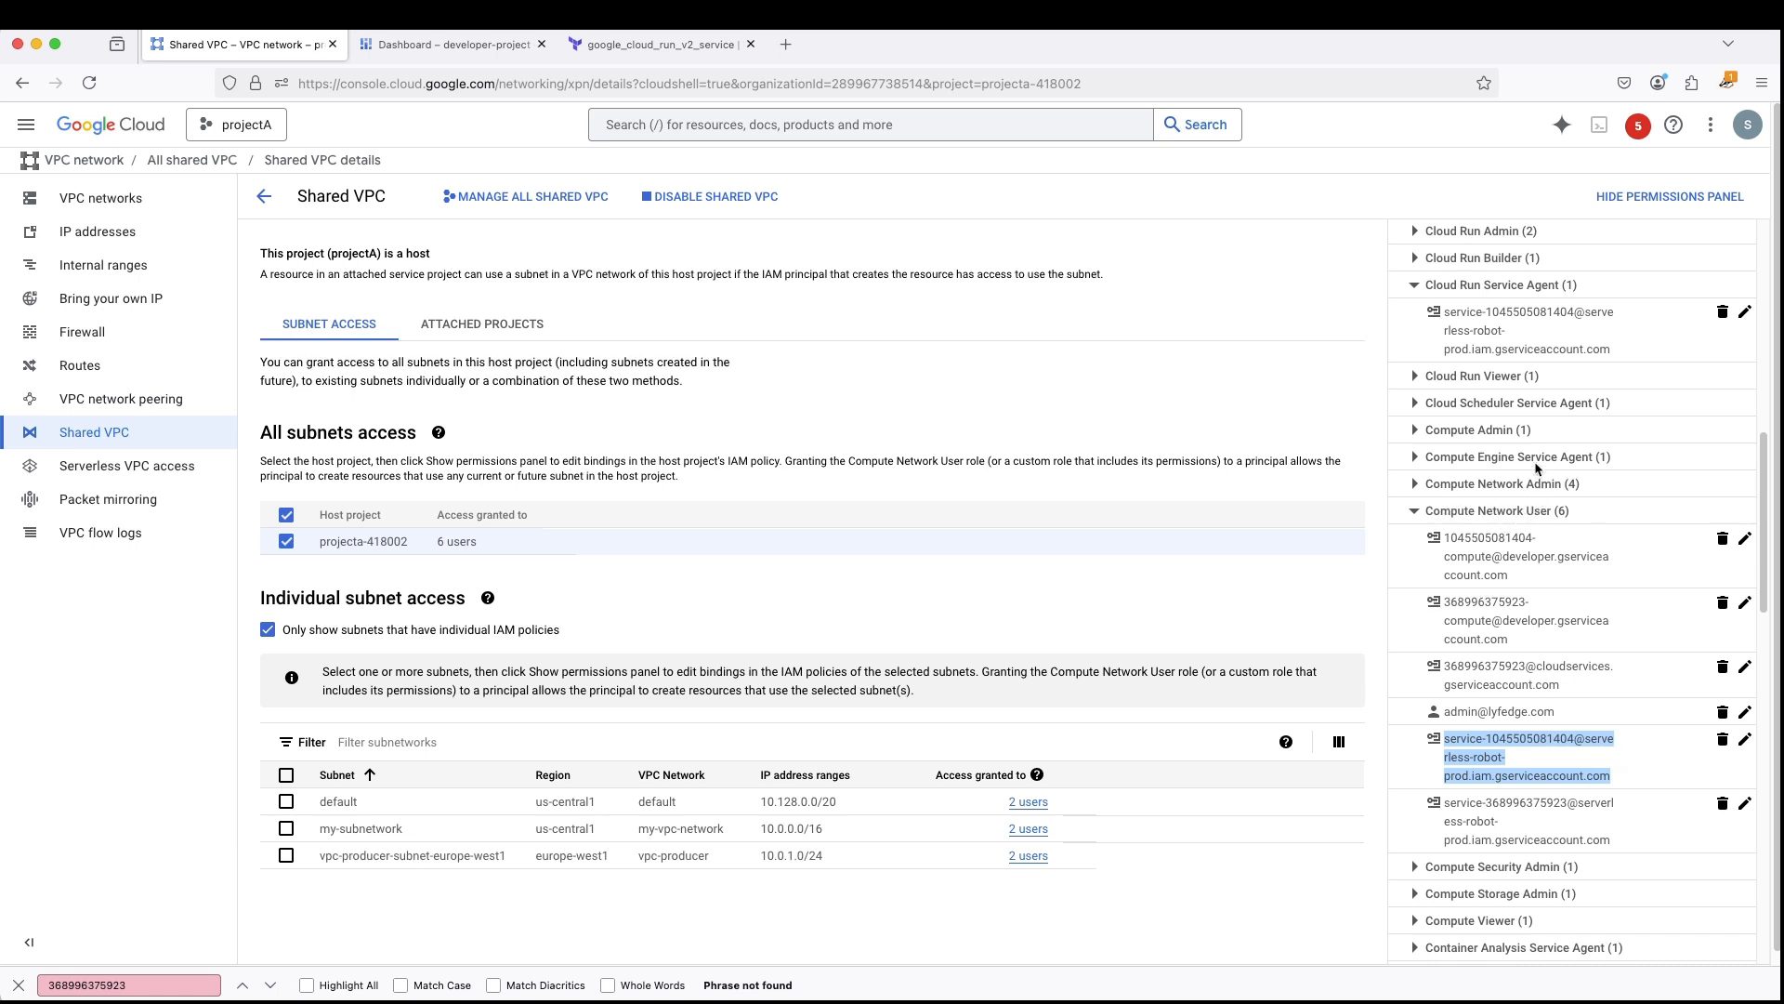
left_click(1670, 196)
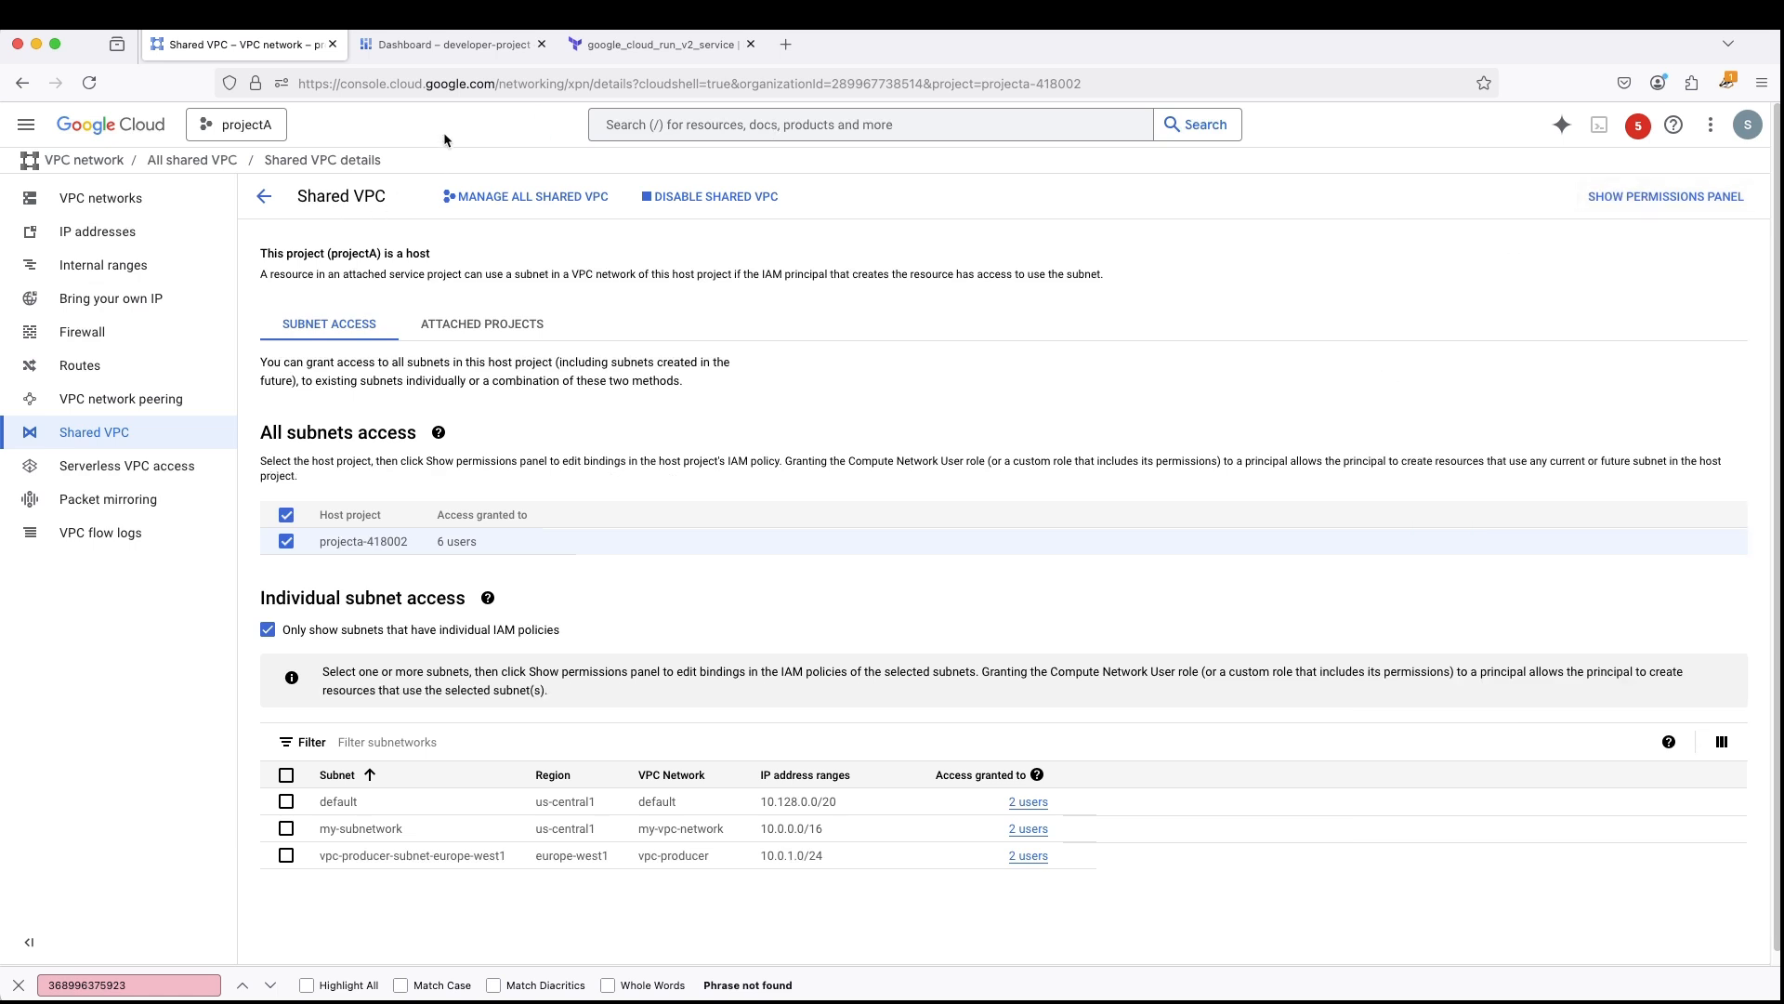
- Switch to developer-project's dashboard, search the console for "cloud run" and open the Cloud Run services list
left_click(425, 43)
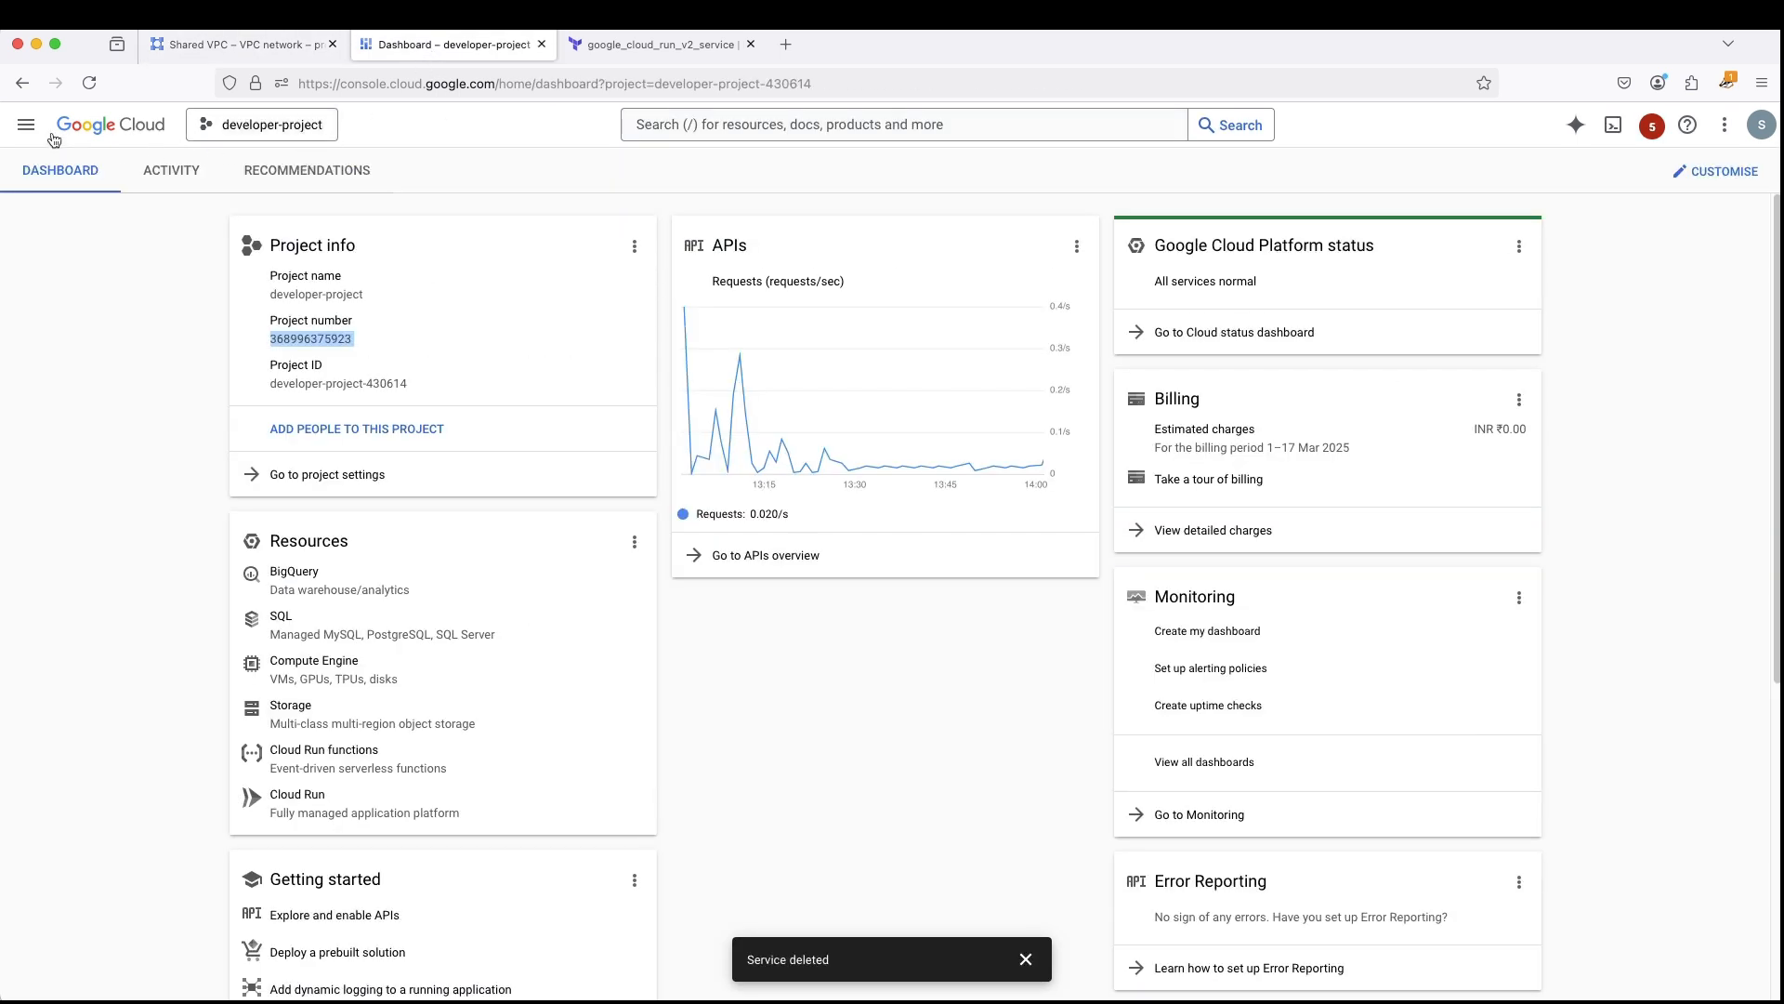
left_click(26, 124)
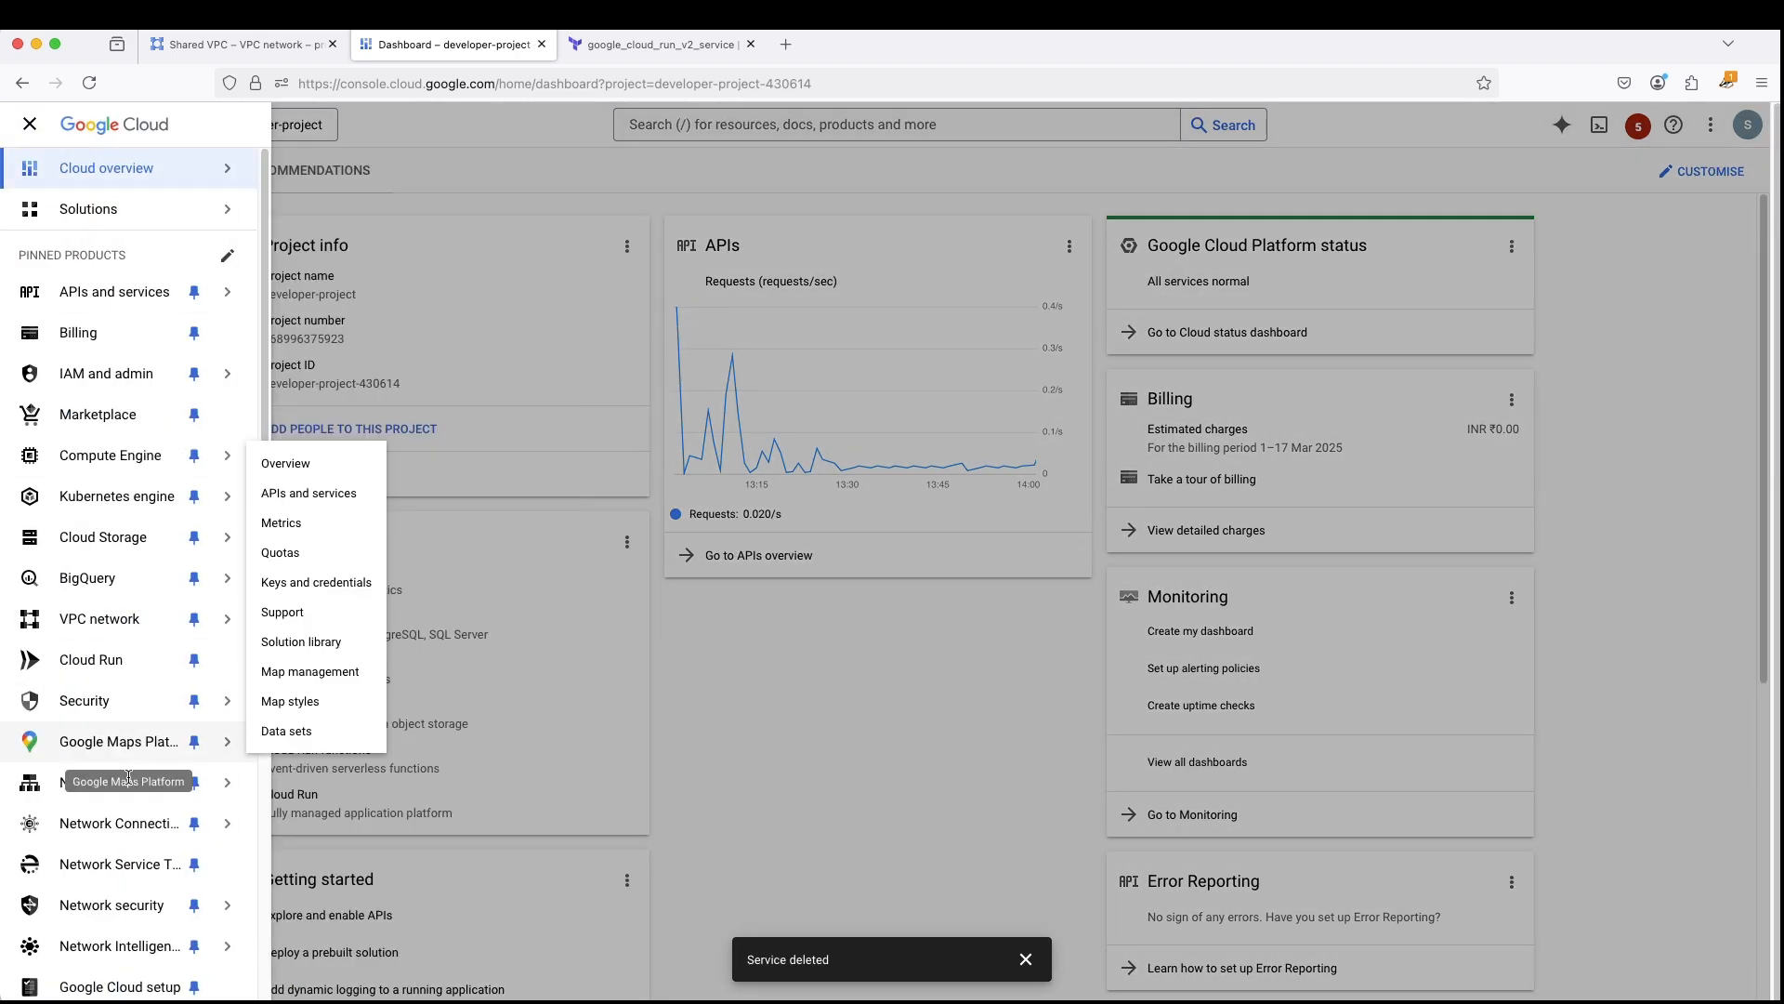
scroll(151, 931, "down", 1)
scroll(151, 932, "down", 1)
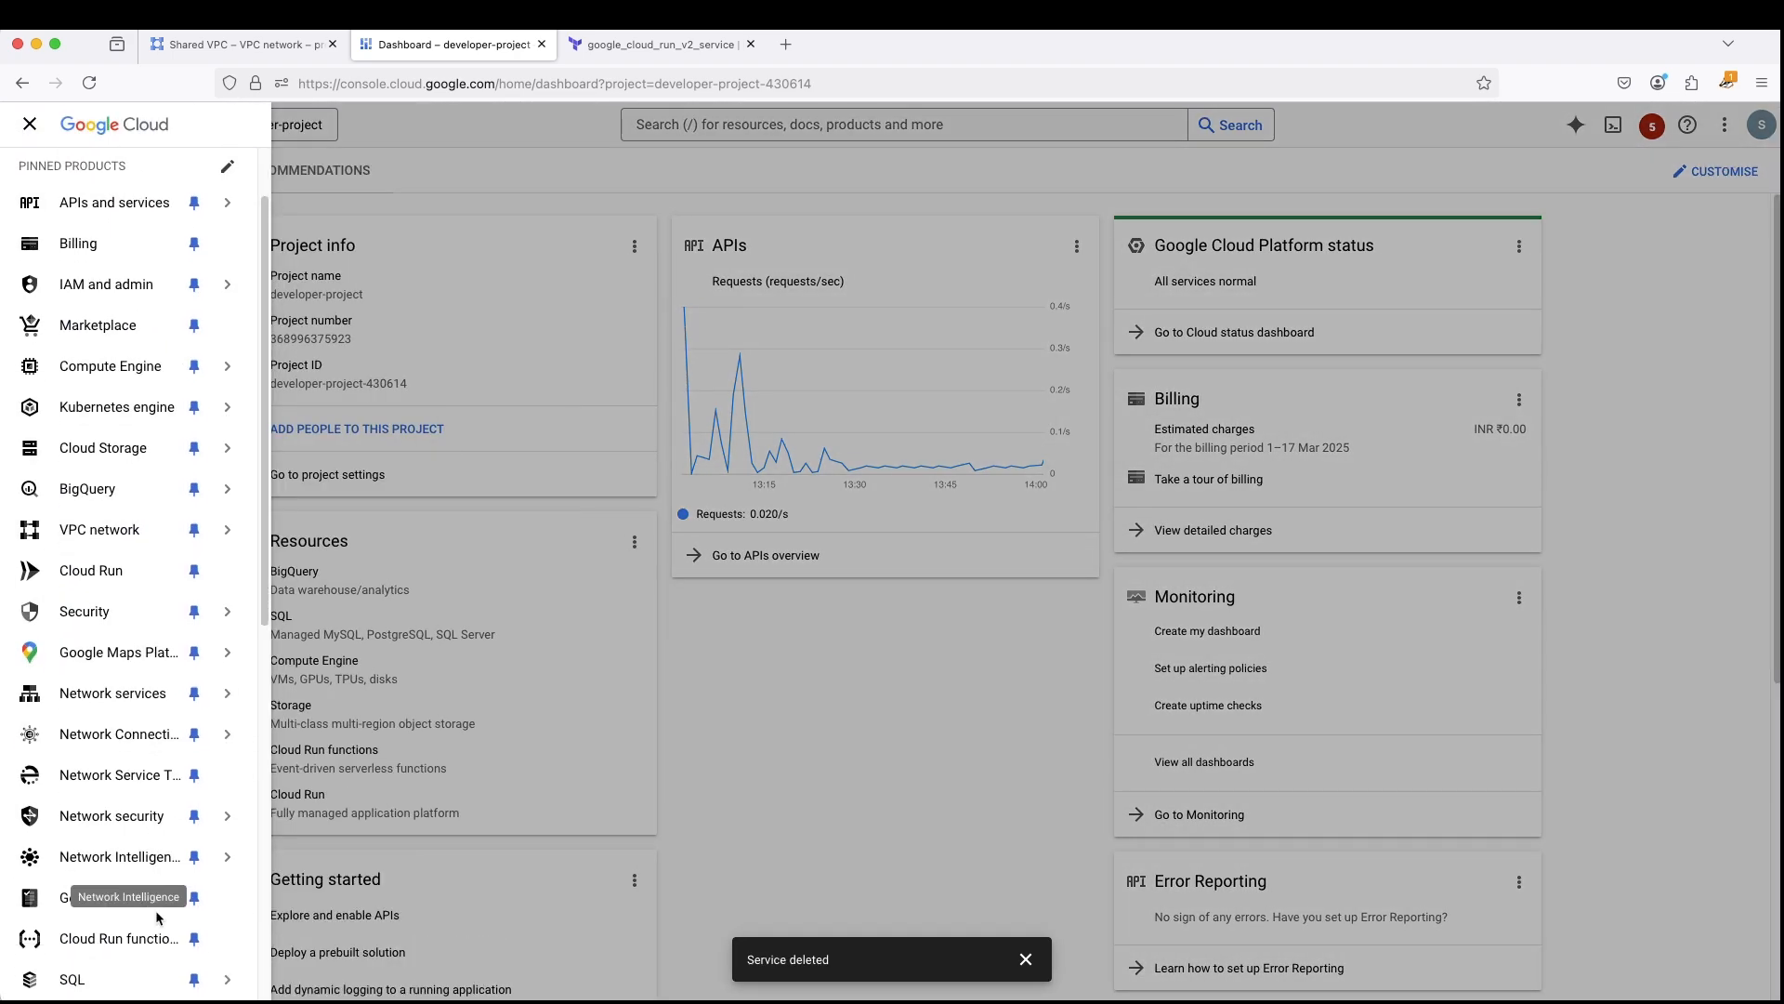
left_click(889, 138)
left_click(881, 127)
type("cloud run")
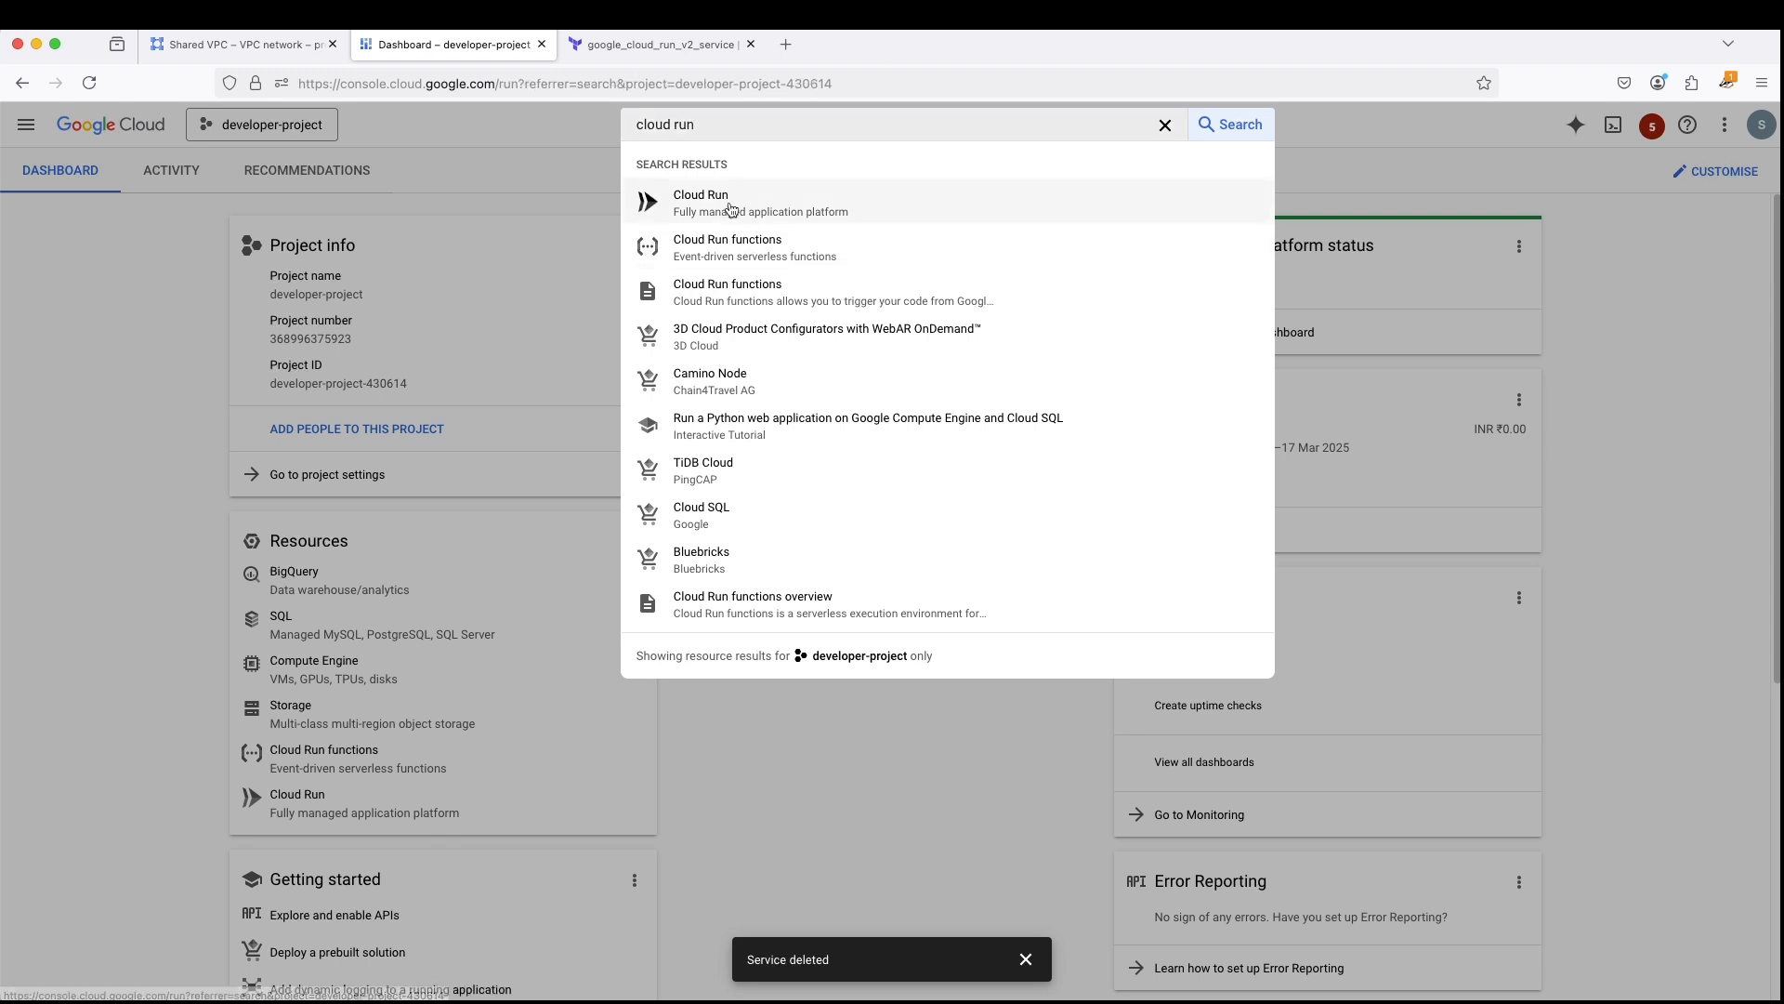
left_click(683, 200)
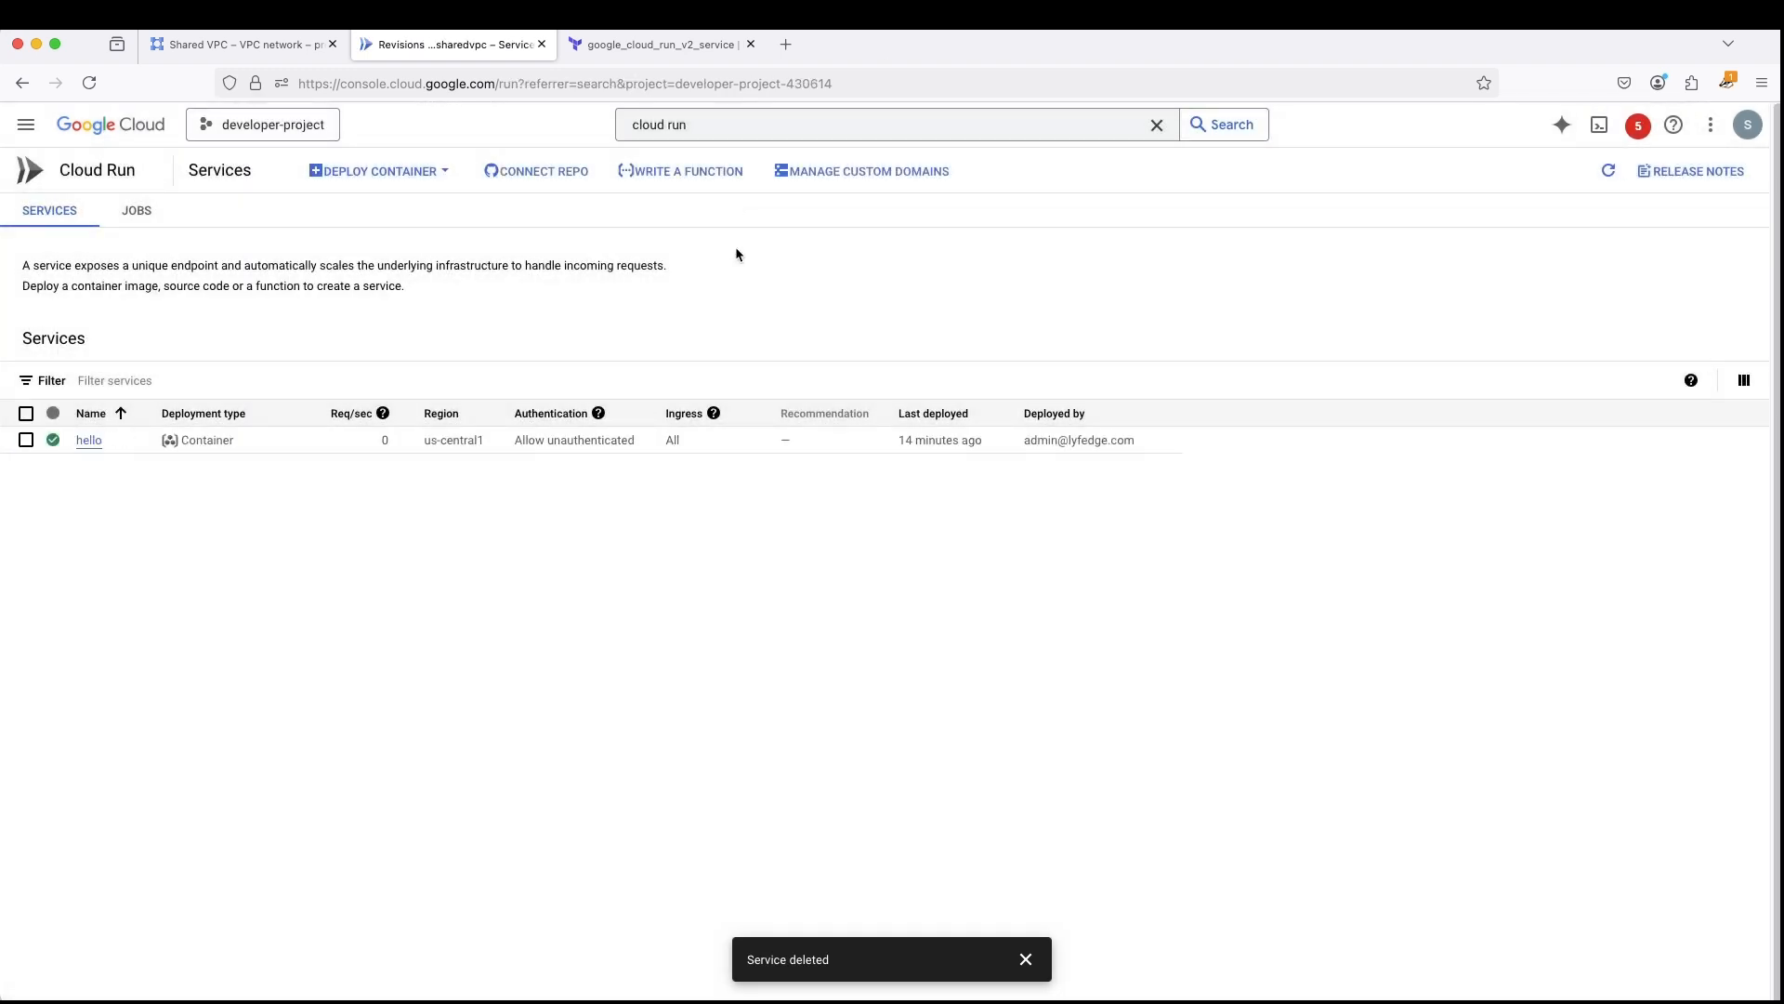
left_click(394, 176)
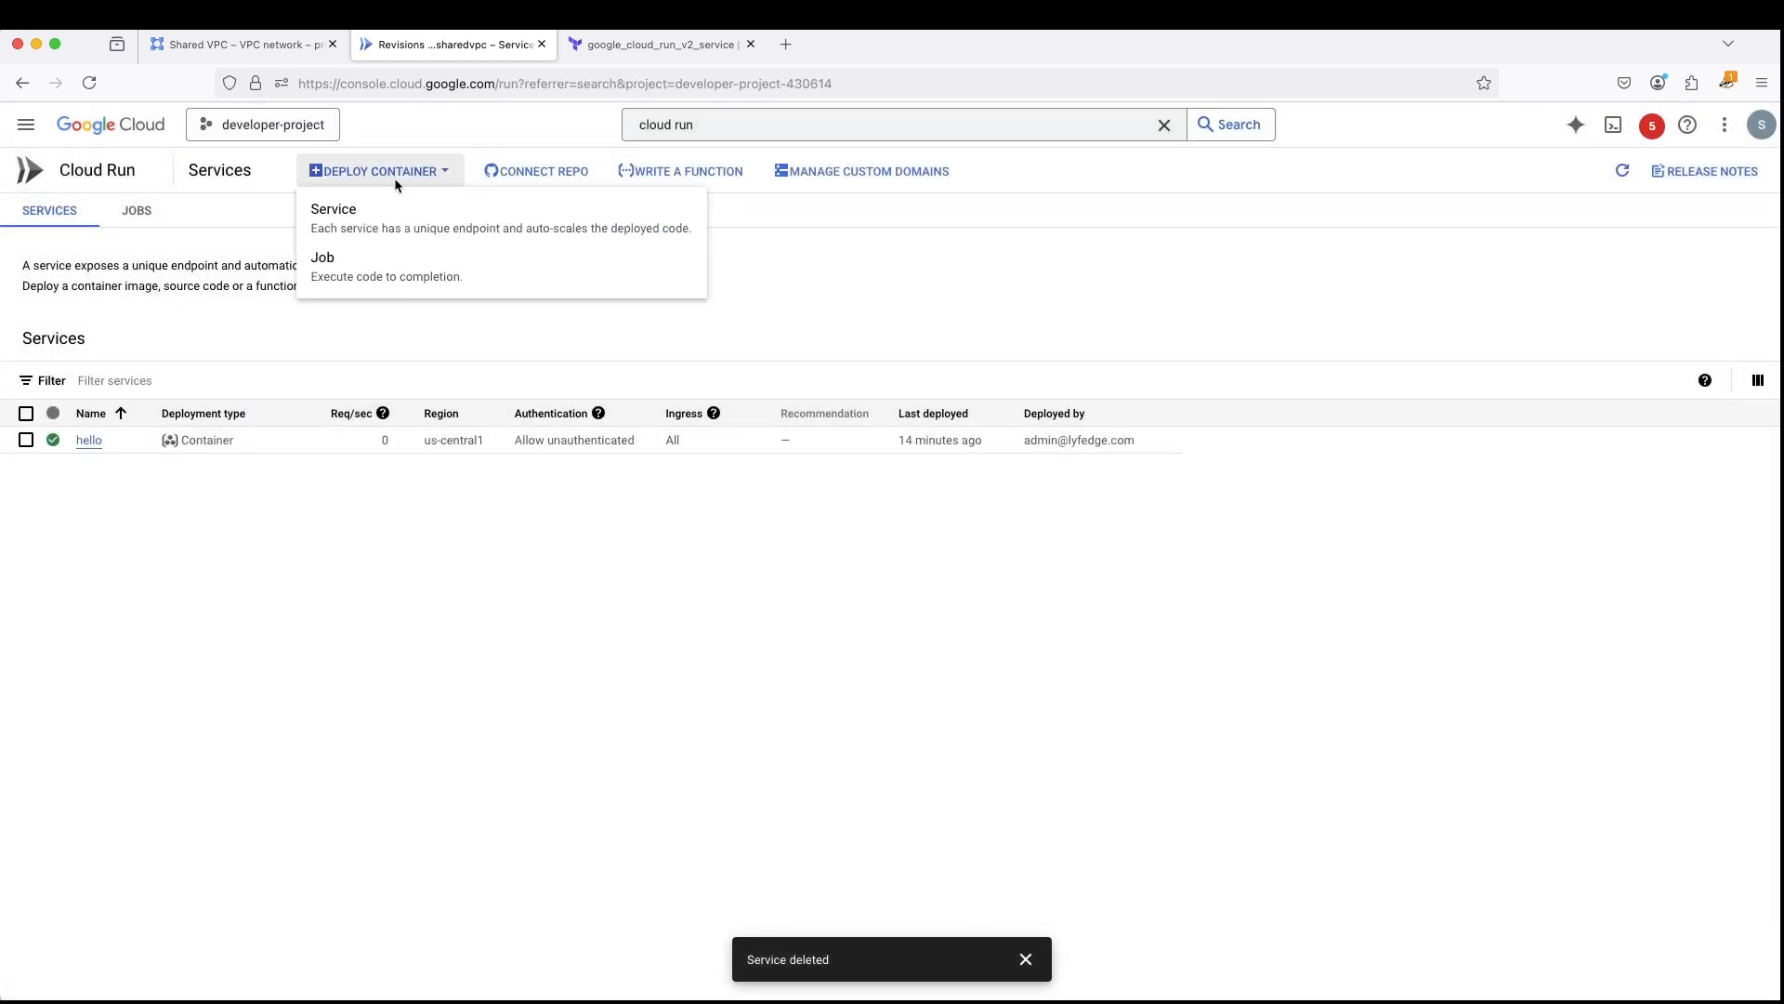
left_click(372, 221)
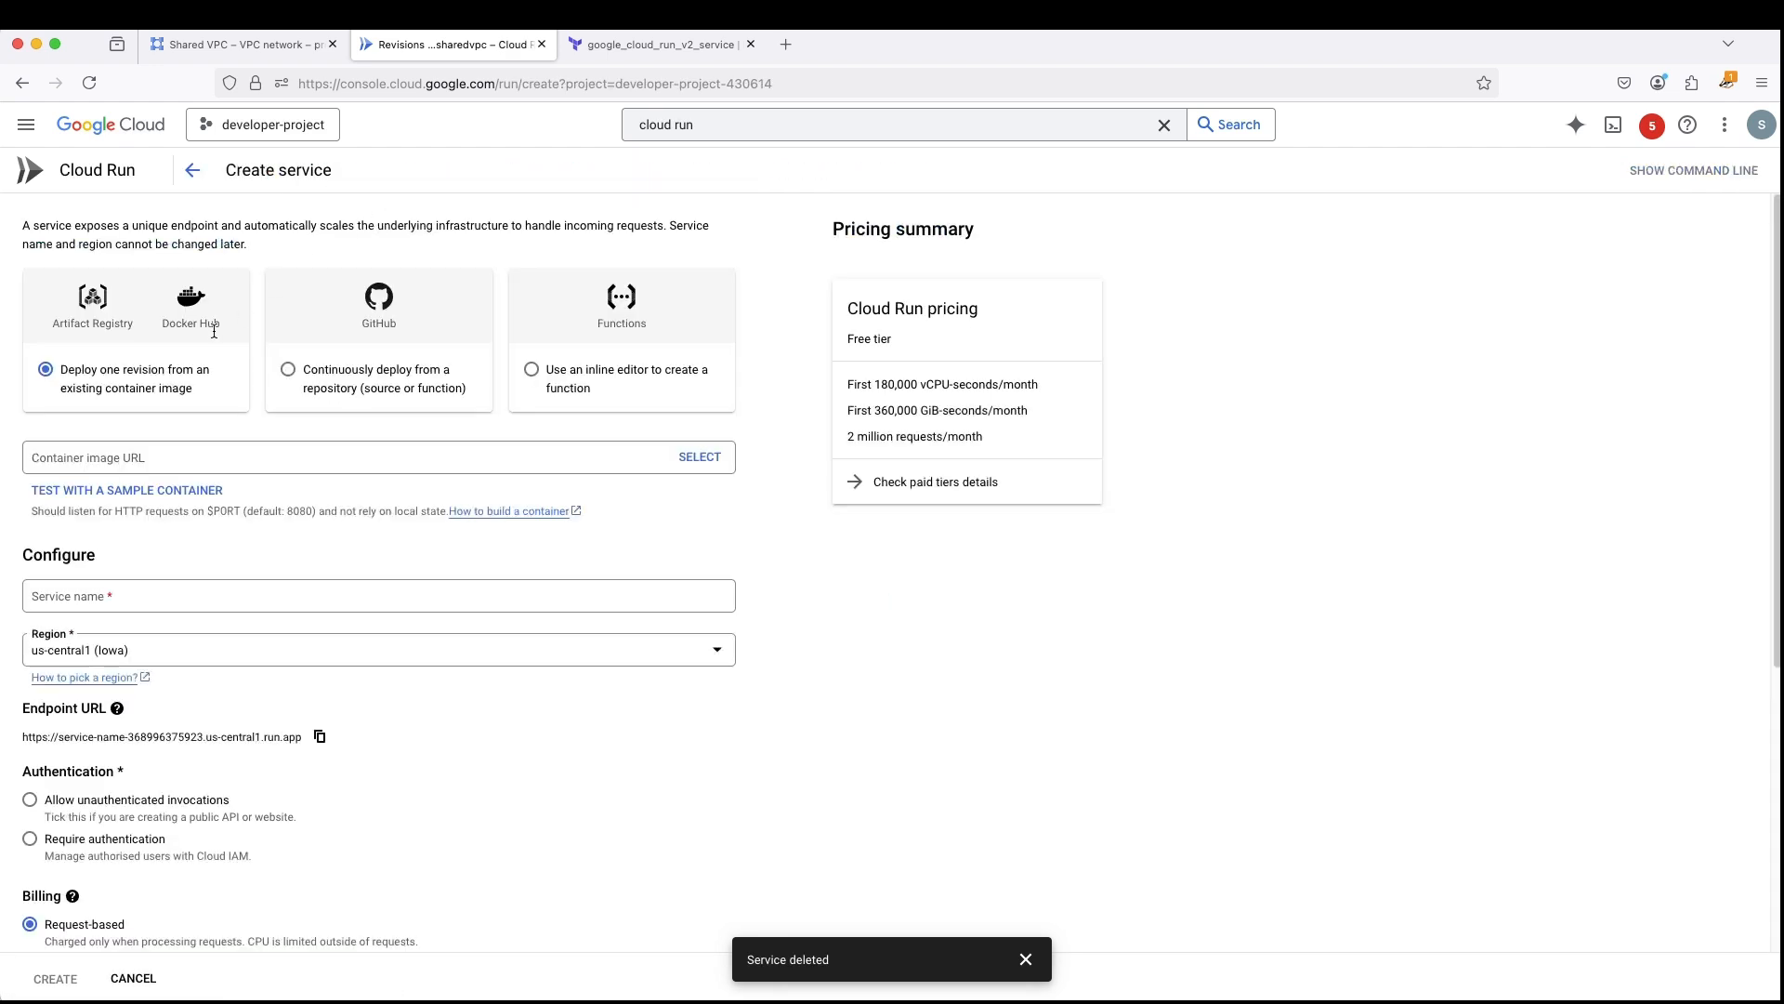
left_click(120, 593)
left_click(97, 456)
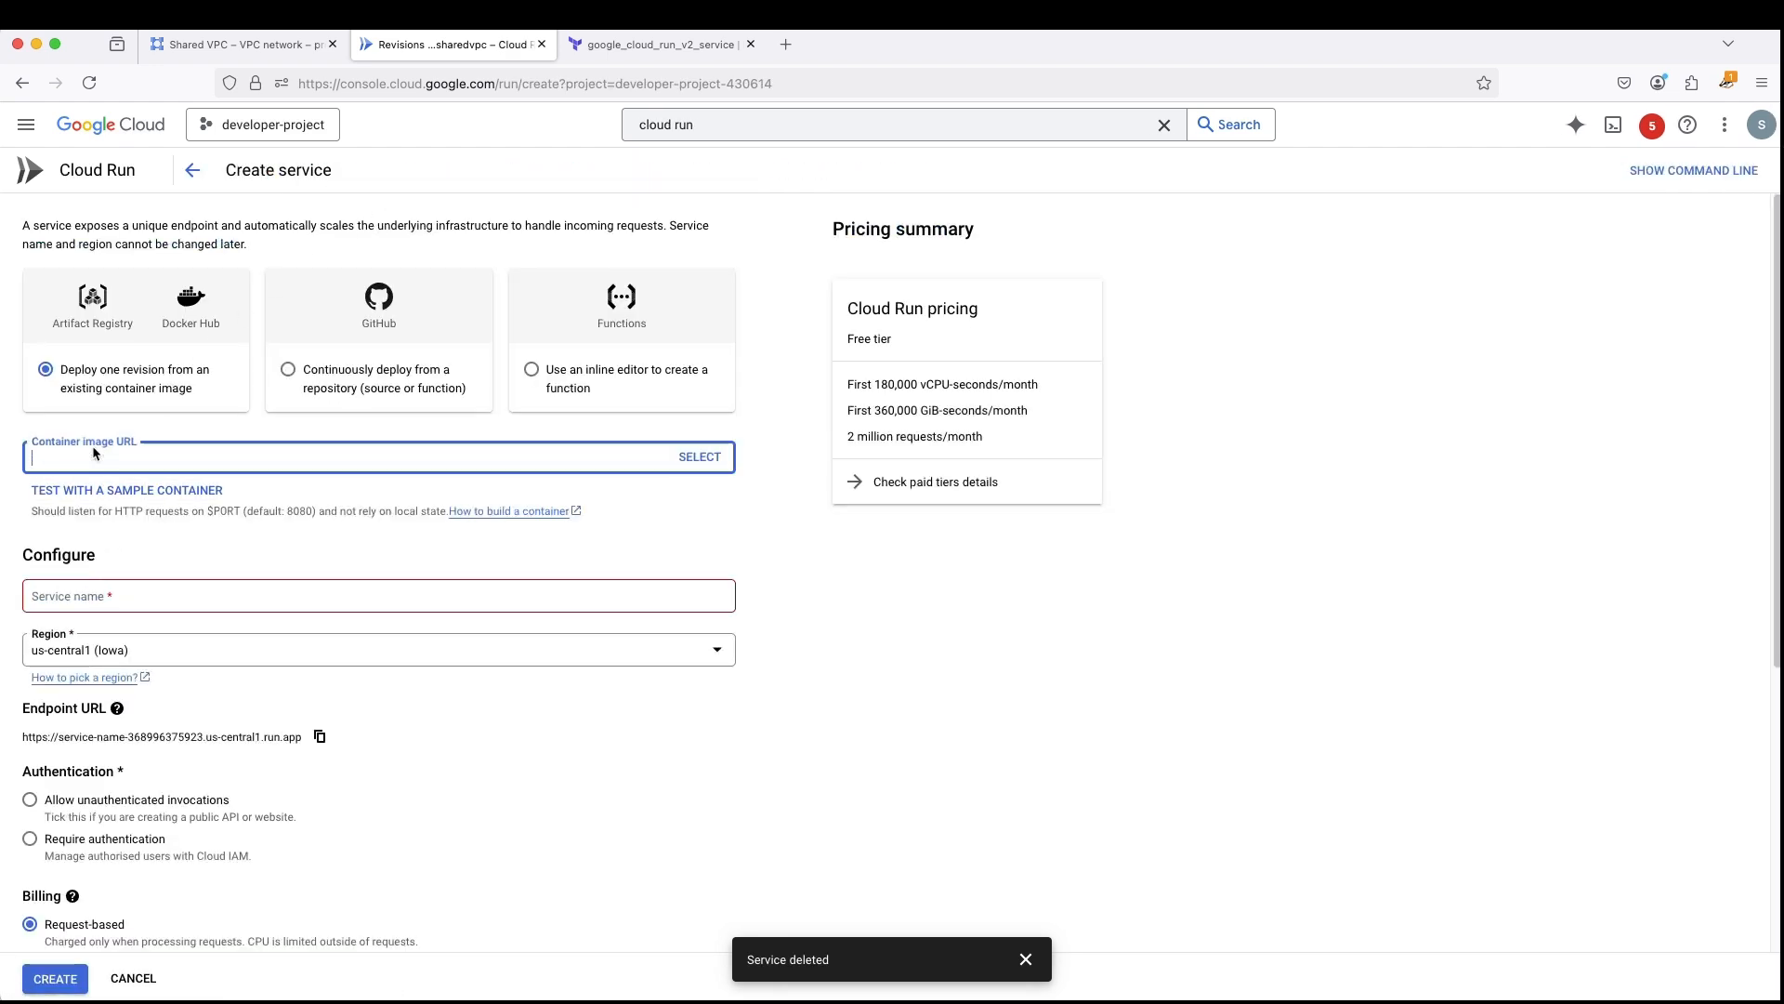
left_click(98, 494)
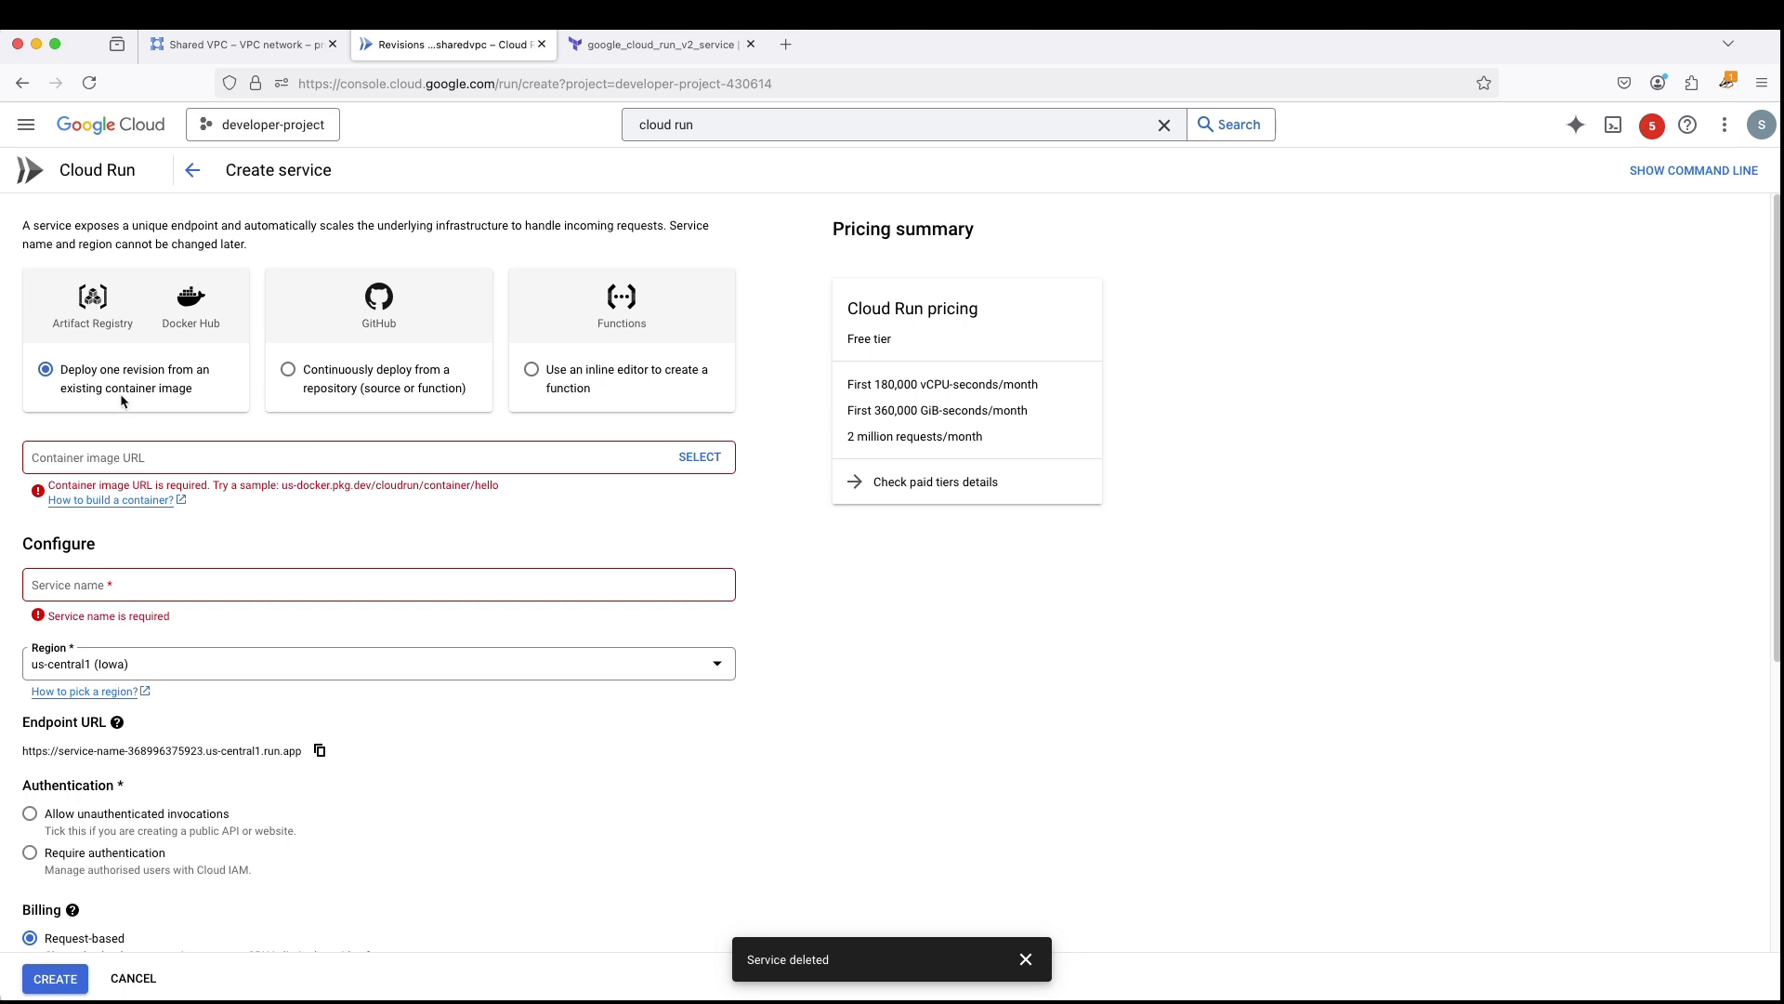
left_click(116, 453)
left_click(426, 527)
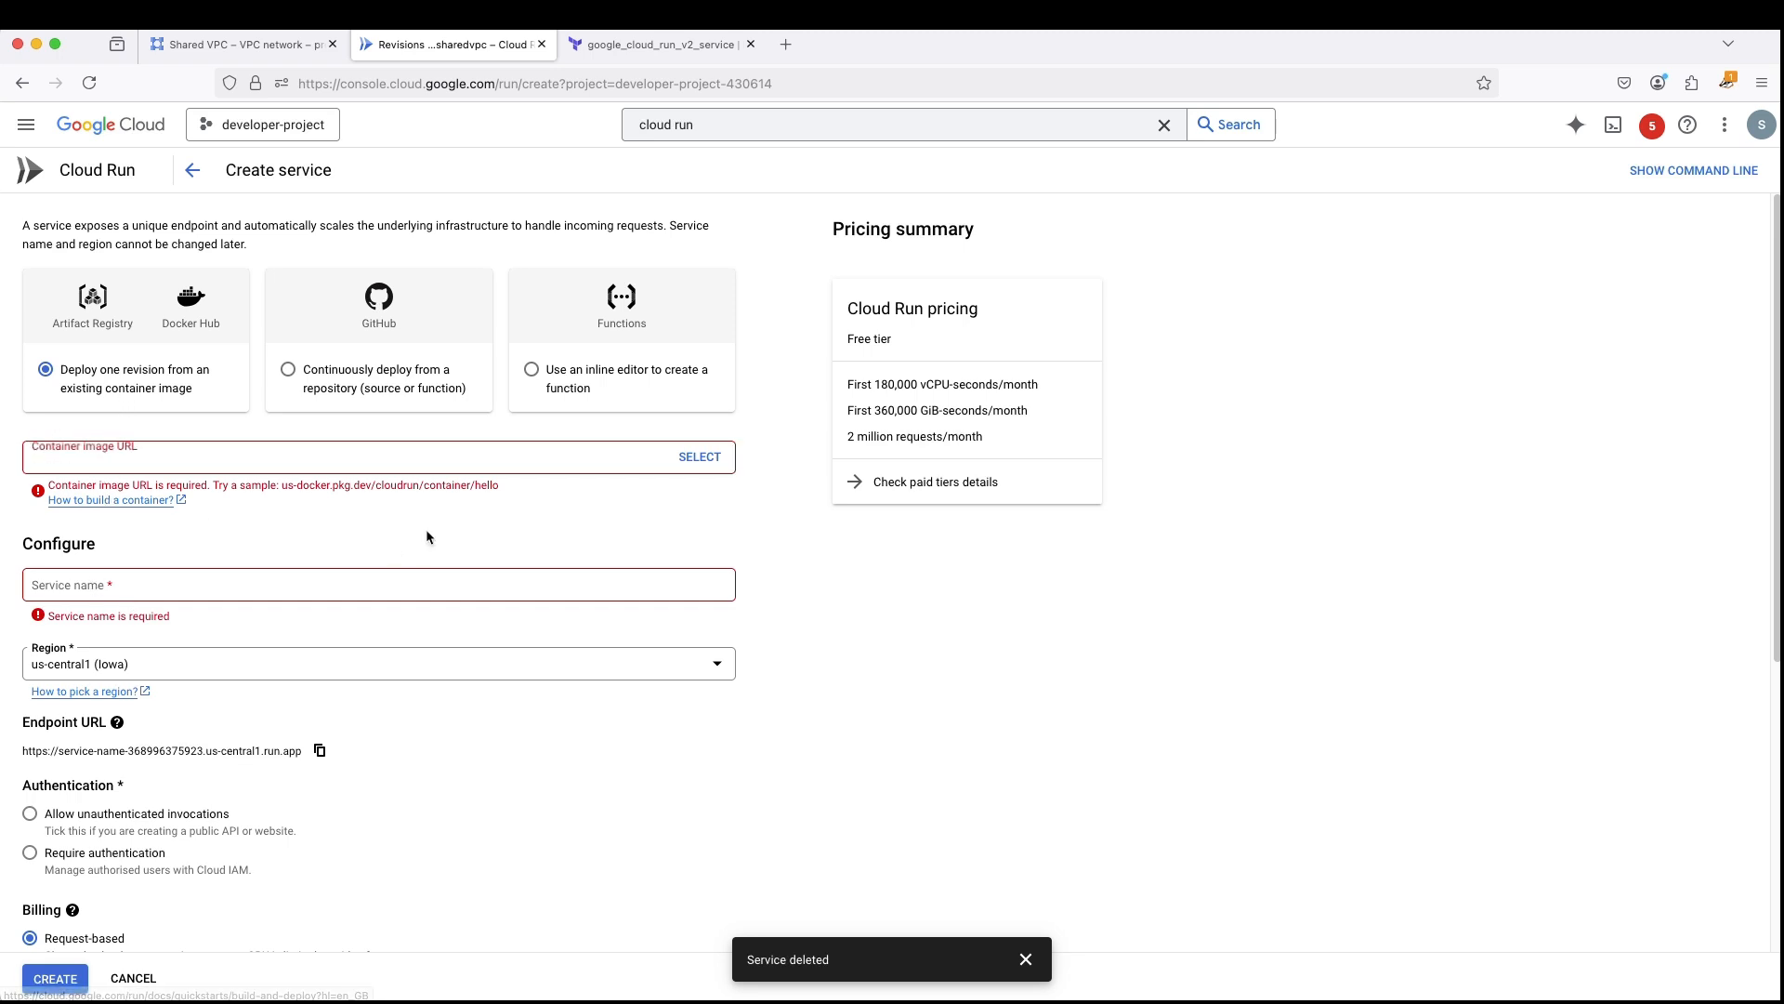
left_click(700, 456)
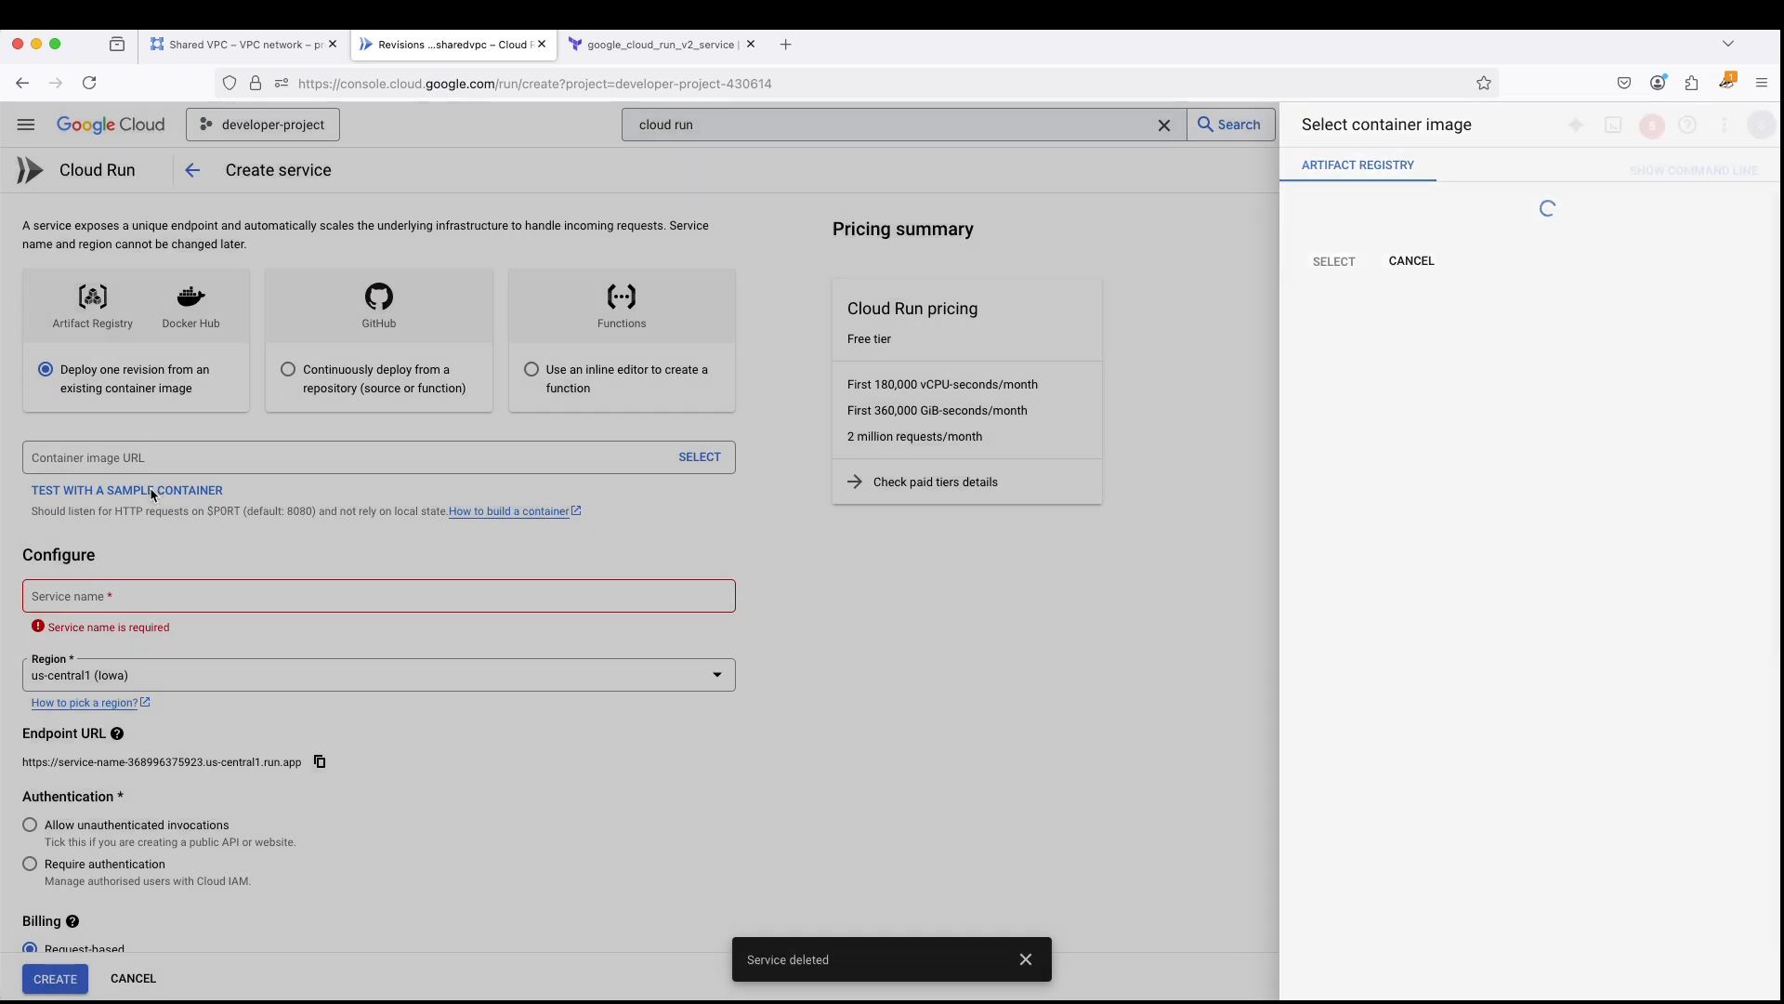
left_click(180, 498)
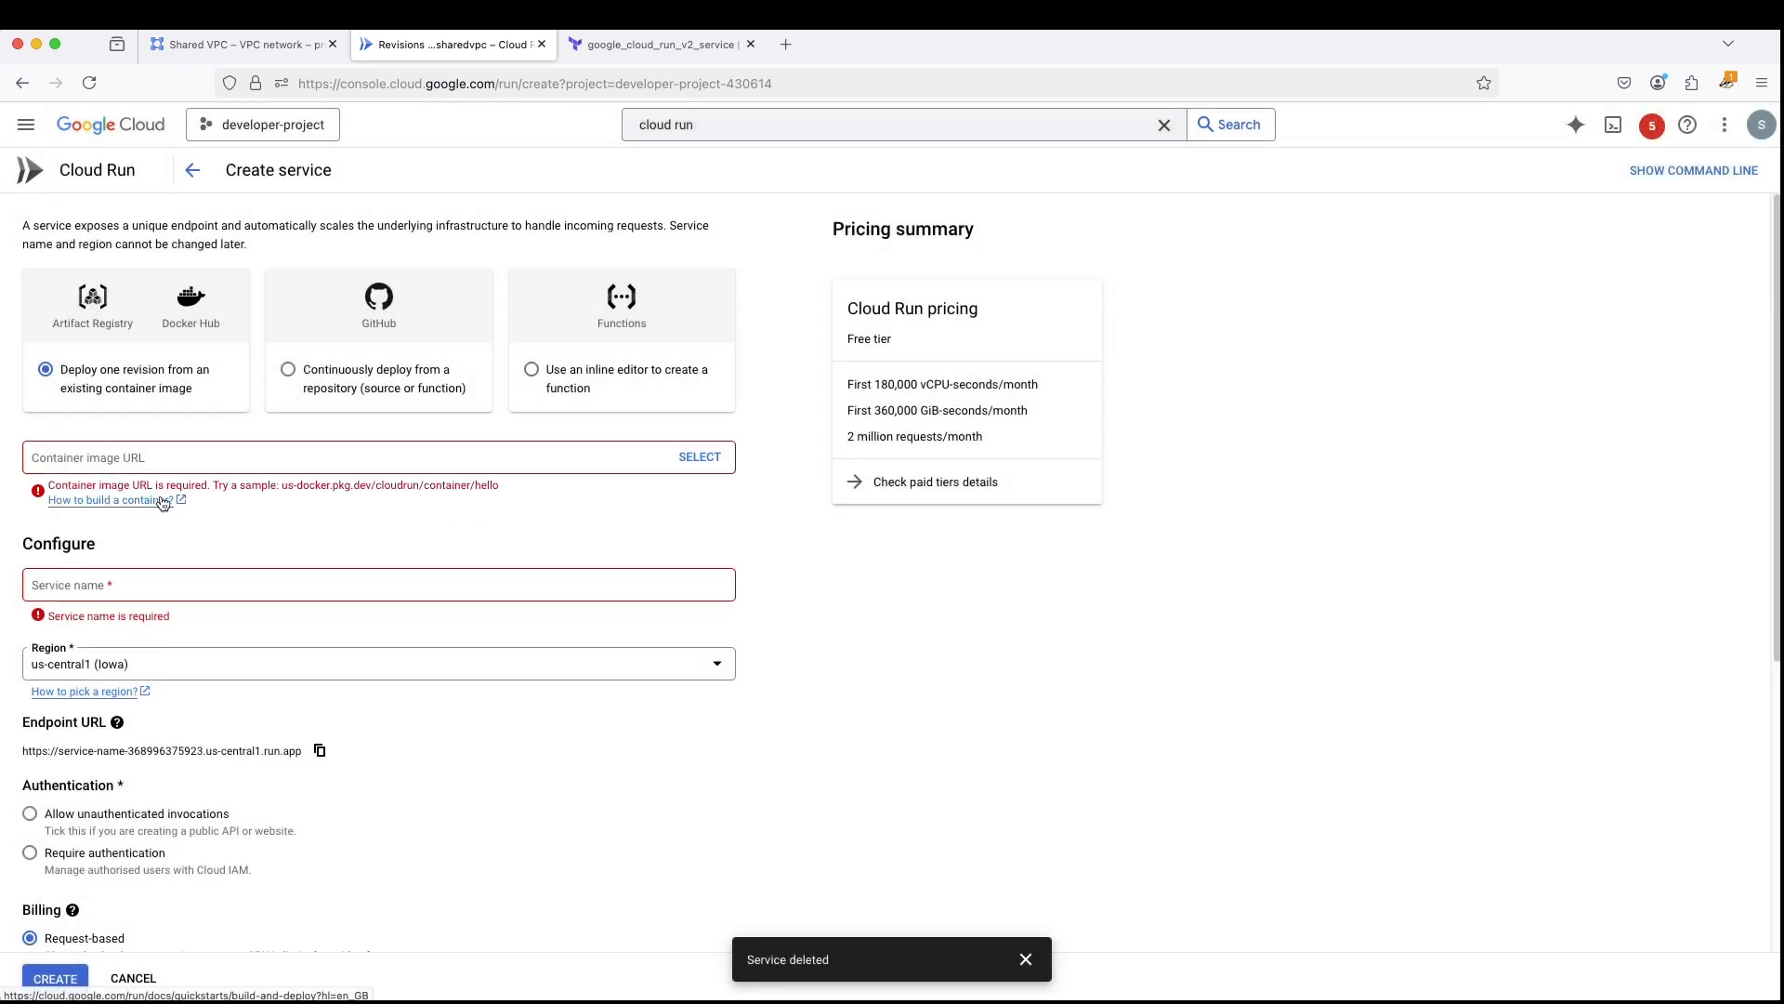
left_click(700, 457)
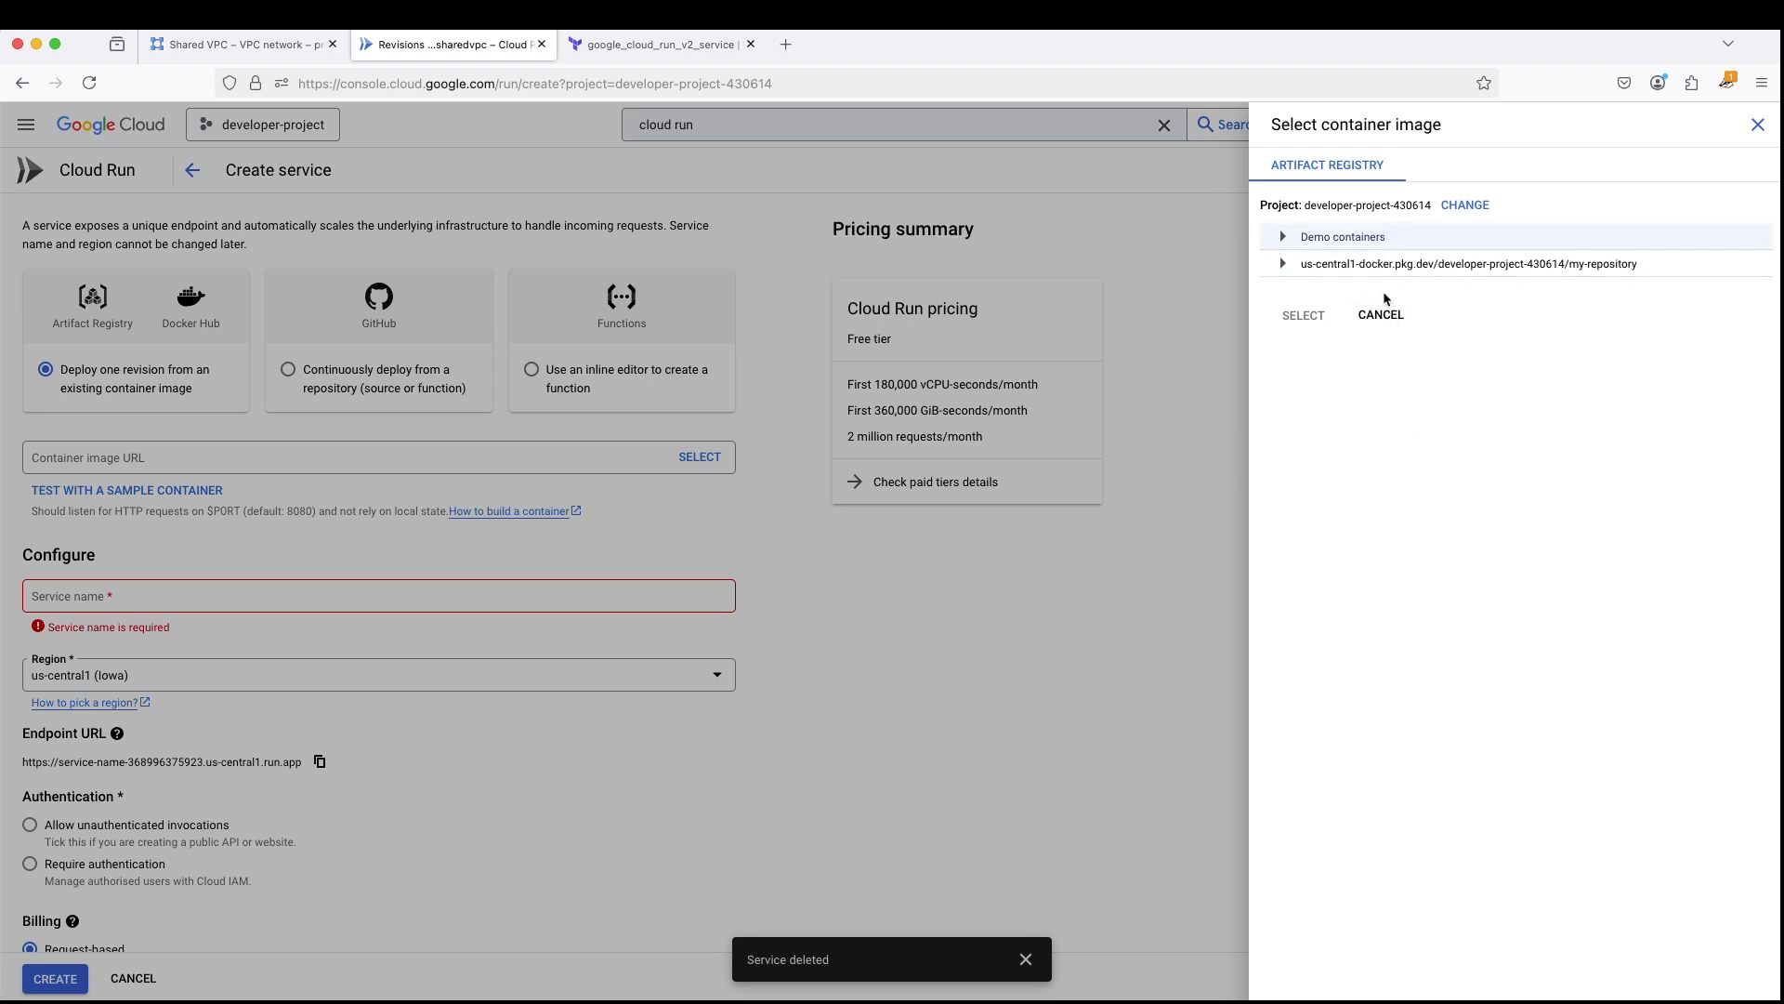
left_click(1381, 316)
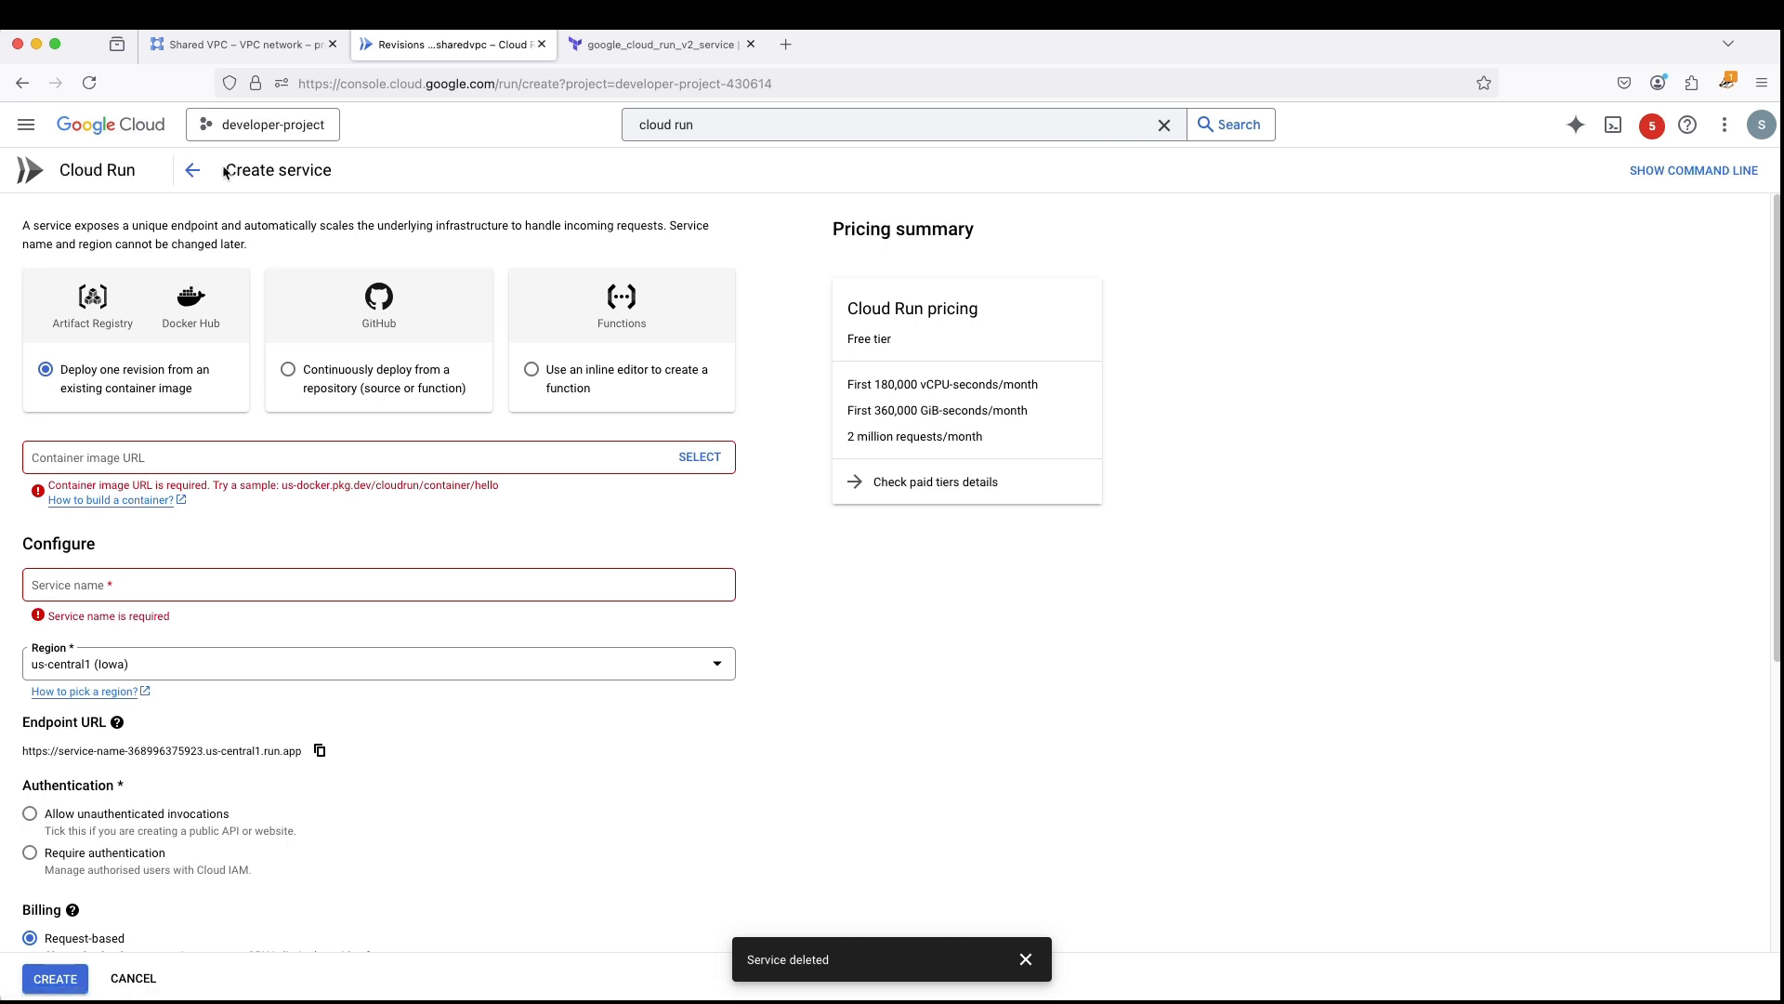
left_click(193, 170)
- Start a new Cloud Run container service that uses the sample container image us-docker.pkg.dev/cloudrun/container/hello
left_click(372, 171)
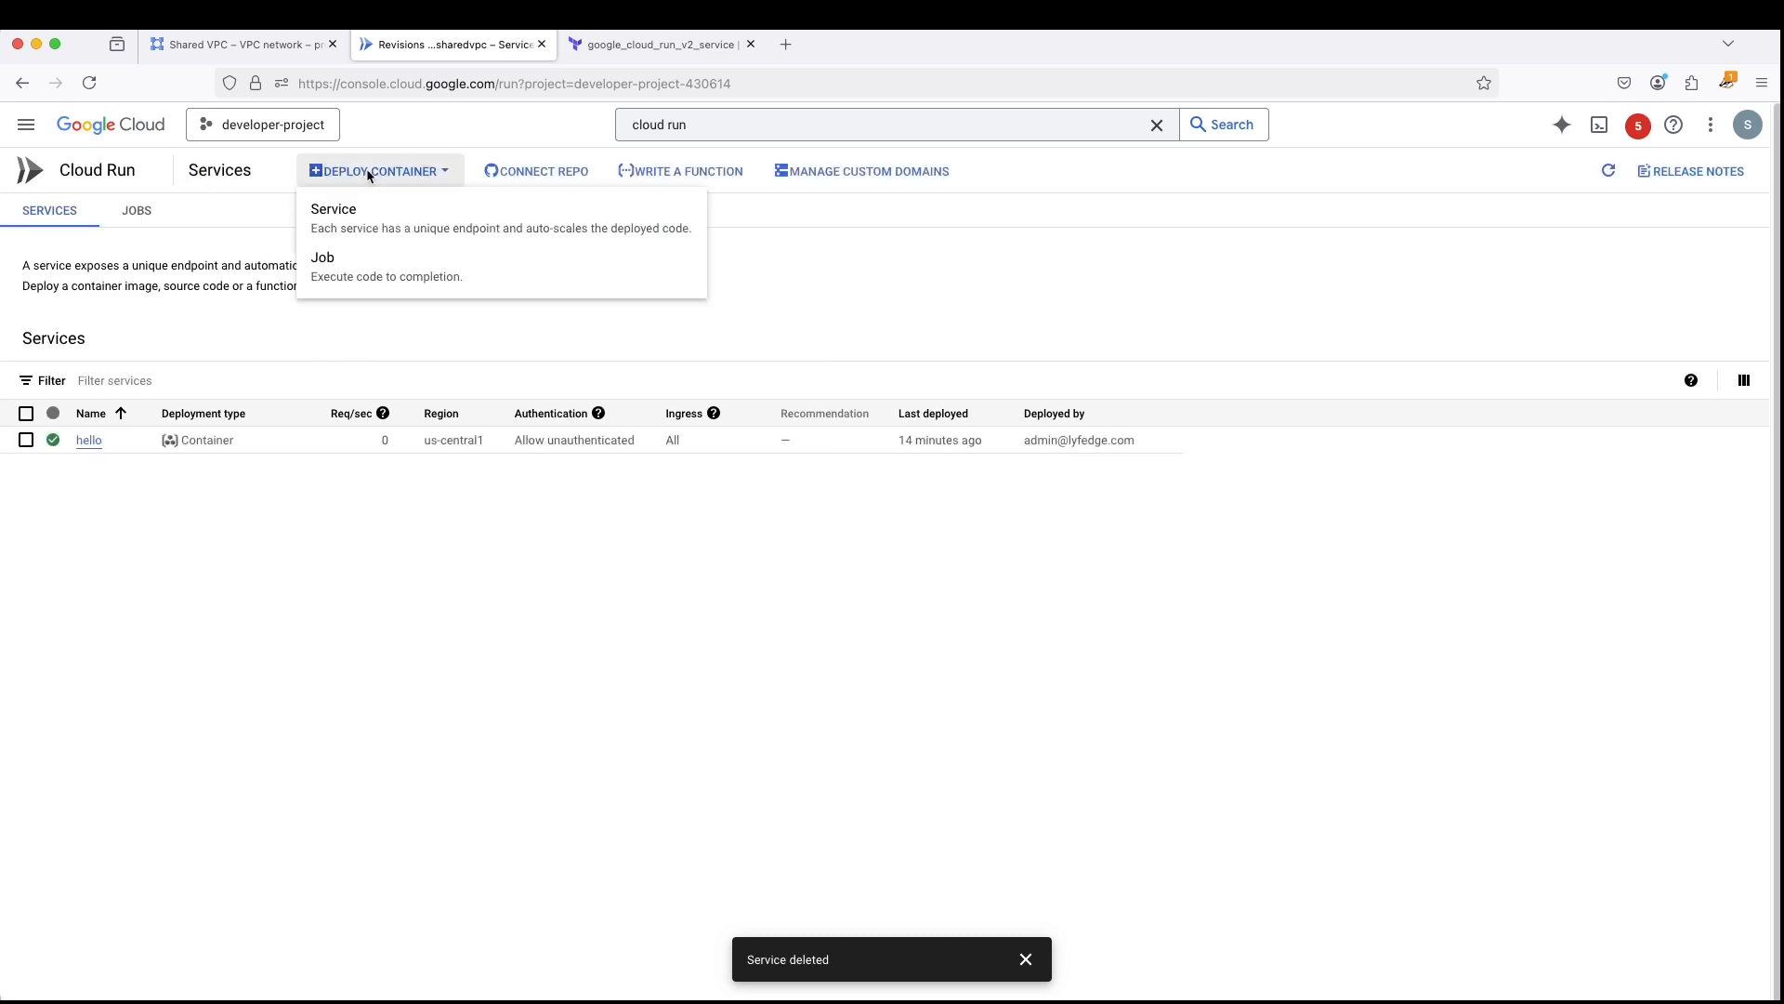
left_click(382, 215)
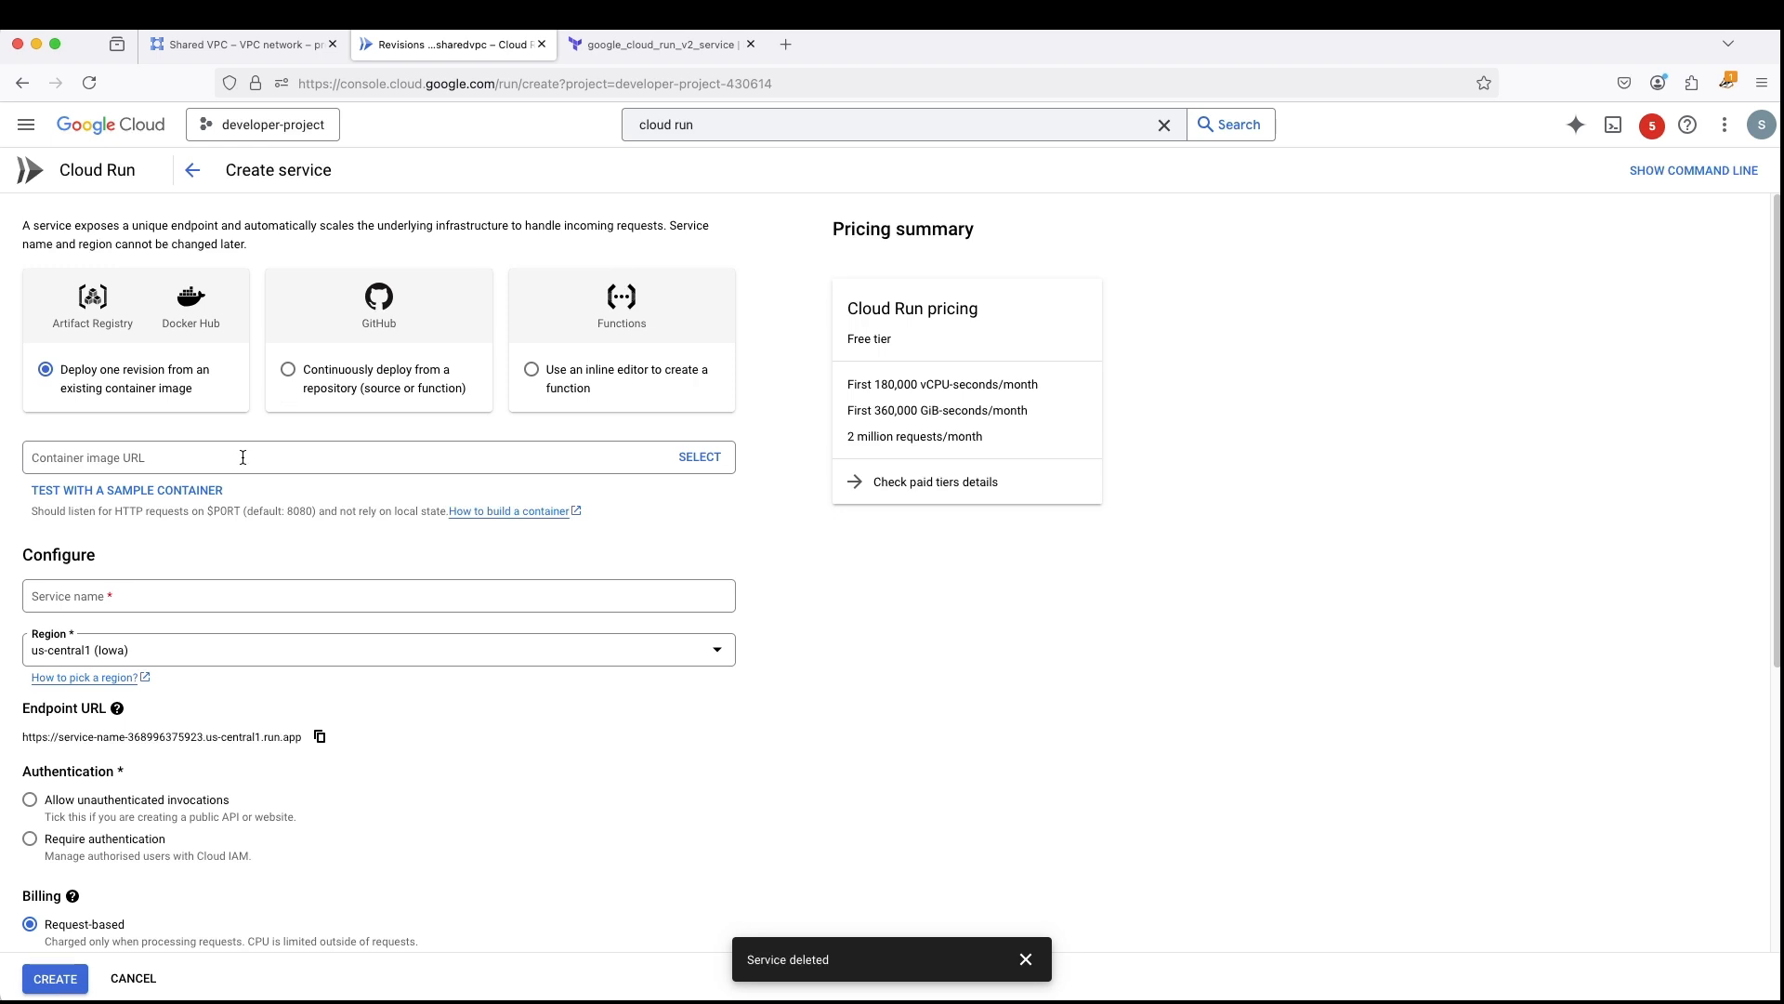
left_click(92, 490)
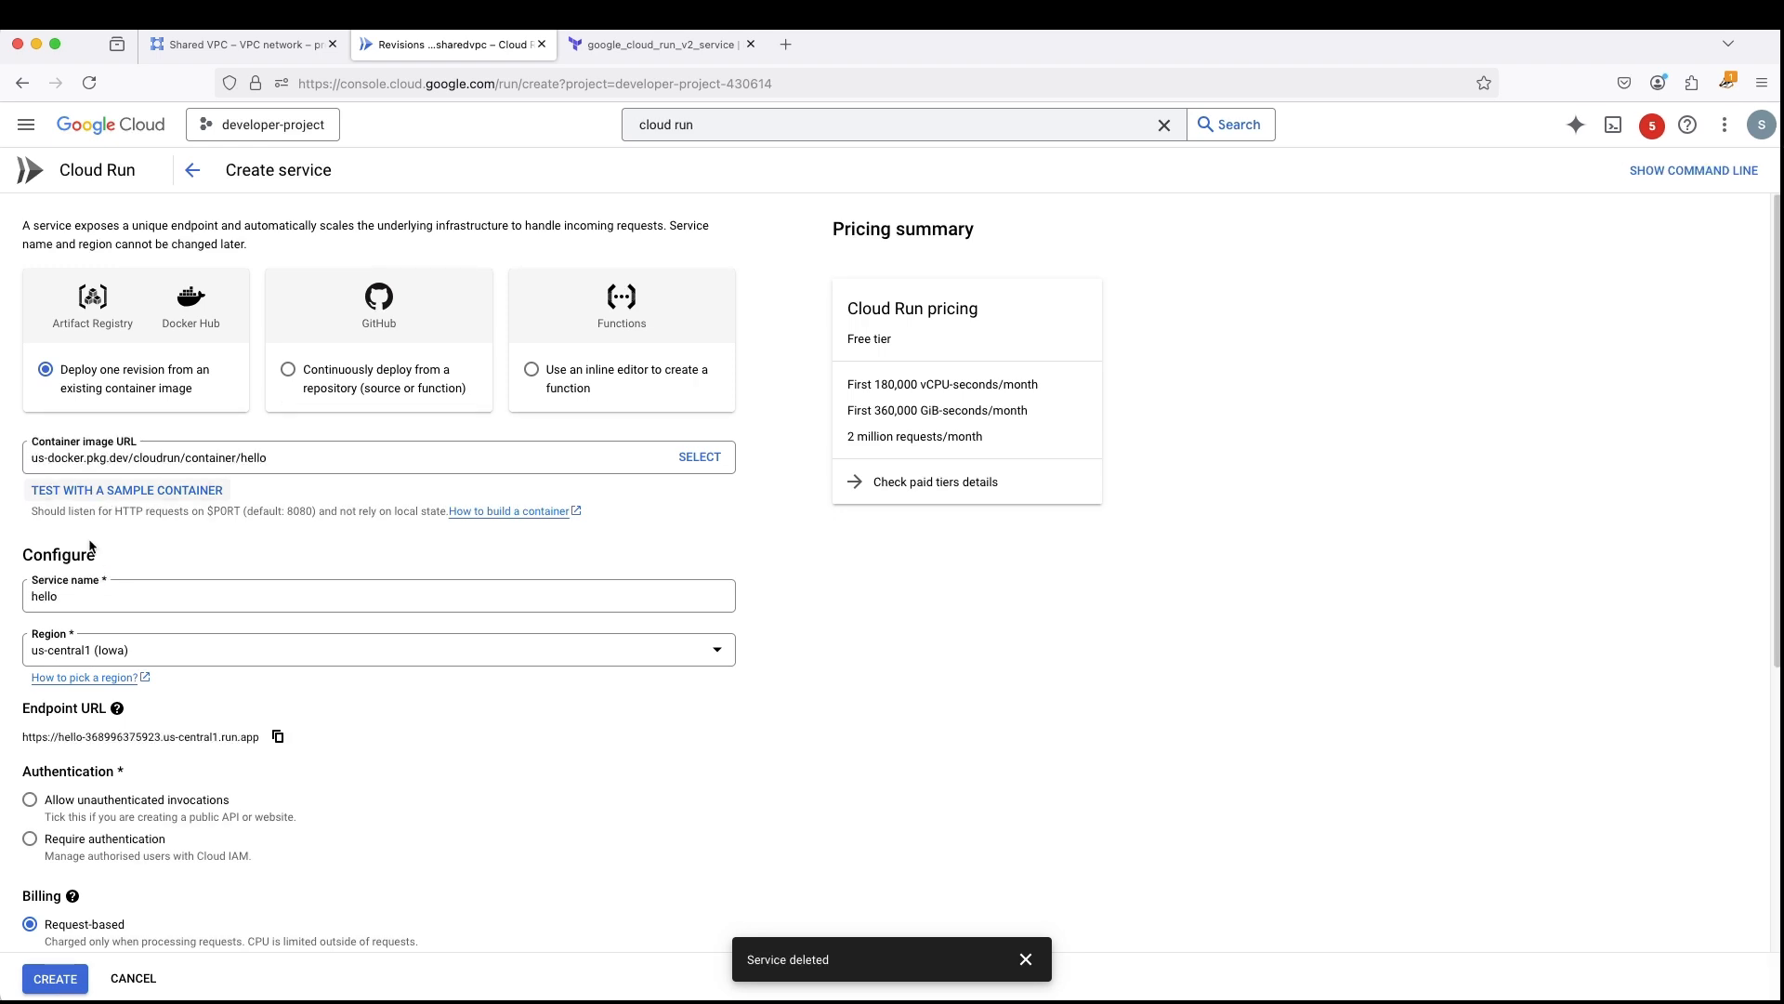
- Name the service hello-direct-vpc-sharedvpc and allow unauthenticated invocations
left_click(92, 598)
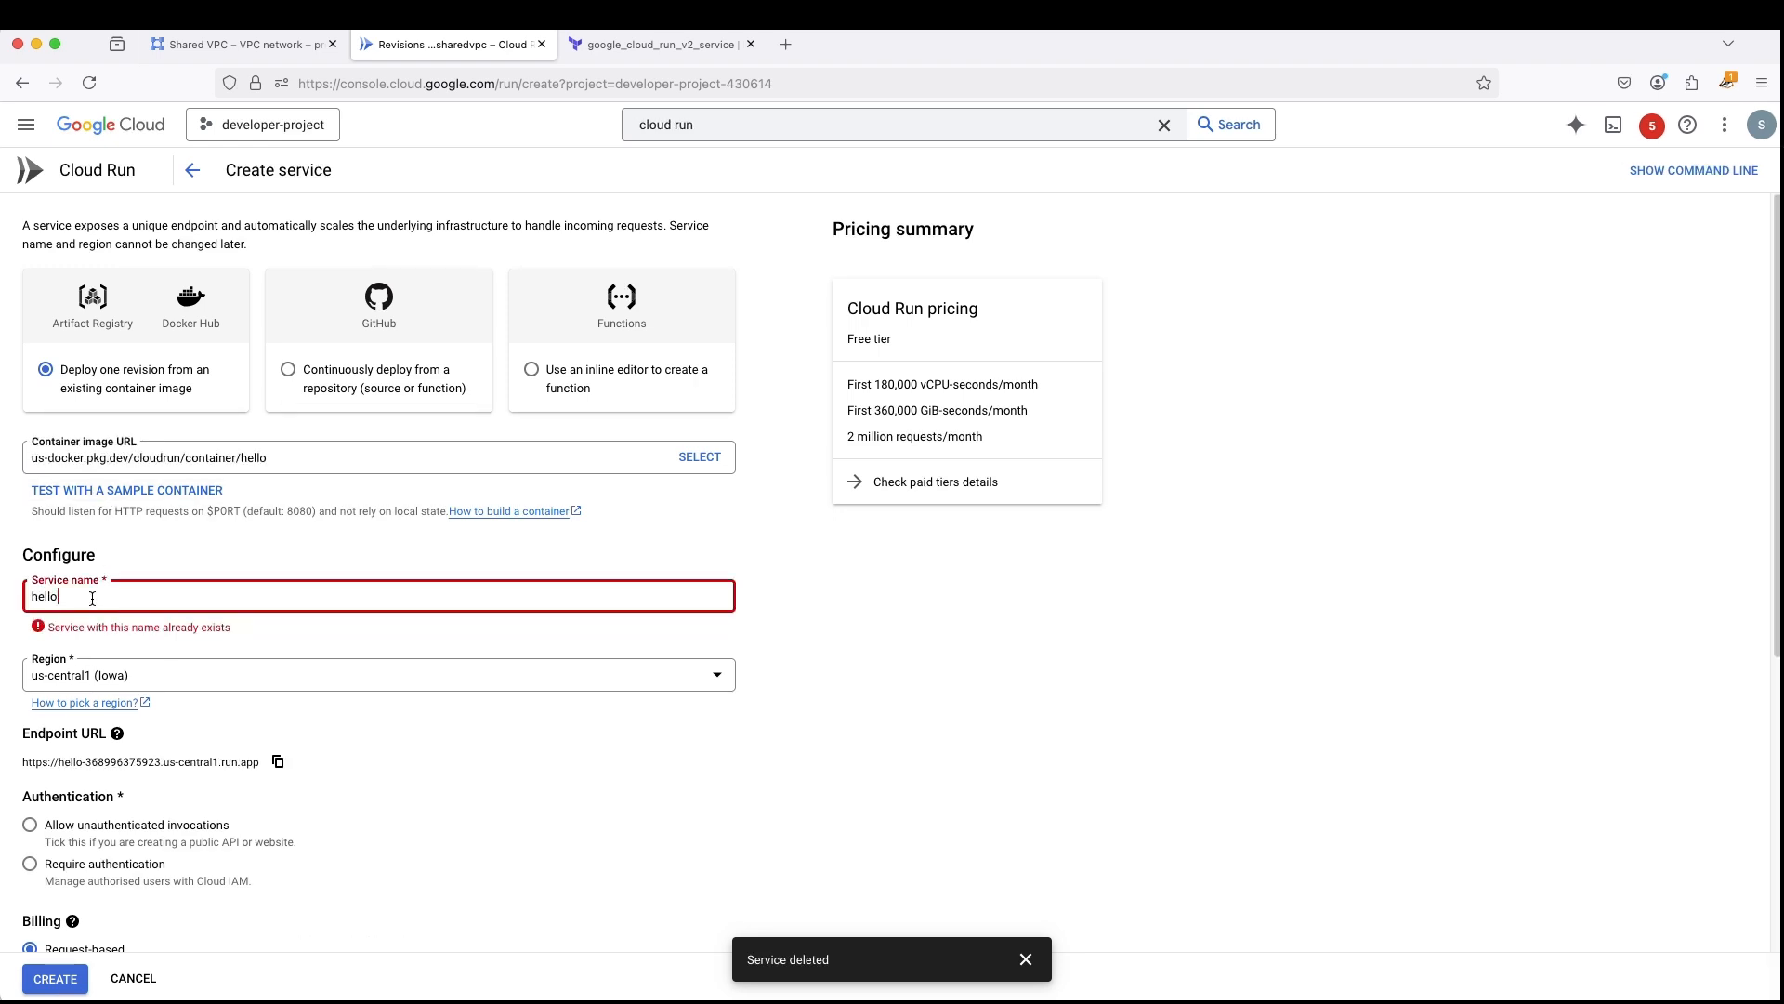
type("-sj")
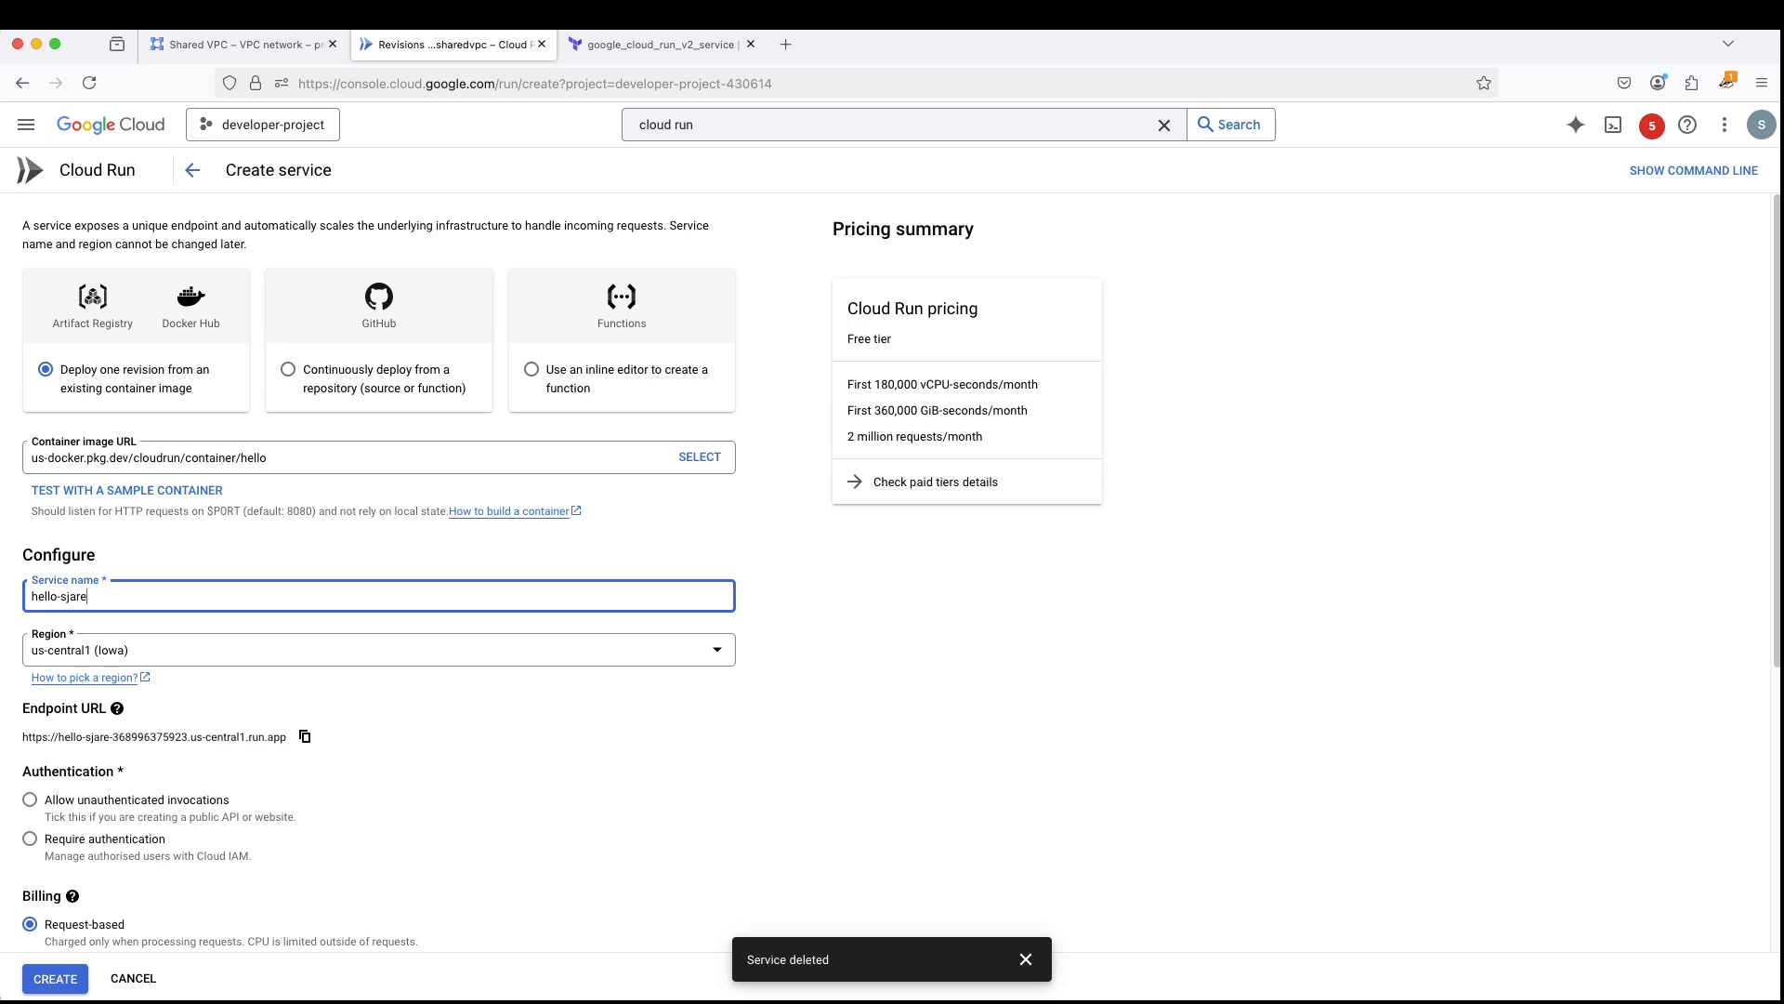
key("BackSpace")
type("har")
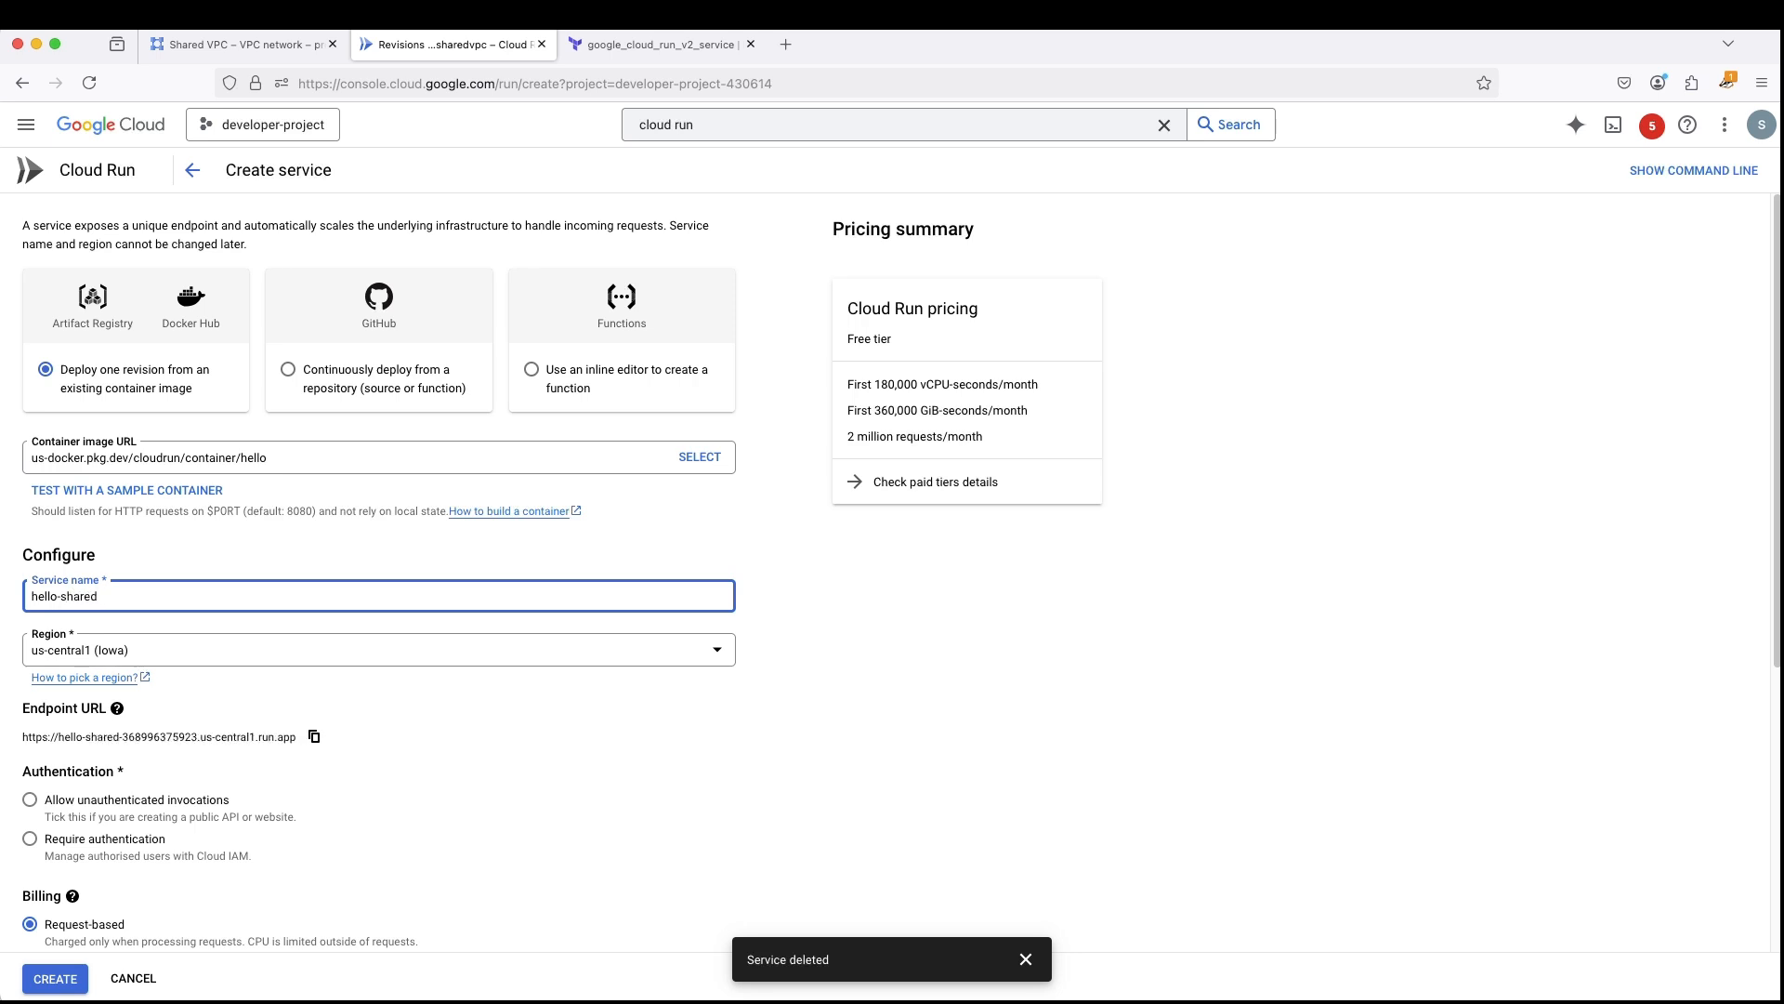
key("BackSpace")
key("BackSpace")
key("BackSpace")
key("BackSpace")
key("BackSpace")
type("-di")
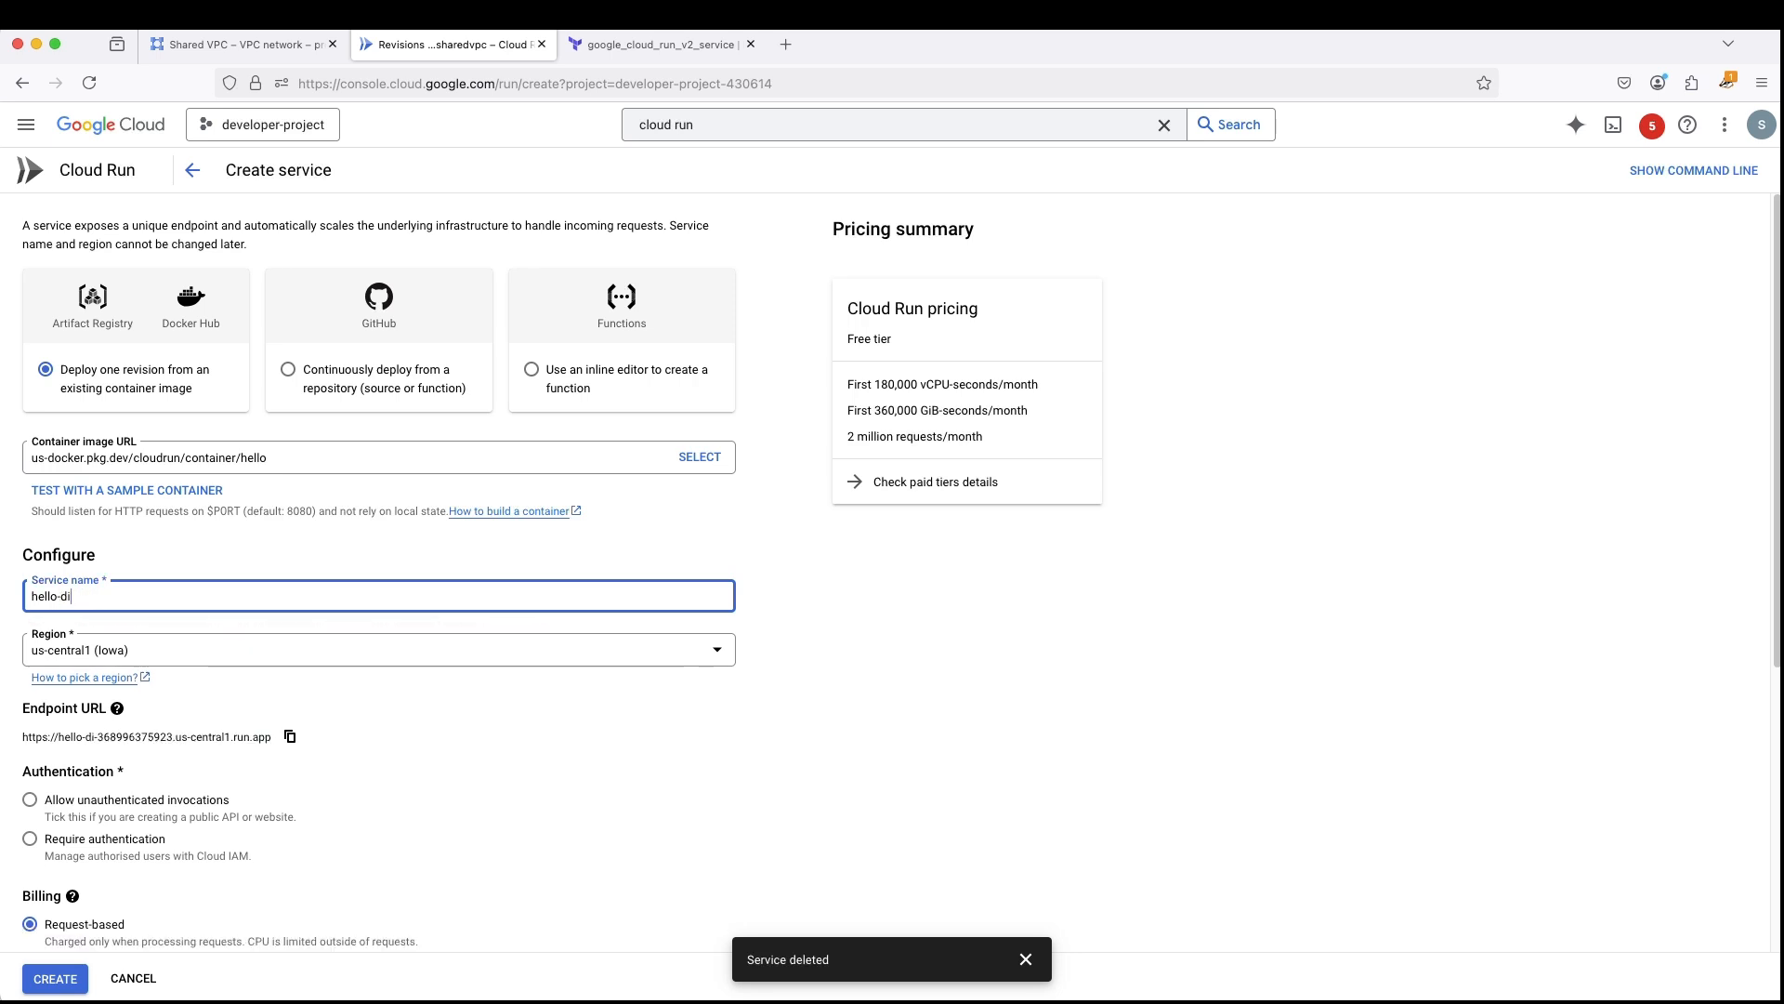
type("rect-vpc-")
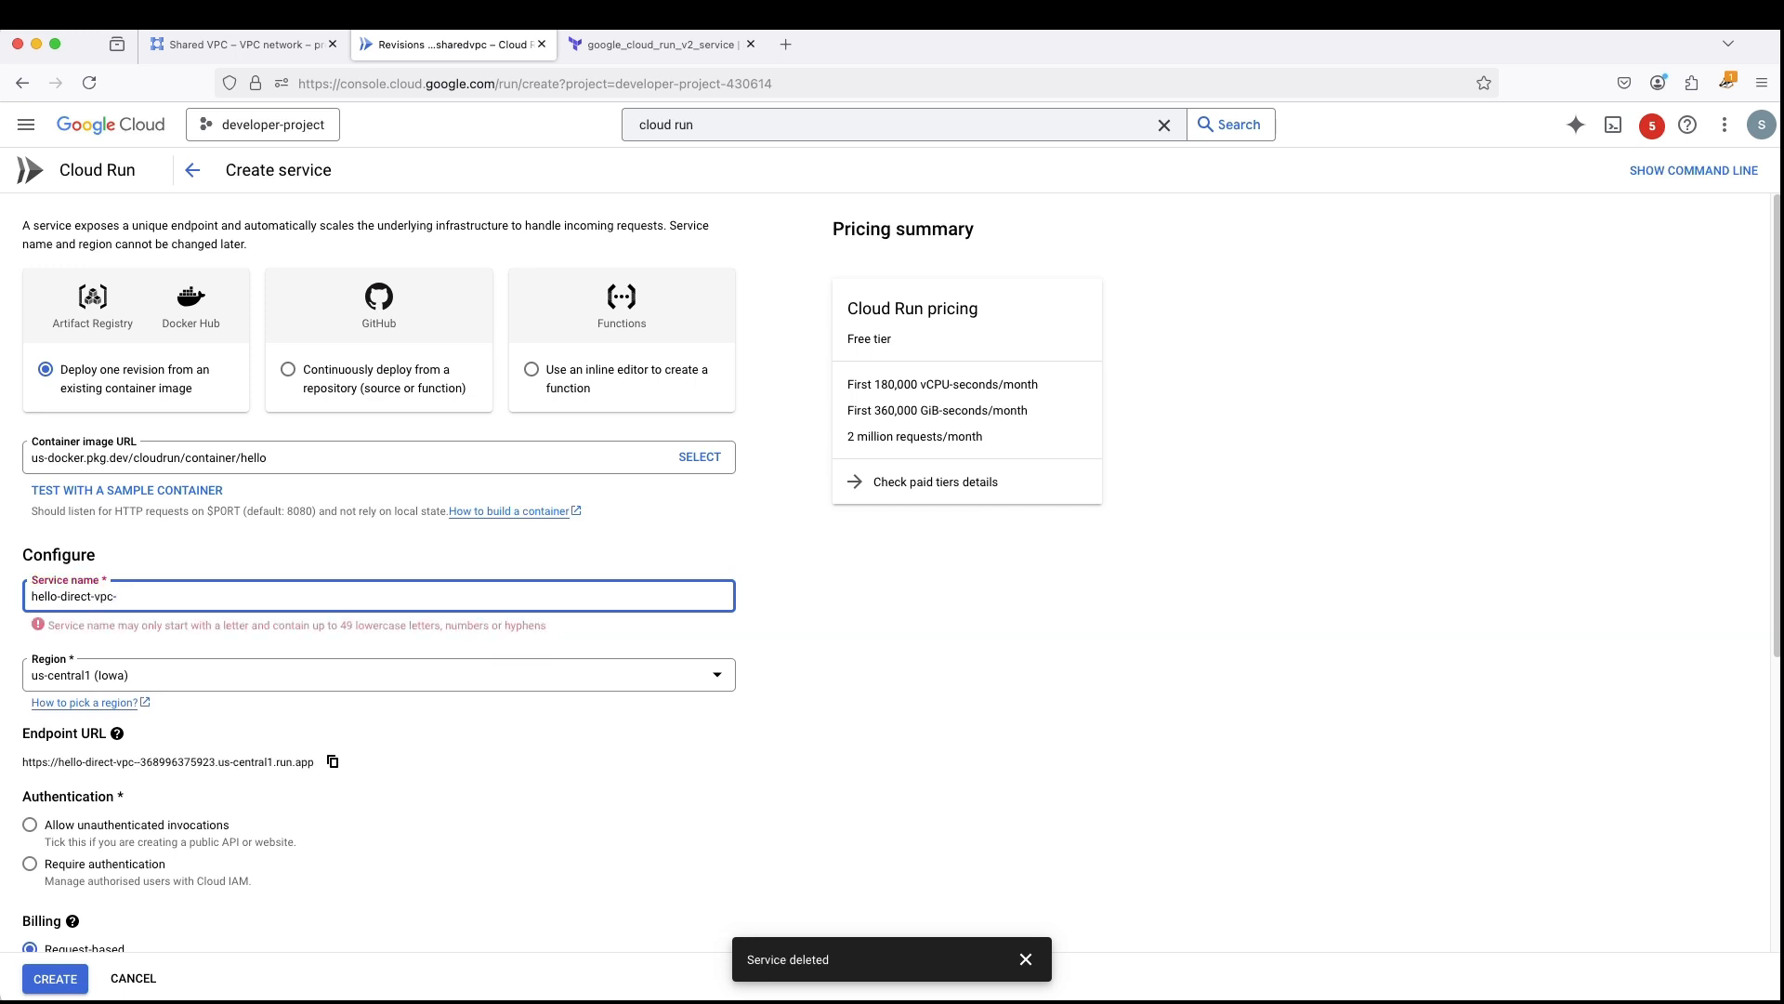
type("sharedvpc")
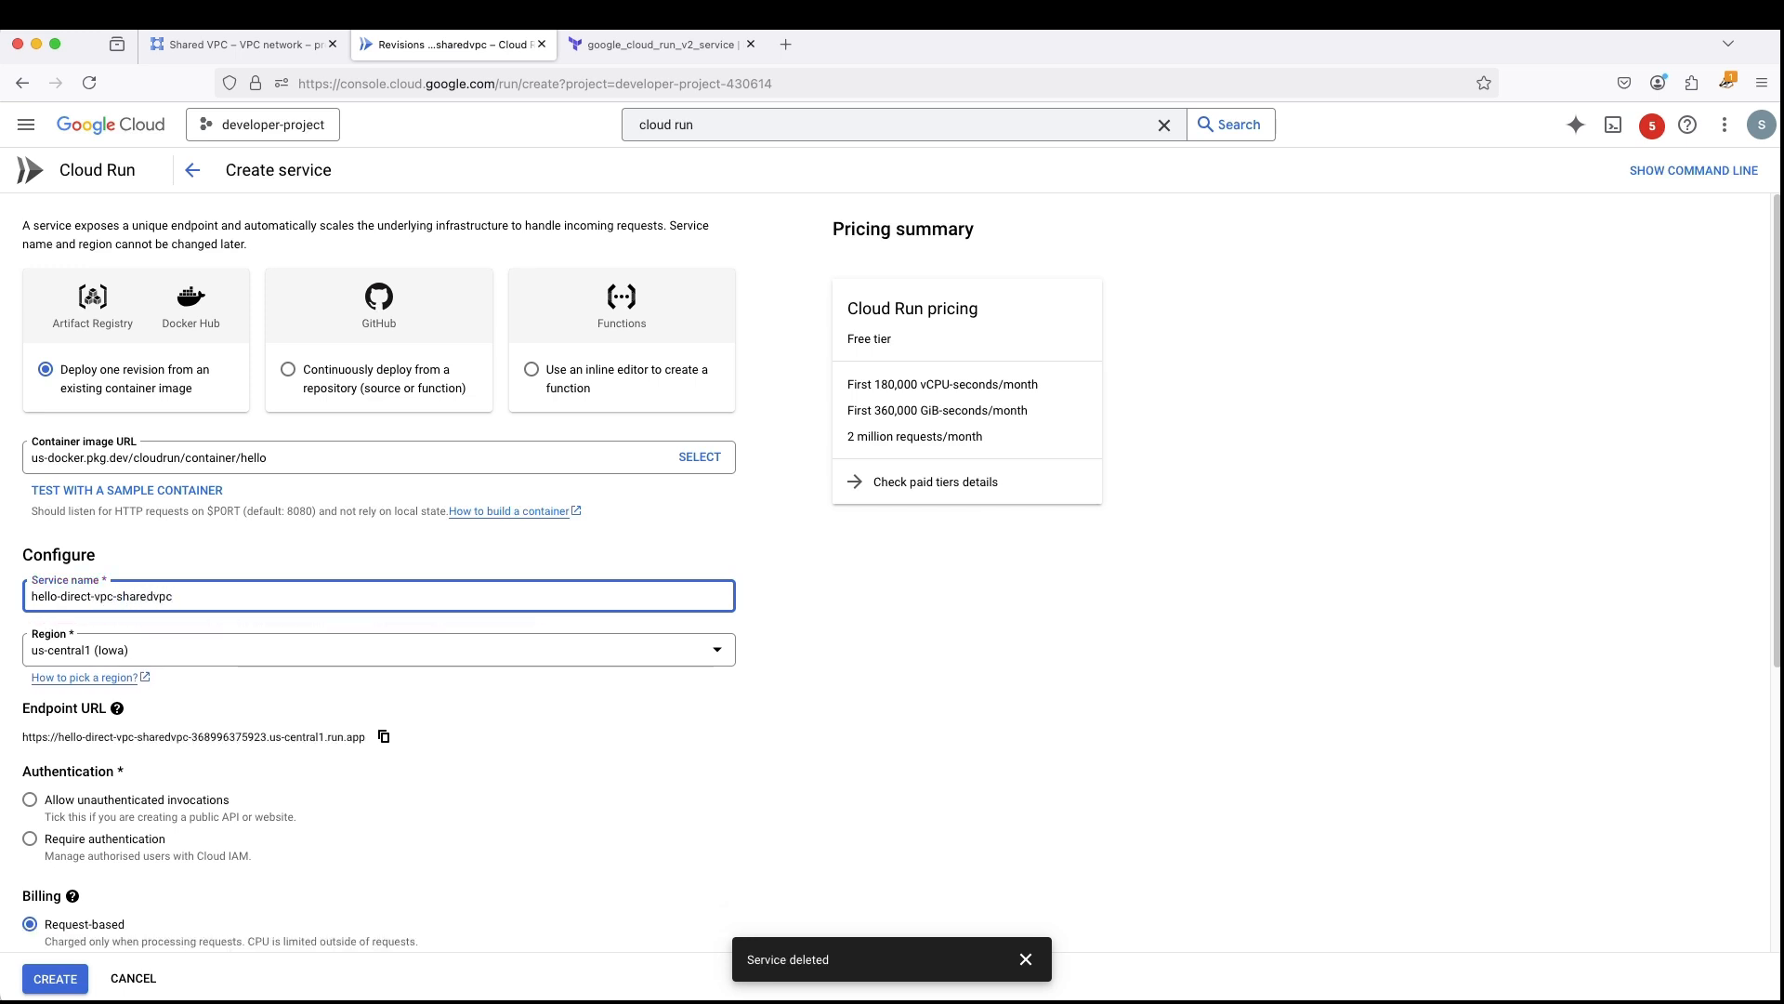
left_click(567, 737)
scroll(571, 727, "down", 5)
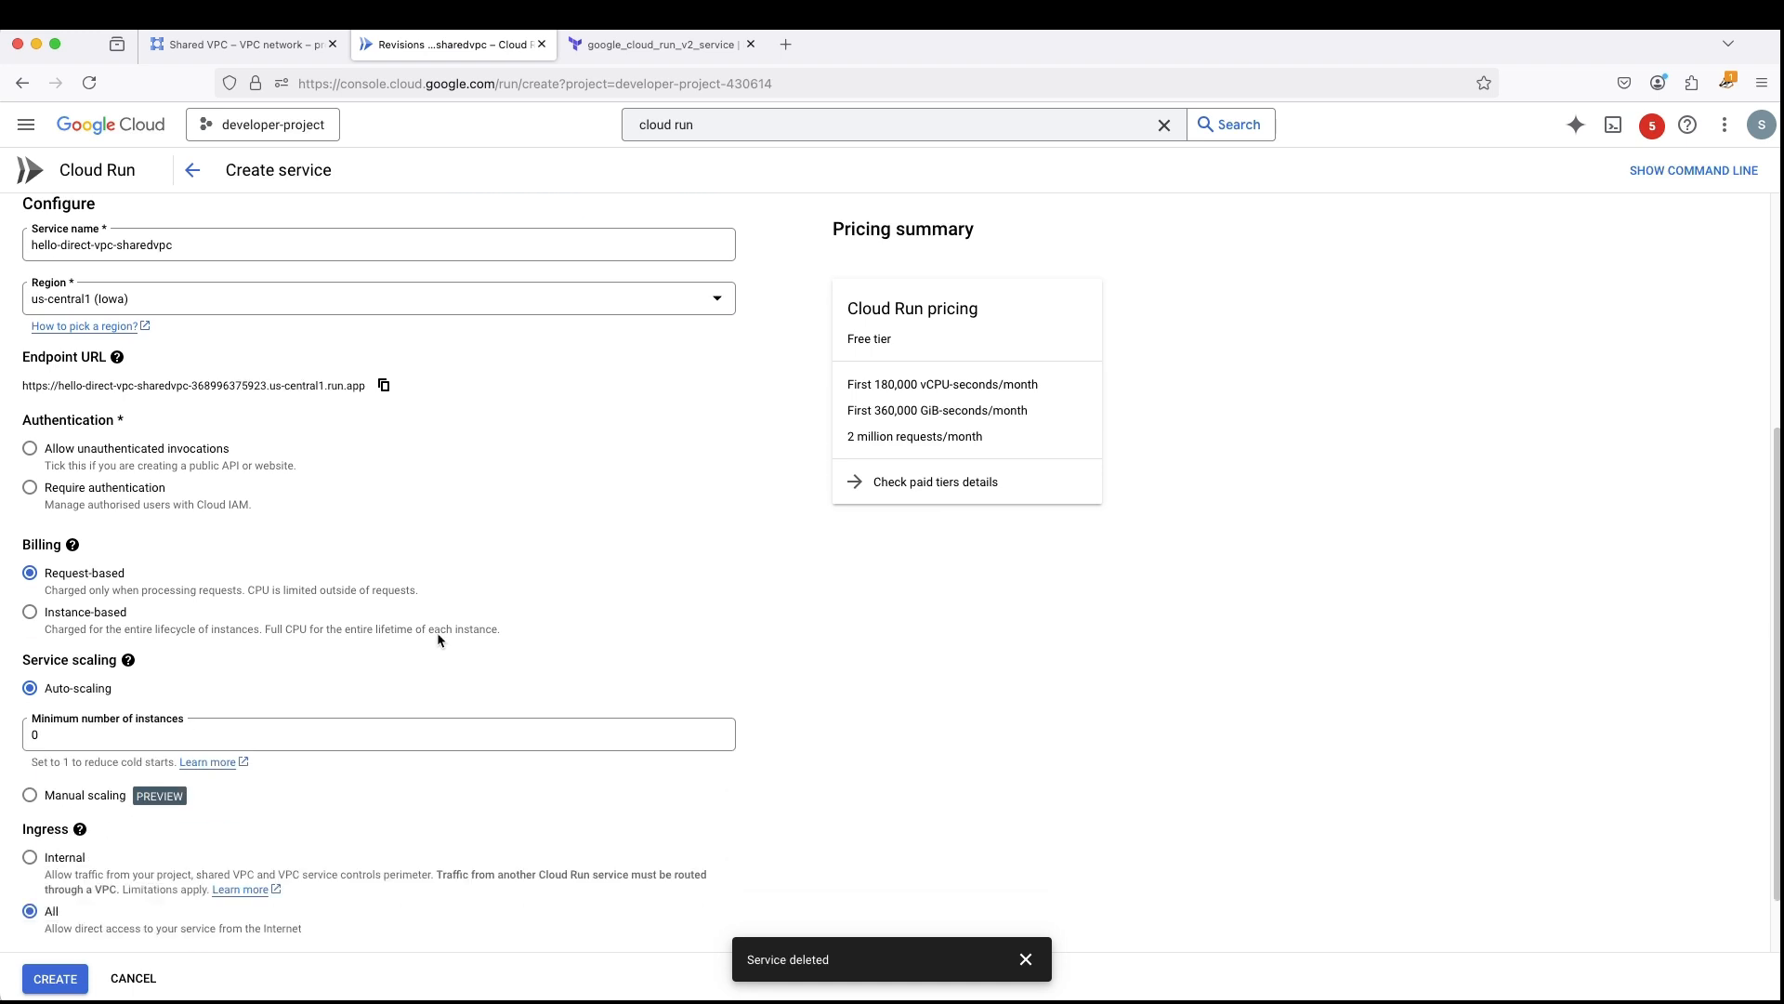
left_click(30, 435)
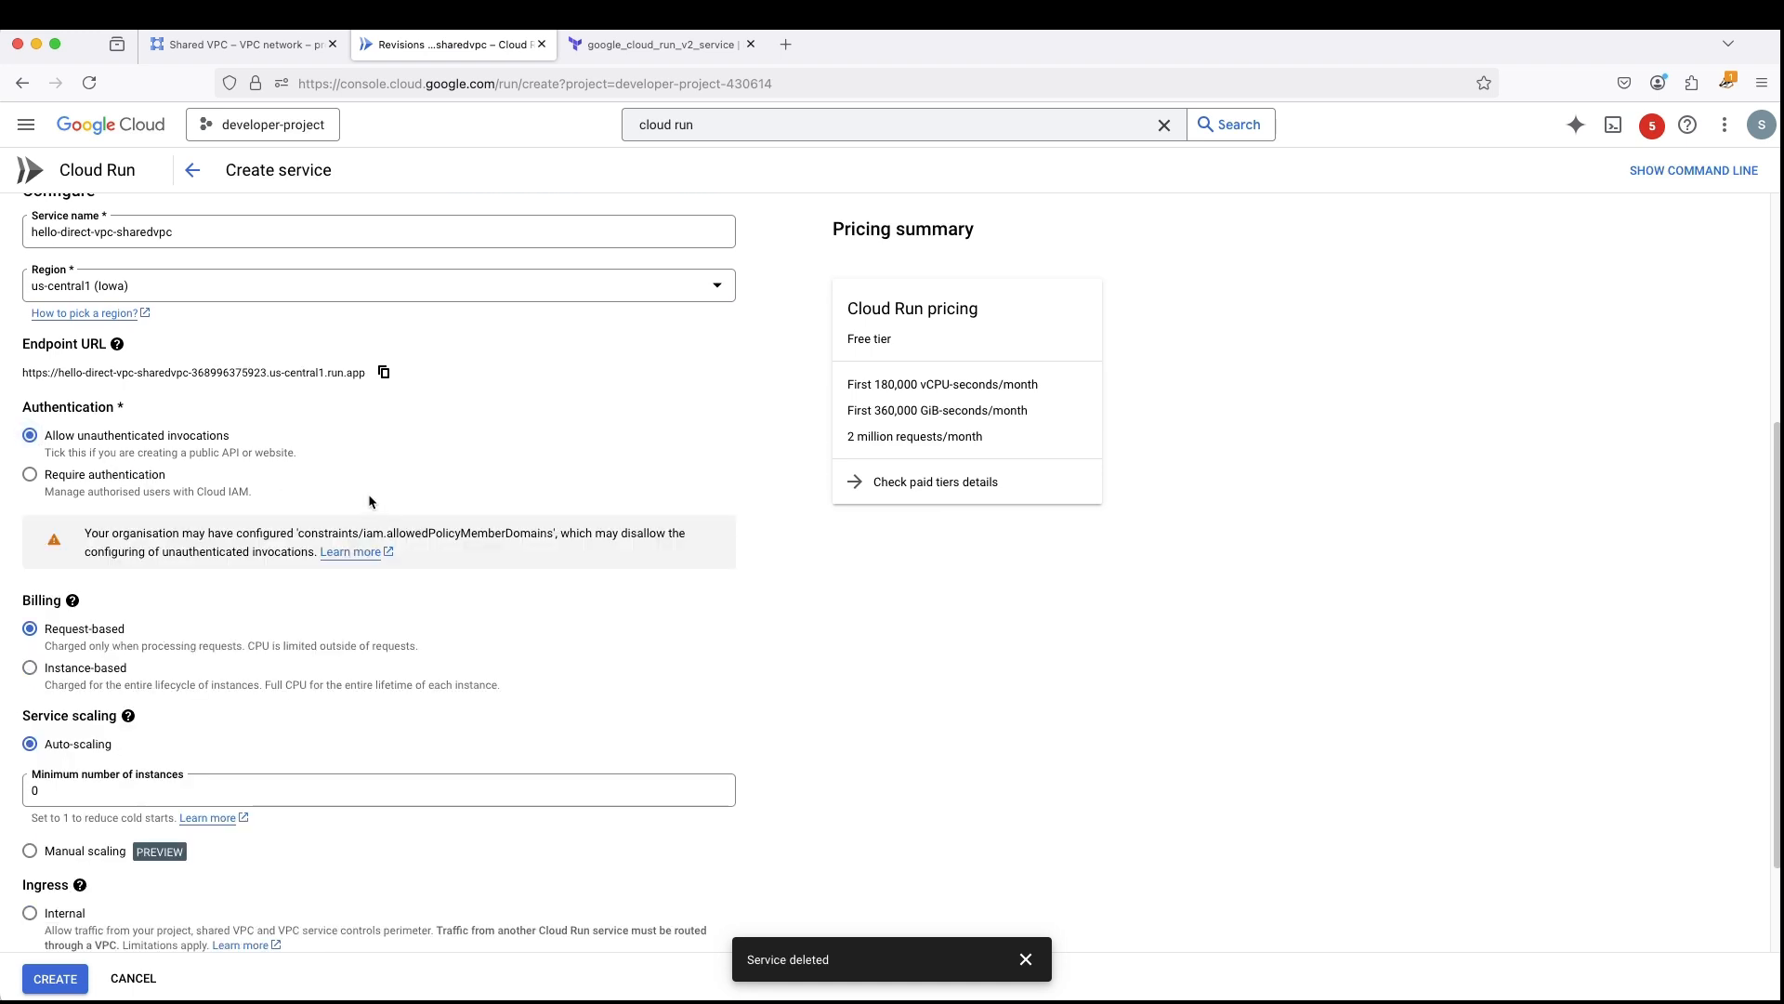
- In the networking settings, connect the service to a VPC for outbound traffic, directly using networks shared from host project projecta-418002
scroll(369, 502, "down", 2)
left_click(389, 894)
scroll(514, 586, "down", 3)
left_click(321, 608)
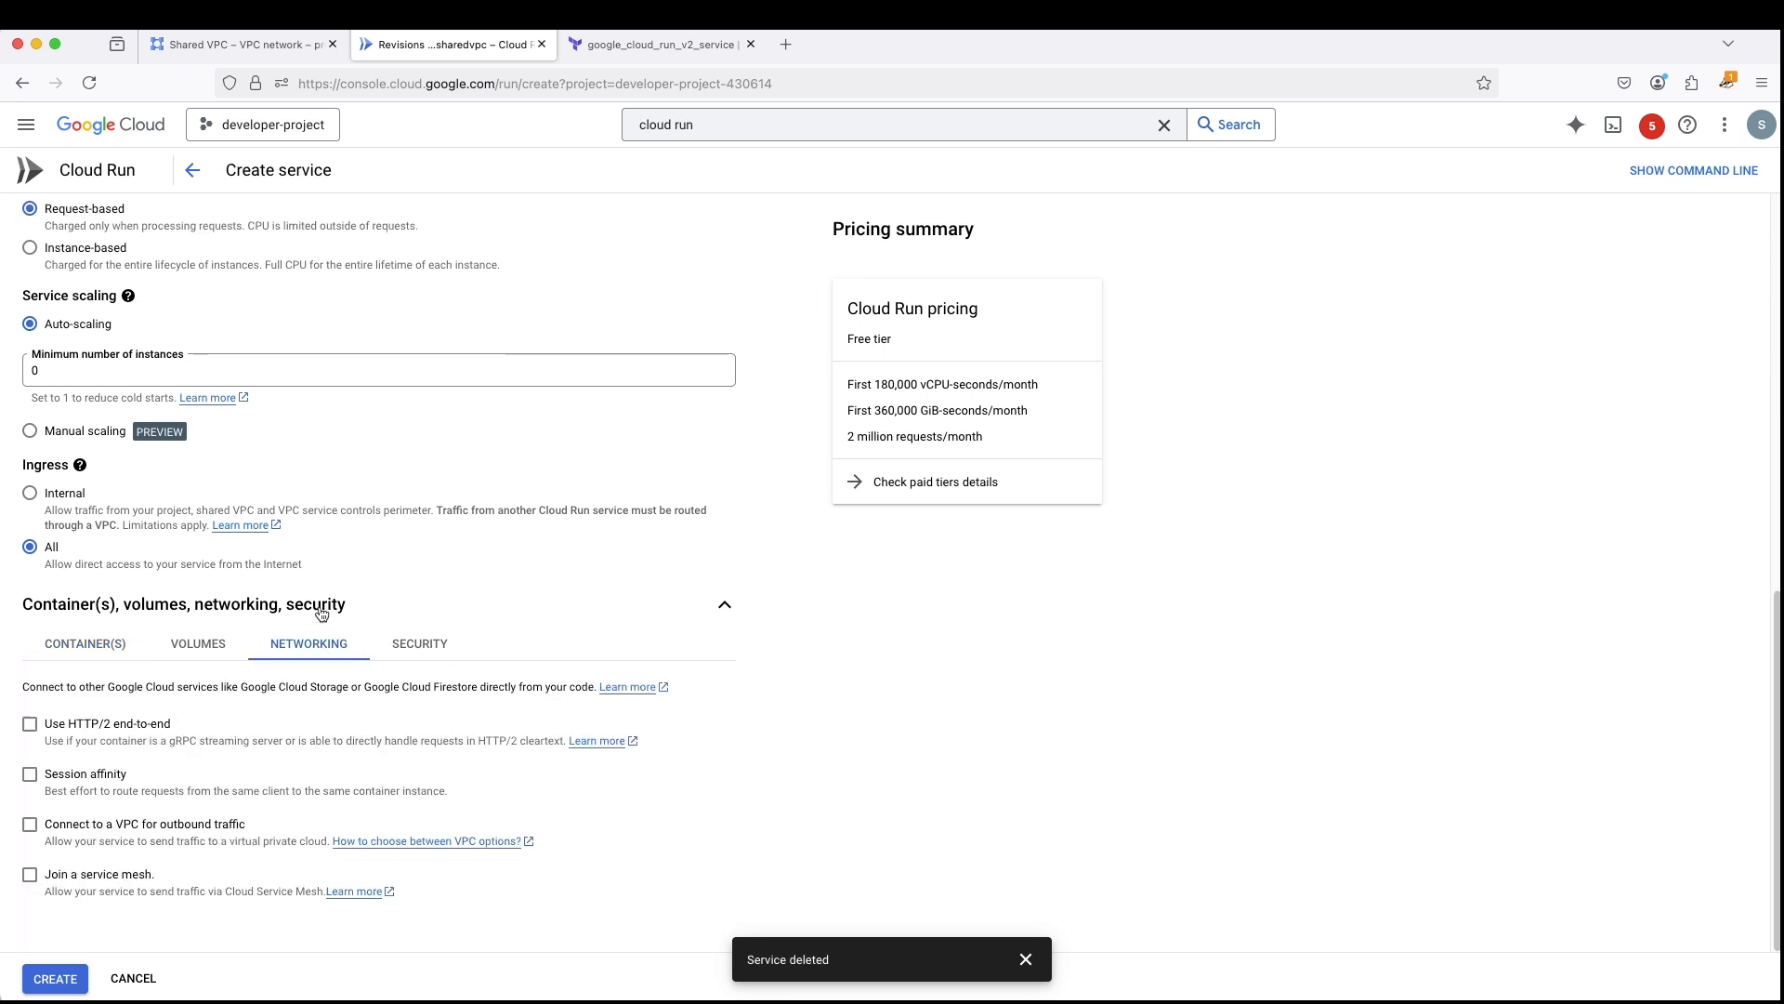
left_click(30, 826)
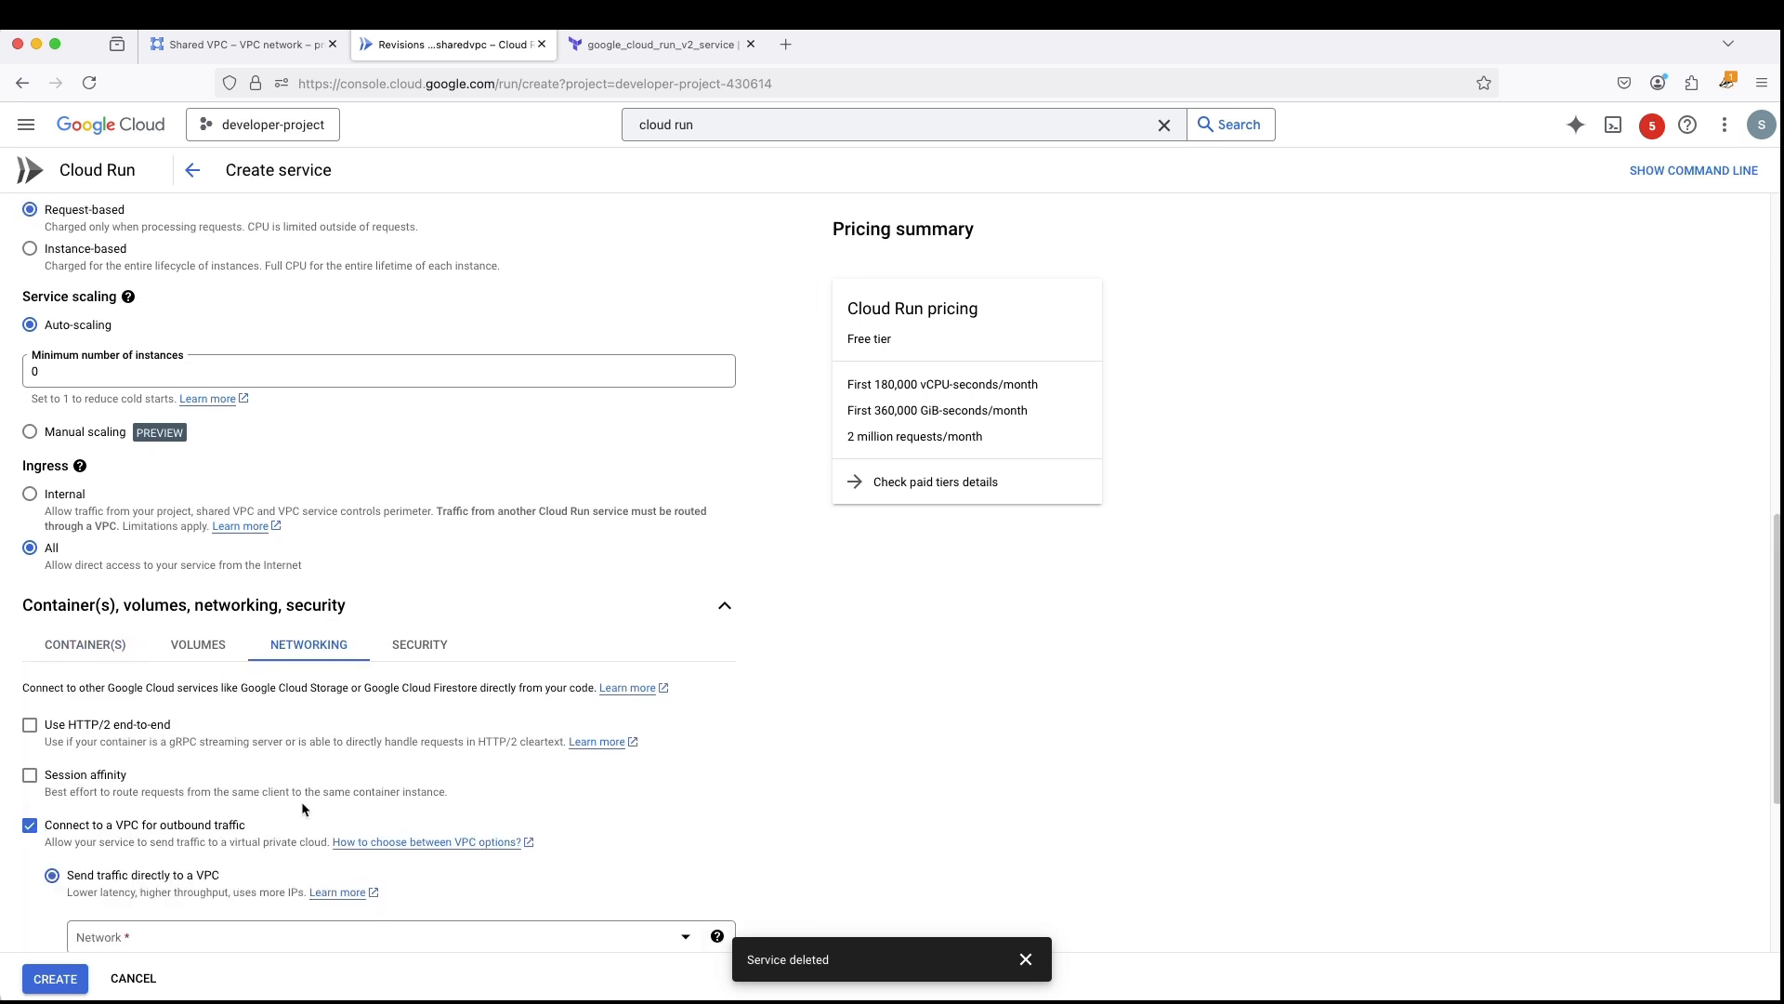
scroll(186, 650, "down", 3)
scroll(183, 609, "down", 2)
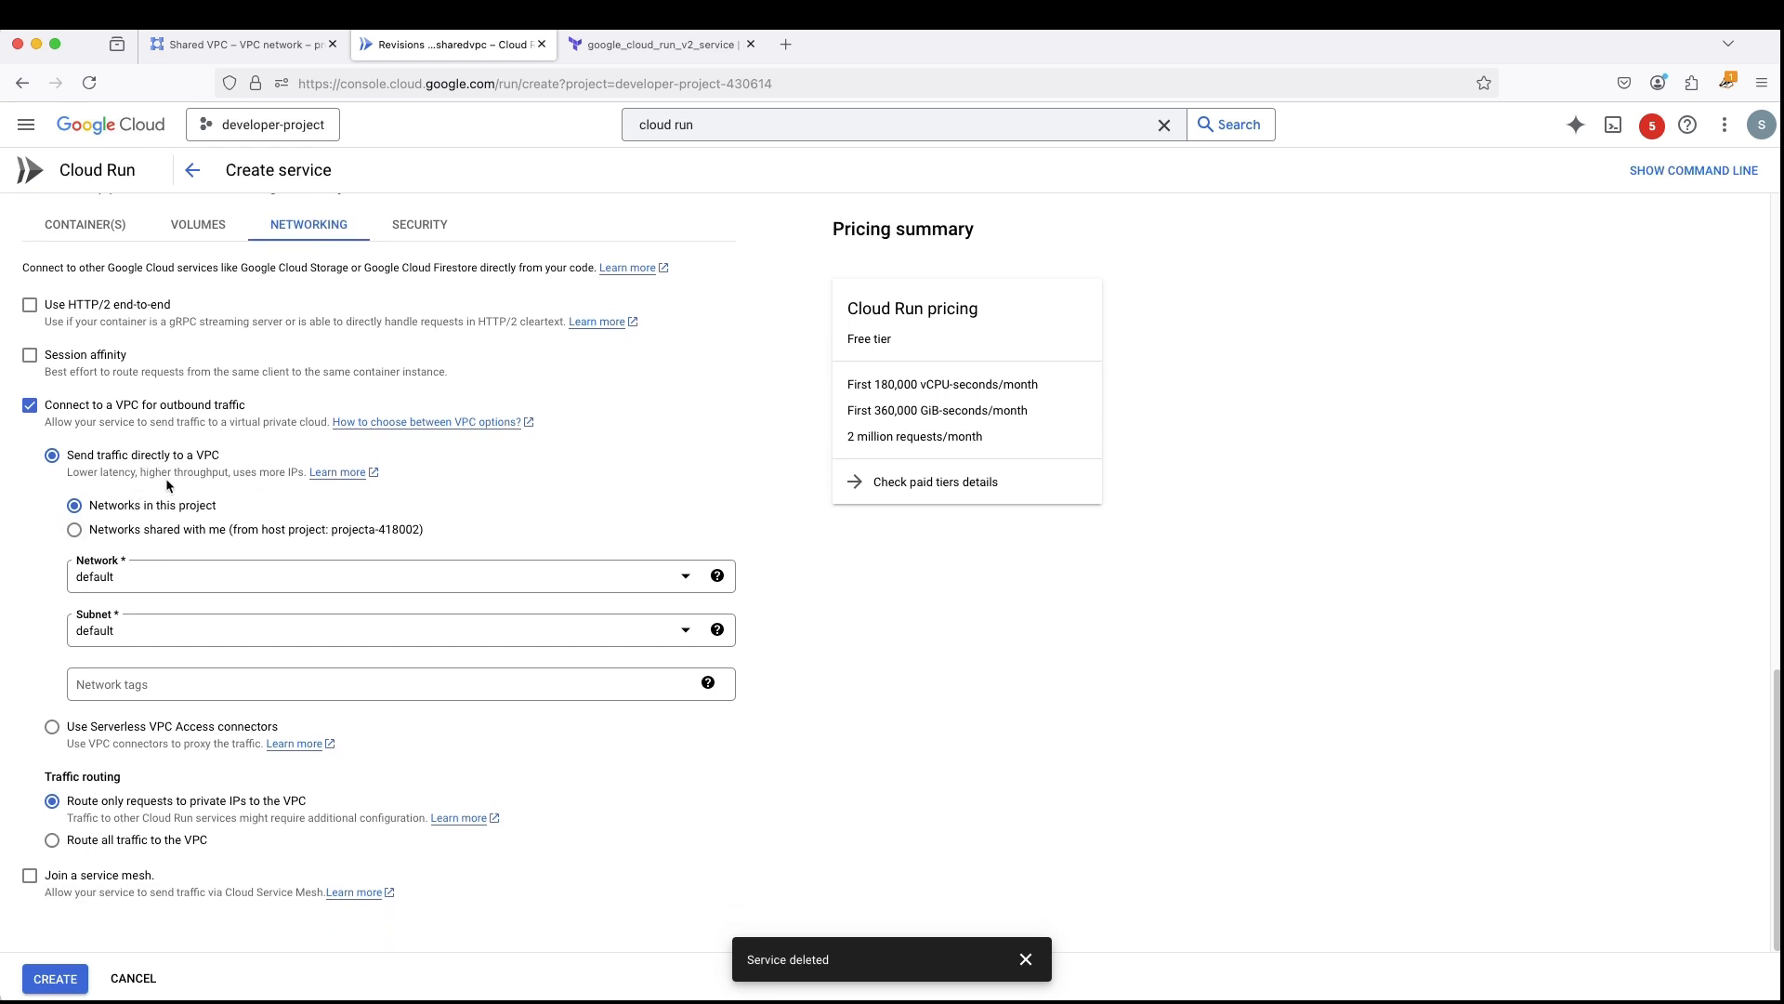
left_click(74, 529)
- Create the service on network my-vpc-network and subnet my-subnetwork with the network tag tag1
left_click(166, 580)
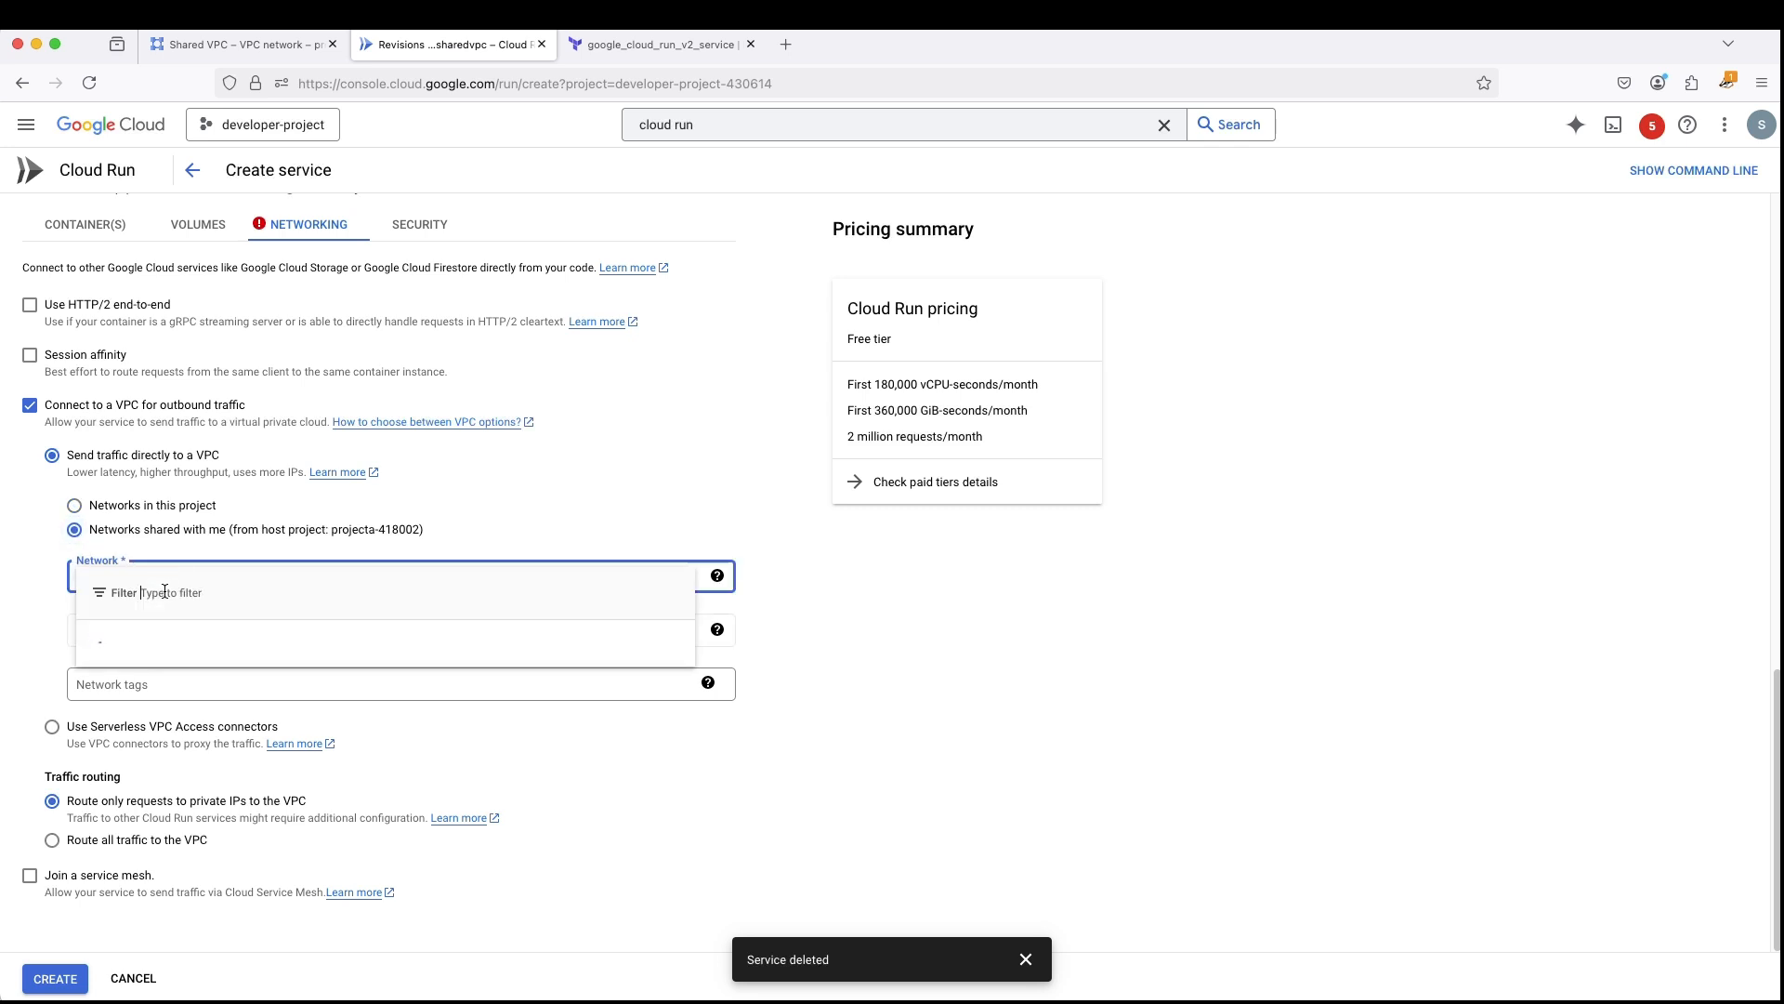
left_click(175, 671)
left_click(173, 629)
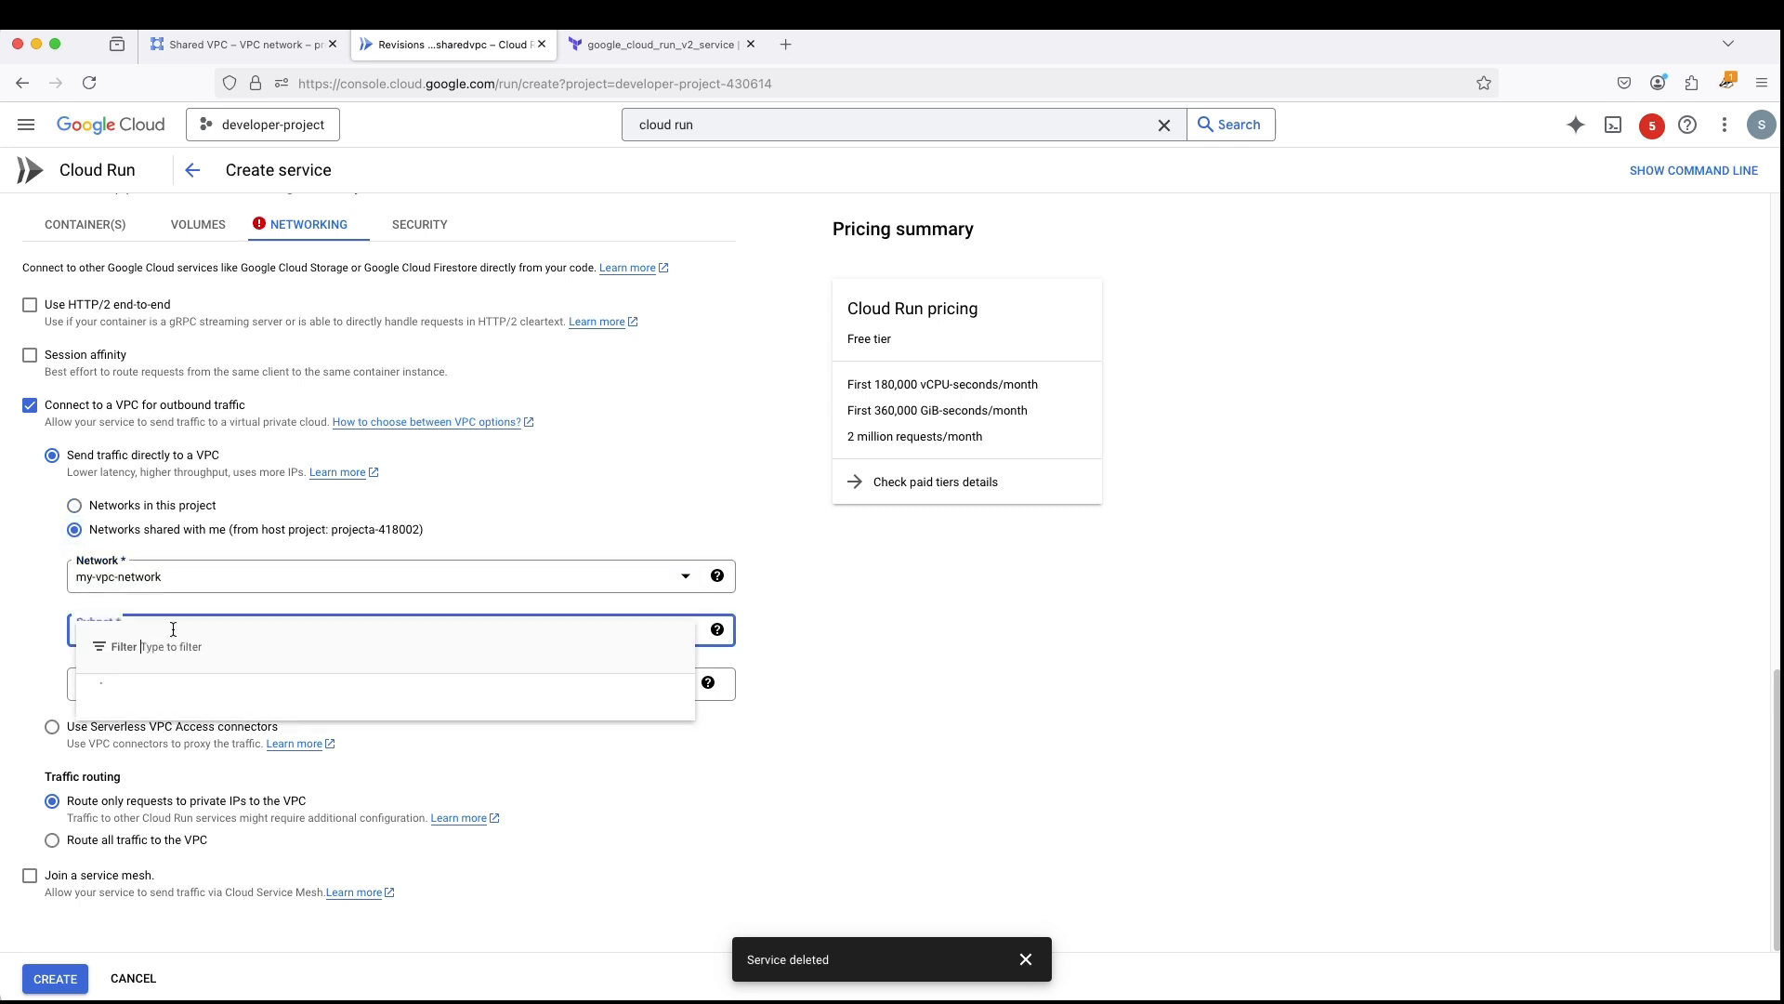
left_click(141, 705)
left_click(173, 683)
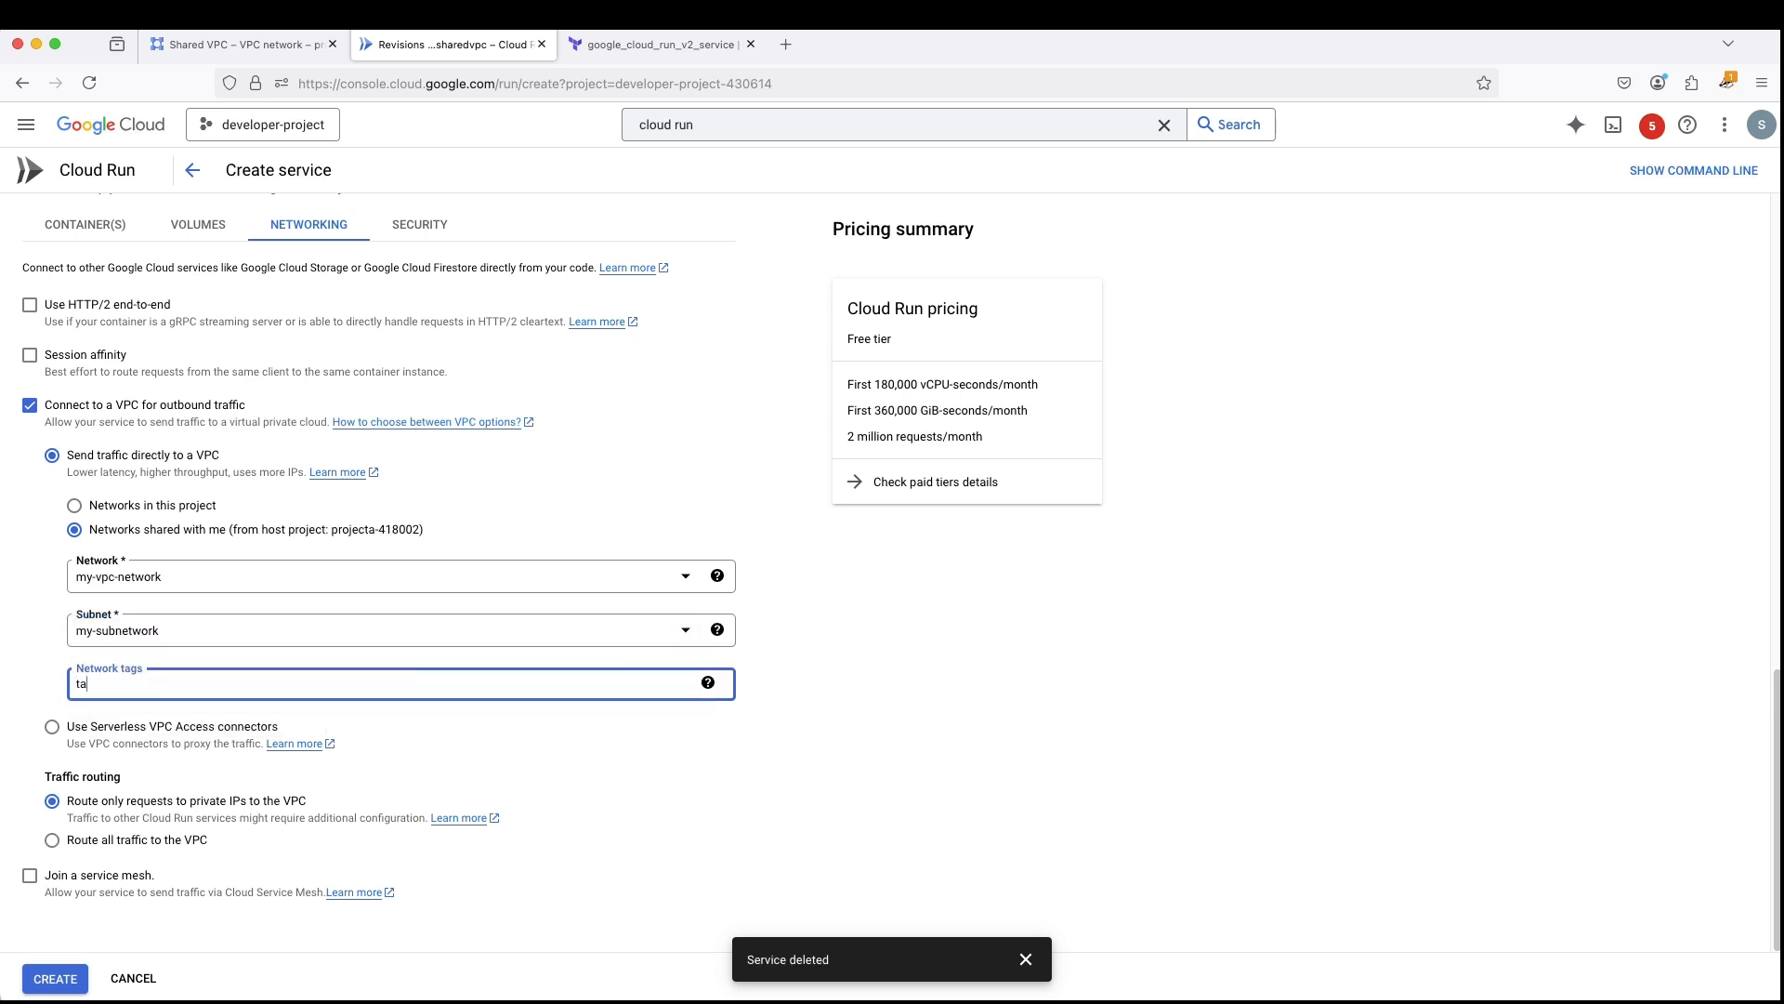
left_click(643, 749)
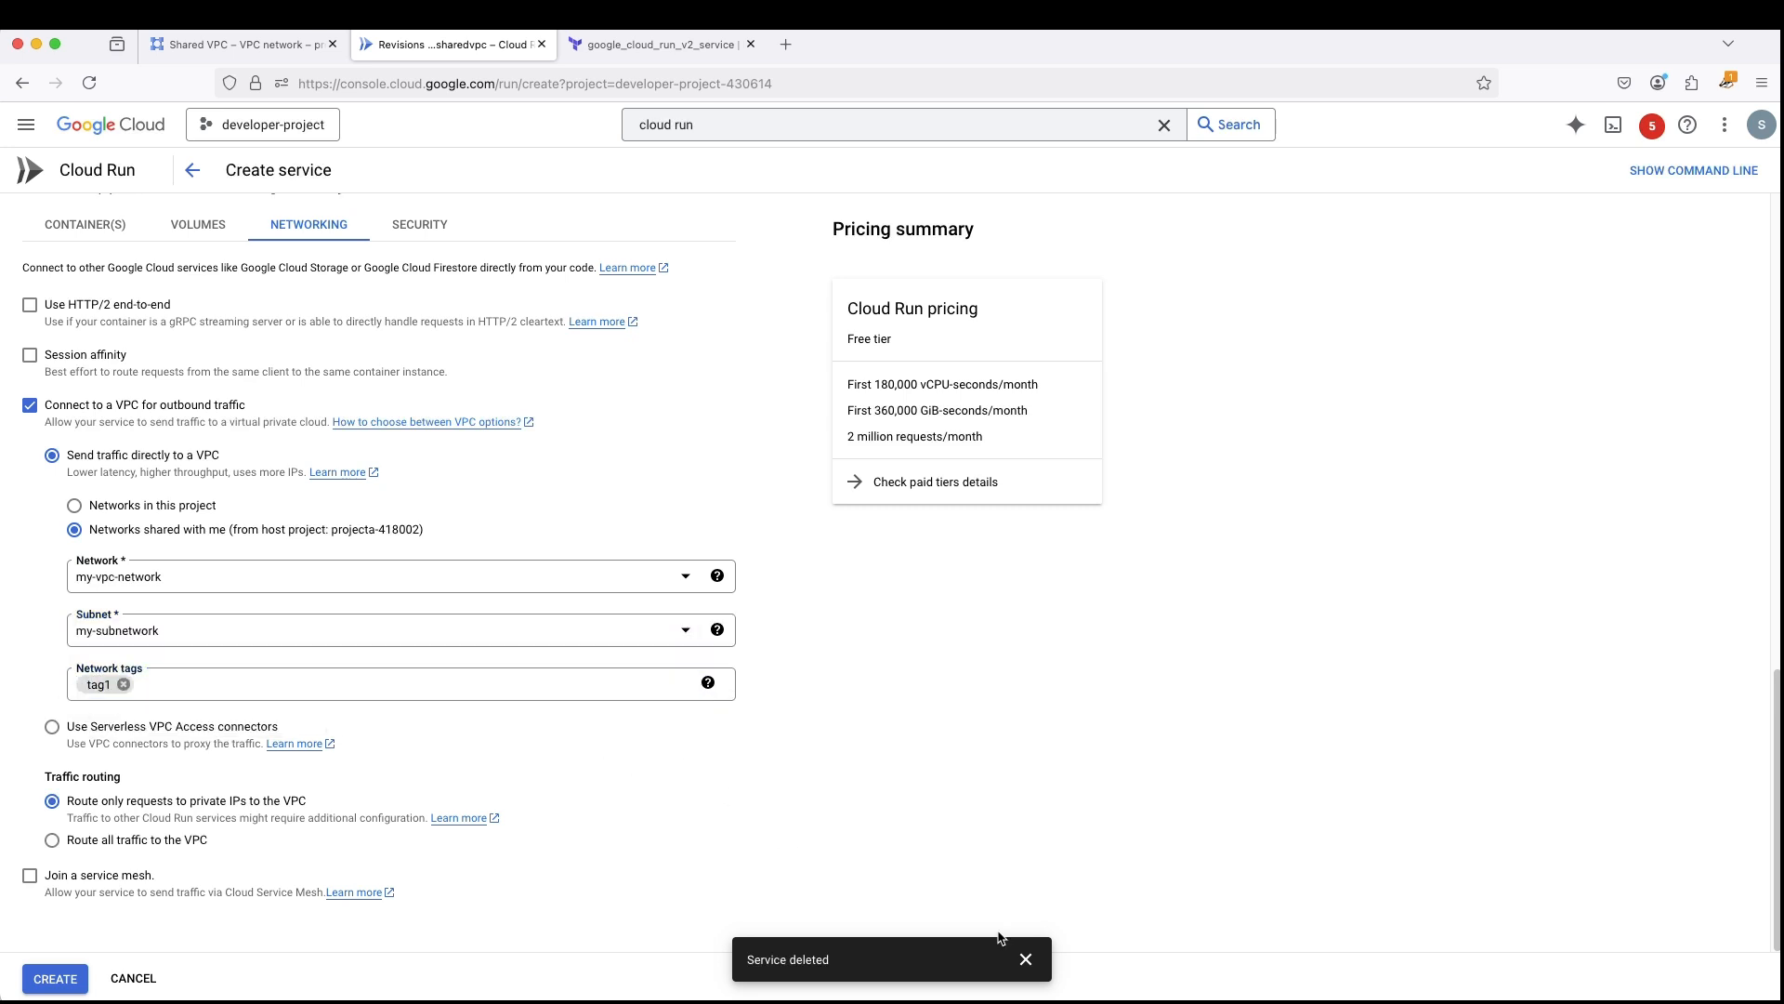
left_click(1026, 959)
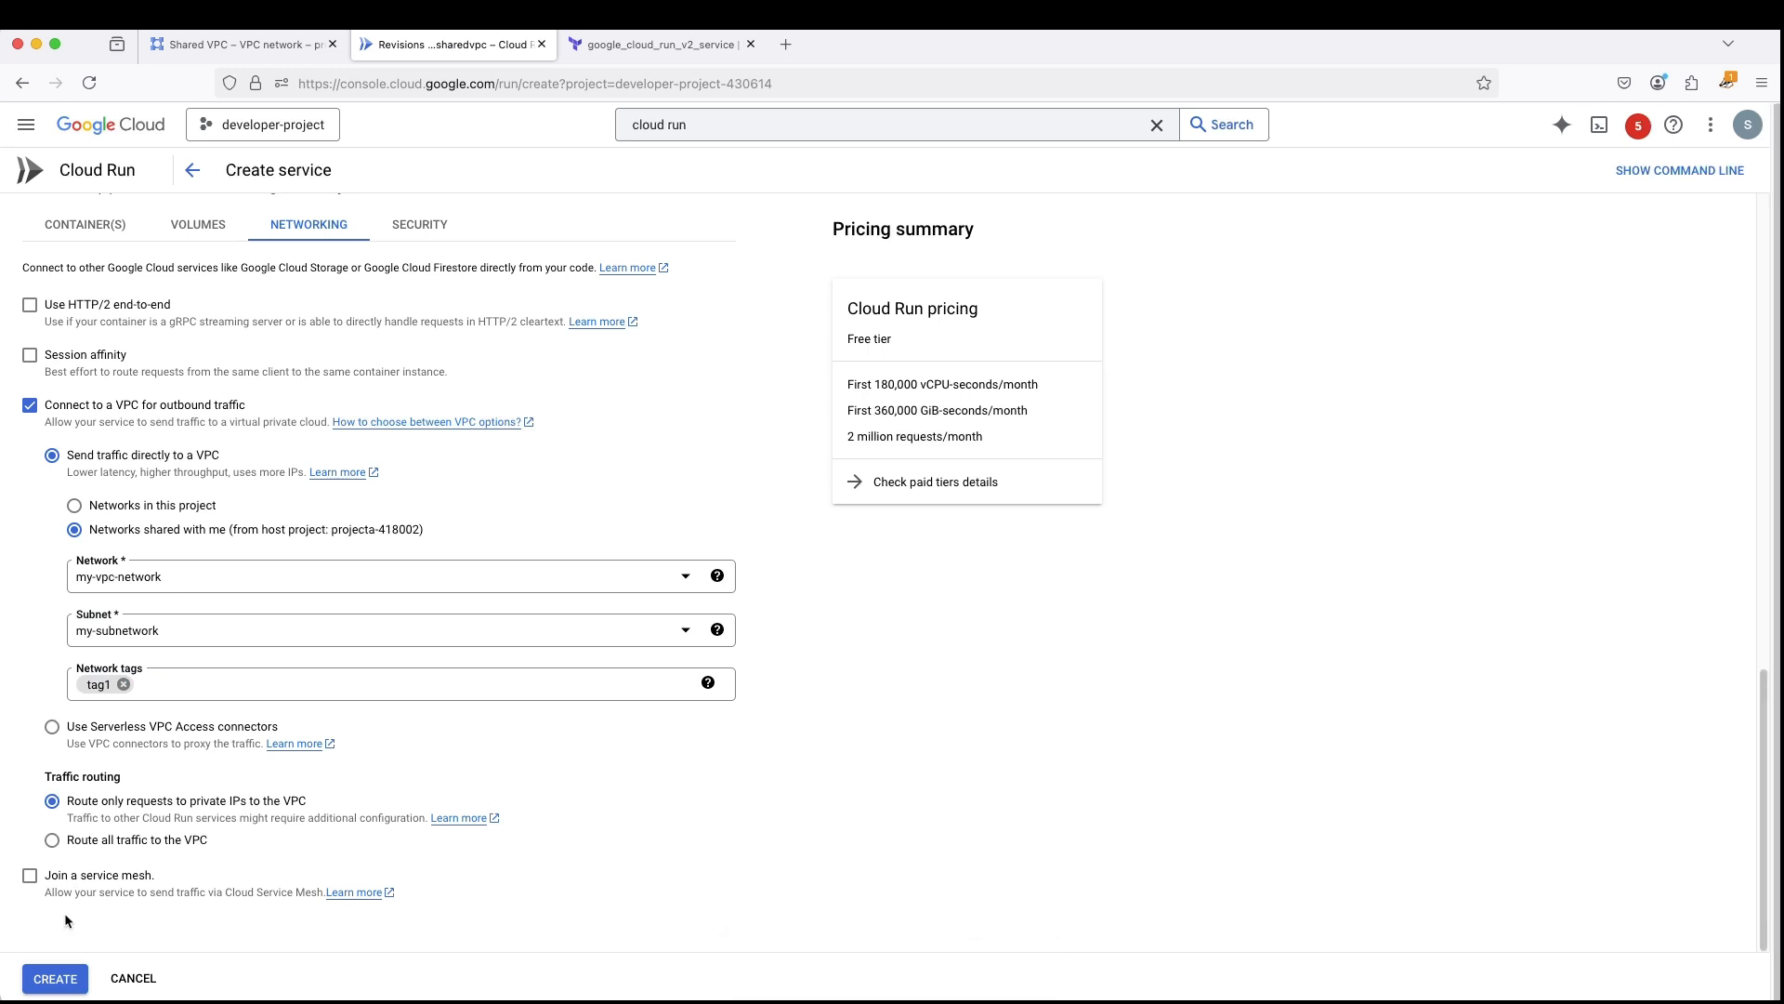
left_click(51, 980)
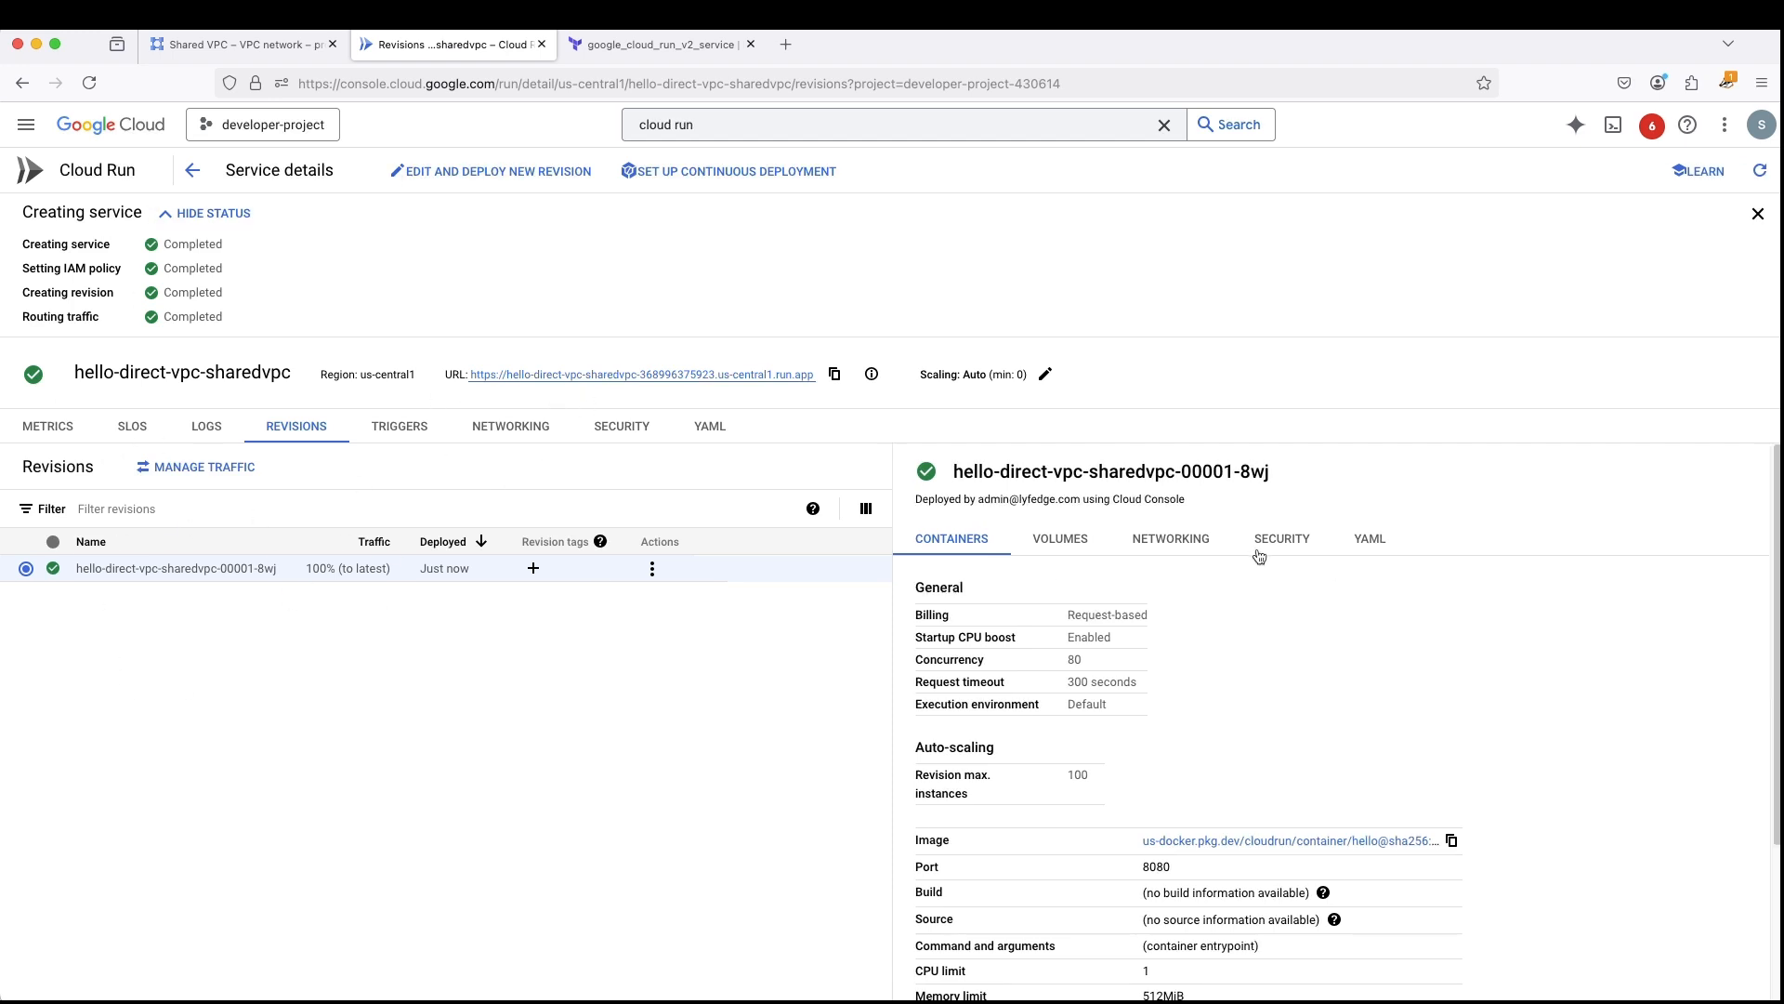
- Examine the new revision's networking details and compare the network's host project with projectA's ID in the project list
left_click(1153, 541)
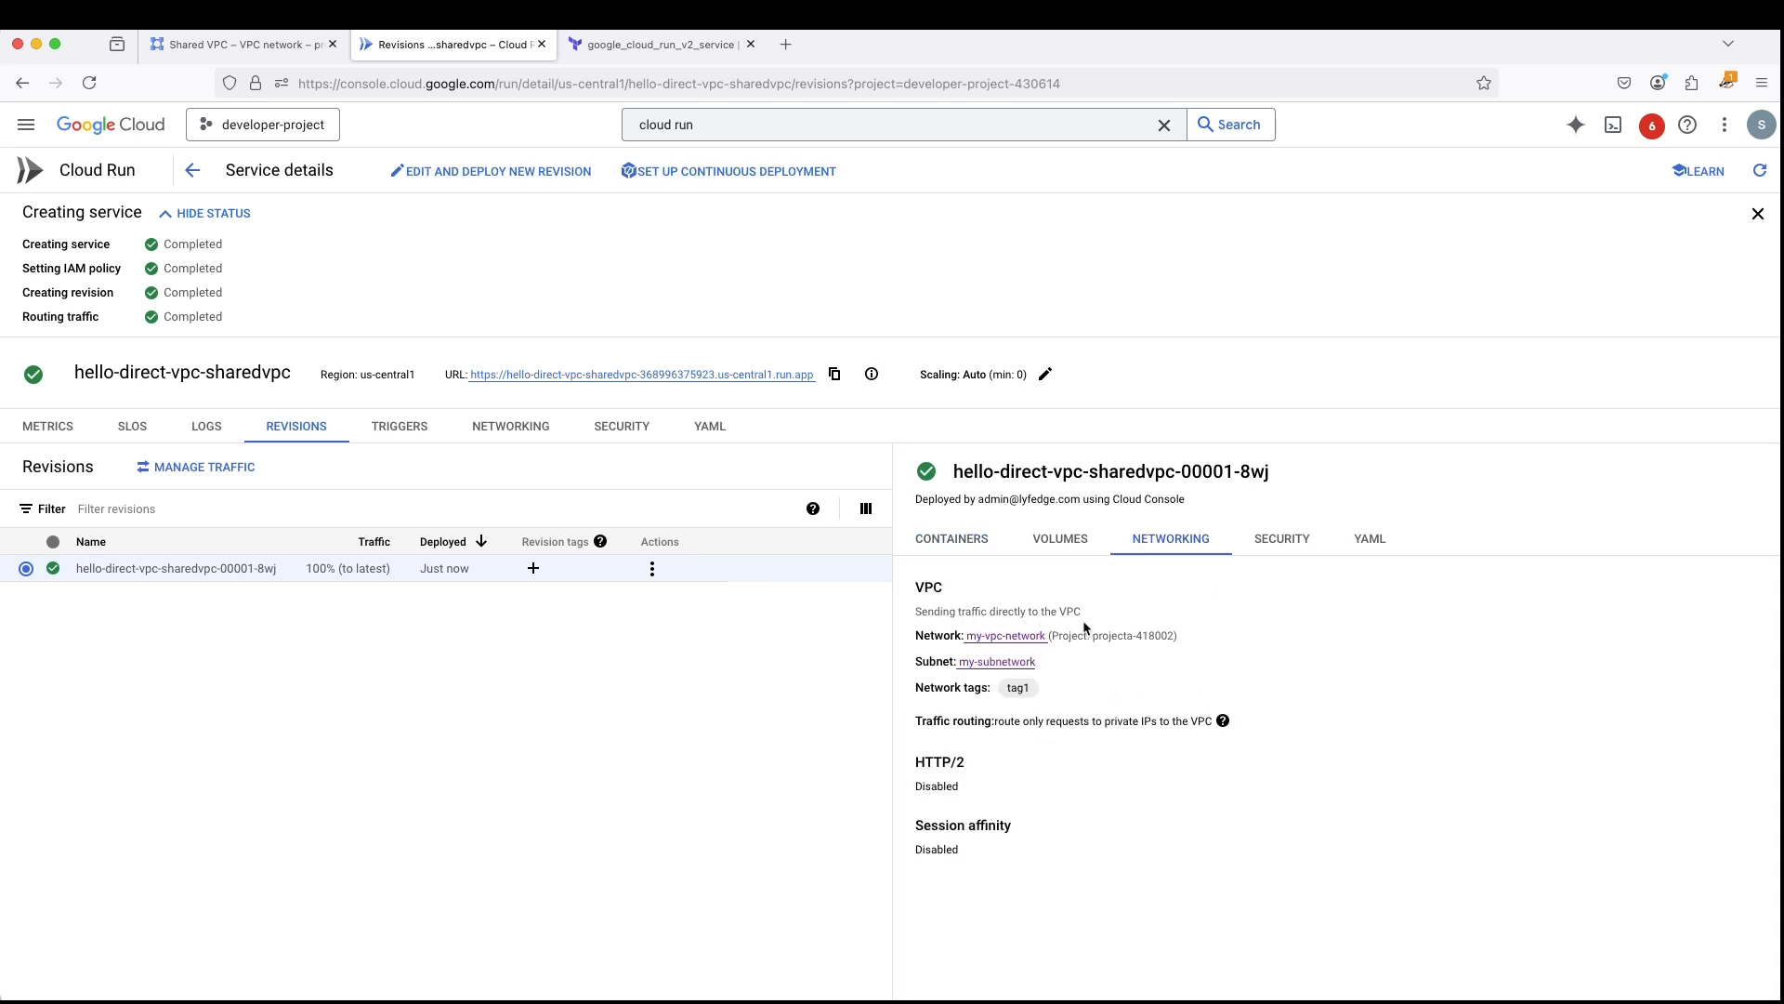
left_click_drag(1059, 635, 1167, 638)
left_click(237, 43)
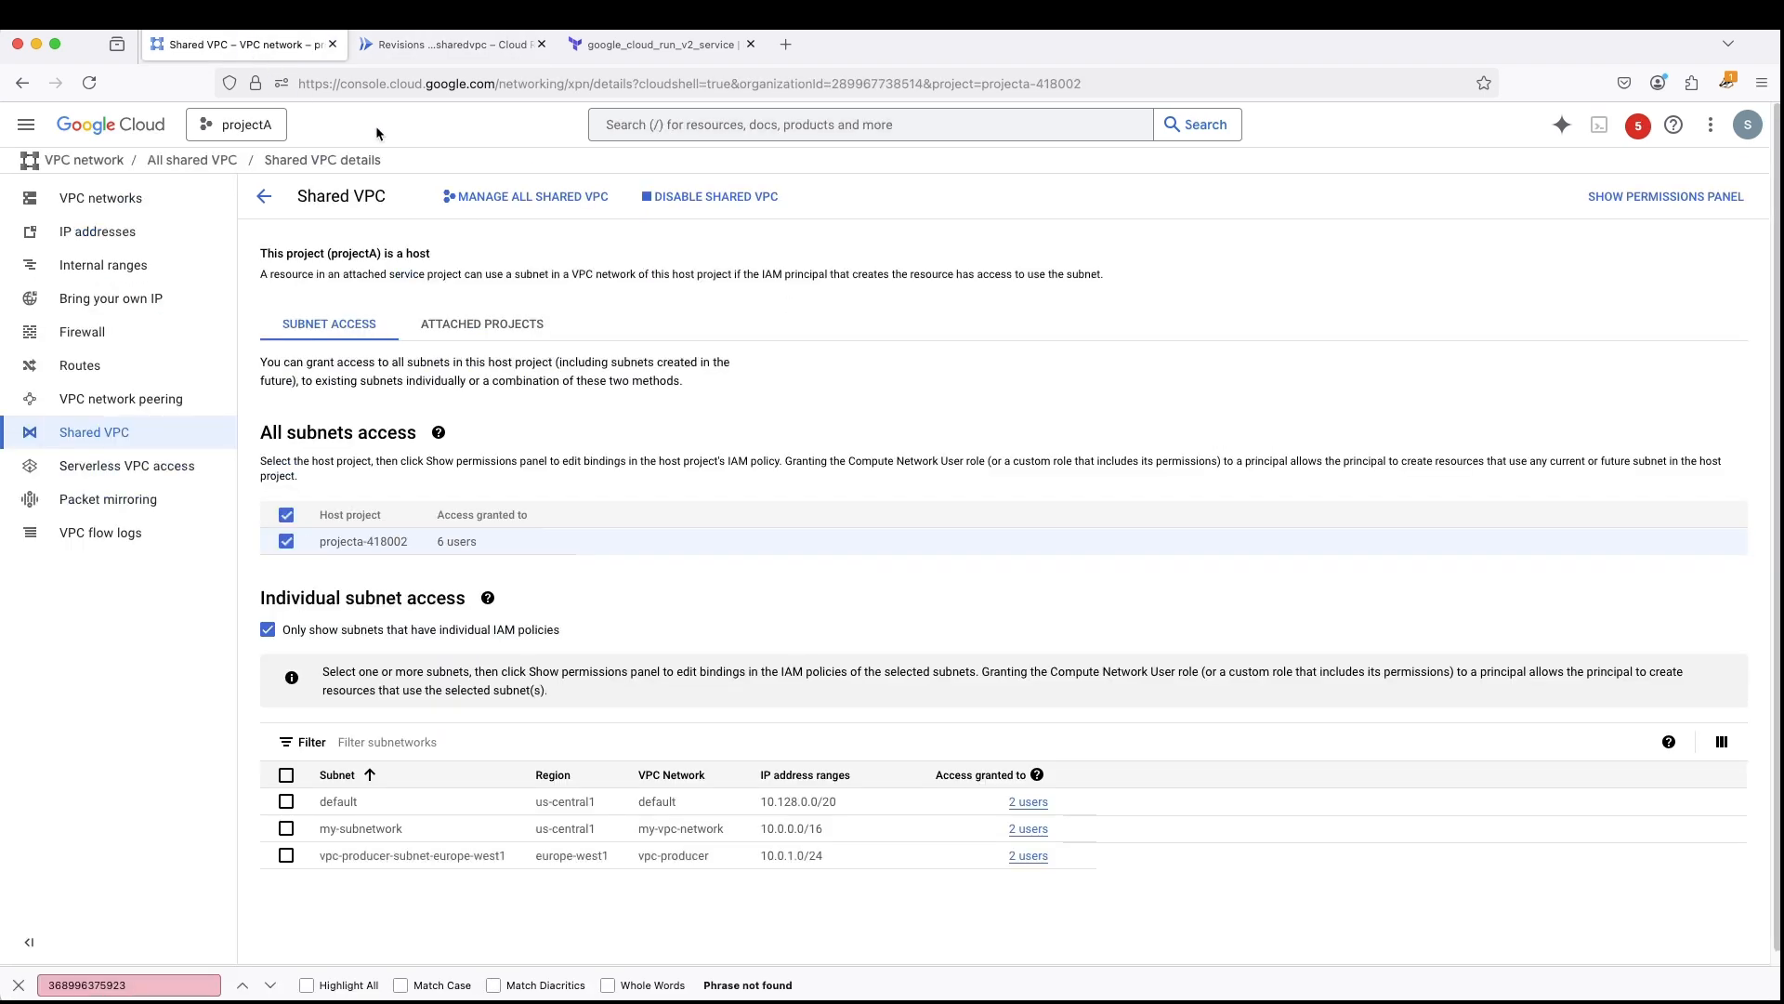
left_click(240, 124)
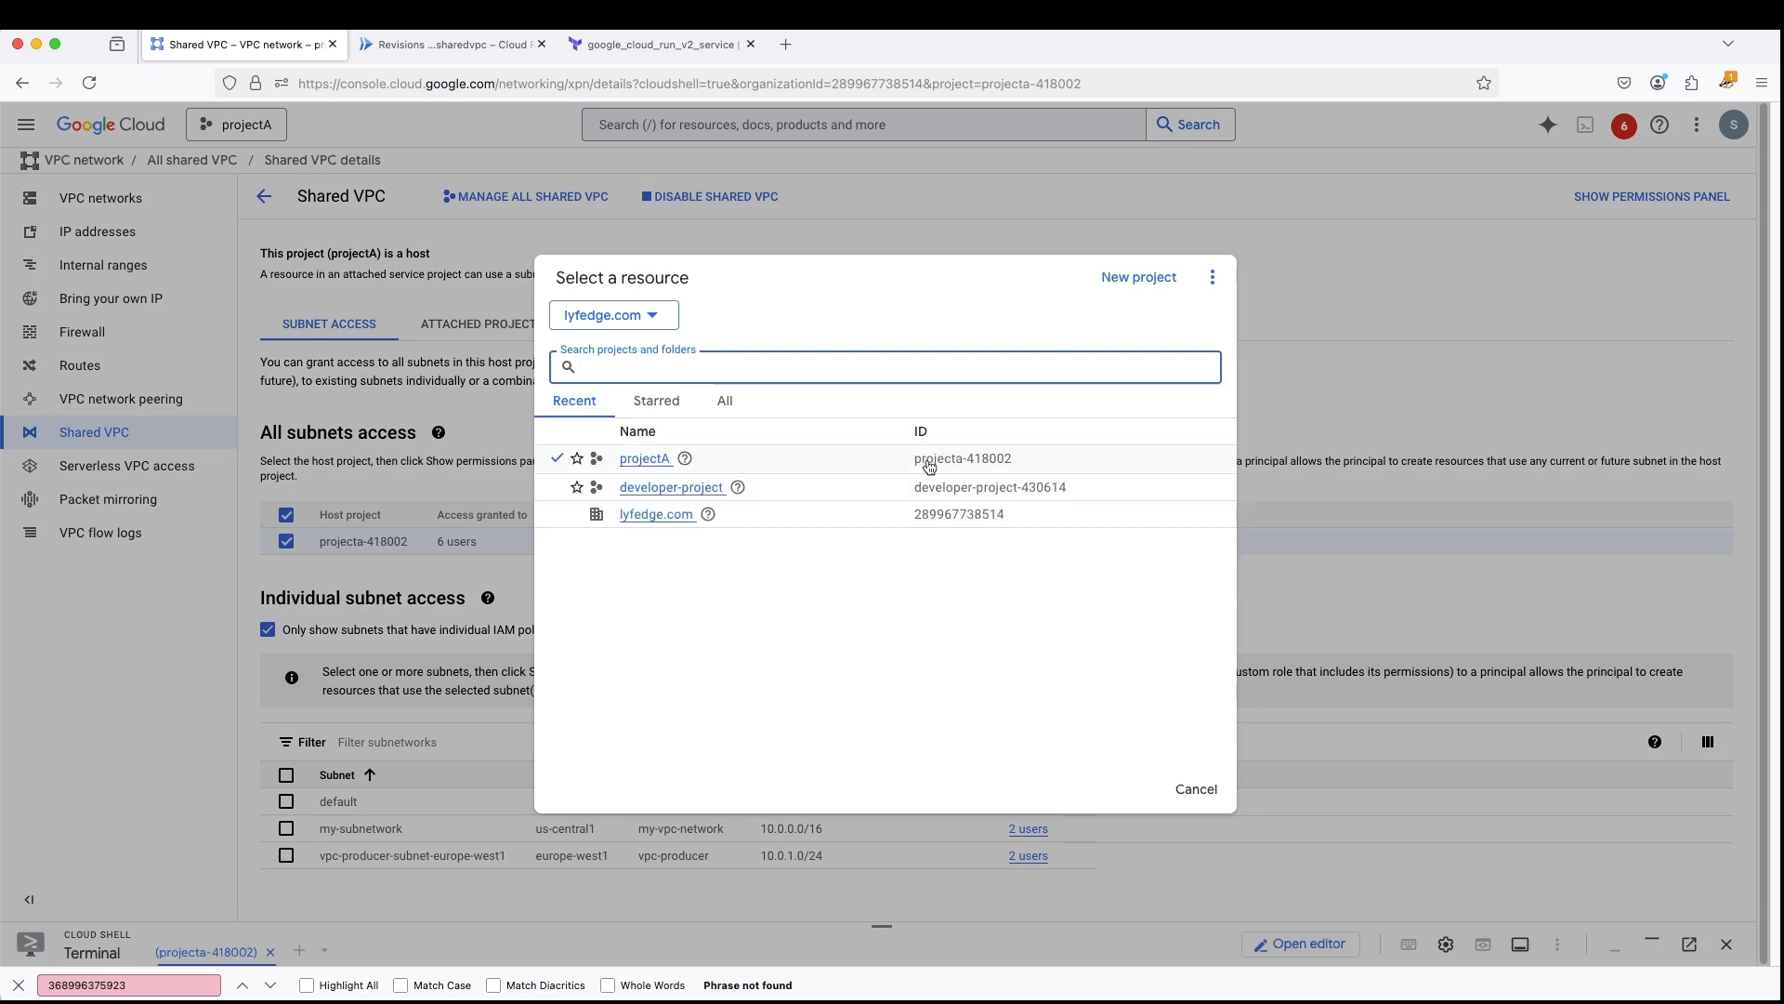
- Return to the Cloud Run services list and delete the hello-direct-vpc-sharedvpc service
left_click(431, 45)
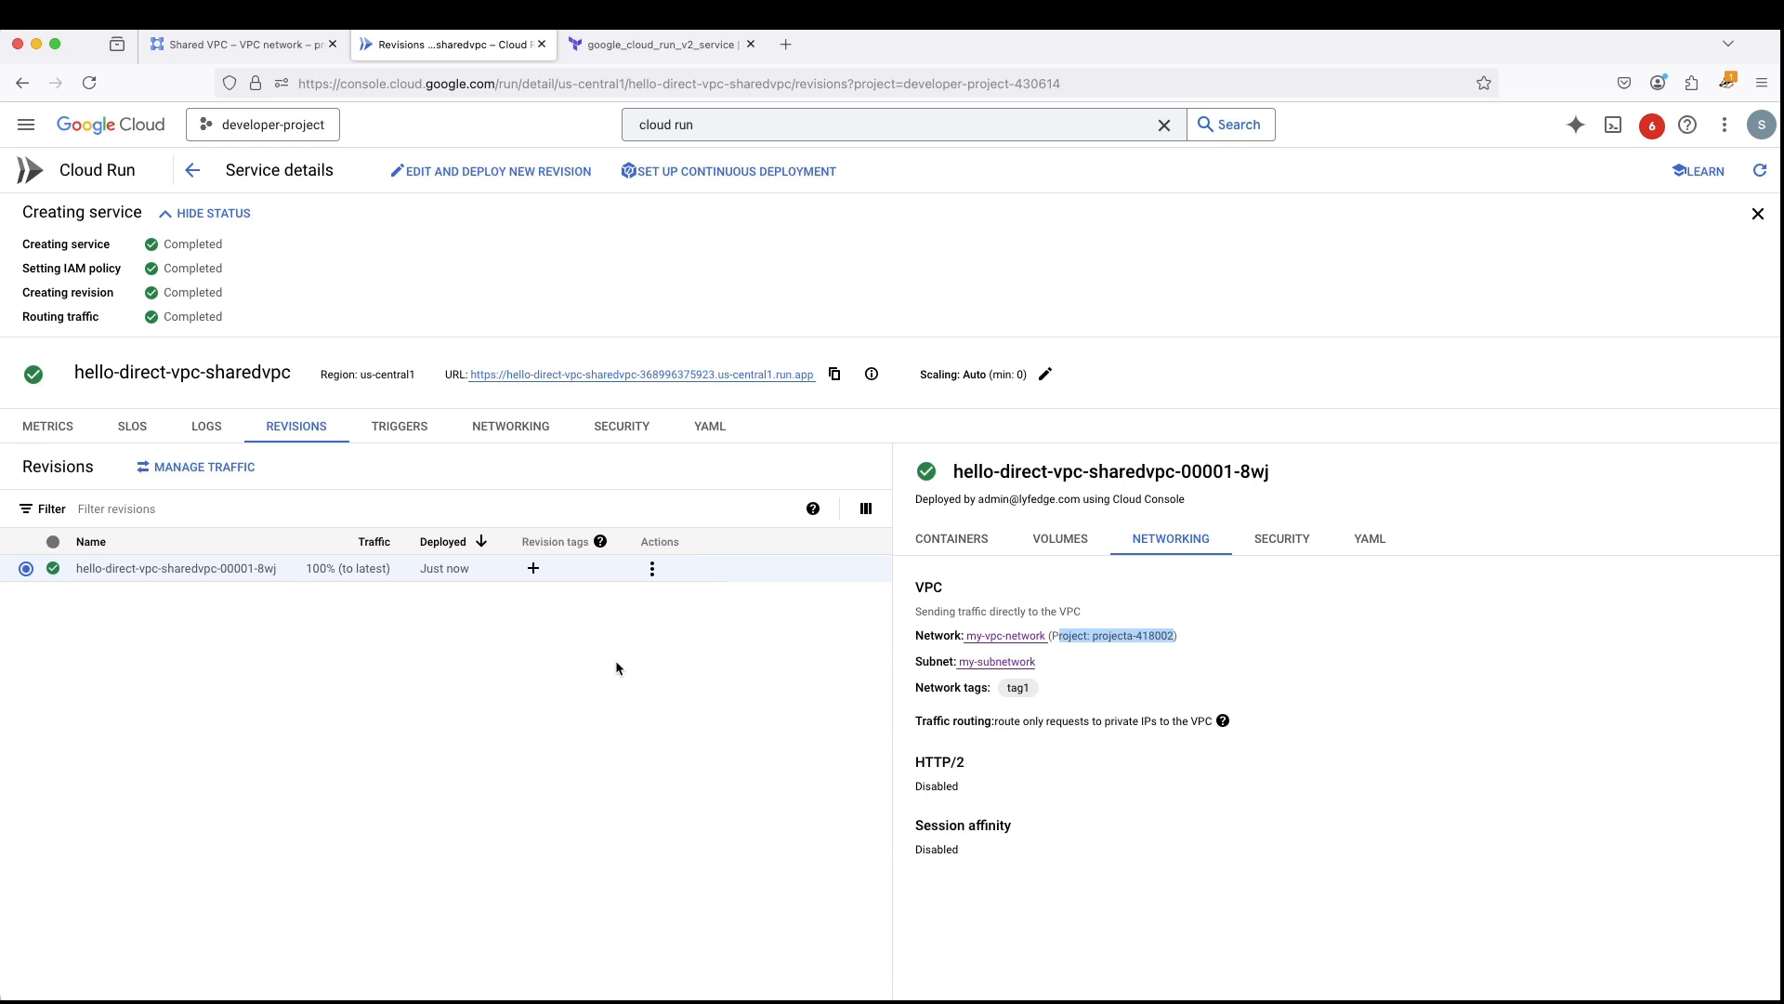
left_click(195, 173)
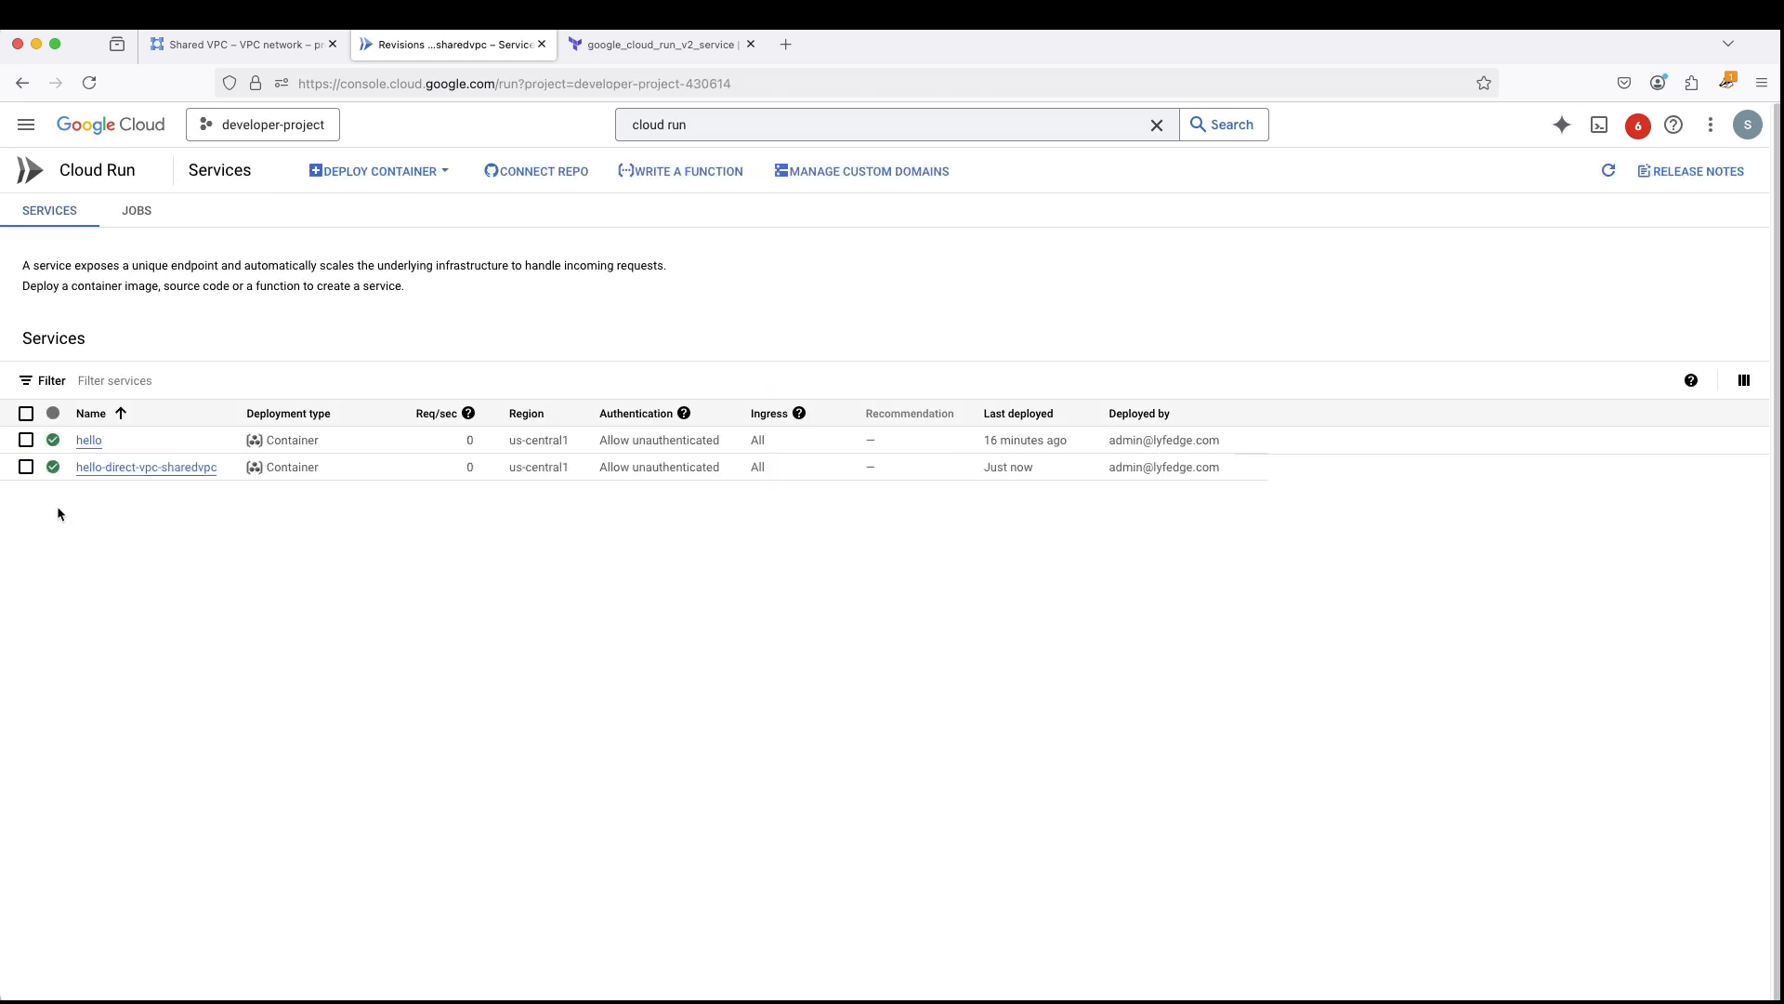
left_click(26, 467)
left_click(344, 341)
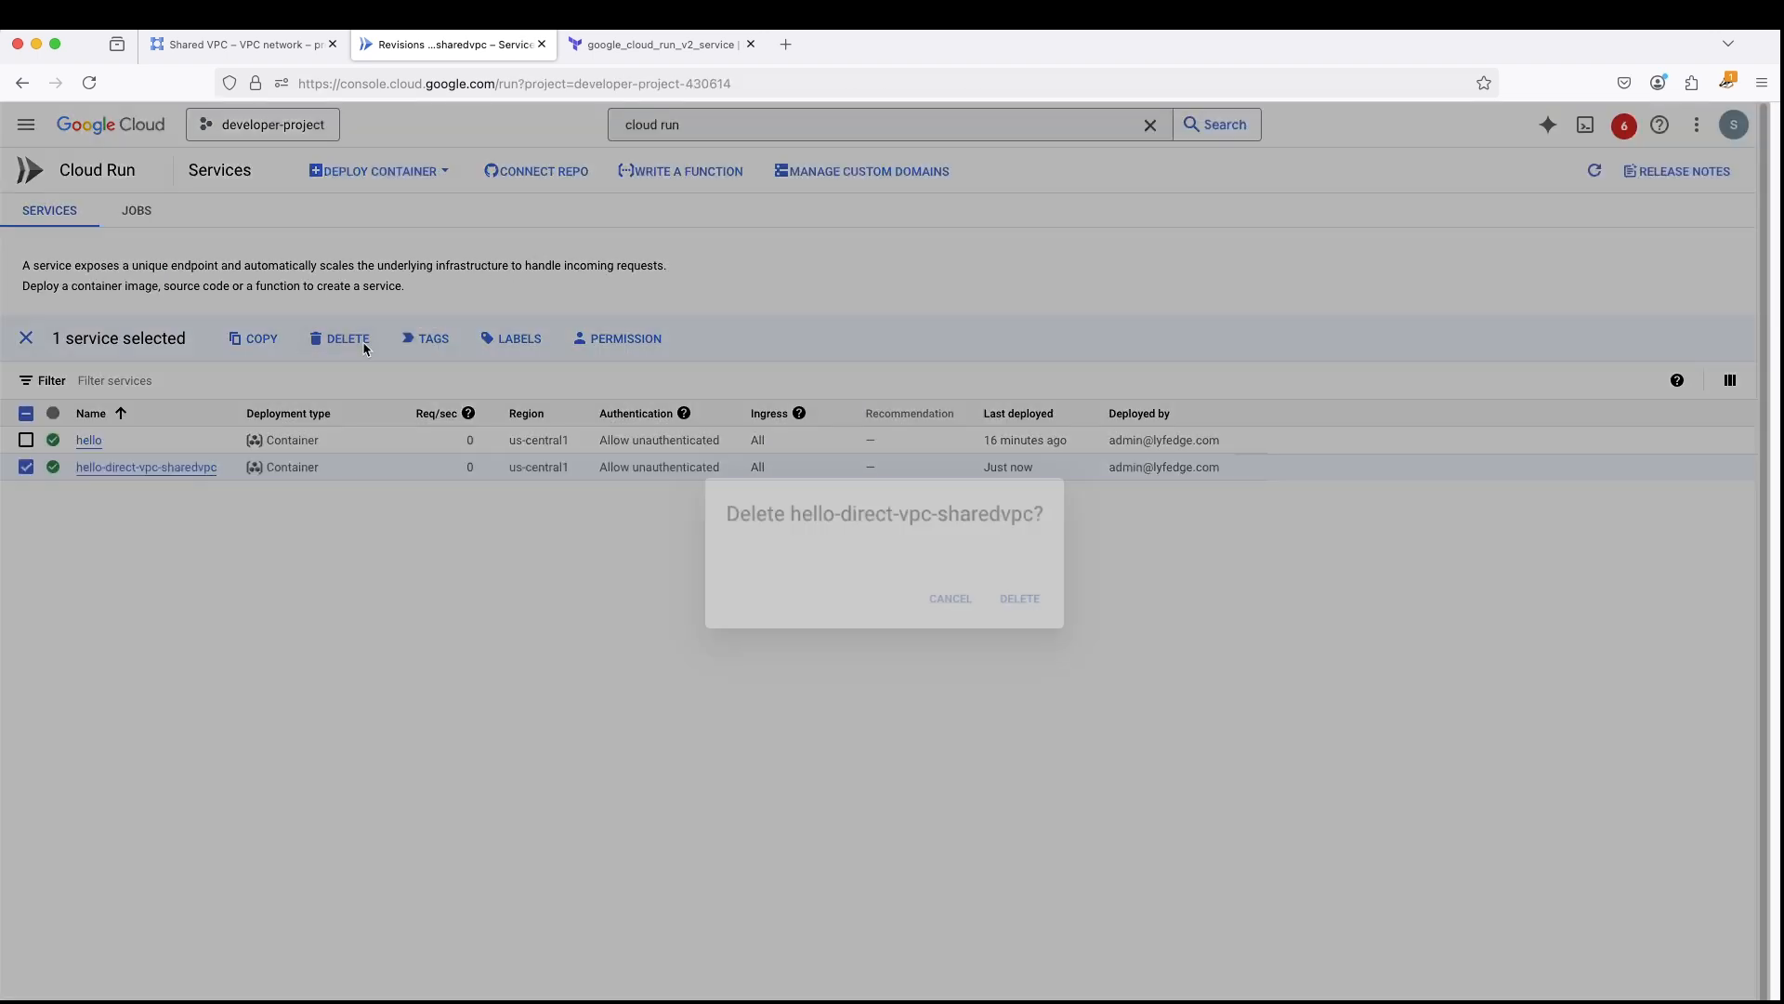
left_click(1039, 603)
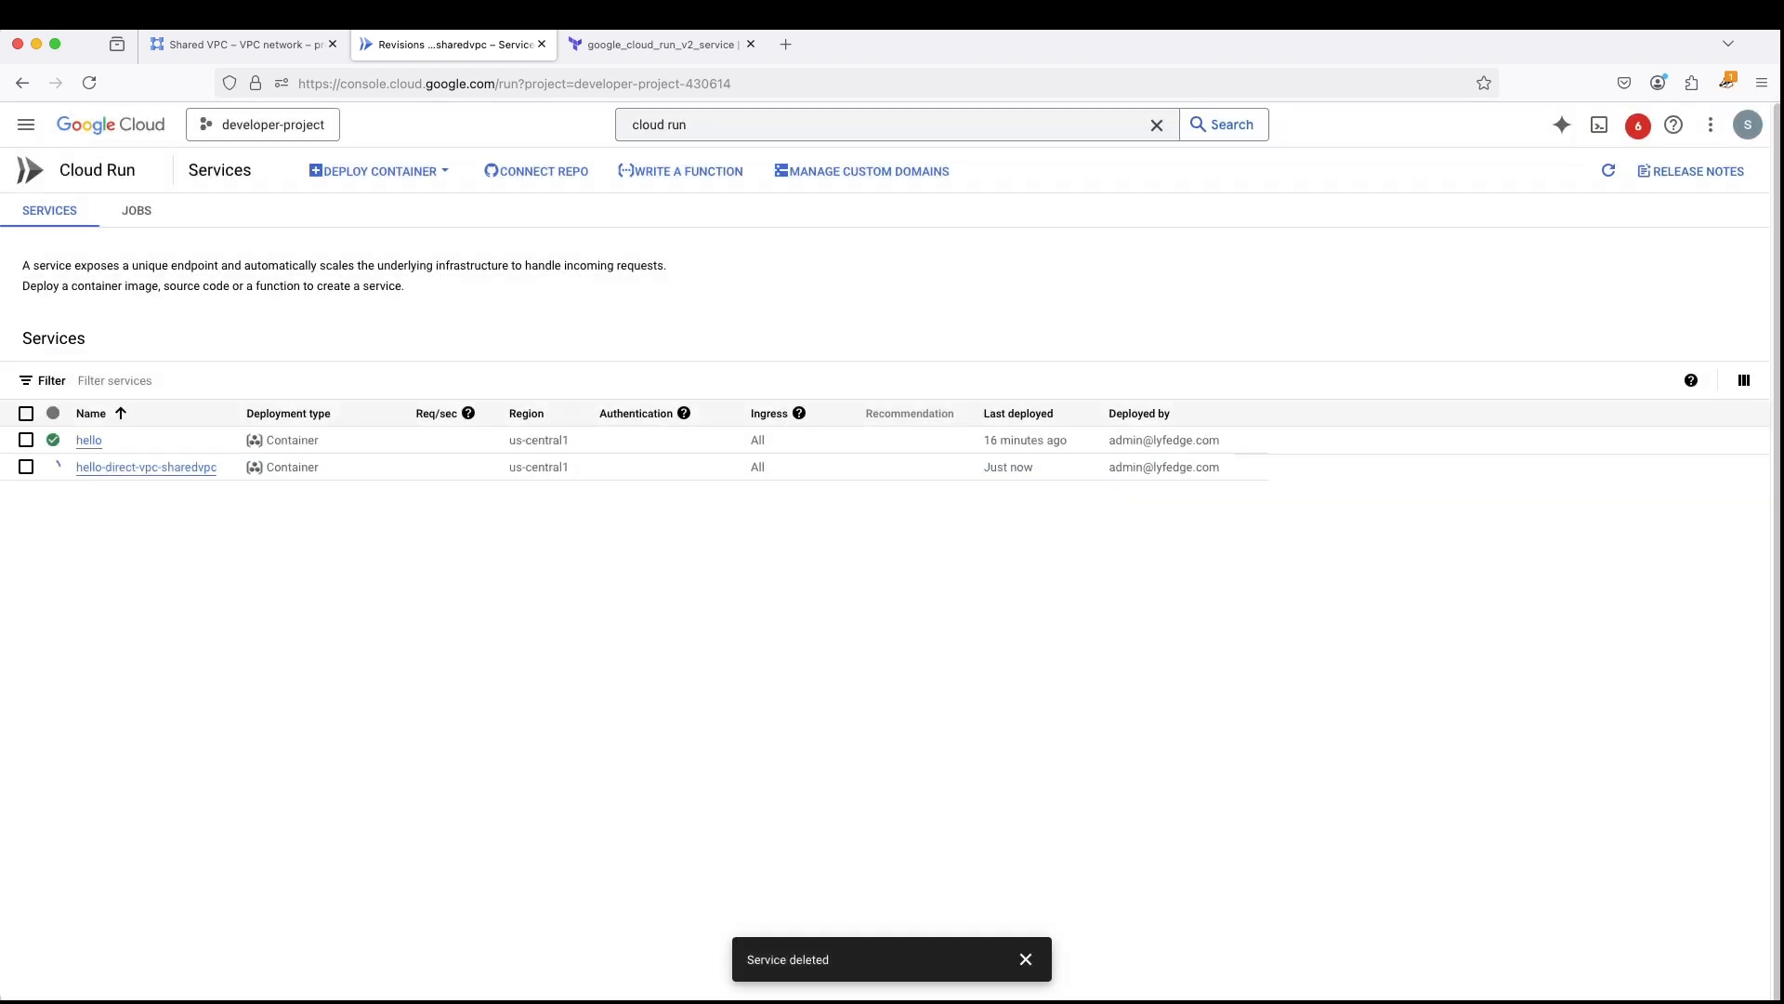
- Delete the remaining hello service from the Cloud Run services list
left_click(26, 439)
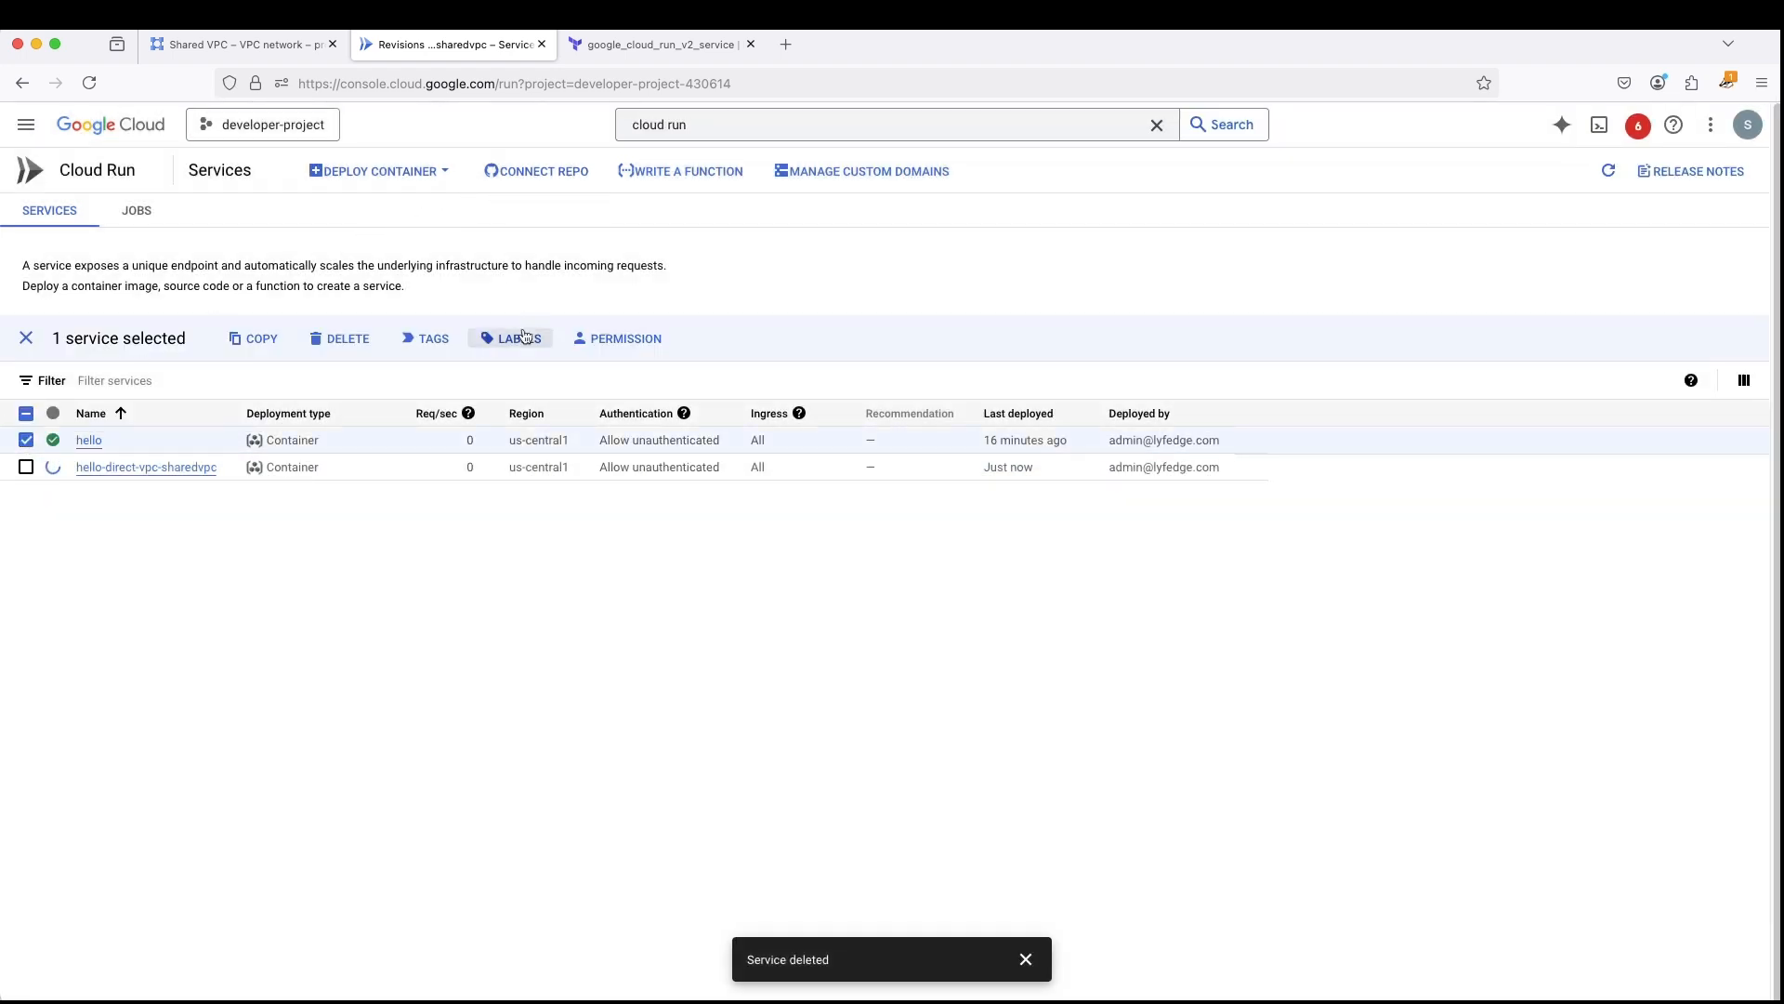
left_click(344, 338)
left_click(926, 602)
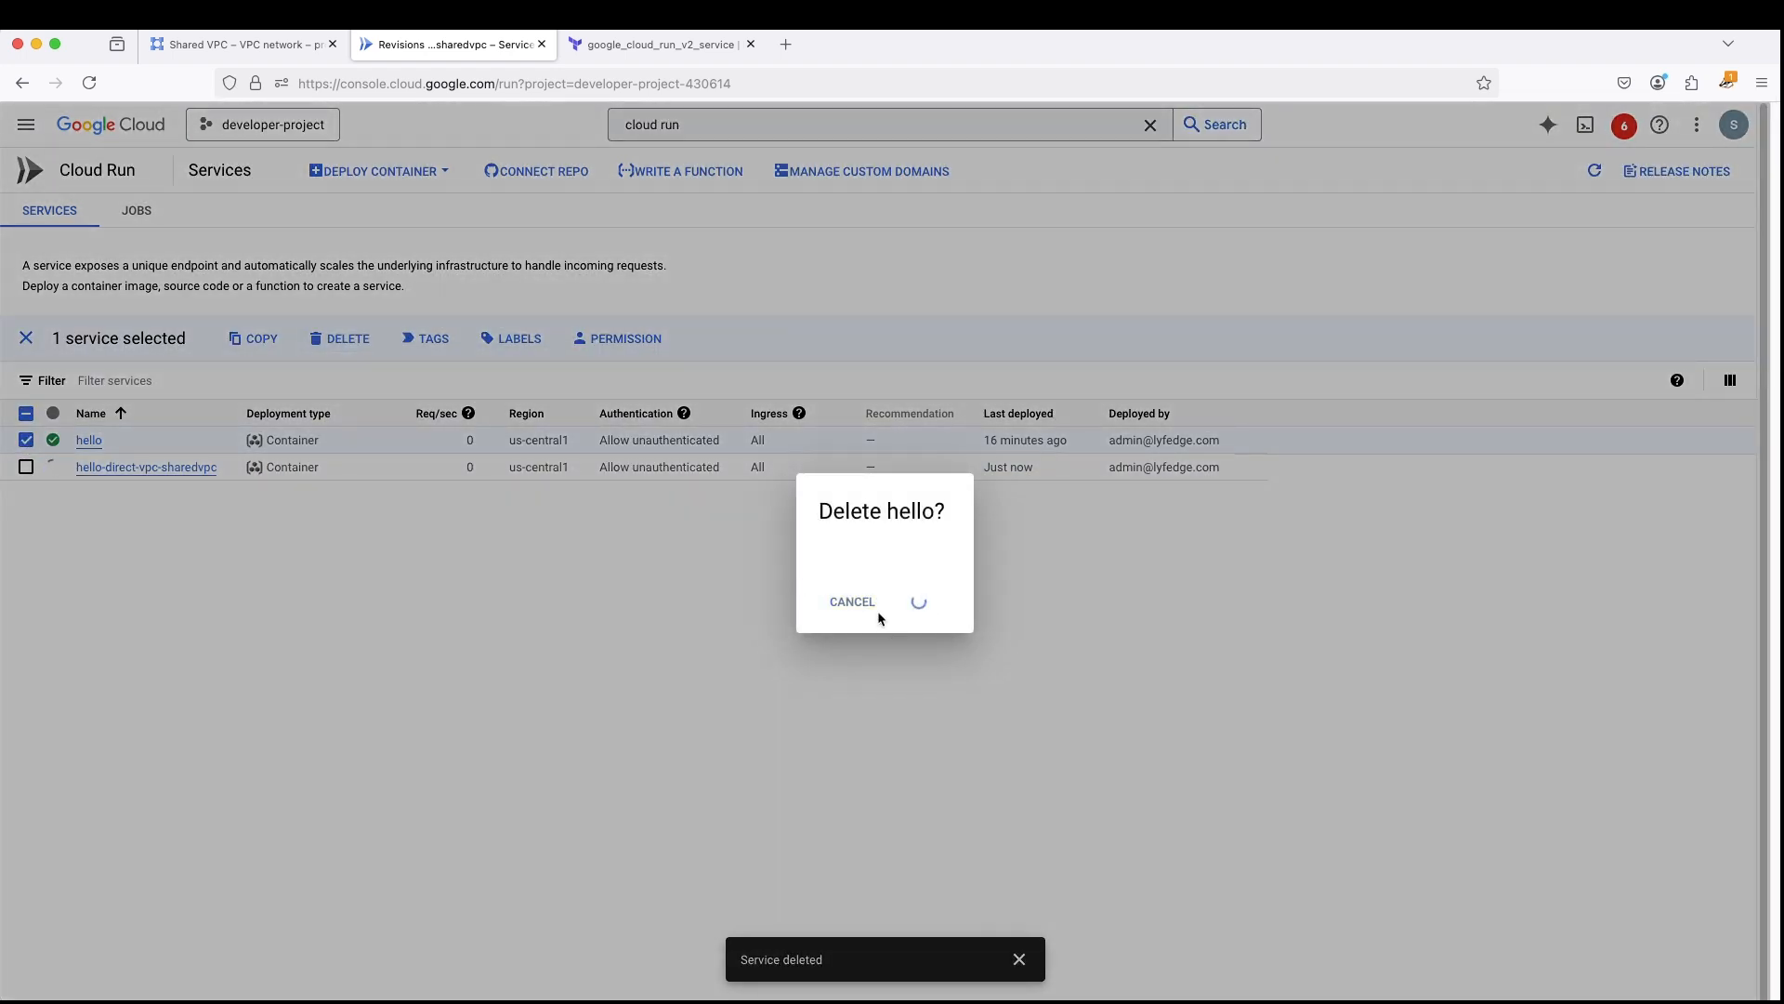
mouse_move(706, 424)
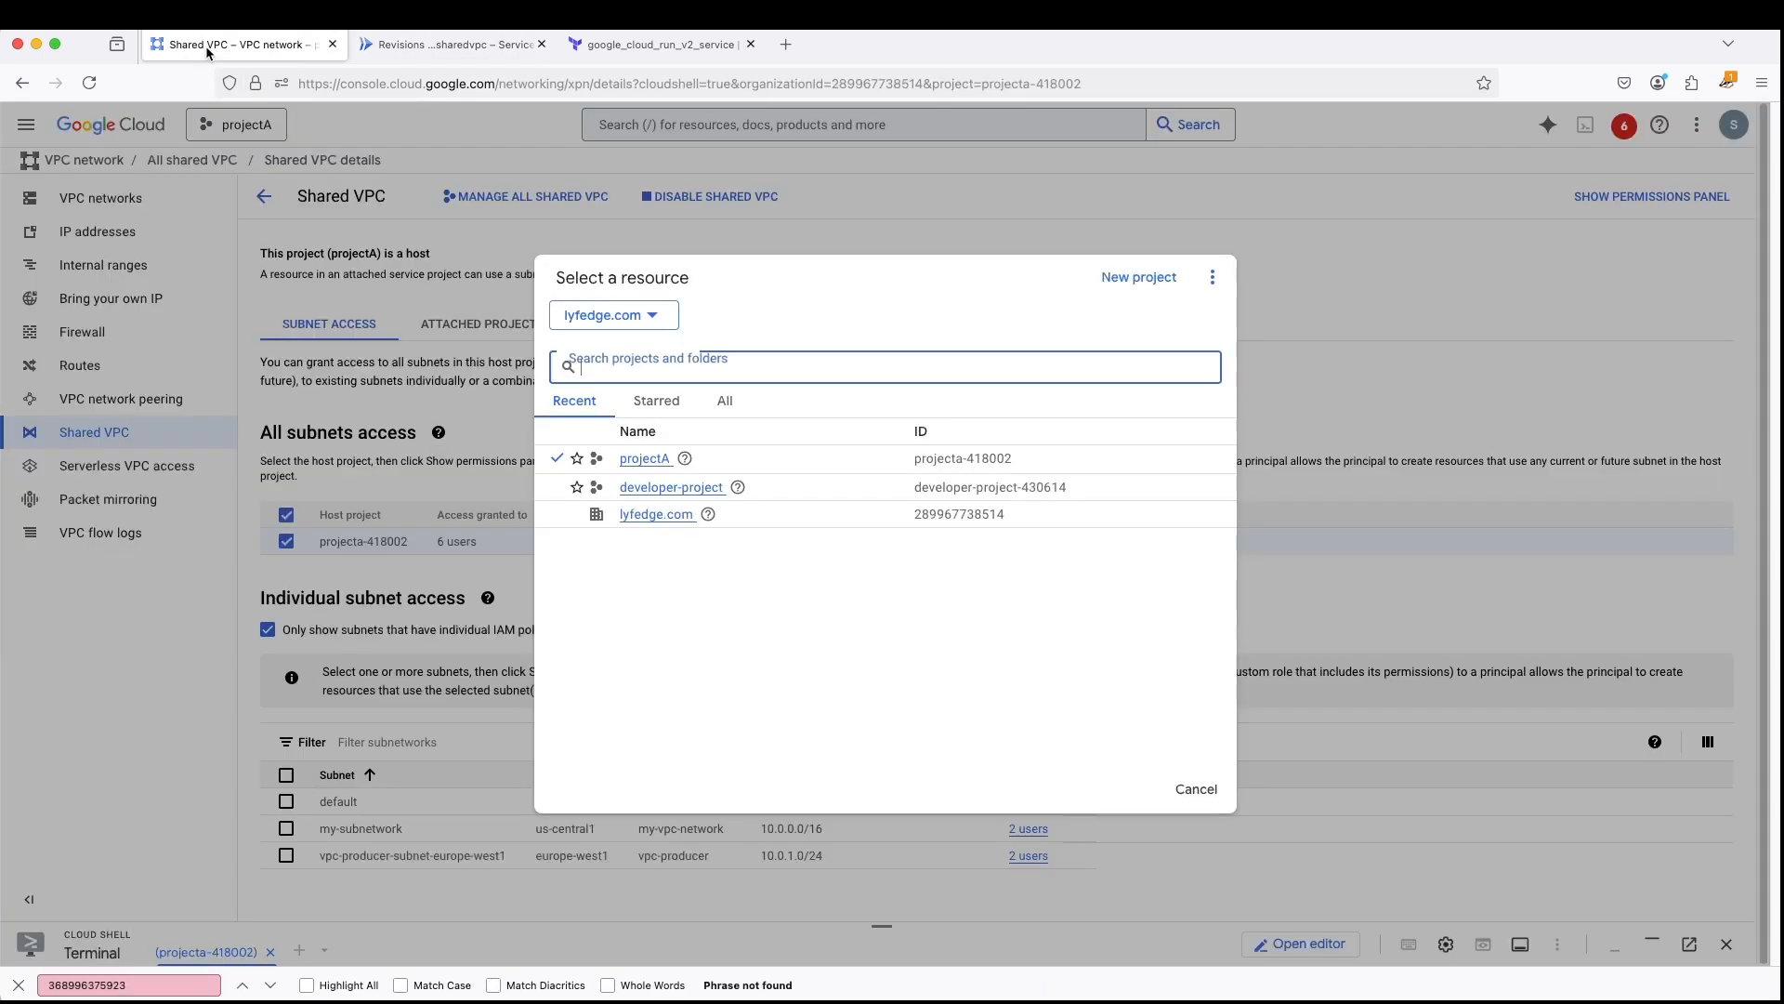
- Switch to the Excalidraw diagram and view the drawing of Cloud Run reaching the Shared VPC through a VPC access connector
left_click(204, 46)
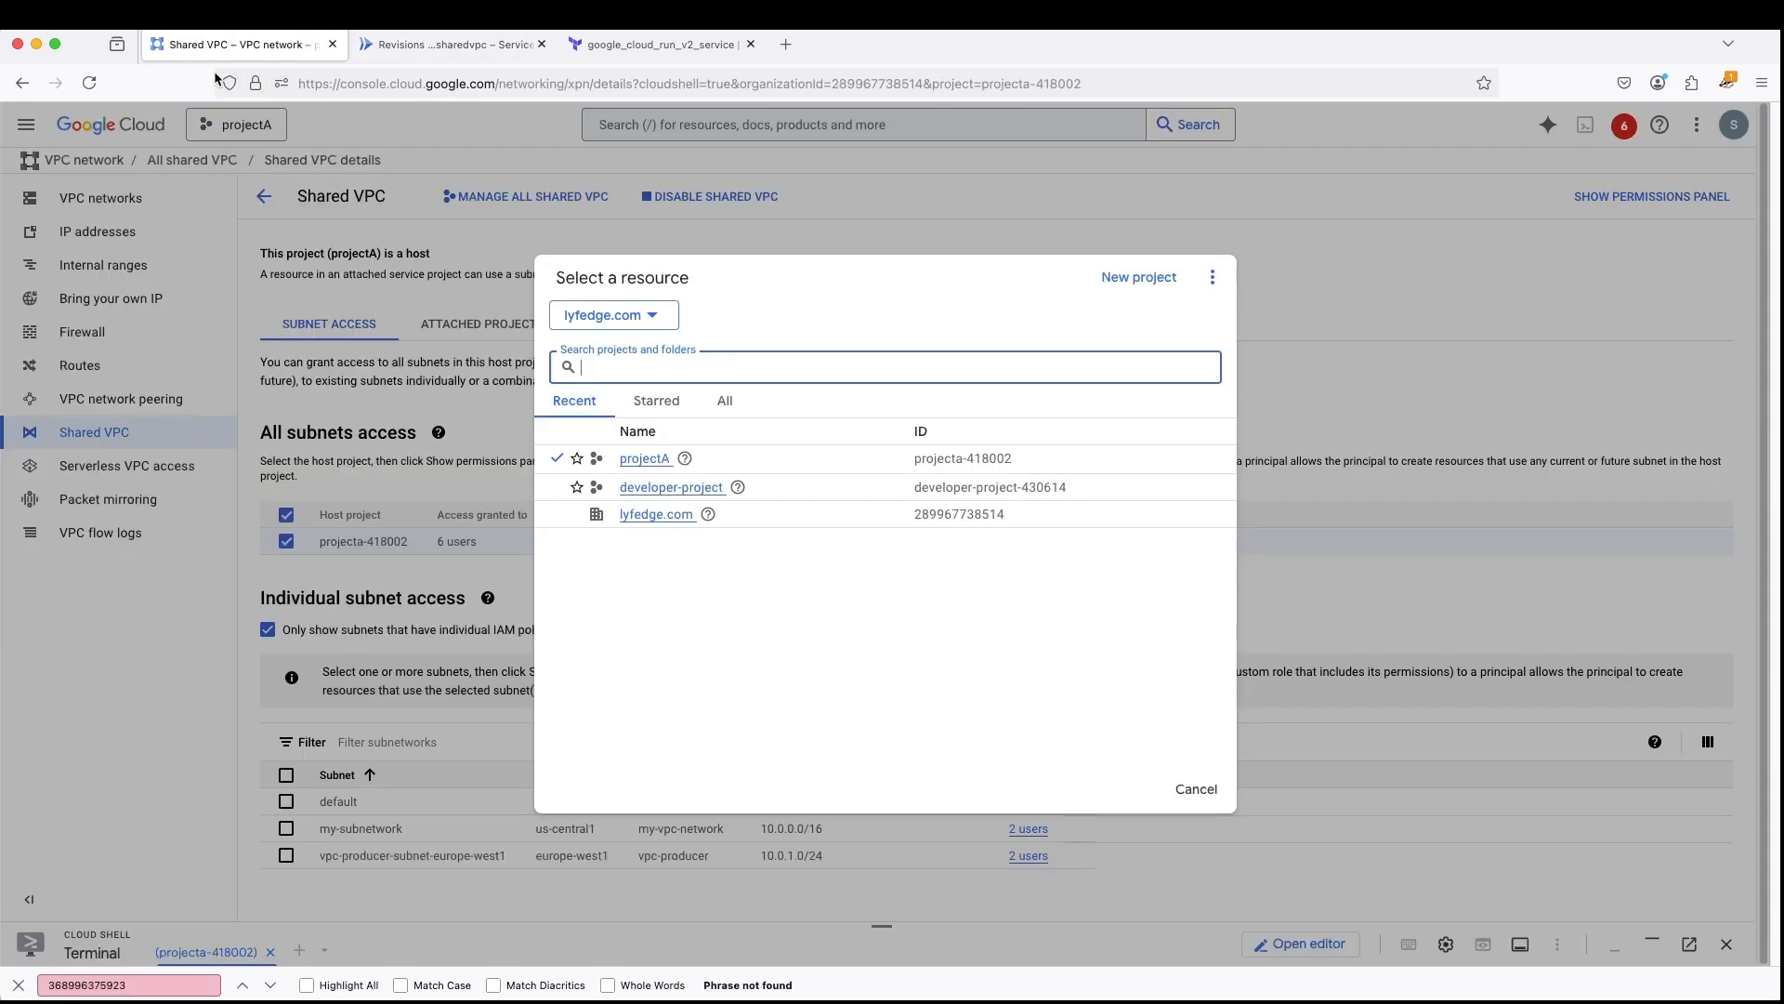
left_click(462, 47)
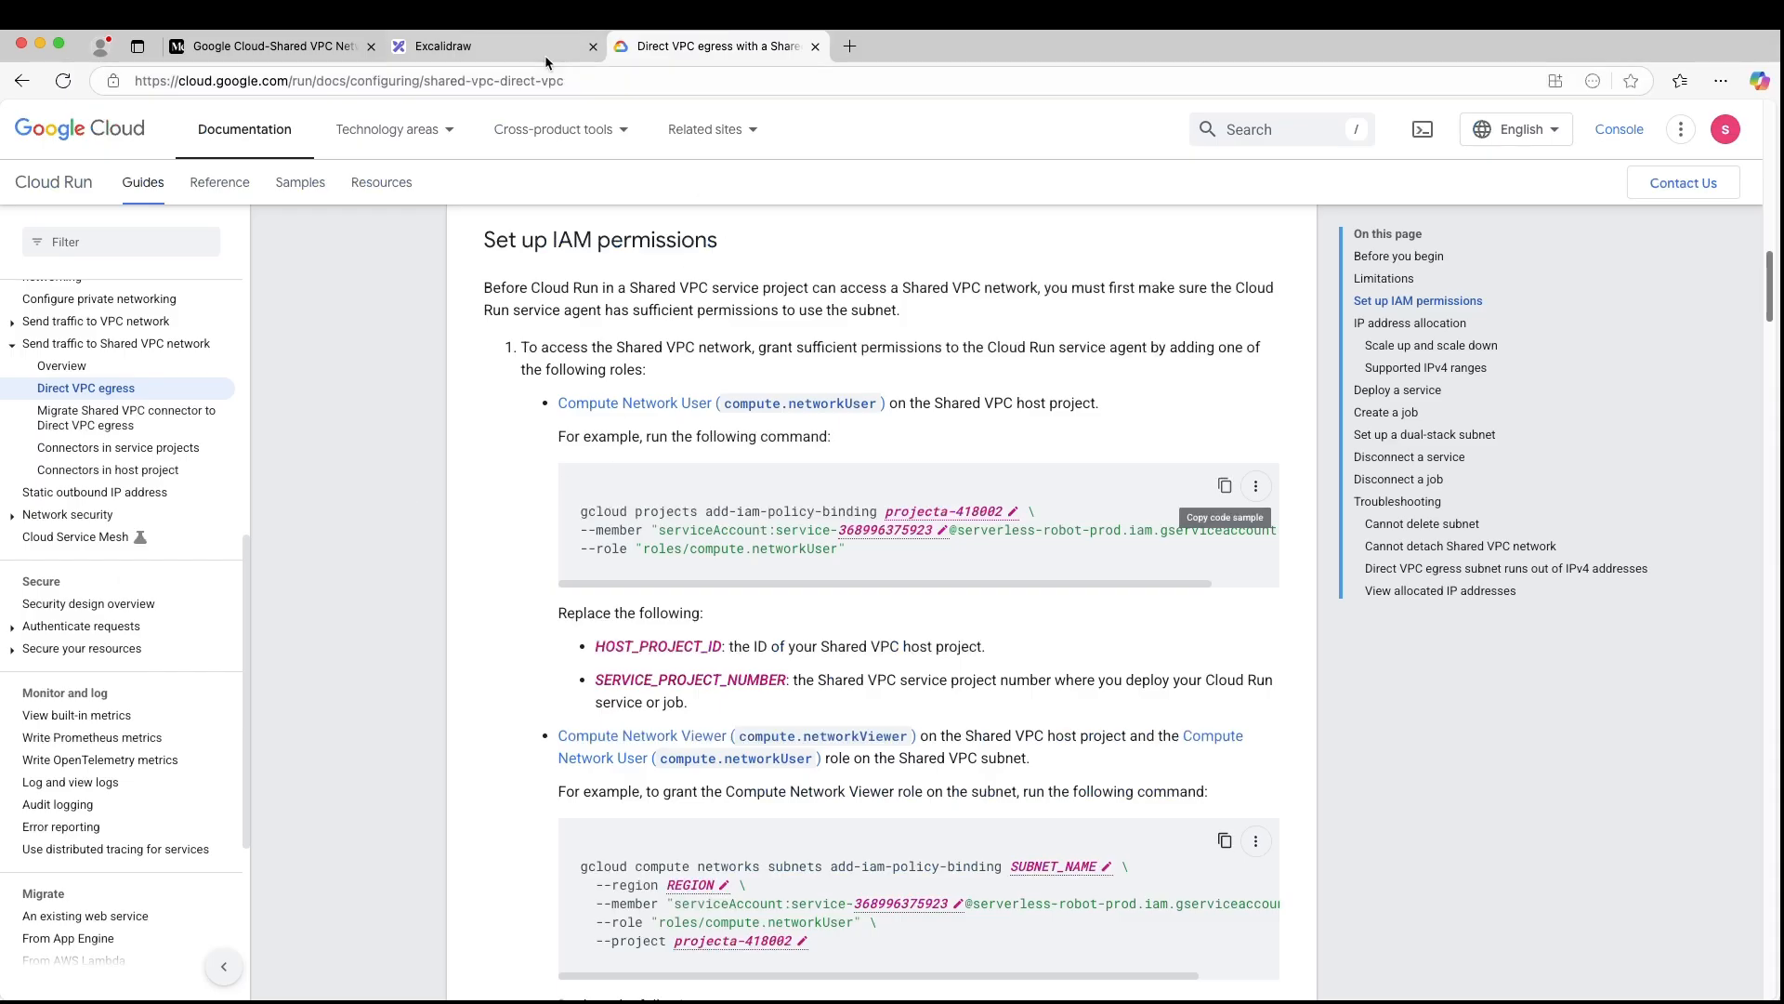
left_click(478, 50)
scroll(744, 545, "down", 8)
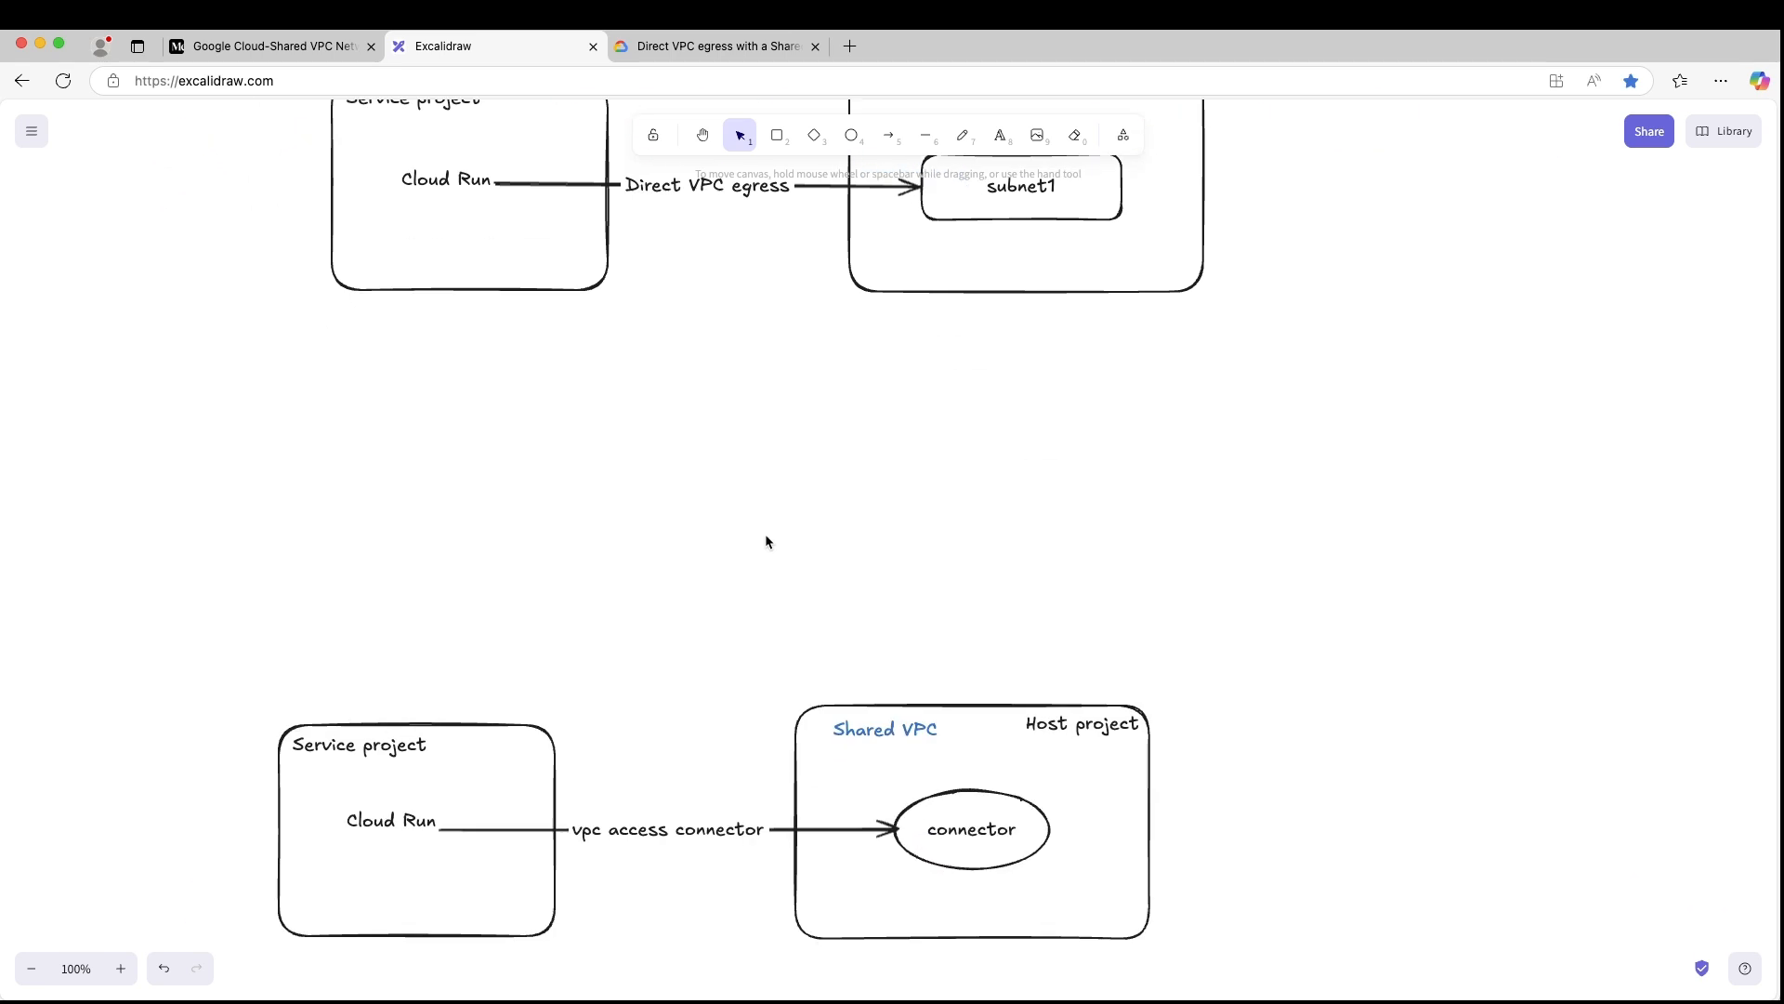
scroll(766, 522, "up", 1)
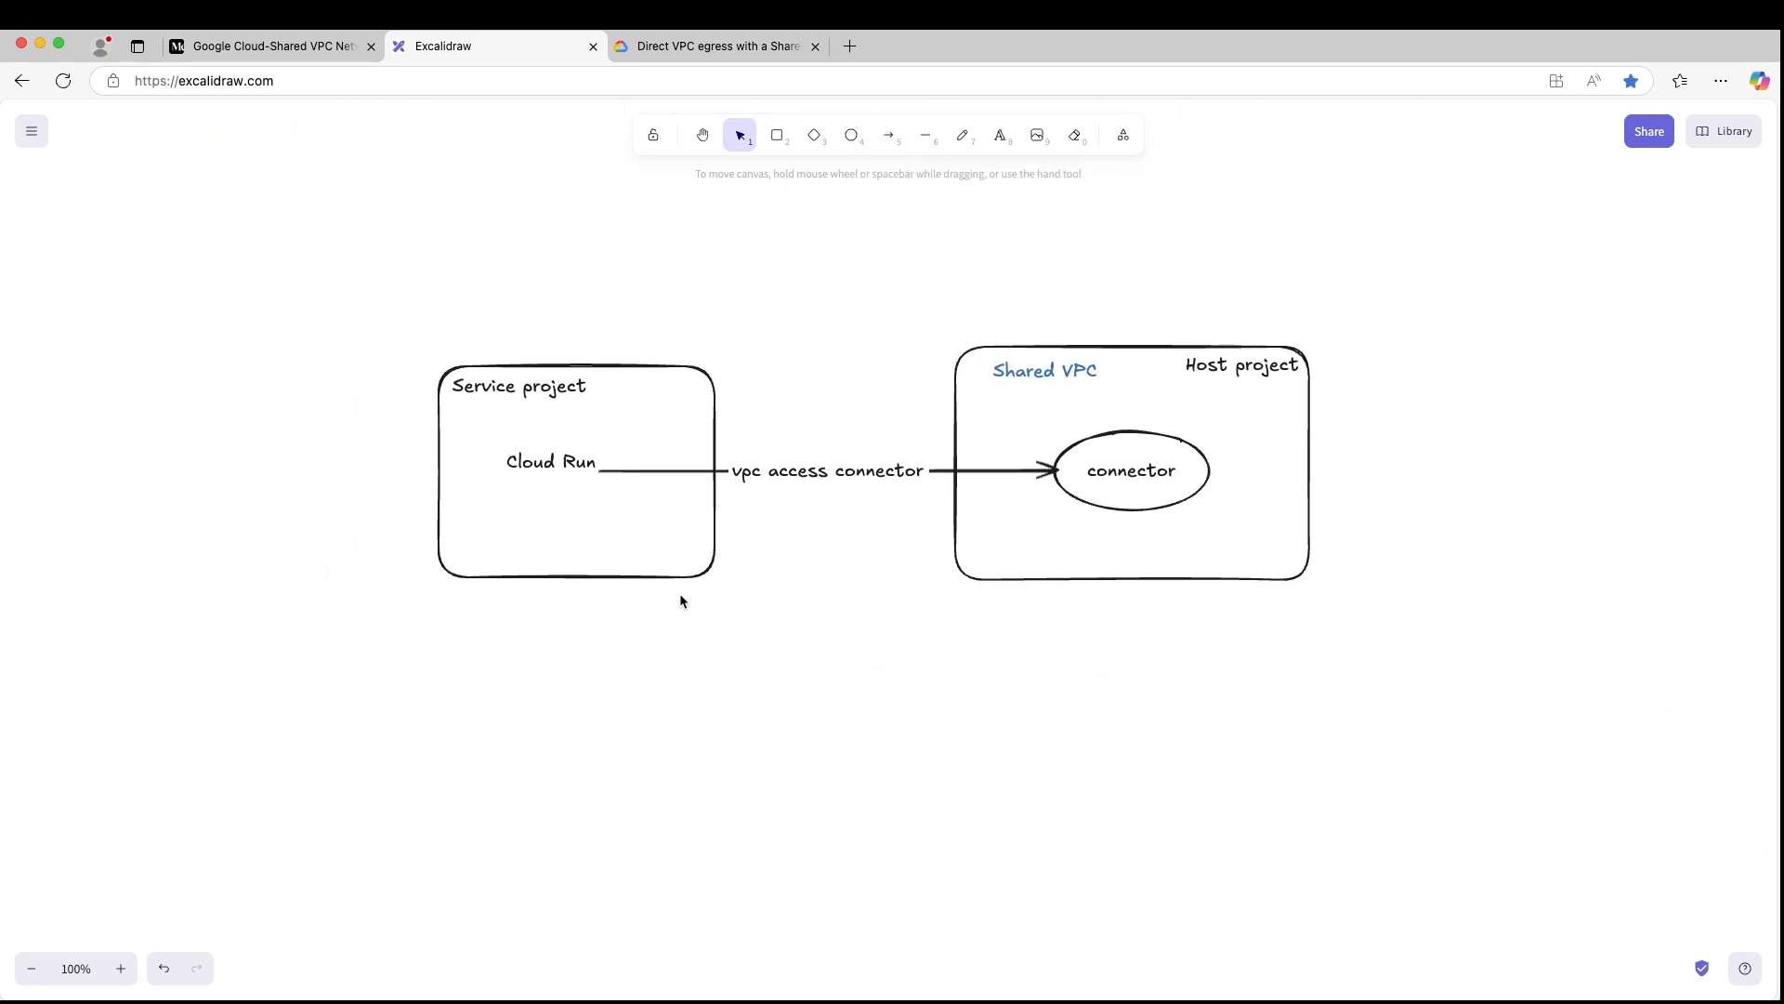
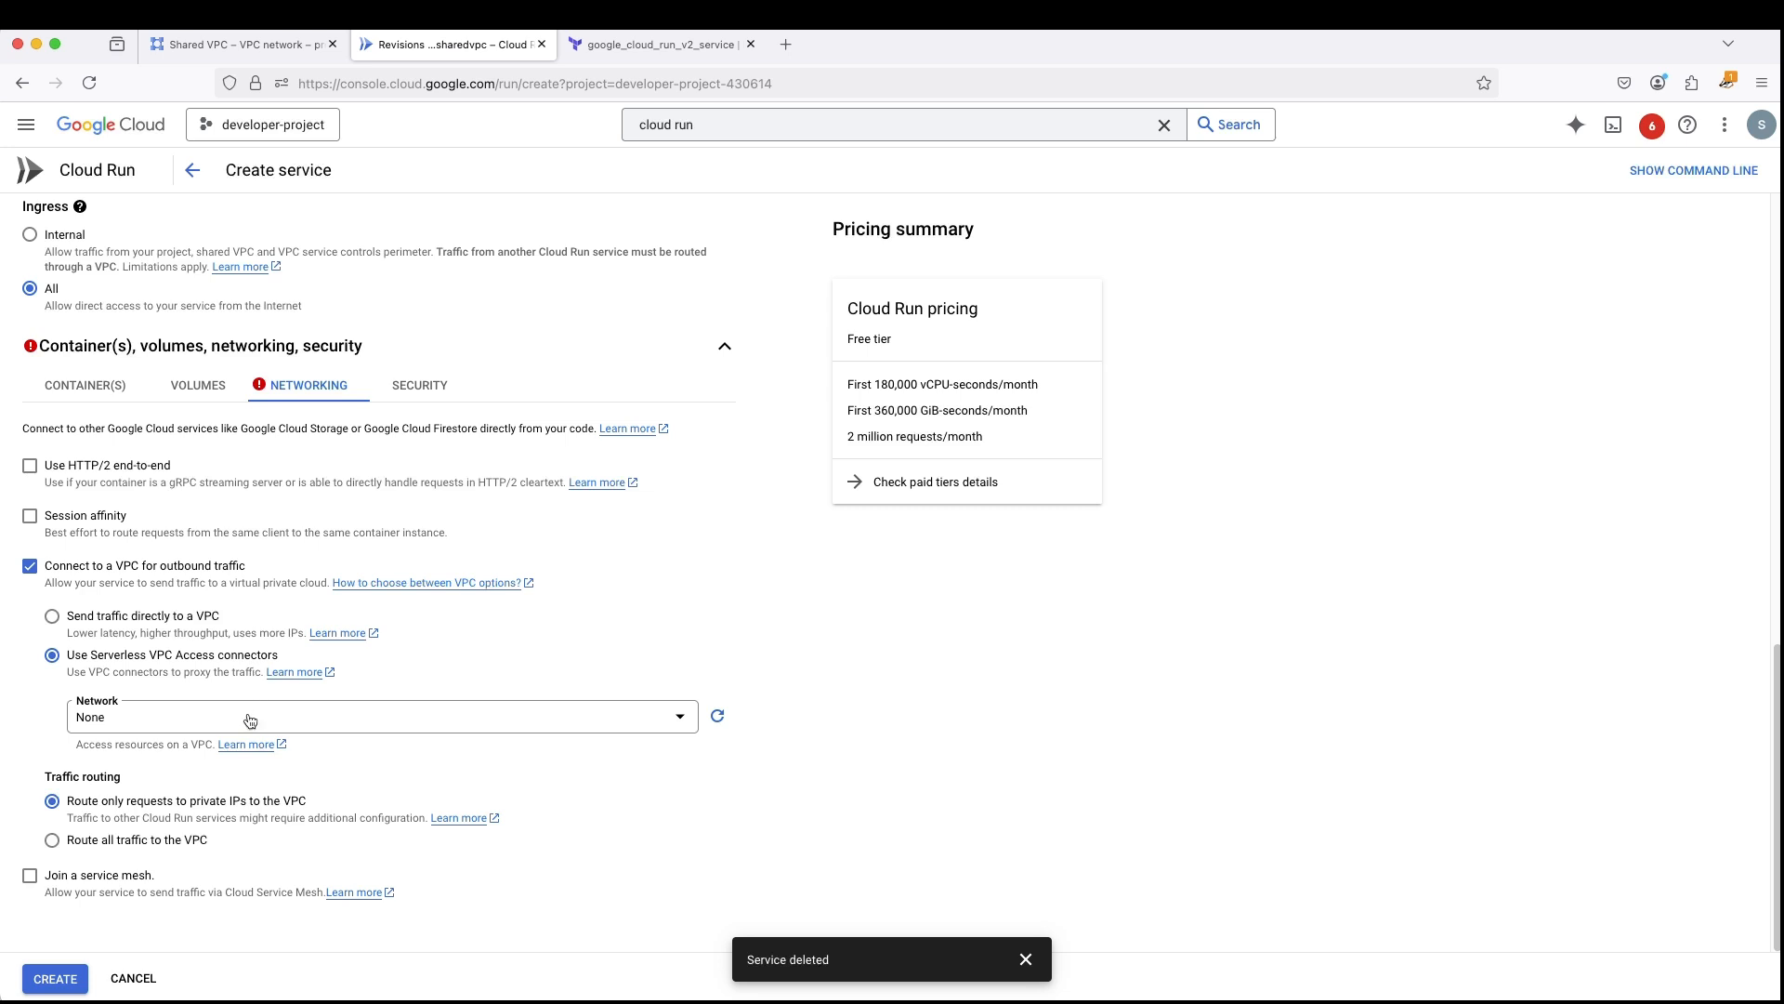
- Select projectA's demo-connector on the default network as the Serverless VPC Access connector and create the Cloud Run service
left_click(249, 716)
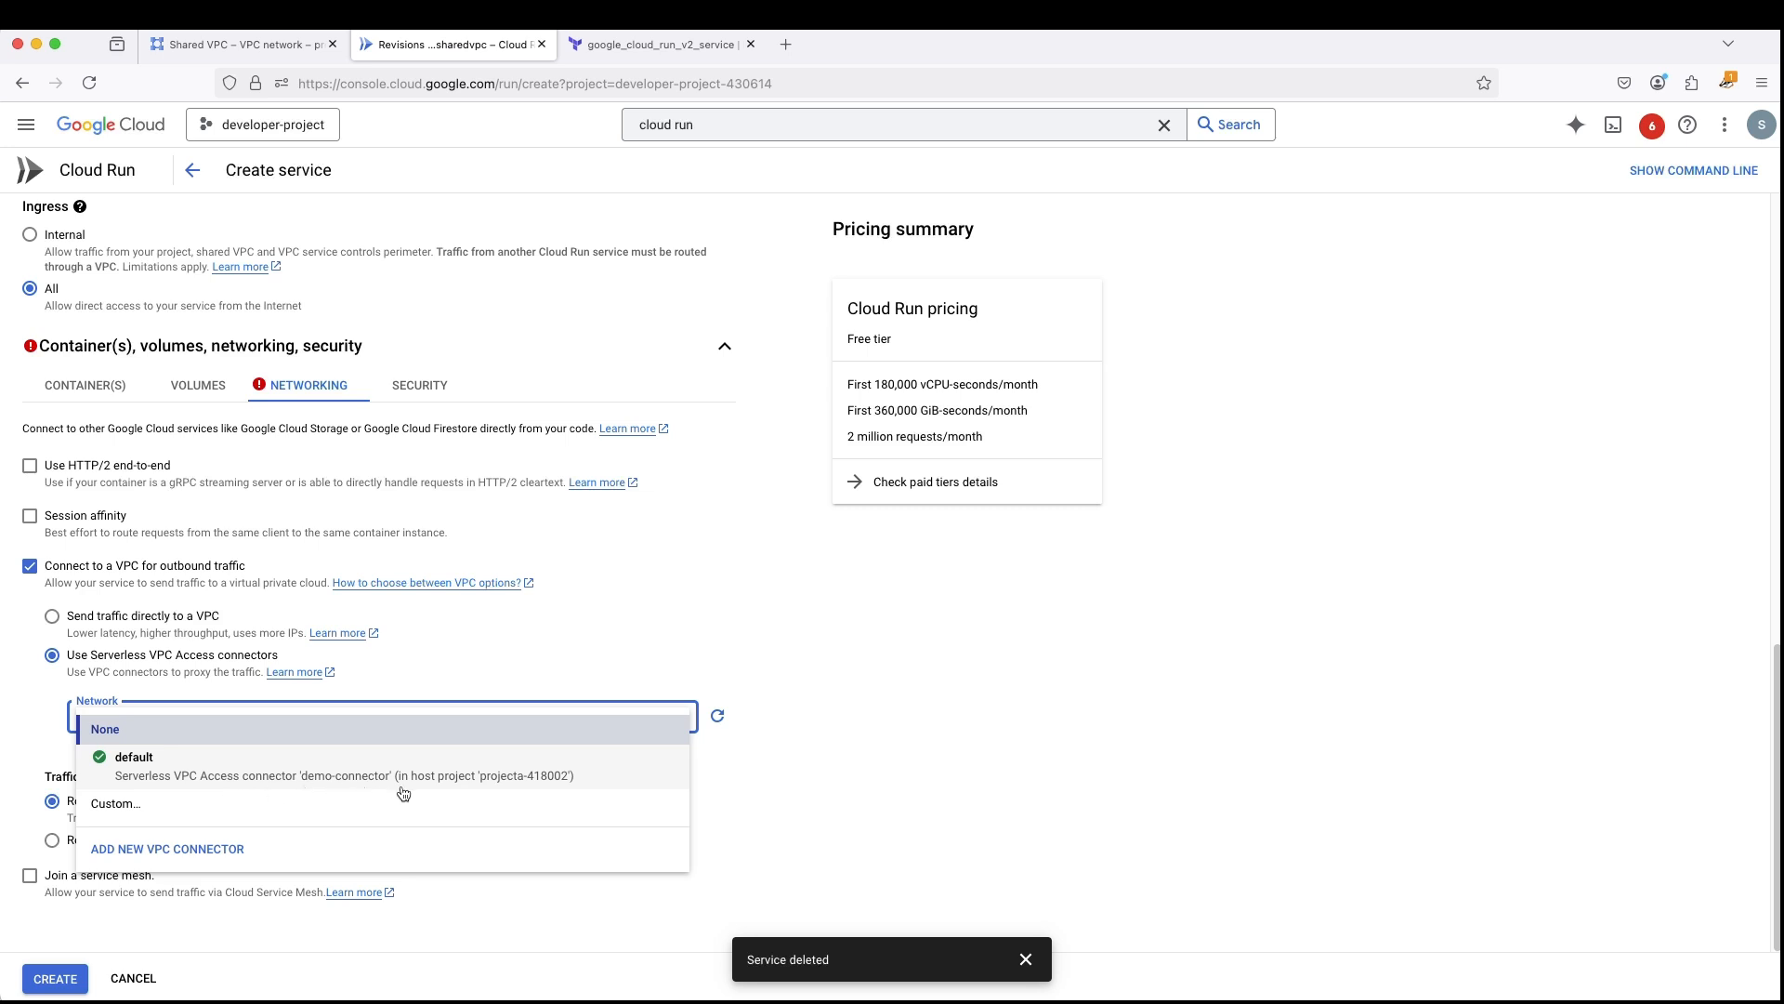
left_click(562, 787)
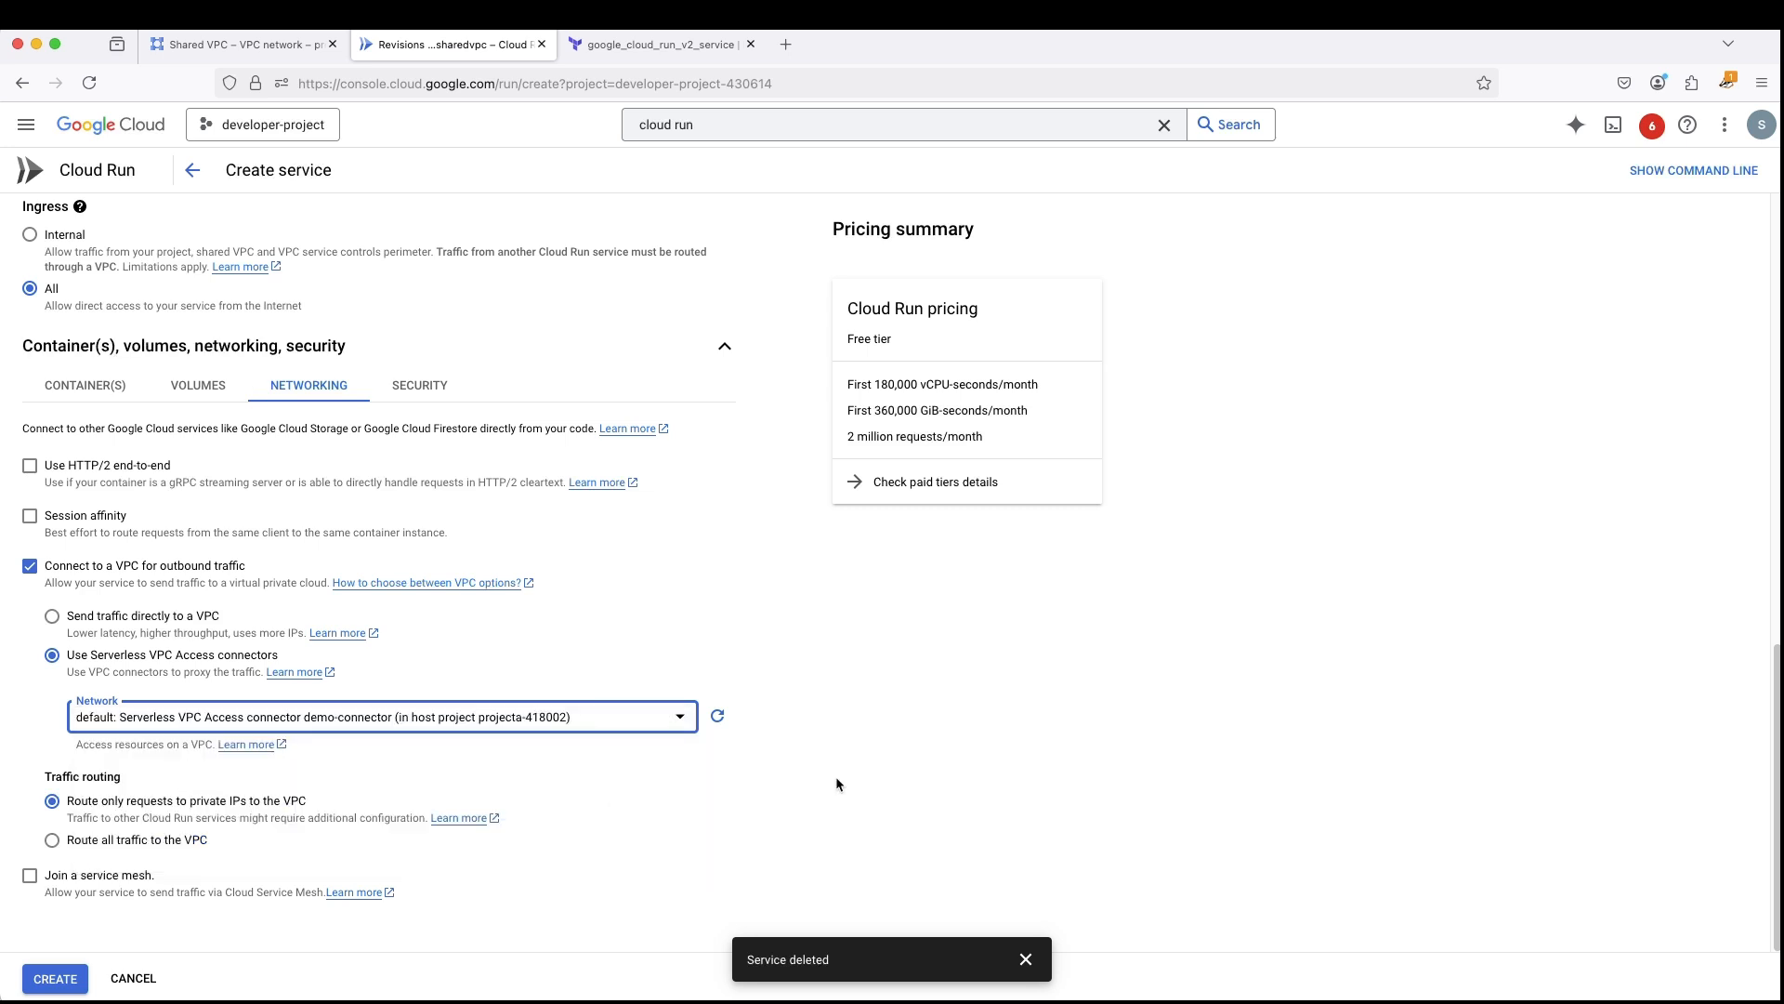
scroll(823, 769, "up", 1)
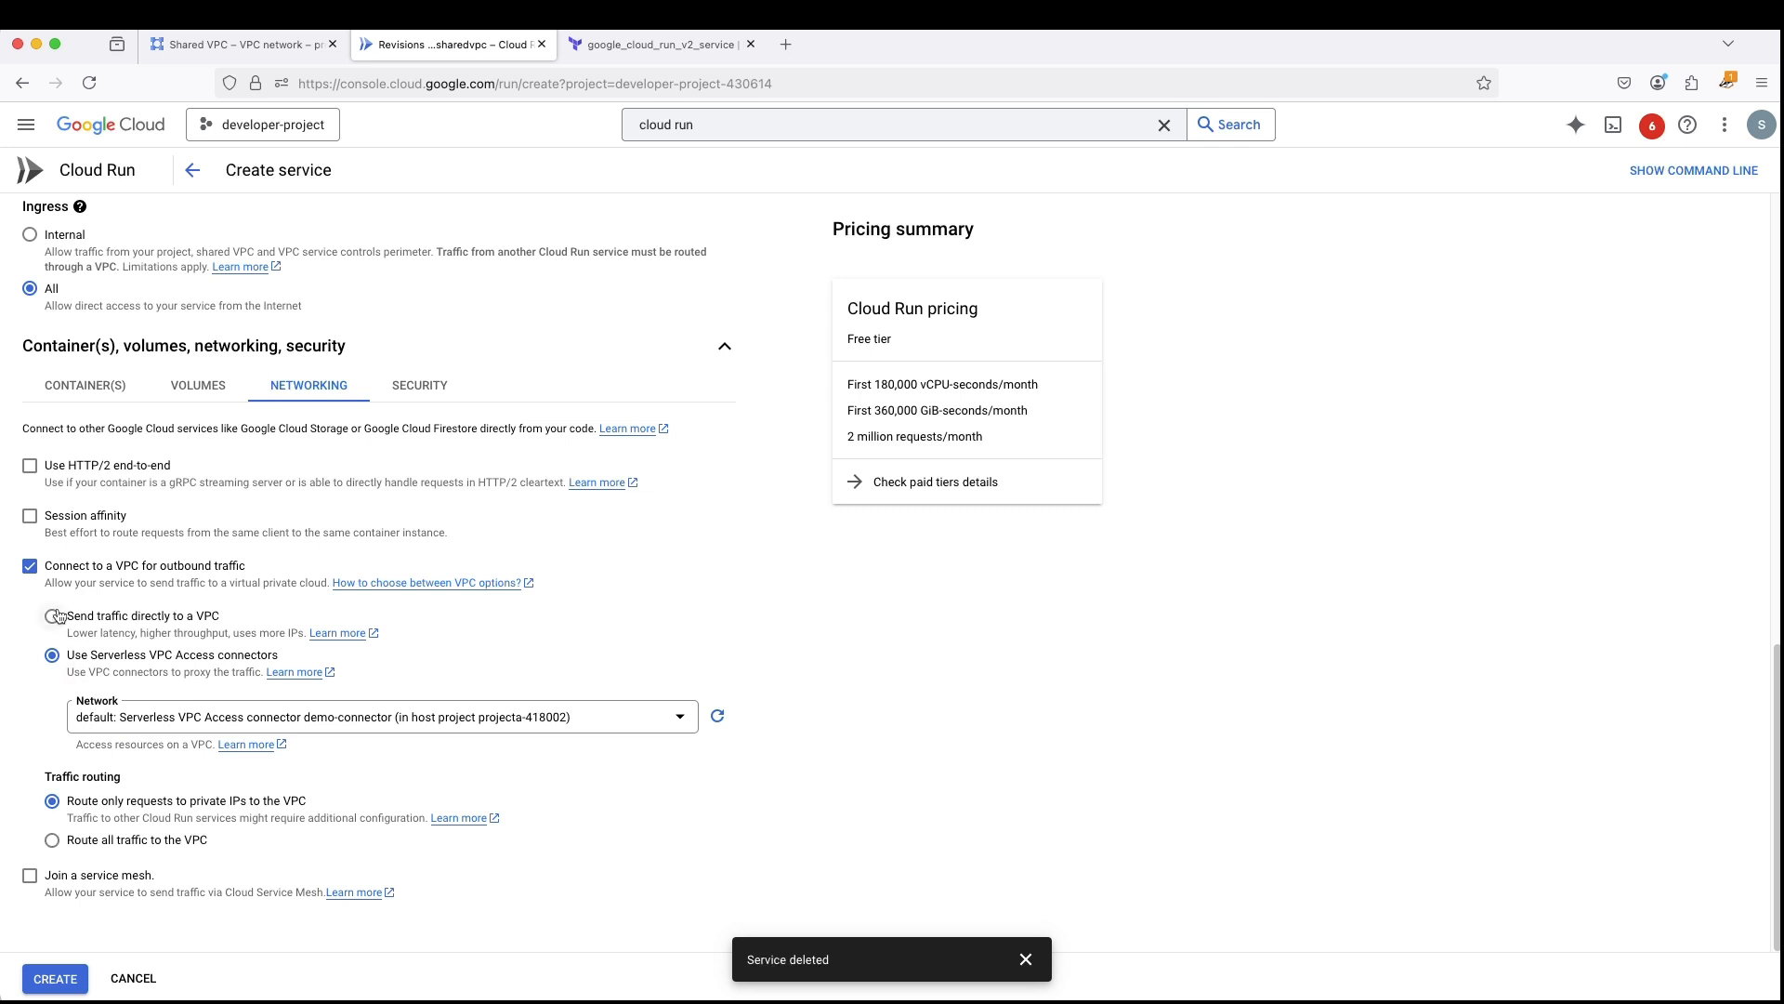
left_click(55, 979)
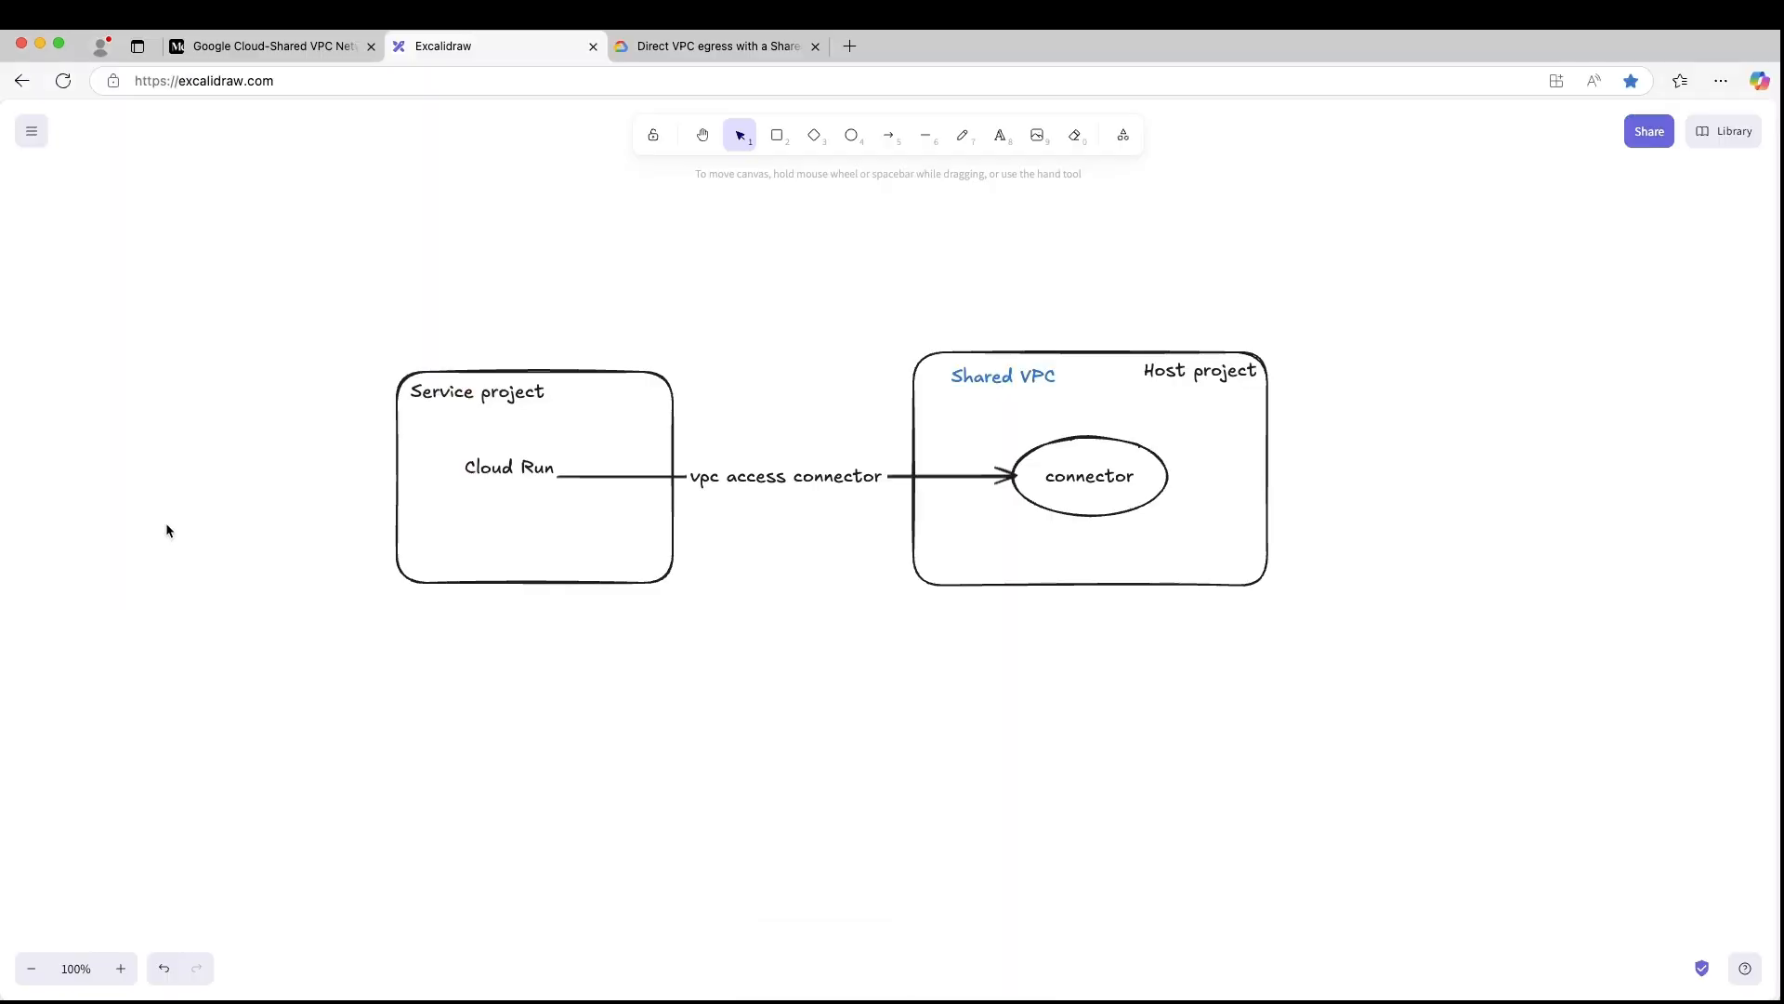
- Open the guide for connectors in the Shared VPC host project, read its access section, and copy the Cloud Run Service Agent address
left_click(682, 56)
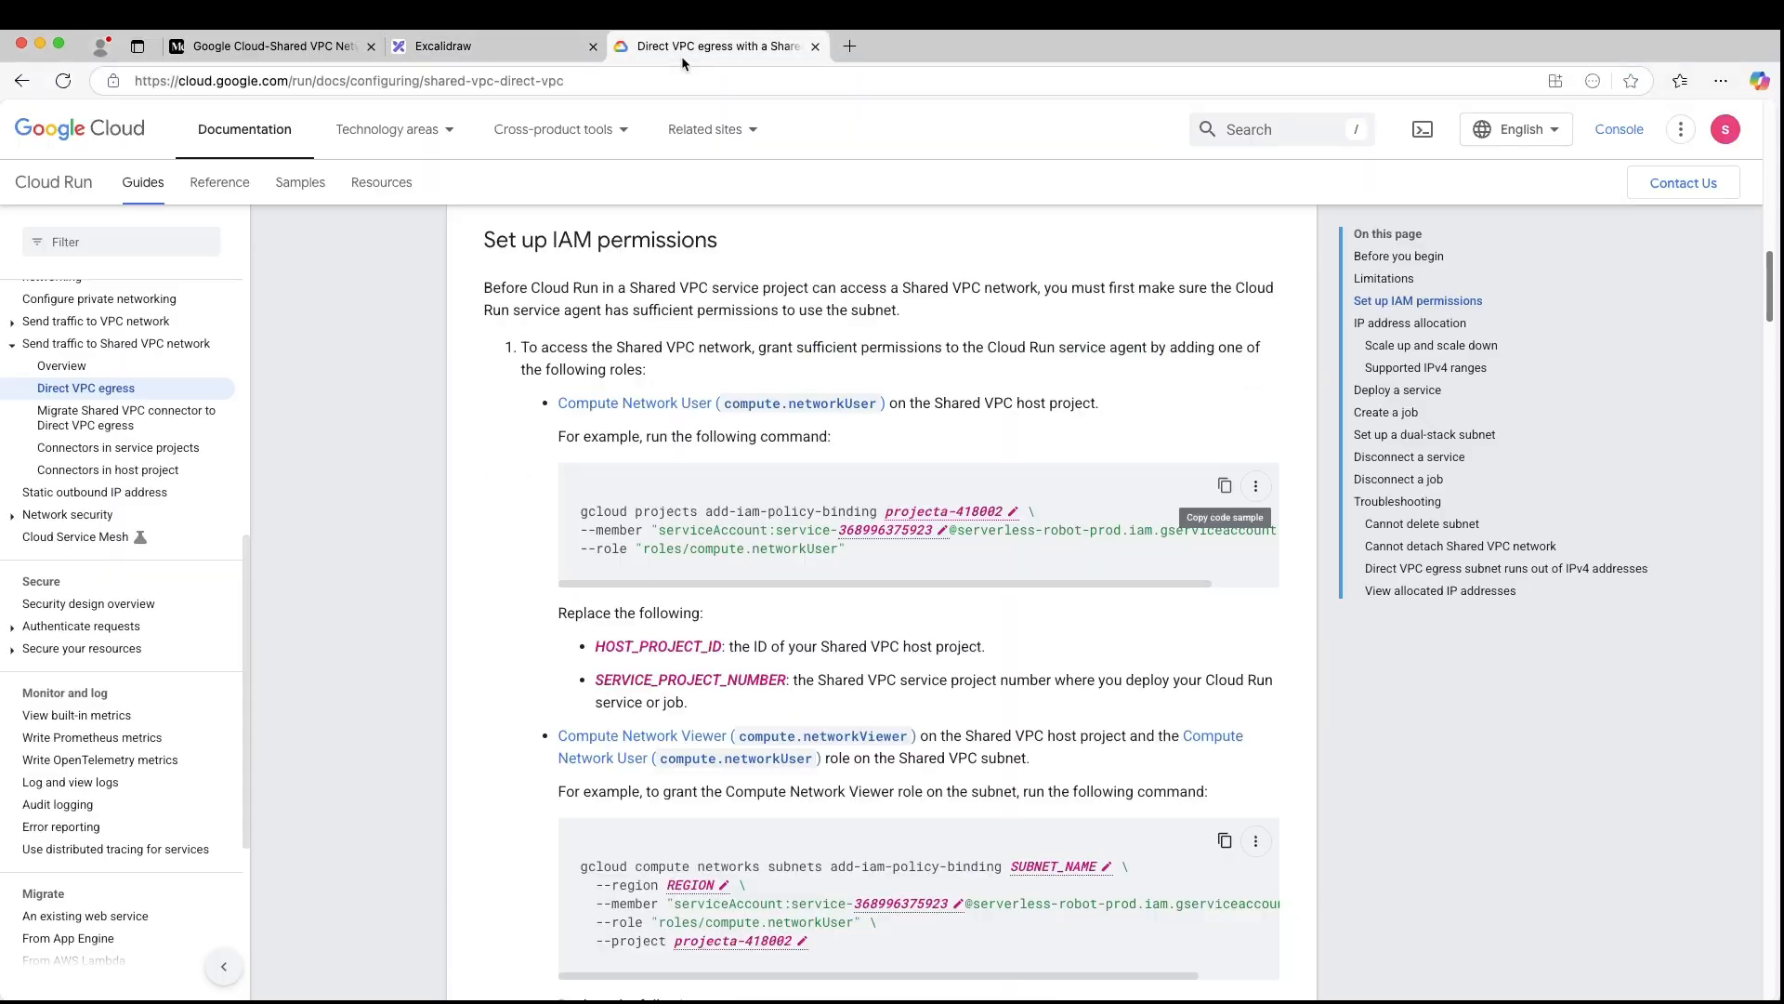
left_click(119, 473)
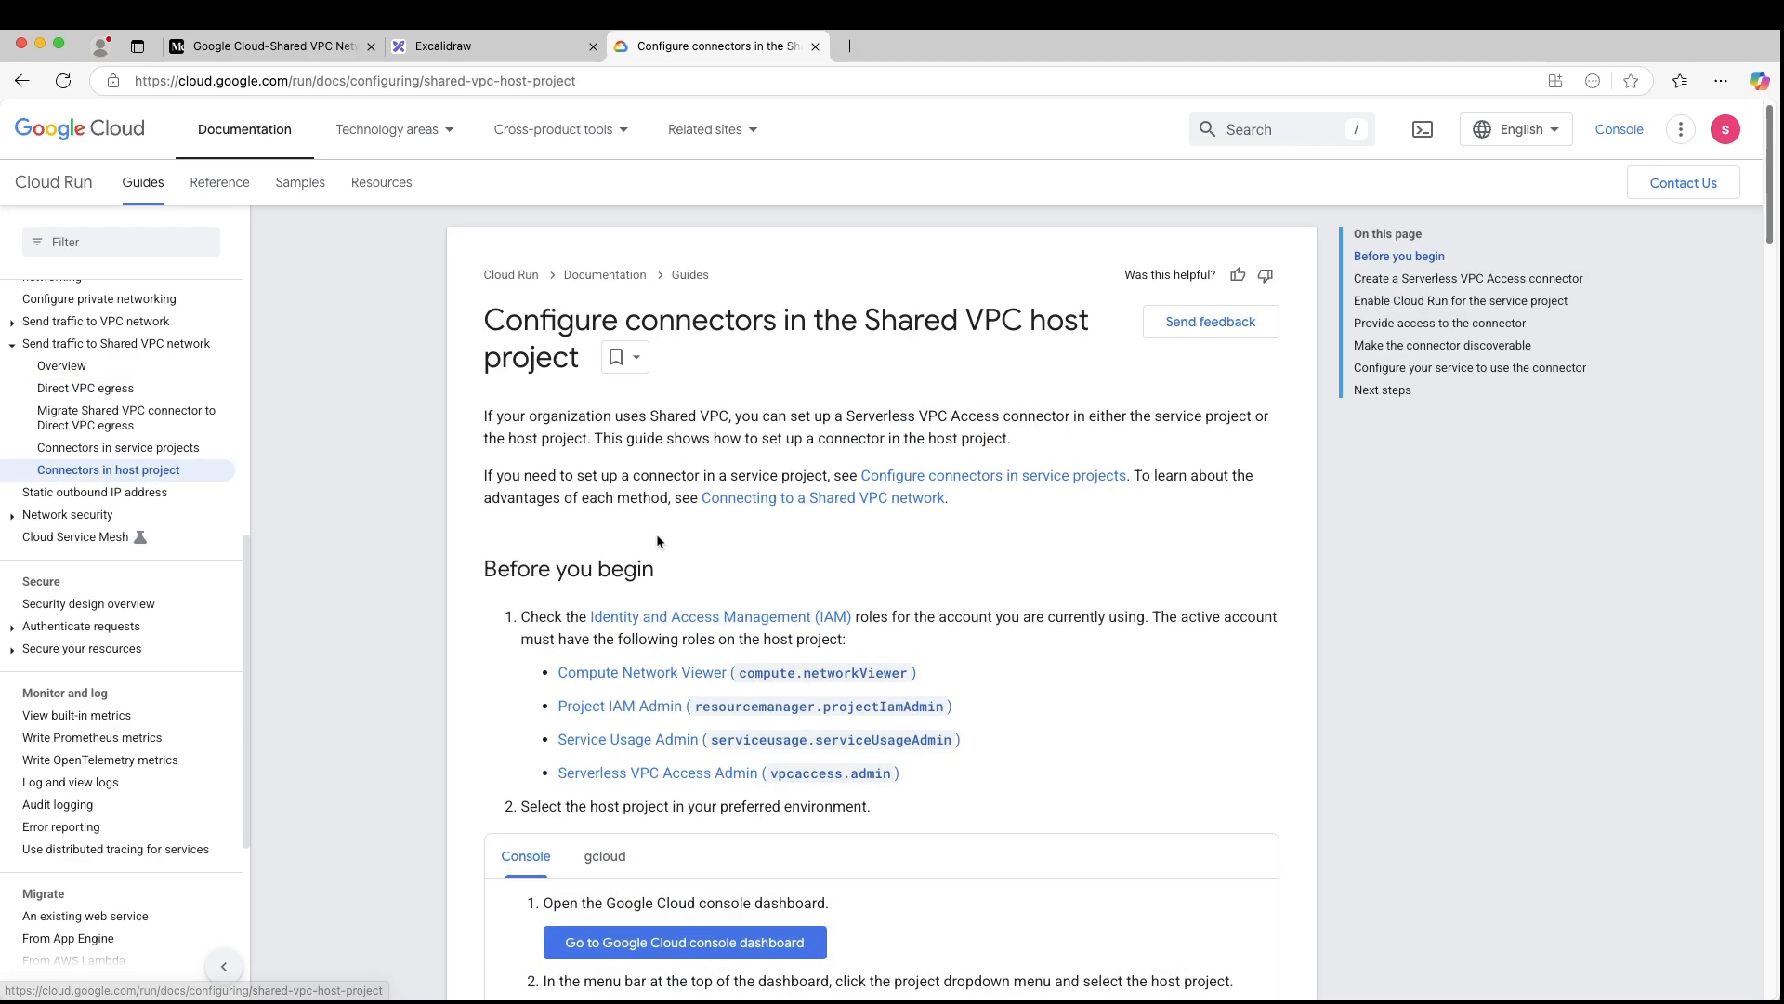
scroll(690, 538, "down", 5)
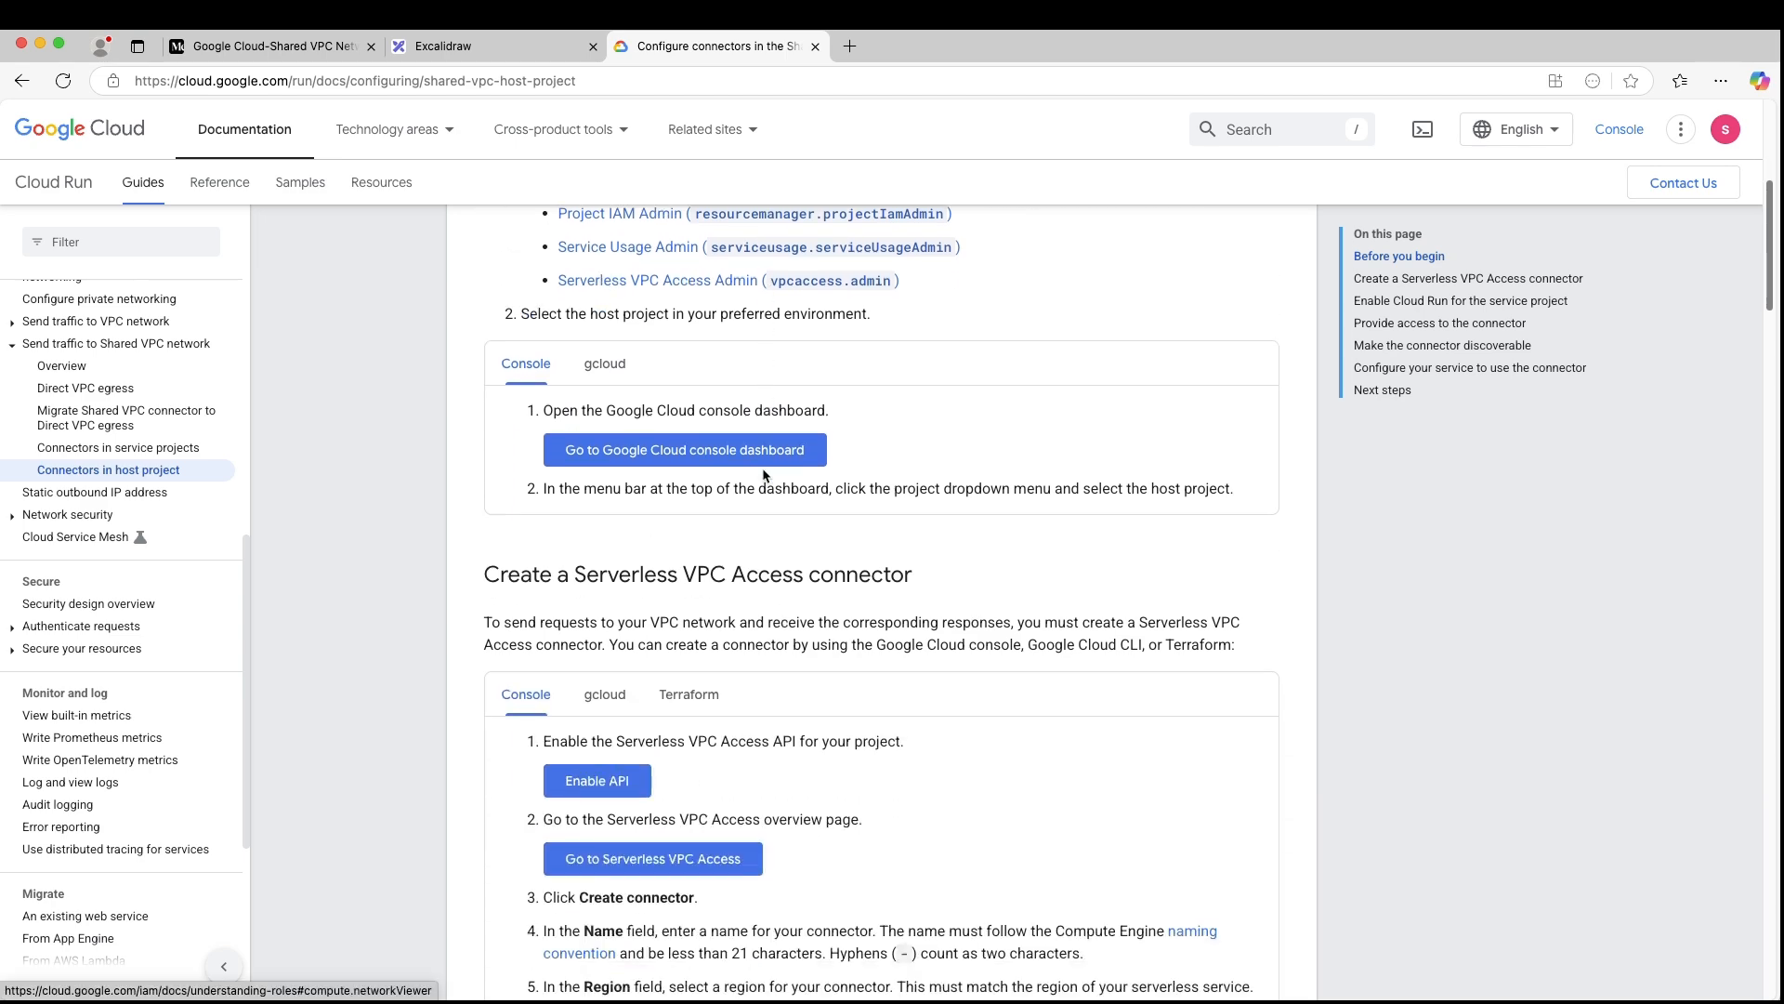
scroll(762, 474, "down", 11)
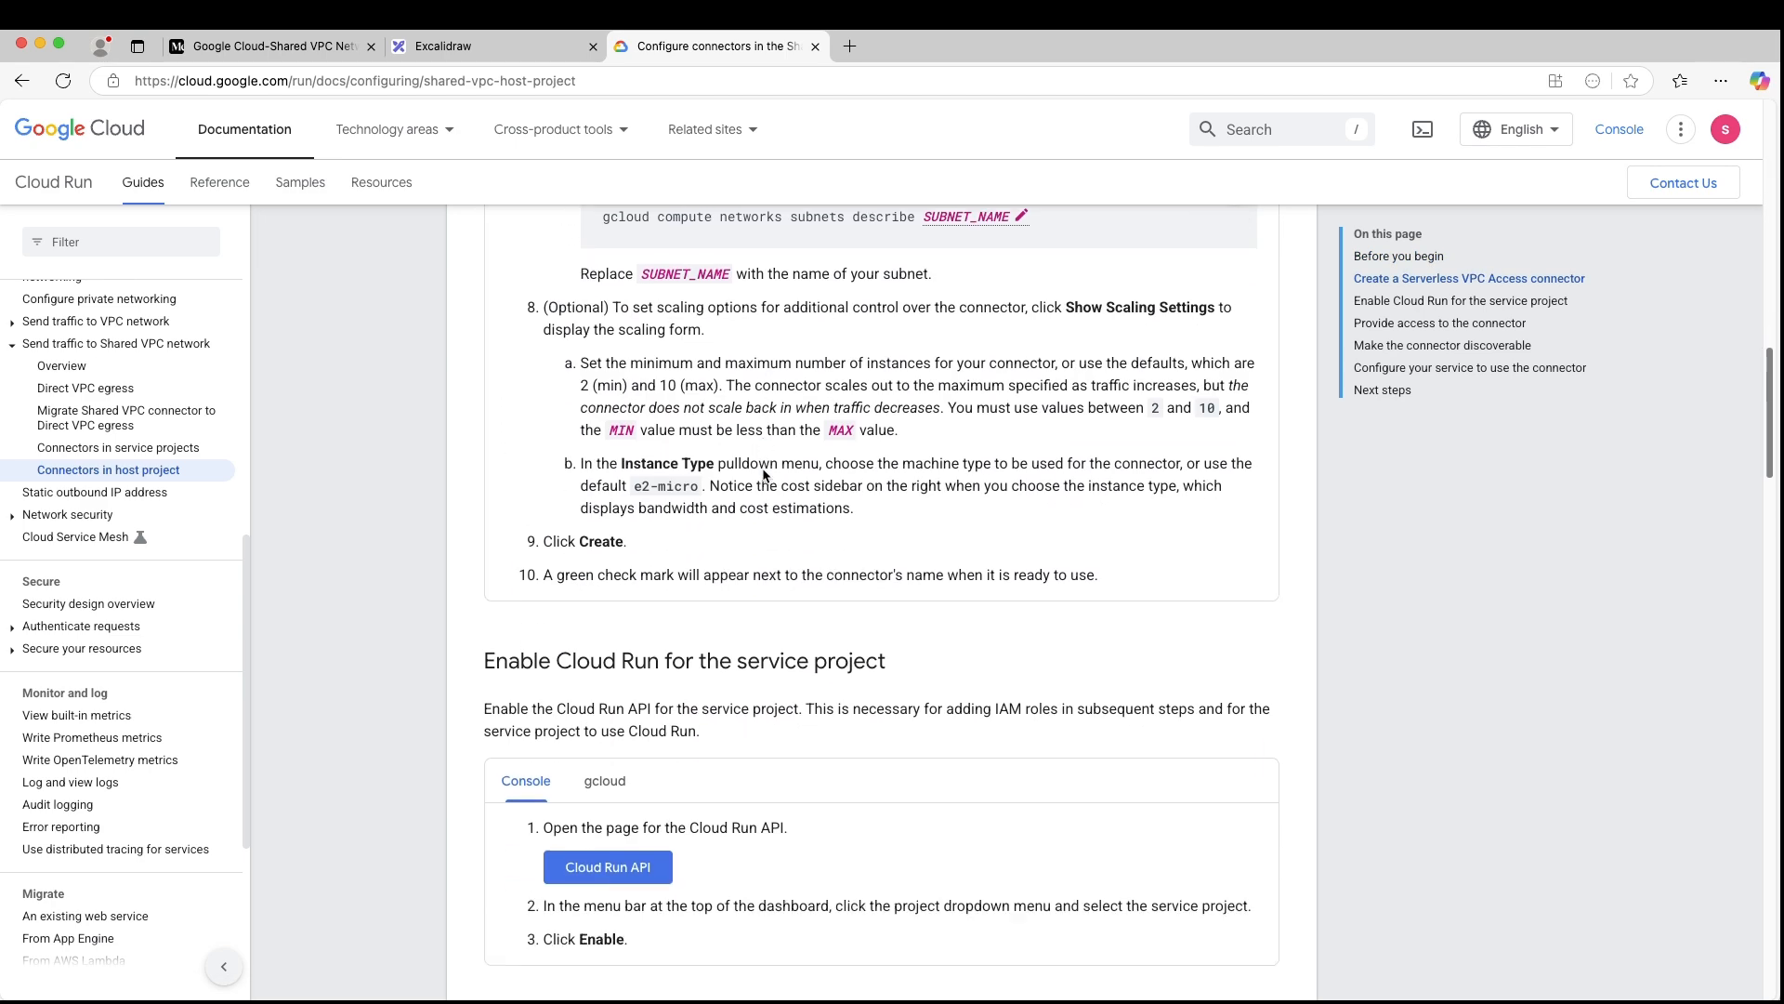
scroll(762, 474, "down", 6)
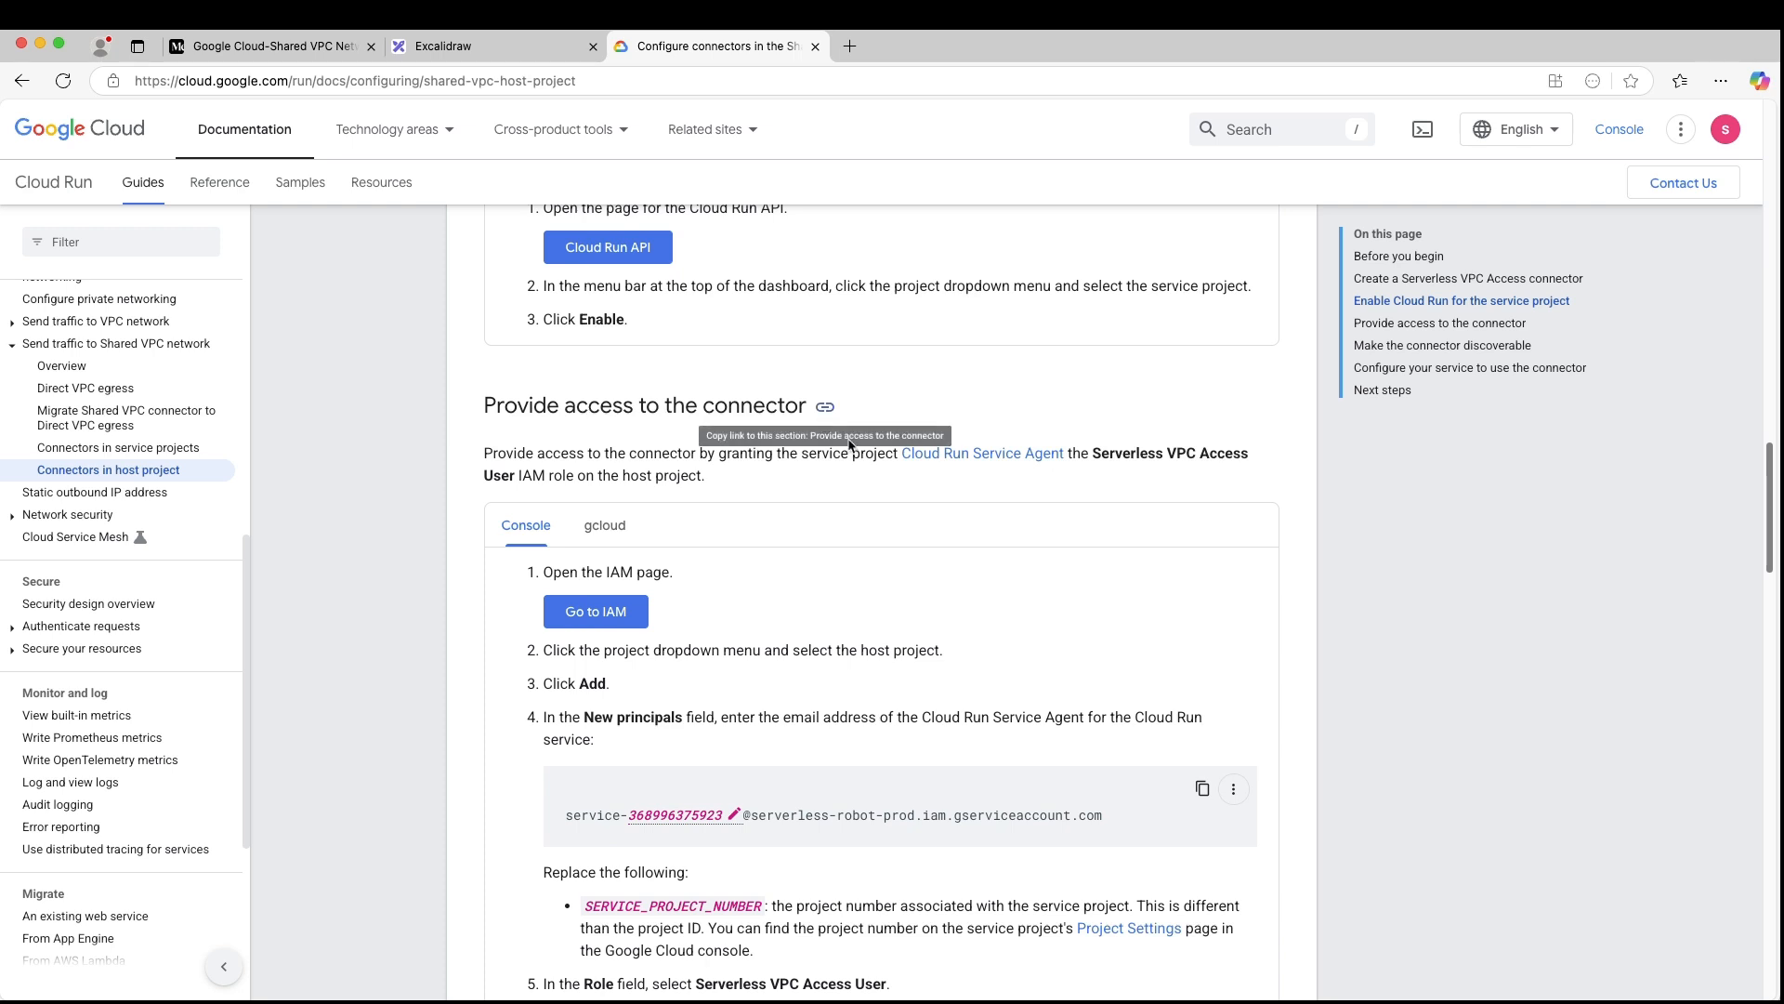
scroll(836, 465, "down", 1)
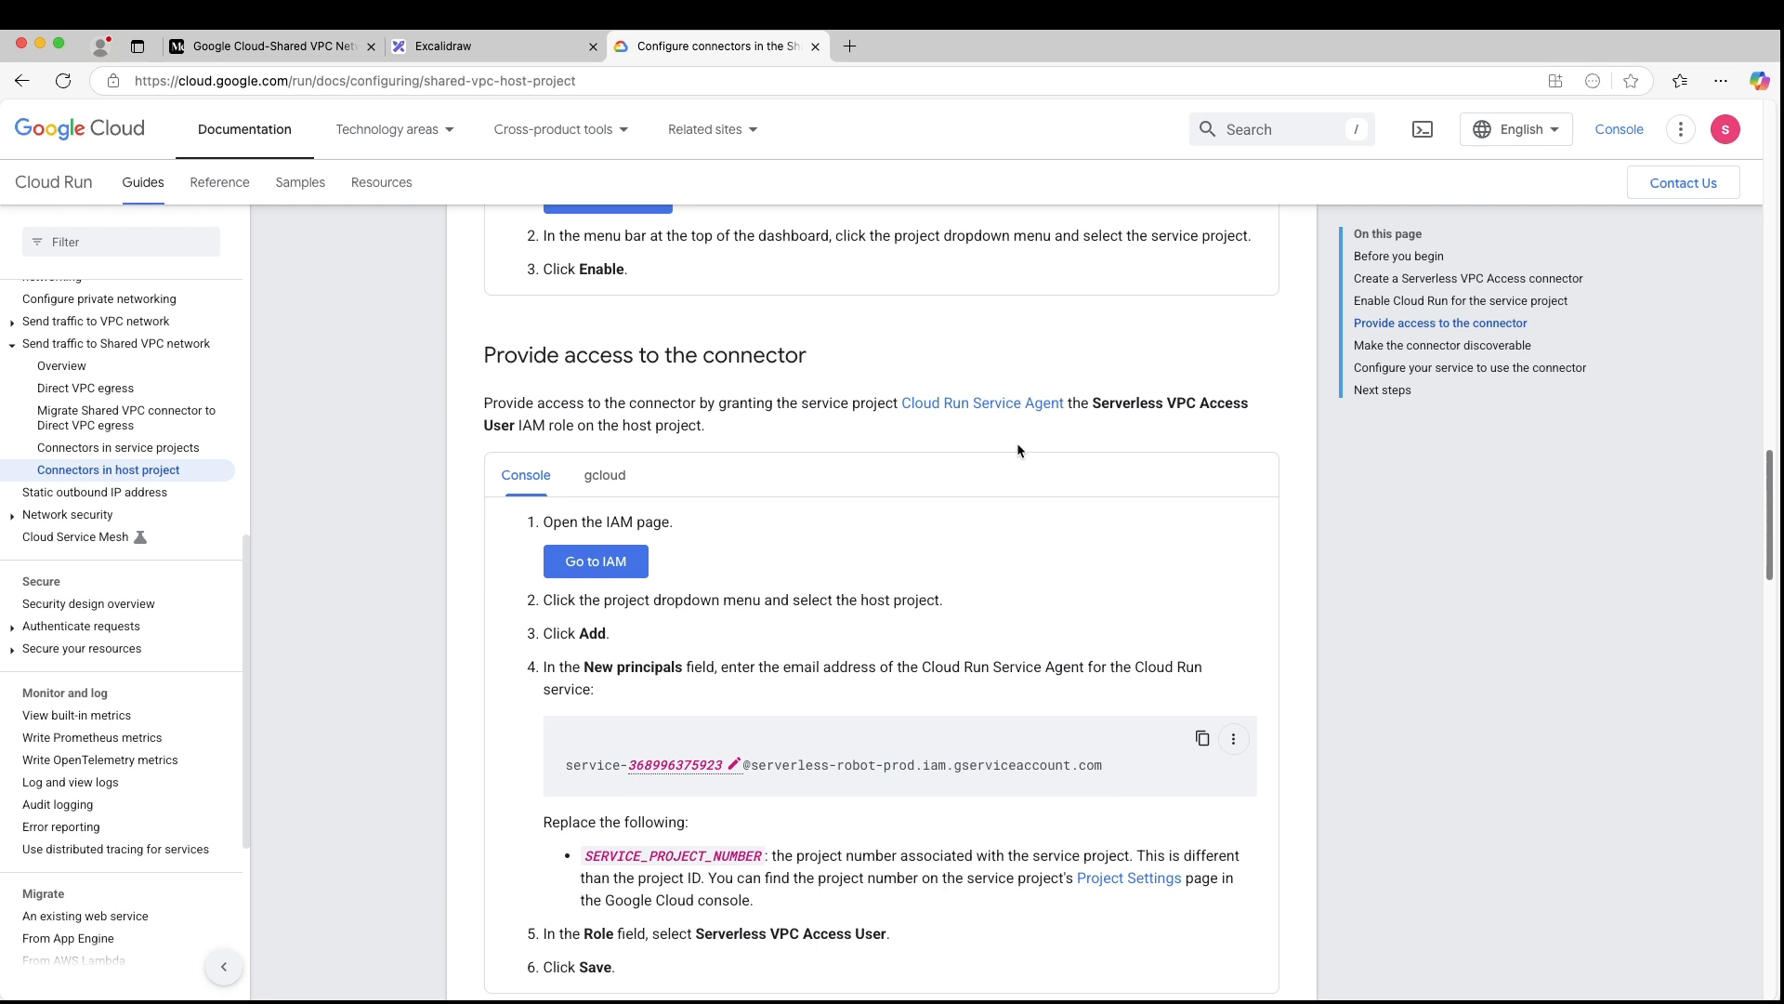
scroll(1017, 443, "down", 2)
scroll(920, 507, "down", 1)
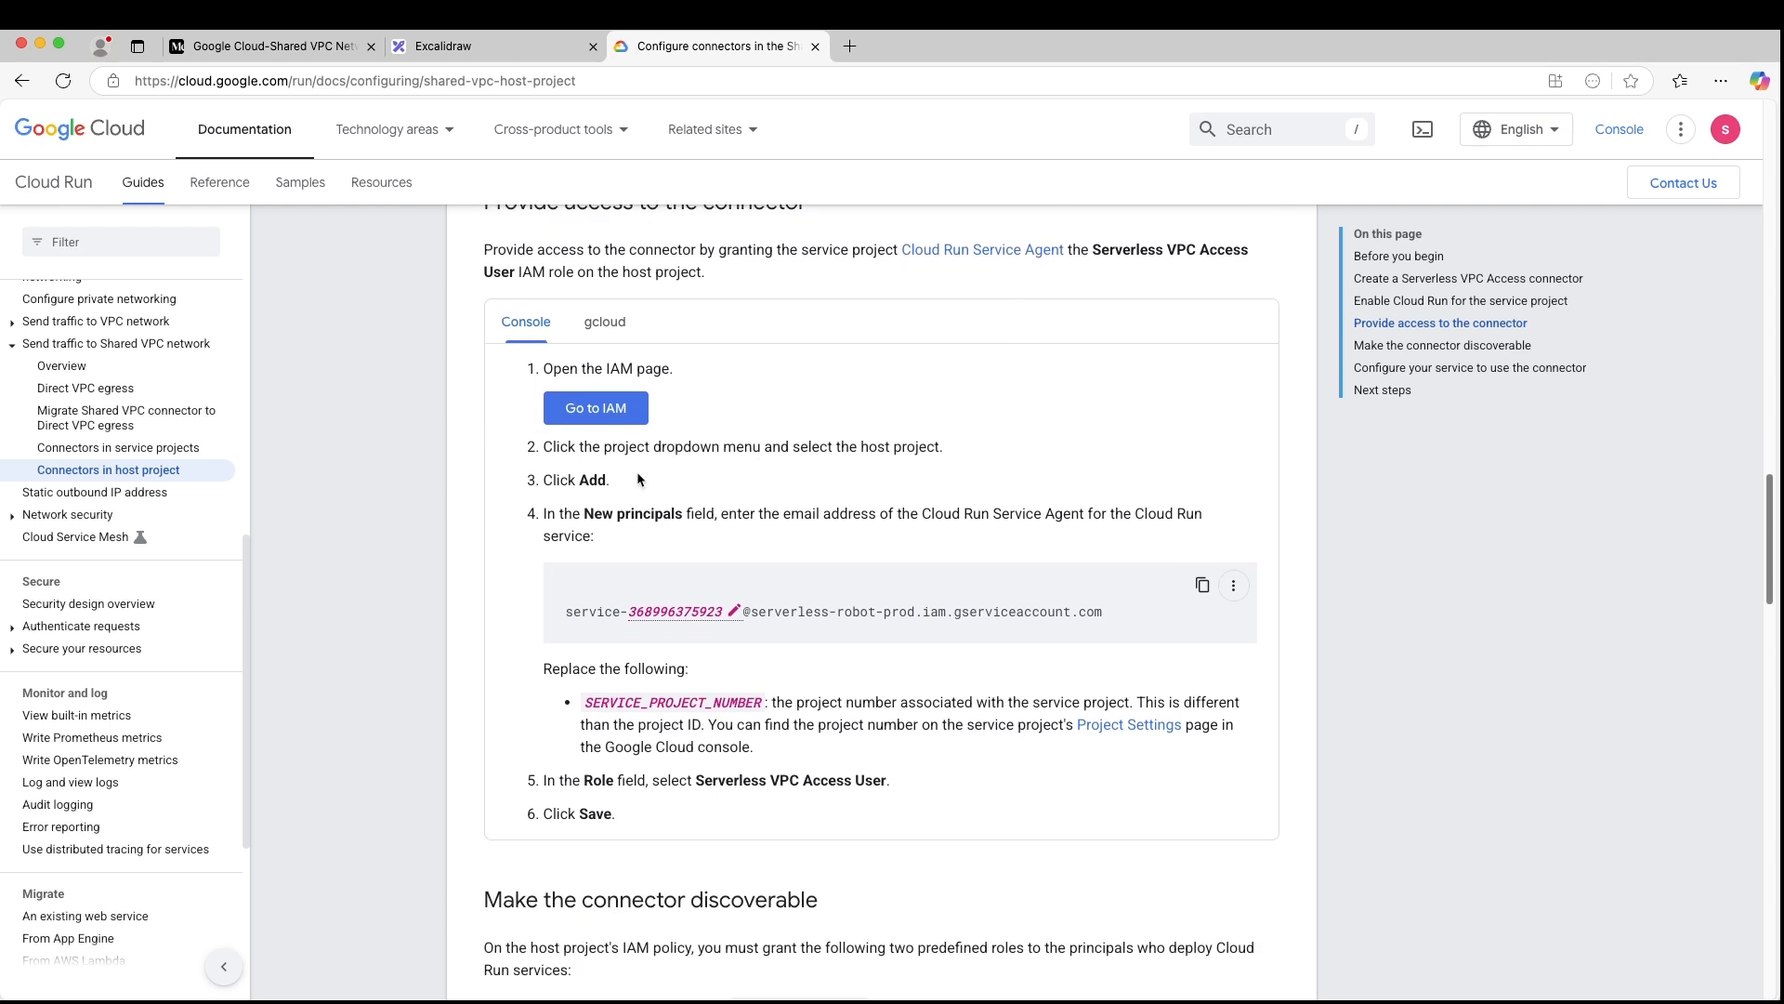
scroll(639, 479, "down", 1)
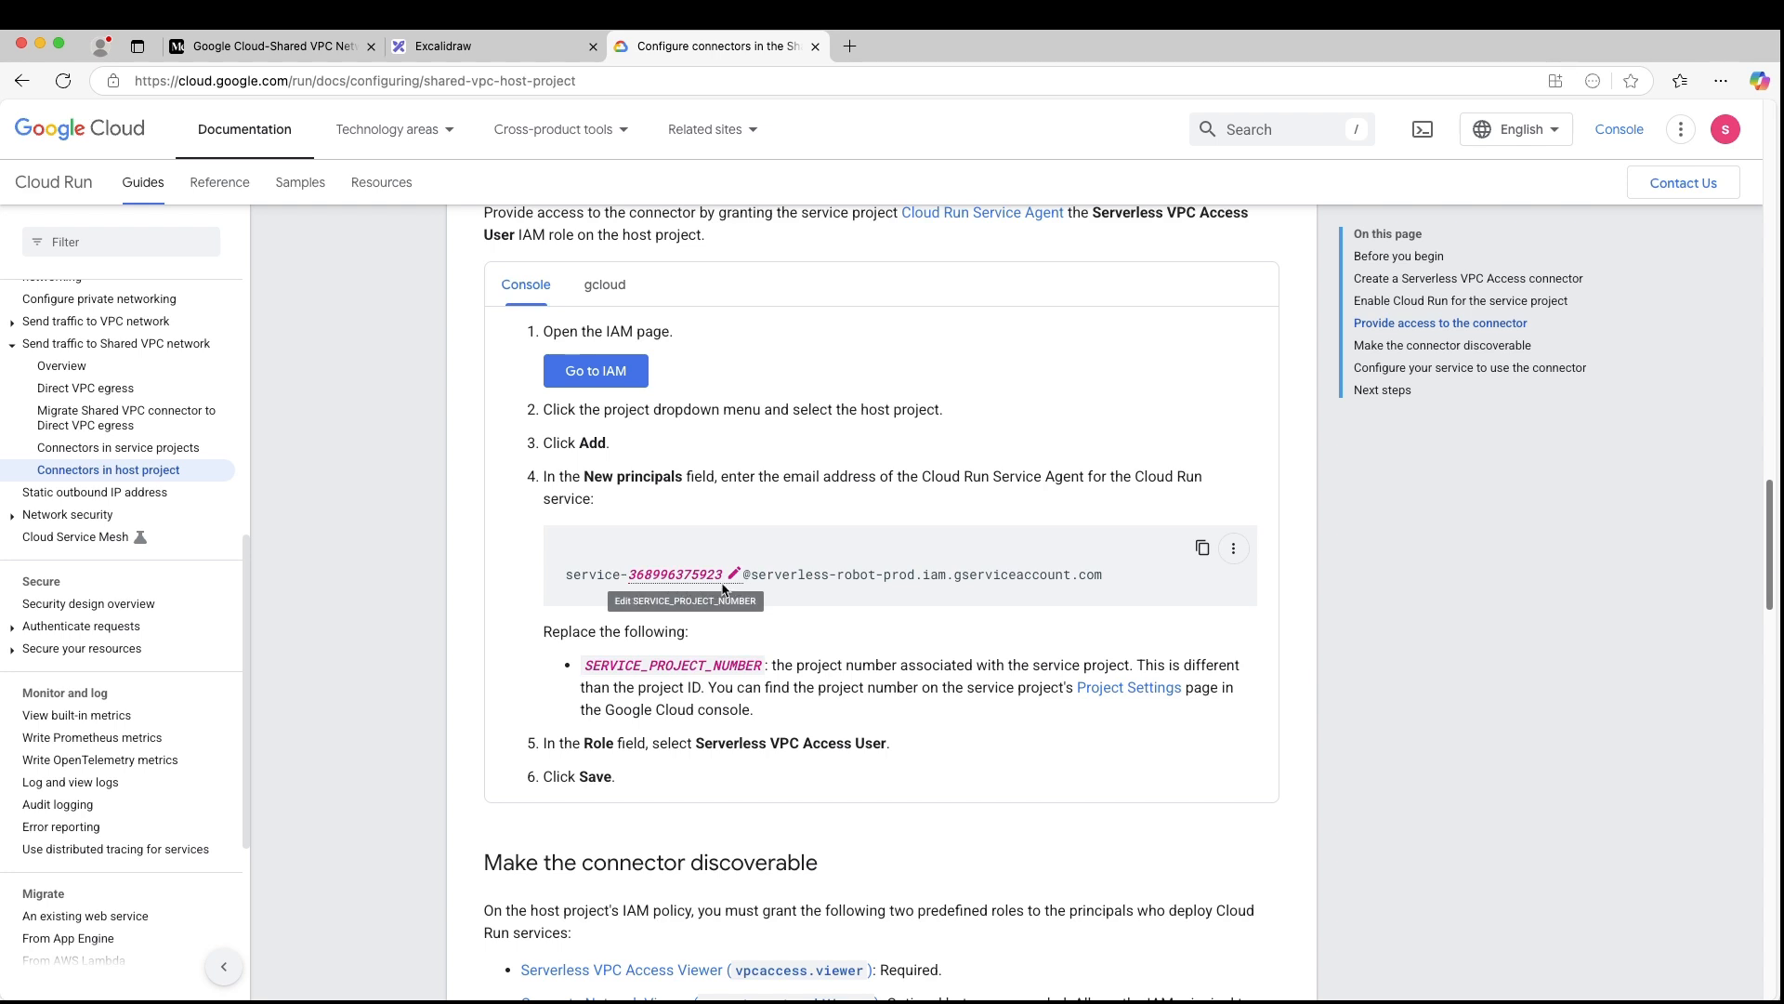
scroll(724, 588, "down", 1)
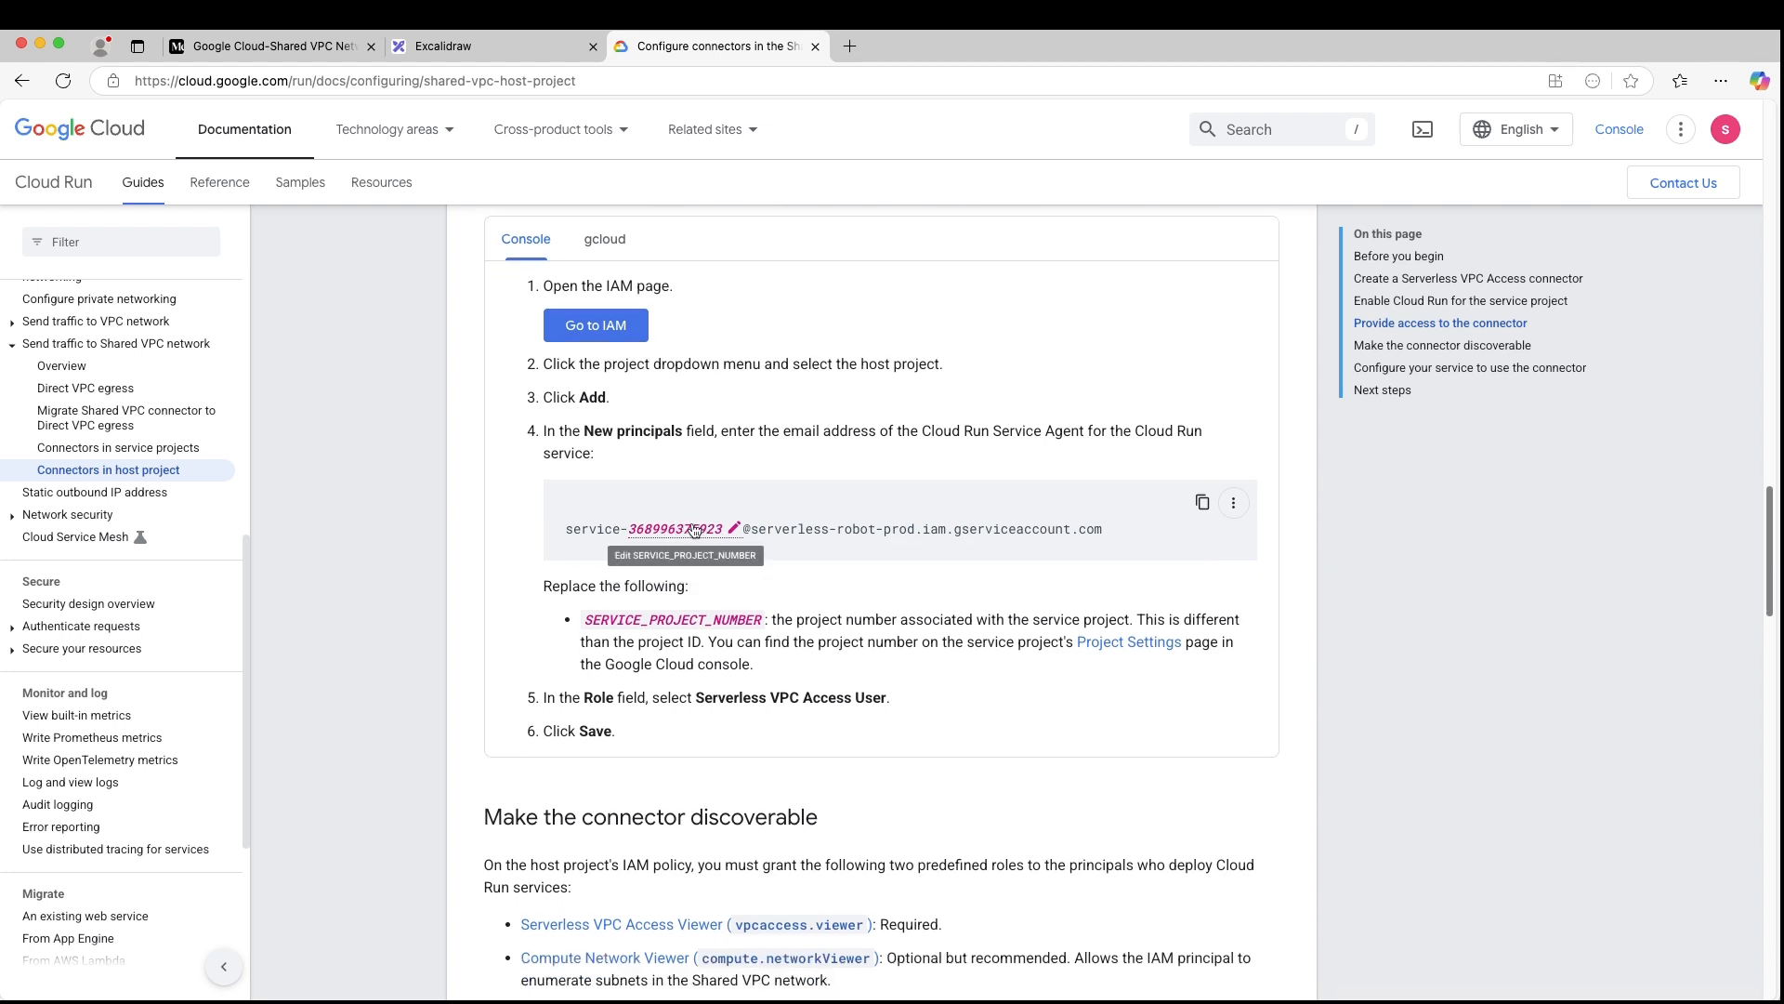
left_click(1201, 502)
scroll(758, 533, "down", 1)
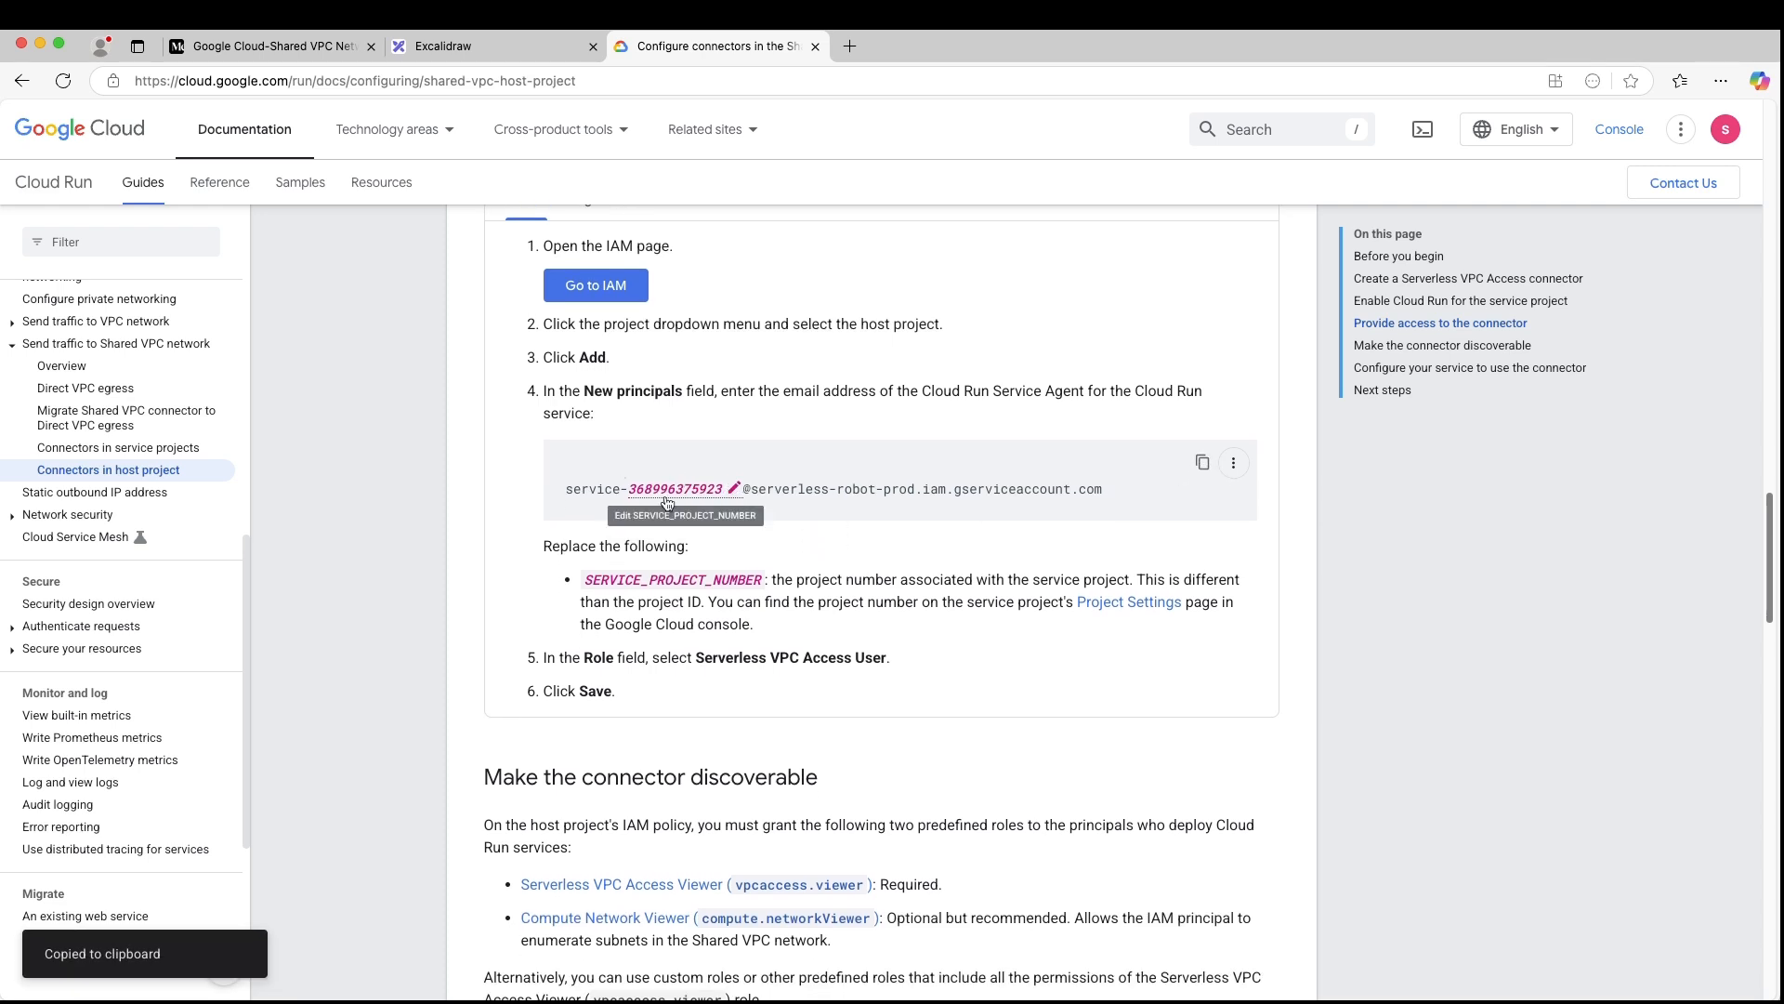
scroll(705, 470, "down", 1)
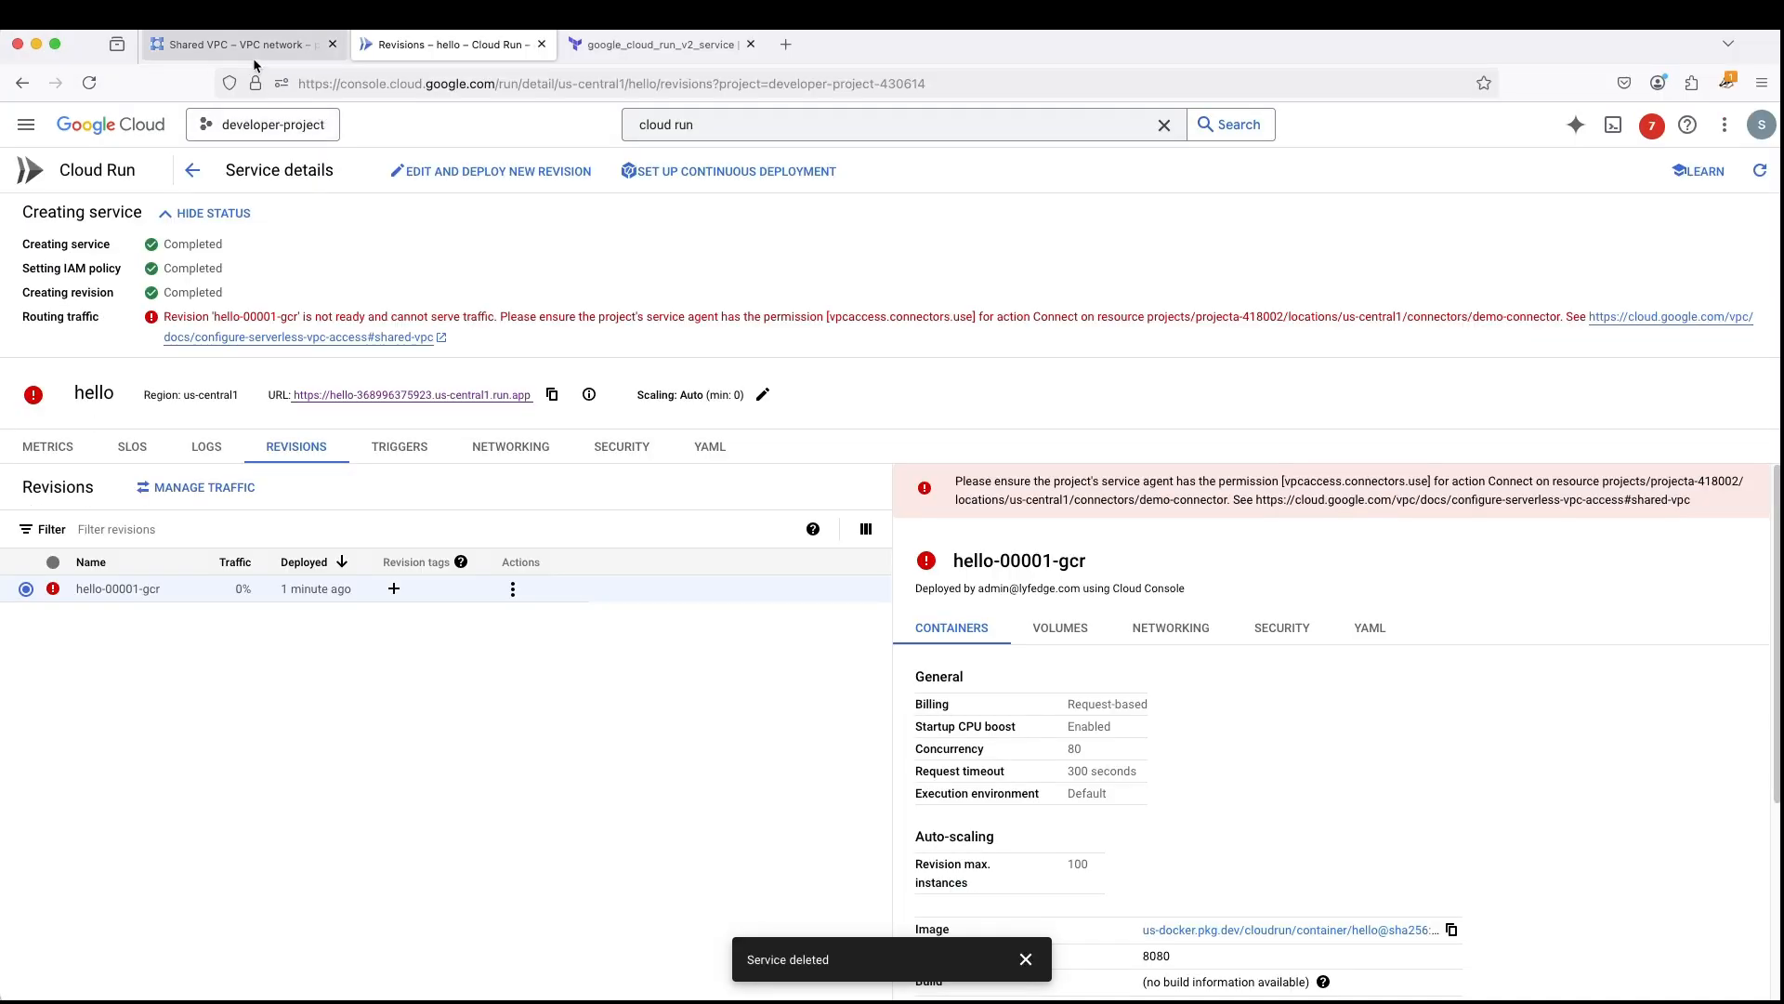
- Return to projectA's console, dismiss the project picker and open the IAM page
left_click(237, 44)
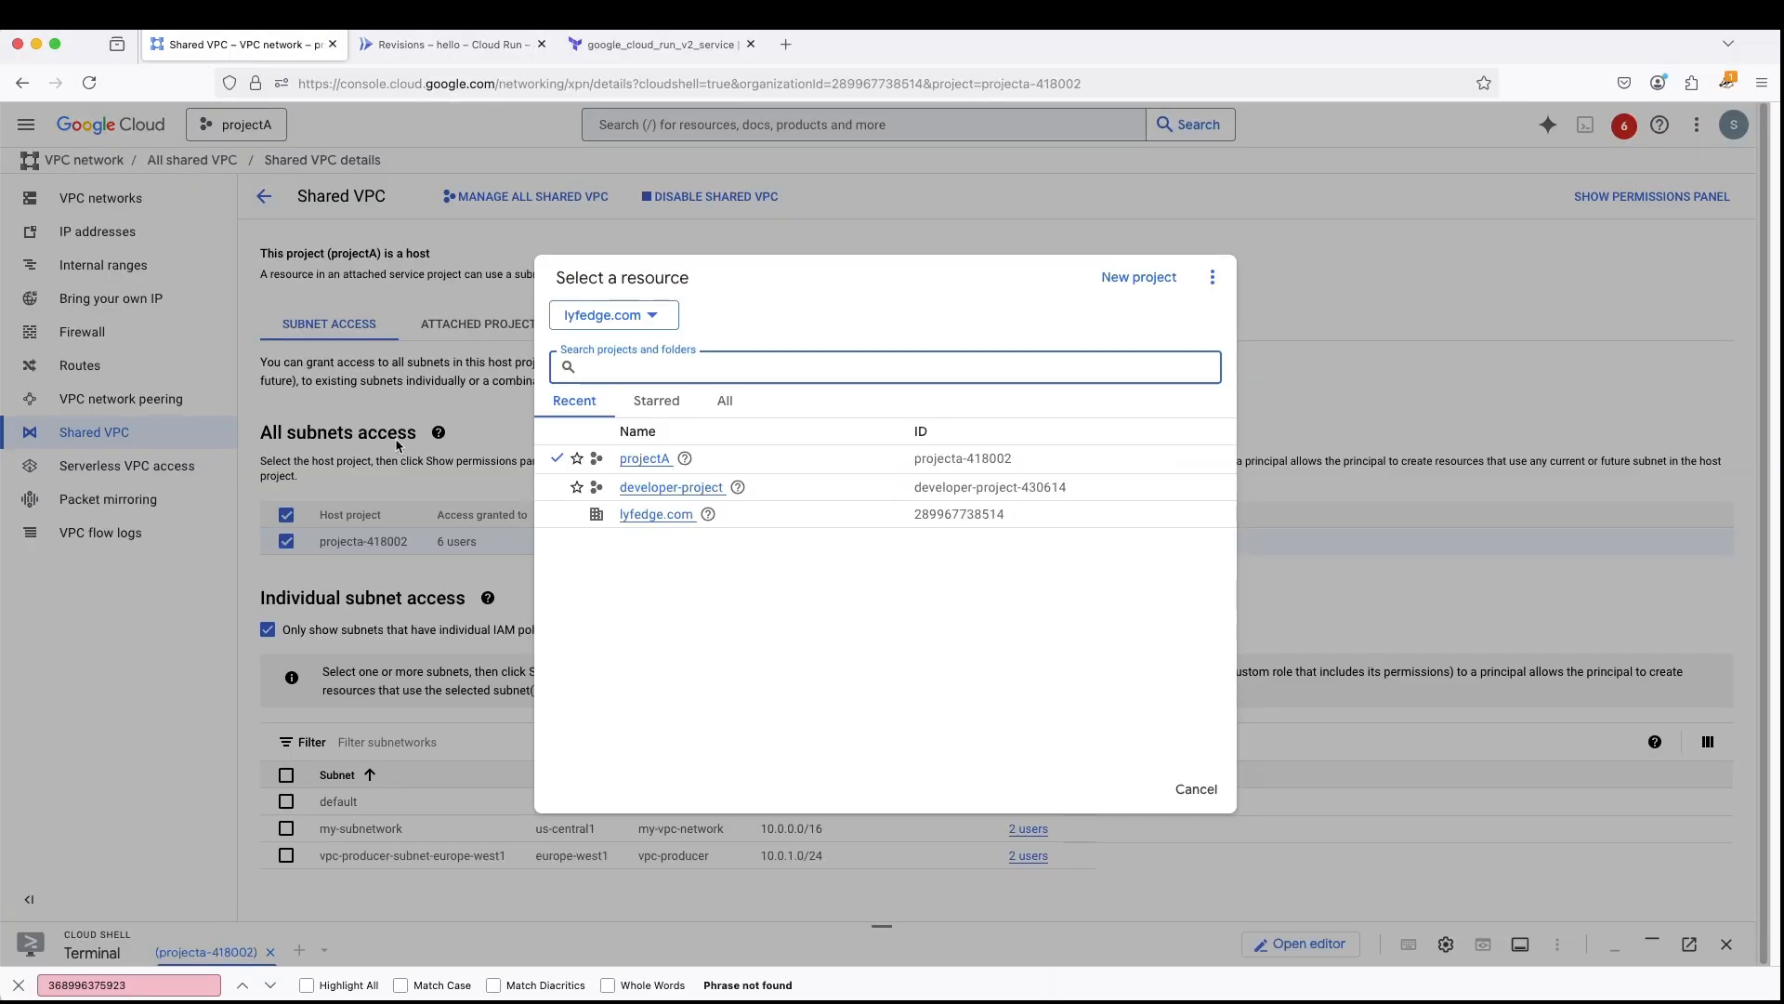
left_click(1196, 791)
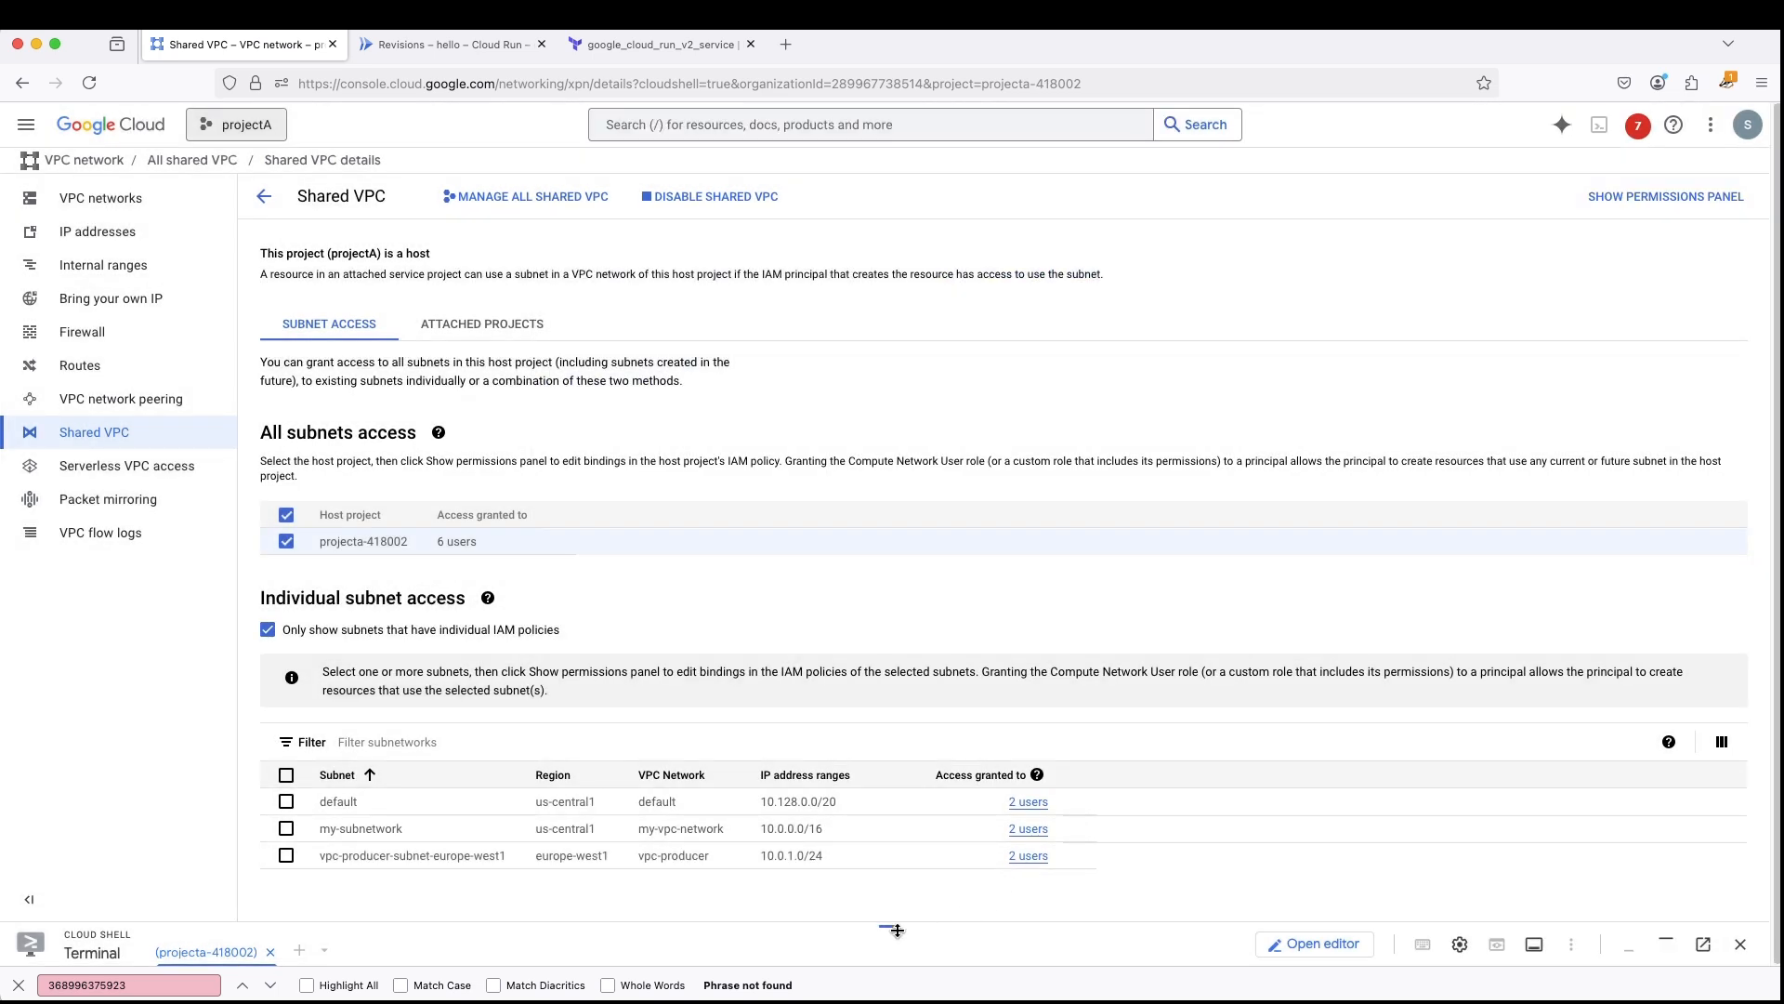
left_click_drag(890, 838, 928, 610)
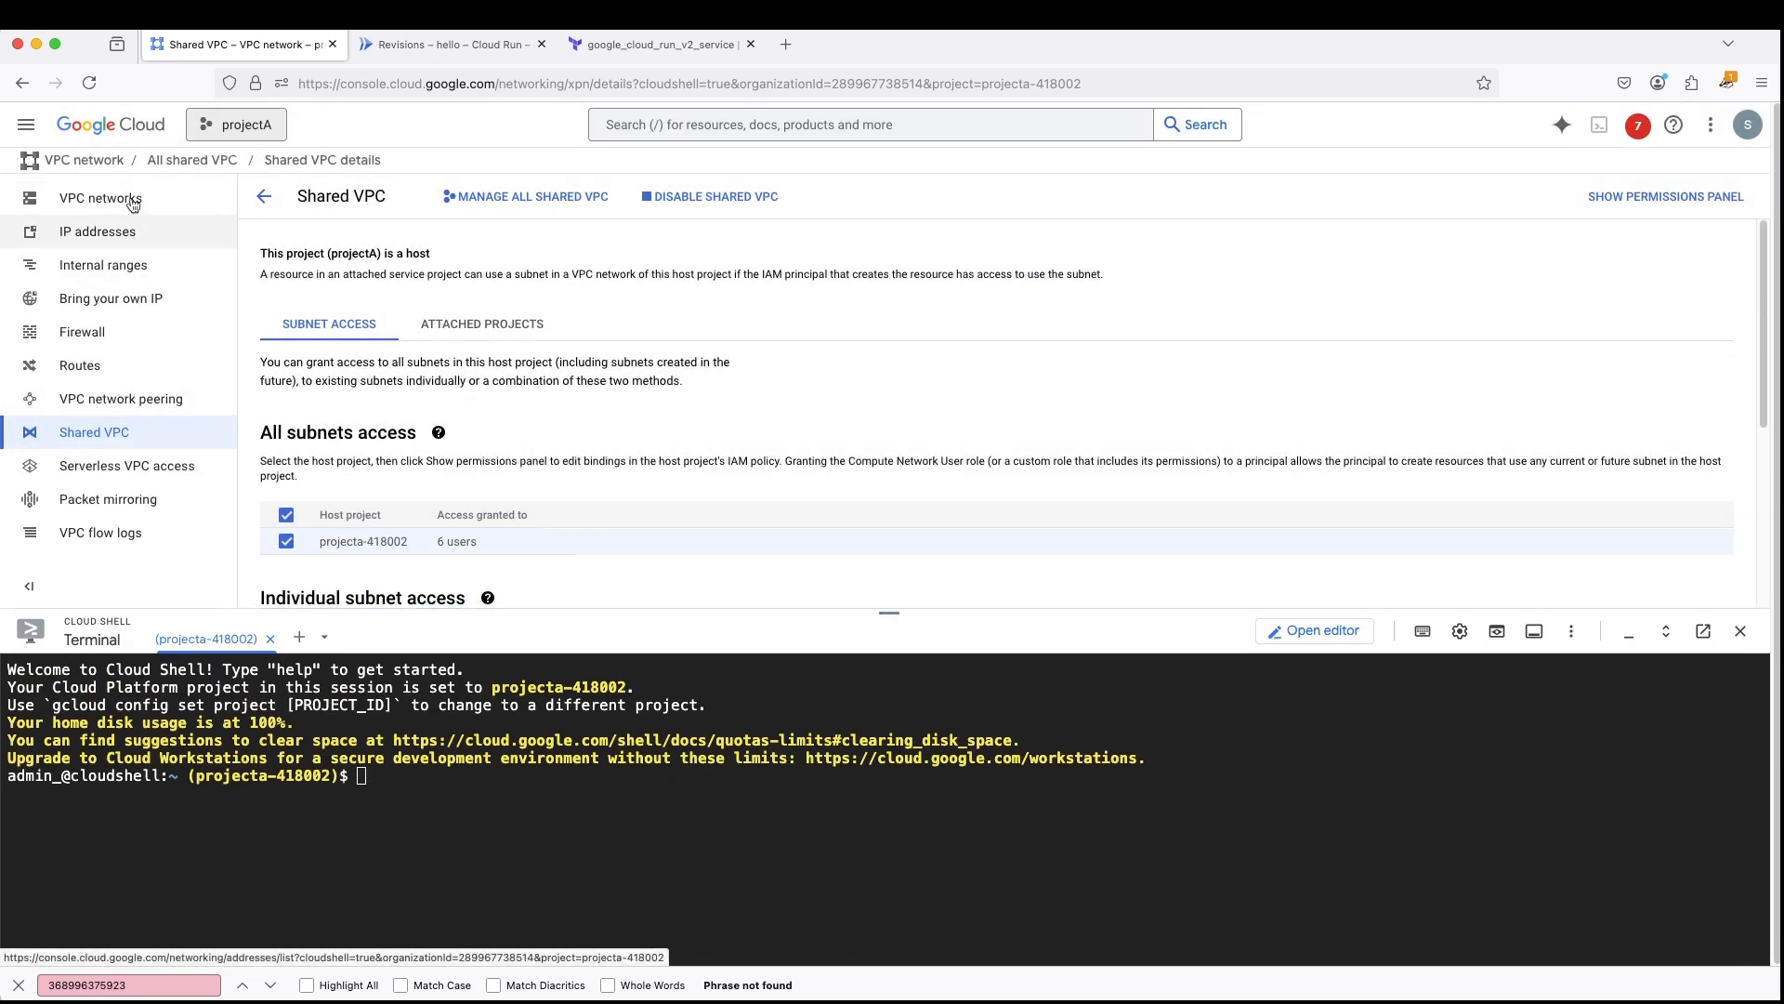
left_click(29, 133)
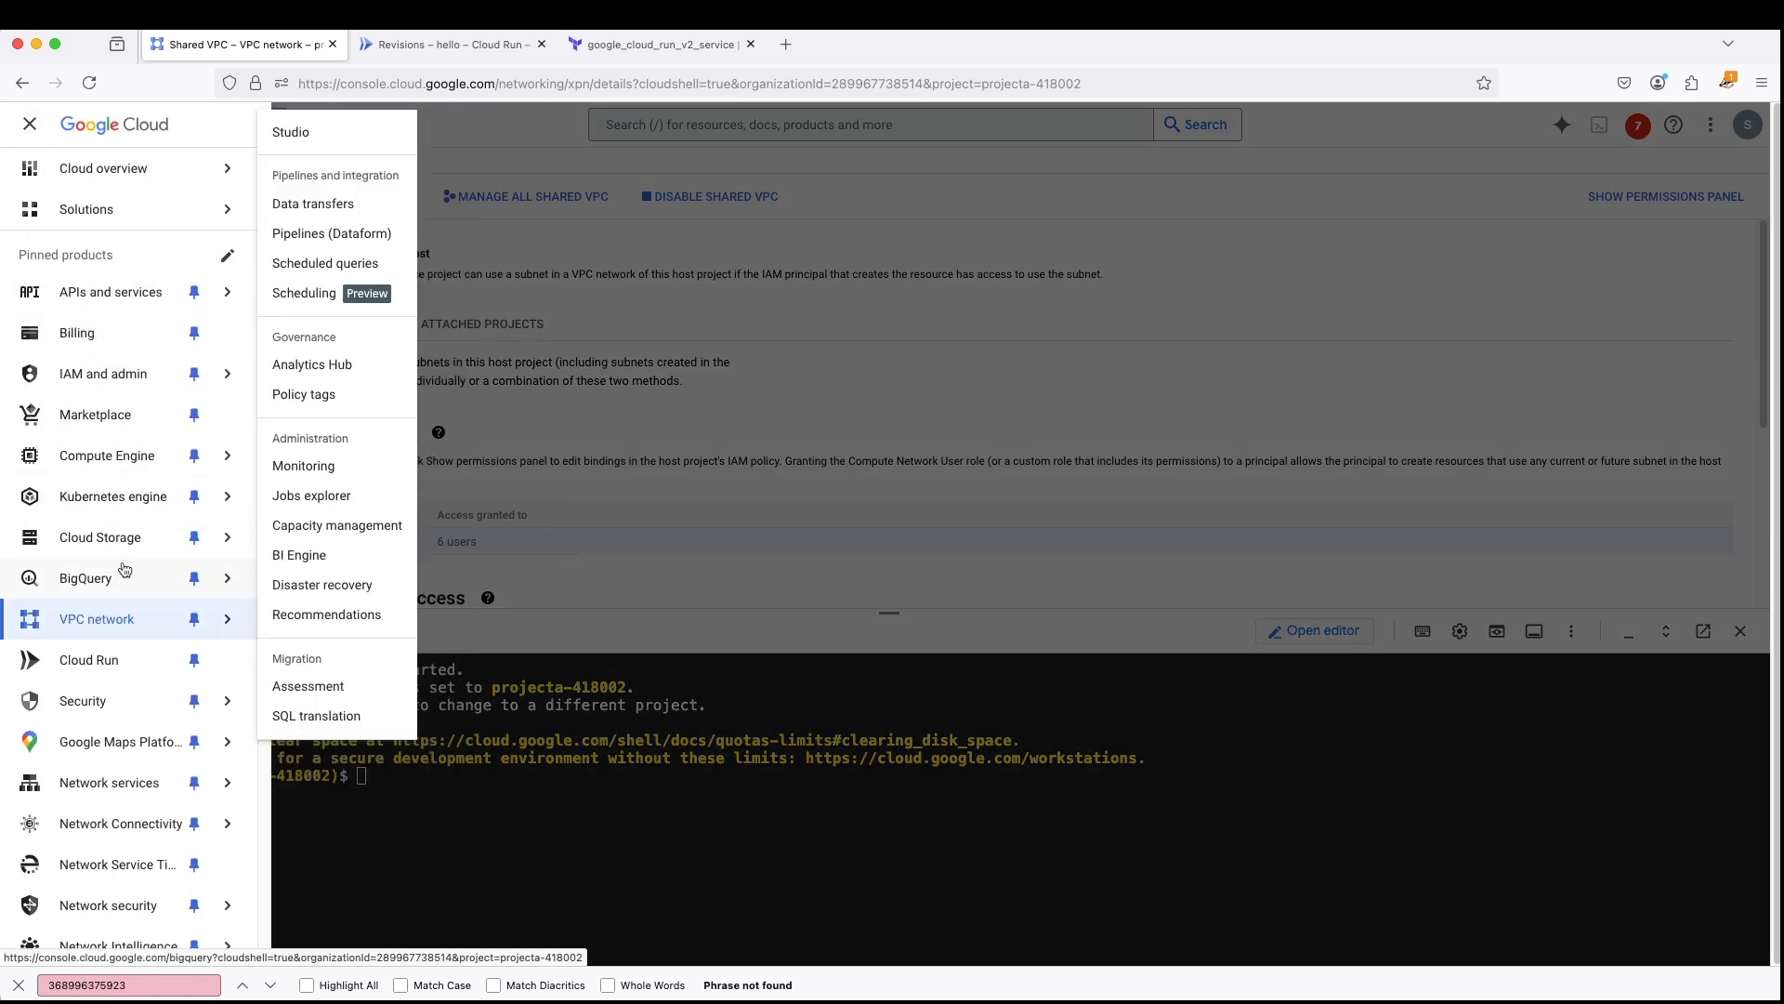
left_click(130, 385)
left_click_drag(892, 613, 906, 712)
- Switch to developer-project, open its dashboard from the Cloud overview and copy the project number
left_click(446, 43)
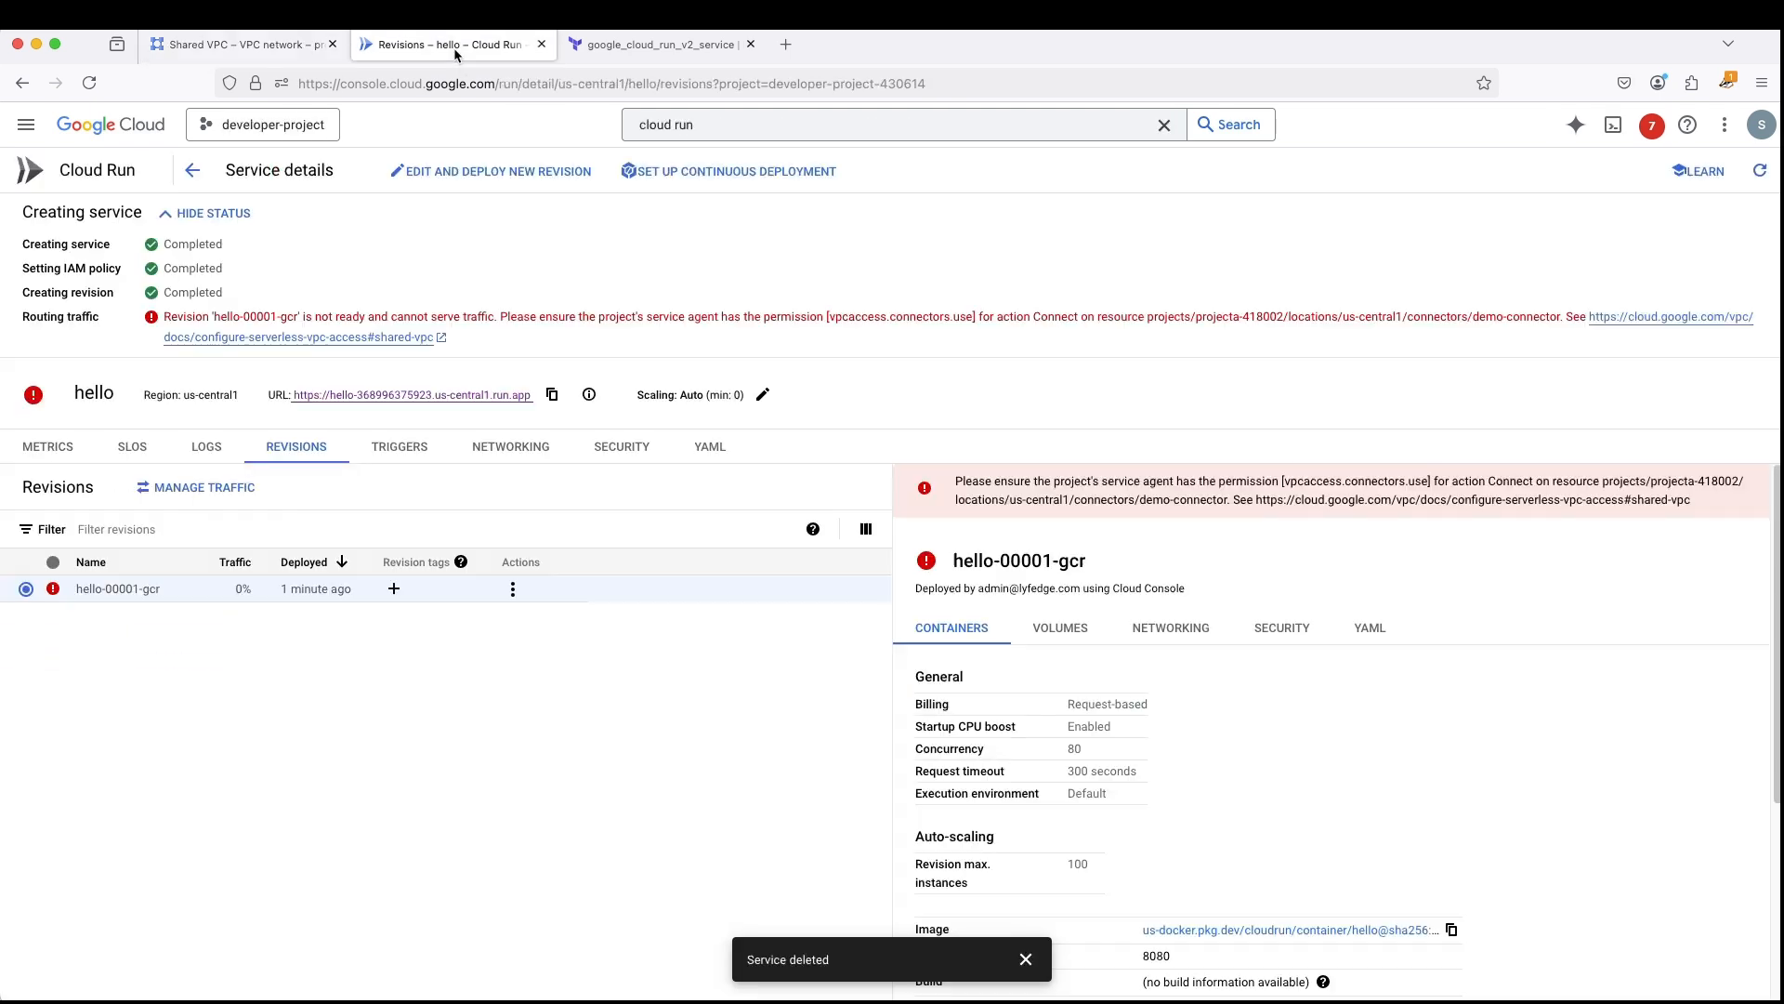
left_click(192, 170)
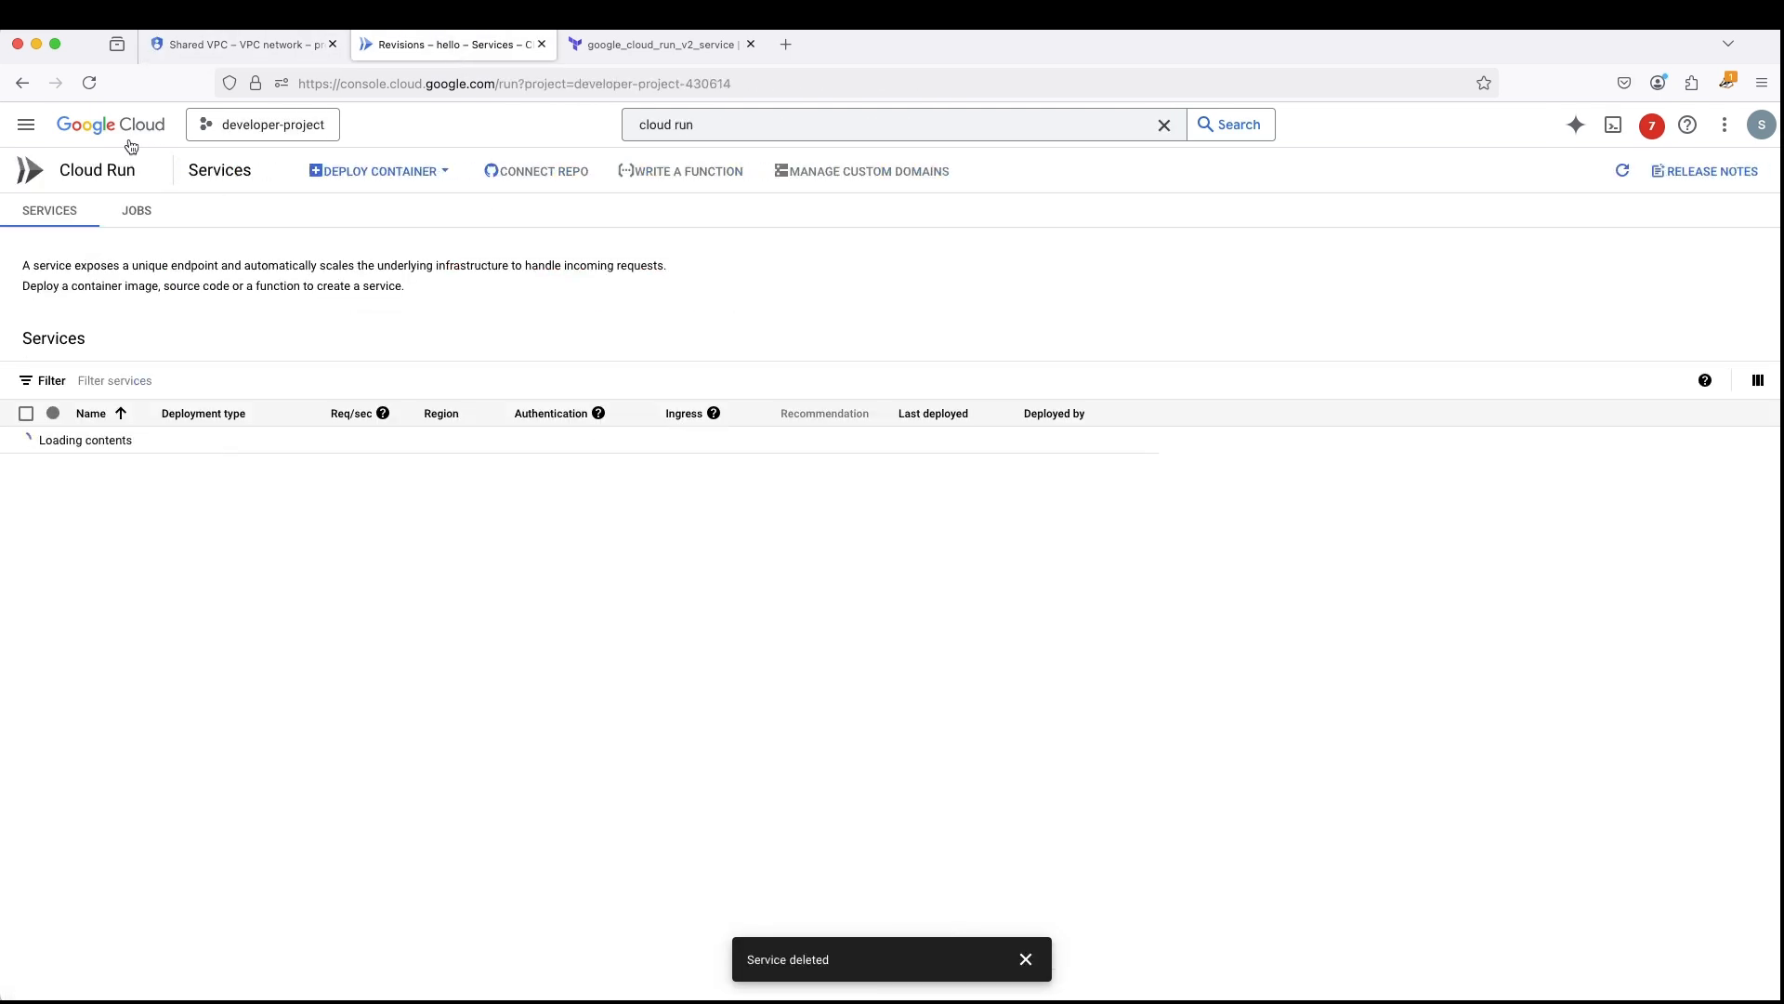
left_click(31, 136)
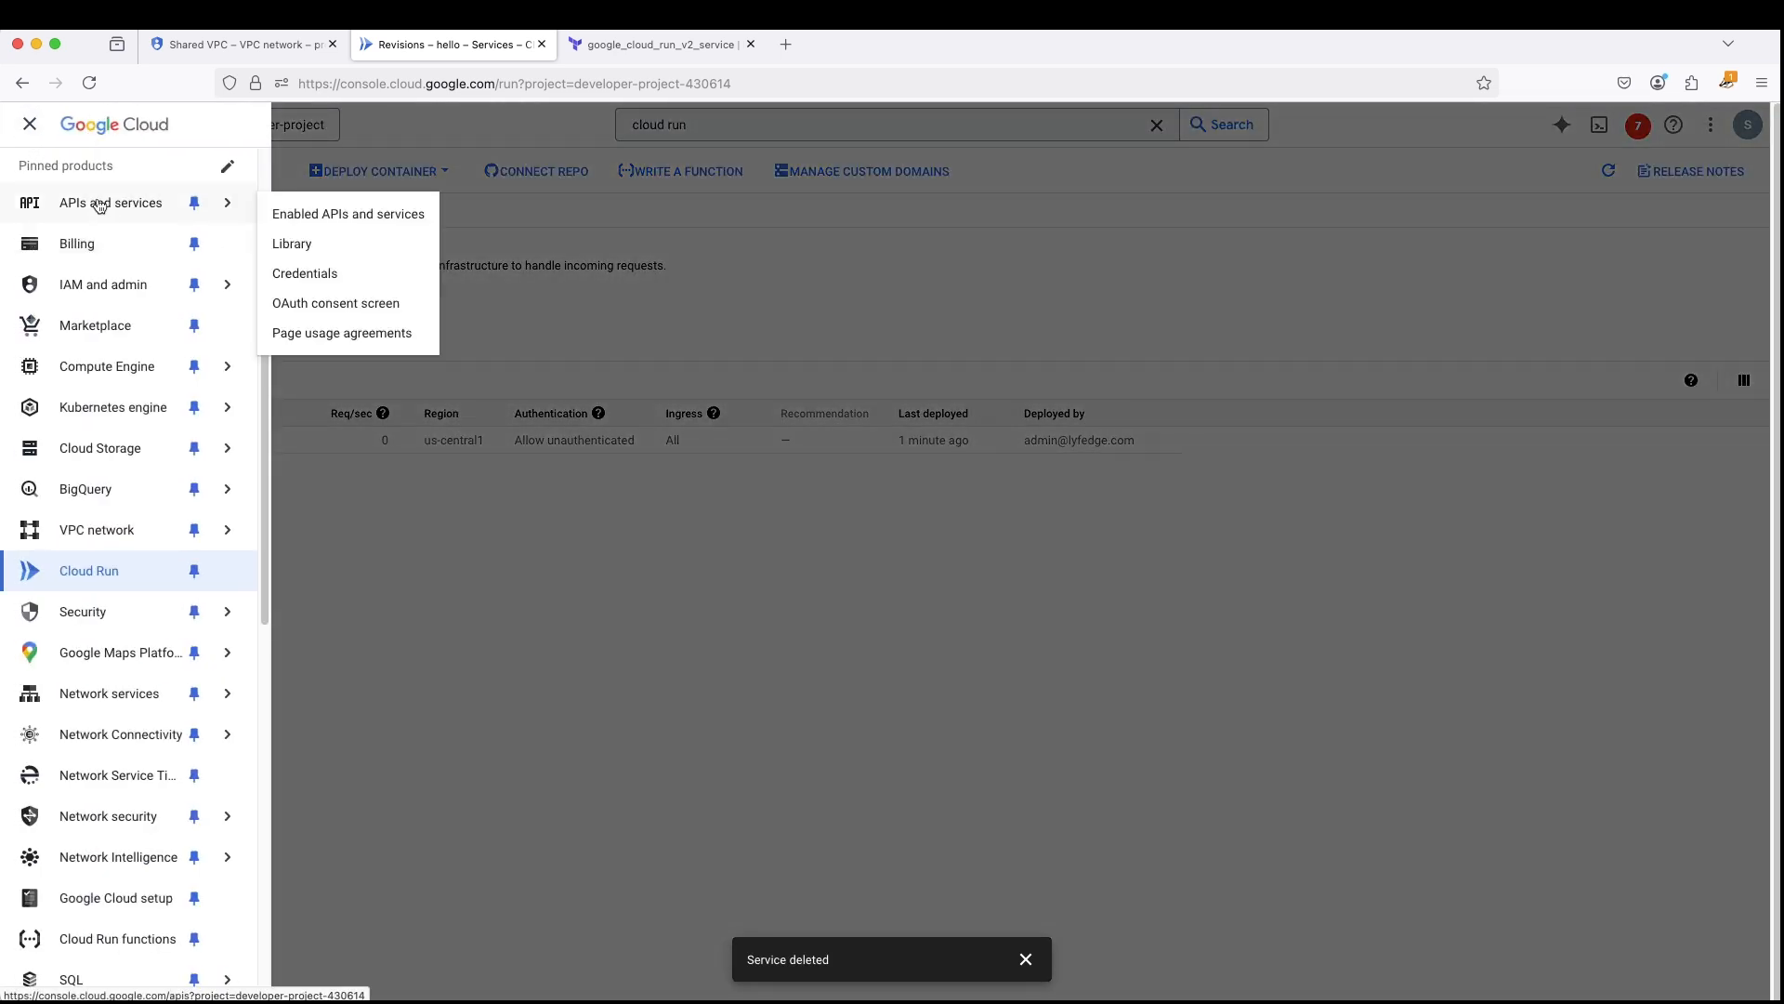
scroll(232, 271, "up", 1)
mouse_move(108, 244)
scroll(109, 223, "up", 1)
left_click(111, 177)
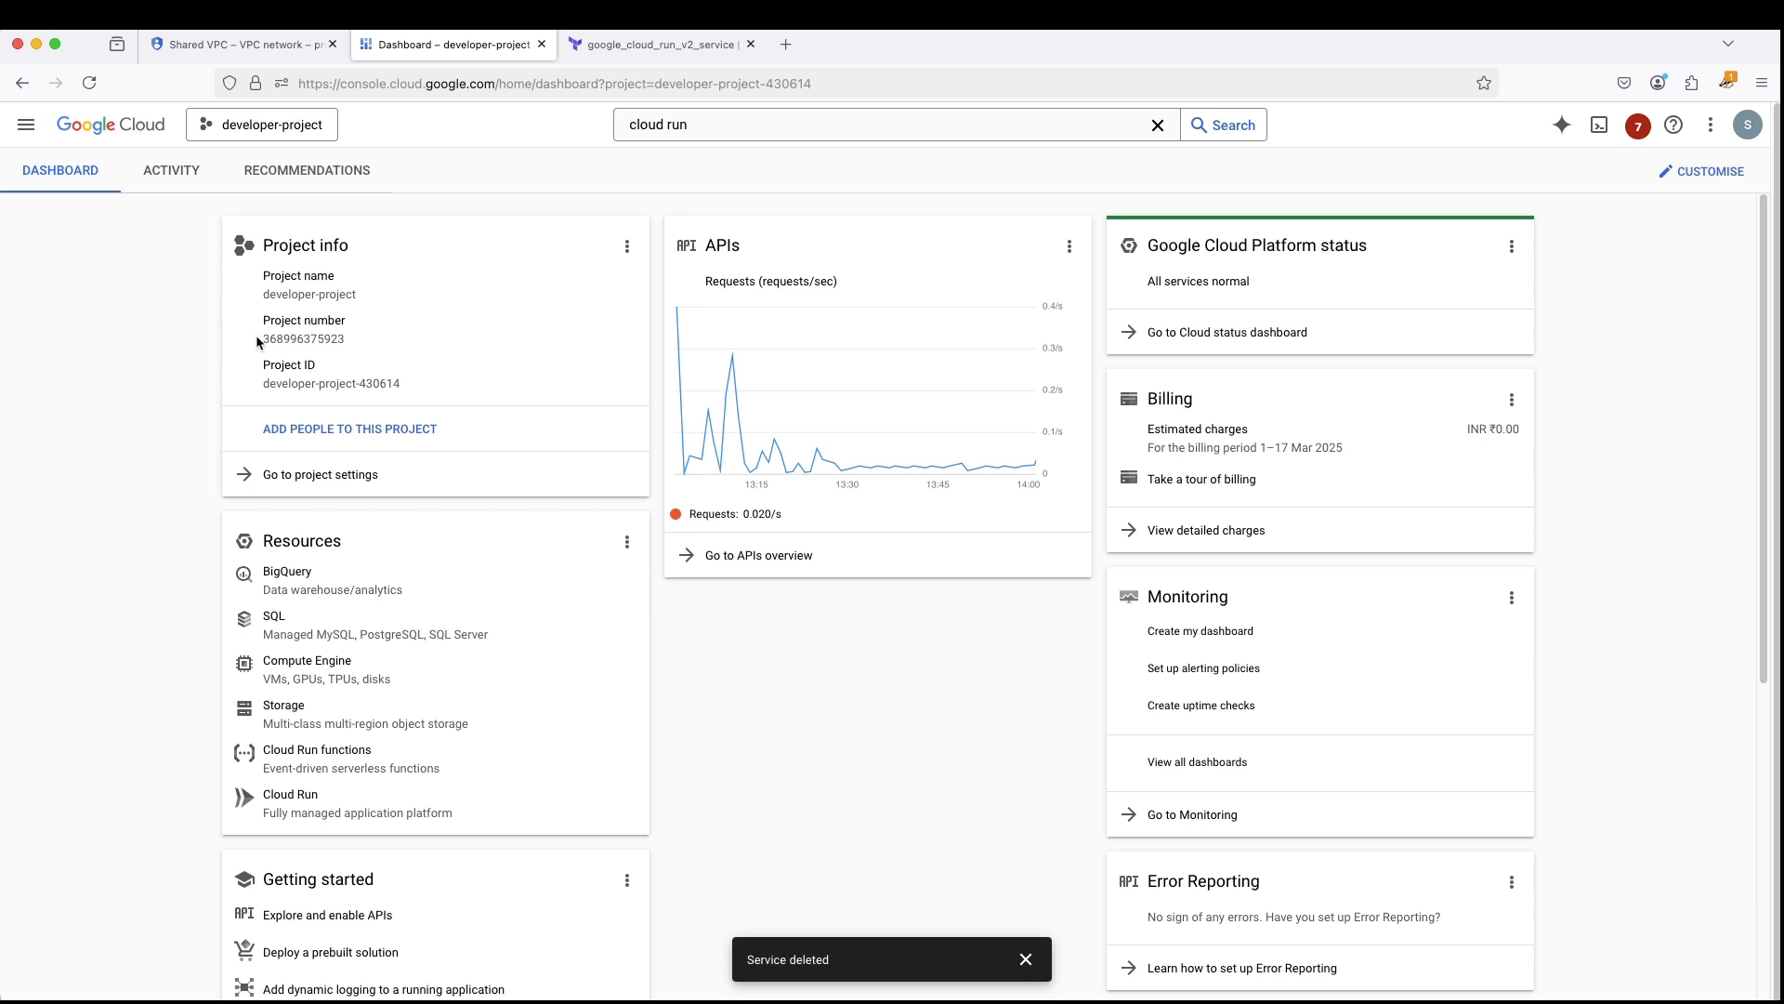
left_click_drag(256, 335, 343, 343)
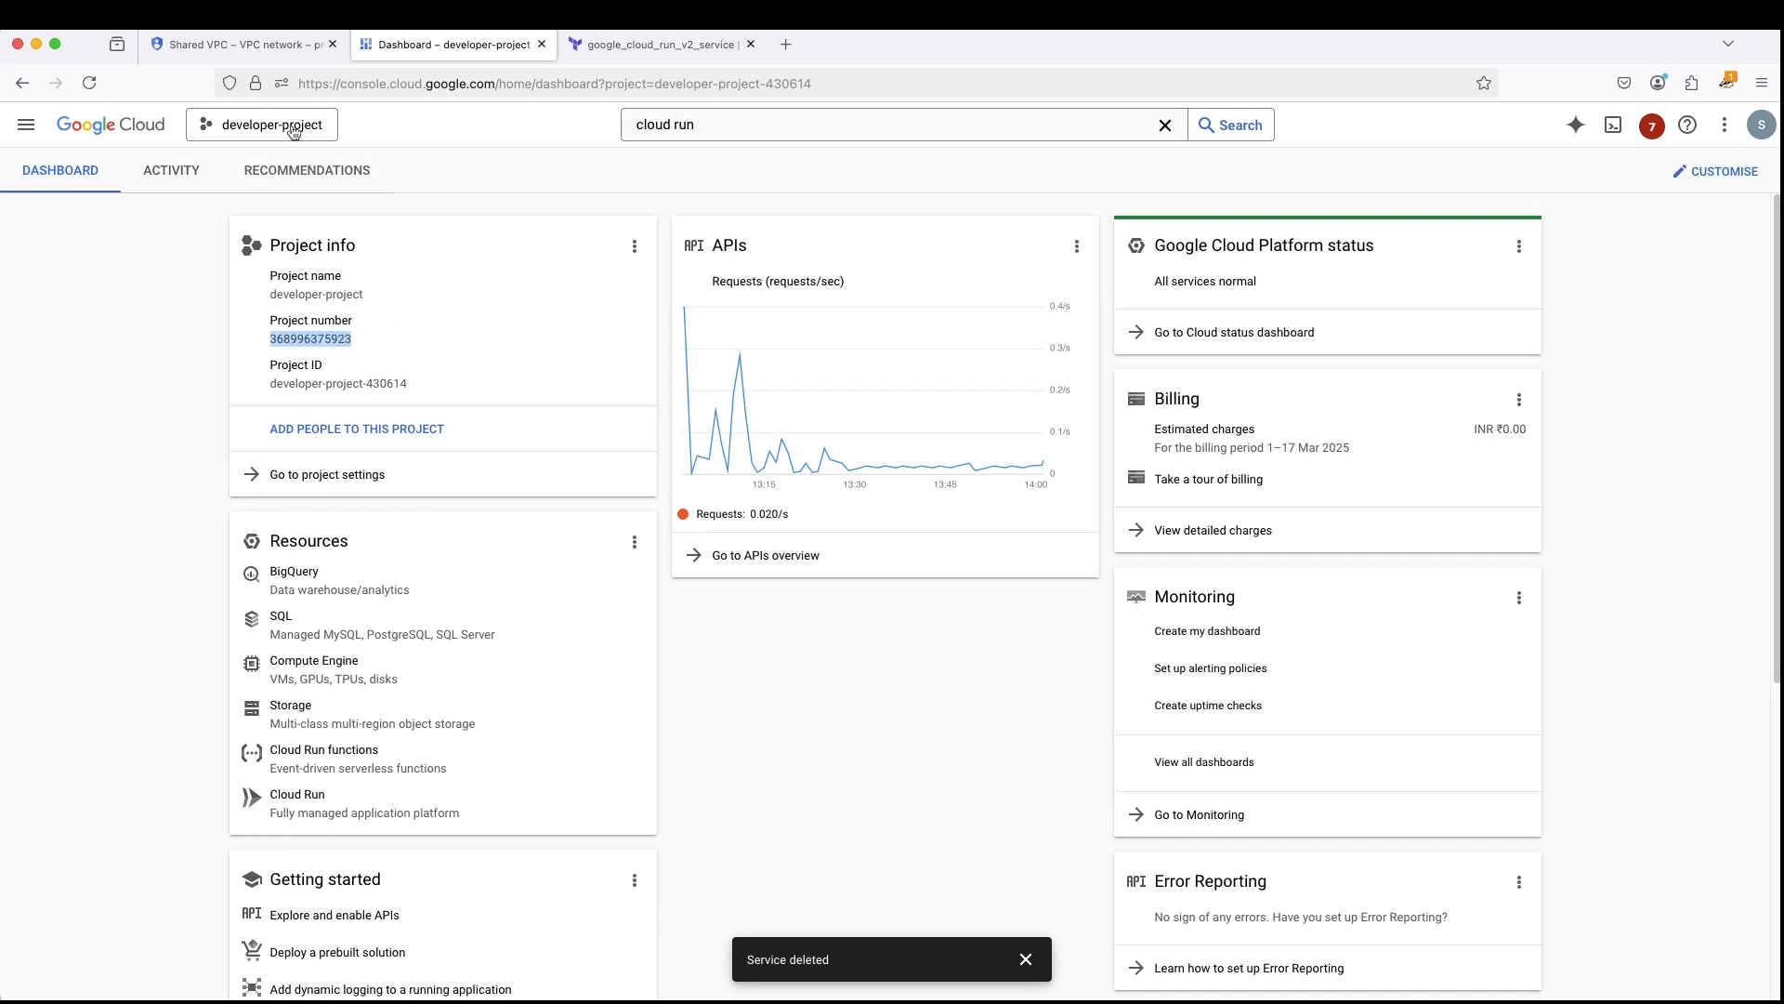
- Include Google-provided role grants in projectA's IAM list and filter the principals by developer-project's project number
left_click(232, 43)
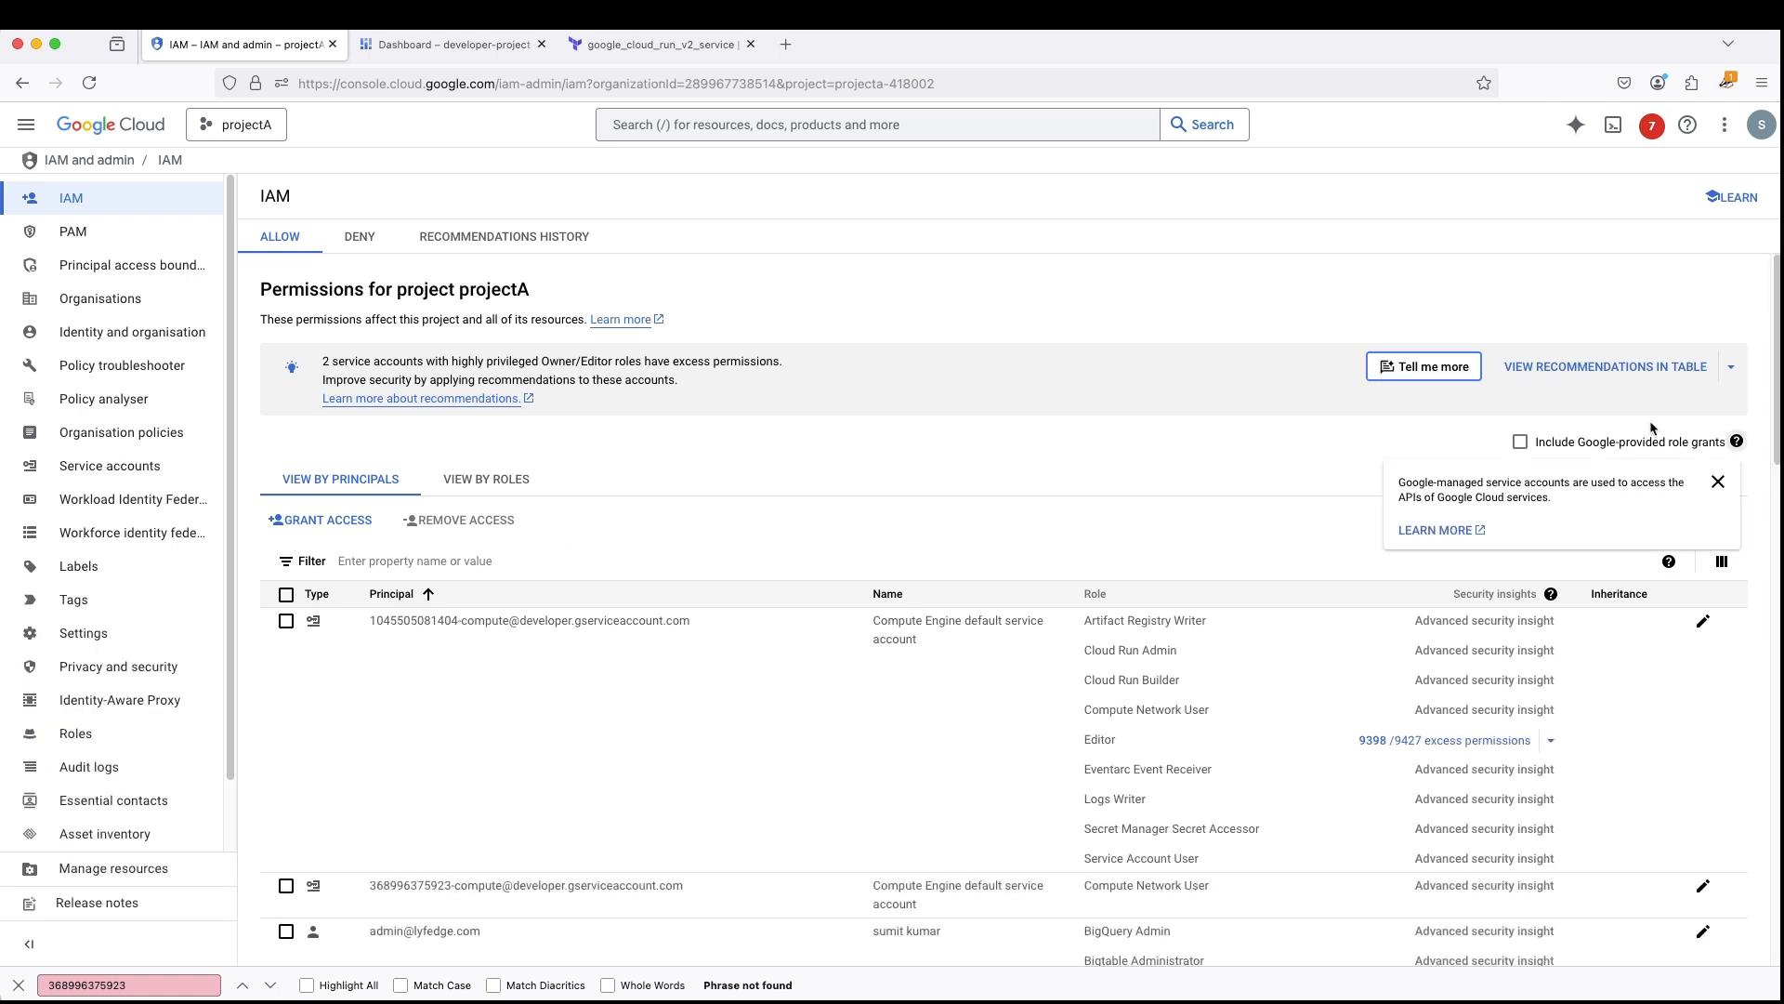
left_click(1506, 442)
left_click(449, 561)
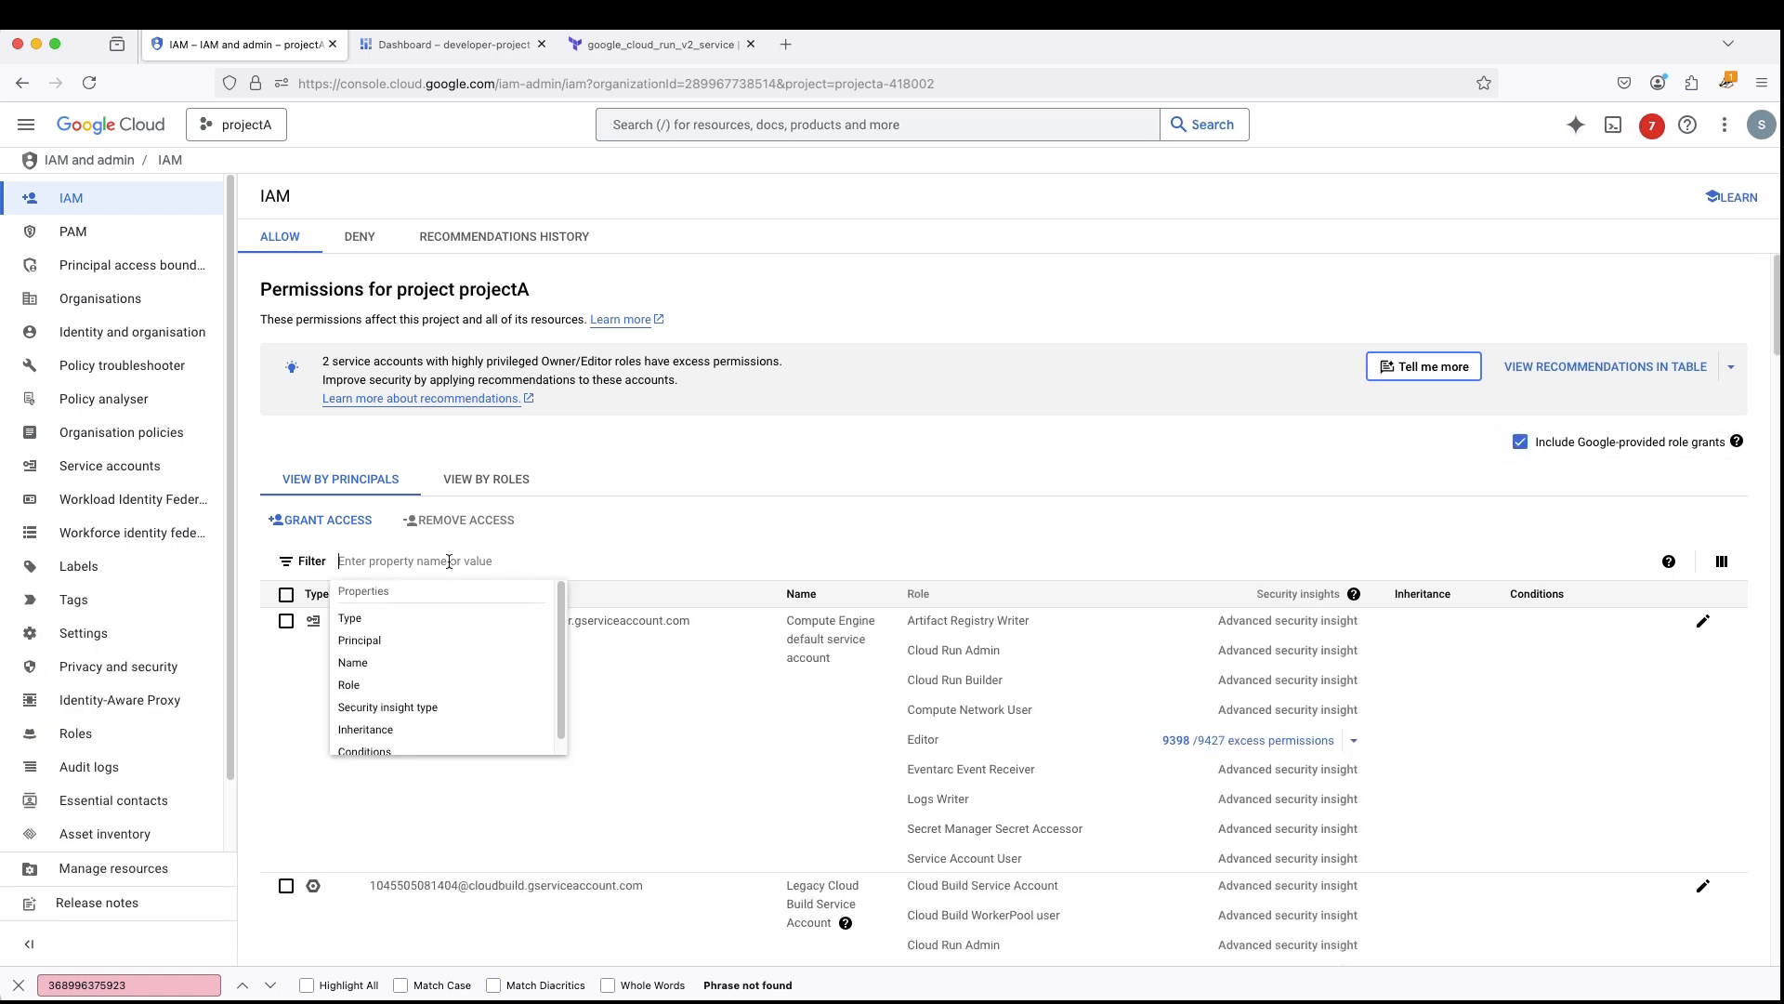
key("ctrl+v")
key("Return")
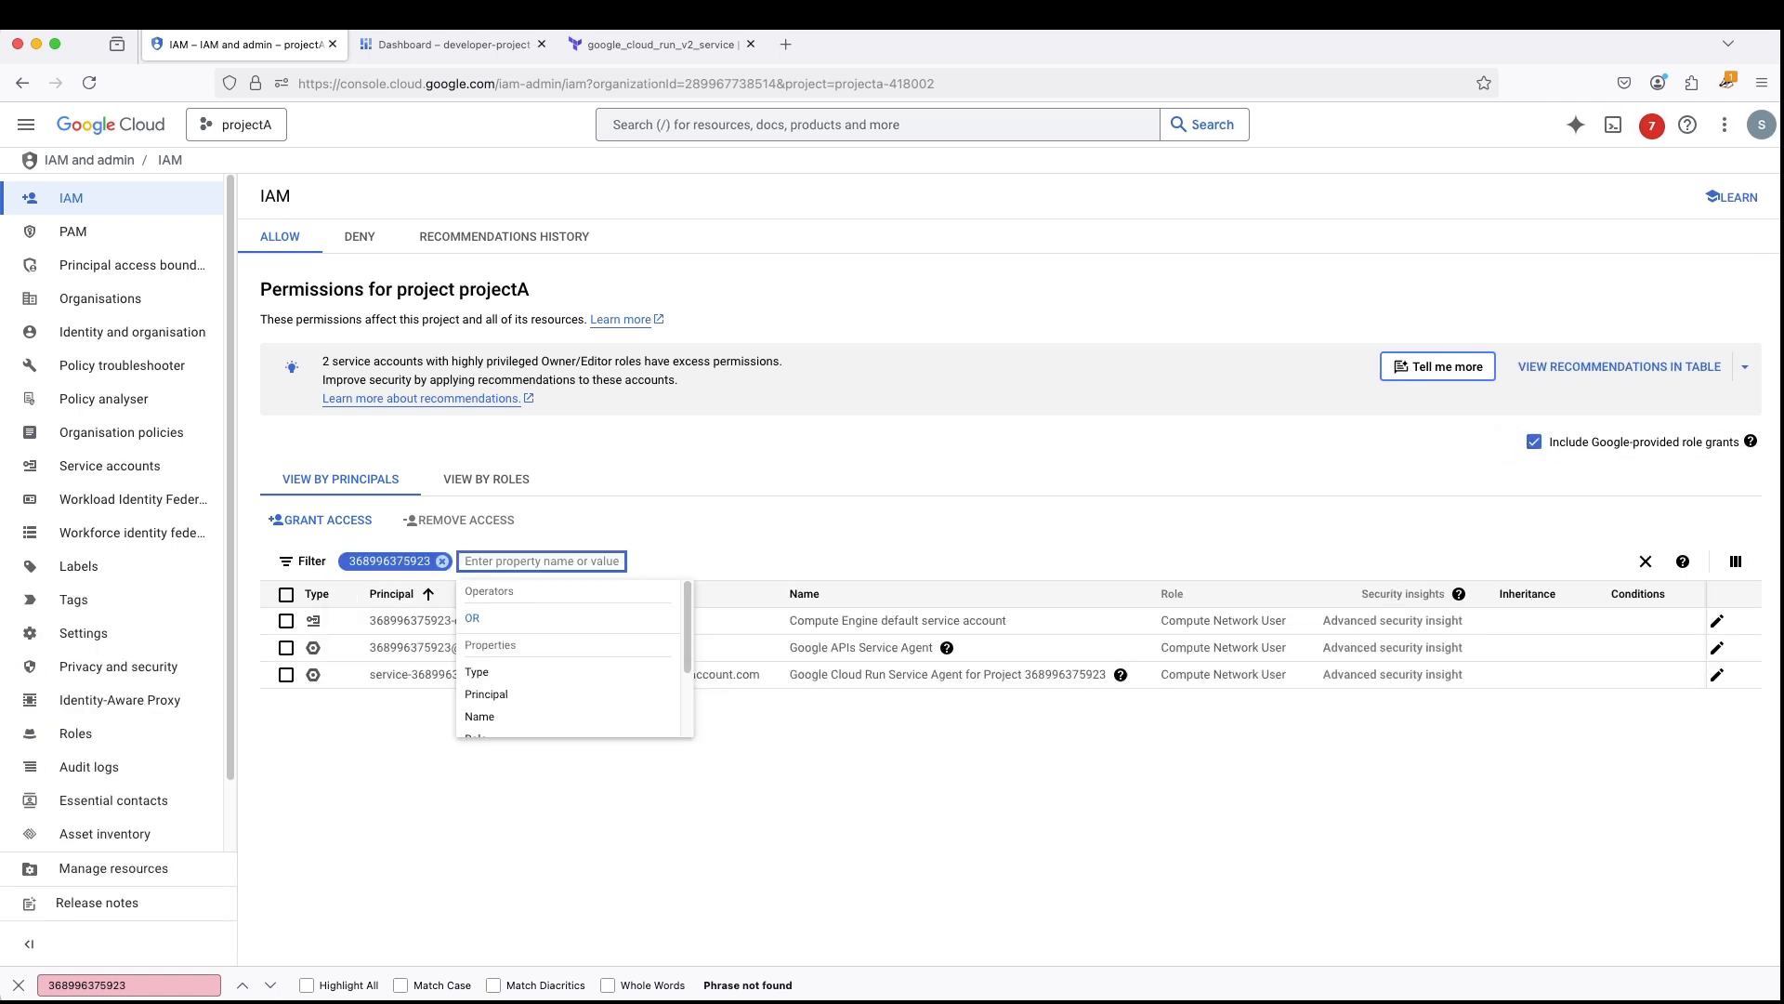
left_click(987, 719)
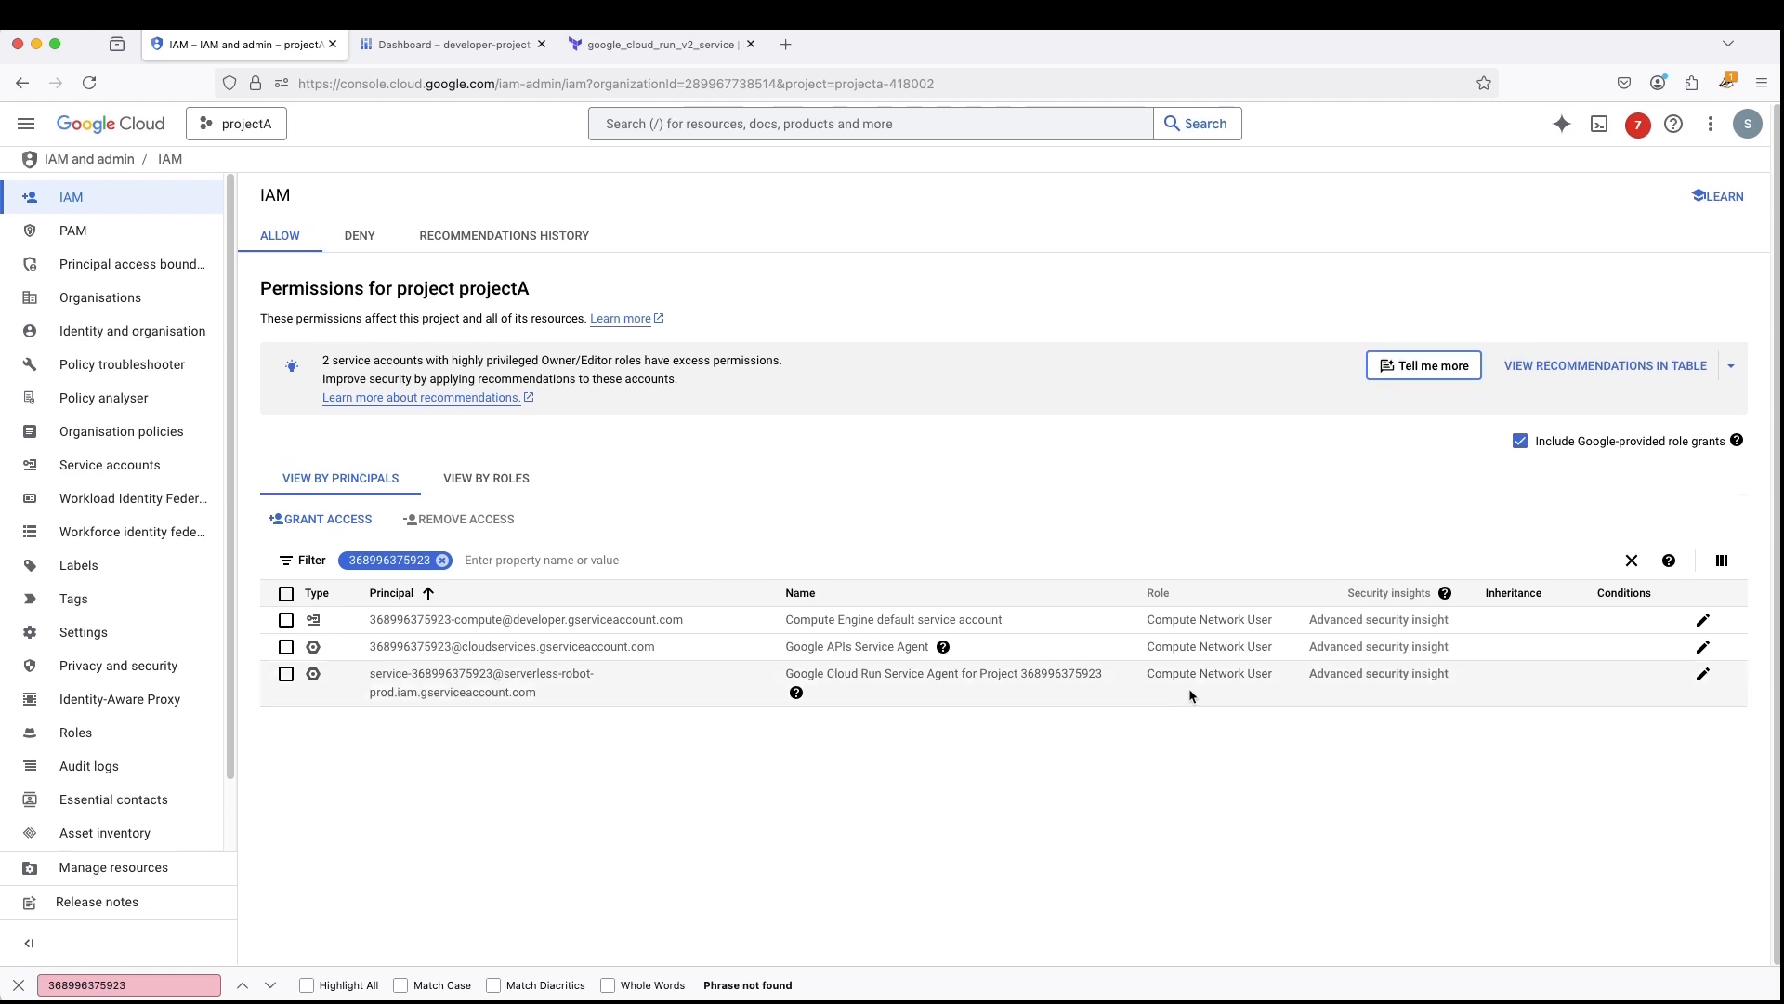
- Add the Serverless VPC Access User role to developer-project's Cloud Run Service Agent in projectA, save it, and close the find bar
left_click(1718, 676)
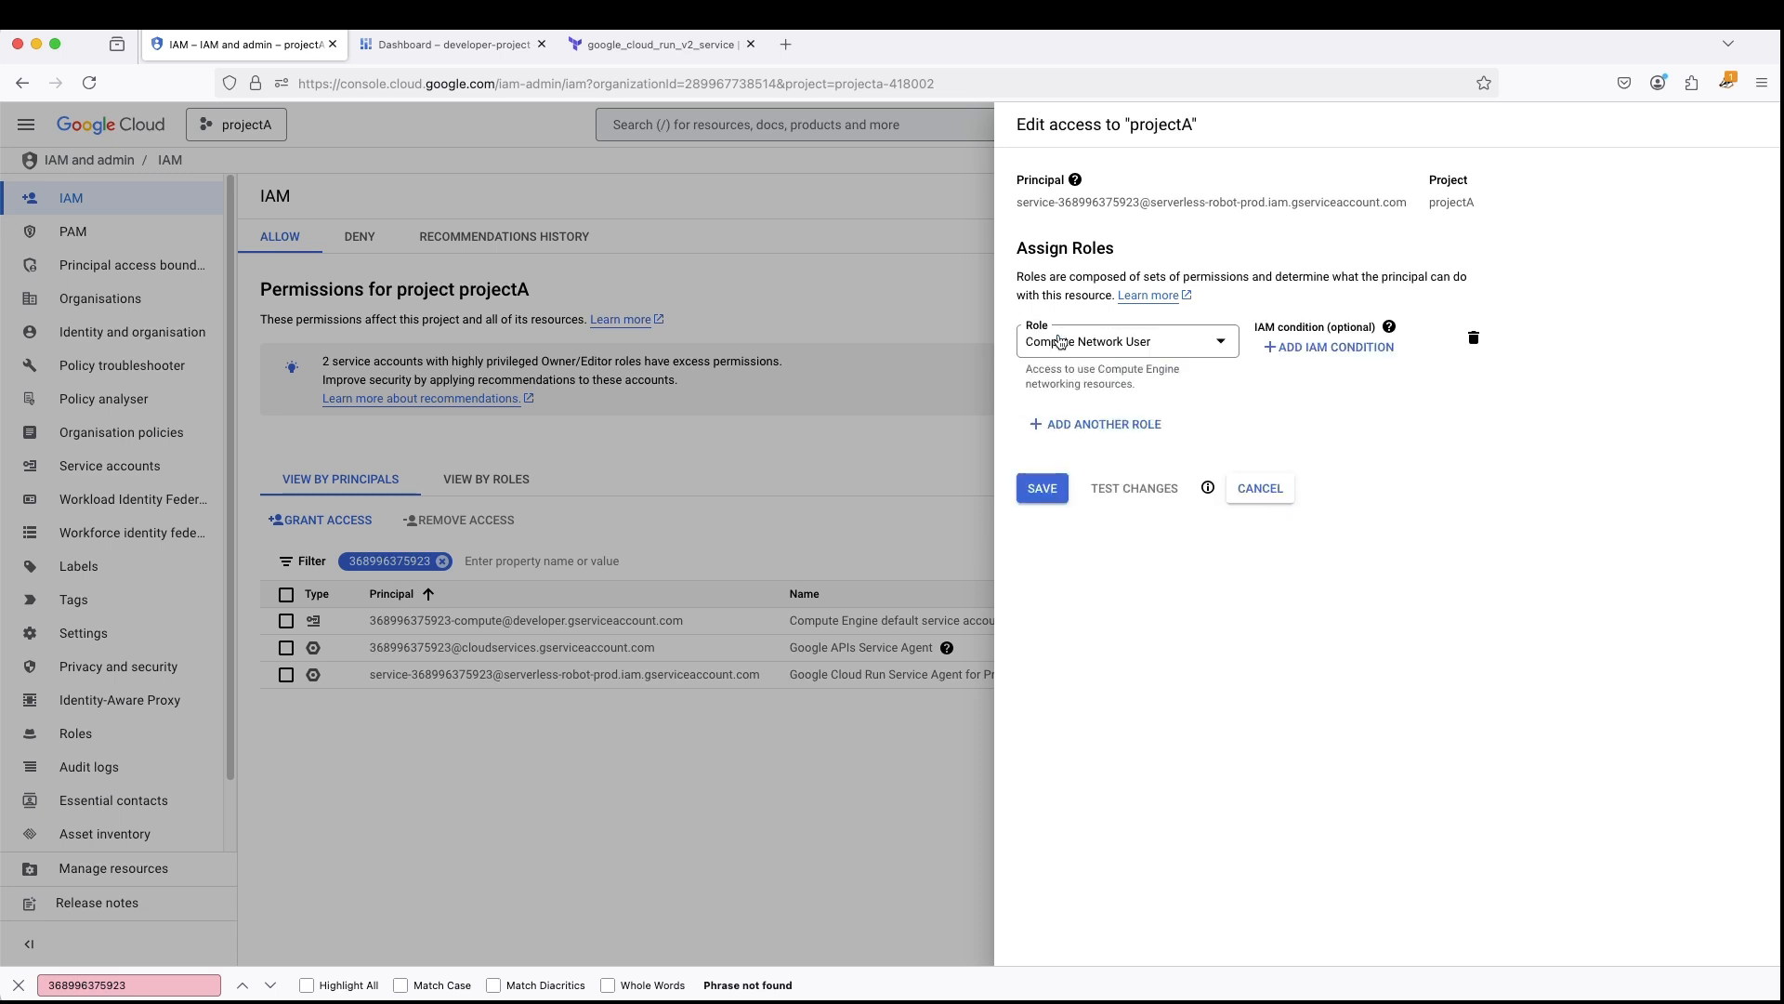
left_click(1078, 424)
left_click(1077, 435)
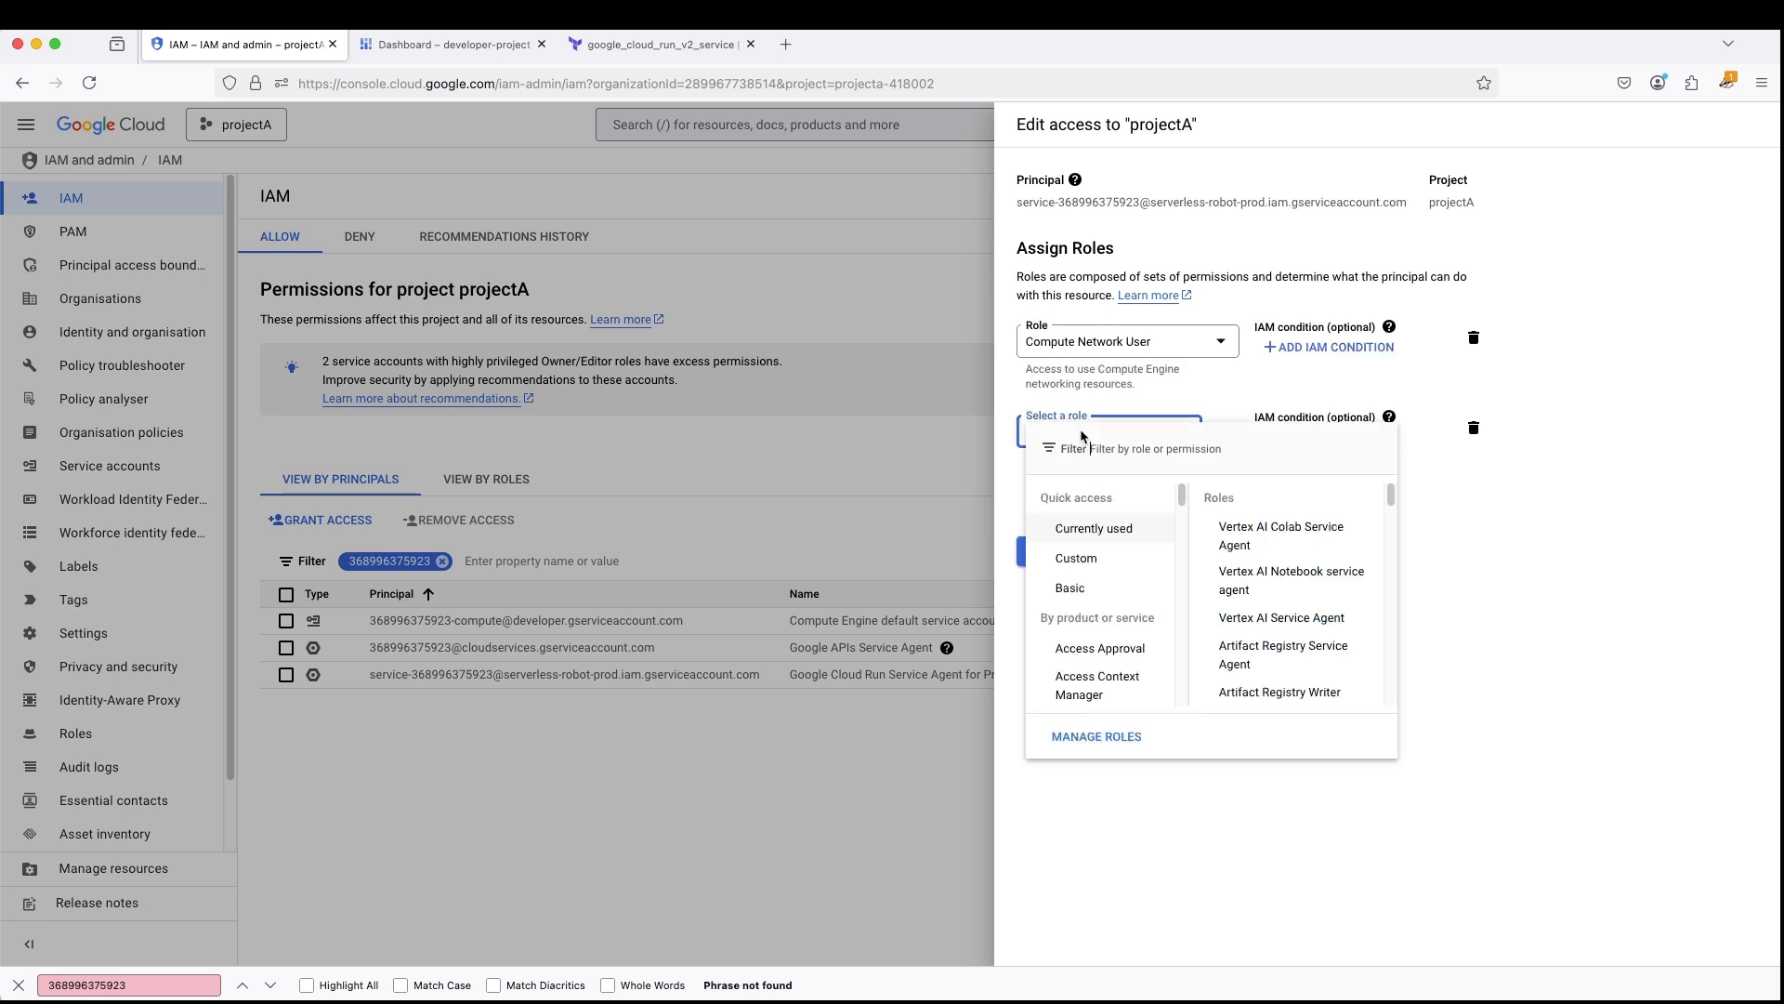
type("server")
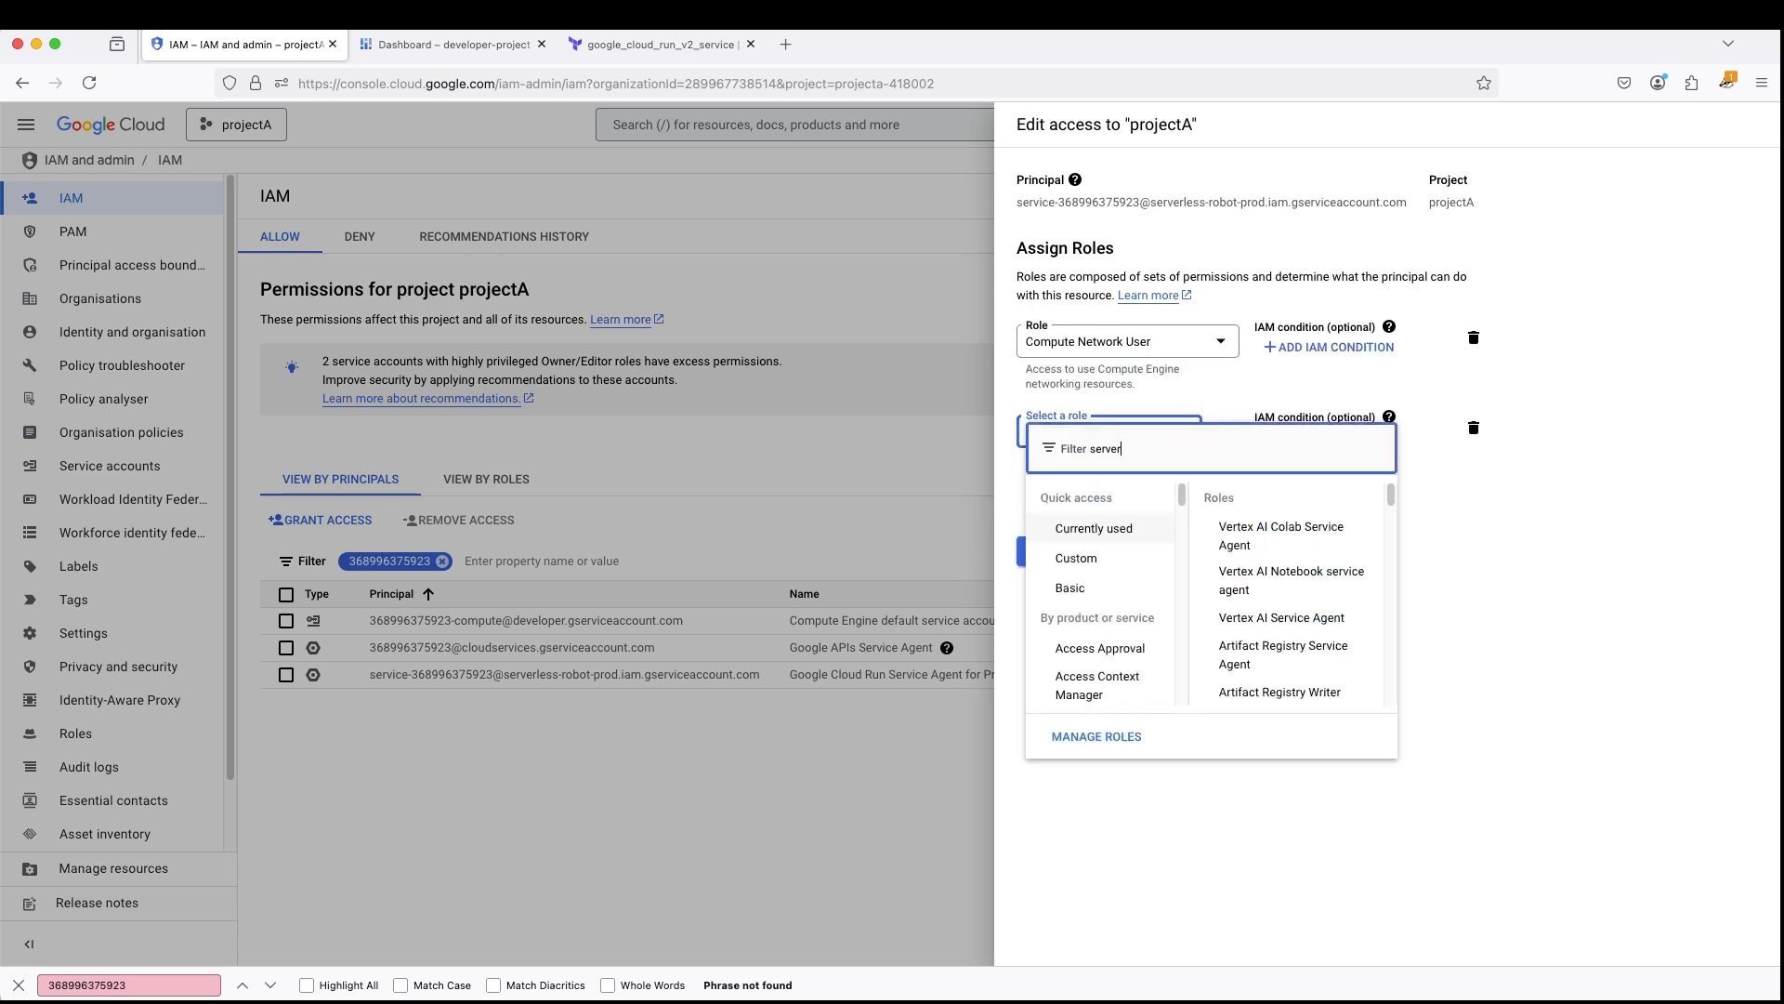
type("less vpc")
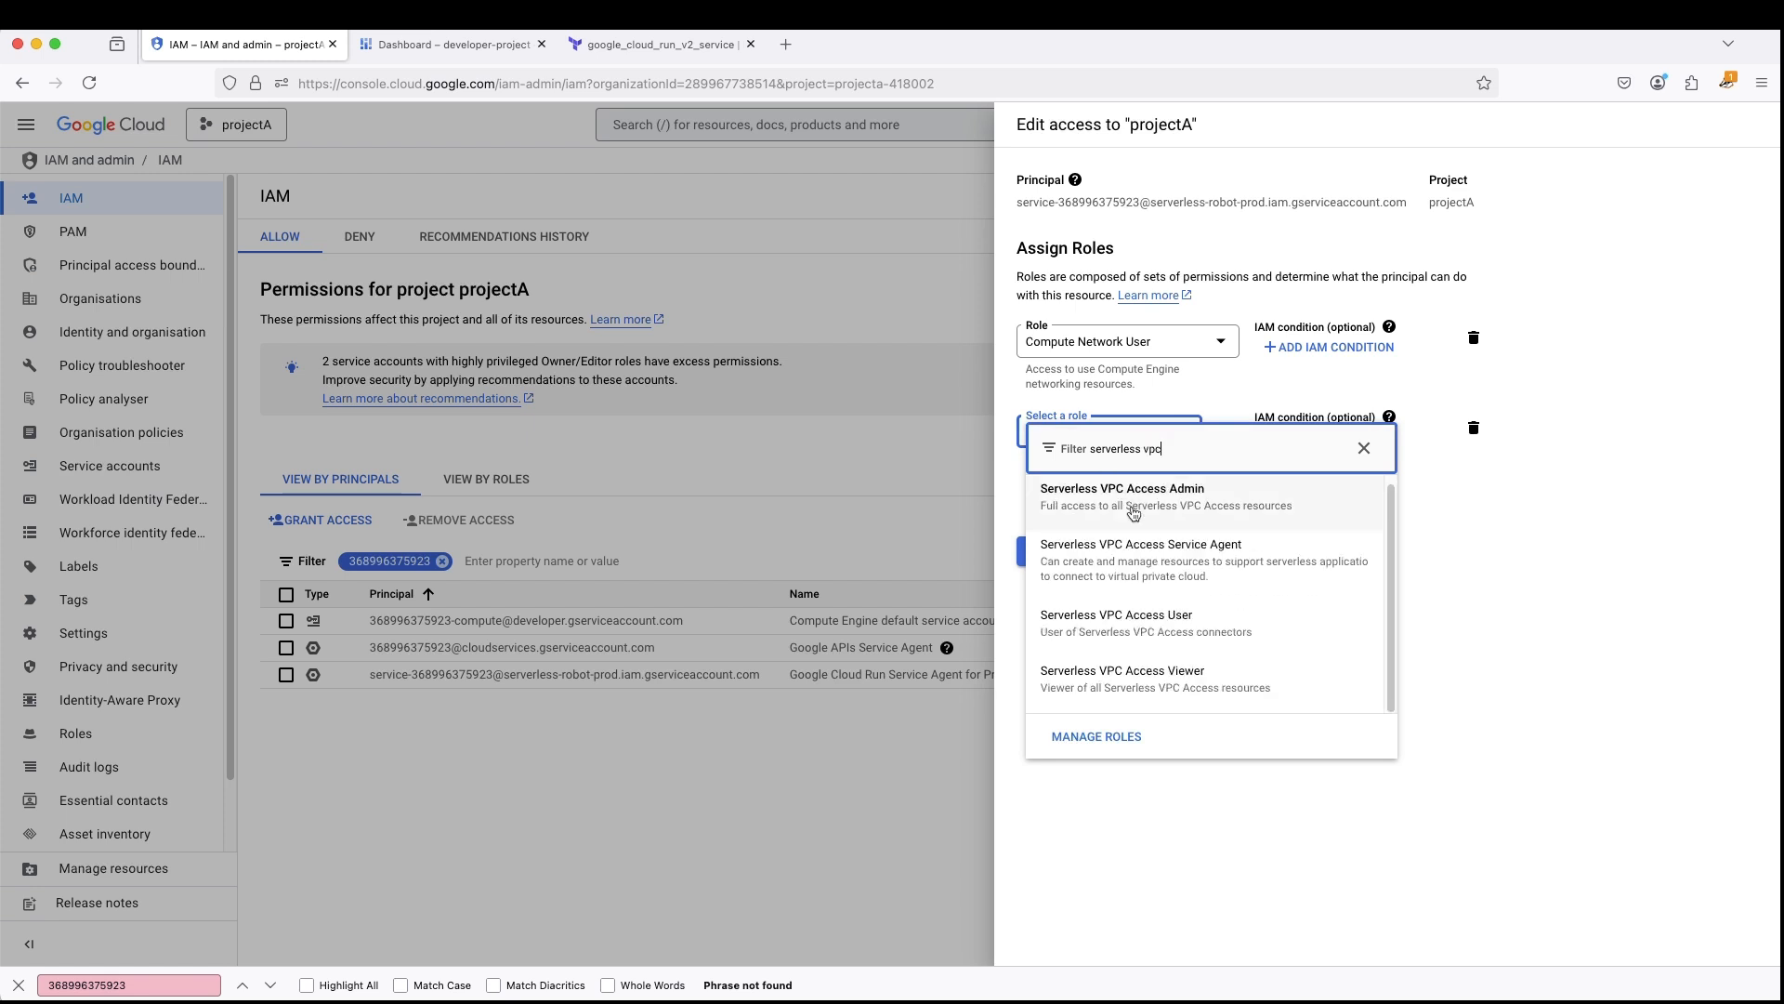
left_click(1145, 632)
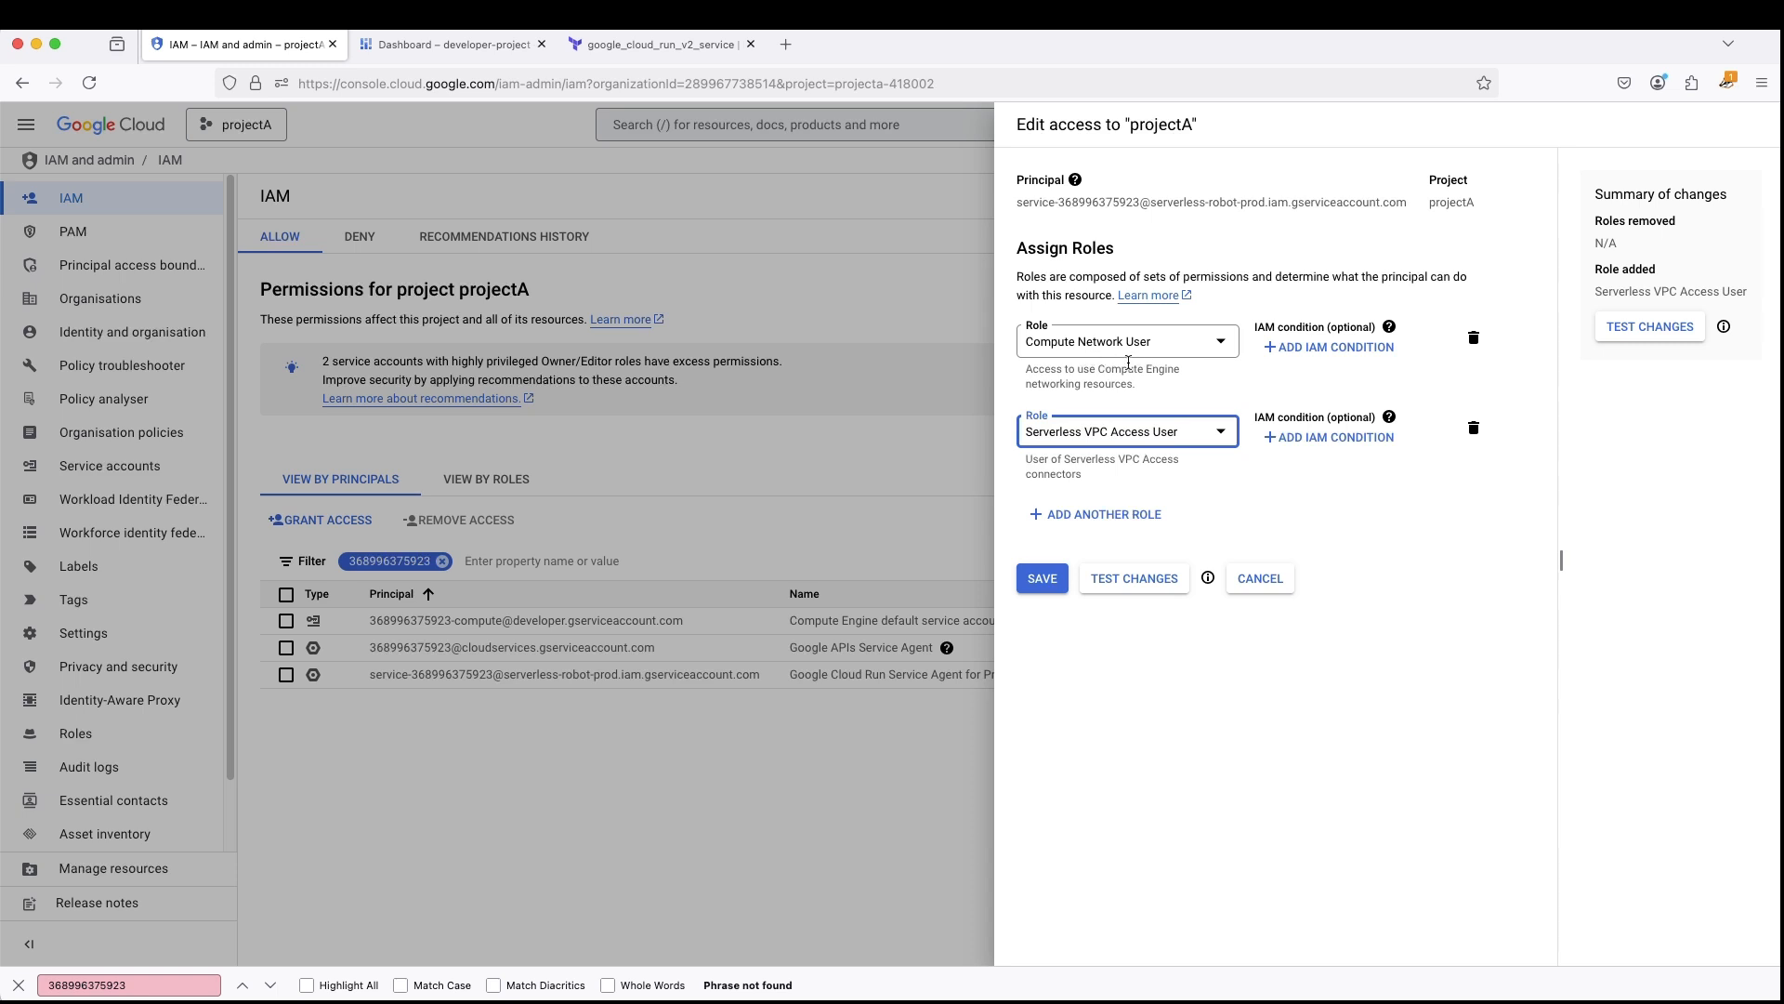
left_click(1042, 578)
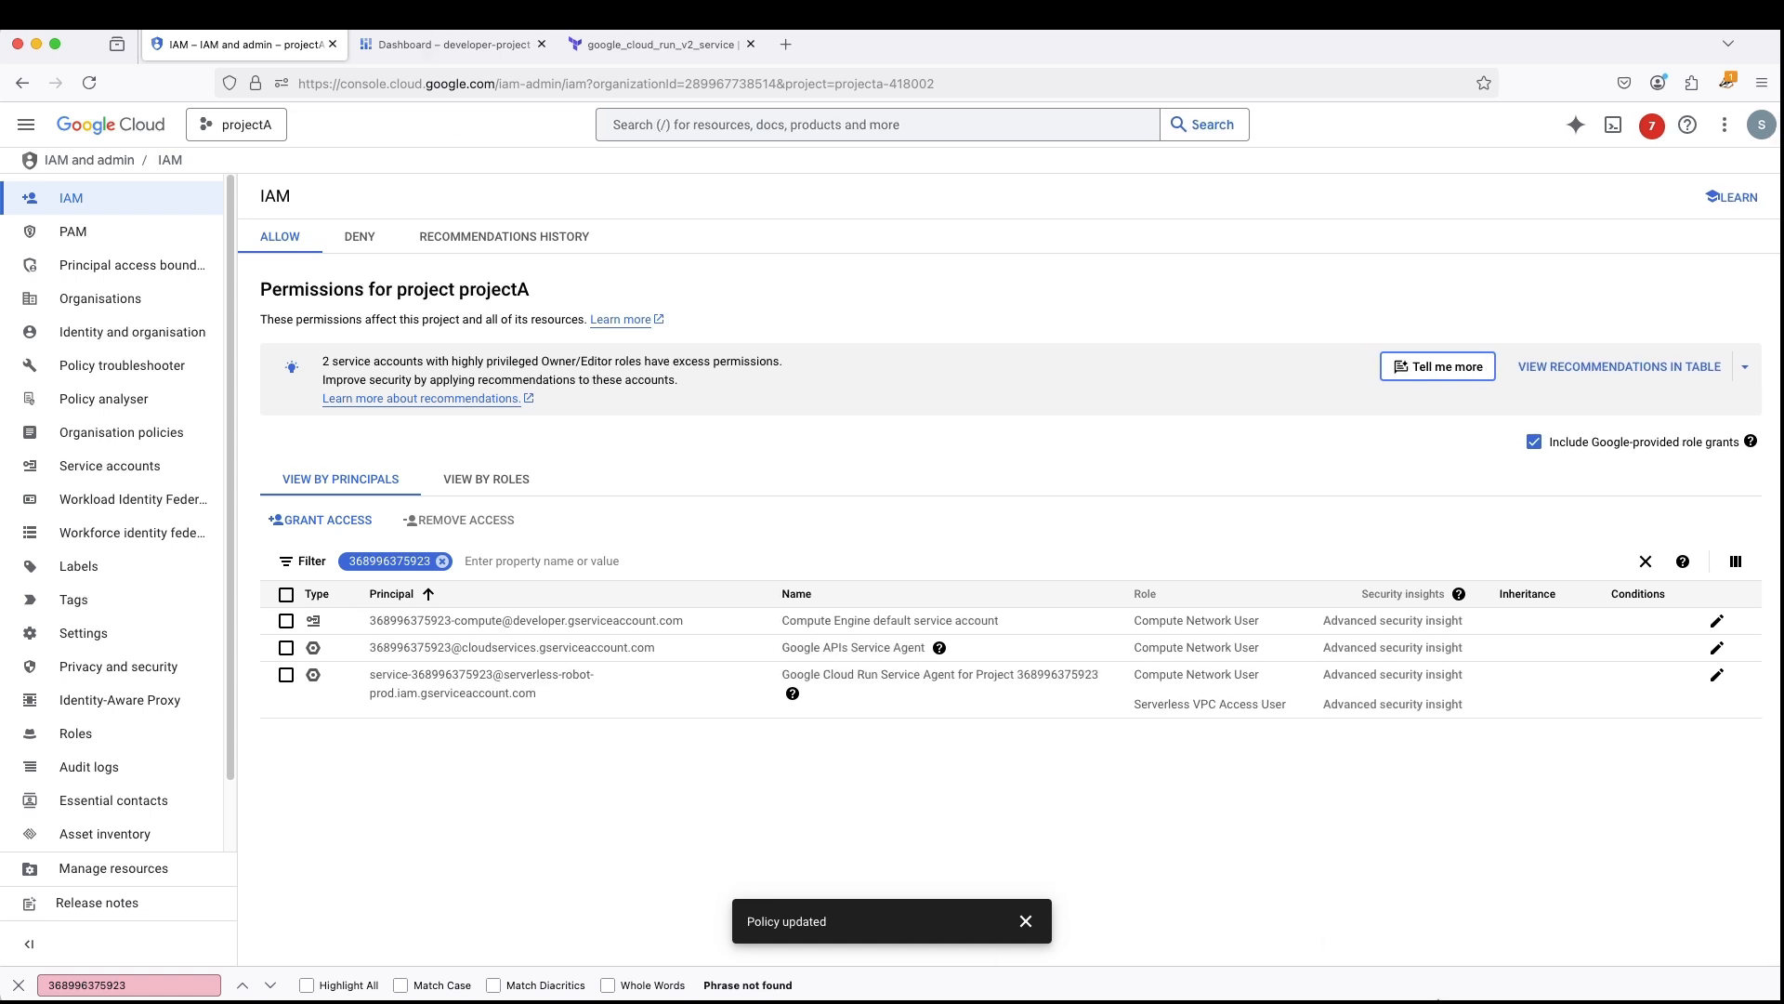
left_click(11, 989)
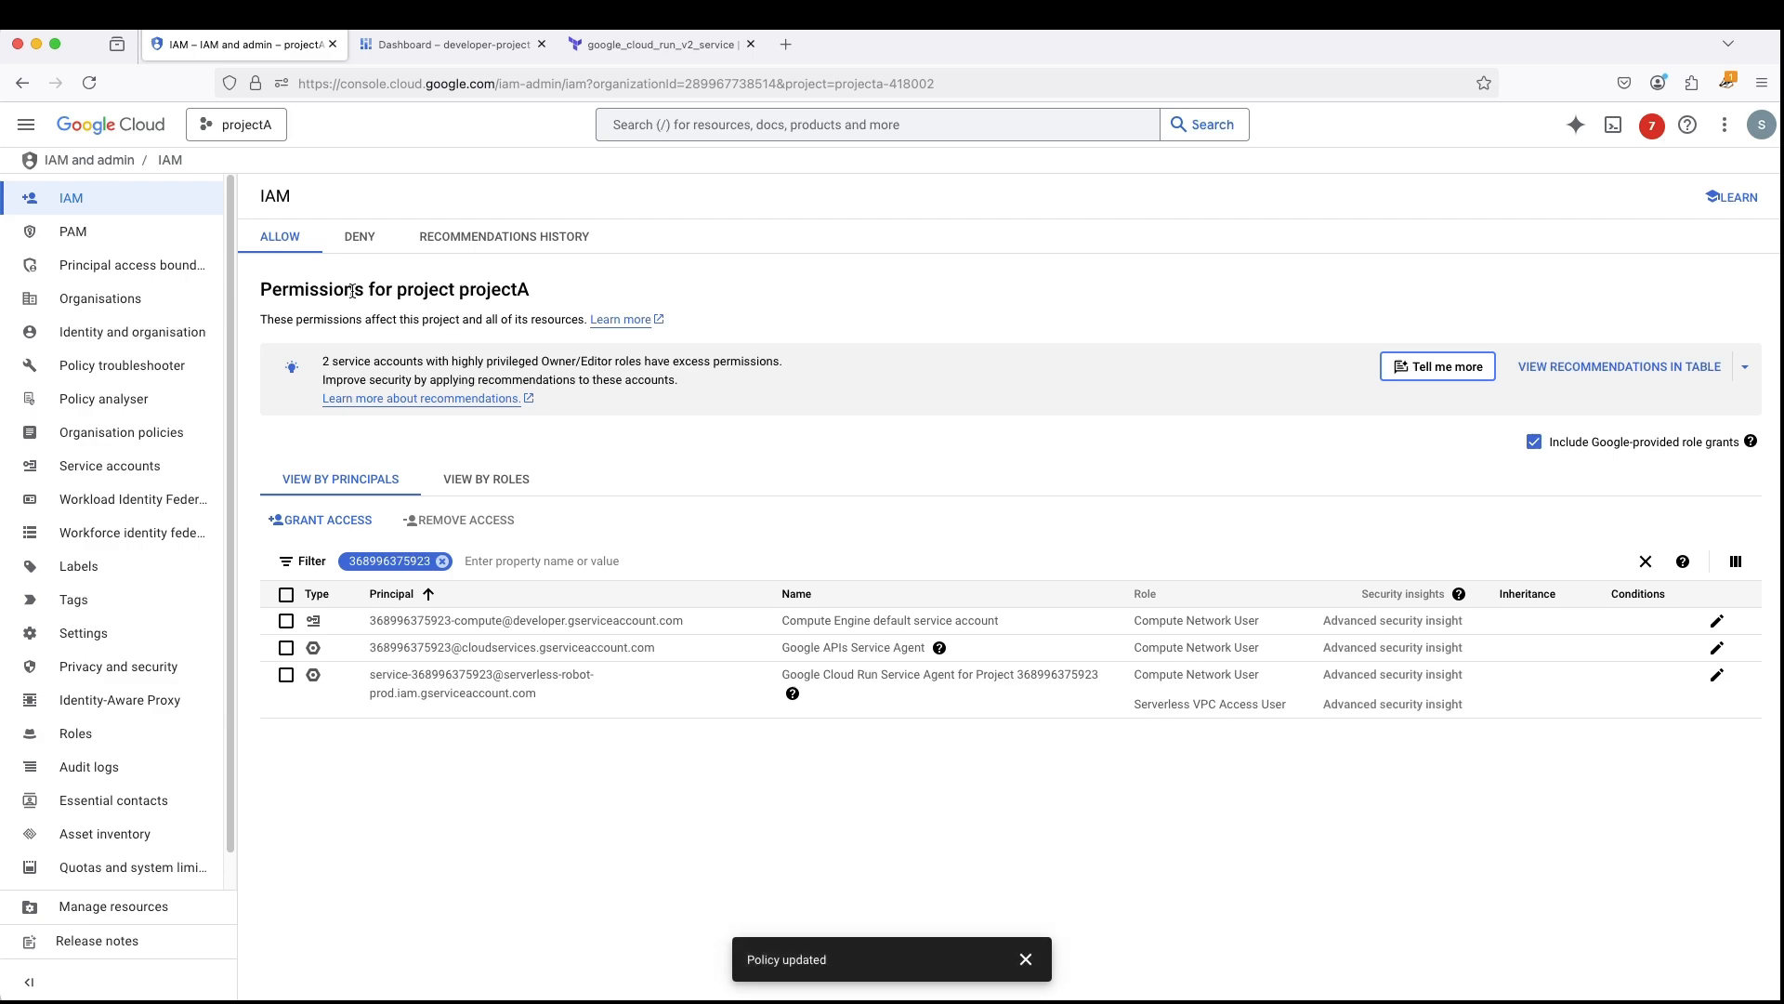
- Switch to developer-project's console, open its Cloud Run services and delete the hello service
left_click(441, 44)
left_click(41, 126)
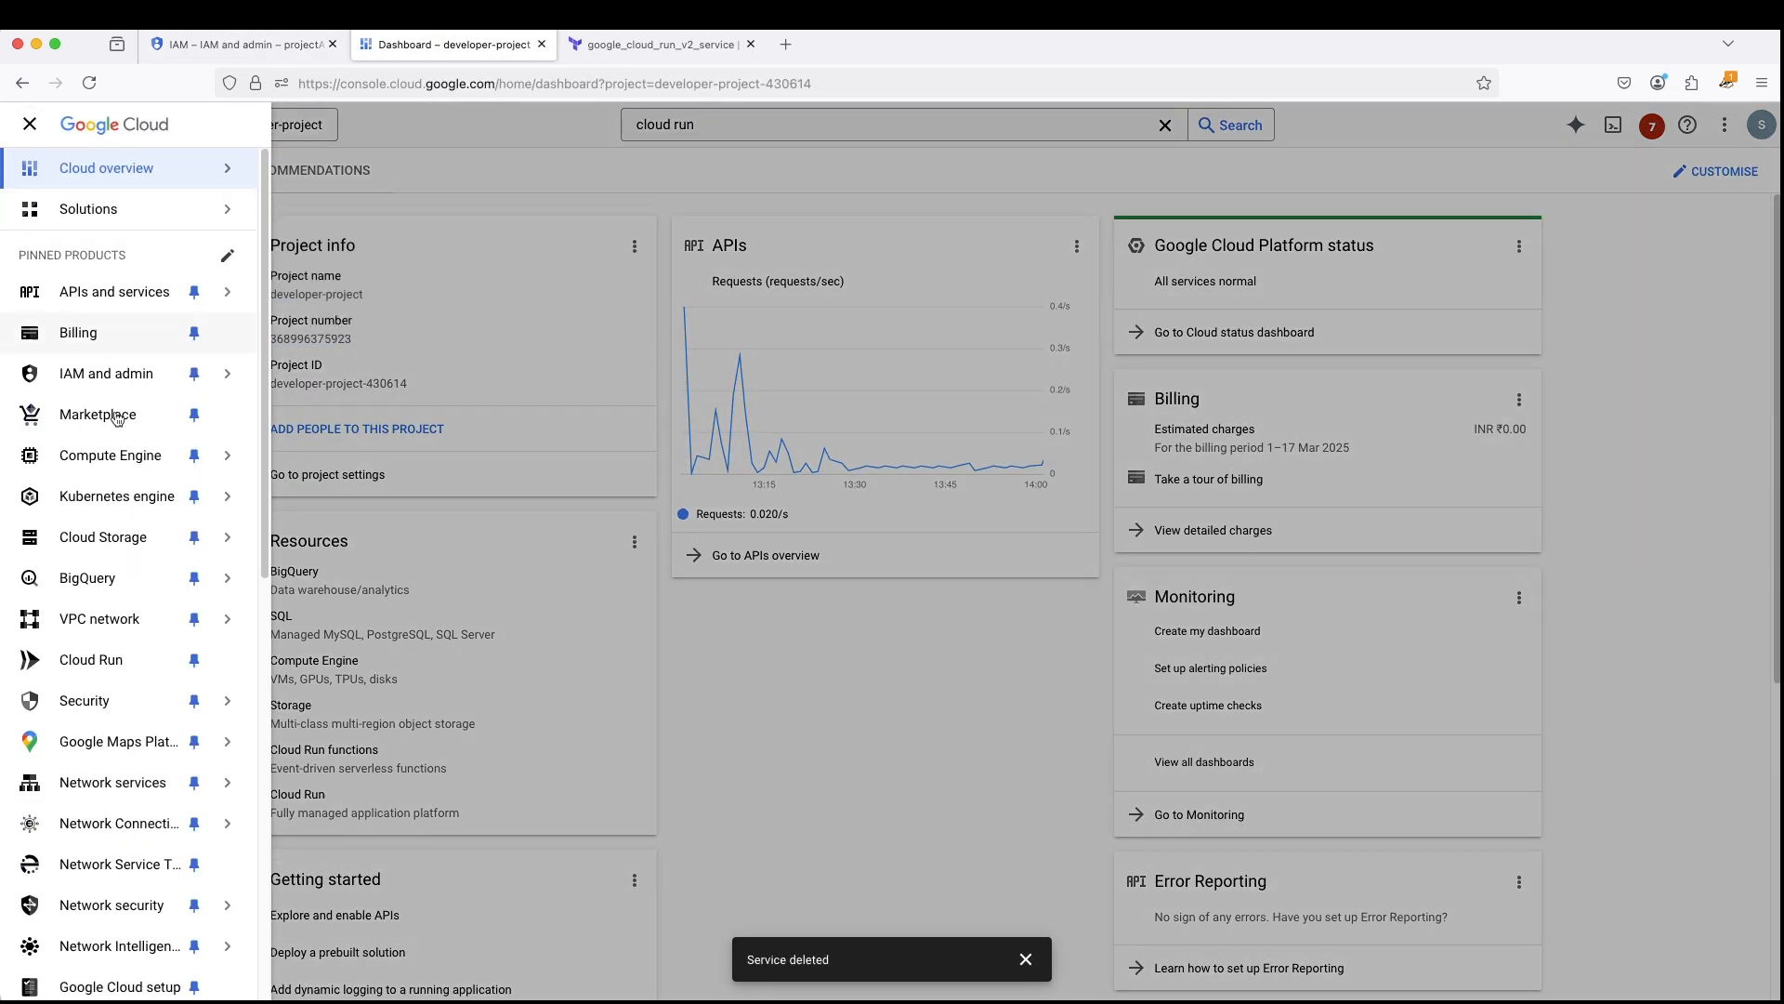
scroll(140, 800, "down", 4)
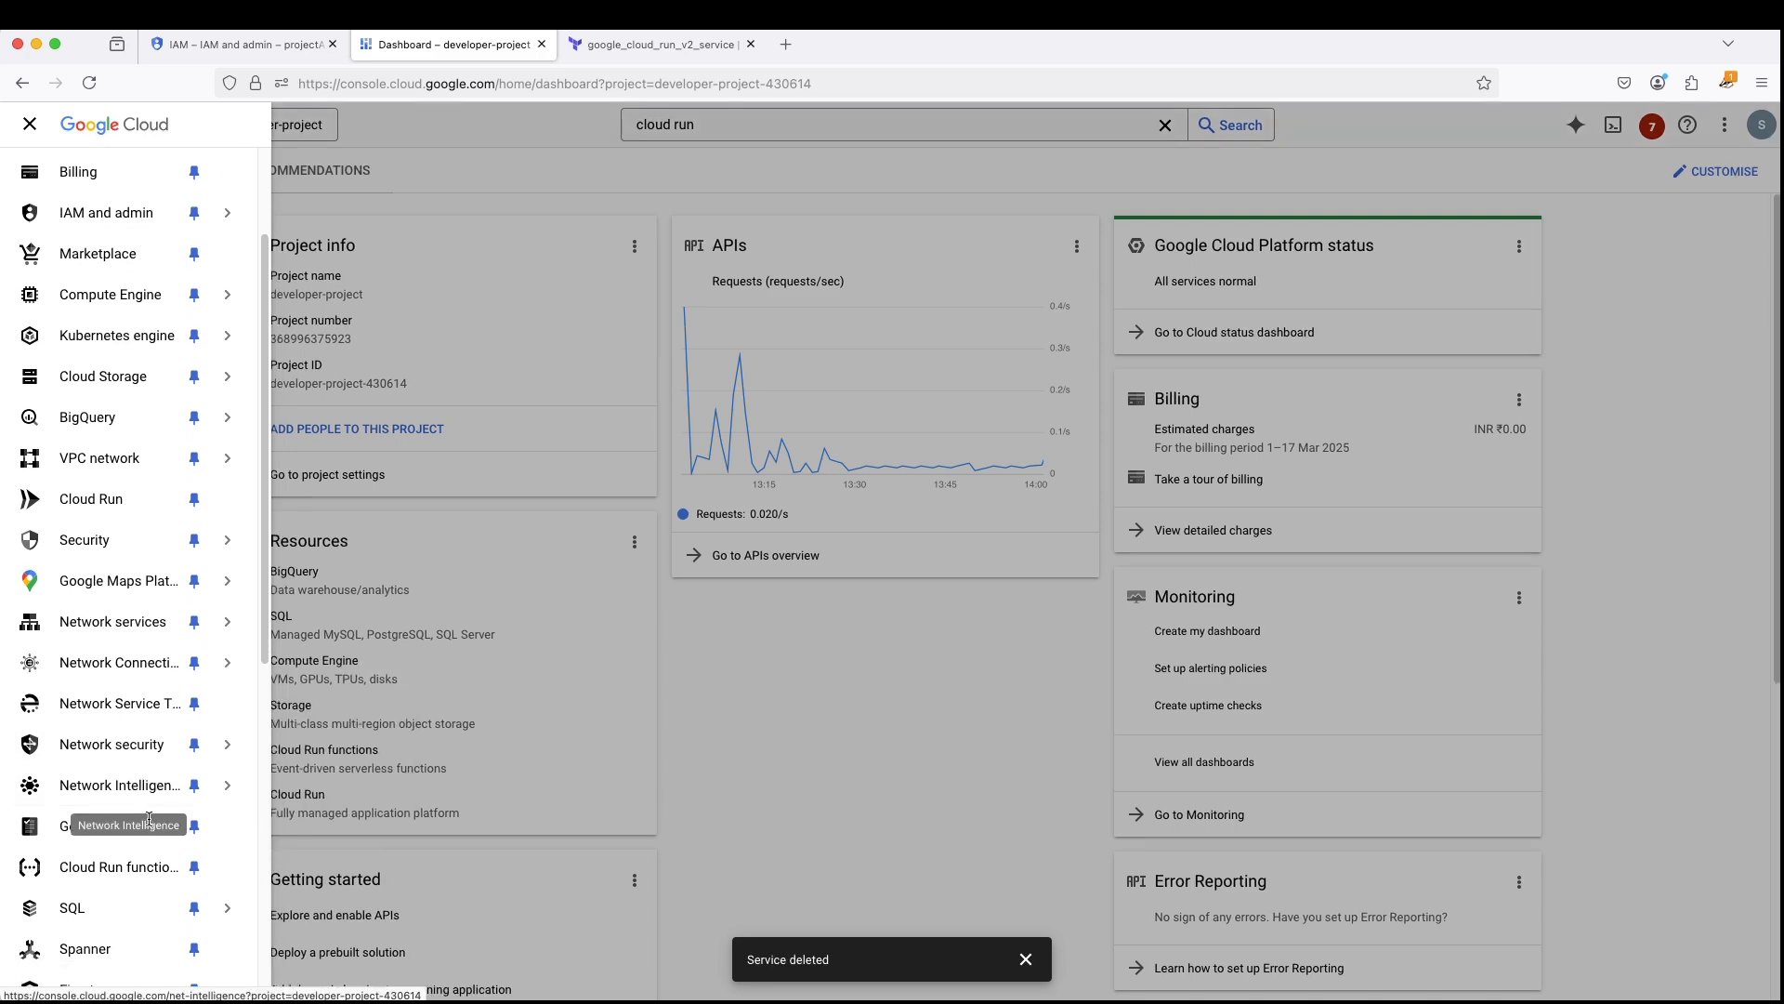
left_click(743, 136)
left_click(686, 193)
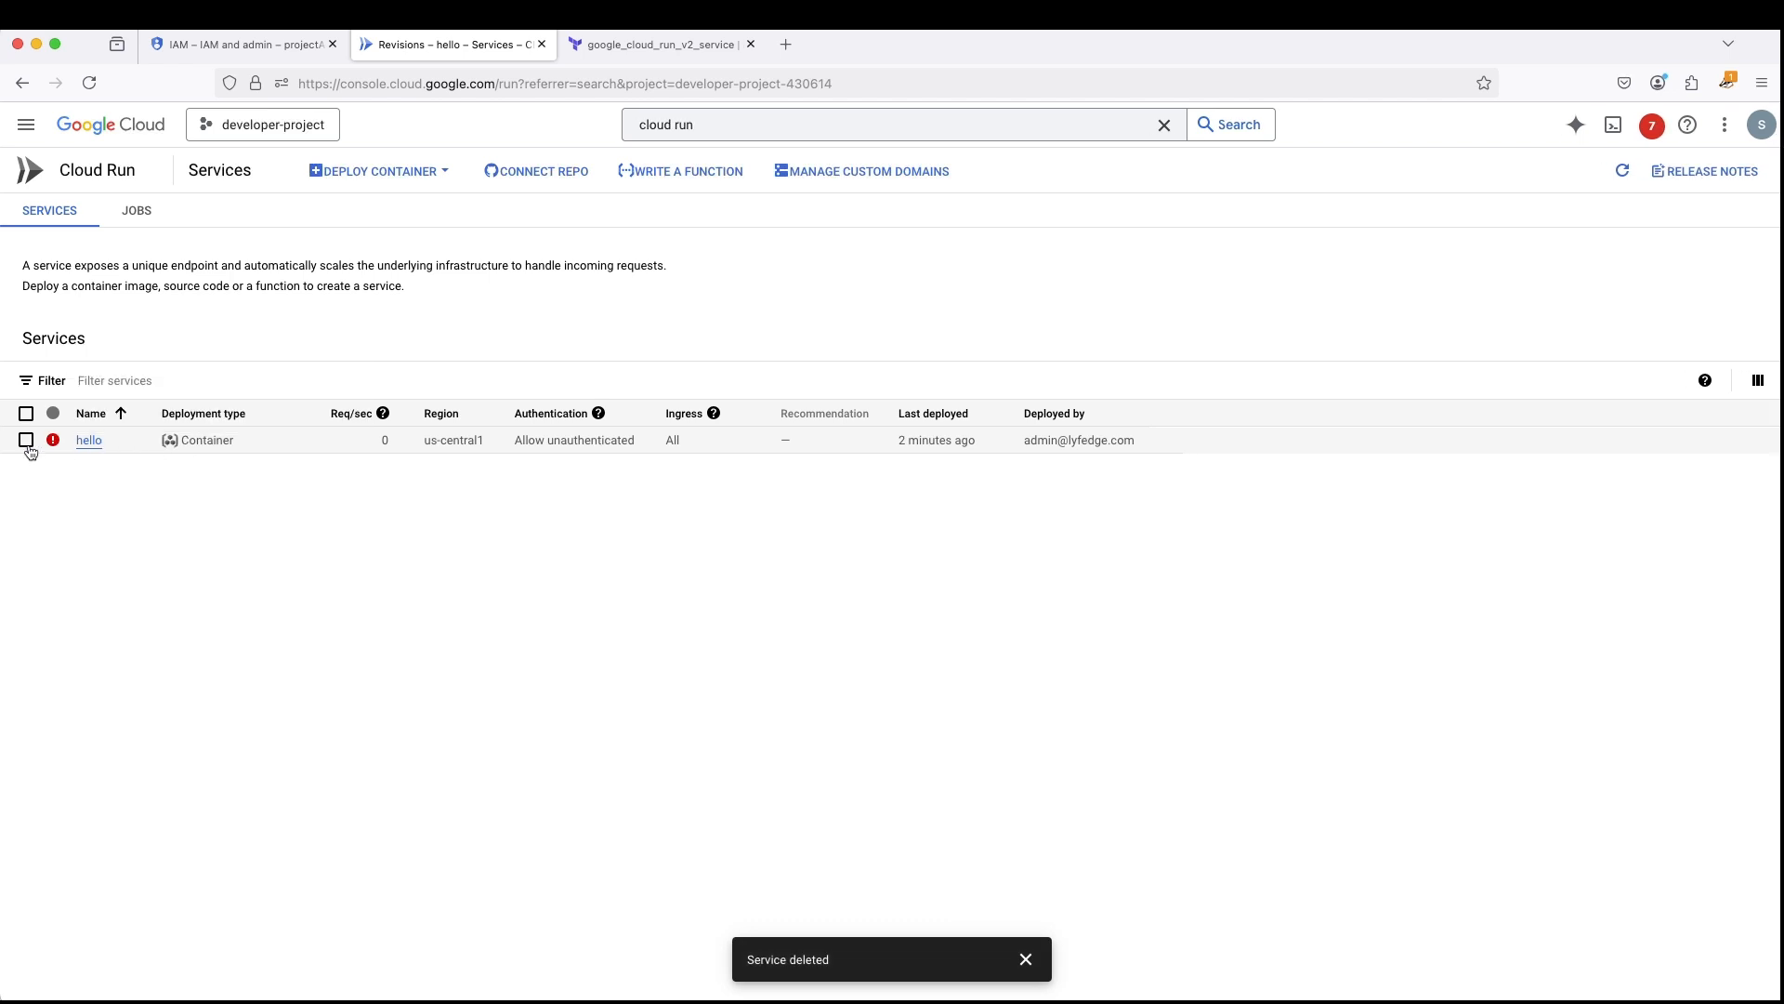
left_click(27, 442)
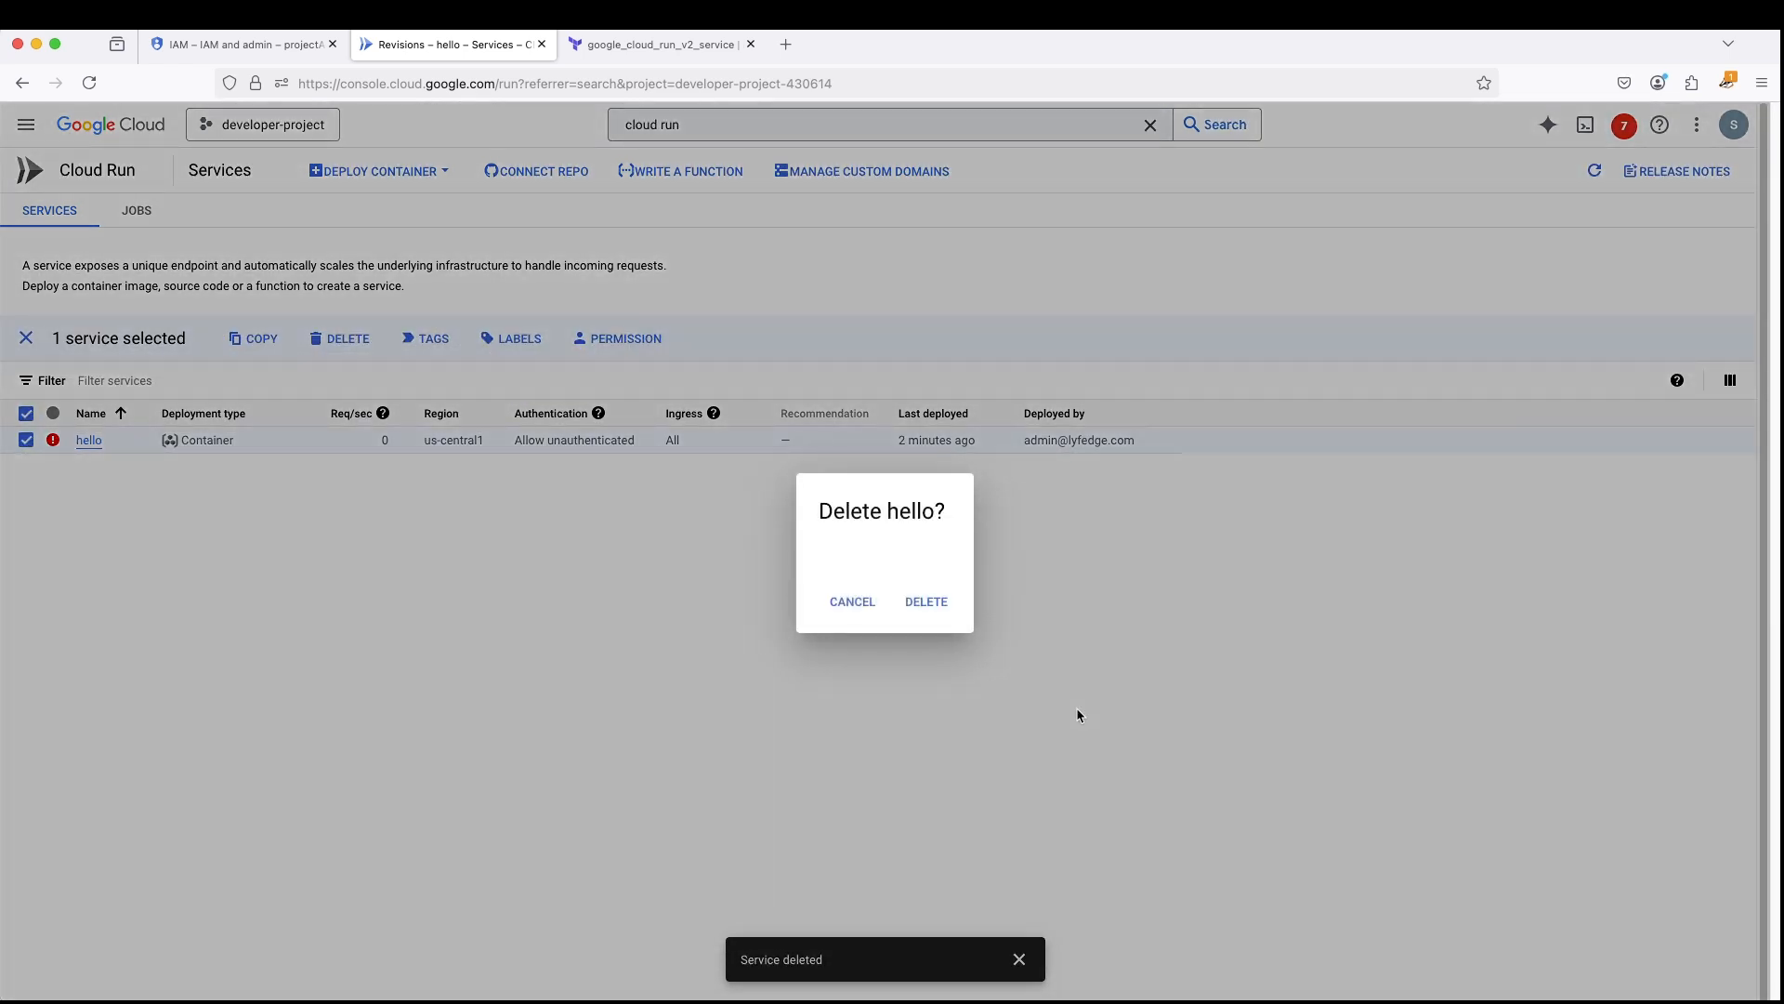
left_click(937, 611)
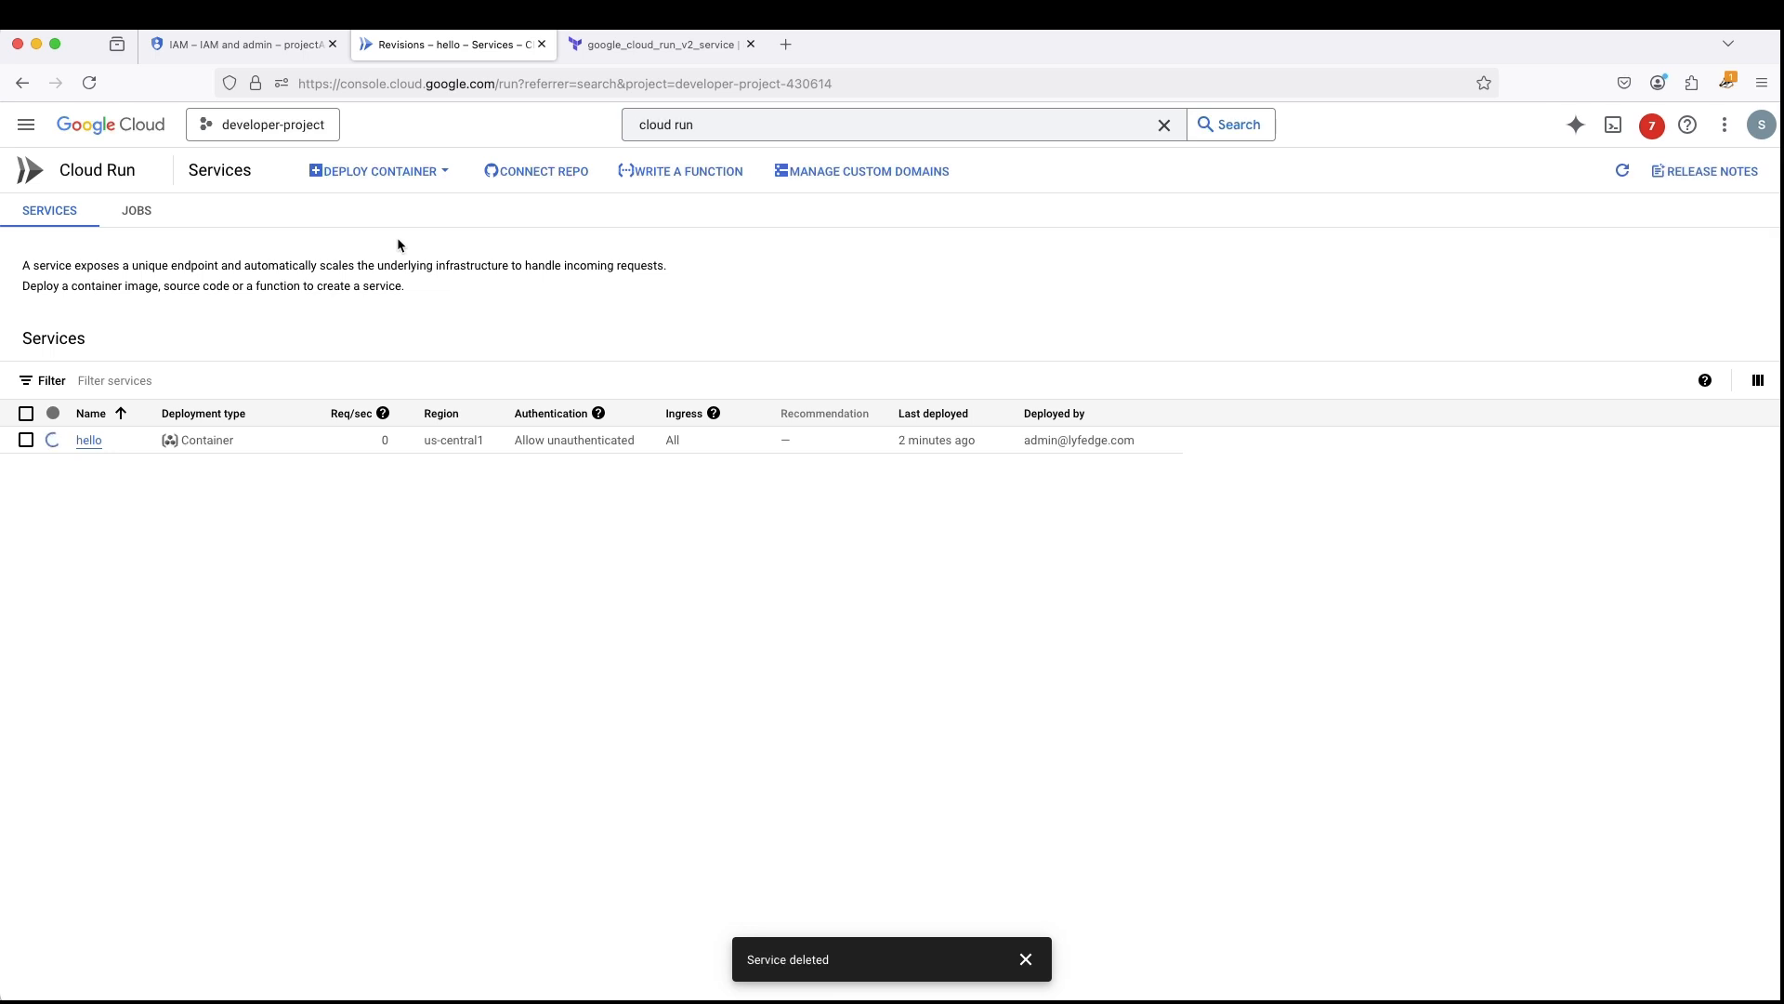
- Start a new Cloud Run service from the sample hello container and allow unauthenticated invocations
left_click(395, 175)
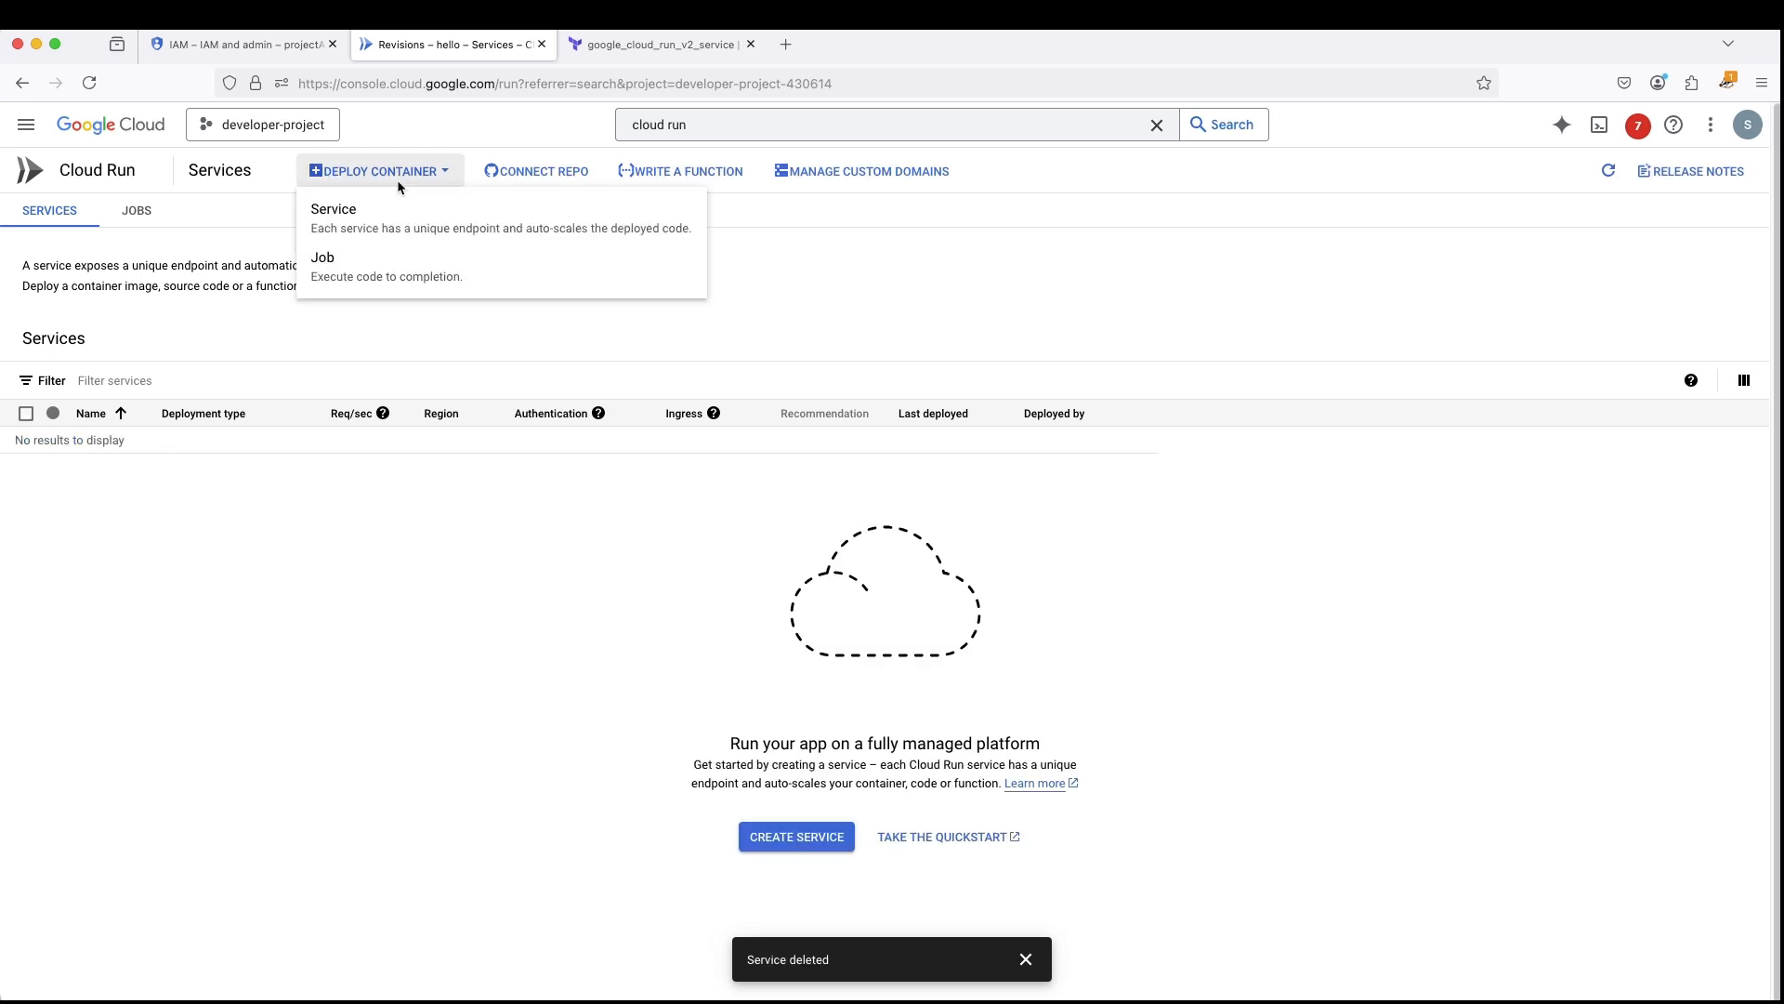
left_click(379, 219)
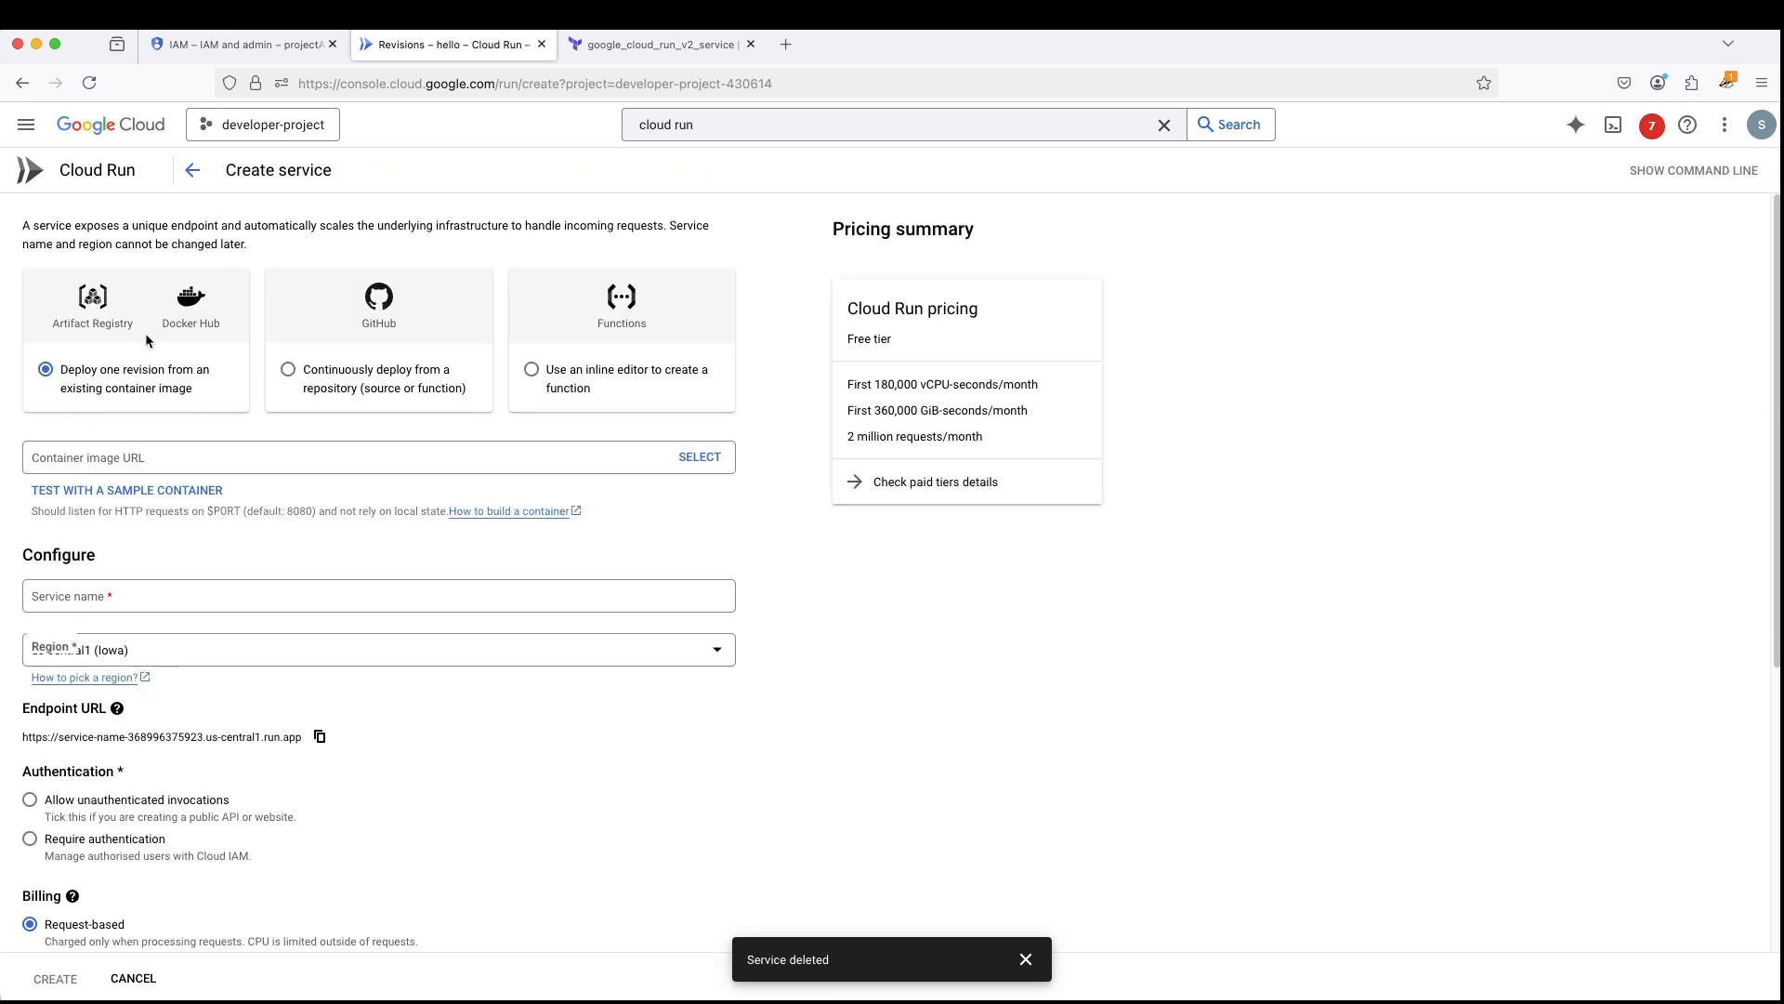
left_click(79, 490)
scroll(193, 571, "down", 3)
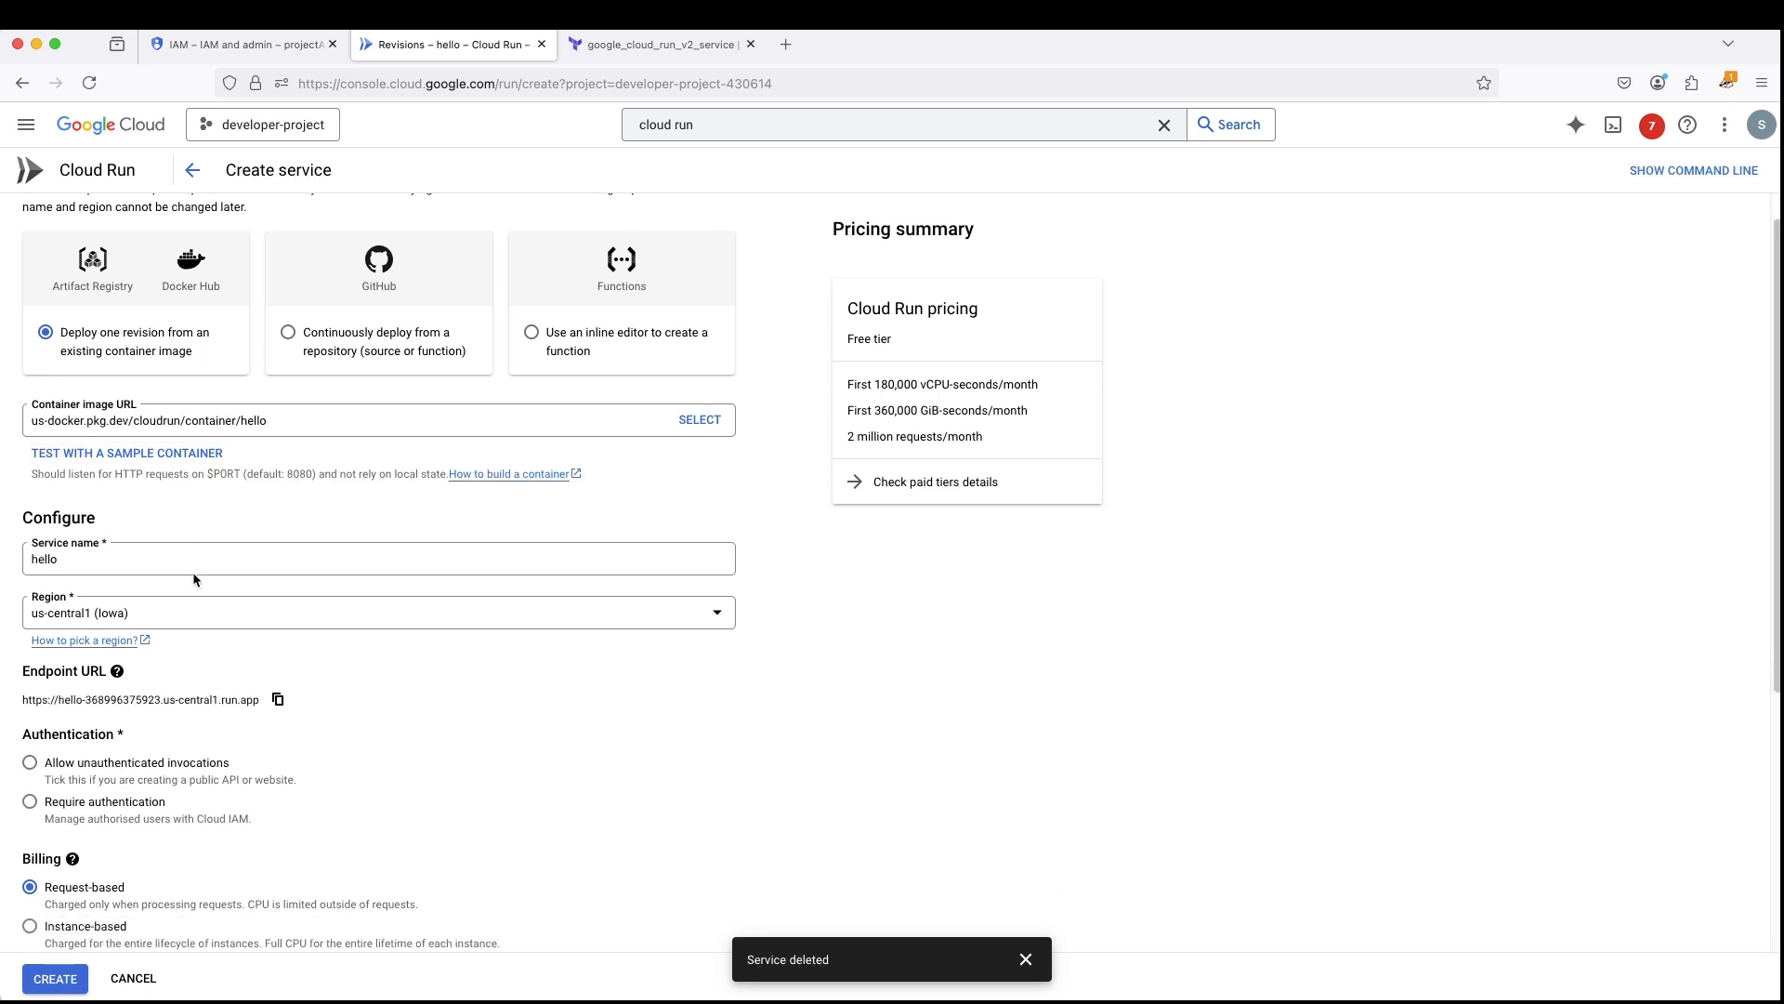
left_click(278, 635)
scroll(279, 634, "down", 4)
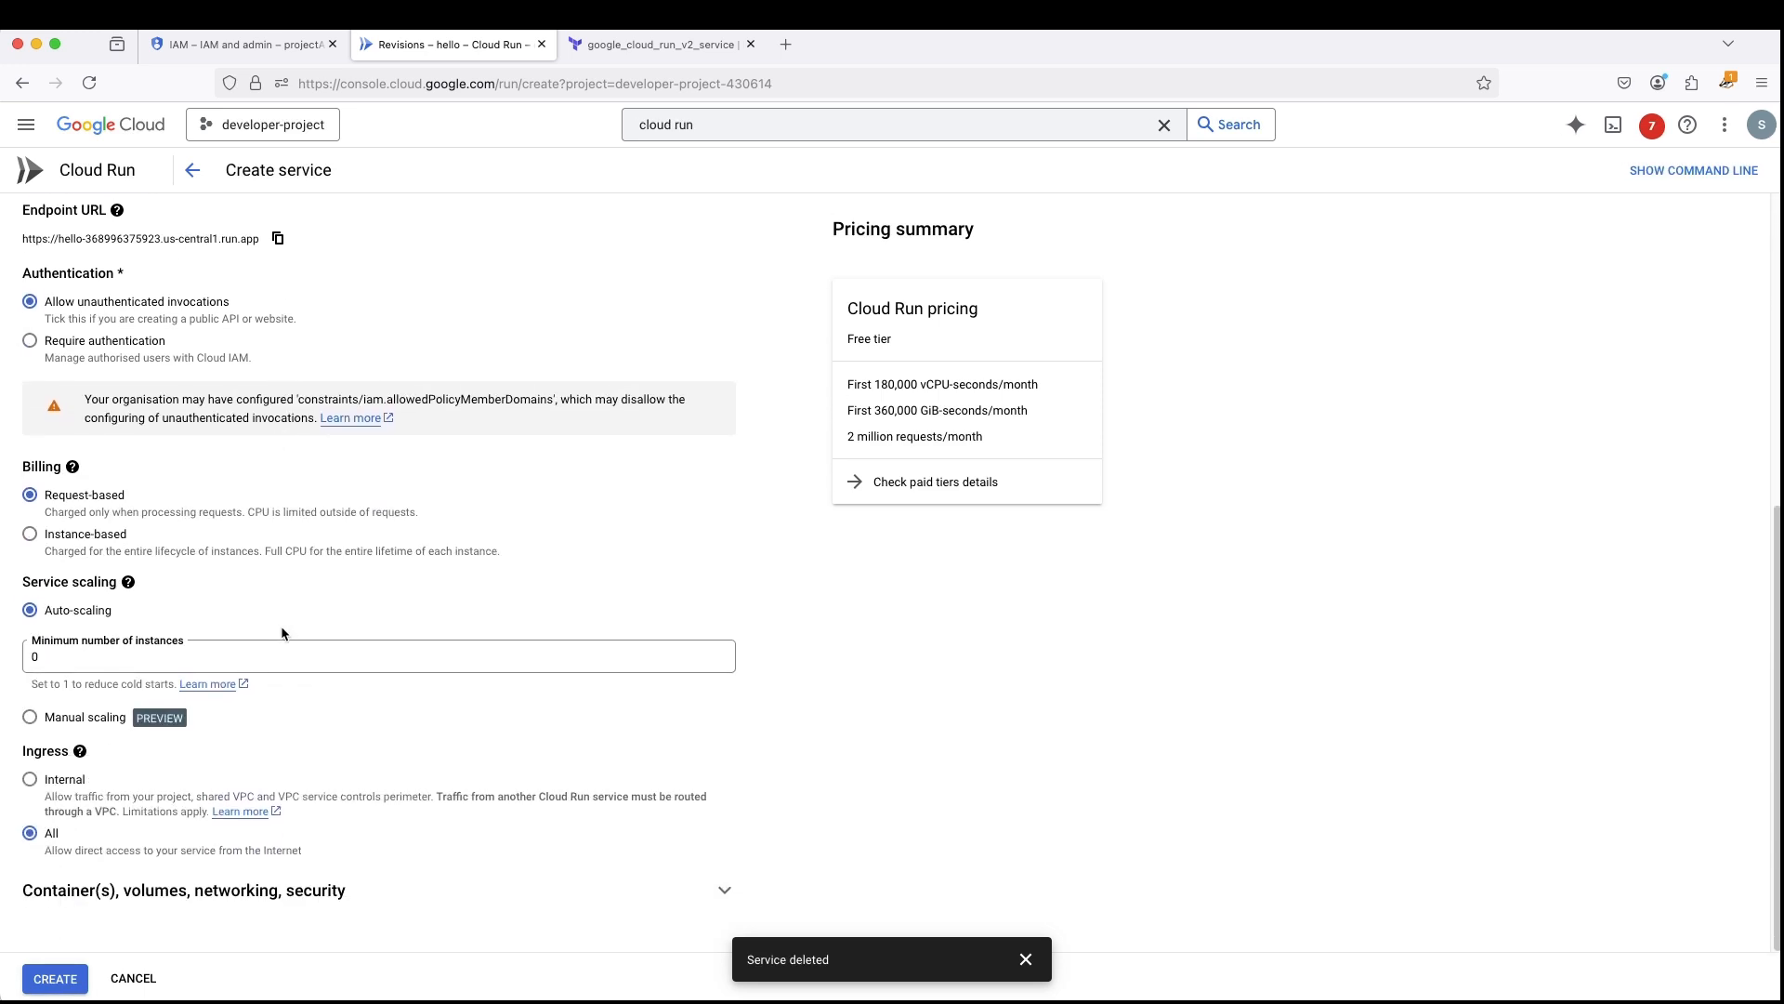
- Connect the service to a VPC for outbound traffic through the Serverless VPC Access connector demo-connector in host project projecta-418002
left_click(360, 892)
scroll(360, 892, "down", 5)
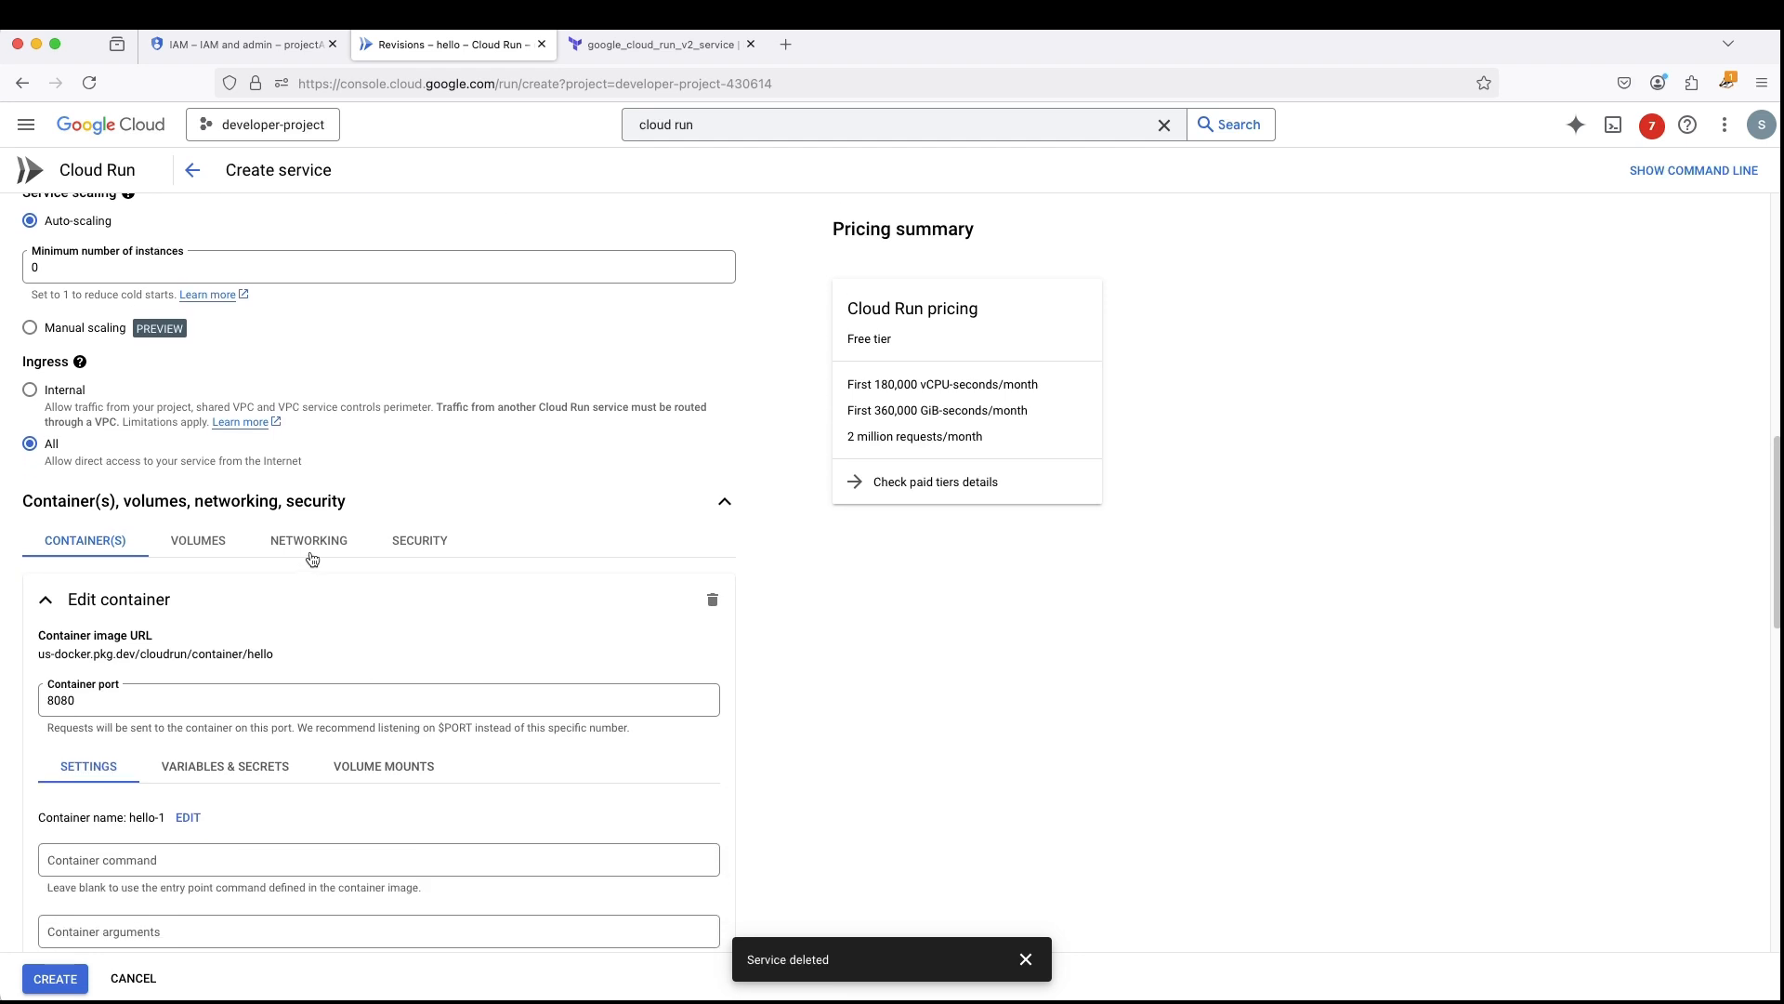
left_click(308, 539)
left_click(29, 821)
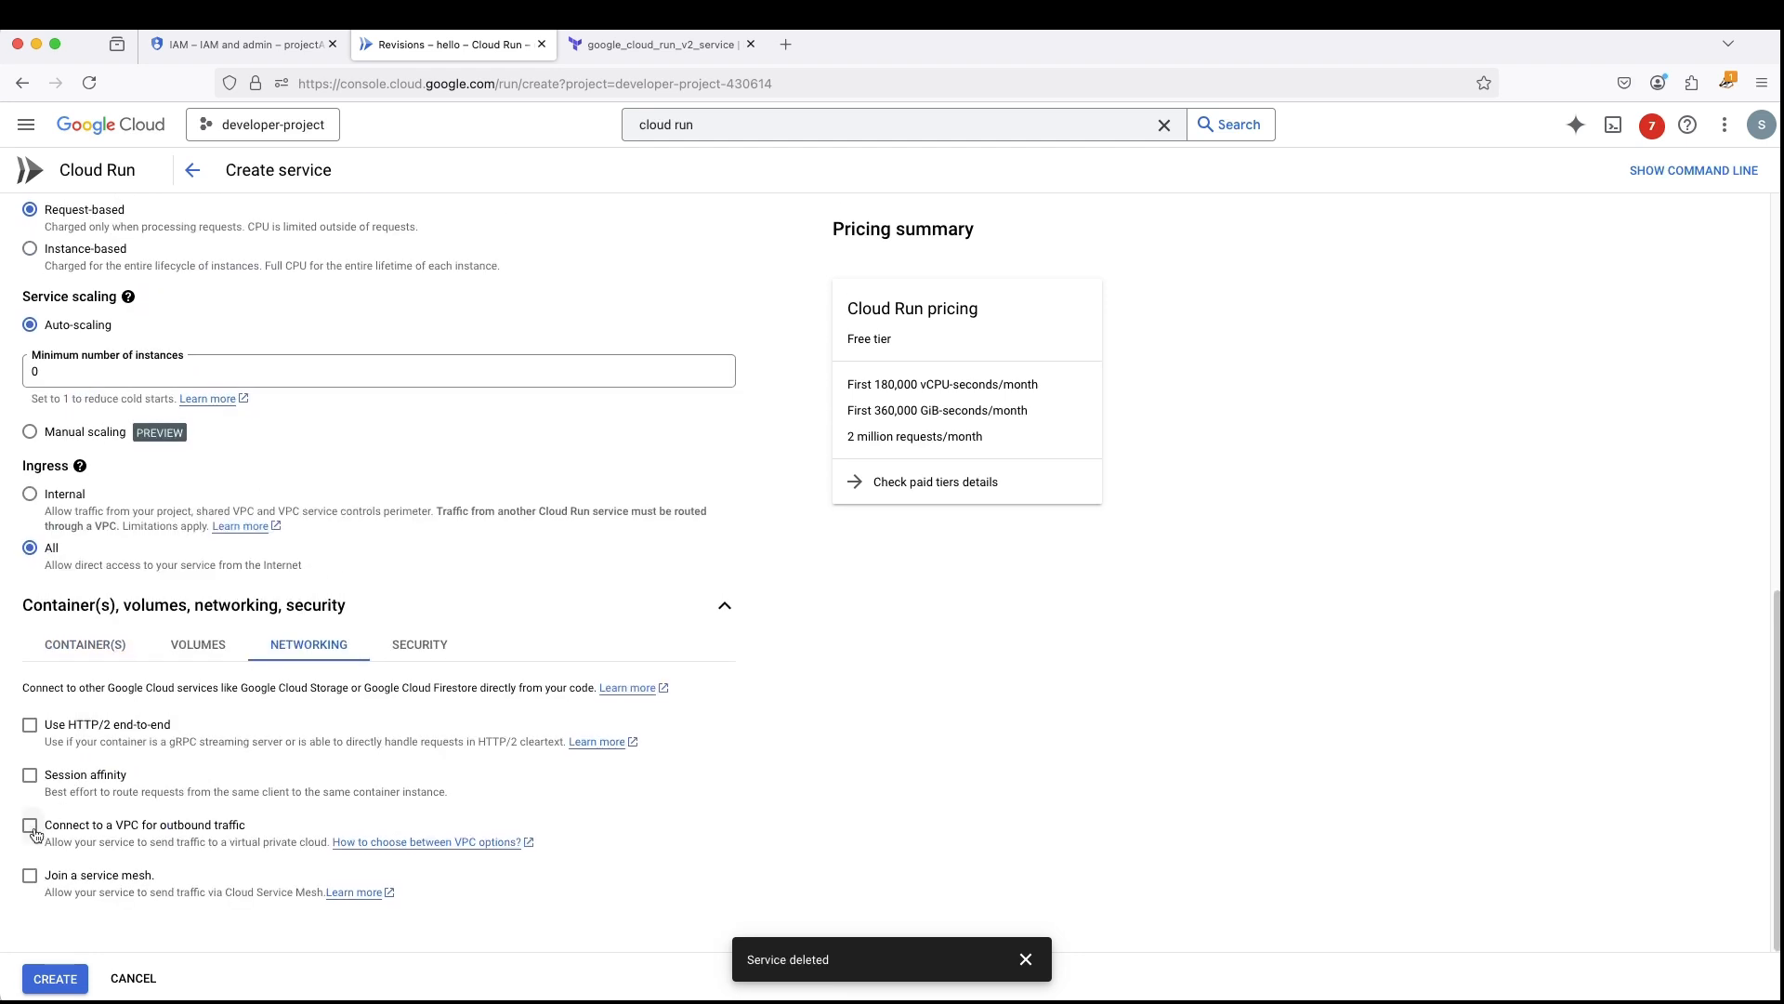
scroll(464, 704, "down", 2)
scroll(465, 704, "down", 2)
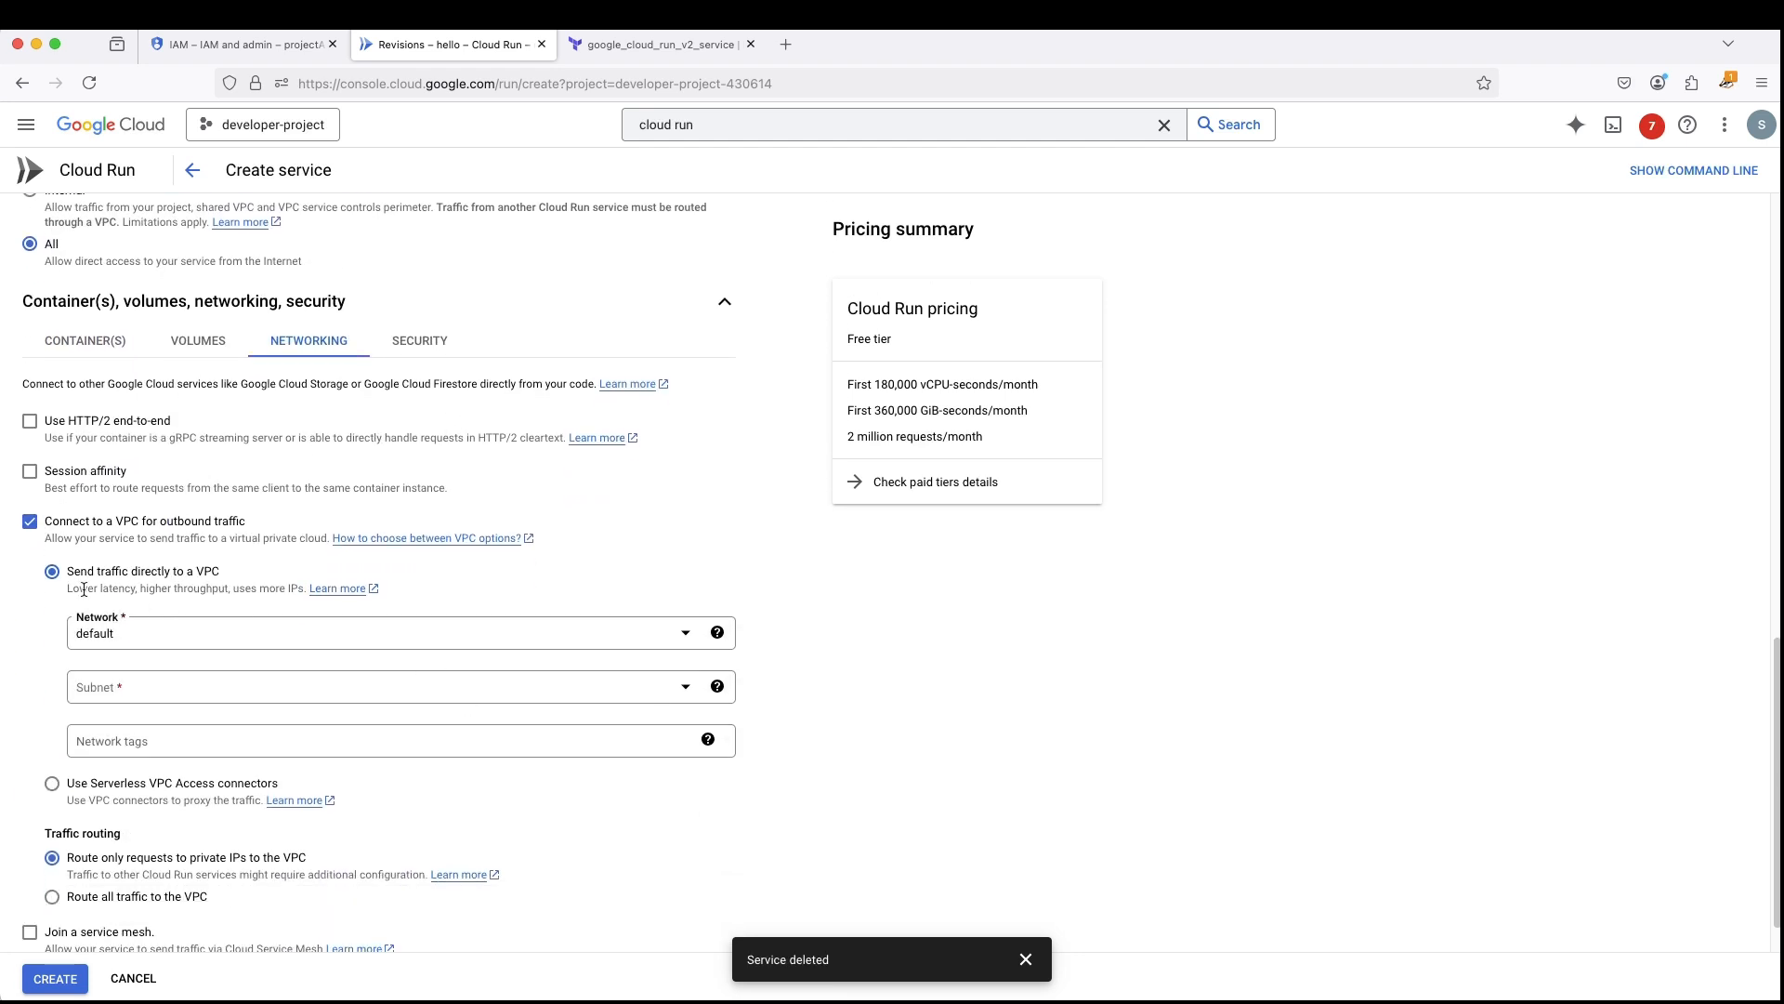
left_click(52, 842)
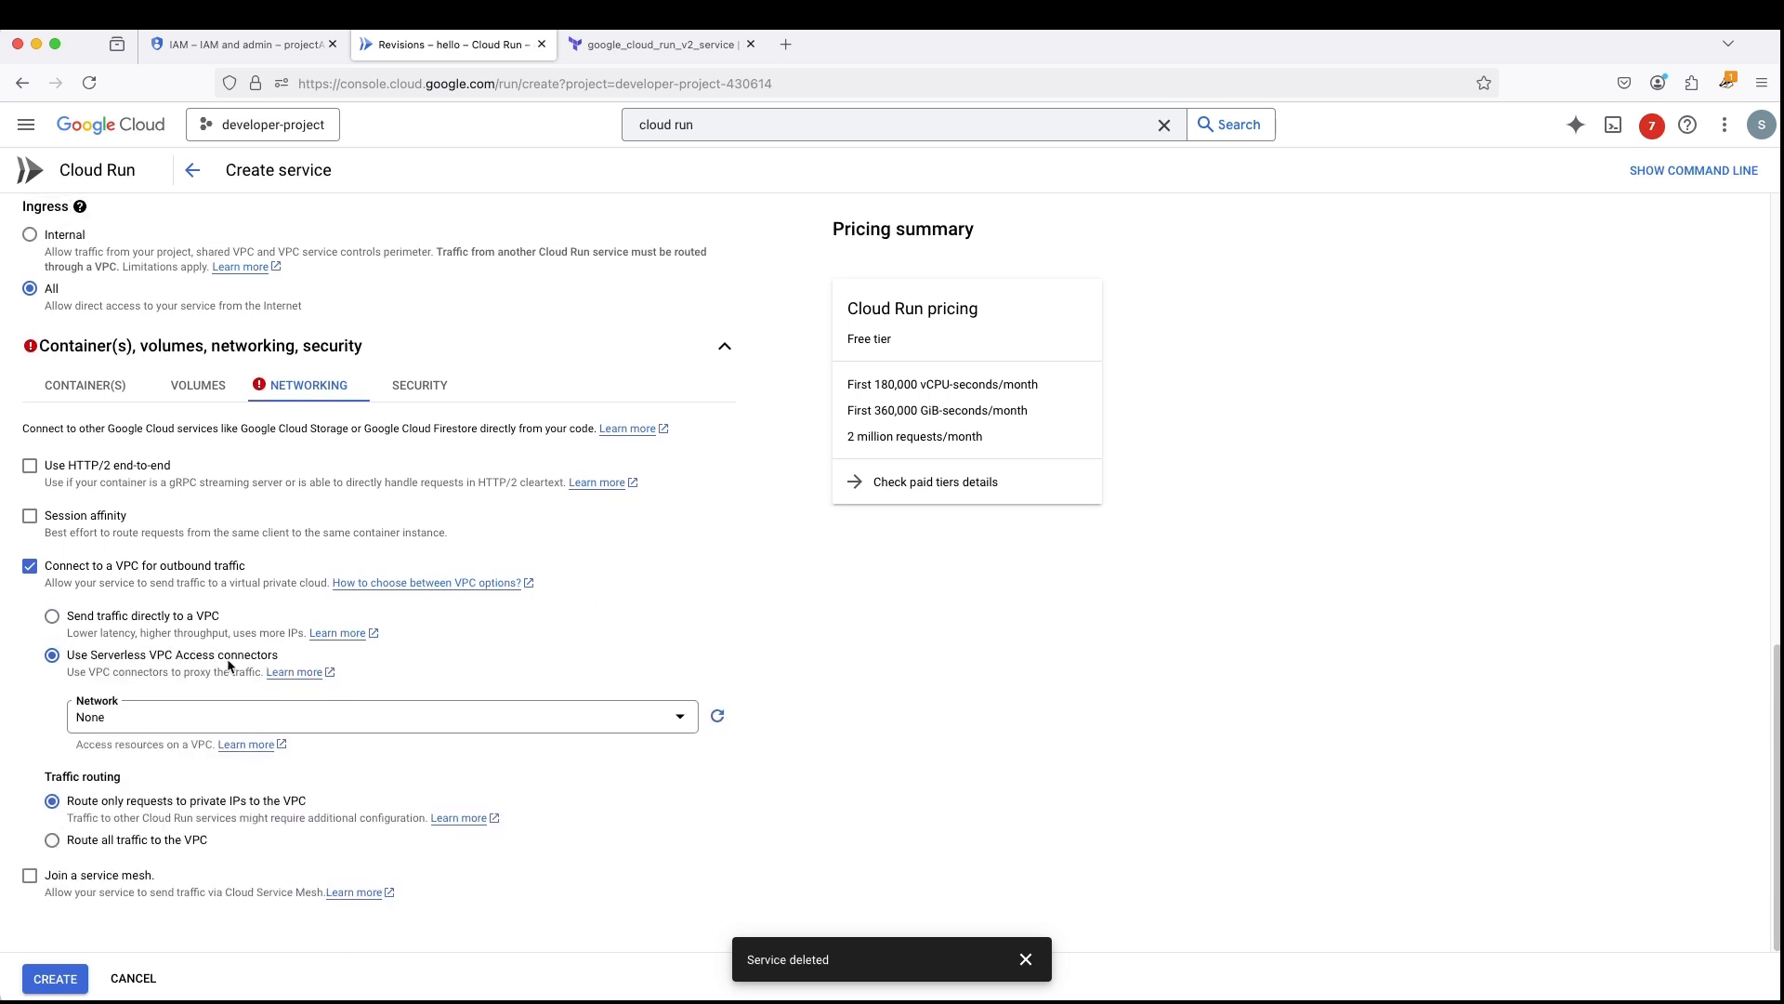
left_click(183, 721)
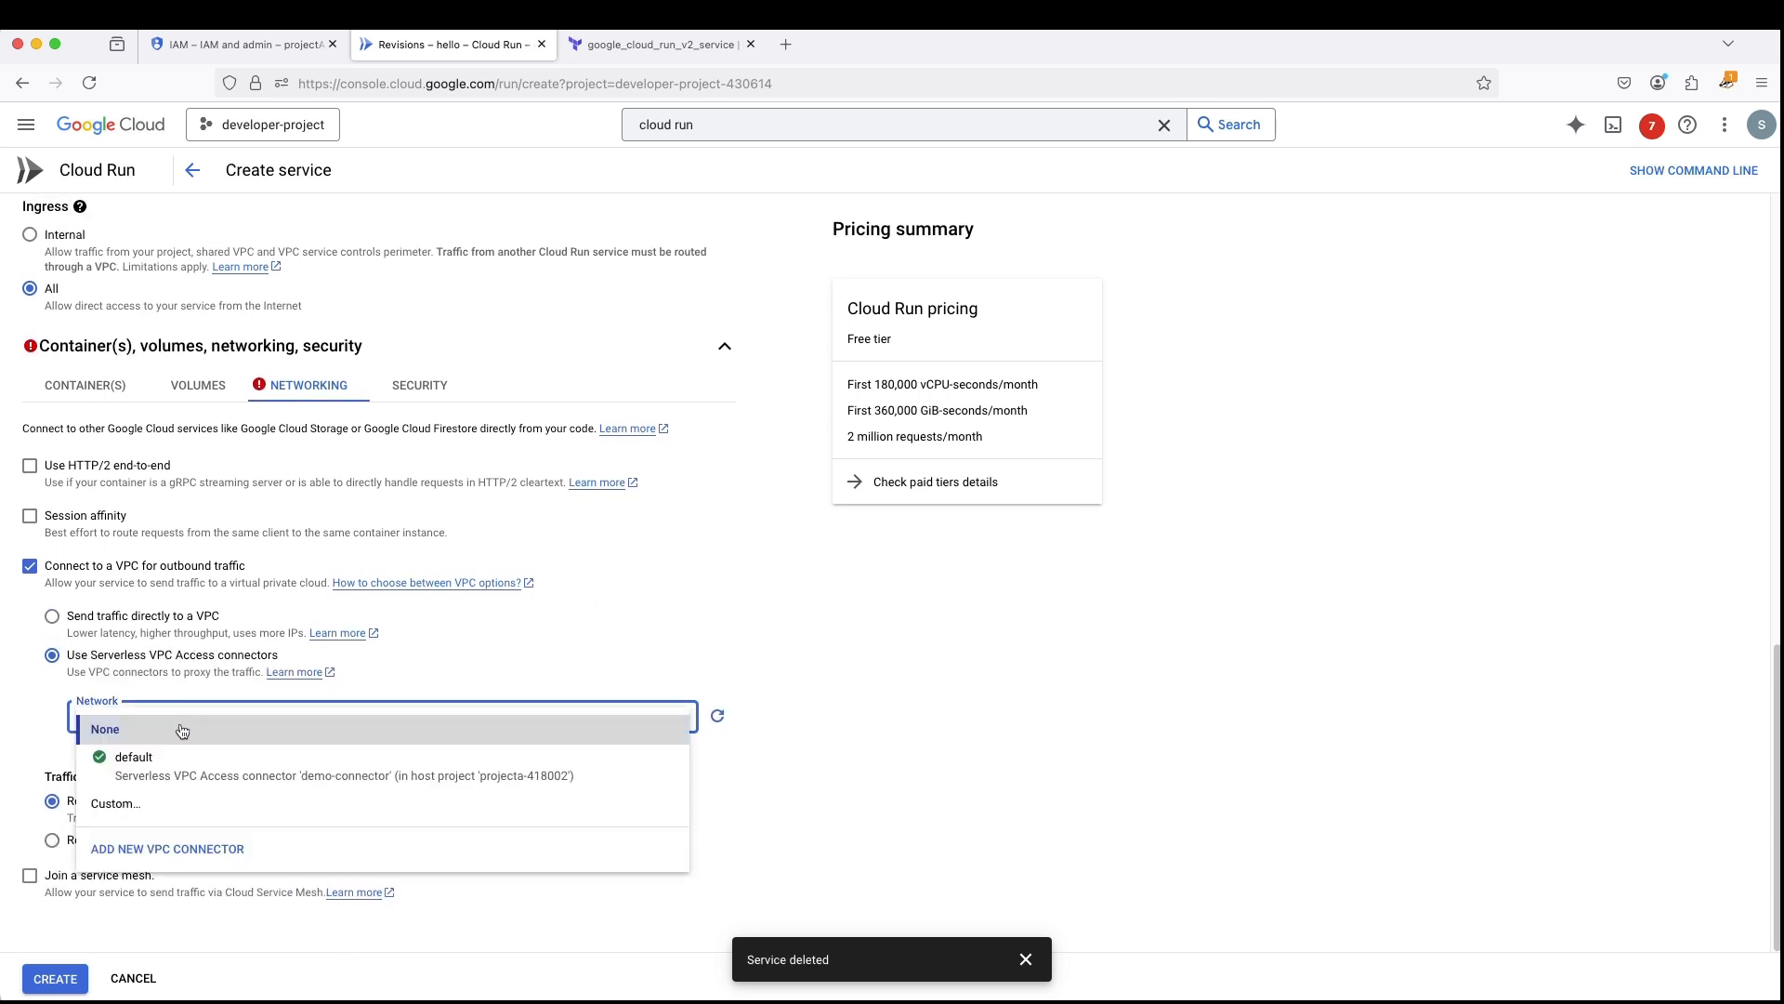
left_click(179, 776)
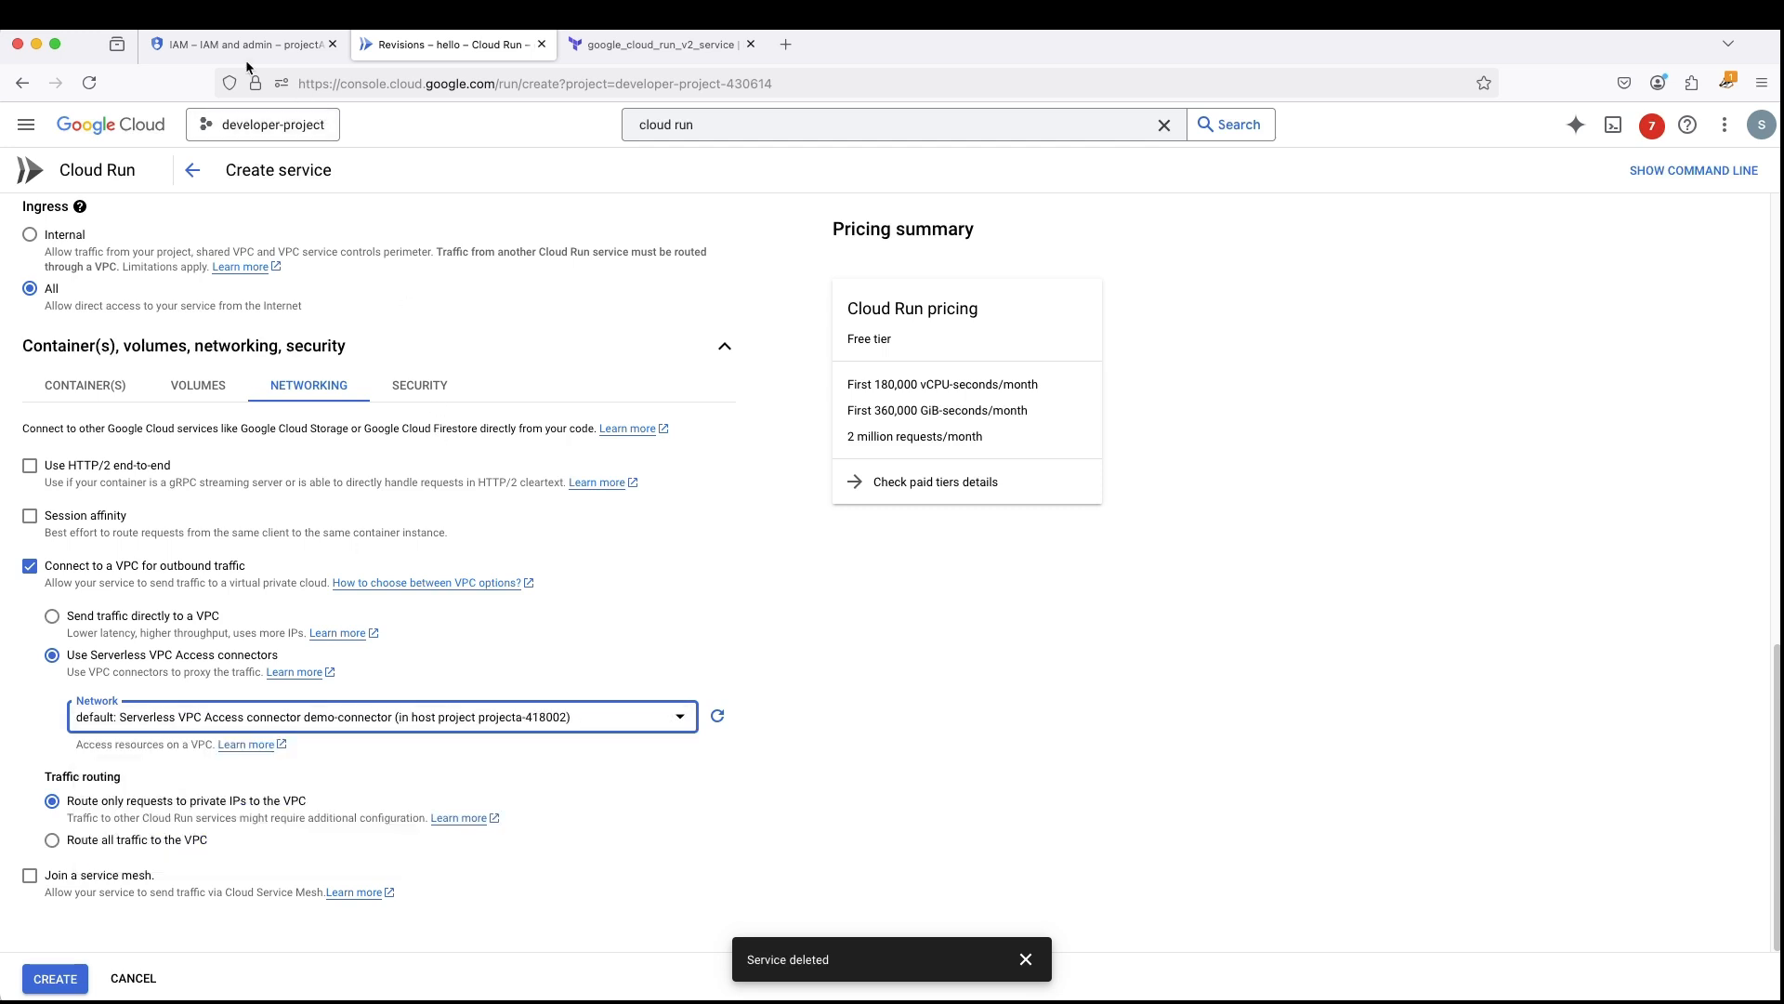
- Switch to projectA's console and open the Serverless VPC access page to review the host project's connector
left_click(197, 43)
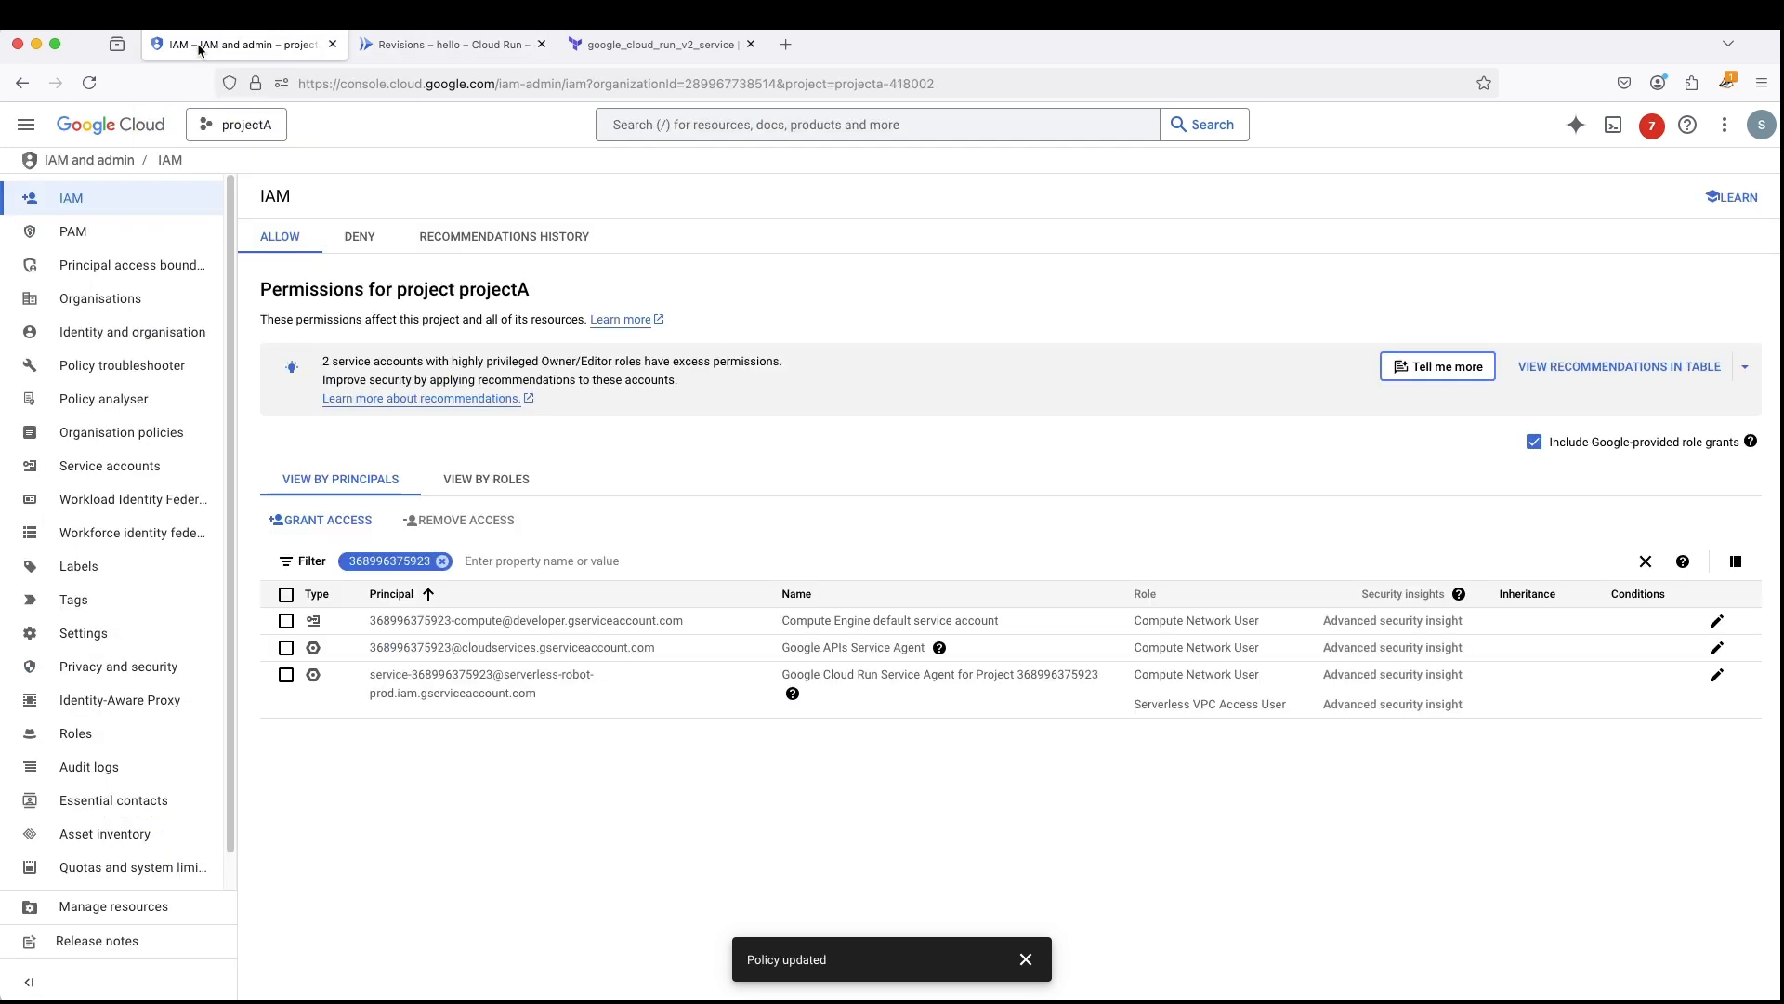
left_click(28, 125)
scroll(149, 837, "down", 5)
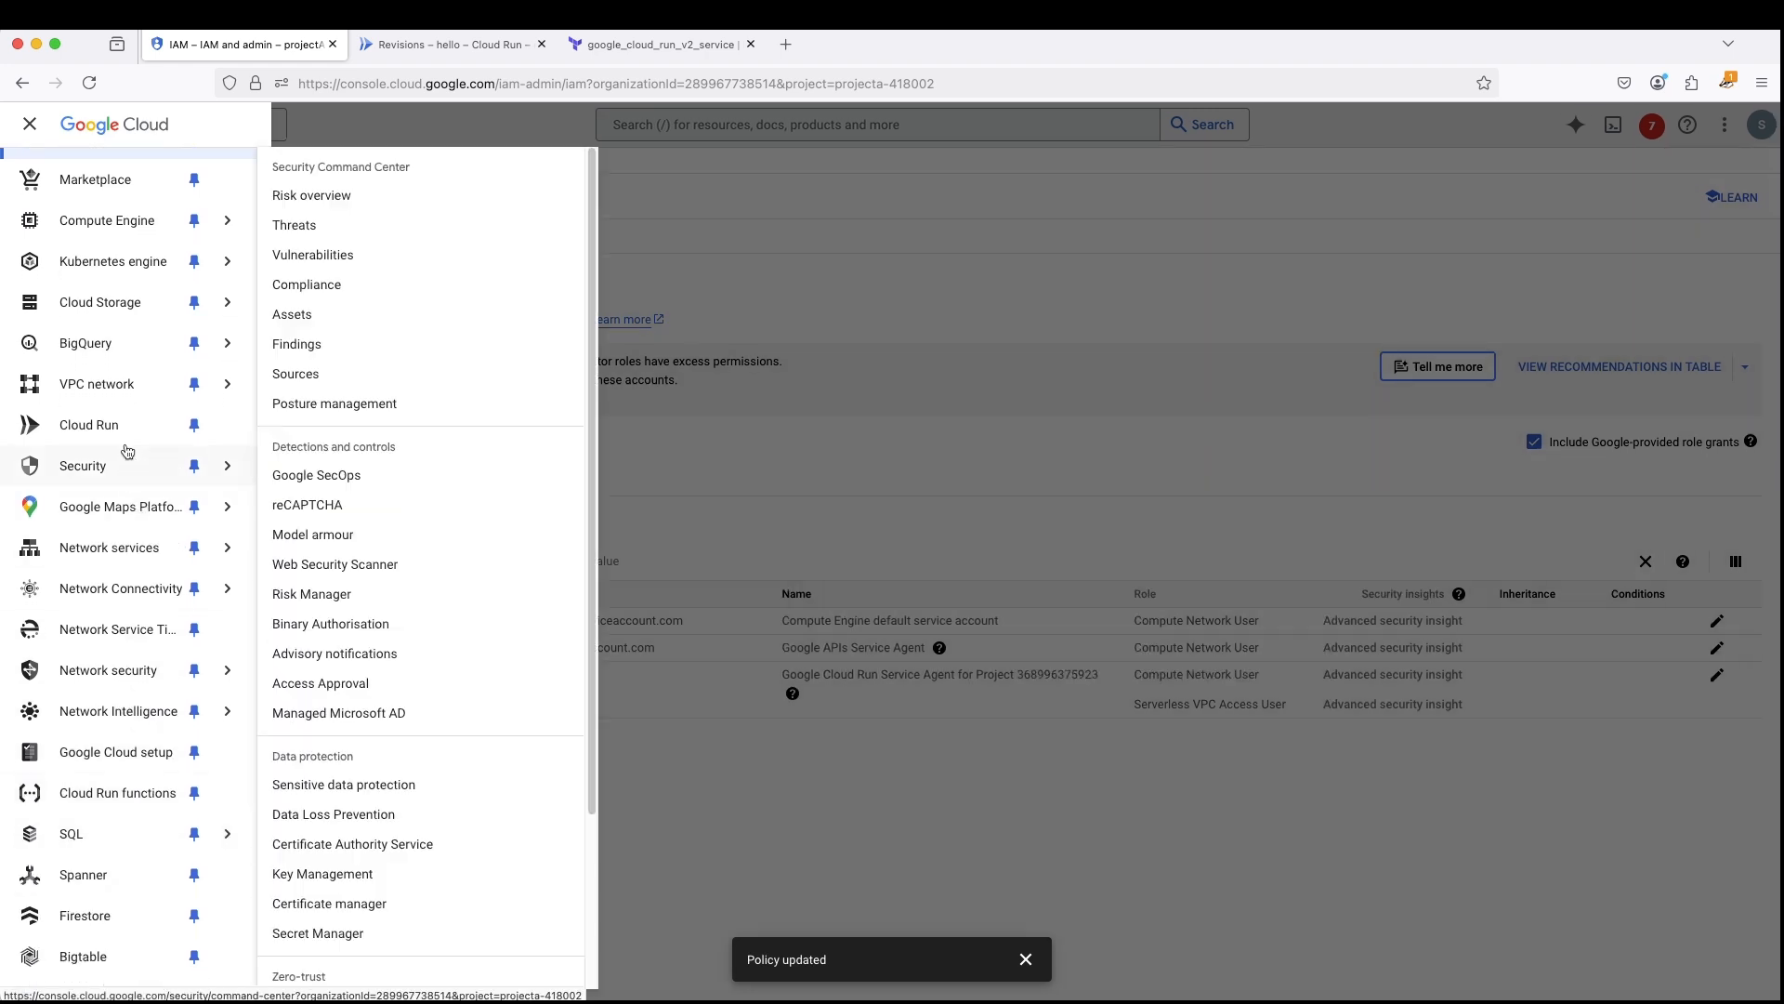
mouse_move(139, 389)
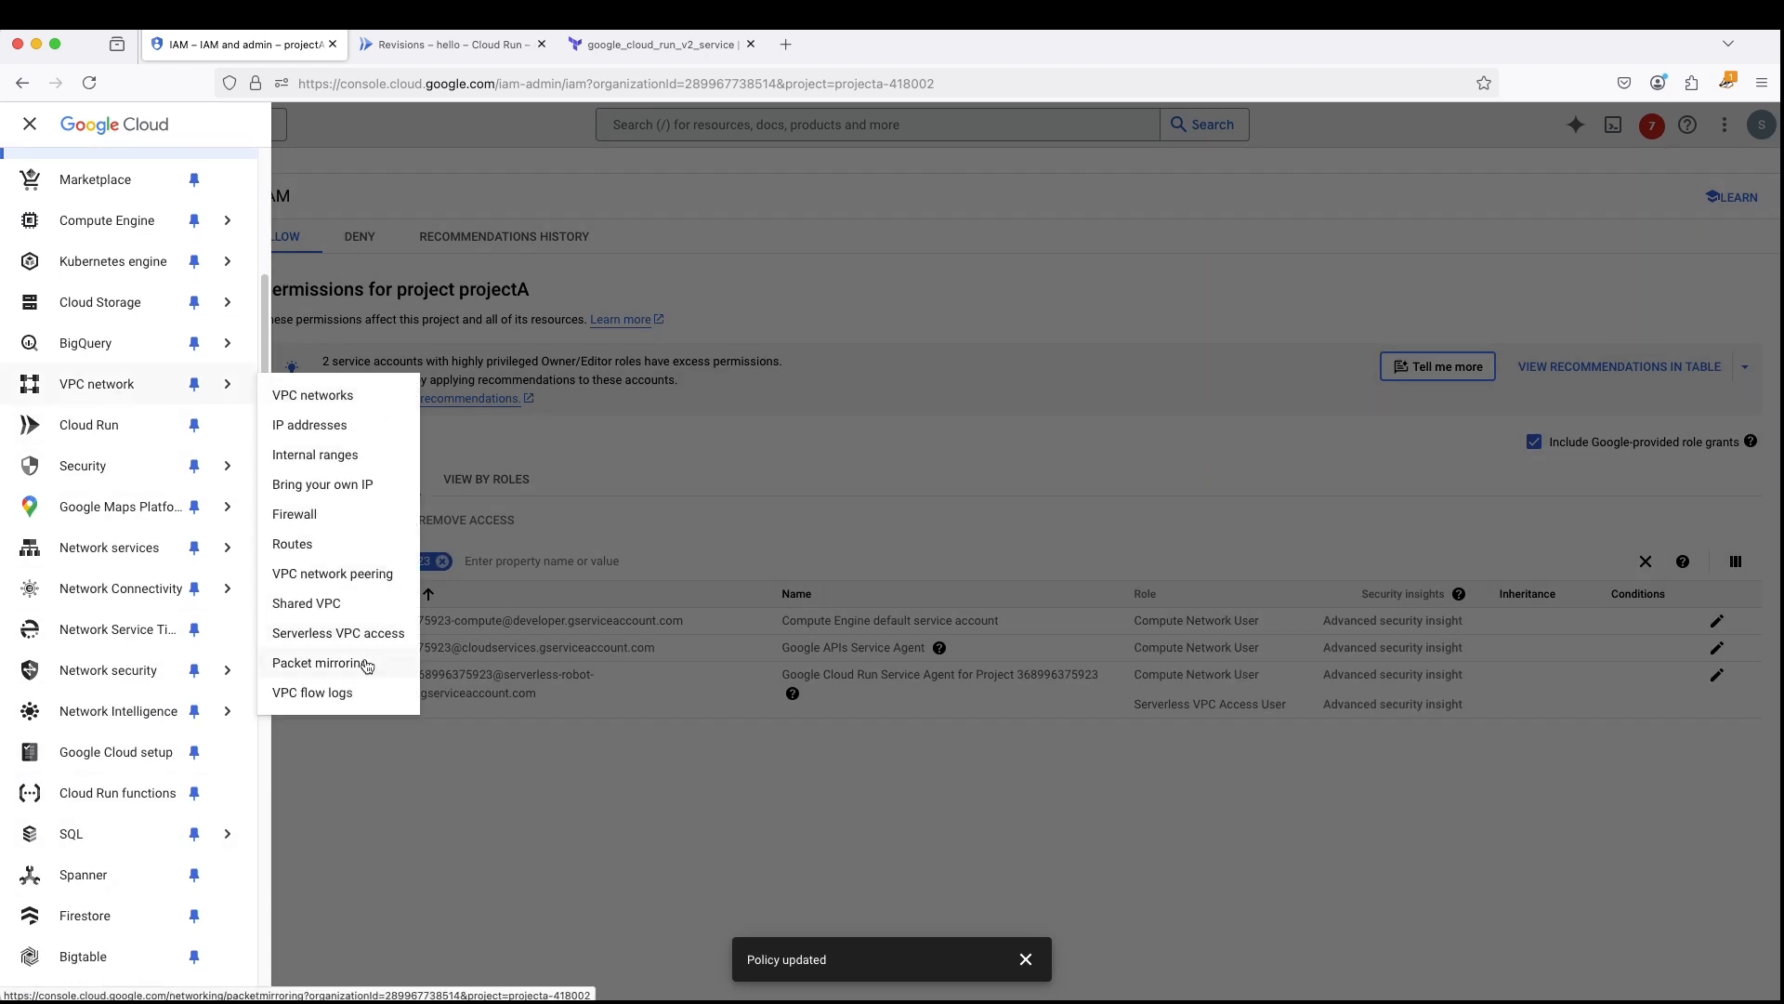
left_click(340, 634)
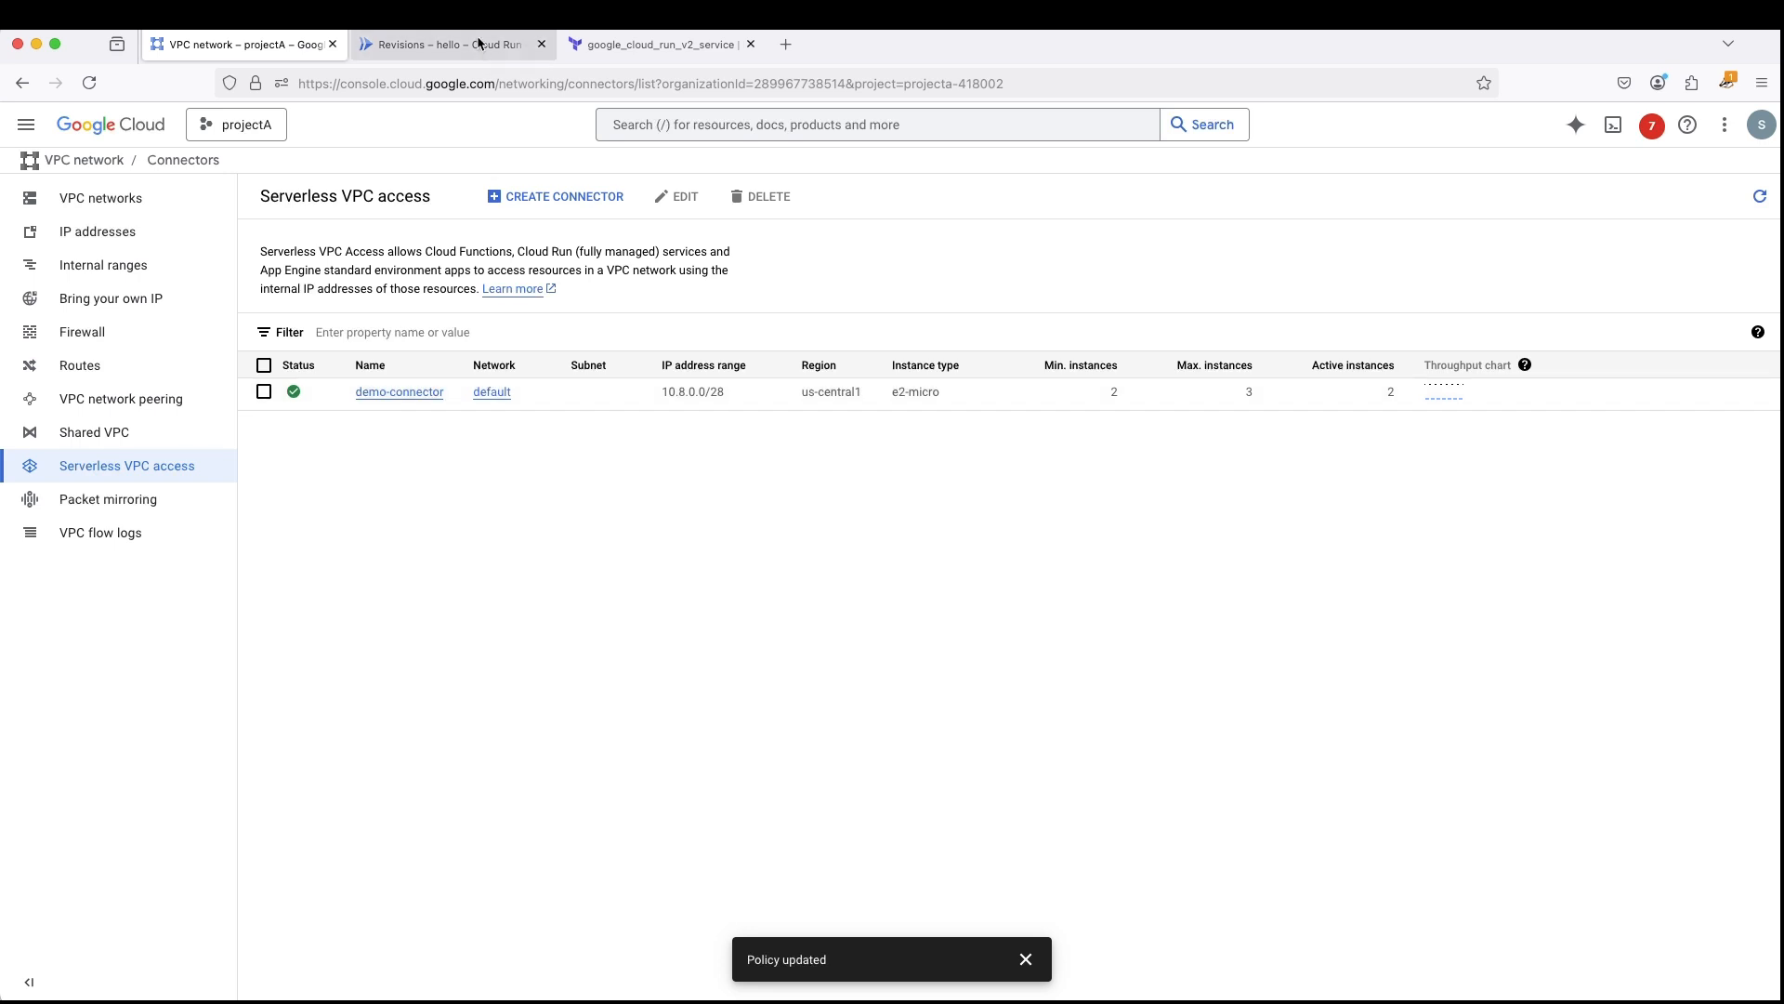
- Return to developer-project's service form, create the hello service and dismiss the deletion notification
left_click(433, 47)
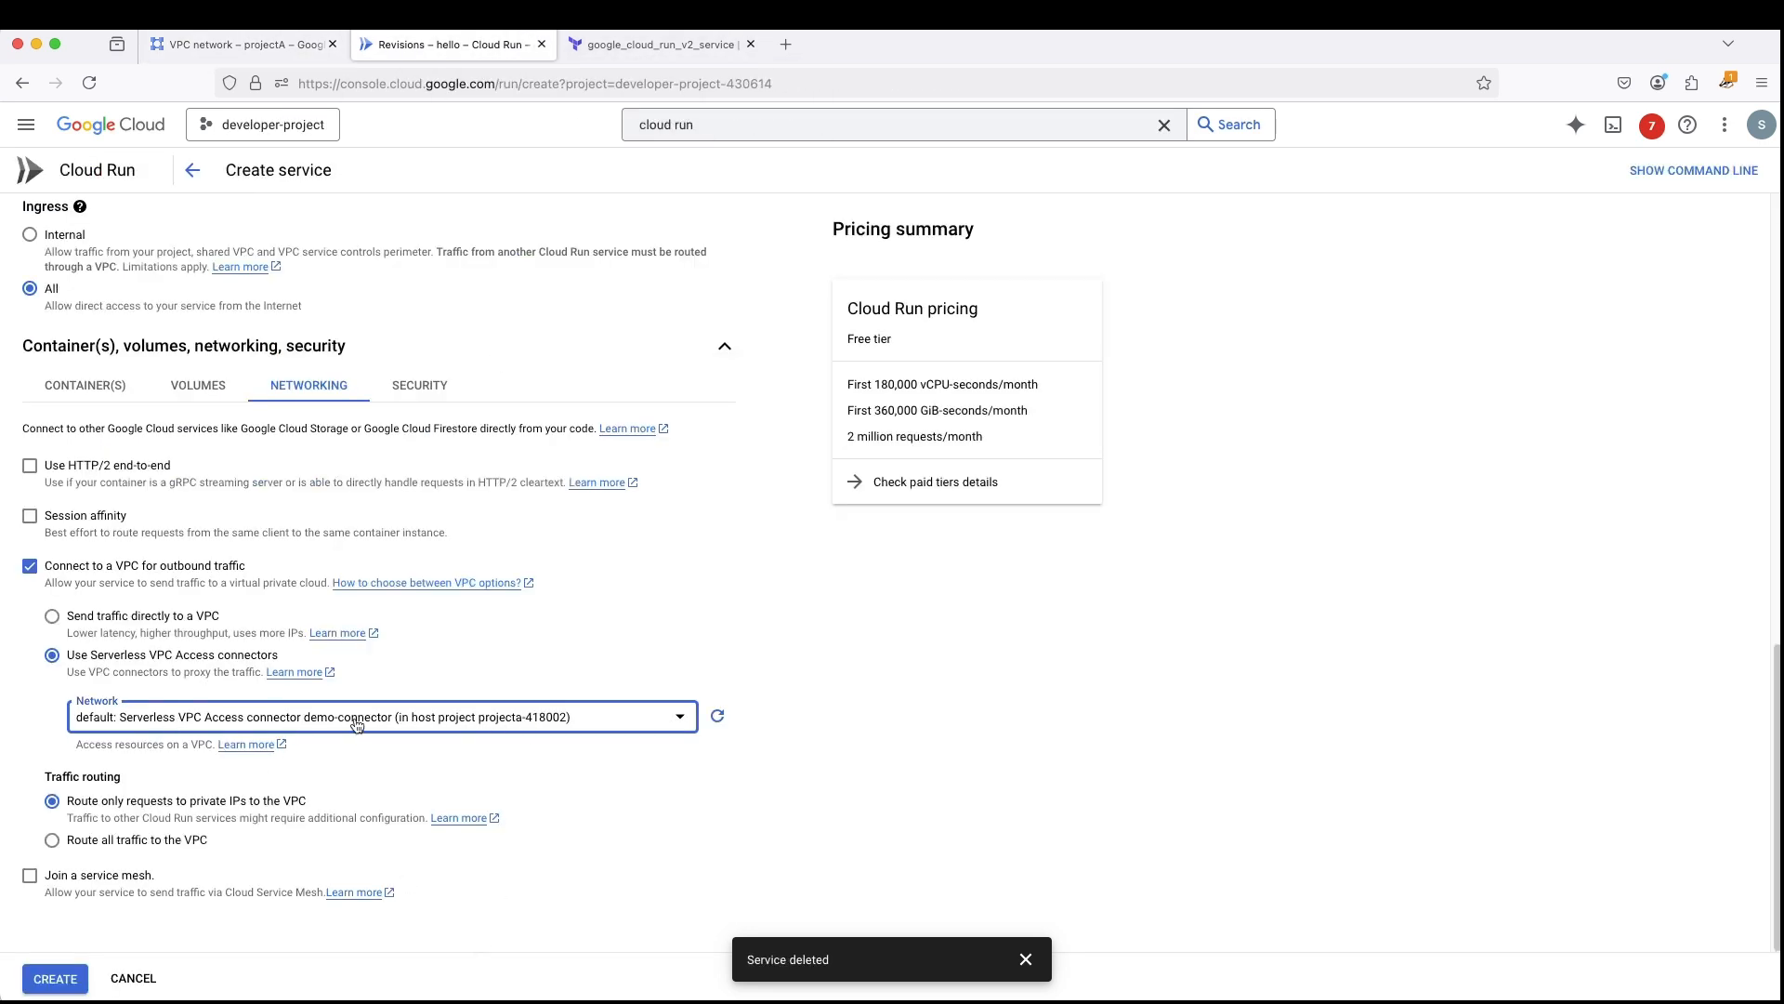
left_click(56, 989)
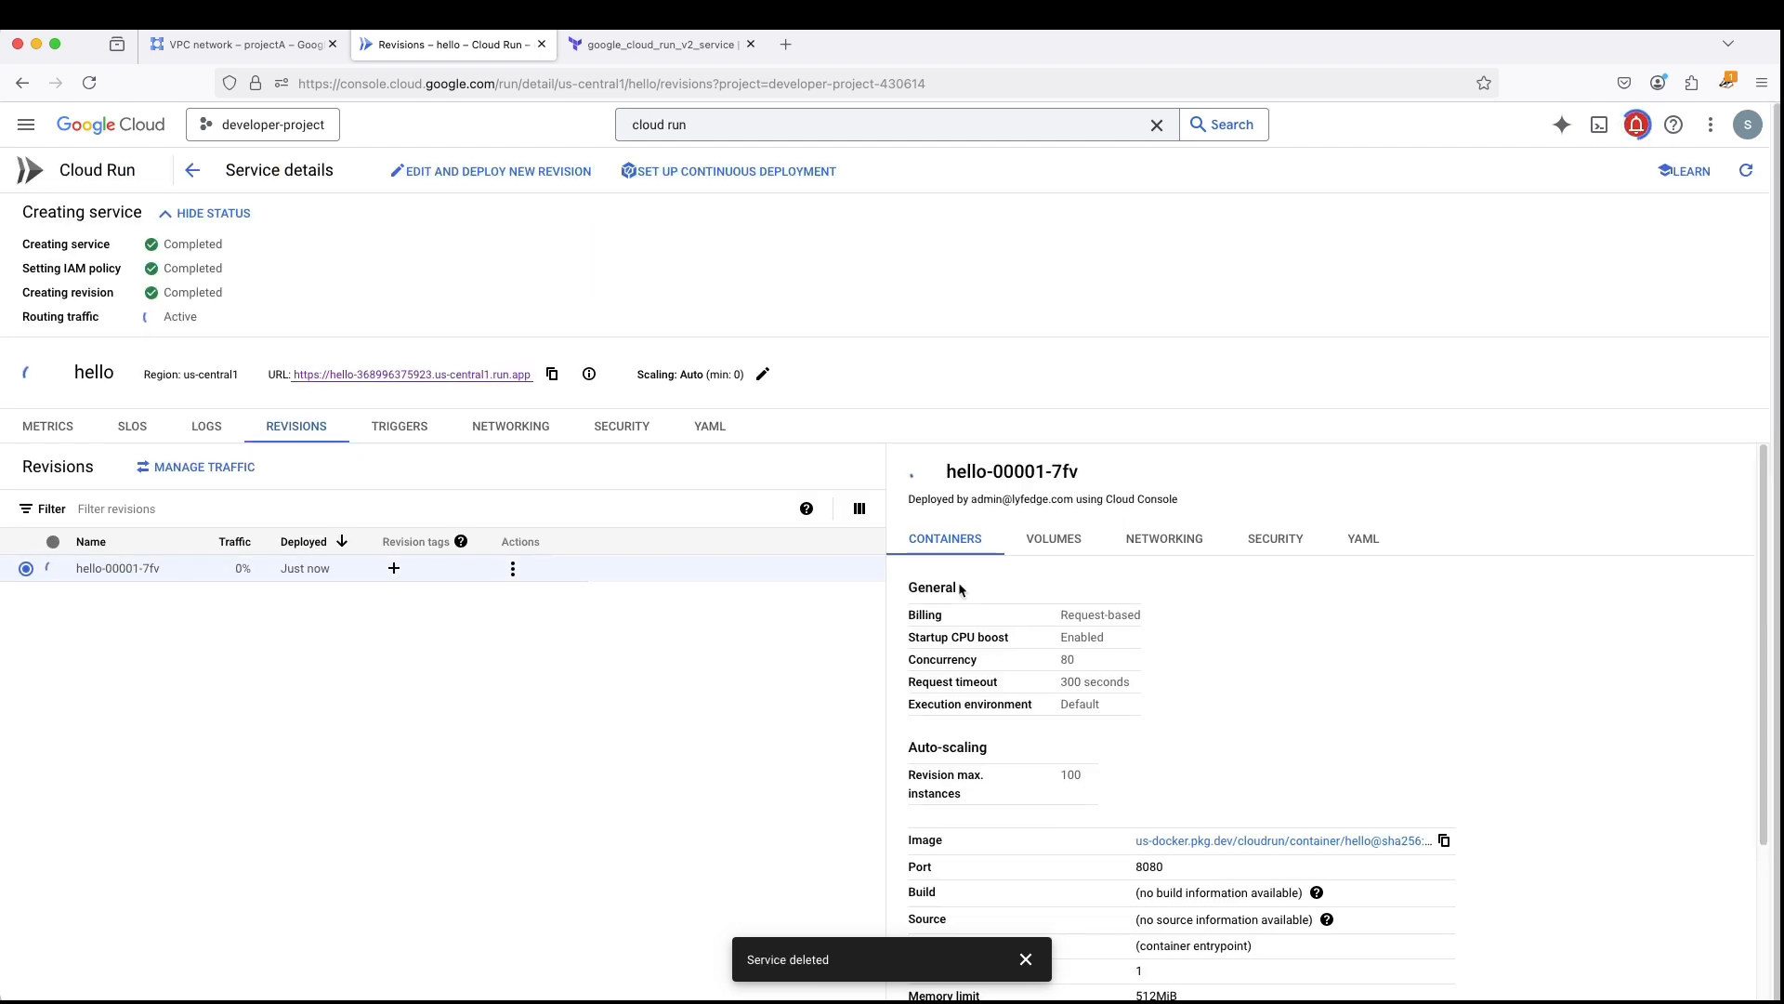
left_click(1025, 959)
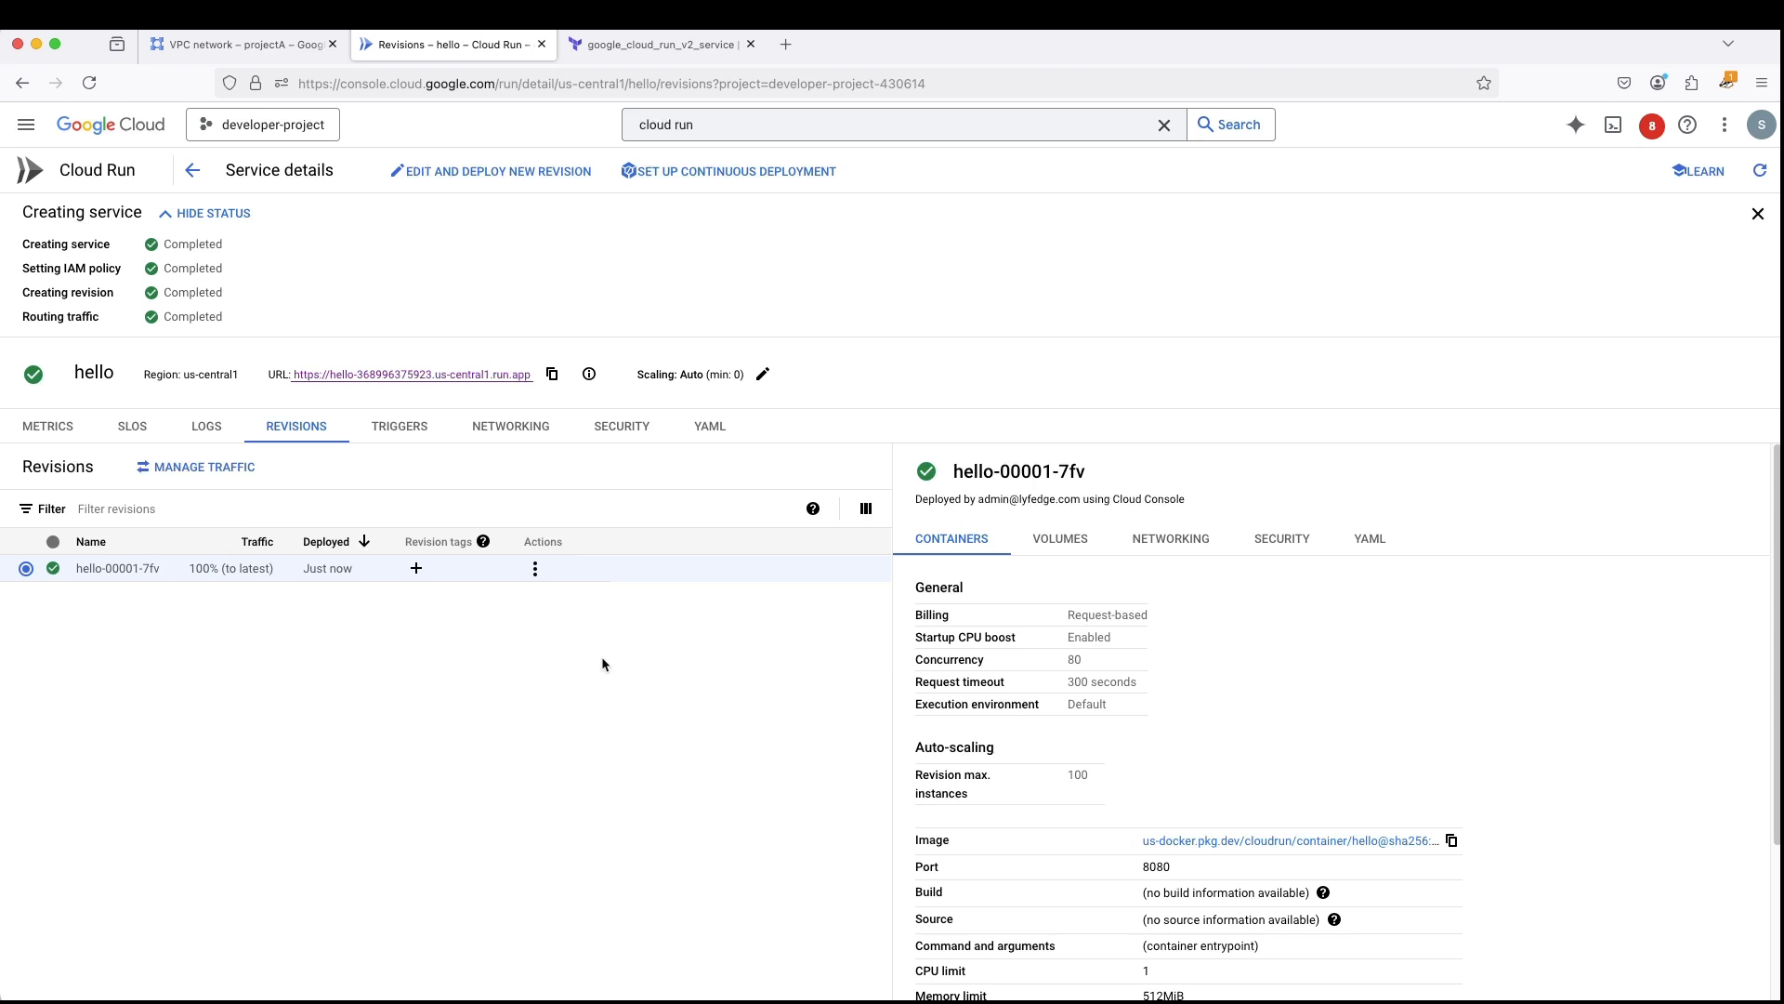
- Check the new revision's networking details, then open the hello service's URL and close the page again
left_click(1177, 542)
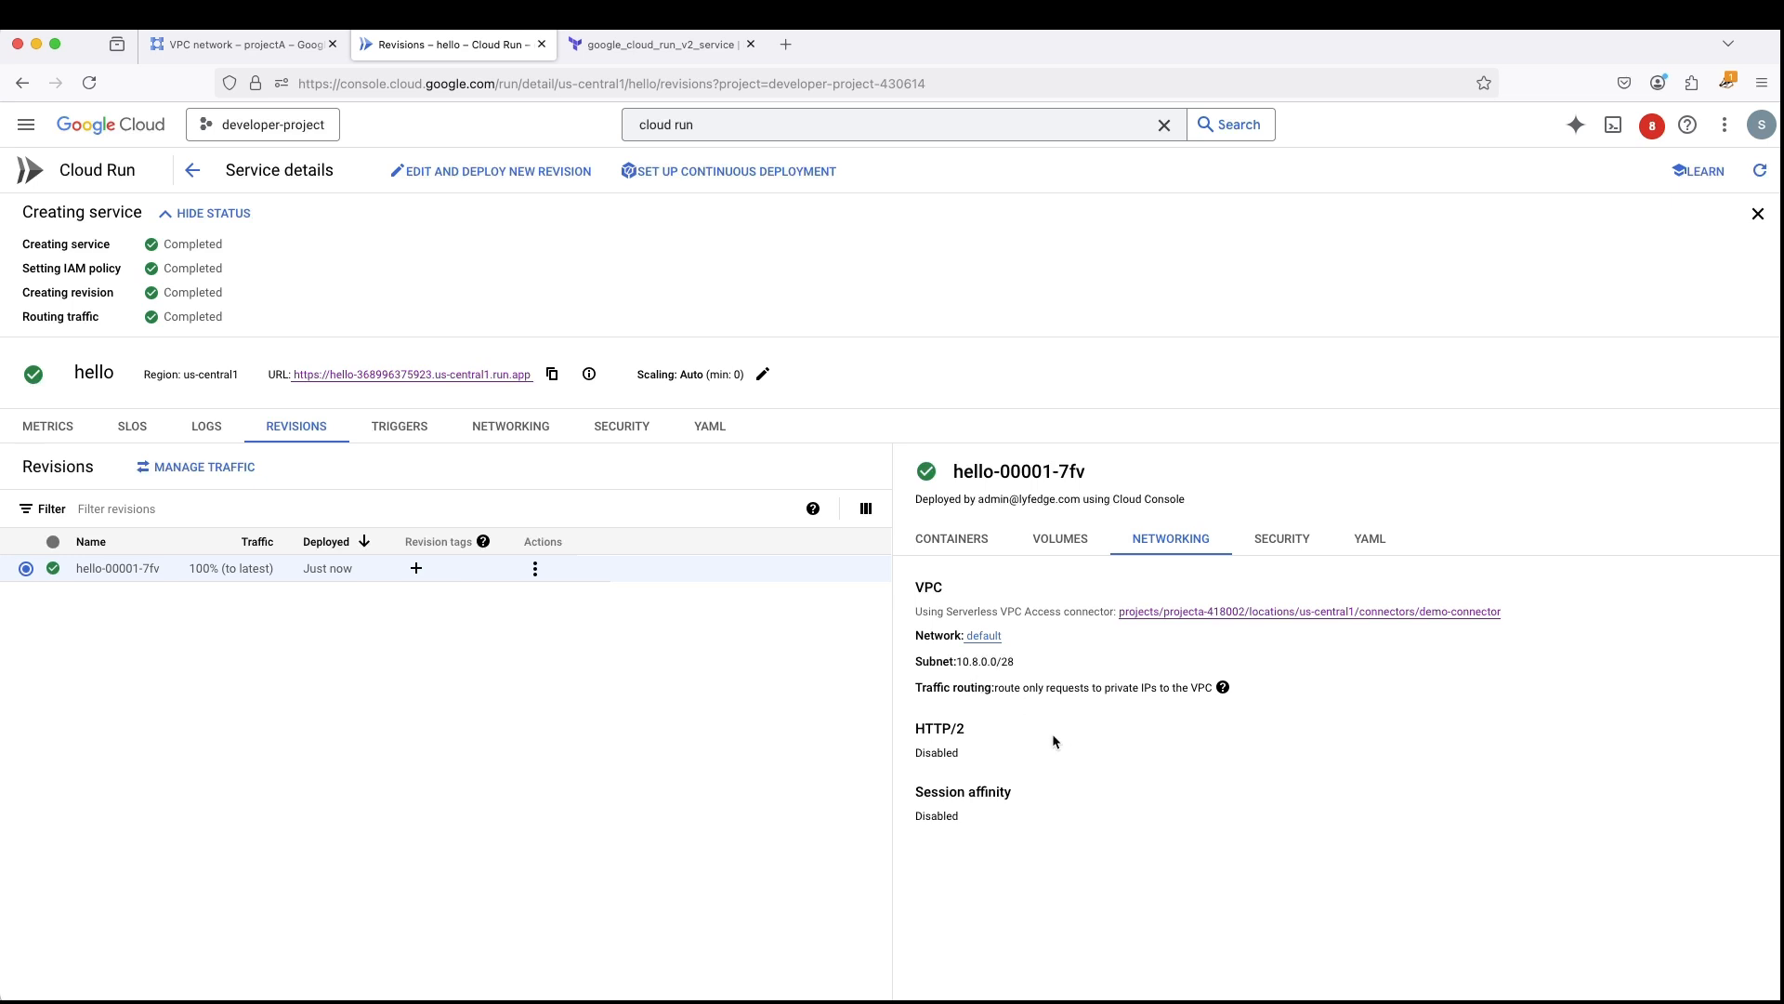
left_click(462, 376)
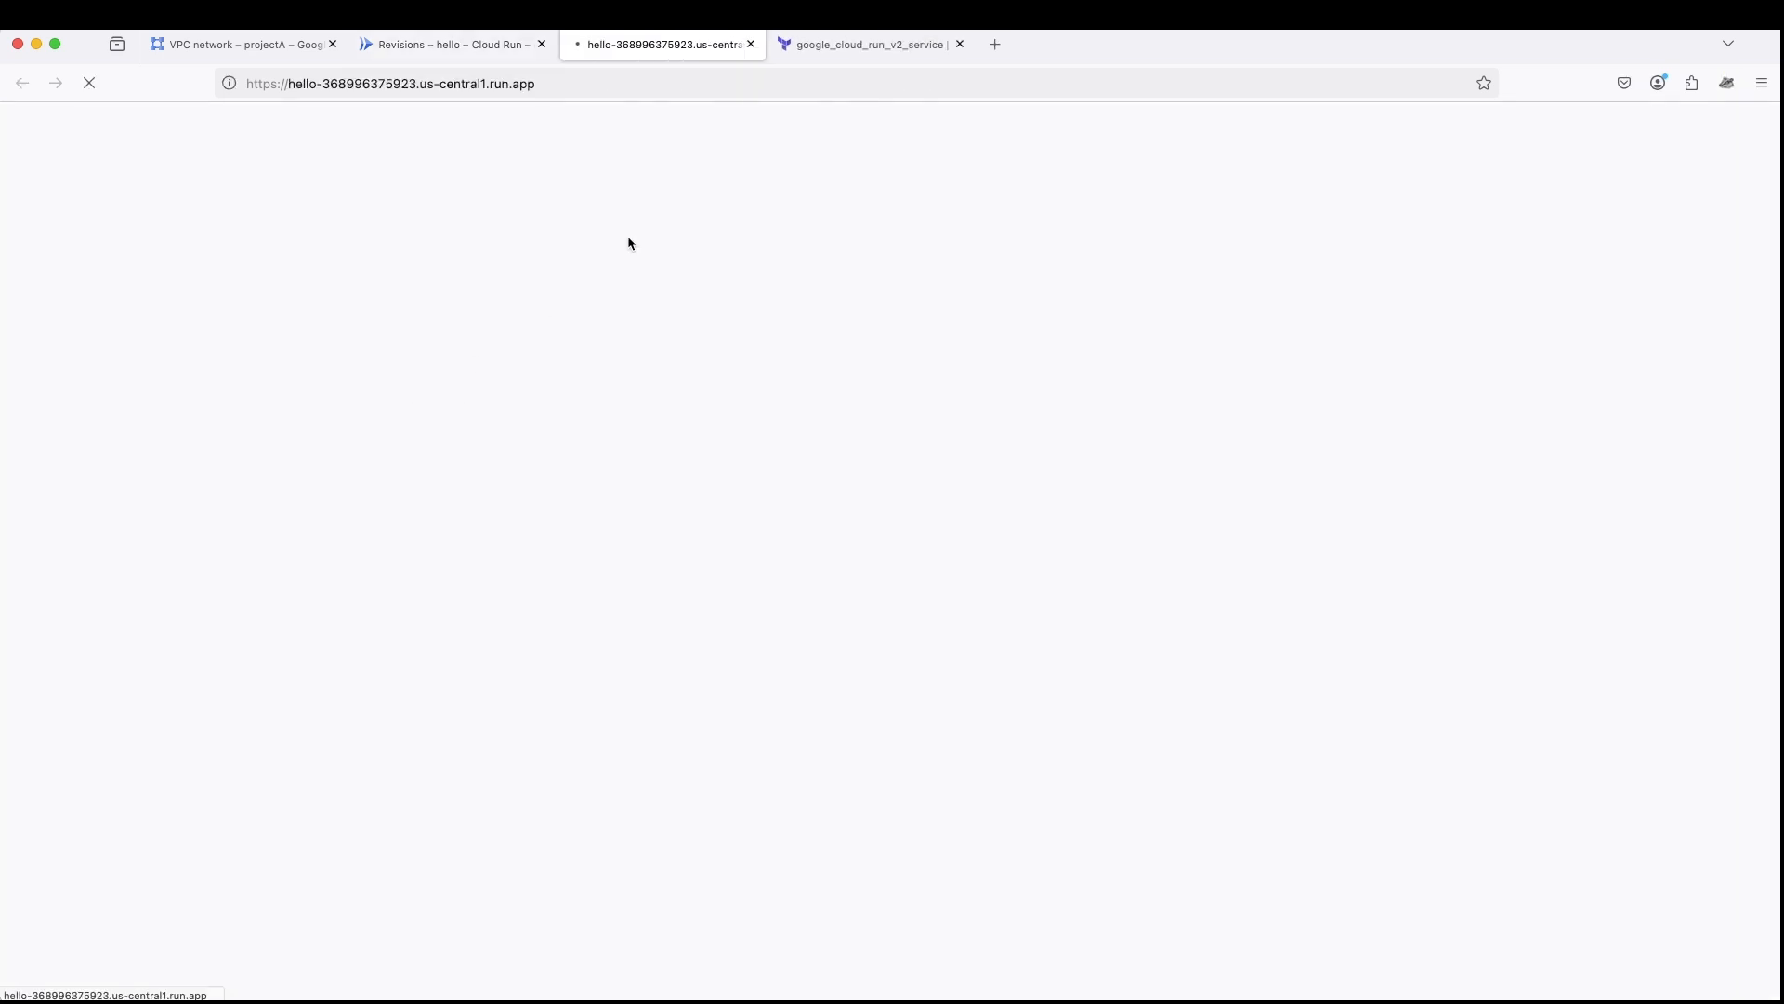
left_click(752, 44)
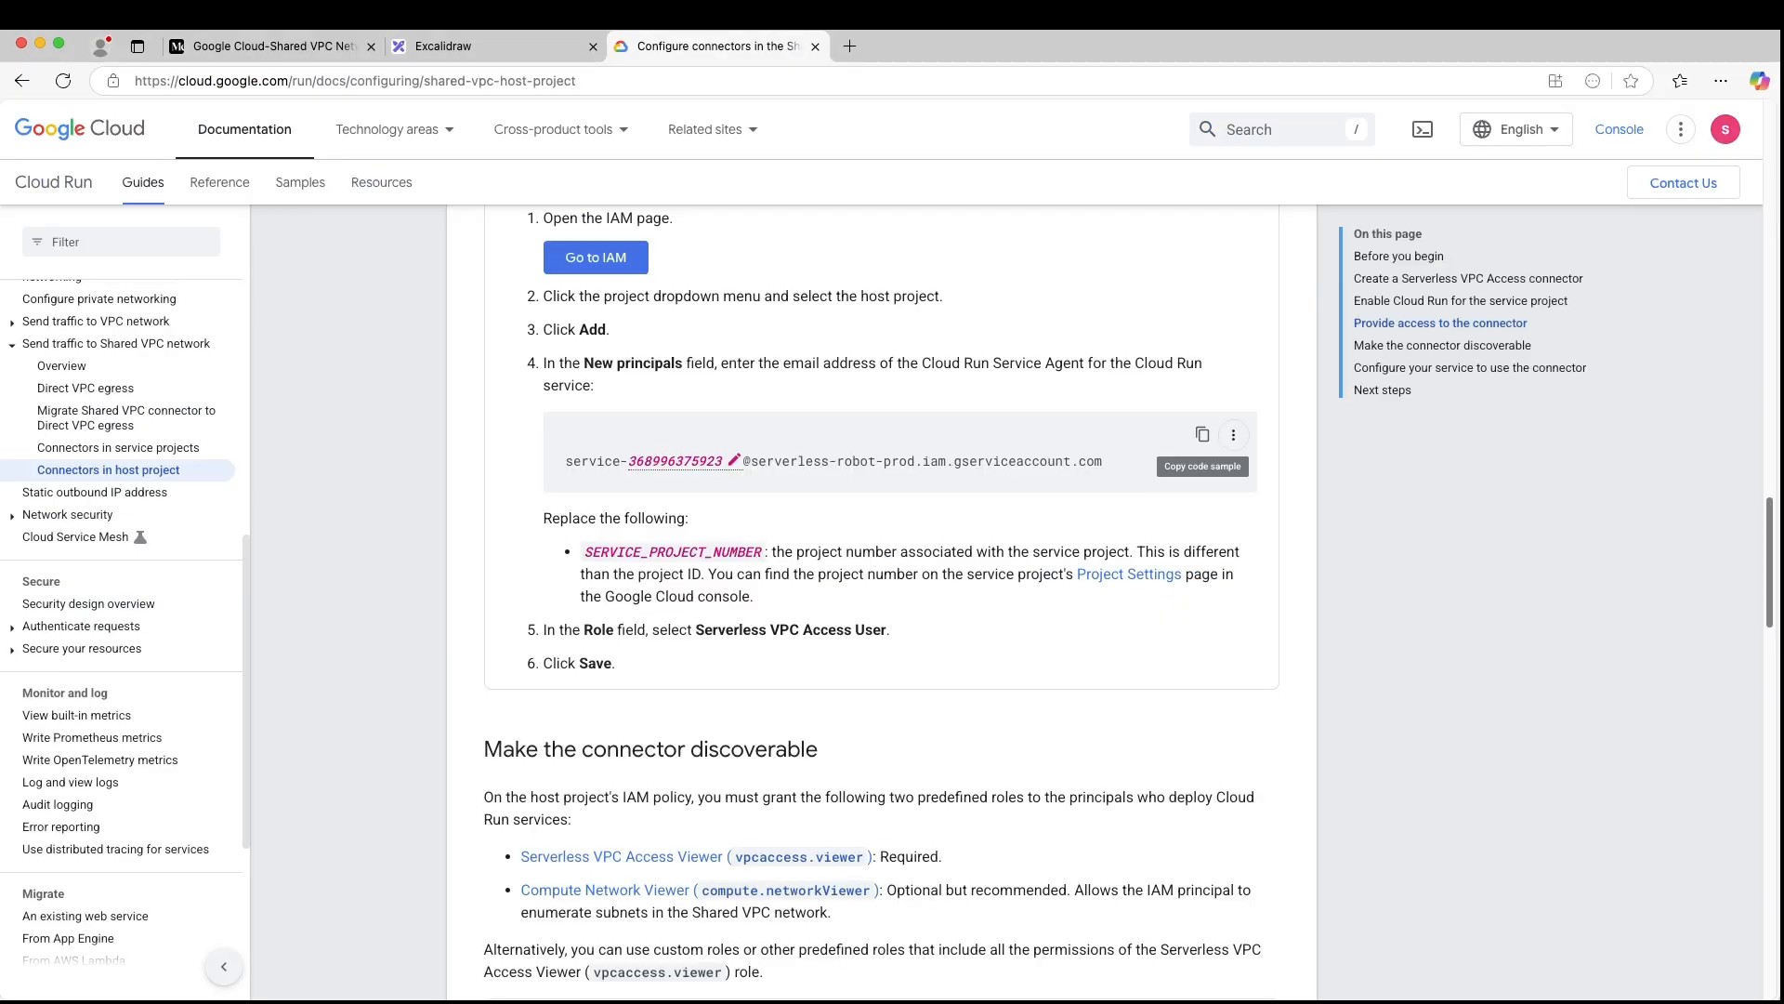
- Switch to Excalidraw and move the whole VPC access connector diagram up, closer beneath the Direct VPC egress diagram
left_click(474, 54)
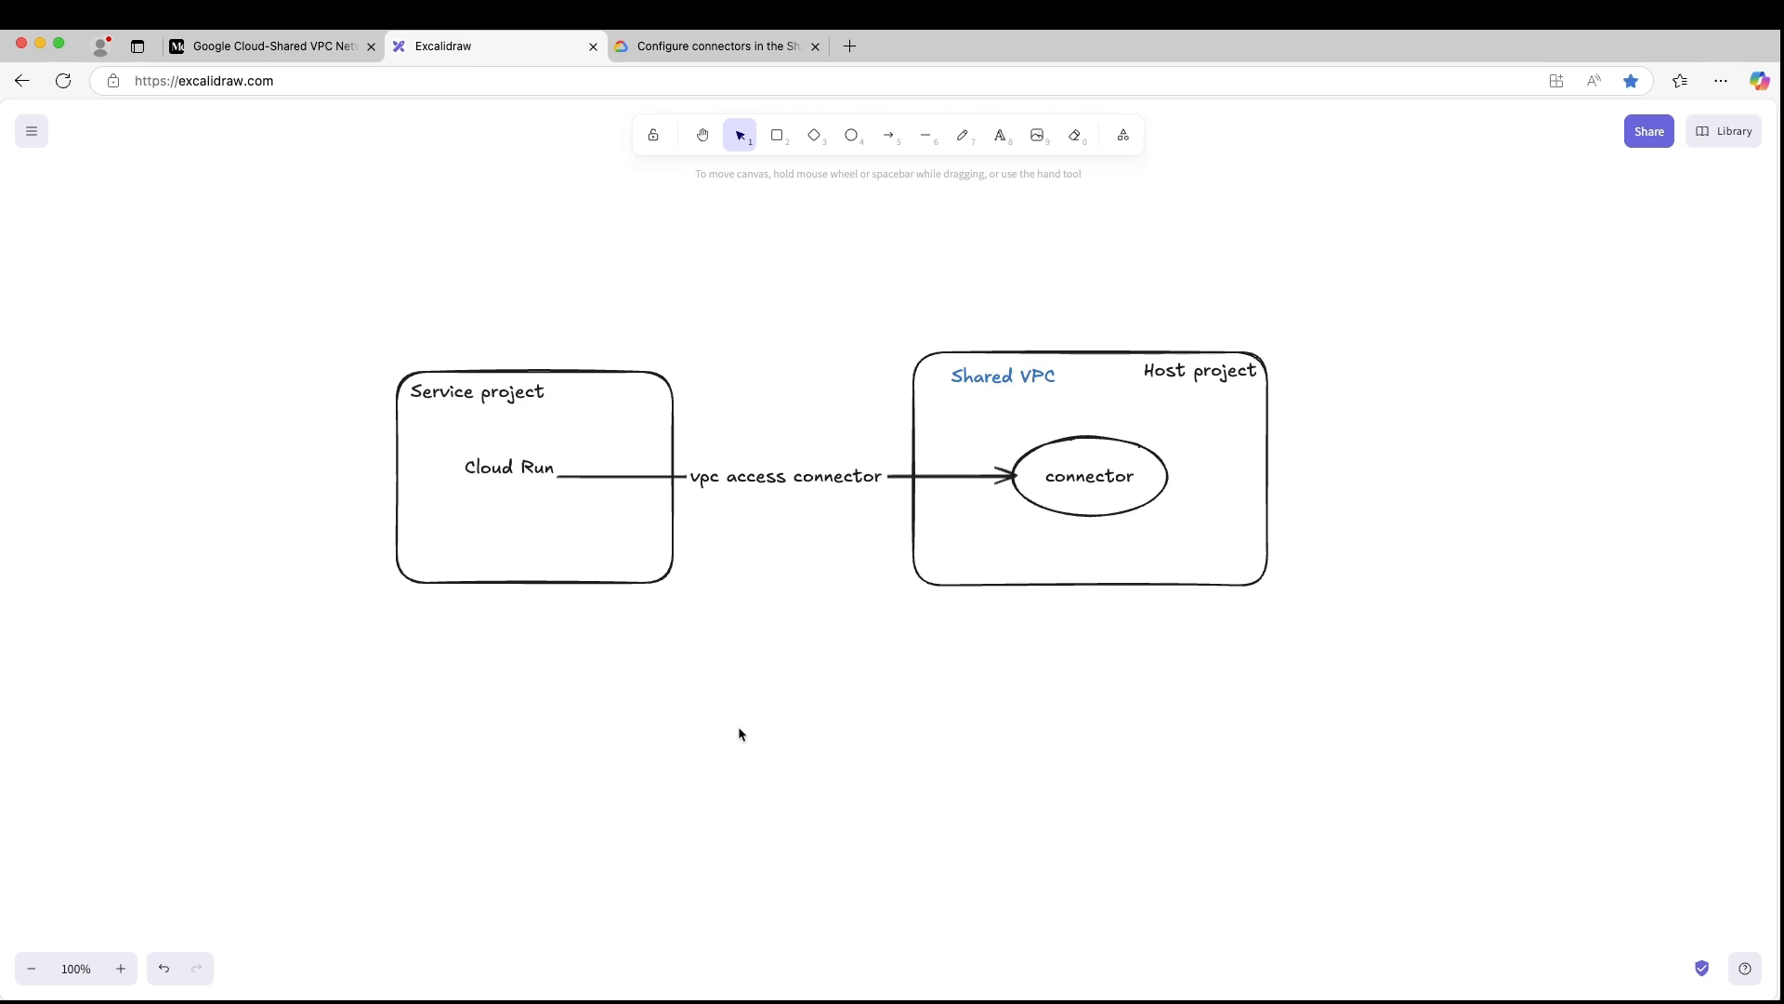
scroll(738, 727, "up", 5)
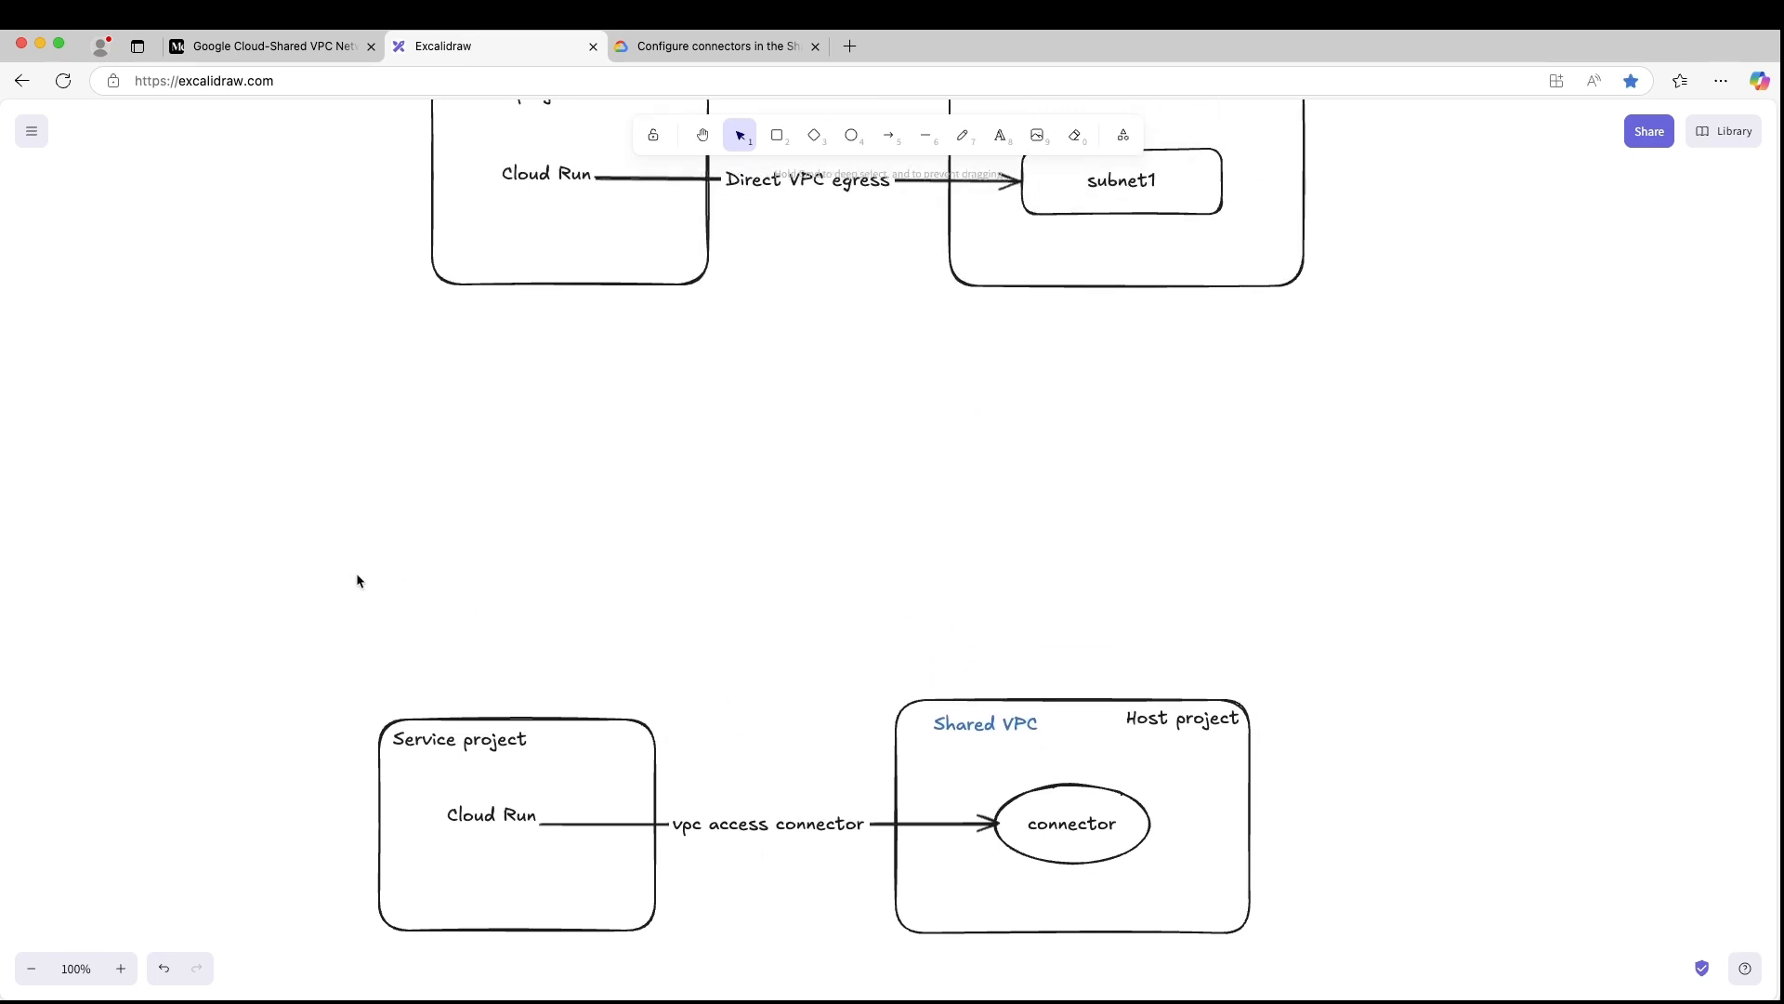
left_click_drag(357, 581, 1553, 932)
left_click_drag(1202, 777, 1283, 525)
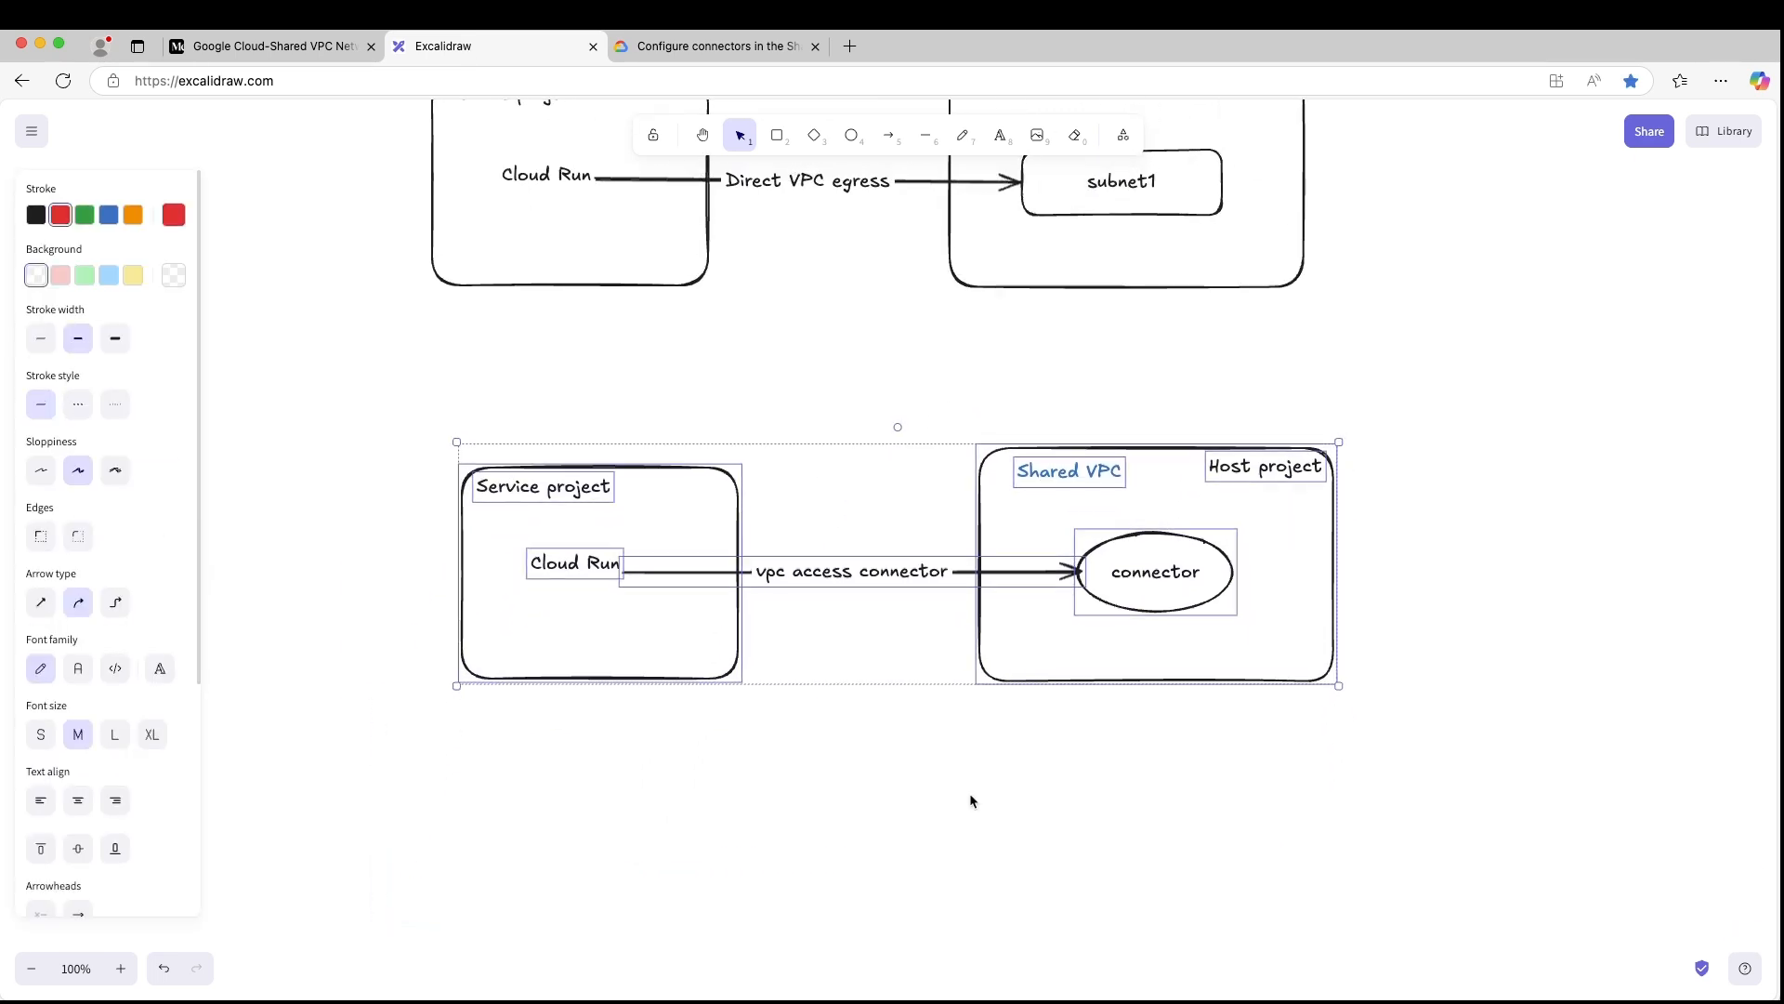
scroll(459, 504, "up", 3)
left_click(382, 510)
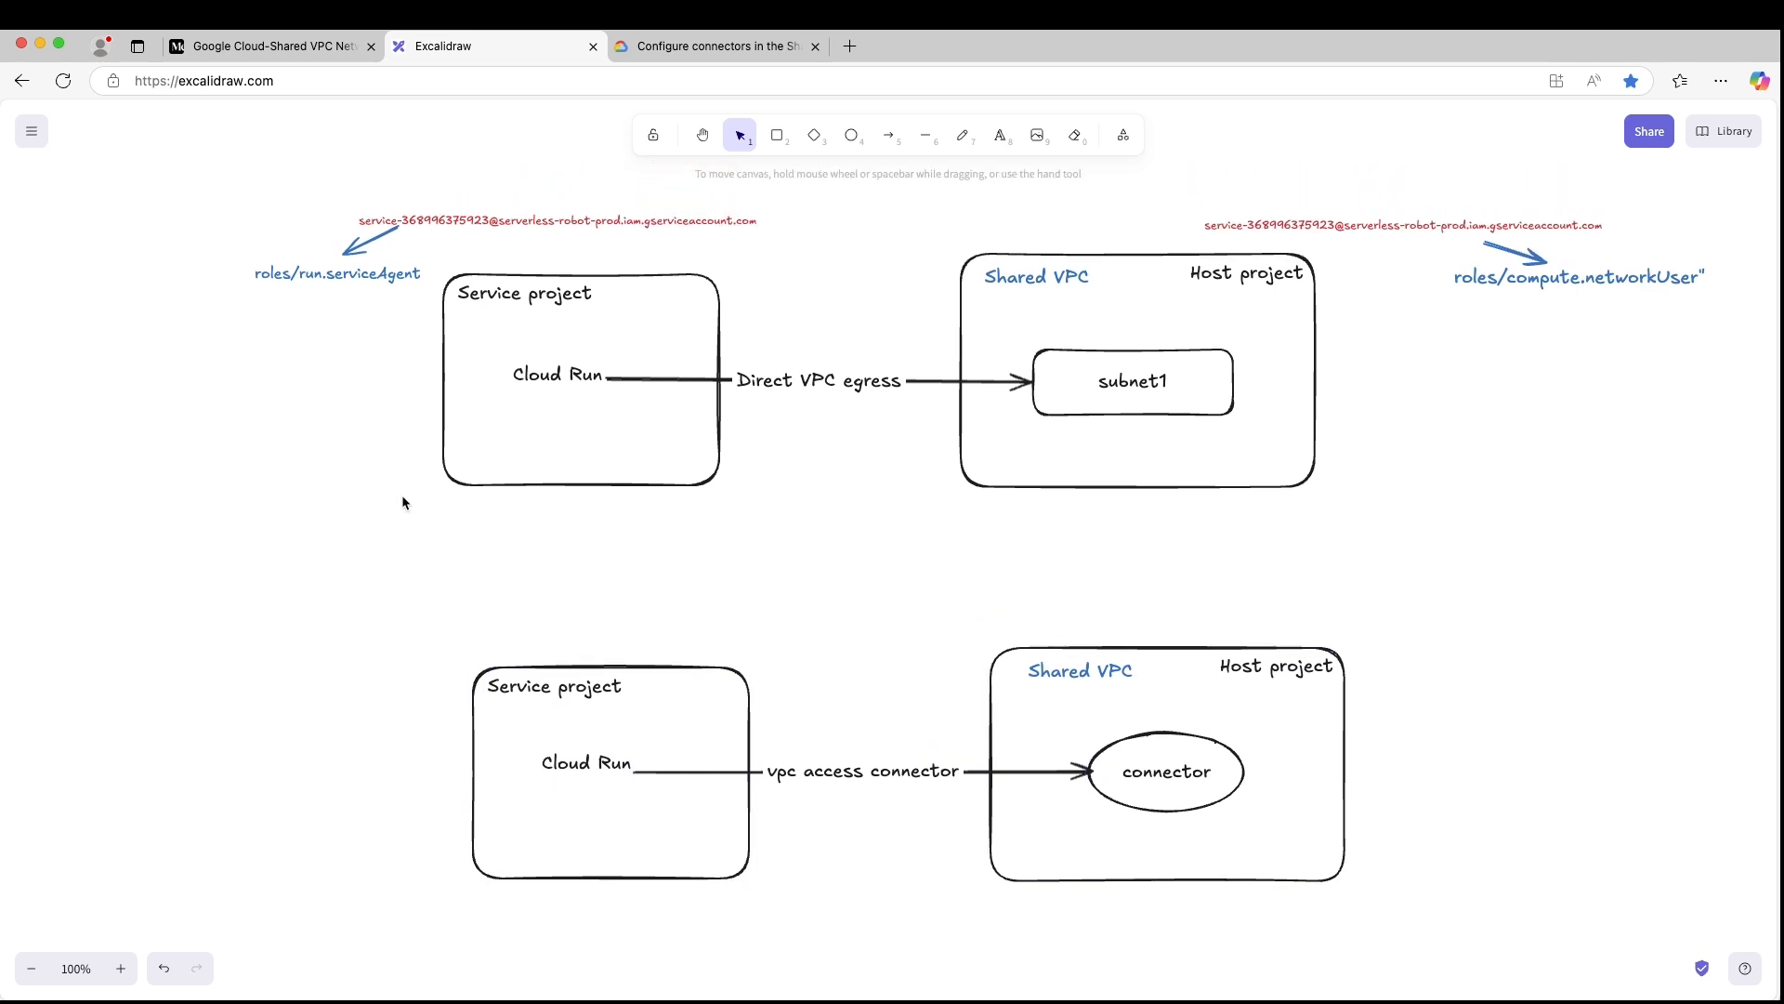
- Start a second line in the roles/run.serviceAgent label above the Direct VPC egress diagram's service project
left_click_drag(213, 146, 820, 281)
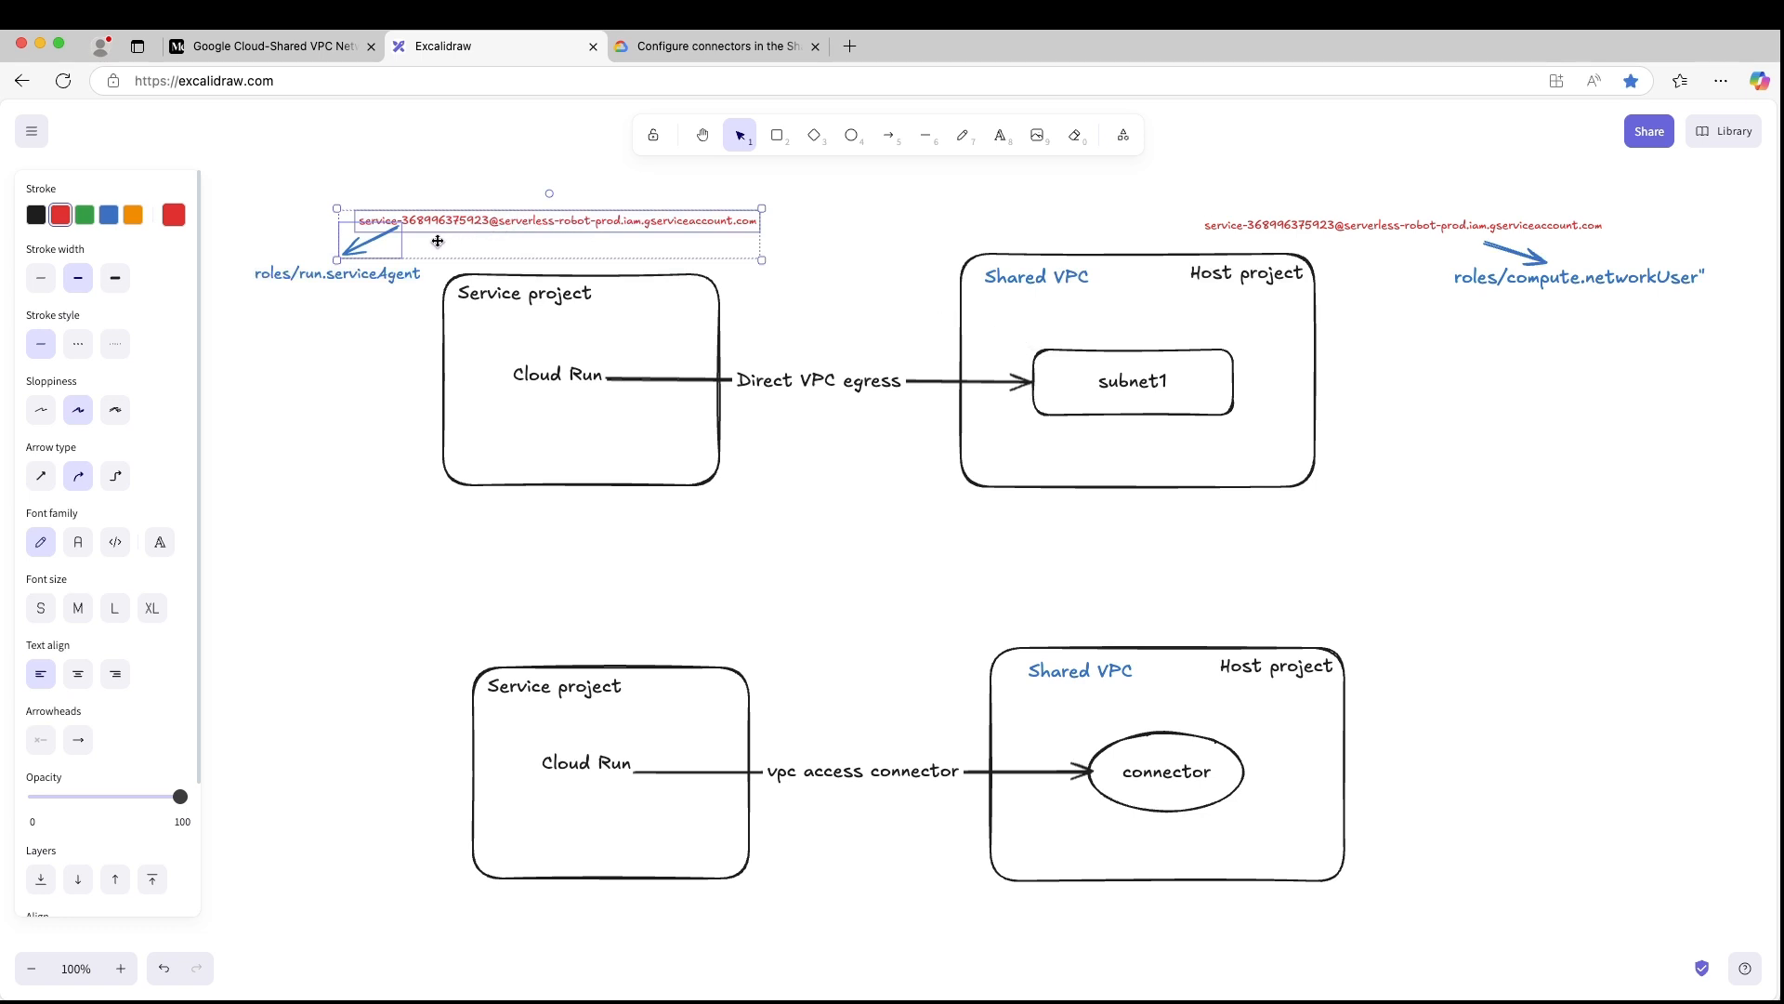
scroll(436, 241, "left", 2)
left_click(417, 269)
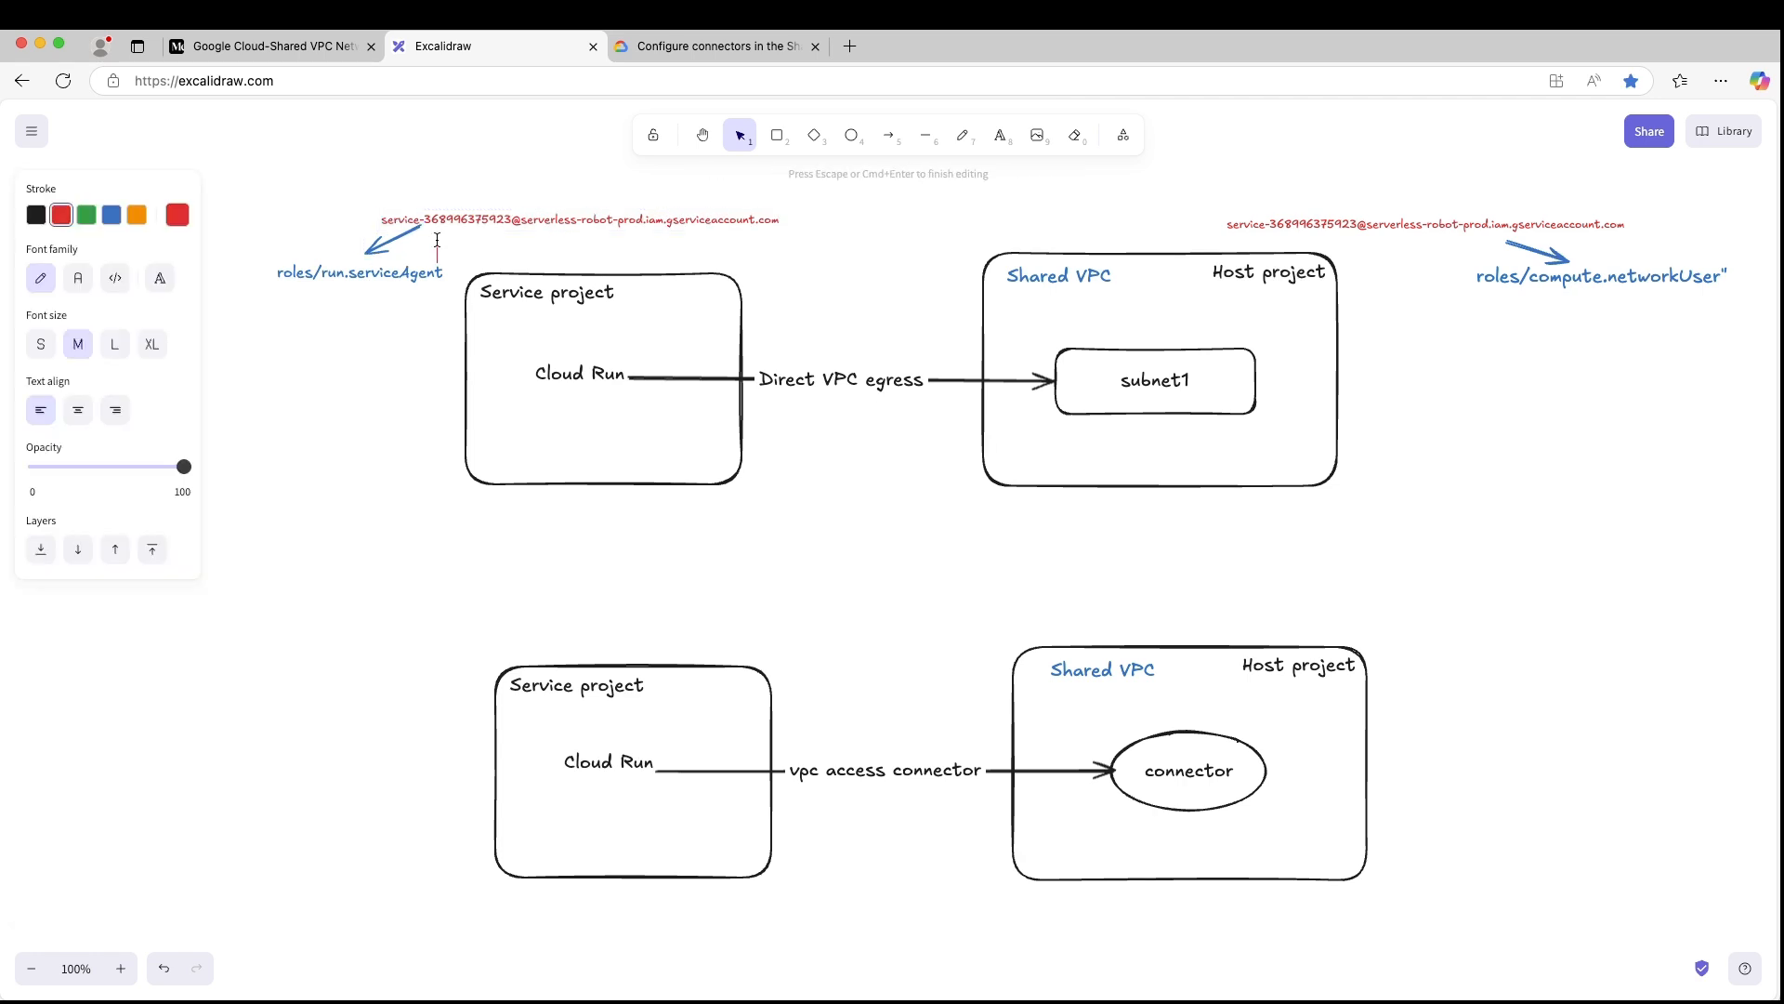
double_click(418, 268)
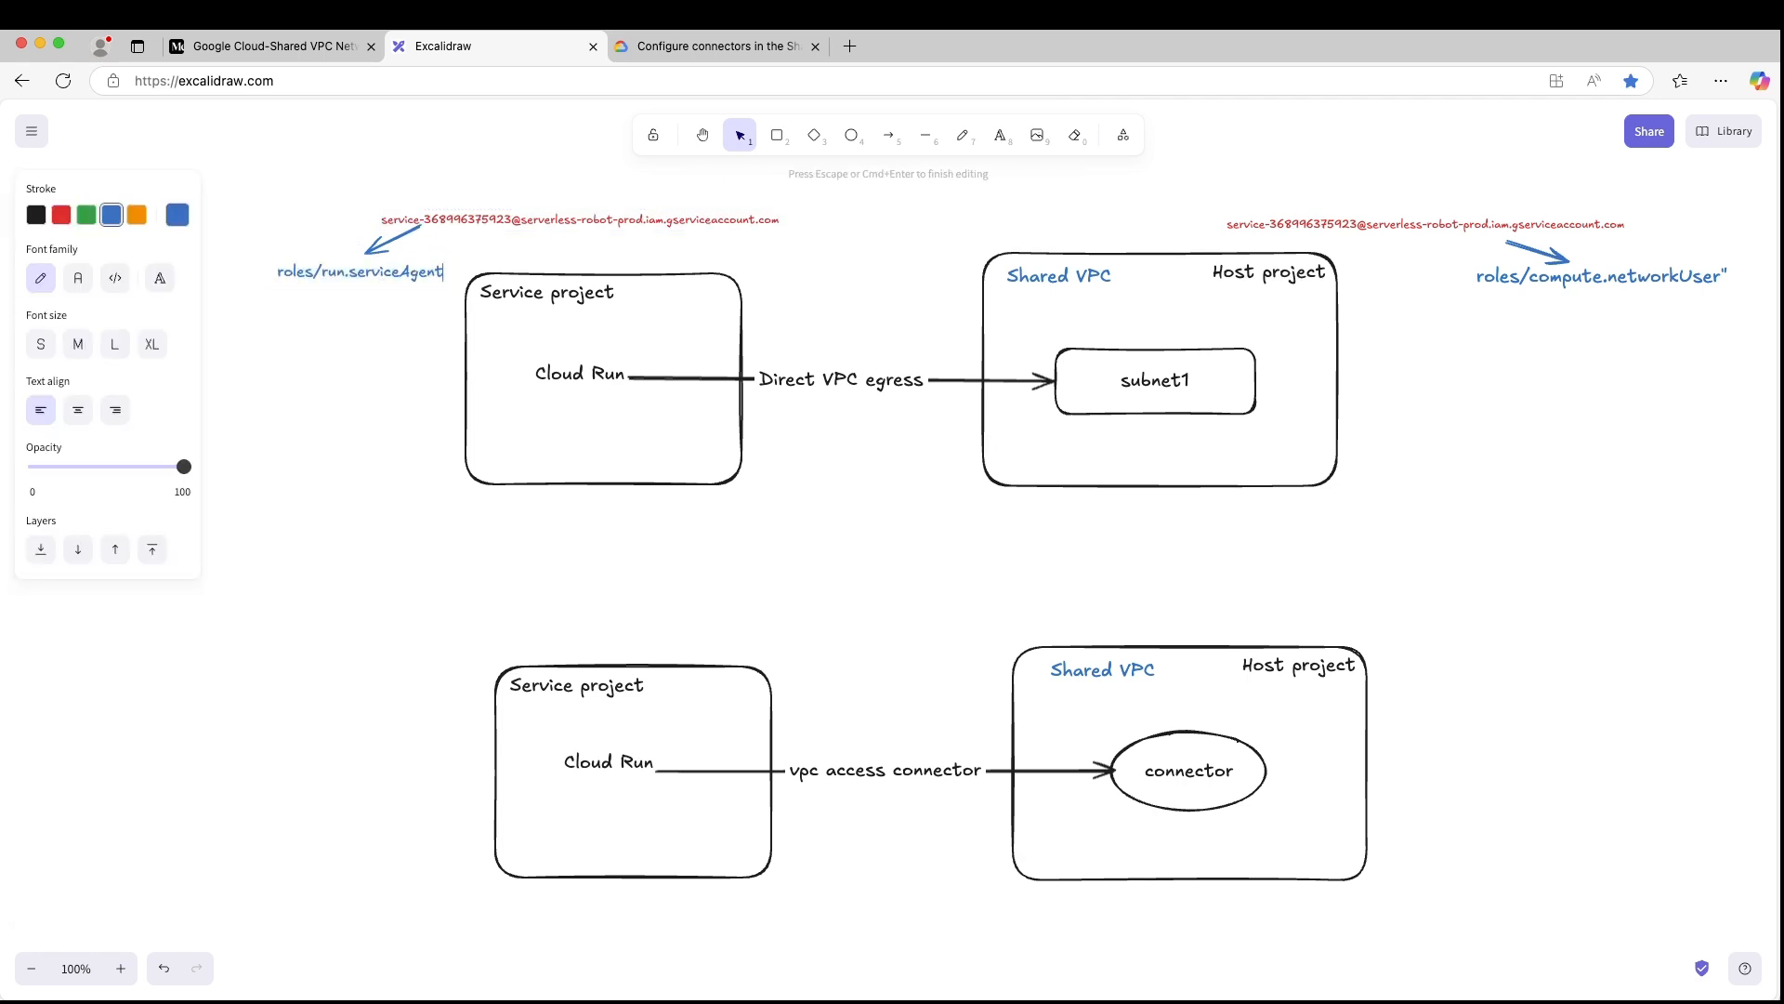
key("Return")
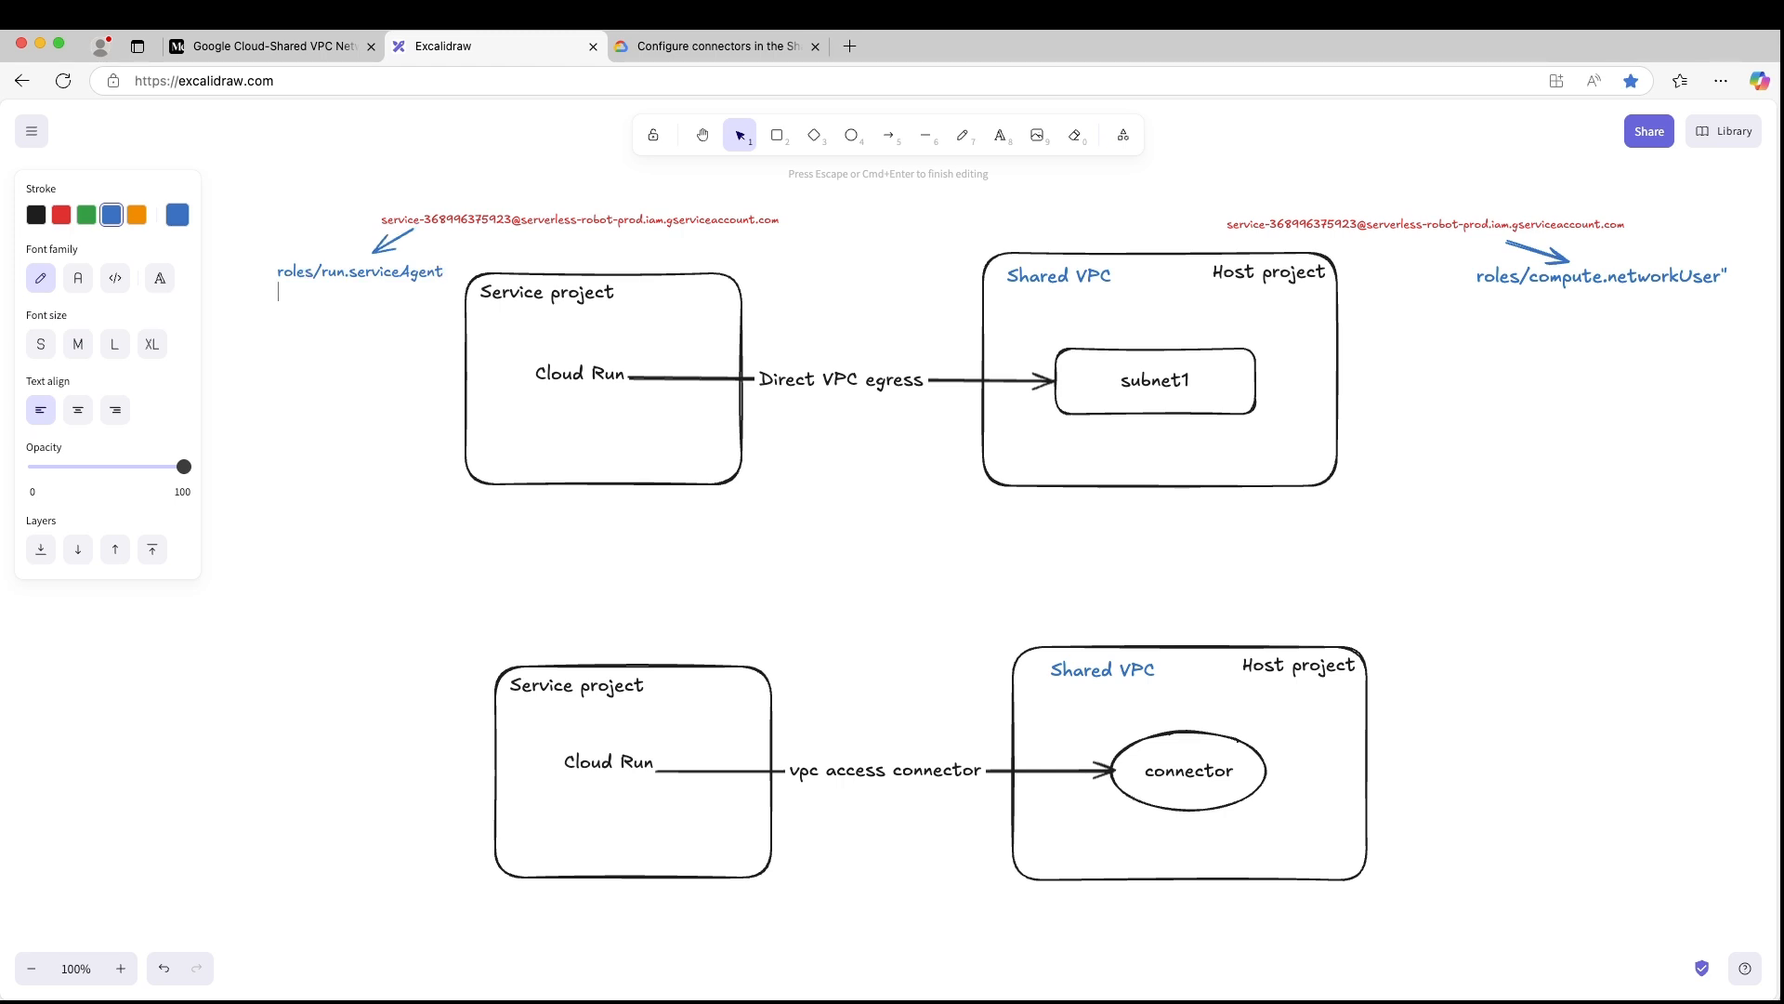